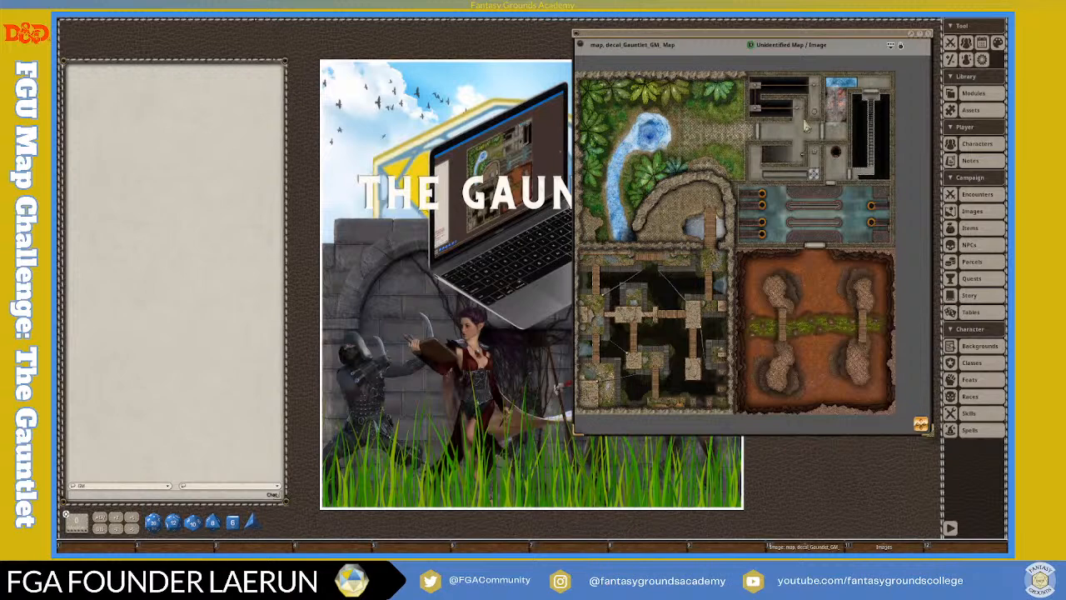
# Put away the overall Gauntlet GM map window and bring back the Images list.
pyautogui.scroll(1, 802, 127)
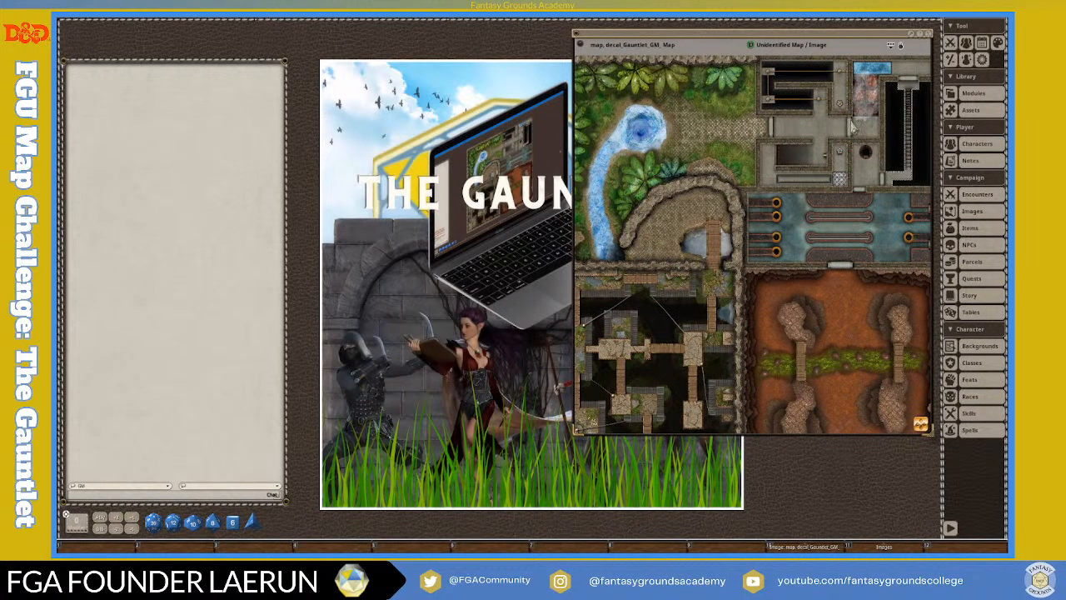
pyautogui.scroll(-1, 851, 125)
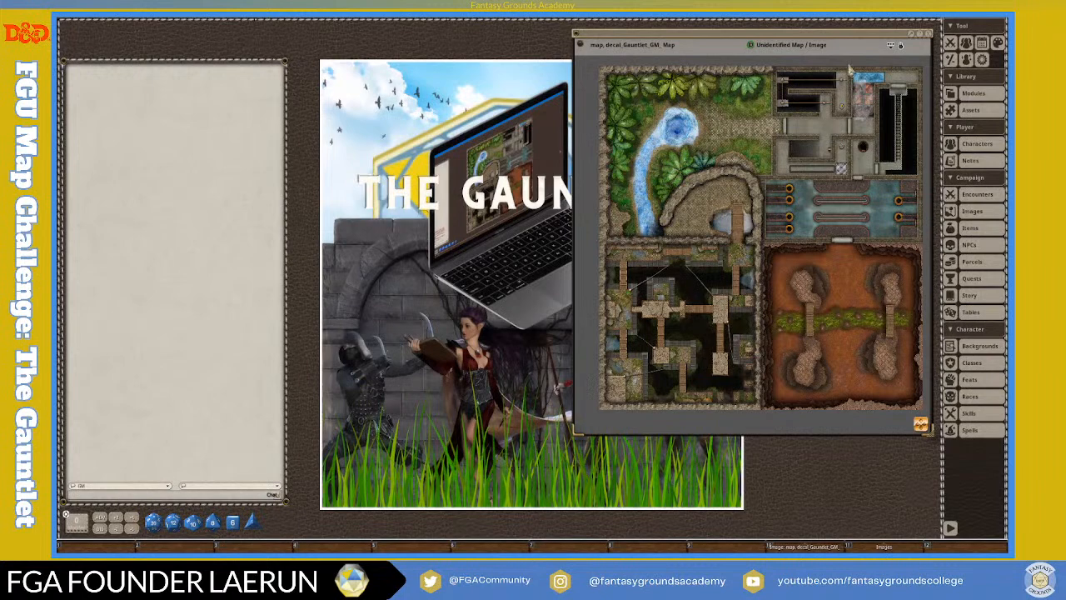
pyautogui.click(927, 36)
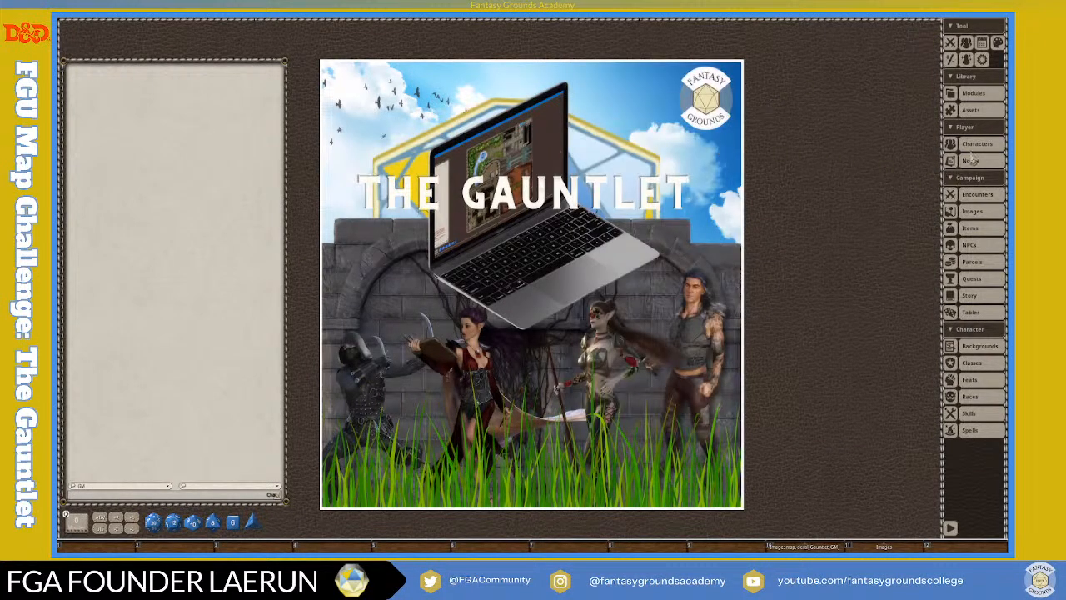
pyautogui.click(879, 546)
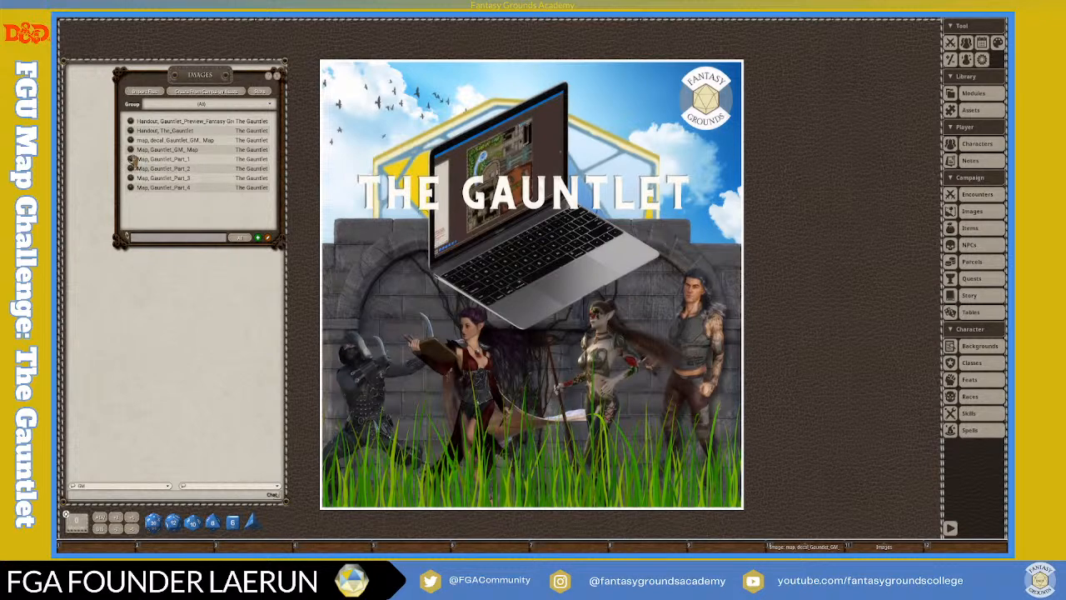
# Open the map Gauntlet_Part_1 and examine its layout of platforms and bridges.
pyautogui.click(132, 160)
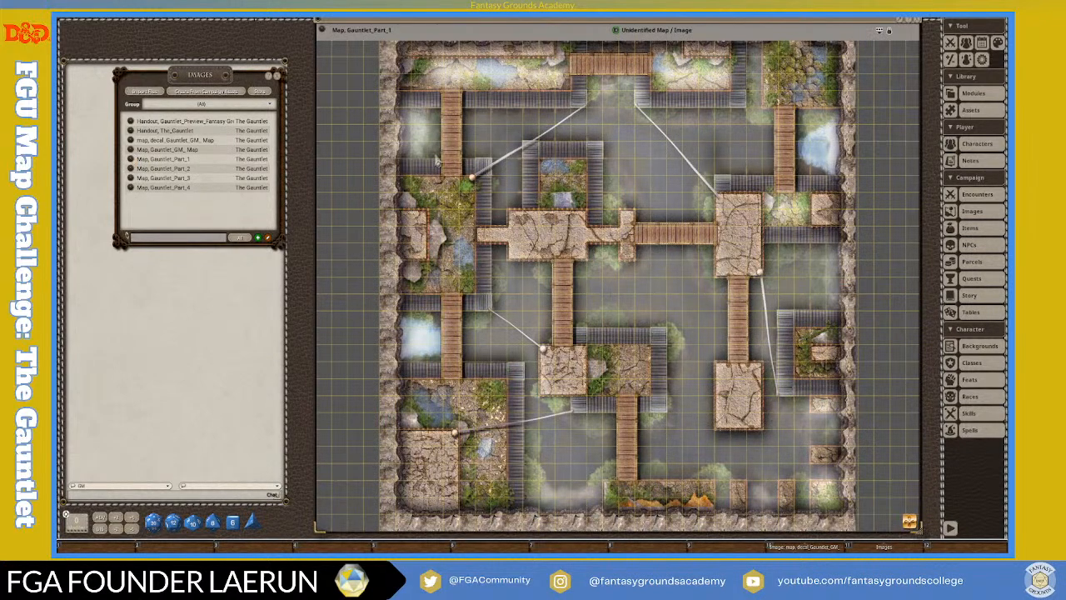
pyautogui.scroll(3, 547, 233)
pyautogui.scroll(-4, 547, 225)
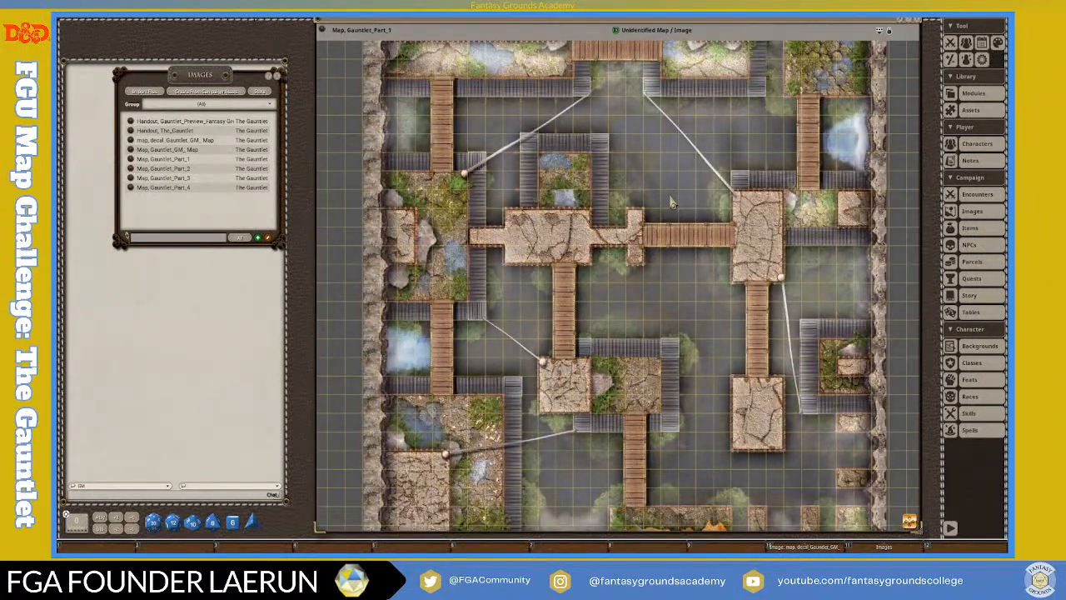
pyautogui.scroll(-2, 673, 202)
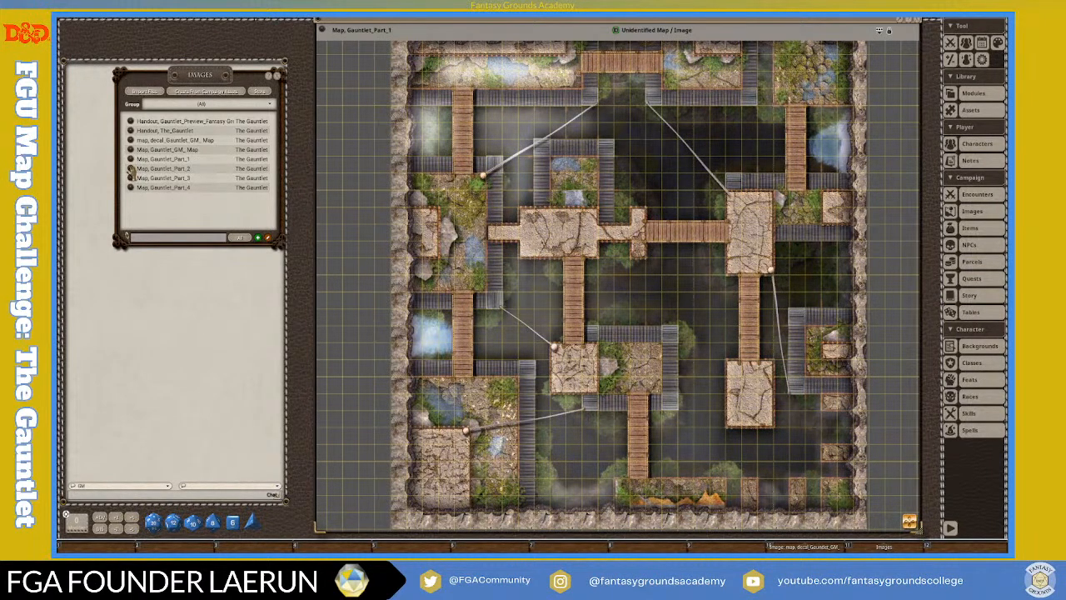
# Open the map Gauntlet_Part_2, enlarge its window to cover the Part_1 map, and zoom the image to fit.
pyautogui.click(131, 169)
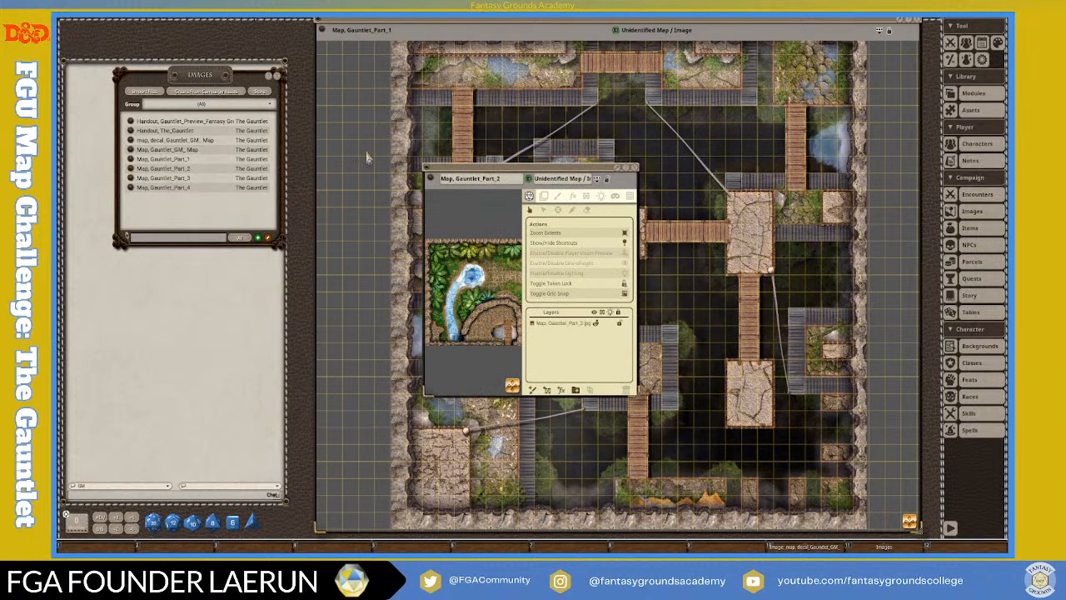
pyautogui.moveTo(475, 185); pyautogui.dragTo(371, 24)
pyautogui.moveTo(530, 252); pyautogui.dragTo(920, 528)
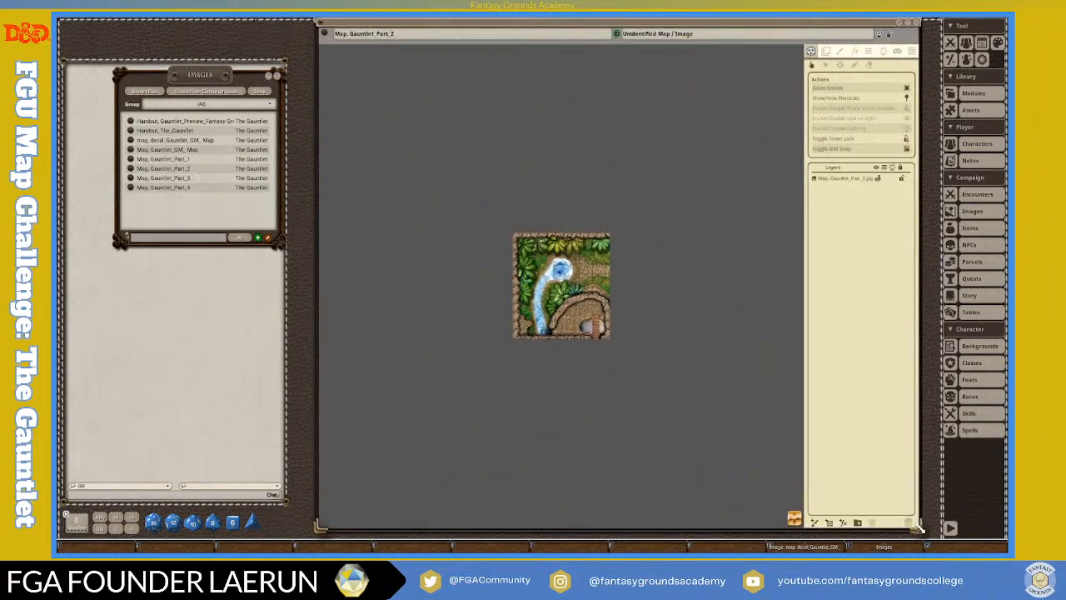
pyautogui.rightClick(580, 270)
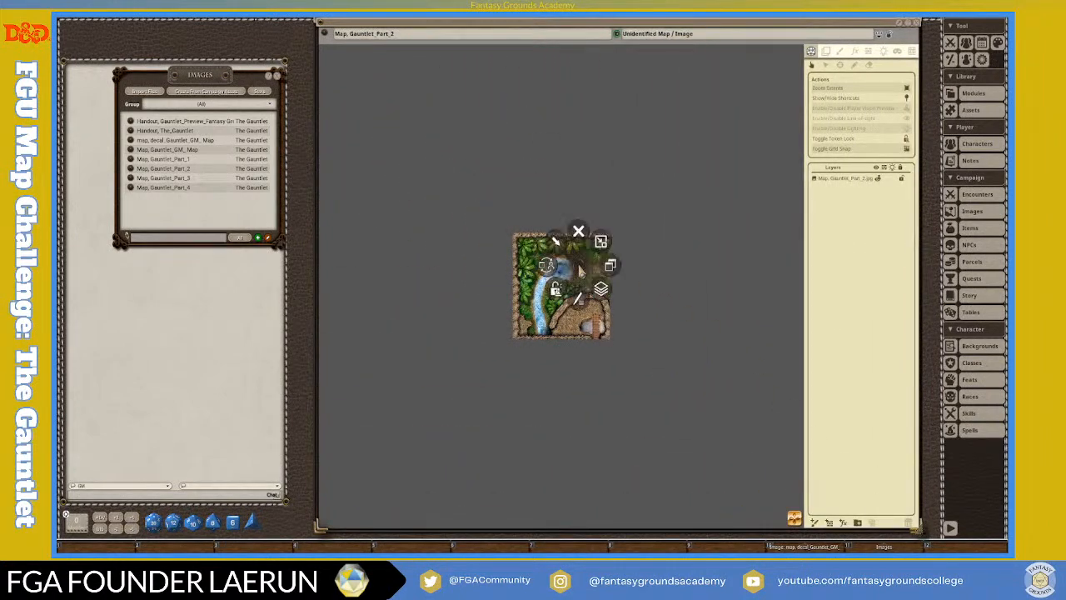
pyautogui.click(612, 265)
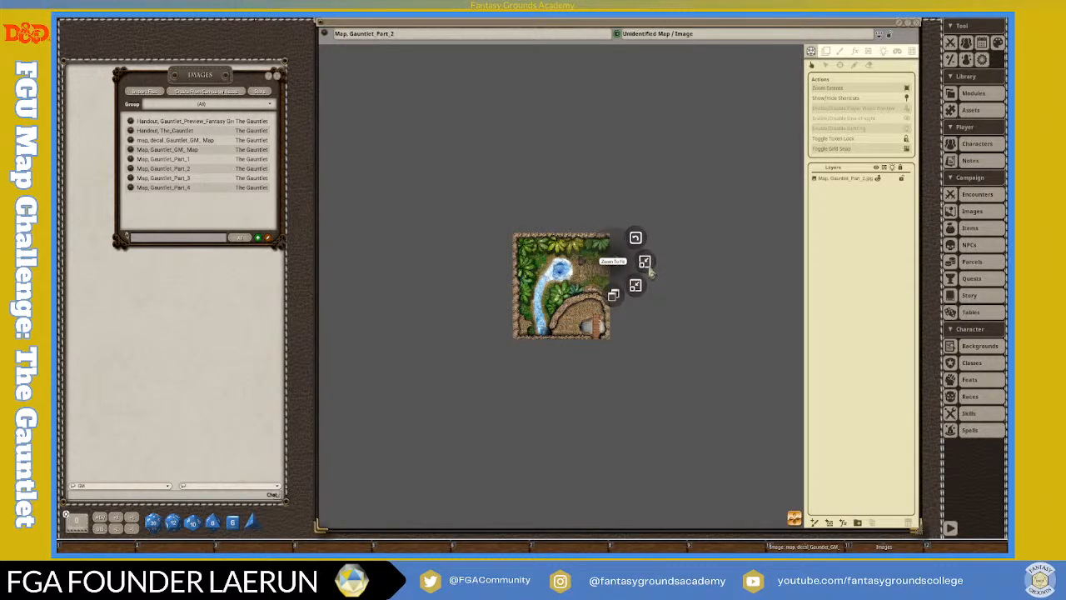
pyautogui.click(645, 263)
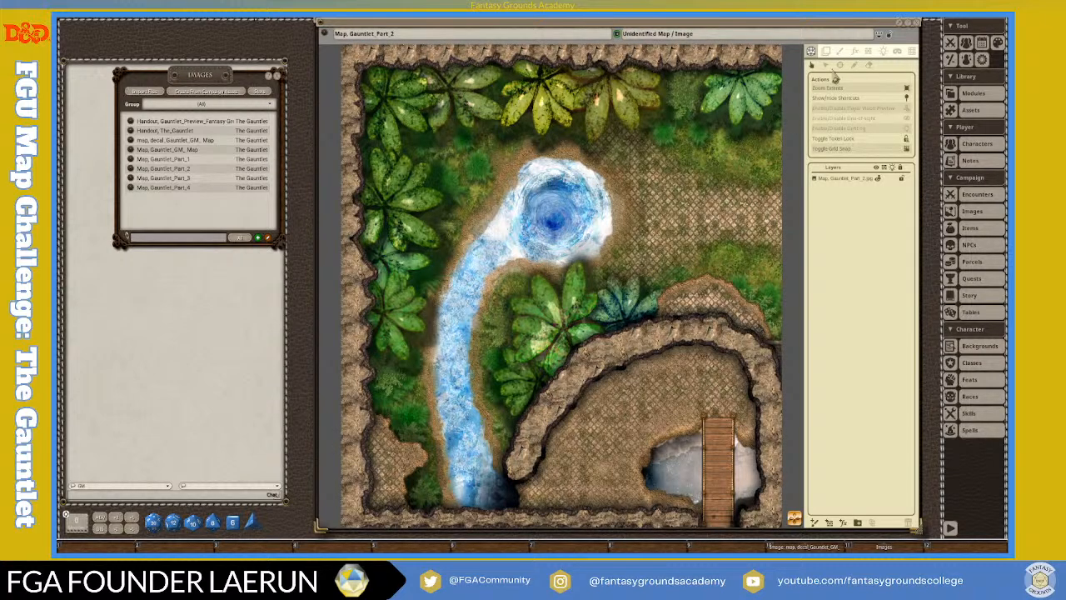
# Hide the editing tools of the Gauntlet_Part_2 map and zoom the image to fit the window again.
pyautogui.click(888, 34)
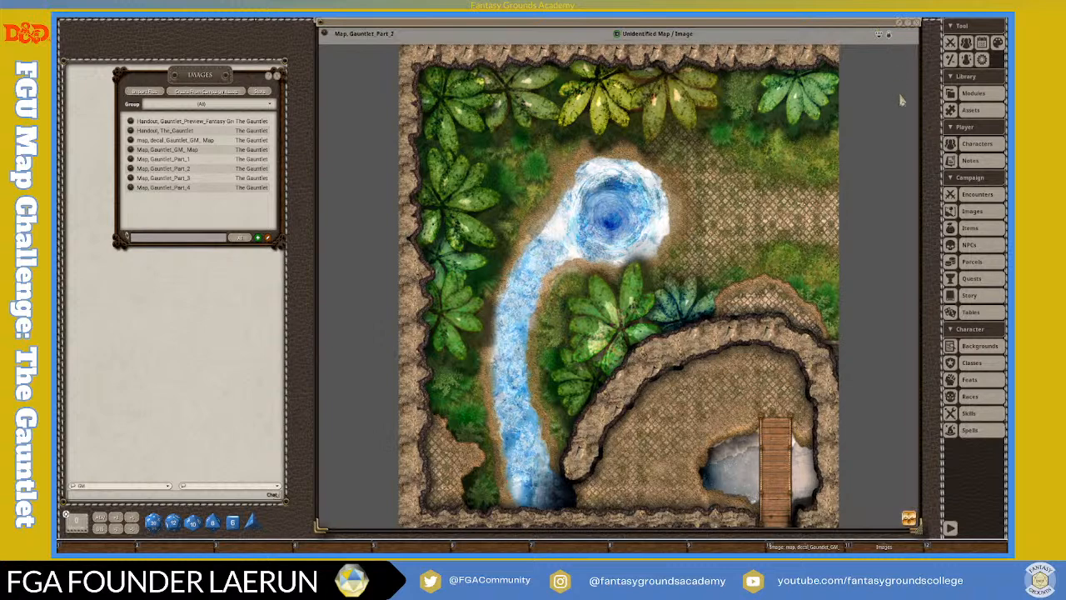
pyautogui.rightClick(713, 151)
pyautogui.click(744, 149)
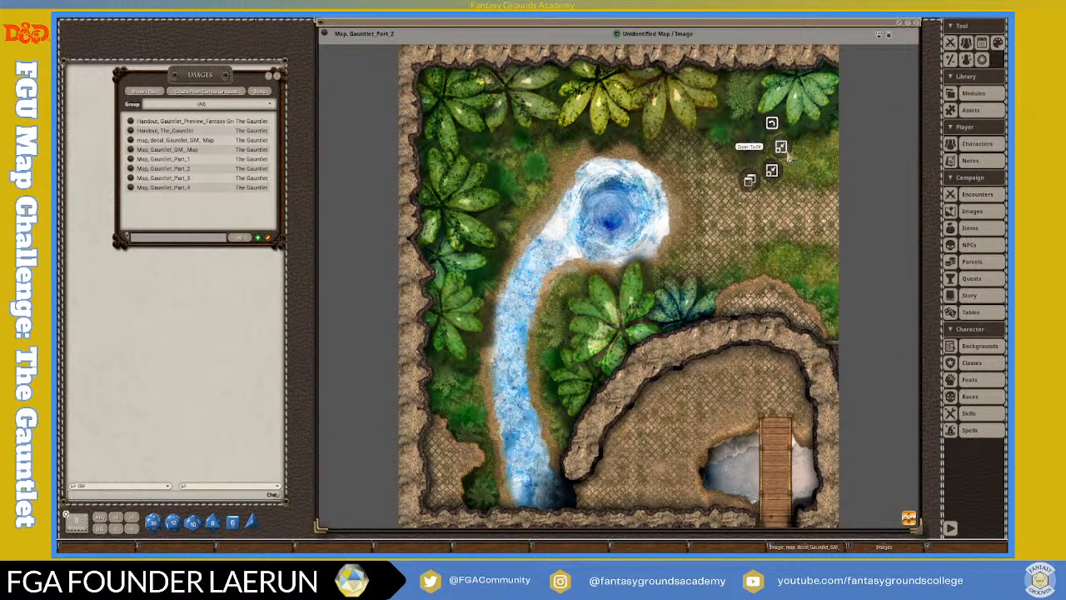
pyautogui.click(782, 150)
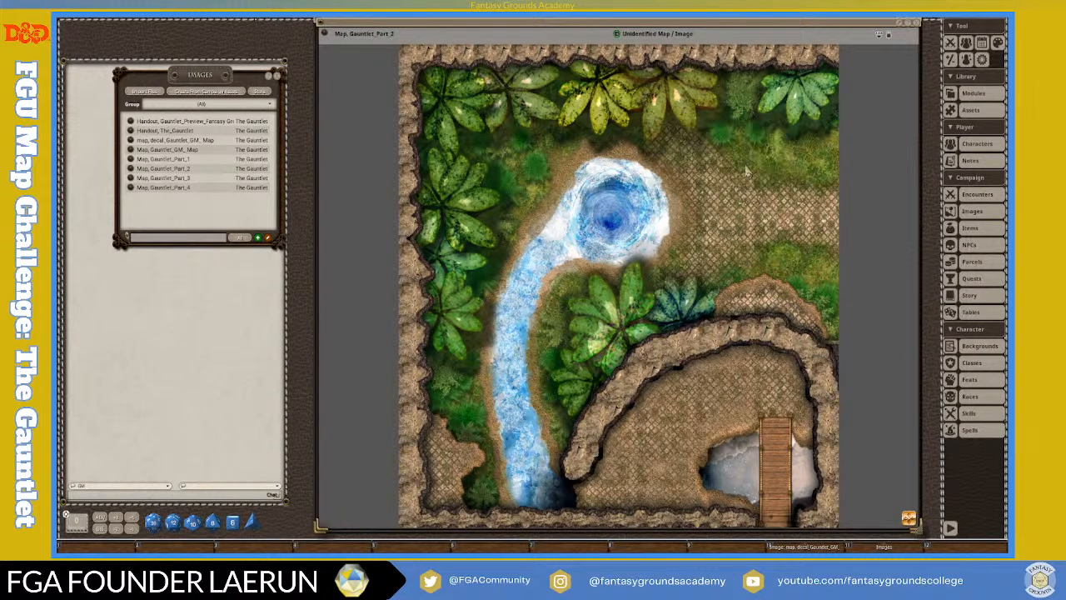
pyautogui.rightClick(752, 168)
pyautogui.click(890, 233)
# Open the map Gauntlet_Part_3, enlarge its window over the Part_2 map, and zoom the image to fit.
pyautogui.click(131, 179)
pyautogui.moveTo(466, 172); pyautogui.dragTo(361, 25)
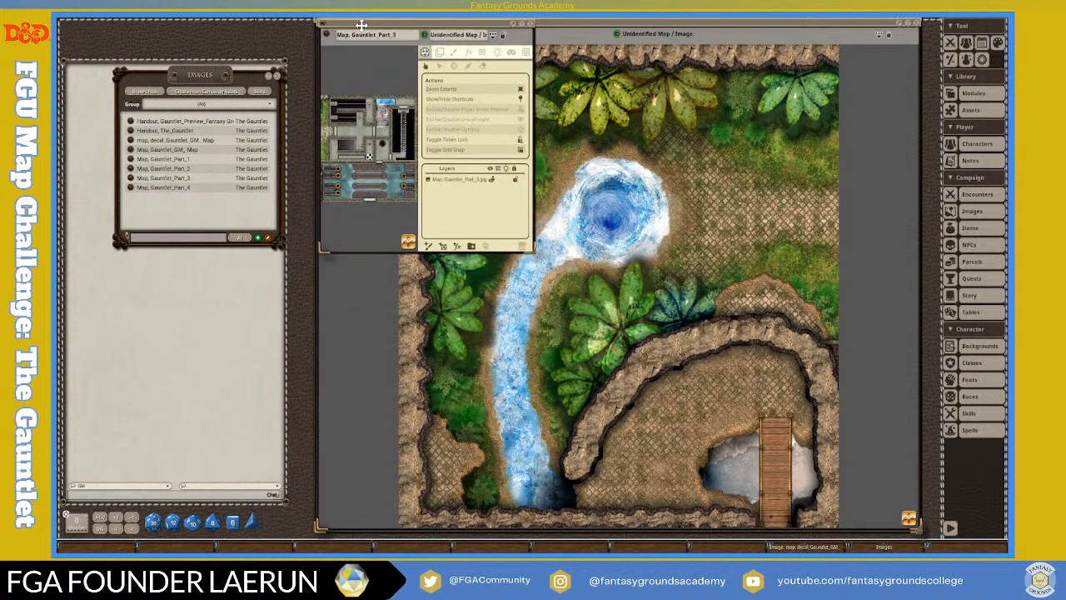
pyautogui.moveTo(536, 253); pyautogui.dragTo(923, 529)
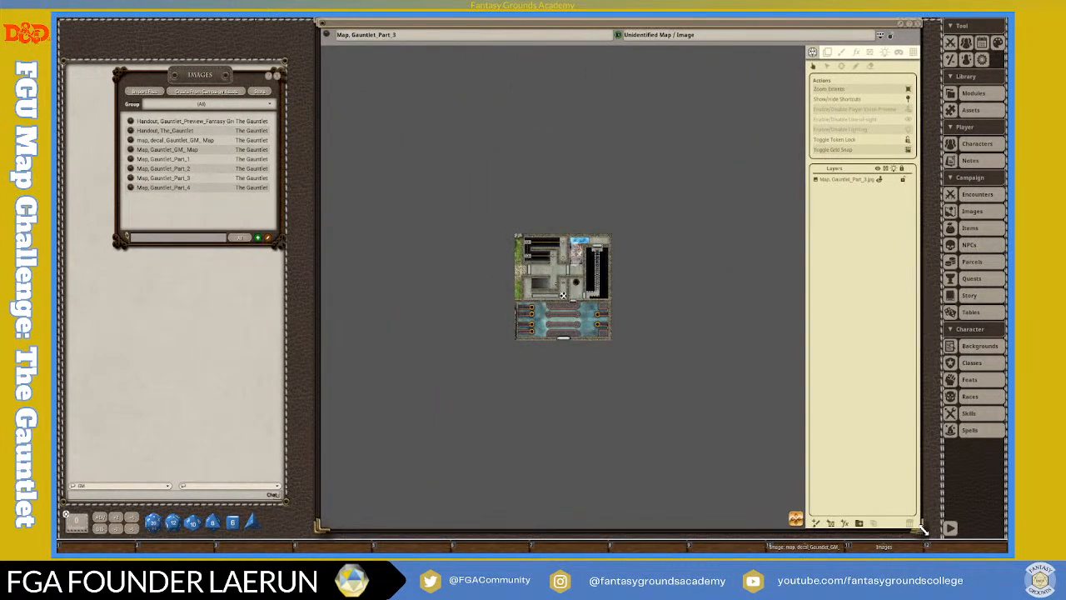
pyautogui.scroll(5, 562, 295)
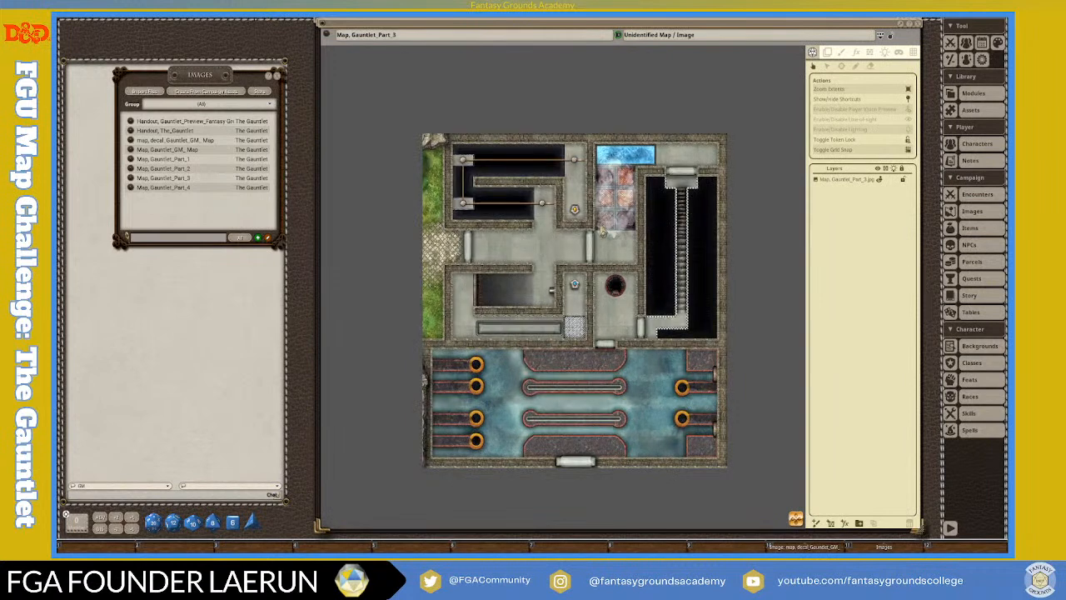
pyautogui.rightClick(609, 193)
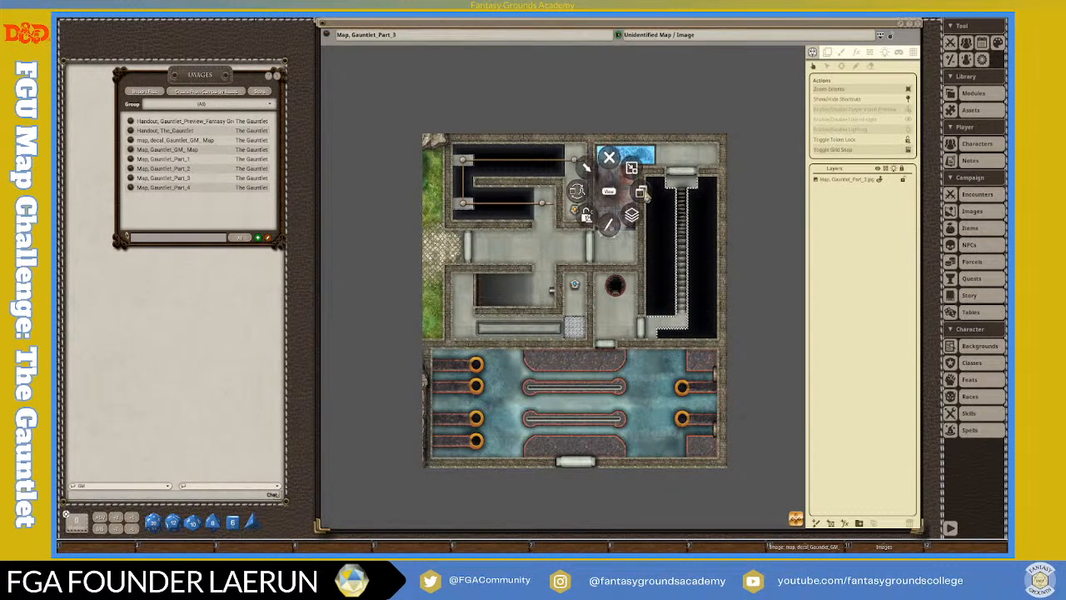
pyautogui.click(643, 194)
pyautogui.click(678, 191)
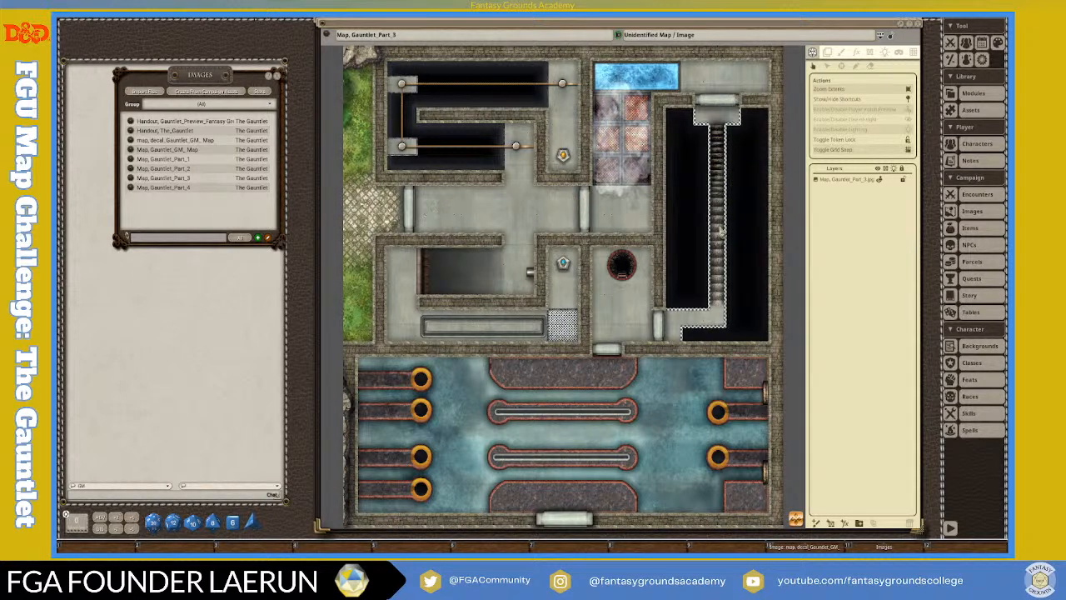
# Examine the trap rooms, pits and water chamber on the Gauntlet_Part_3 map up close.
pyautogui.scroll(3, 623, 278)
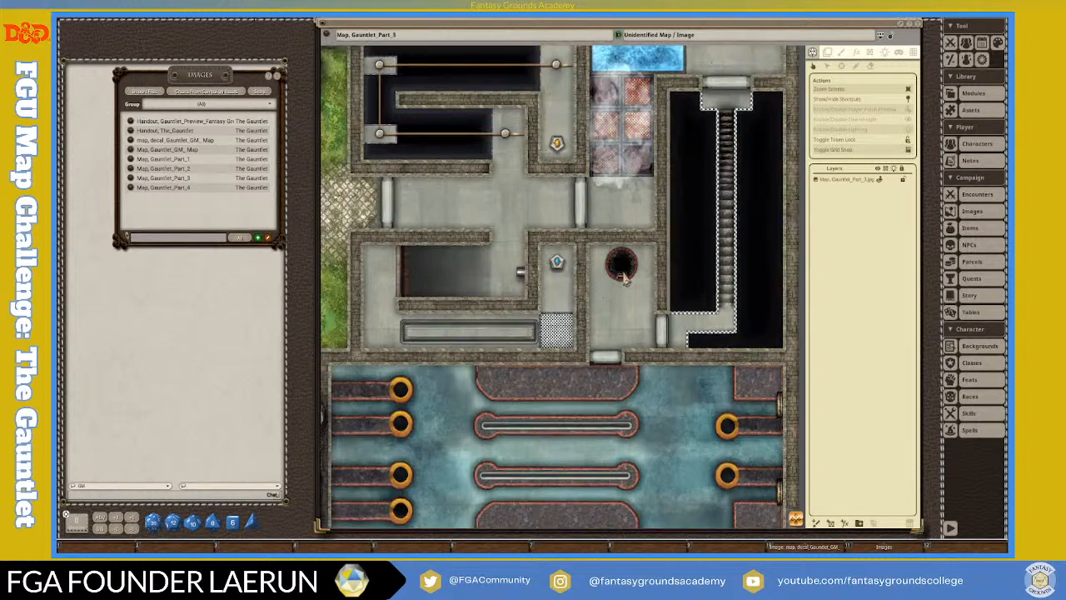
pyautogui.scroll(-5, 623, 278)
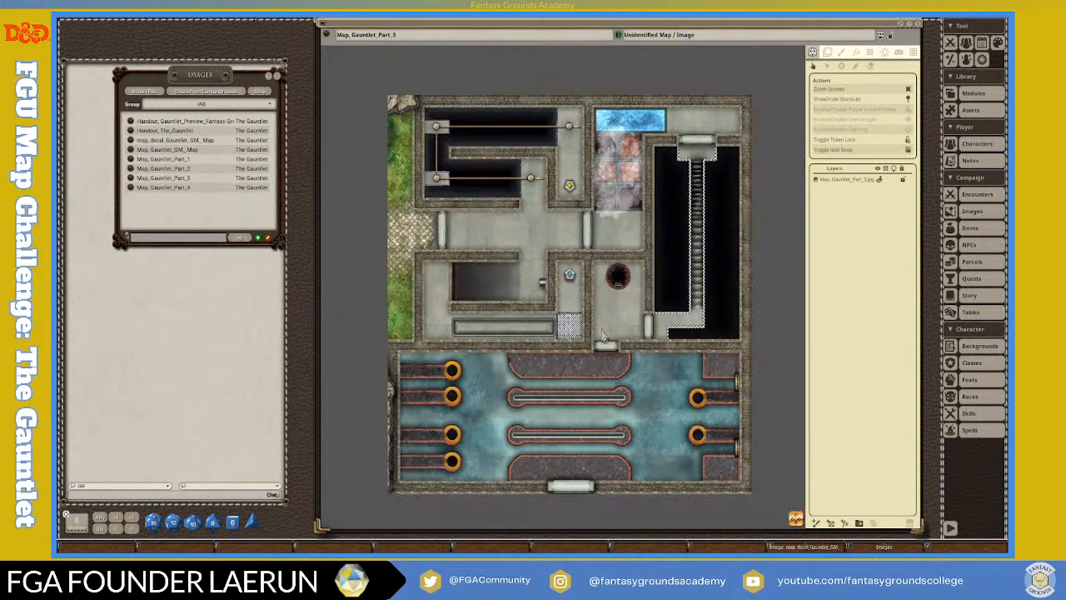
pyautogui.scroll(4, 532, 403)
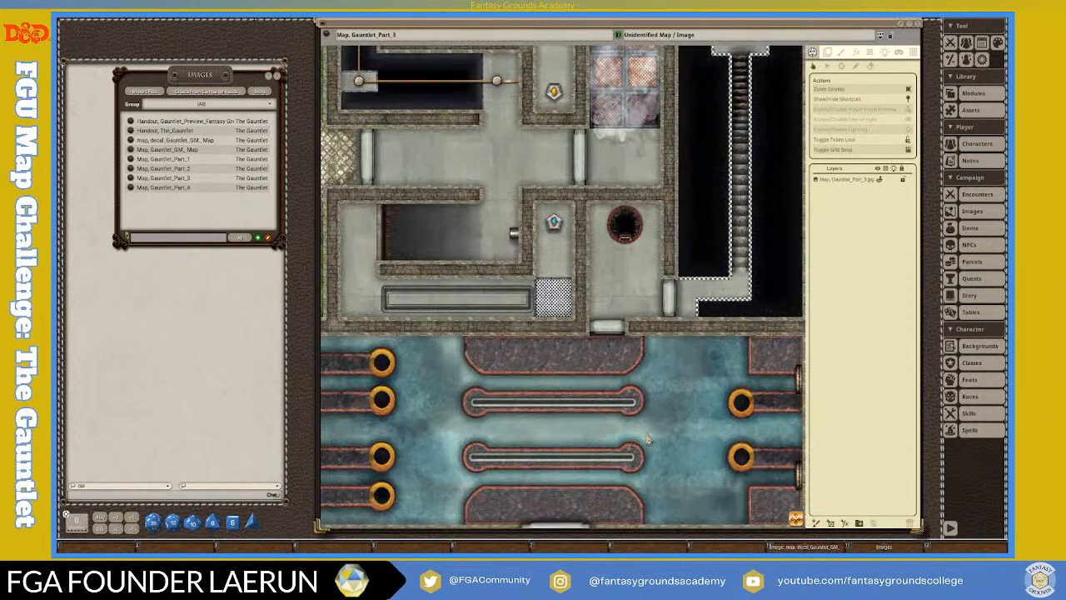
pyautogui.scroll(-4, 593, 205)
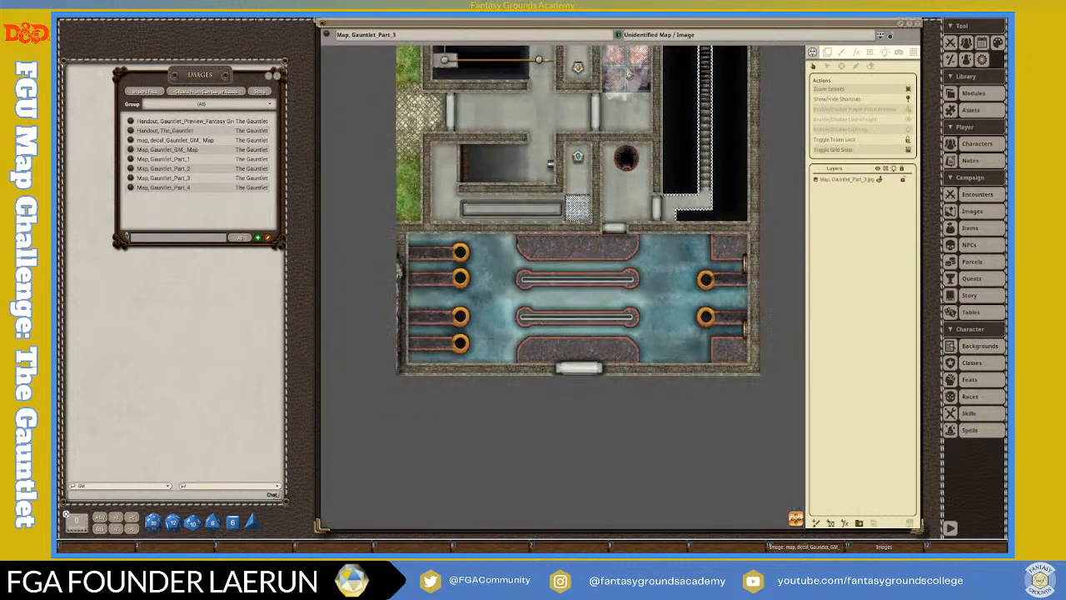
pyautogui.scroll(3, 546, 113)
pyautogui.scroll(-1, 533, 141)
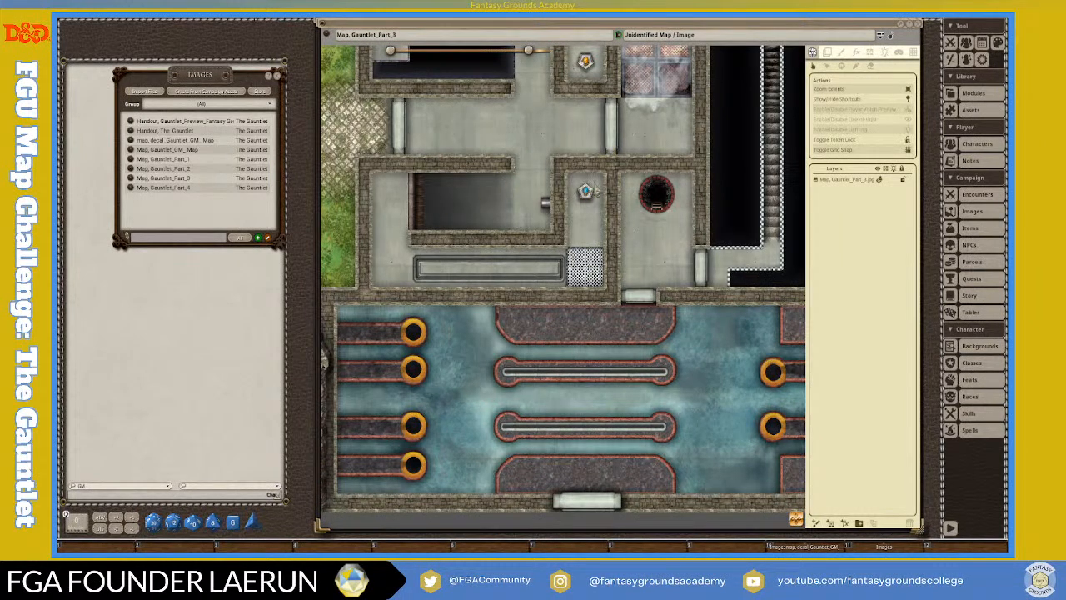
# Open the map Gauntlet_Part_4 in an enlarged window, fit the image to it, and examine the green stream and bridges.
pyautogui.click(130, 189)
pyautogui.moveTo(498, 170); pyautogui.dragTo(386, 11)
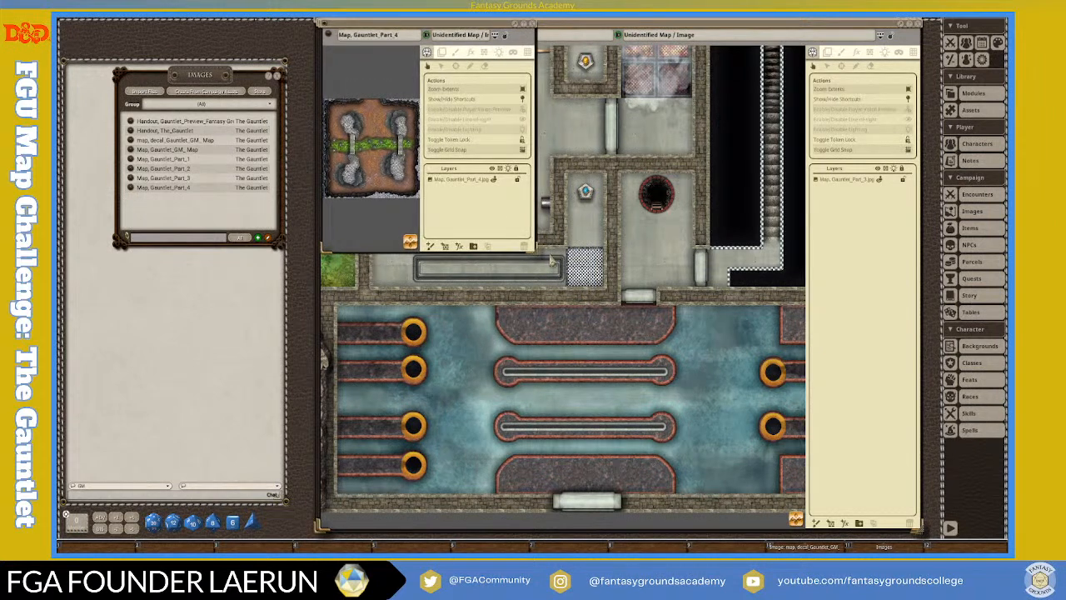
pyautogui.moveTo(536, 250); pyautogui.dragTo(919, 530)
pyautogui.scroll(5, 587, 299)
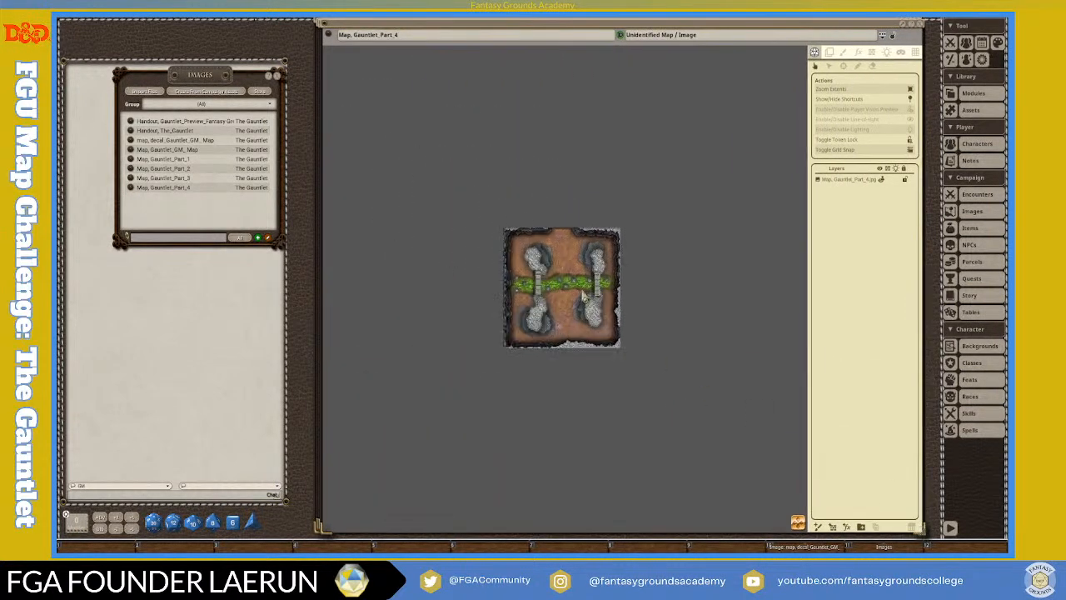
pyautogui.rightClick(552, 260)
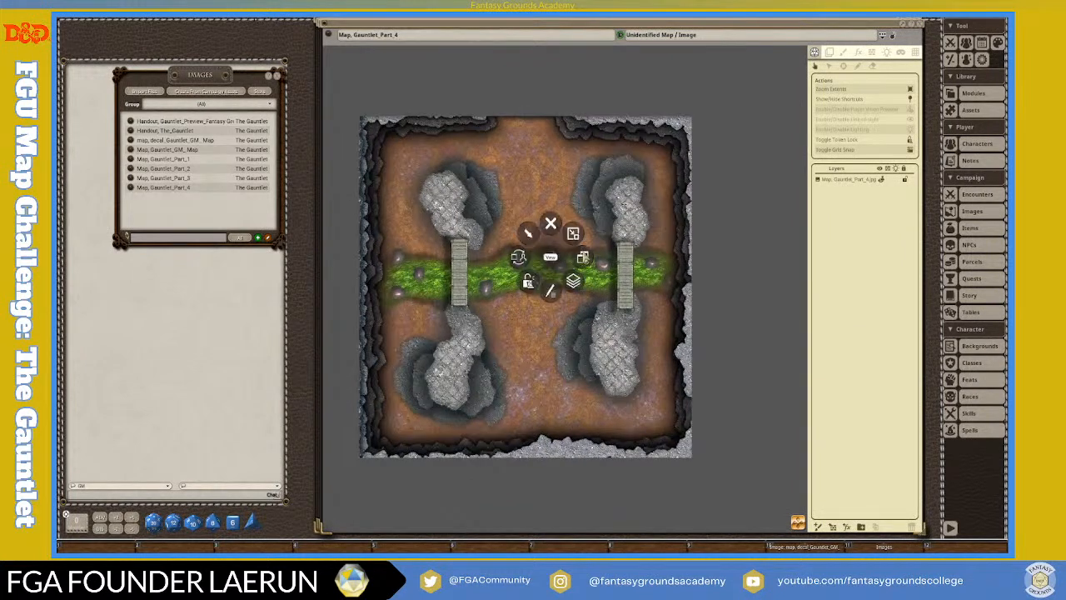
pyautogui.click(583, 258)
pyautogui.click(617, 257)
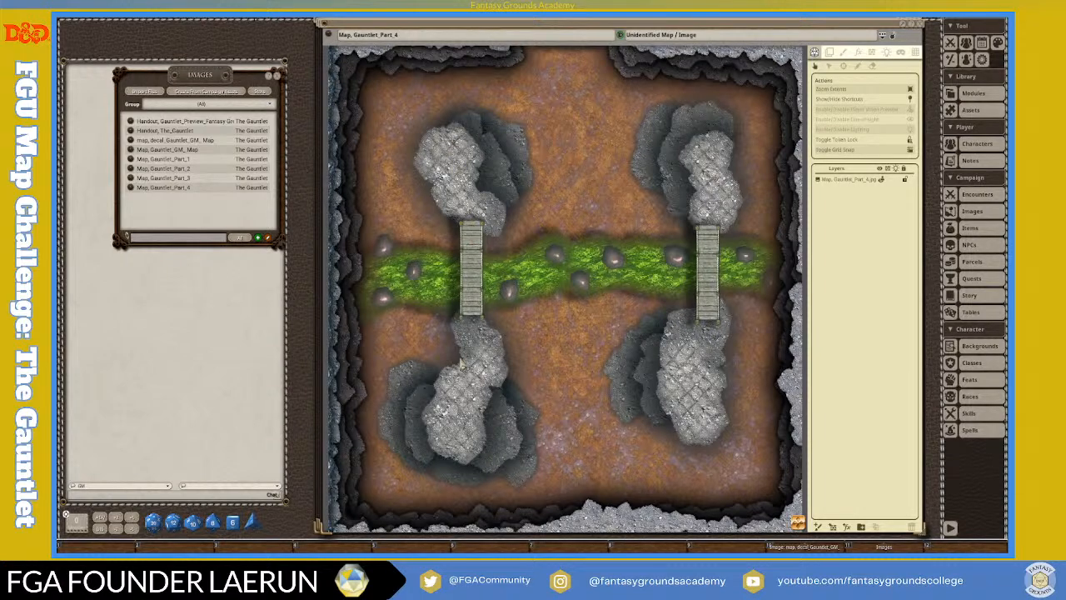
pyautogui.scroll(5, 533, 337)
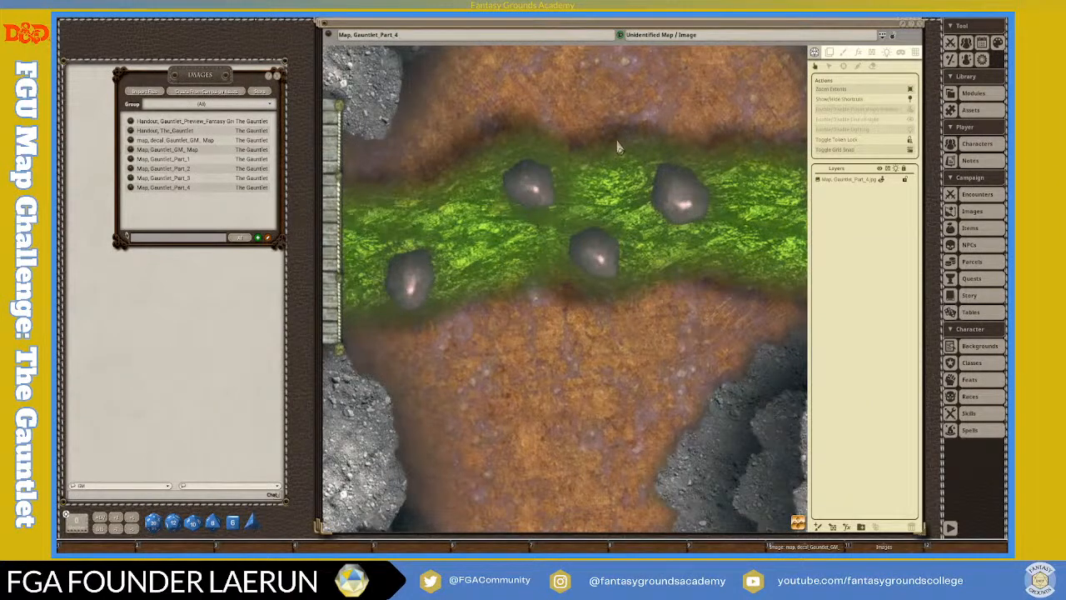
pyautogui.scroll(-5, 537, 133)
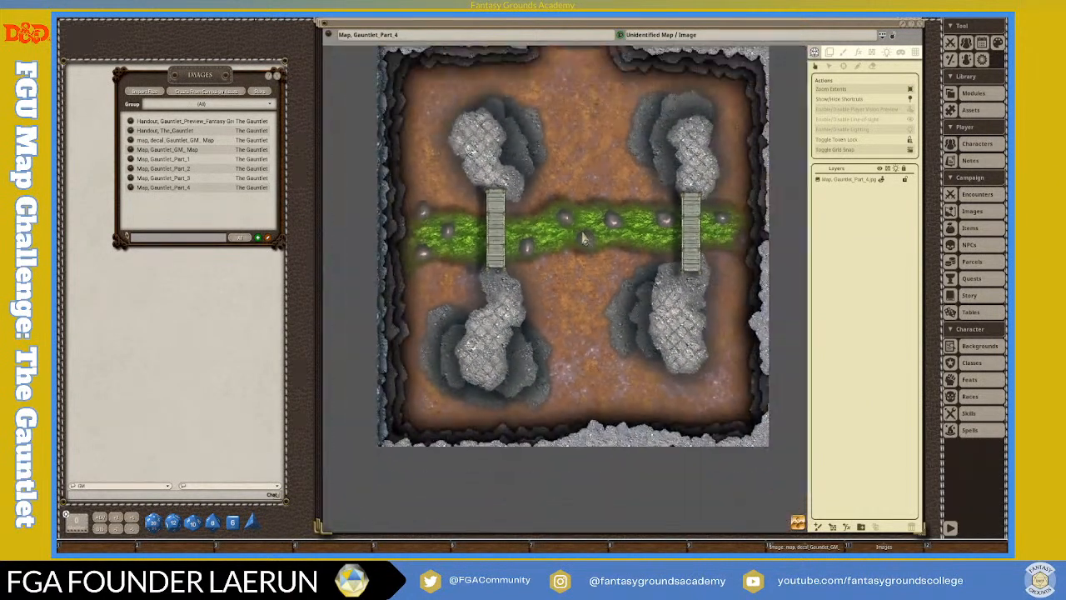
pyautogui.scroll(-1, 583, 229)
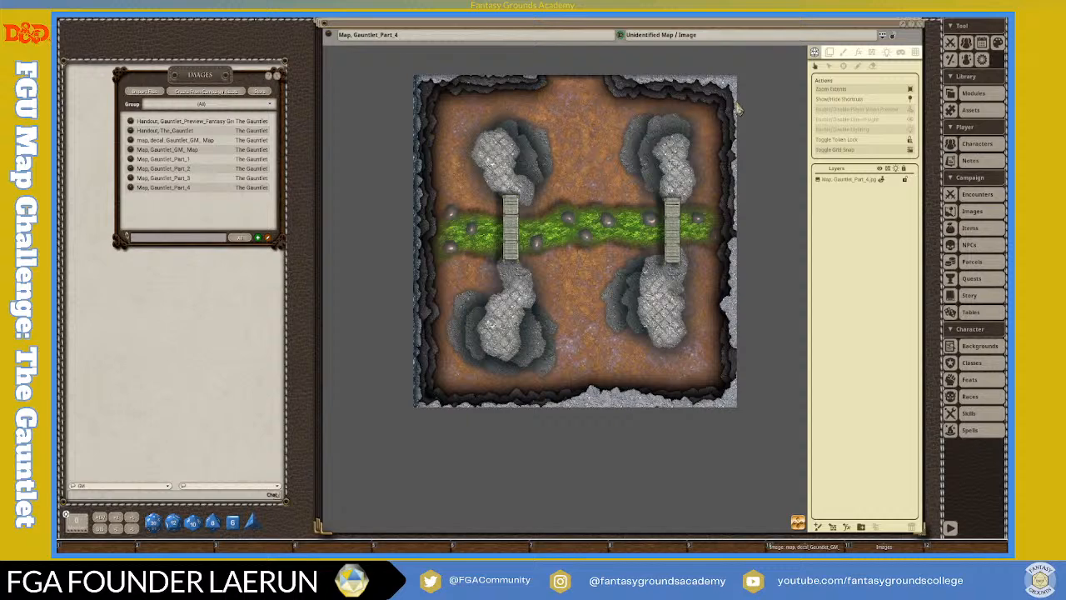
# Close the Gauntlet_Part_4, Part_3 and Part_2 map windows and return to the whole Gauntlet_Part_1 map.
pyautogui.click(923, 30)
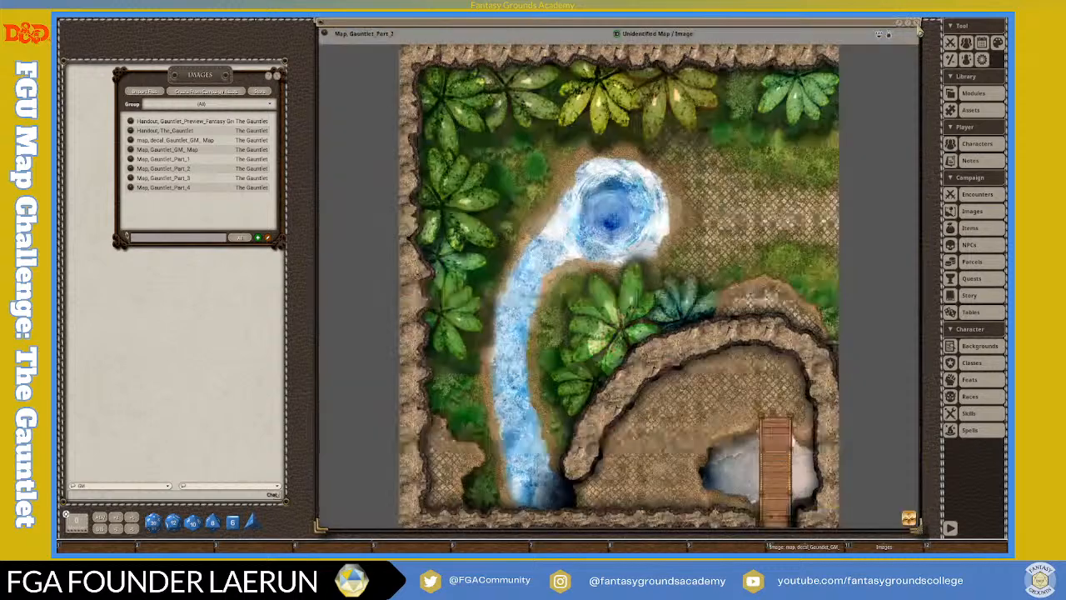
pyautogui.click(920, 30)
pyautogui.click(919, 30)
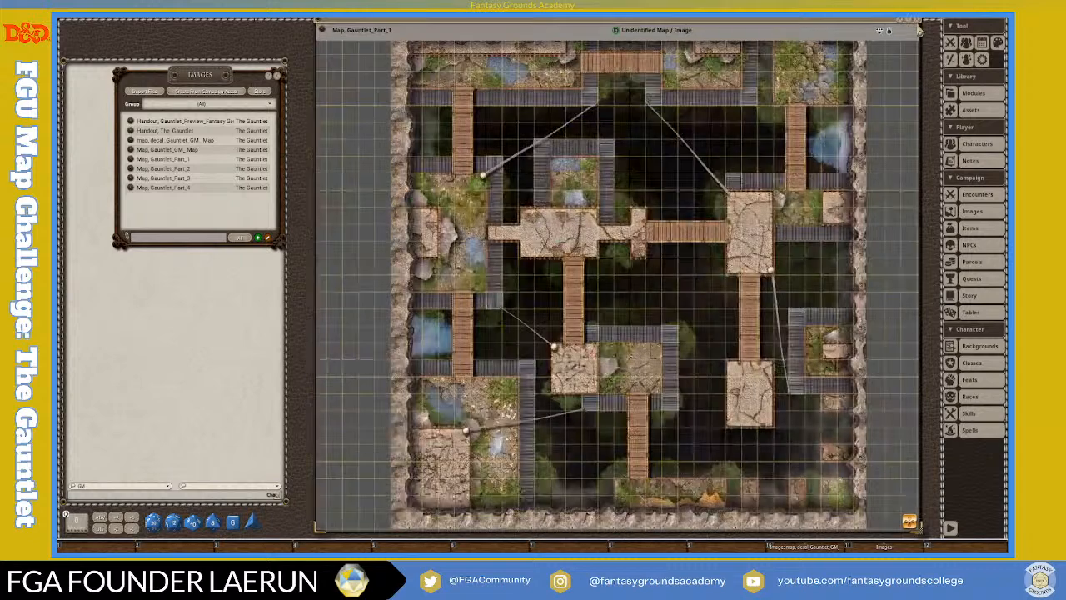
pyautogui.scroll(-2, 668, 190)
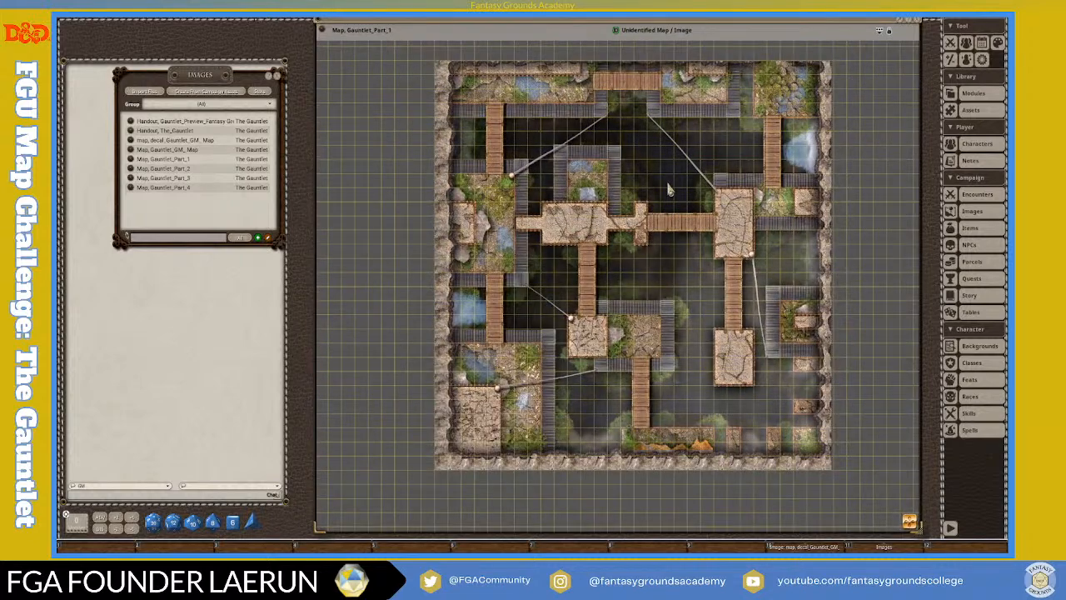
# Unlock the Gauntlet_Part_1 map and open its image editing controls and layer list.
pyautogui.scroll(1, 669, 189)
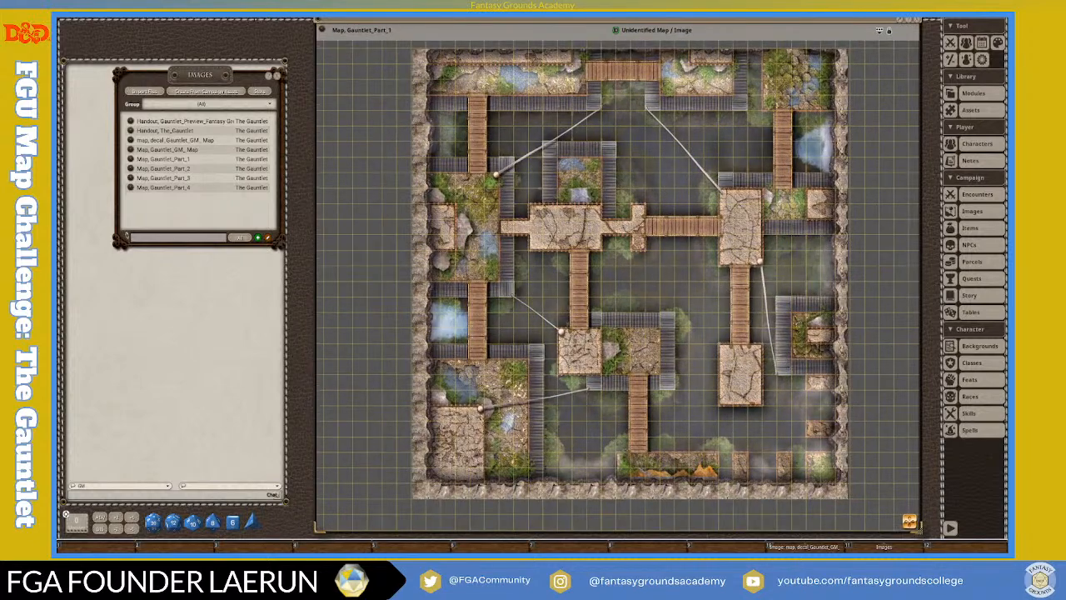
pyautogui.click(879, 31)
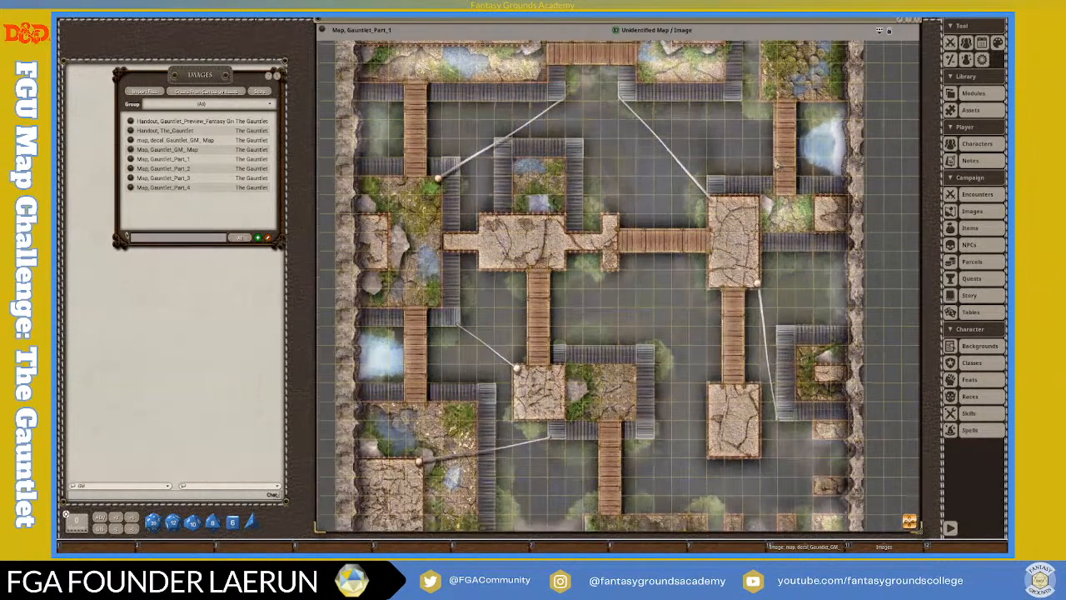
pyautogui.click(887, 35)
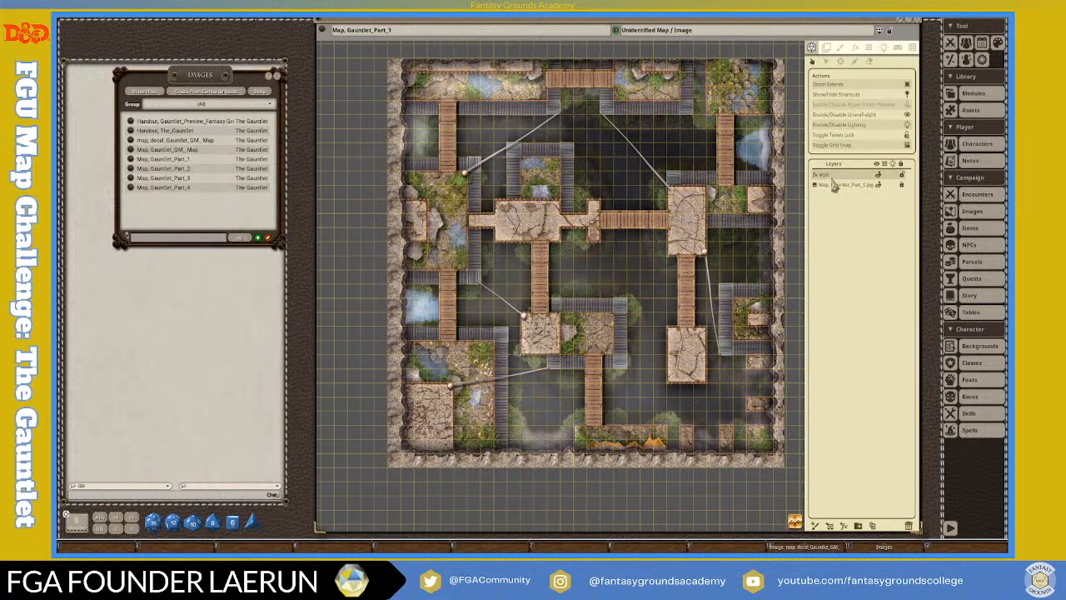
# Show the FX settings of the Myst effect layer above the Gauntlet_Part_1 image layer.
pyautogui.scroll(2, 556, 181)
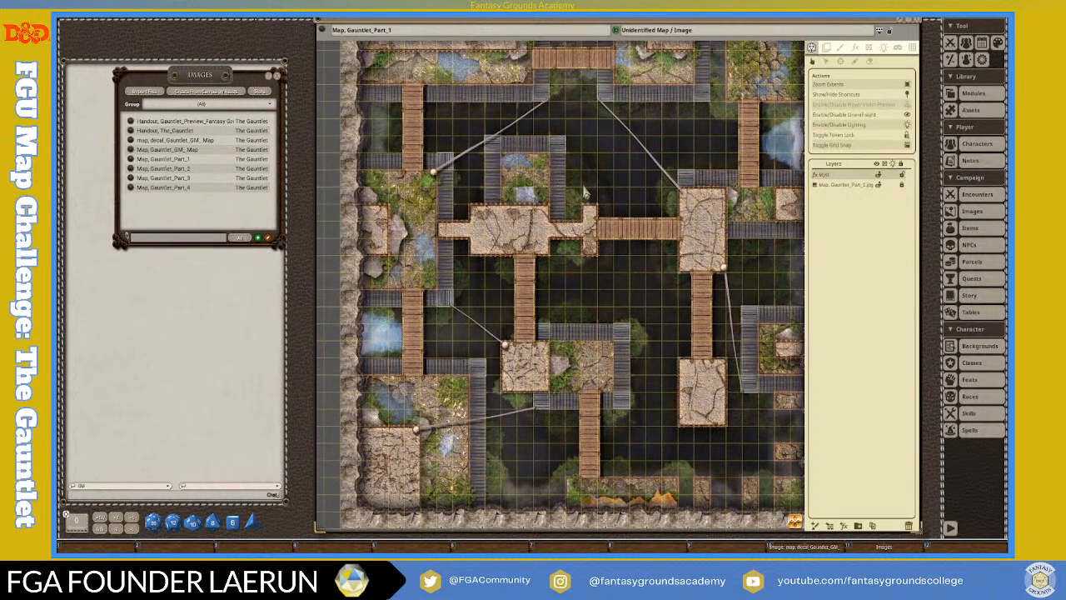
pyautogui.scroll(-1, 583, 185)
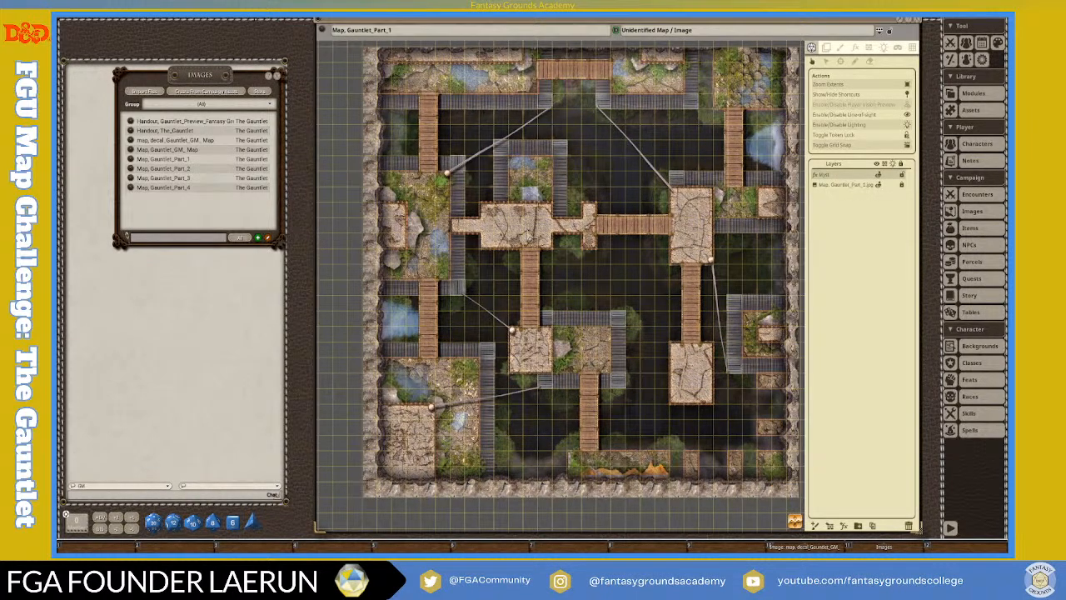
pyautogui.scroll(1, 707, 208)
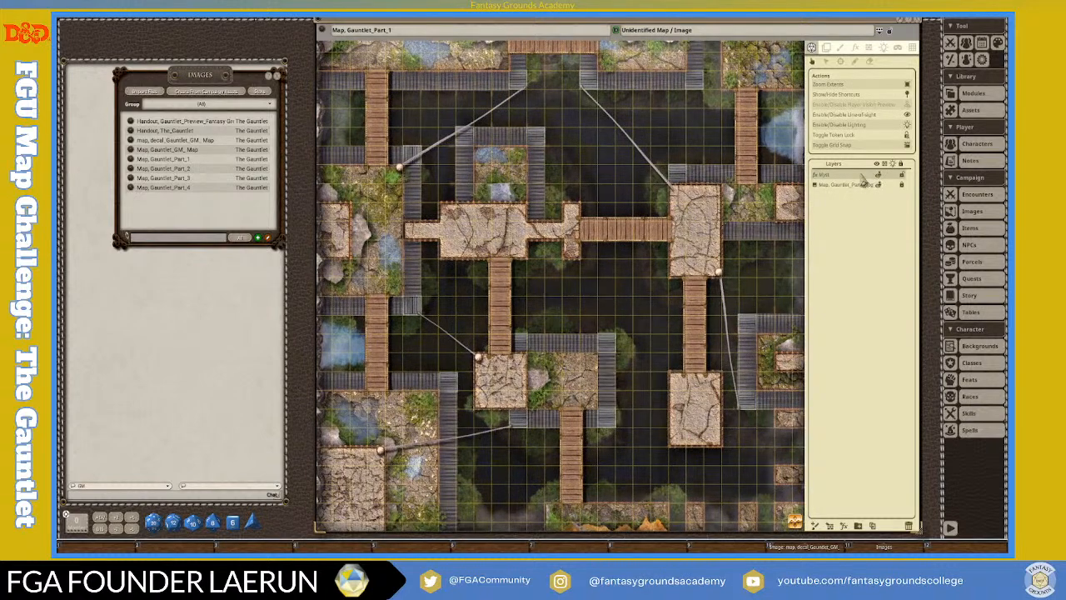
pyautogui.rightClick(863, 178)
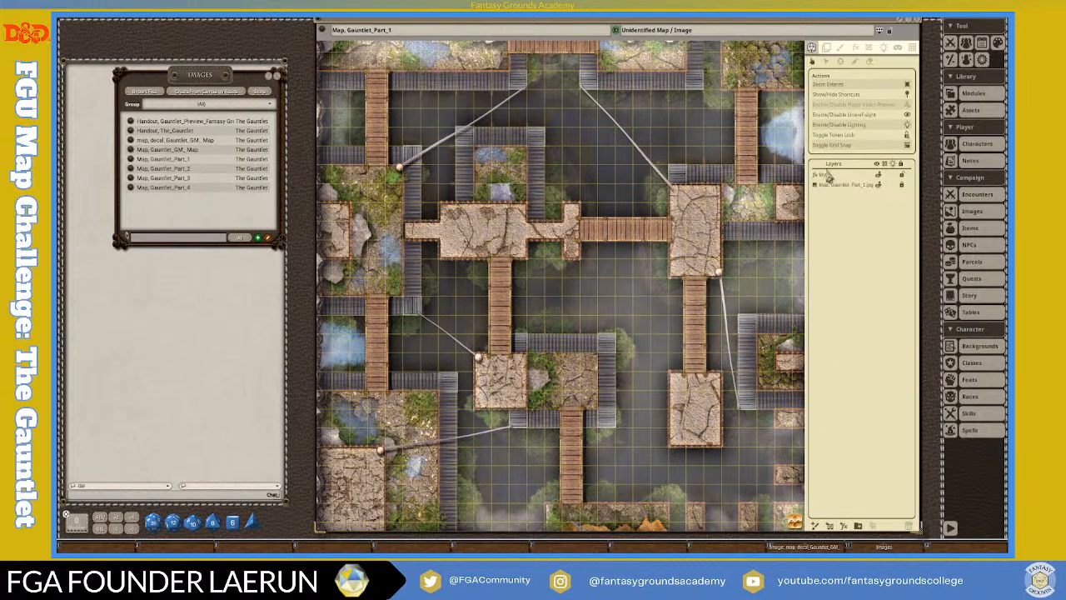
pyautogui.click(856, 48)
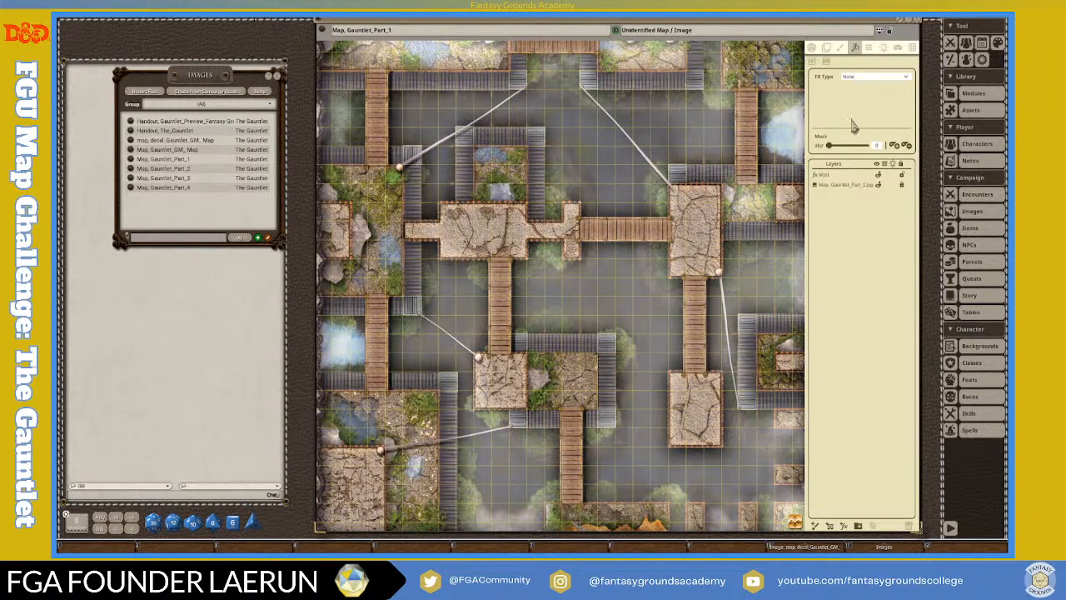
pyautogui.click(823, 175)
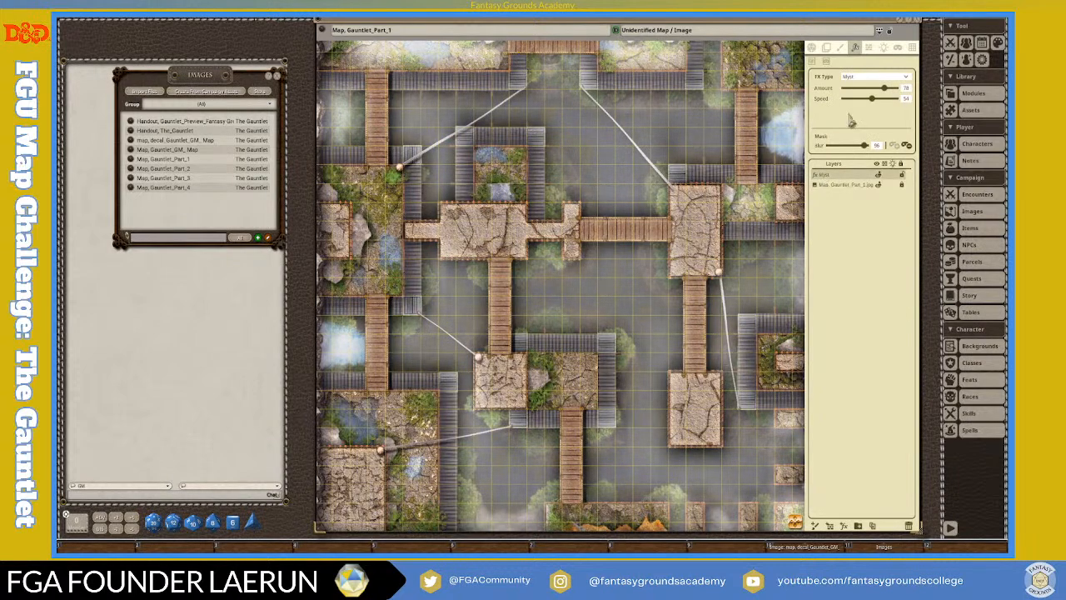
# Set the Myst effect's amount to 70.
pyautogui.scroll(1, 730, 176)
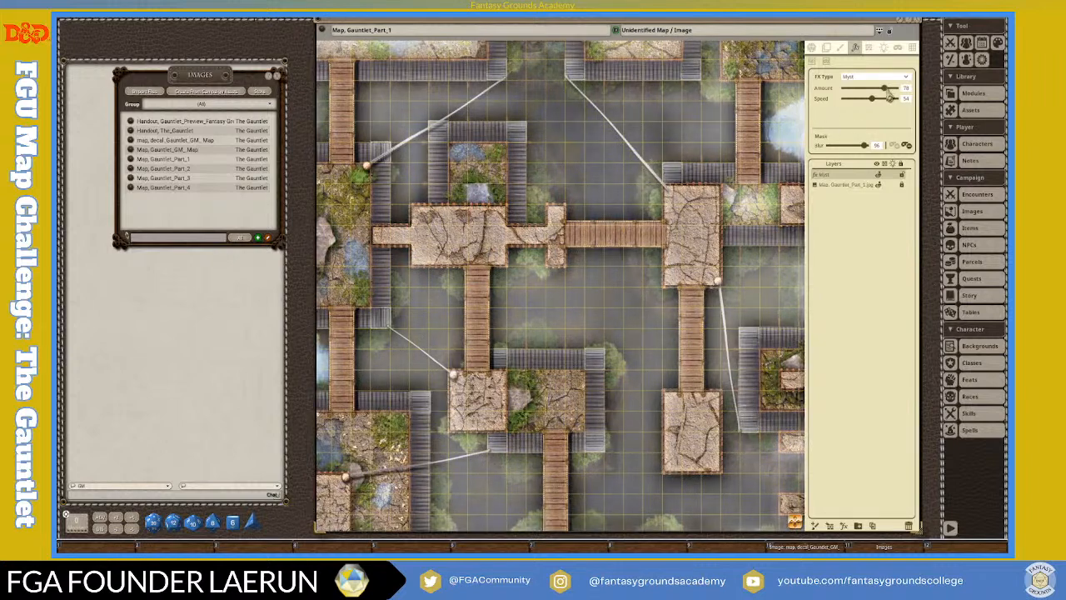
pyautogui.moveTo(884, 88); pyautogui.dragTo(880, 88)
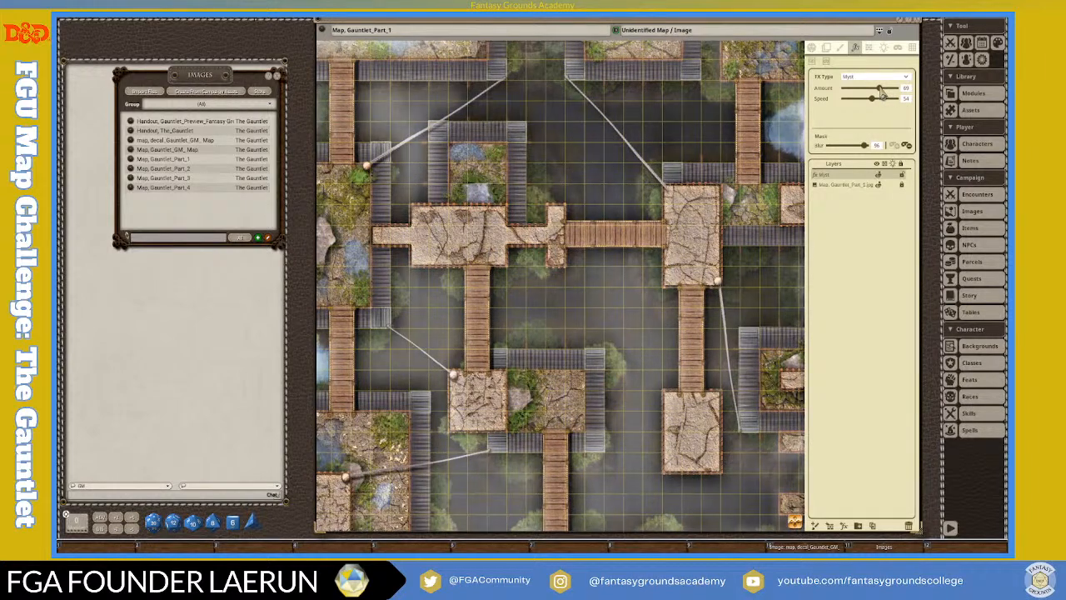
pyautogui.moveTo(880, 89); pyautogui.dragTo(881, 89)
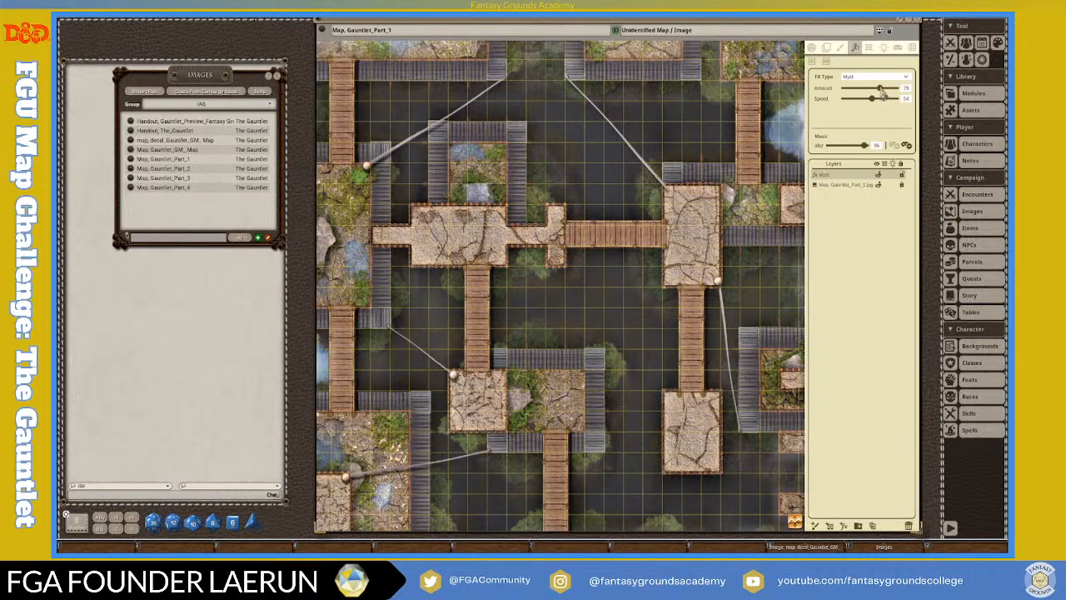
# Set the Myst effect's speed to 52.
pyautogui.scroll(-2, 590, 213)
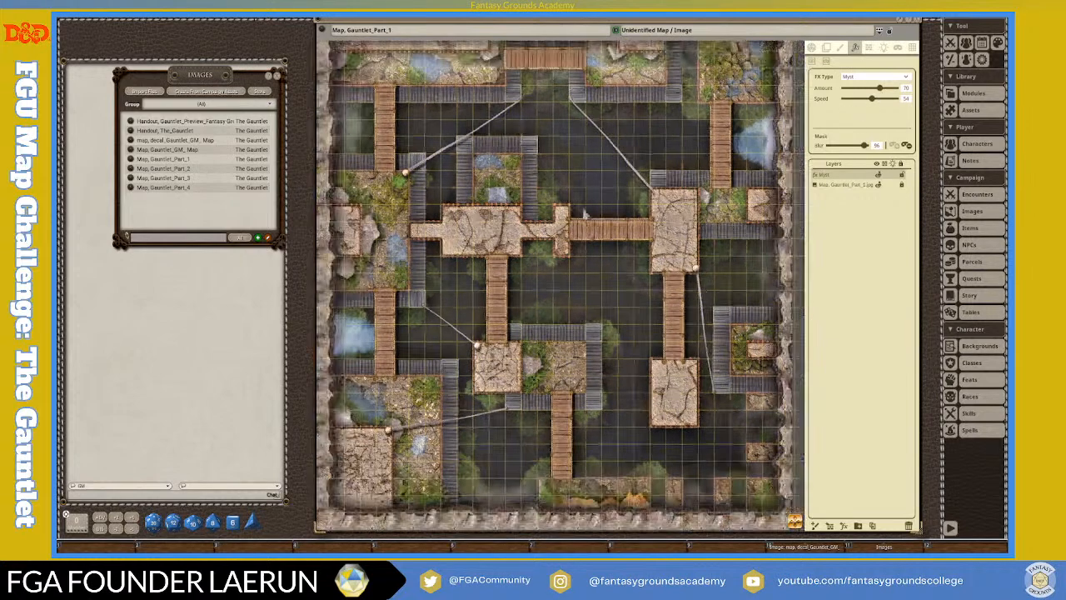
pyautogui.scroll(1, 540, 203)
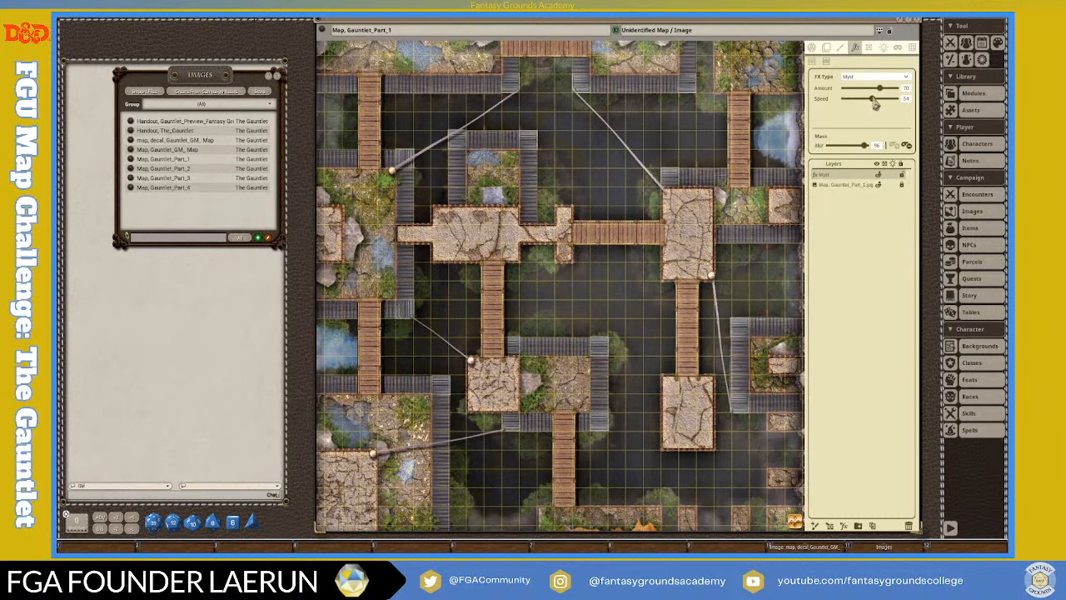
pyautogui.moveTo(875, 104); pyautogui.dragTo(876, 105)
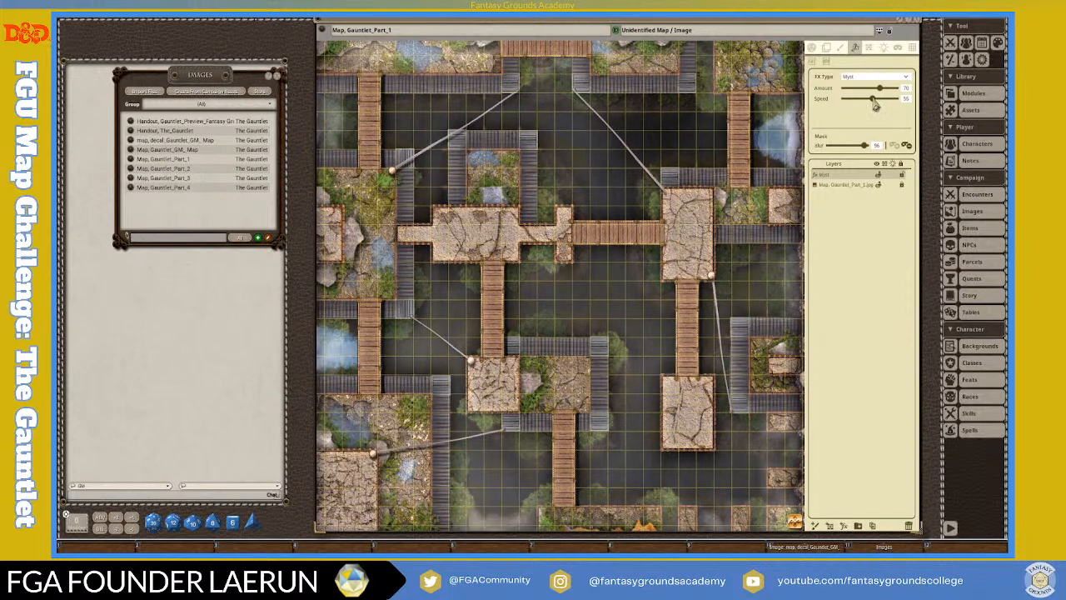
pyautogui.moveTo(874, 103); pyautogui.dragTo(873, 103)
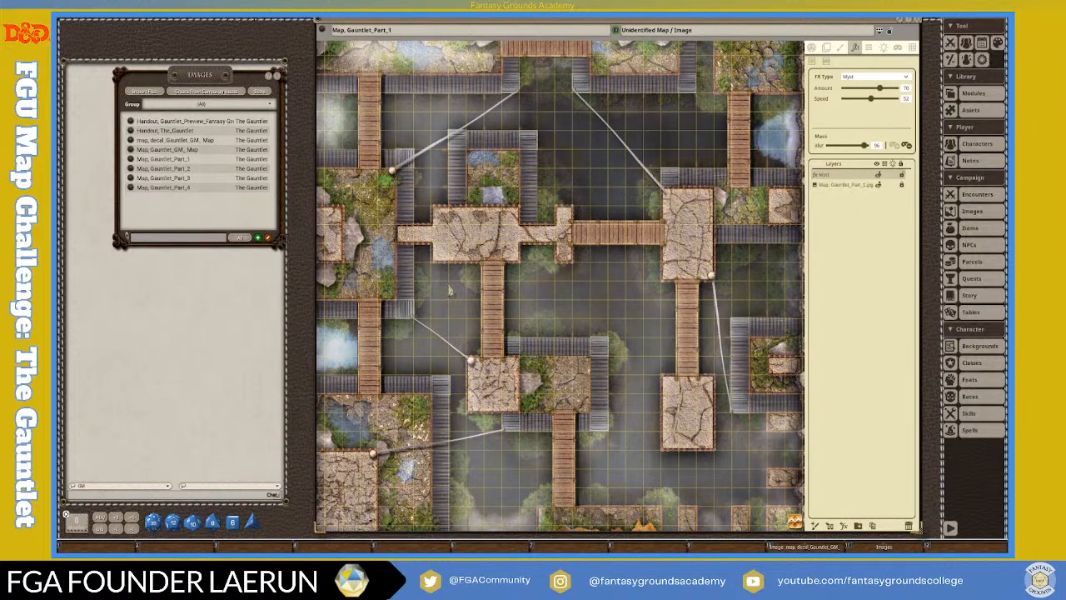
# Examine the myst drifting over the pits, bridges and walkways of the Gauntlet_Part_1 map, both up close and as a whole.
pyautogui.scroll(-3, 450, 290)
pyautogui.scroll(4, 421, 319)
pyautogui.scroll(-1, 421, 319)
pyautogui.scroll(-1, 421, 310)
pyautogui.scroll(4, 329, 215)
pyautogui.scroll(-3, 340, 206)
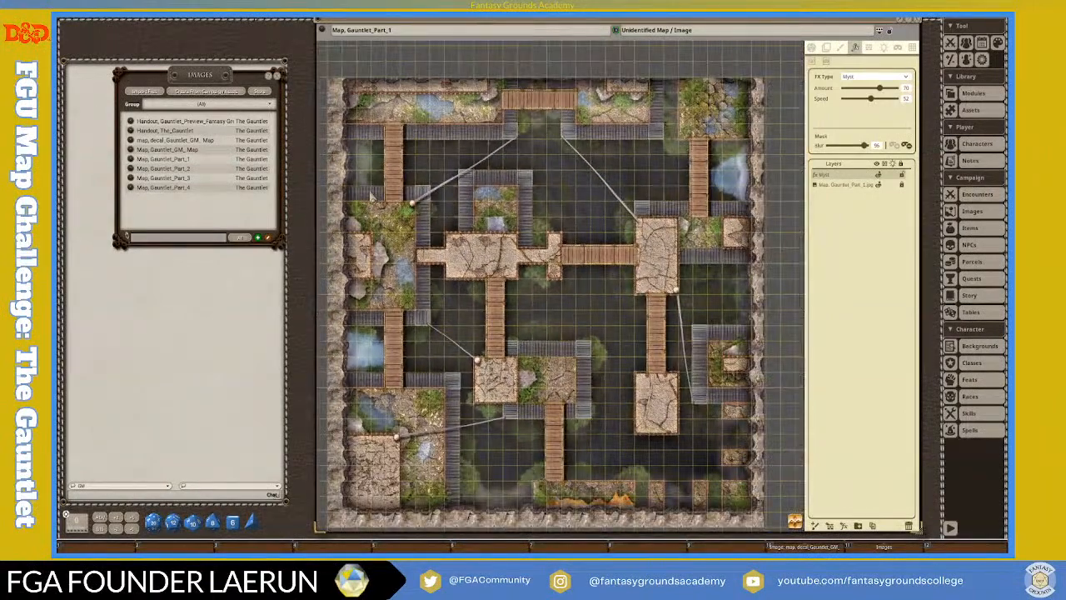
pyautogui.scroll(-1, 451, 282)
pyautogui.scroll(4, 406, 287)
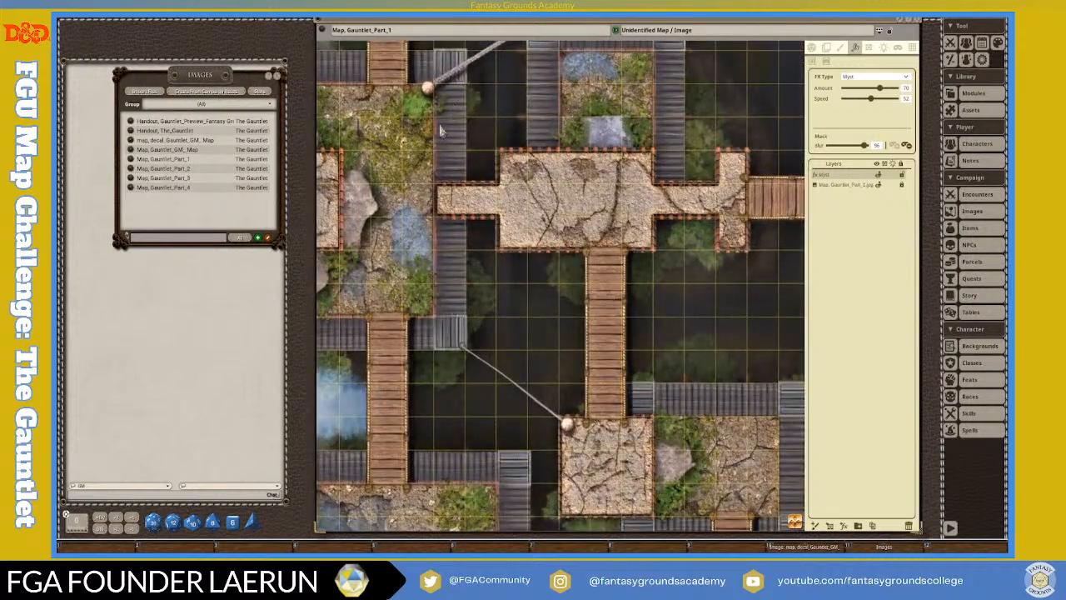
pyautogui.scroll(-2, 449, 345)
pyautogui.scroll(1, 395, 350)
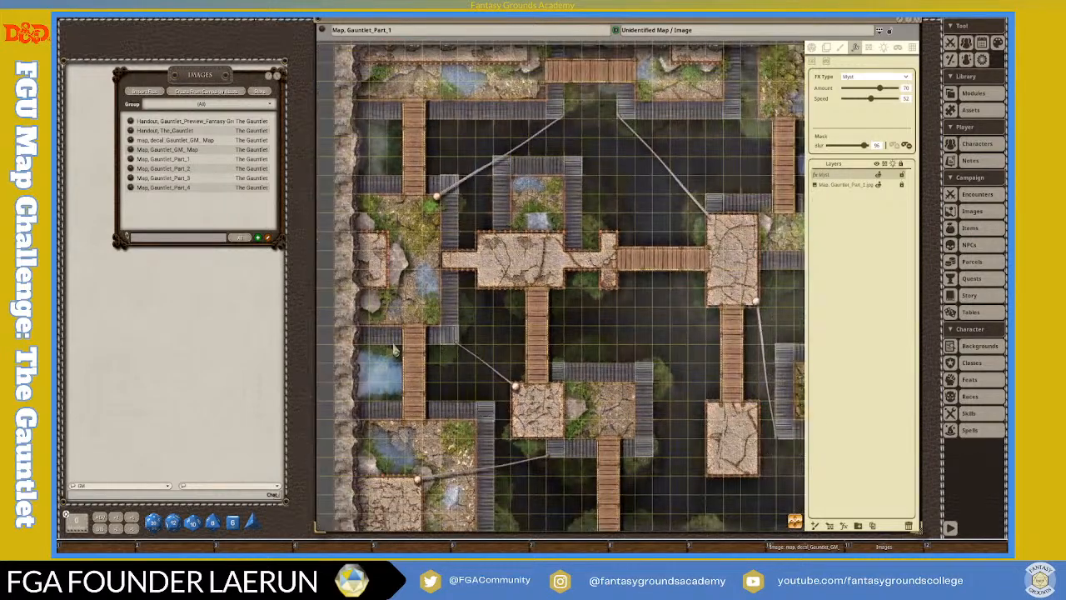
pyautogui.scroll(-2, 549, 375)
pyautogui.scroll(4, 556, 373)
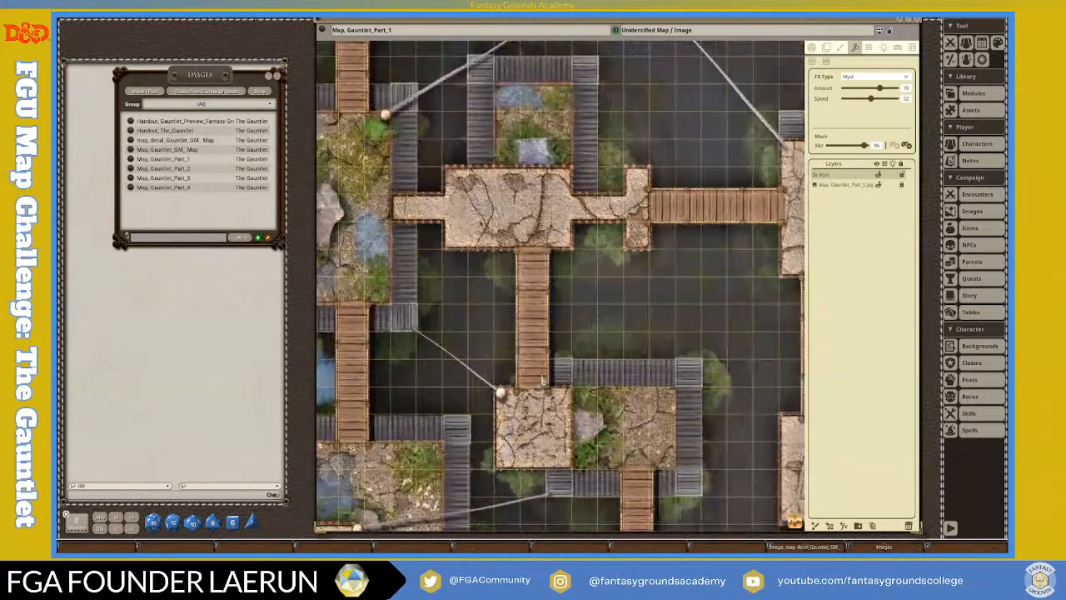
pyautogui.scroll(-2, 557, 372)
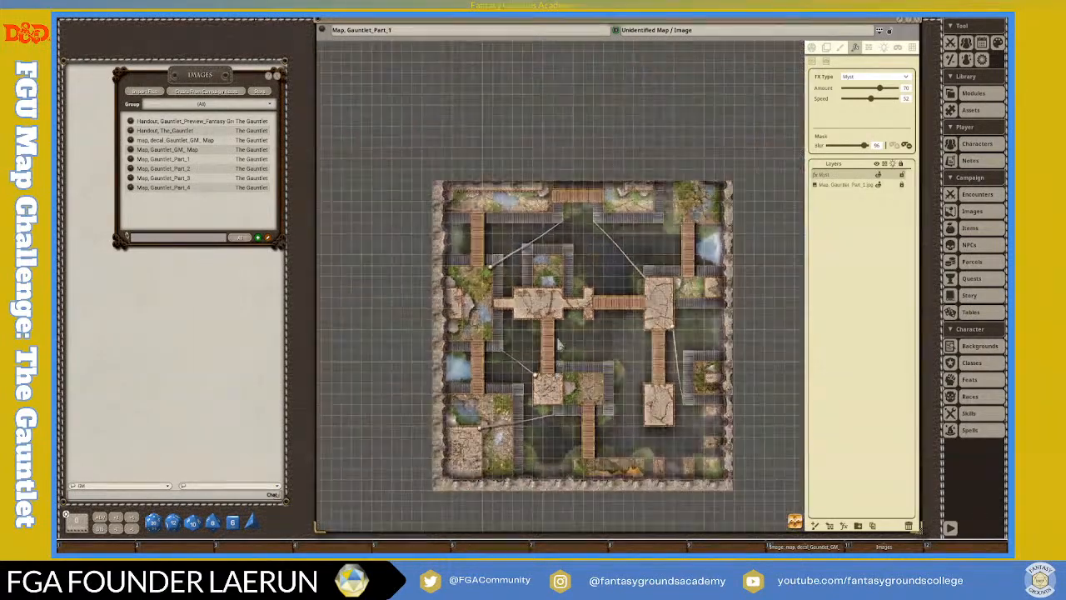
pyautogui.scroll(3, 556, 373)
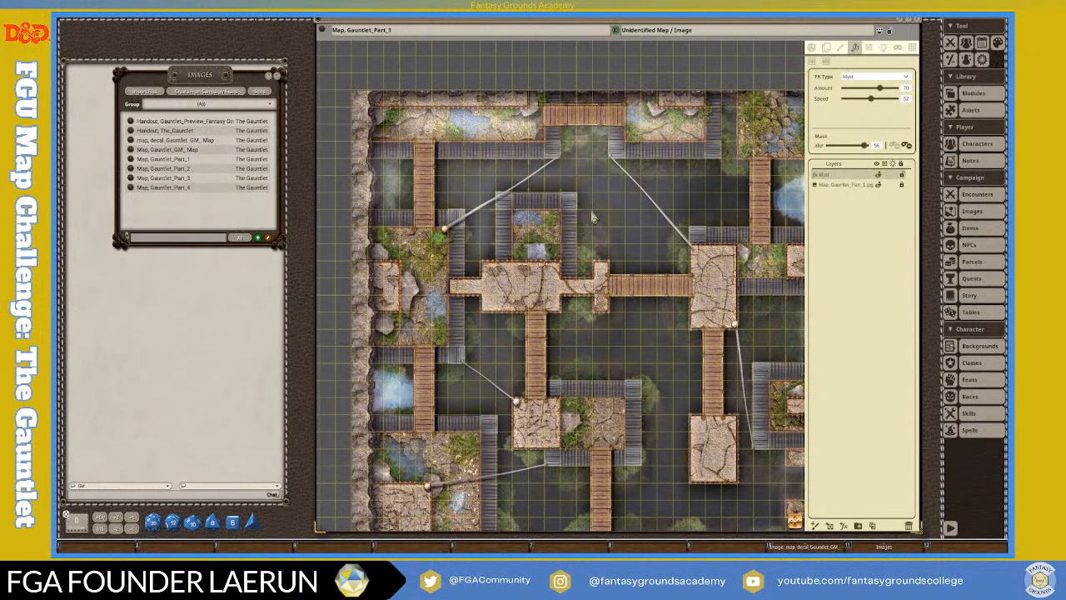
# Examine the northwest part of the map up close, around the rope, grassy platforms and grey ledges above the pit.
pyautogui.scroll(3, 383, 191)
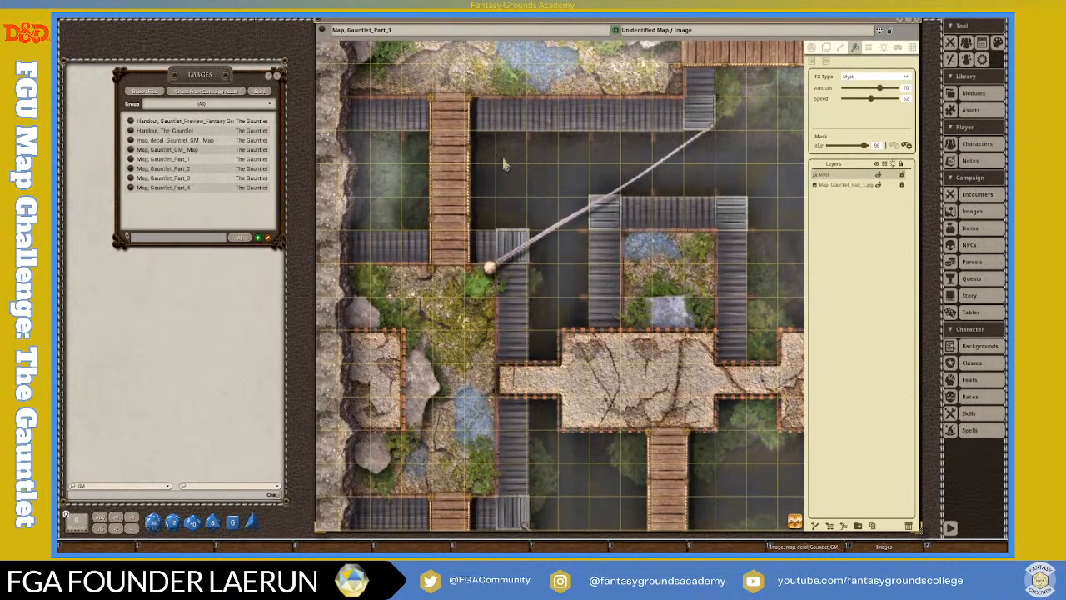
pyautogui.scroll(-3, 508, 204)
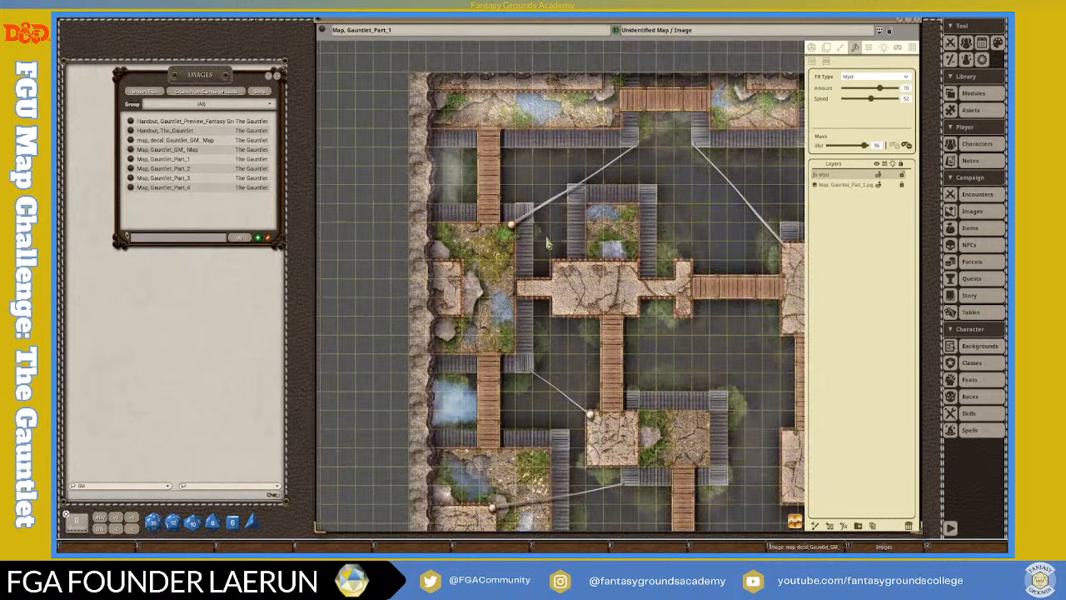
pyautogui.scroll(3, 546, 237)
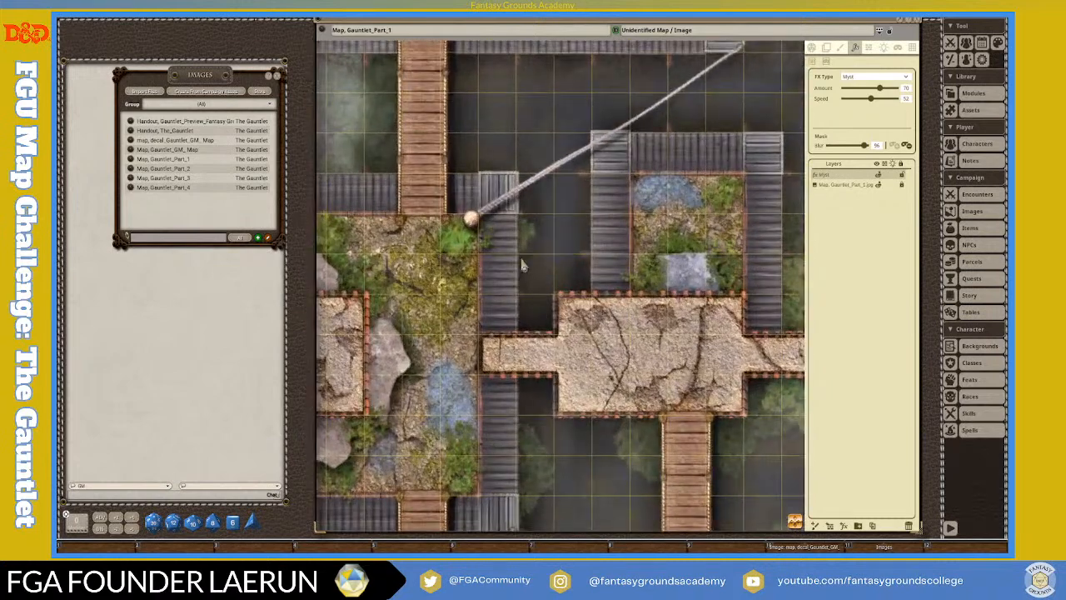
pyautogui.moveTo(532, 259); pyautogui.dragTo(541, 258)
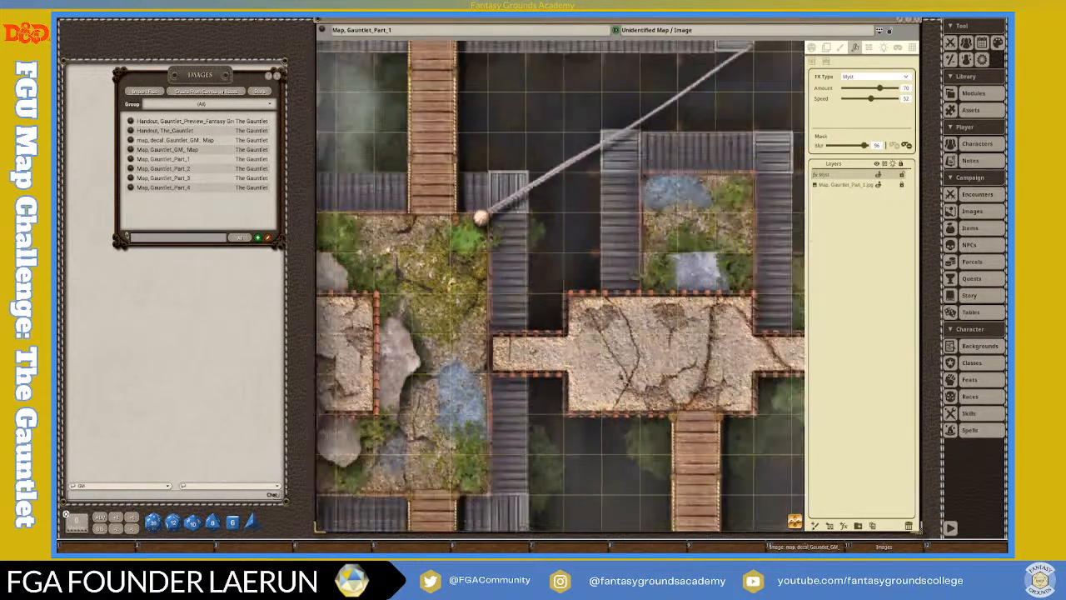
pyautogui.scroll(-2, 544, 341)
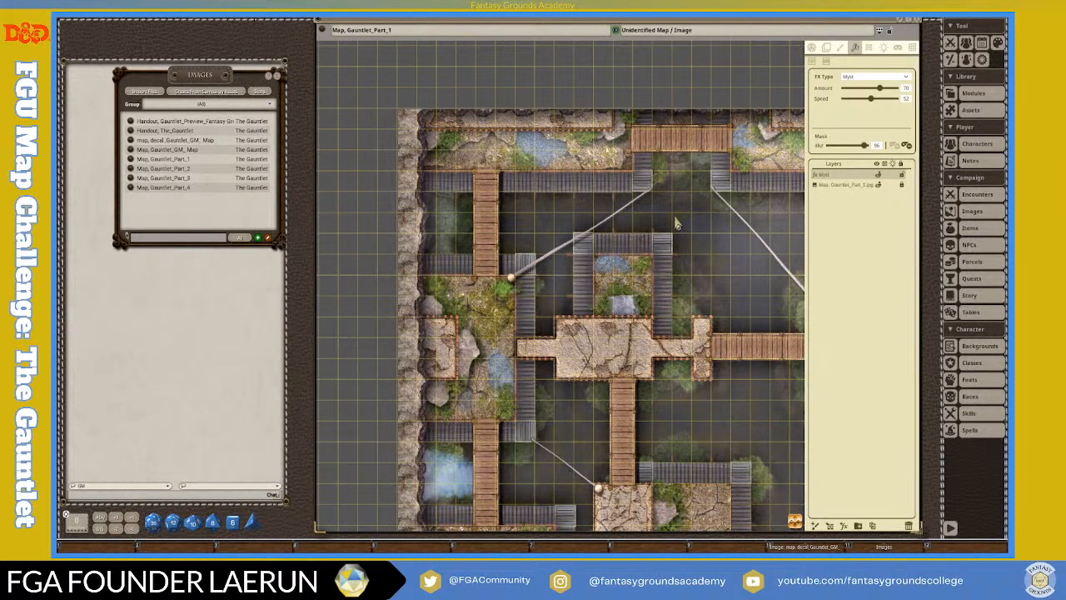
pyautogui.scroll(1, 678, 230)
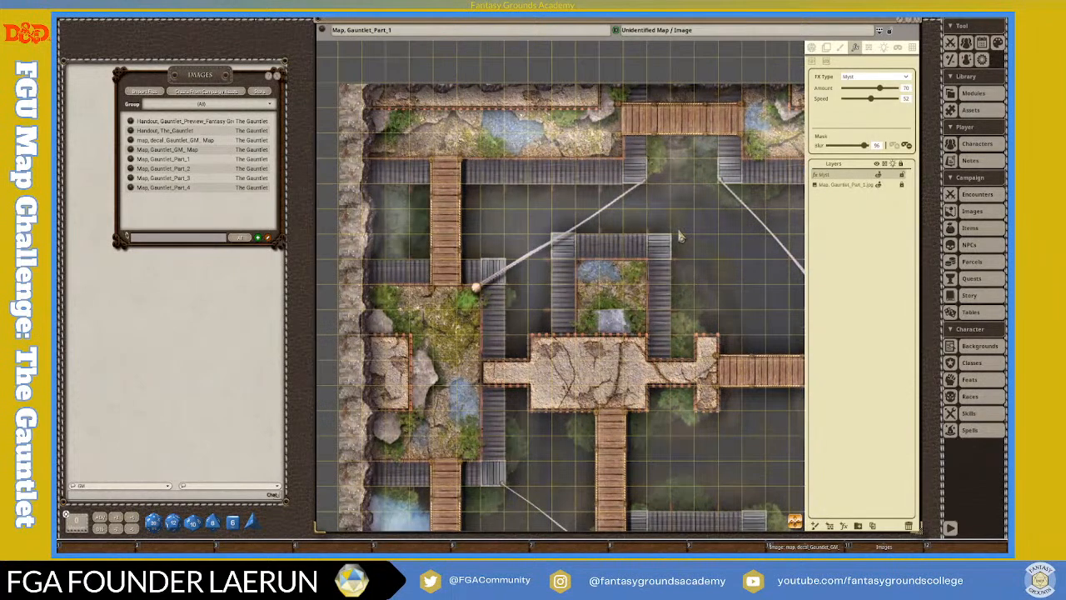
pyautogui.scroll(1, 680, 237)
pyautogui.scroll(1, 680, 235)
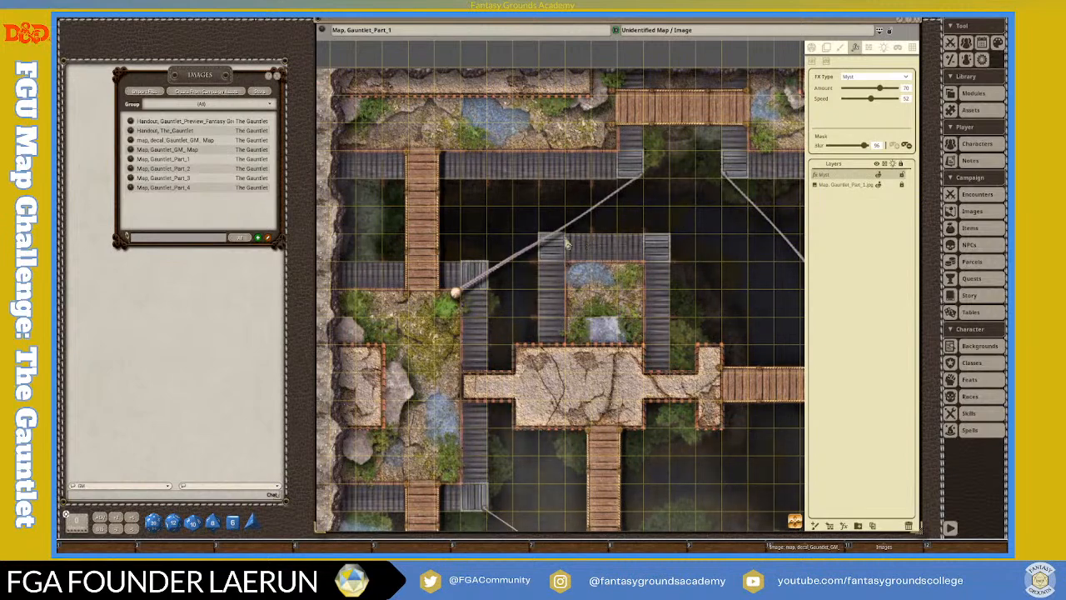
# Review the whole Gauntlet_Part_1 map centred in its window, including the platforms and ropes in its southwest corner.
pyautogui.scroll(-4, 630, 241)
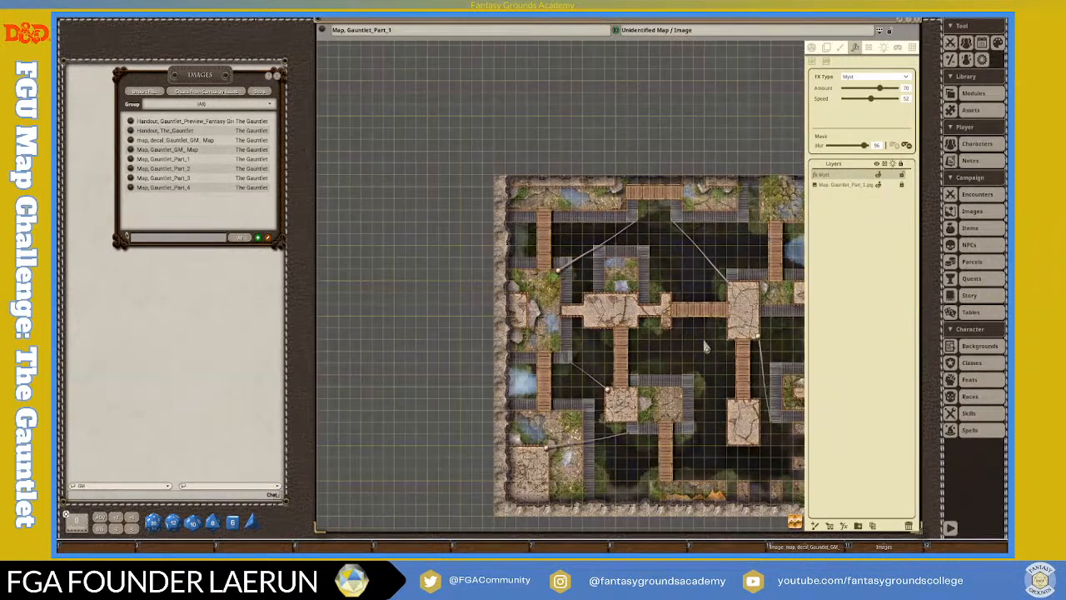
pyautogui.moveTo(793, 534); pyautogui.dragTo(633, 401)
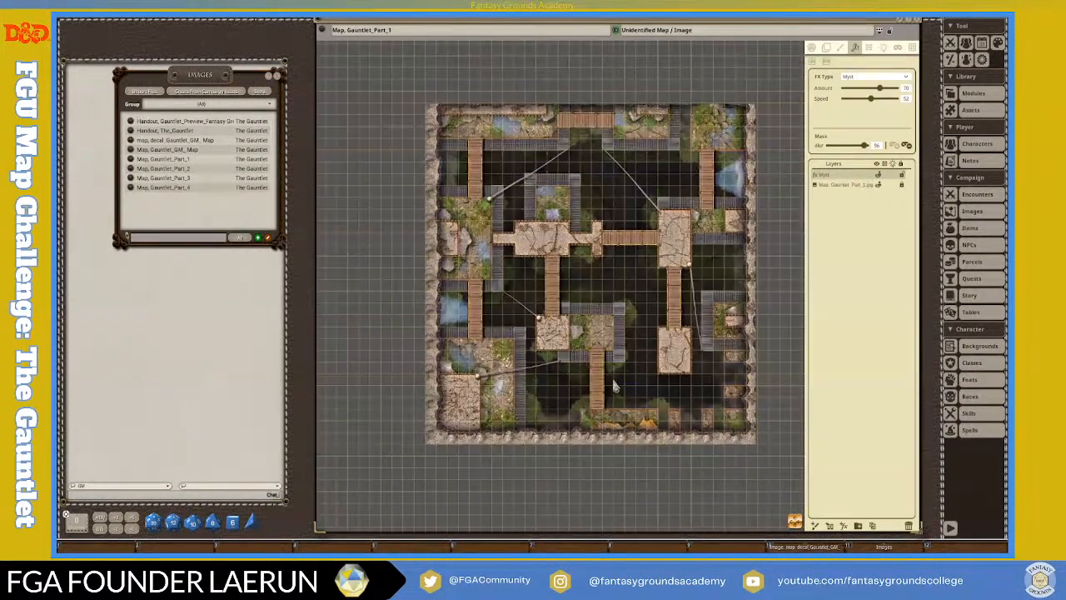
pyautogui.scroll(2, 561, 356)
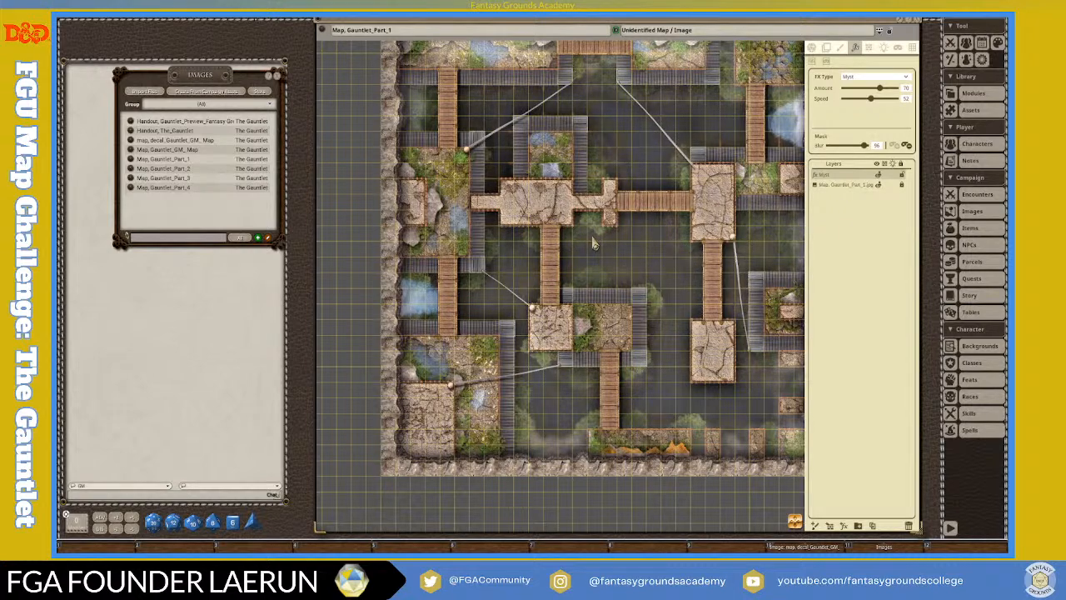
pyautogui.scroll(-3, 593, 243)
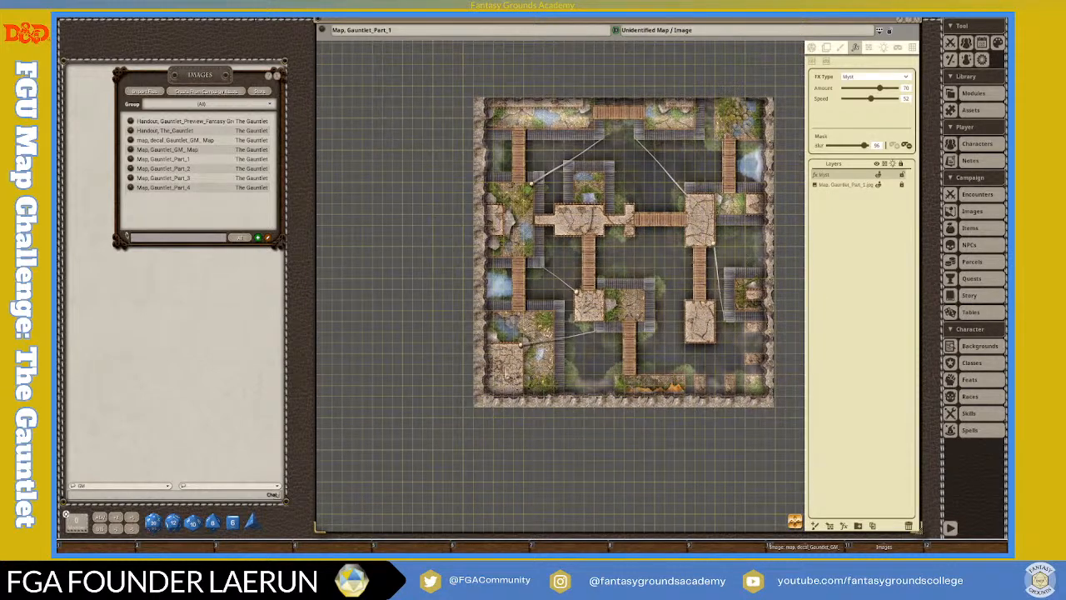
pyautogui.scroll(3, 499, 370)
pyautogui.scroll(-4, 575, 287)
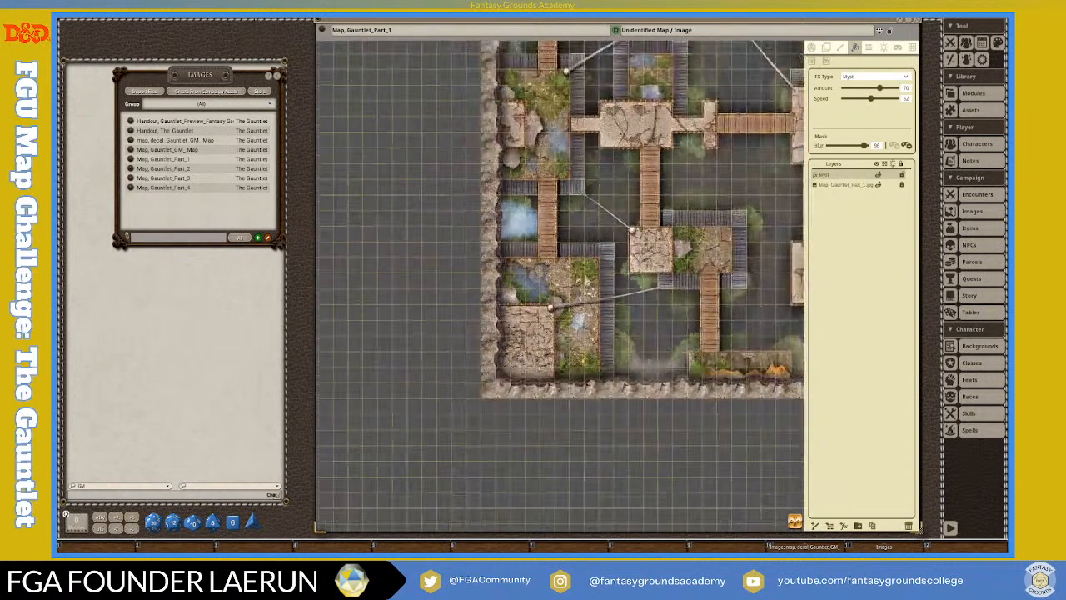
pyautogui.scroll(-5, 658, 83)
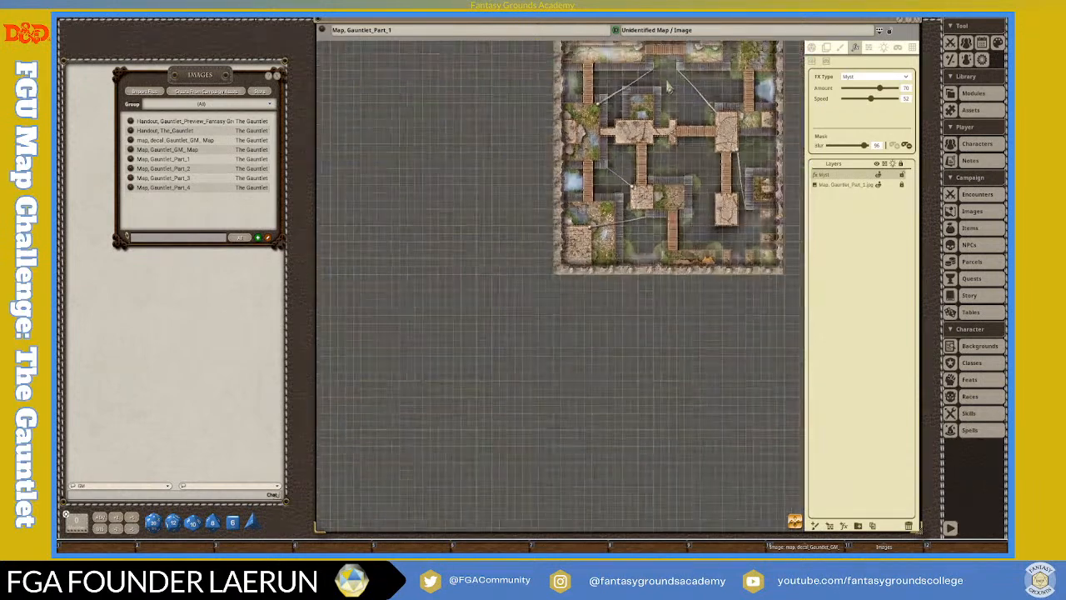
# Examine the northwest part of Gauntlet_Part_1 up close, covering its bridges, rope lines and cracked stone platforms.
pyautogui.moveTo(801, 522); pyautogui.dragTo(740, 279)
pyautogui.scroll(5, 648, 158)
pyautogui.scroll(3, 648, 158)
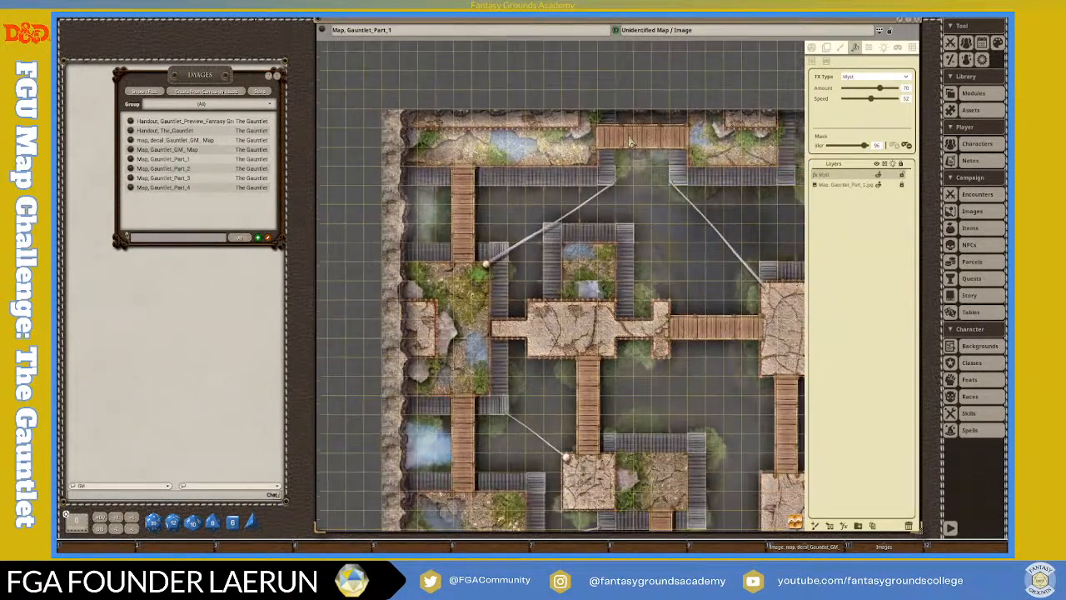
# Restore the minimised decal_Gauntlet_GM_Map window and view where the pool bridge enters the pit room.
pyautogui.click(804, 546)
pyautogui.scroll(2, 681, 265)
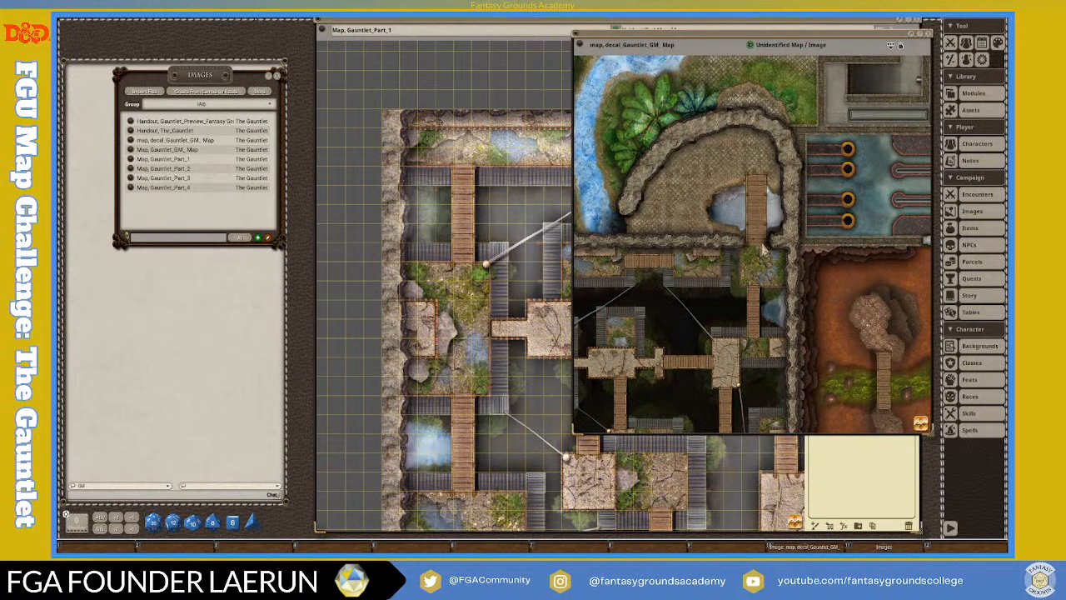
pyautogui.scroll(-1, 763, 248)
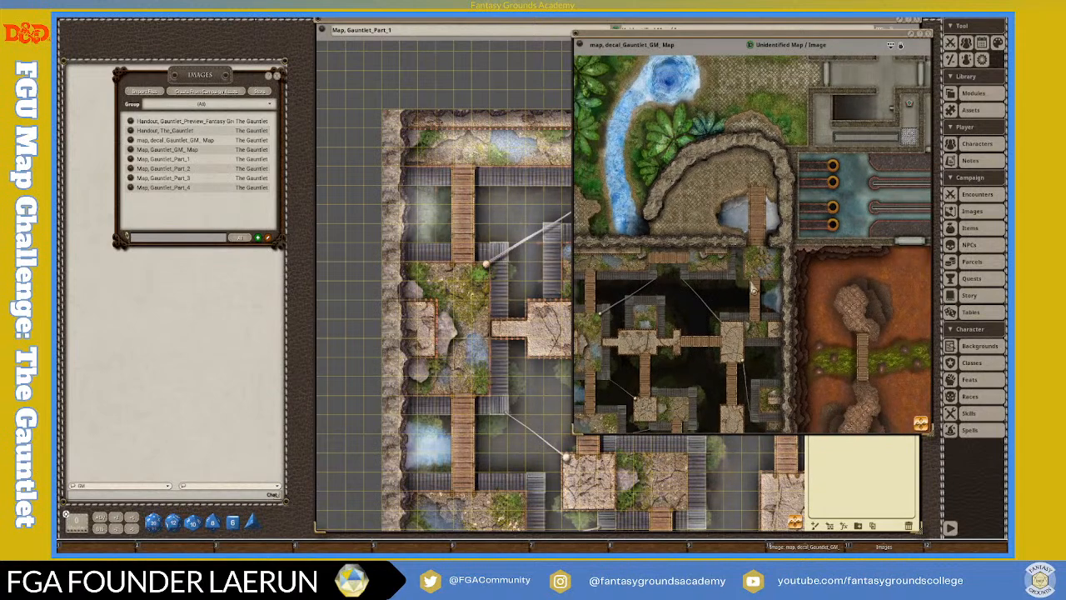
pyautogui.scroll(2, 704, 266)
pyautogui.scroll(-1, 701, 310)
pyautogui.scroll(-1, 702, 310)
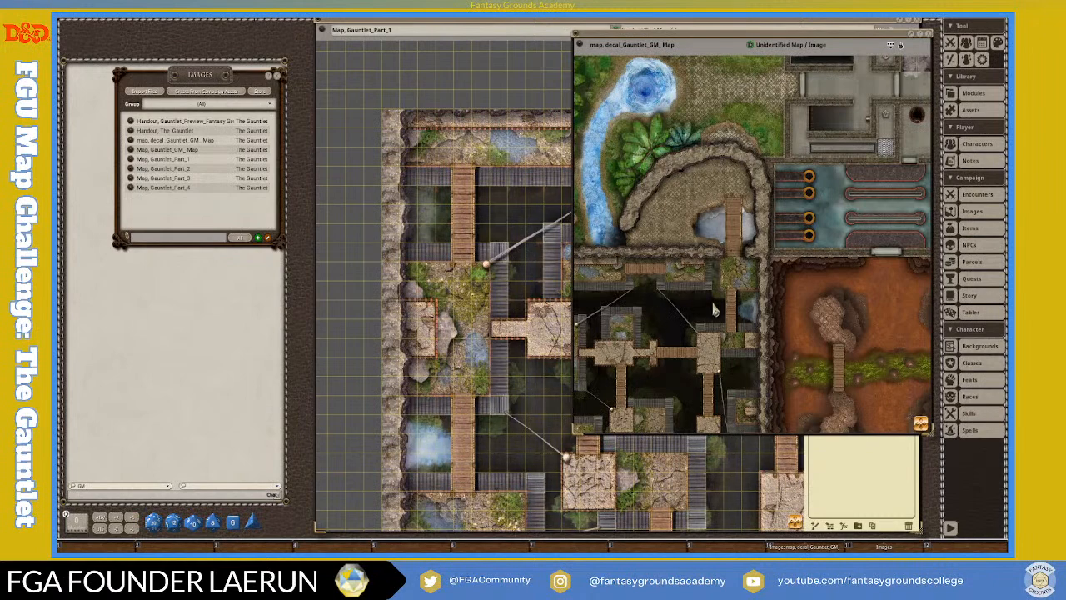
# Examine the pit room's eastern pool, bridges and platforms on the GM map, along with the neighbouring lava room.
pyautogui.scroll(5, 716, 312)
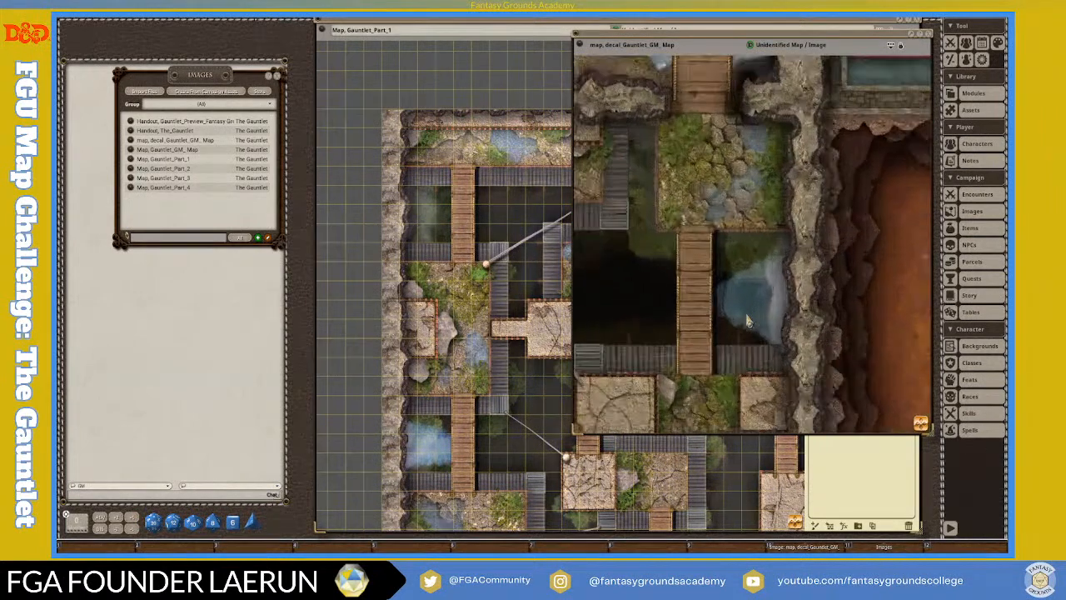
pyautogui.scroll(-3, 709, 231)
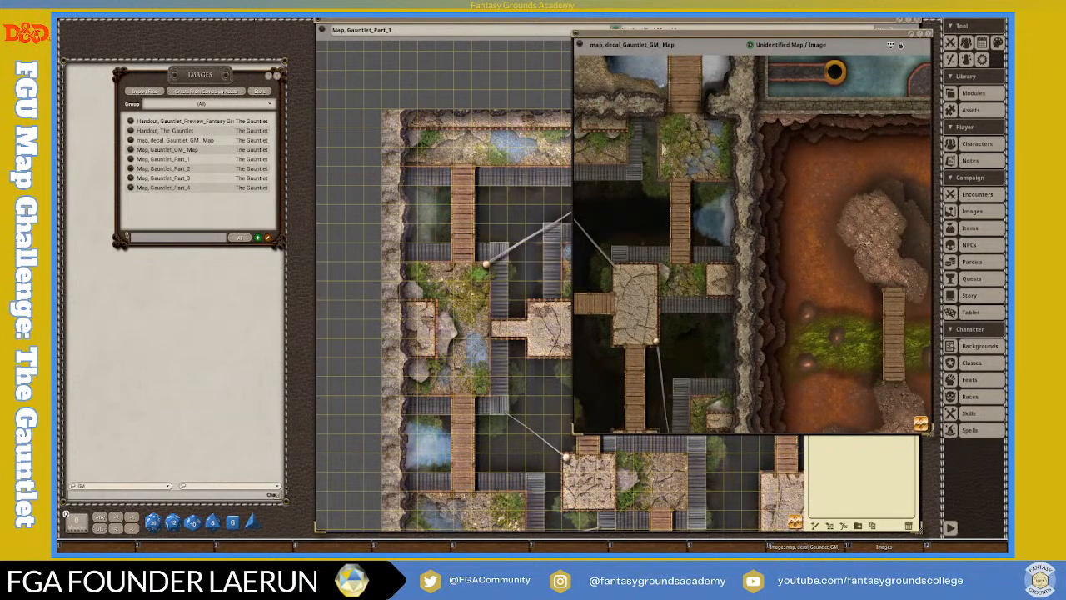
pyautogui.scroll(-3, 633, 274)
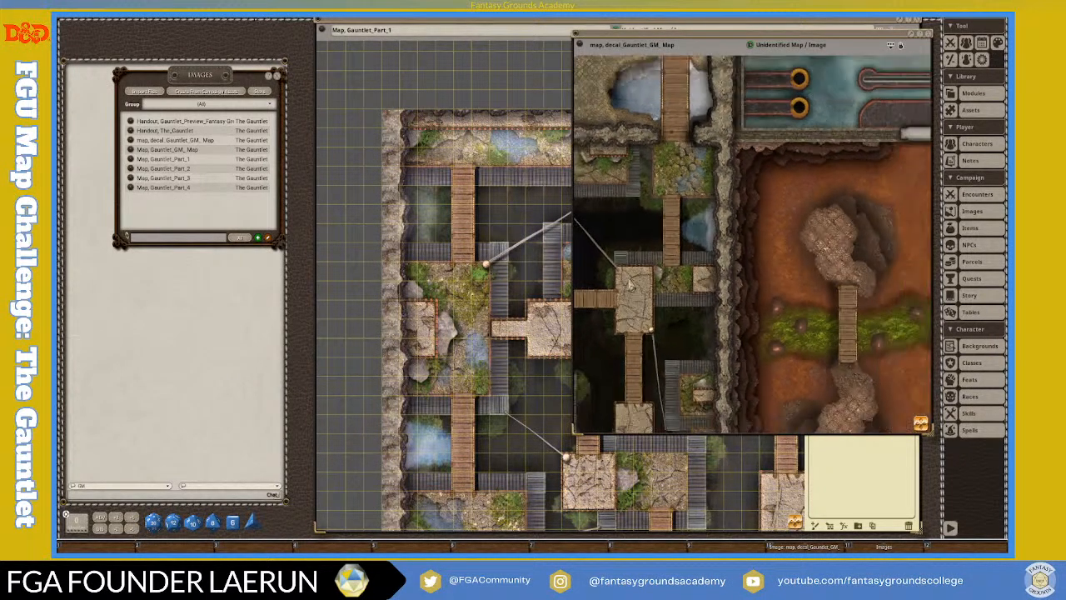
pyautogui.scroll(3, 613, 296)
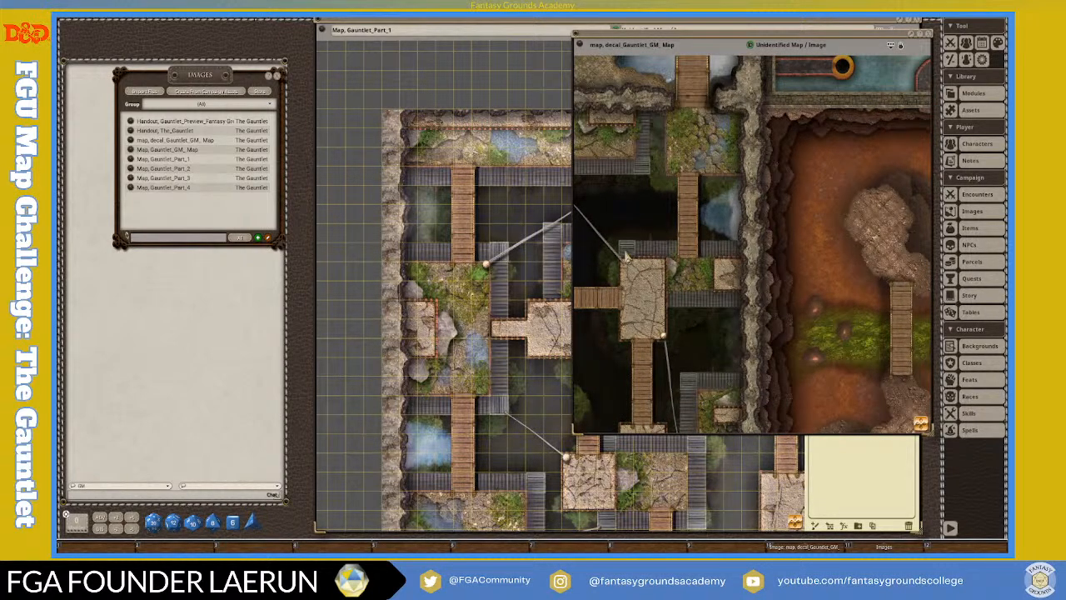
pyautogui.scroll(-5, 627, 257)
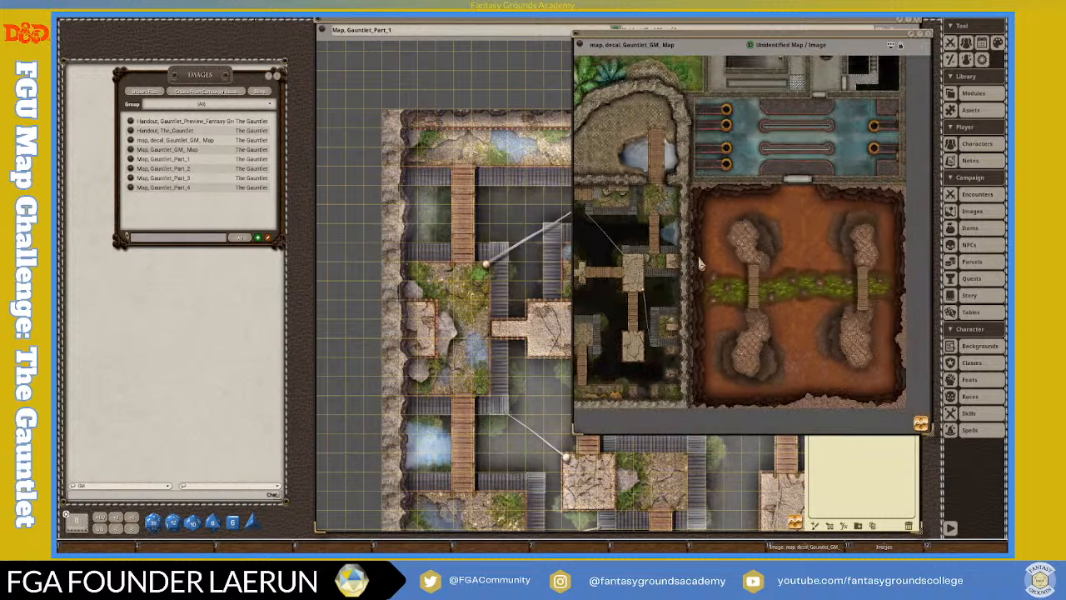
pyautogui.scroll(3, 685, 200)
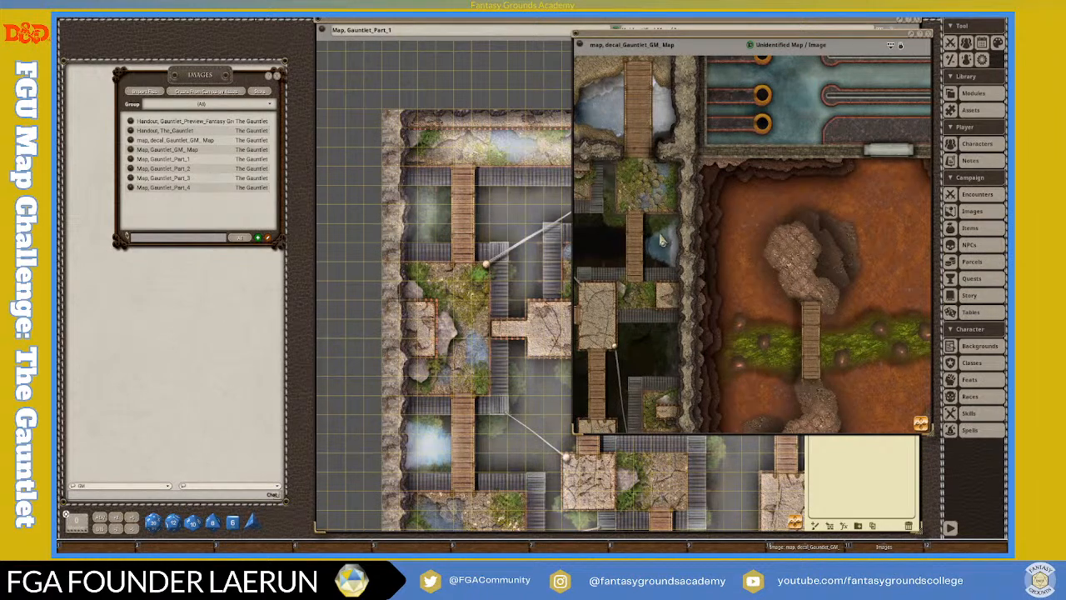
pyautogui.scroll(-5, 700, 200)
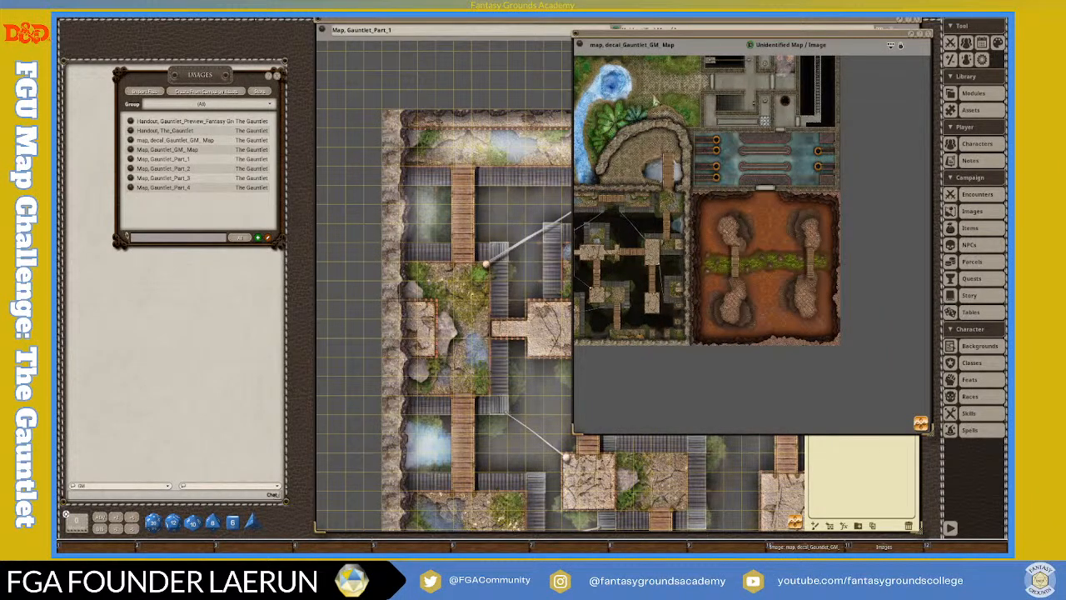
pyautogui.scroll(3, 704, 253)
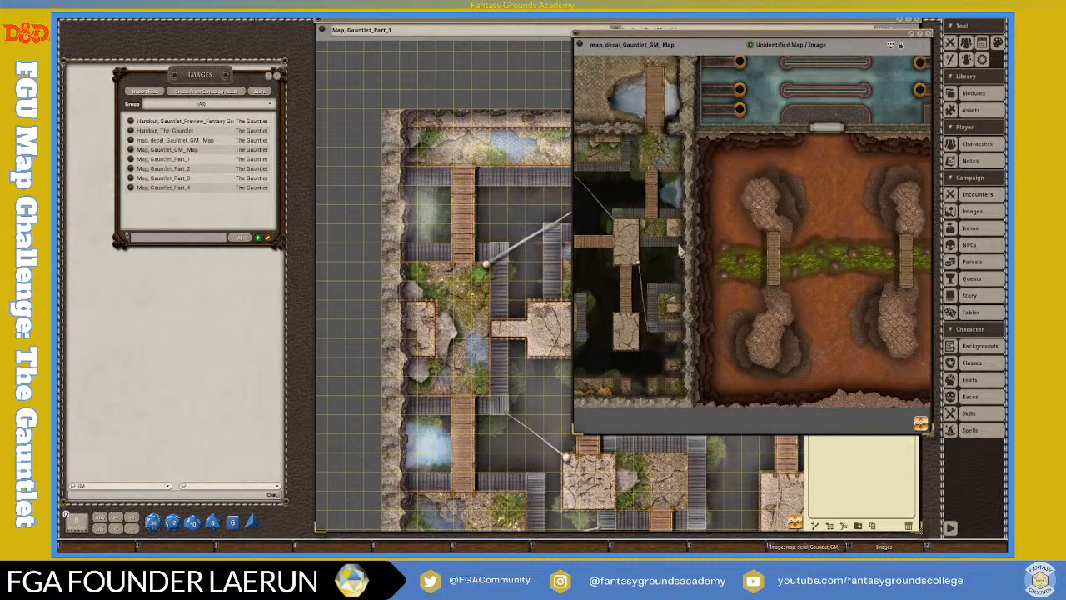
# Review how the jungle, corridor, pipe, pit and lava rooms fit together on the whole GM map.
pyautogui.scroll(-5, 656, 224)
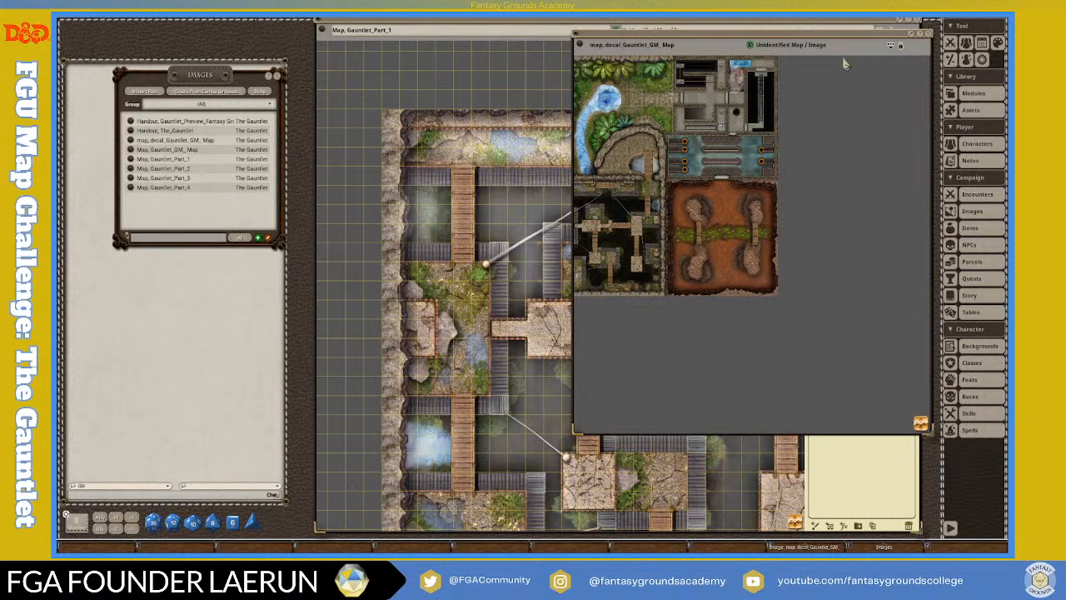
pyautogui.scroll(2, 684, 162)
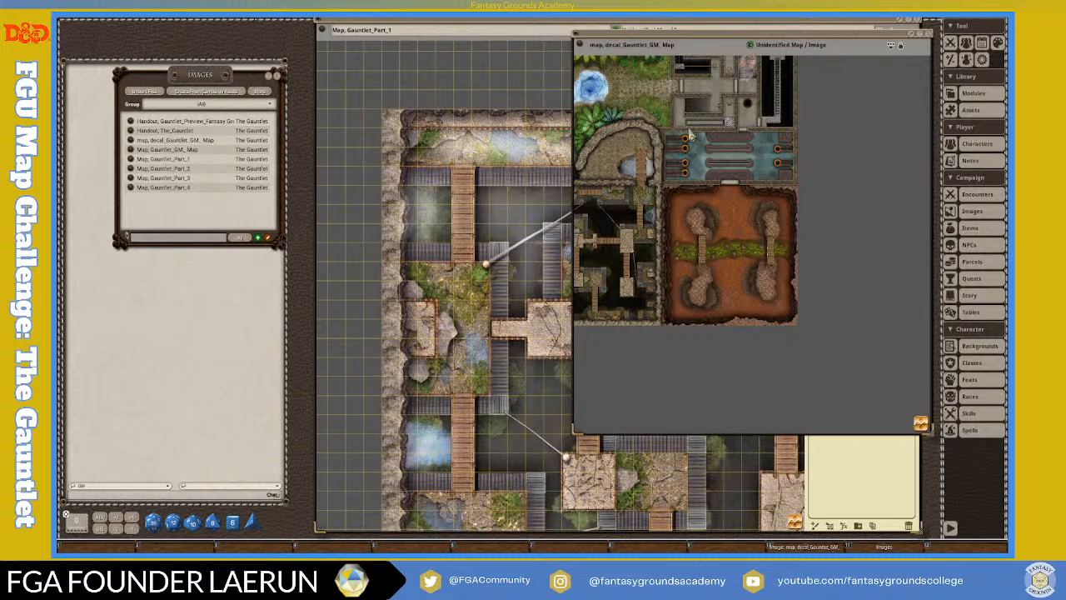
pyautogui.scroll(-2, 689, 136)
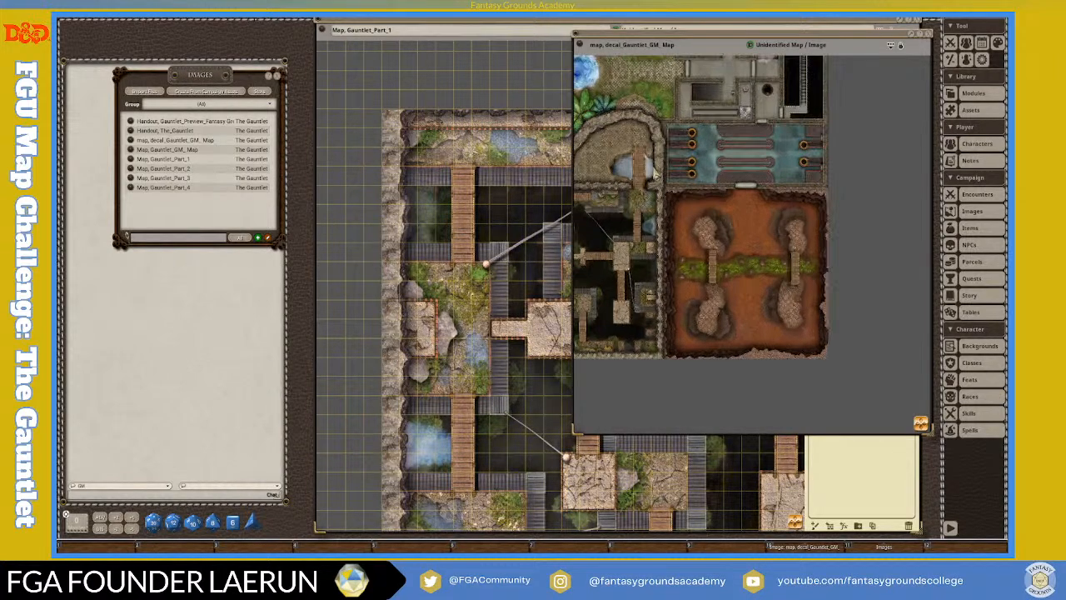
pyautogui.scroll(-2, 612, 192)
pyautogui.scroll(8, 612, 193)
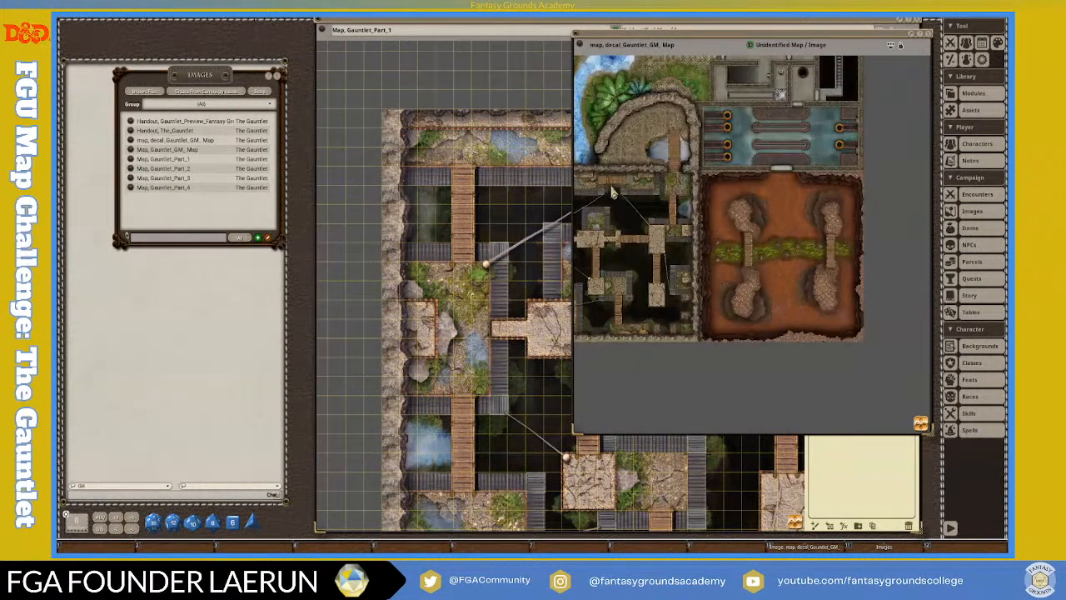
pyautogui.scroll(-6, 612, 193)
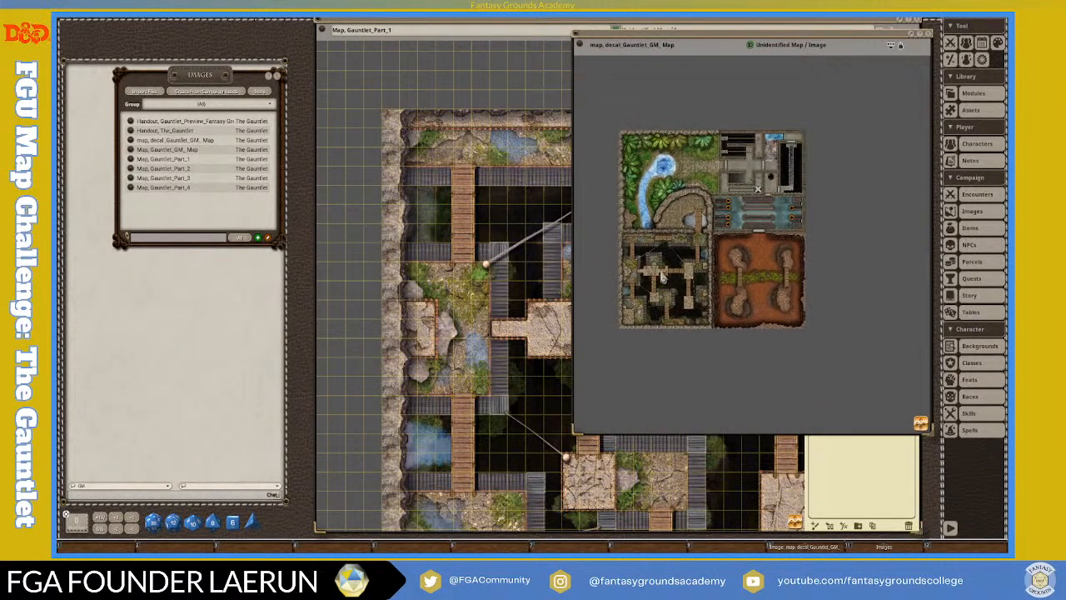
# Examine the pit room's central platforms, ropes and wooden bridges up close on the GM map.
pyautogui.scroll(5, 663, 267)
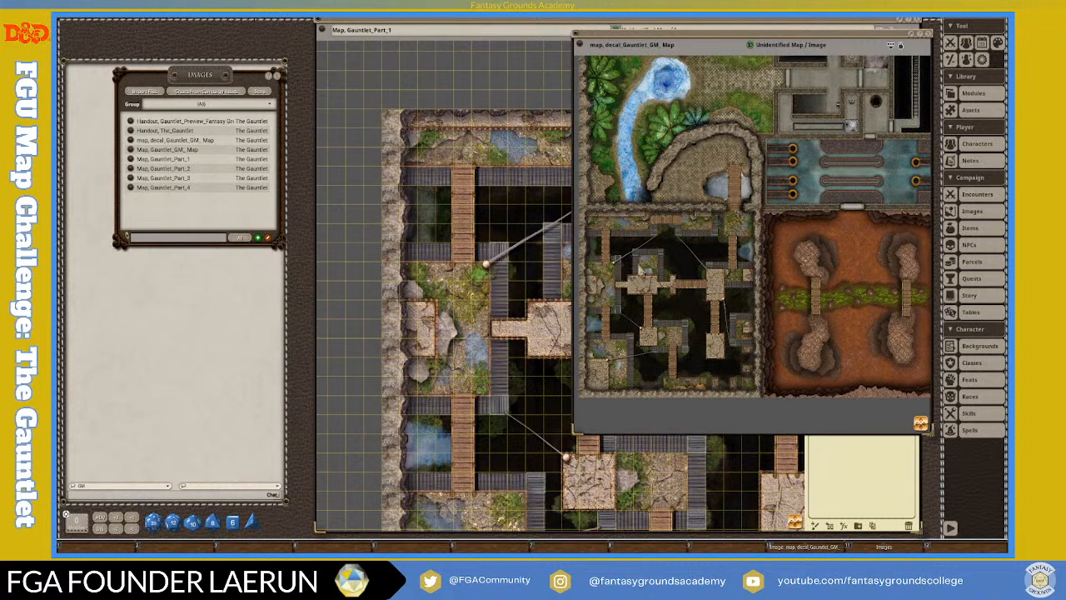
pyautogui.scroll(5, 643, 263)
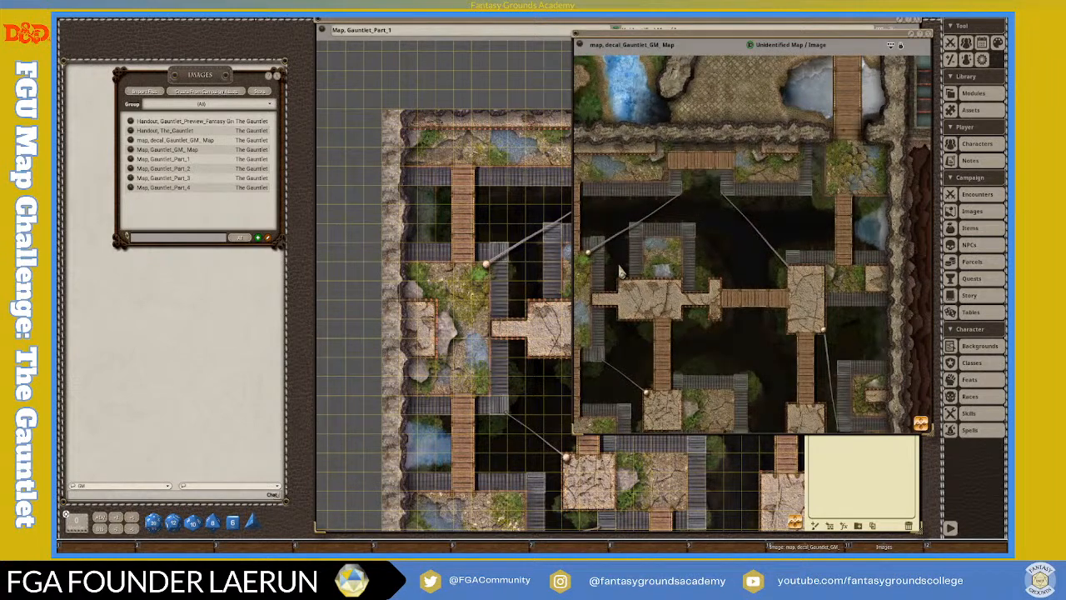
pyautogui.scroll(-3, 636, 289)
pyautogui.scroll(3, 637, 290)
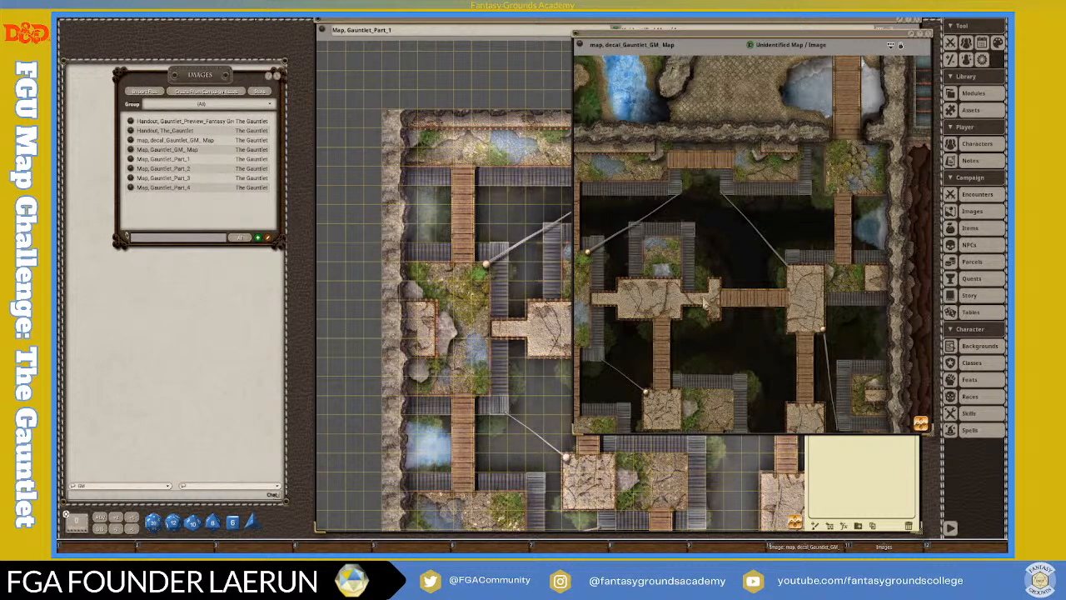
pyautogui.scroll(-1, 774, 210)
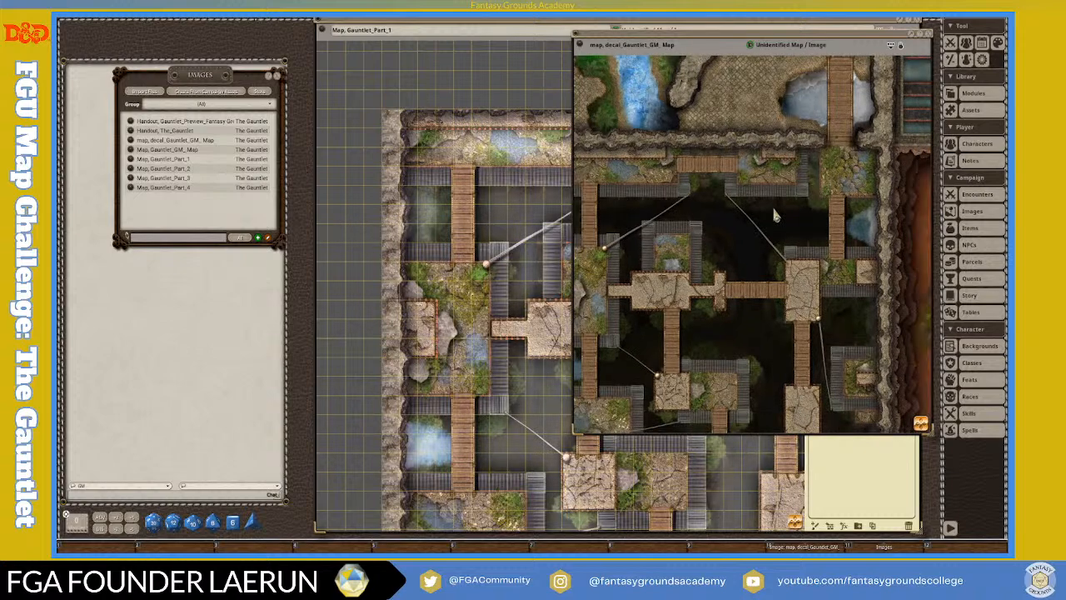
# Centre the GM map in its window so that all of its rooms can be seen at once.
pyautogui.moveTo(762, 40)
pyautogui.mouseDown()
pyautogui.moveTo(868, 164)
pyautogui.moveTo(646, 120)
pyautogui.moveTo(767, 40)
pyautogui.mouseUp()
pyautogui.scroll(-2, 816, 242)
pyautogui.scroll(-3, 816, 241)
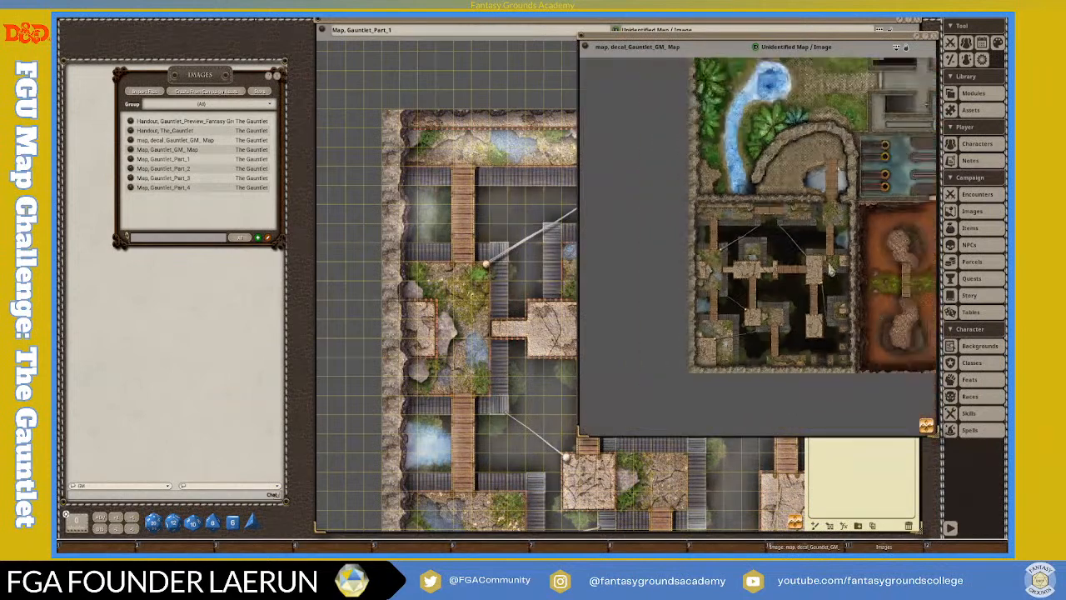
pyautogui.moveTo(935, 431); pyautogui.dragTo(883, 393)
pyautogui.scroll(2, 643, 268)
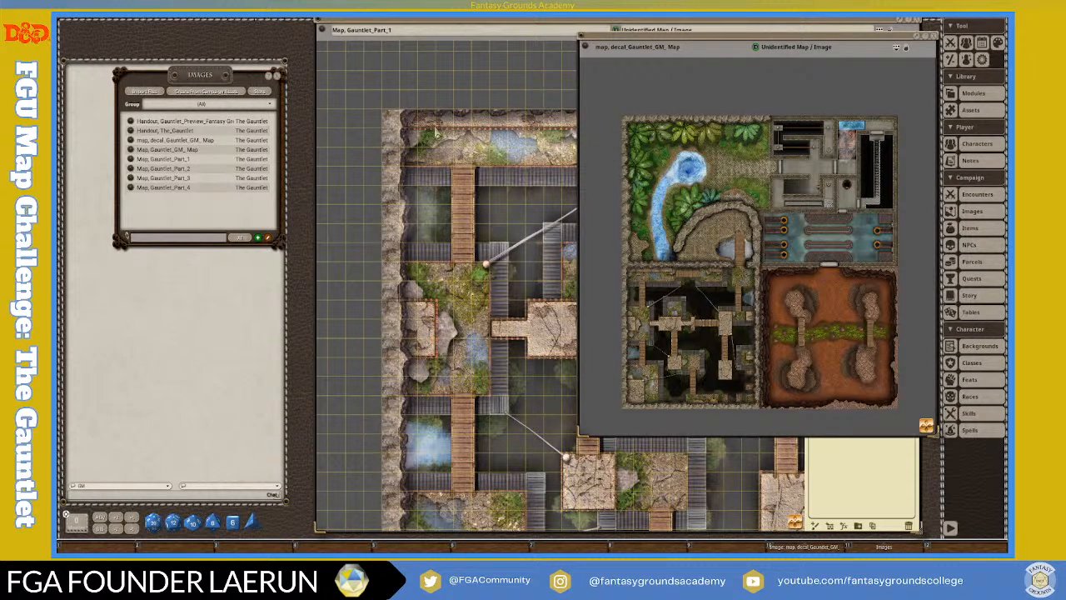
# Arrange the GM map and Gauntlet_Part_1 windows side by side and pin a Gauntlet_Part_1 link on the GM map's pit room.
pyautogui.moveTo(752, 47); pyautogui.dragTo(278, 149)
pyautogui.moveTo(354, 30); pyautogui.dragTo(413, 51)
pyautogui.scroll(-3, 738, 359)
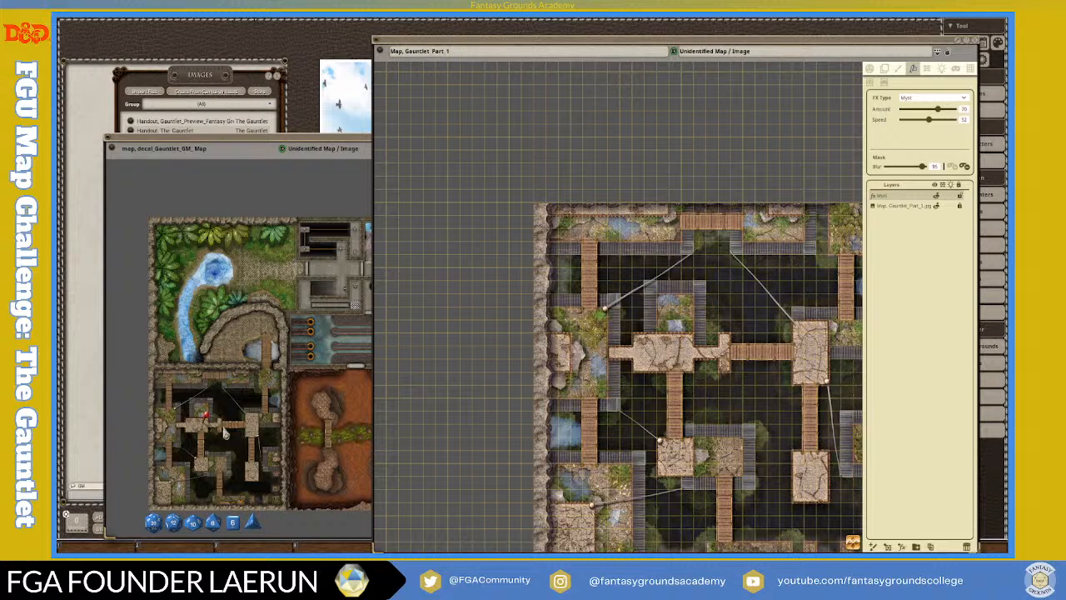
pyautogui.scroll(3, 215, 429)
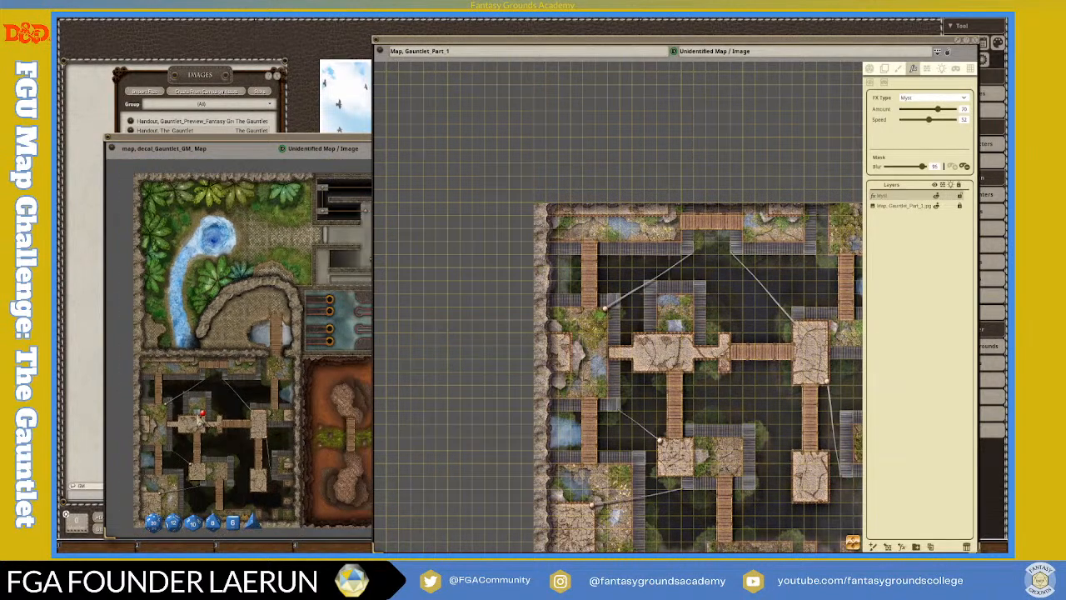
# Move the GM map window over the Gauntlet_Part_1 window, enlarge it to nearly the same size, and fit the map inside.
pyautogui.moveTo(250, 141); pyautogui.dragTo(519, 49)
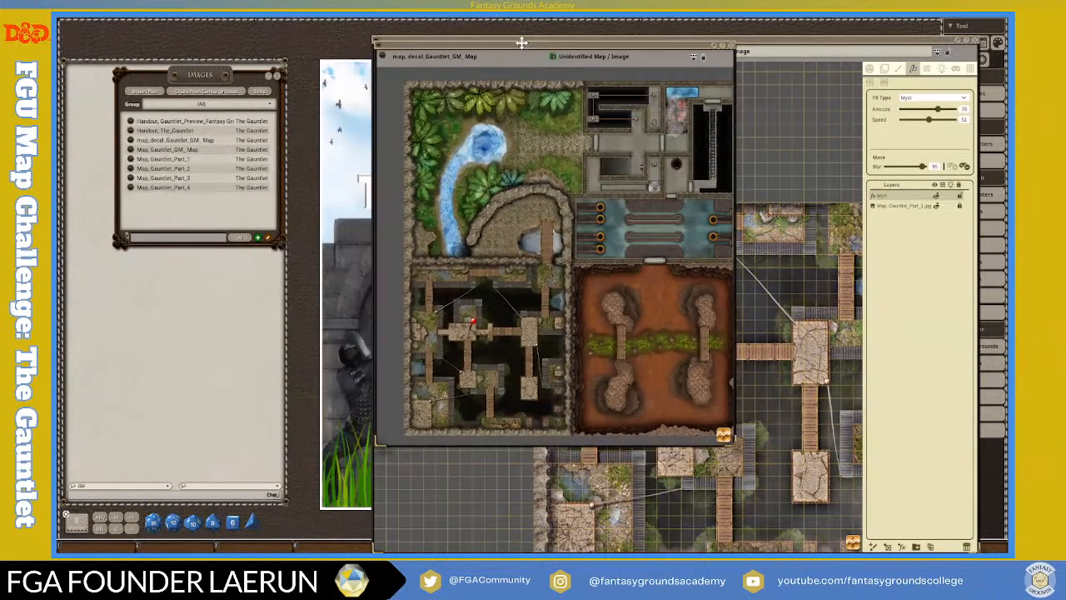
pyautogui.moveTo(725, 435); pyautogui.dragTo(959, 533)
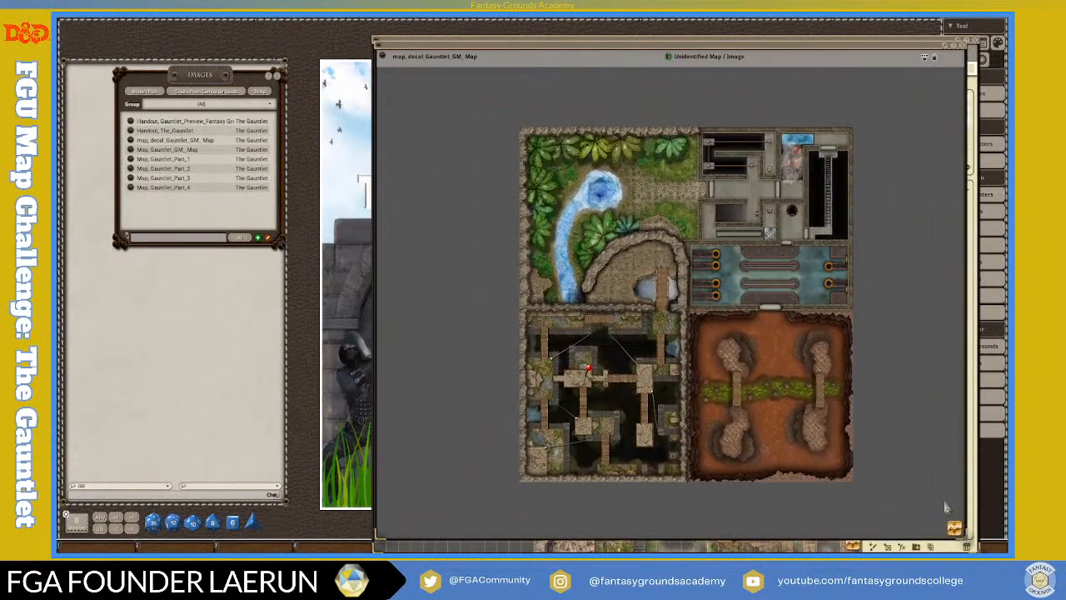
pyautogui.scroll(1, 723, 362)
pyautogui.scroll(-2, 706, 352)
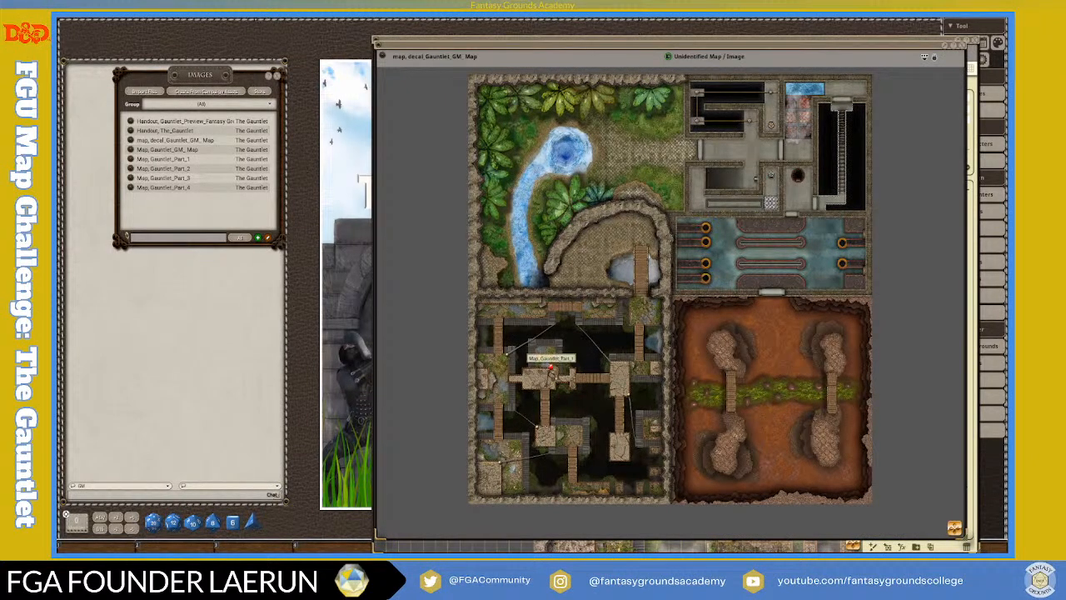
# Open Gauntlet_Part_1 from its pin on the GM map and view the myst-covered pit up close.
pyautogui.click(549, 366)
pyautogui.scroll(3, 768, 331)
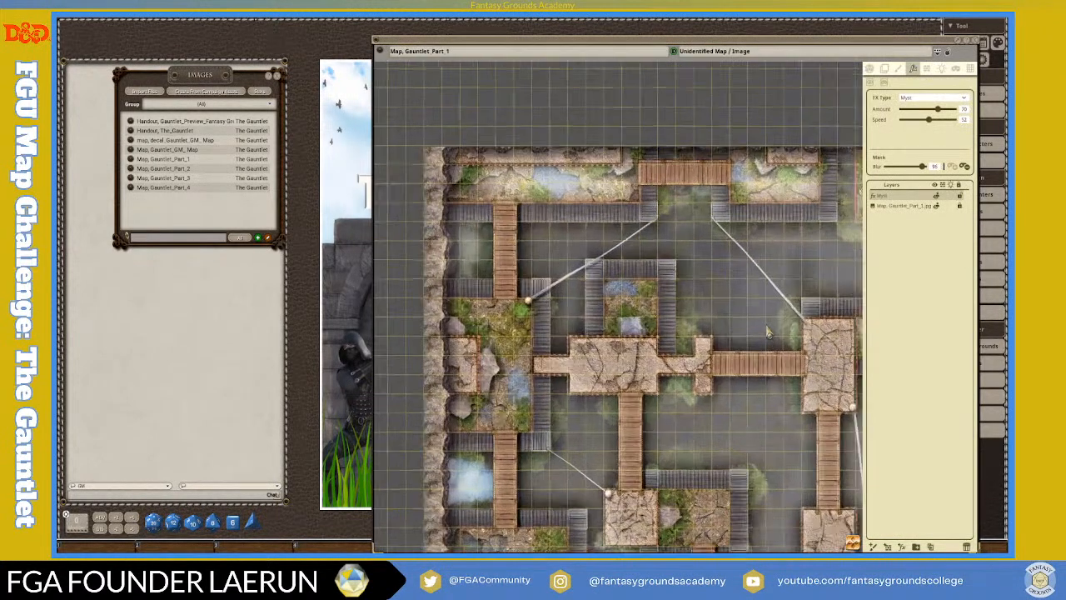
pyautogui.rightClick(730, 106)
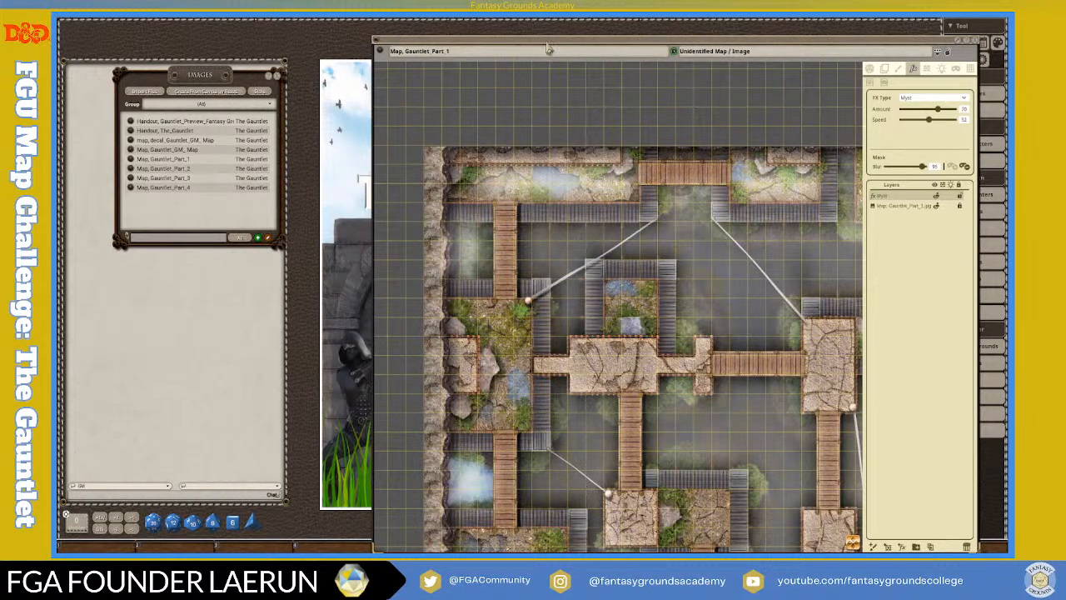
pyautogui.moveTo(545, 37)
pyautogui.mouseDown()
pyautogui.moveTo(590, 43)
pyautogui.moveTo(553, 45)
pyautogui.mouseUp()
pyautogui.scroll(-2, 672, 334)
pyautogui.scroll(3, 708, 300)
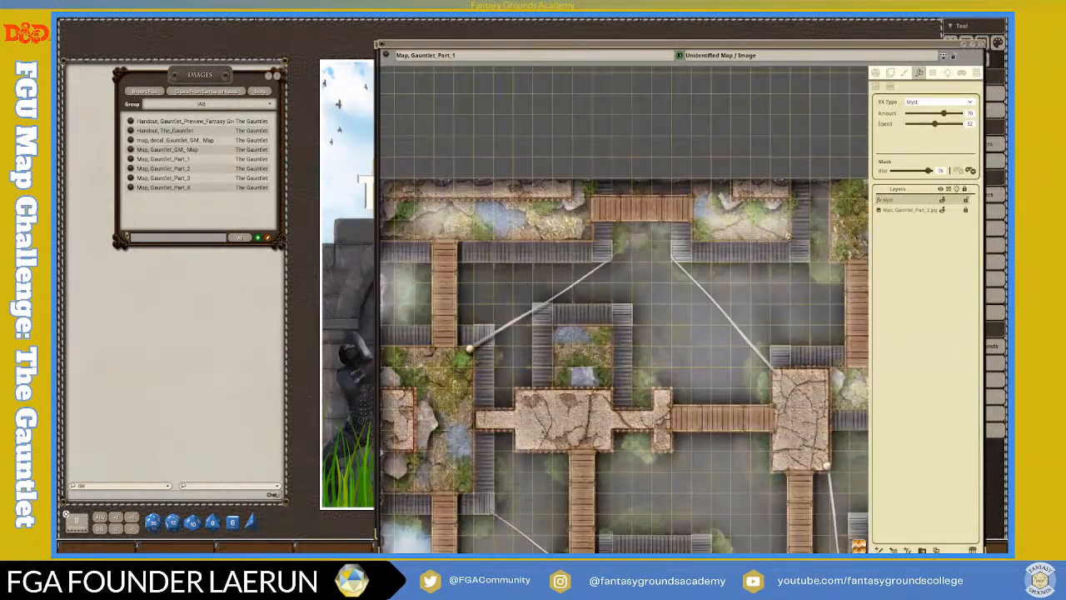
# Examine the northern and northeastern parts of Gauntlet_Part_1, and move its window down to uncover the GM map.
pyautogui.scroll(-4, 766, 302)
pyautogui.moveTo(766, 302); pyautogui.dragTo(744, 322)
pyautogui.moveTo(813, 240); pyautogui.dragTo(754, 300)
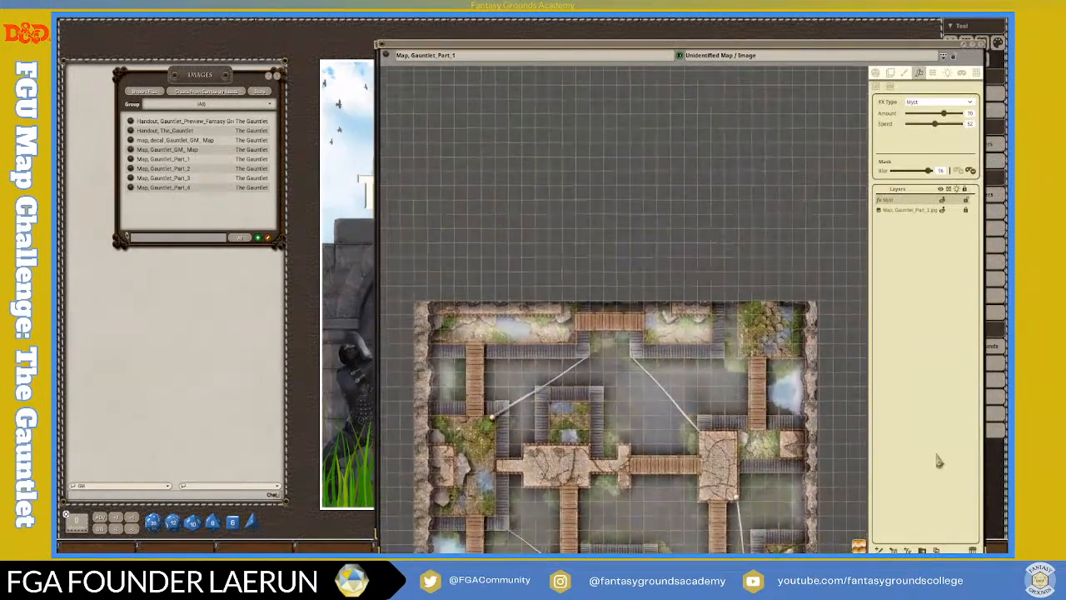
pyautogui.scroll(5, 754, 300)
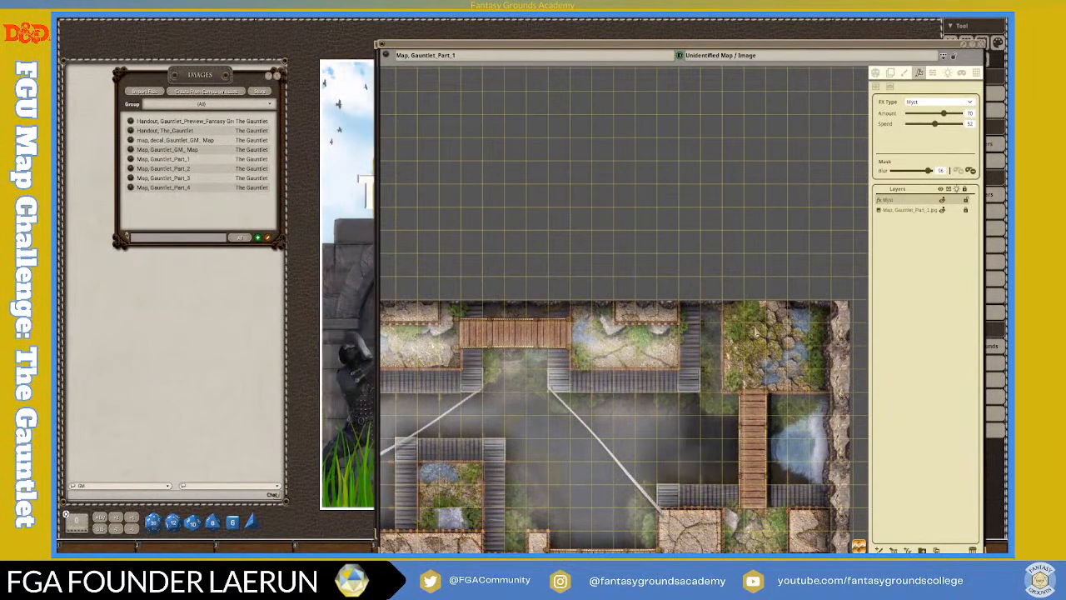
pyautogui.scroll(-2, 748, 337)
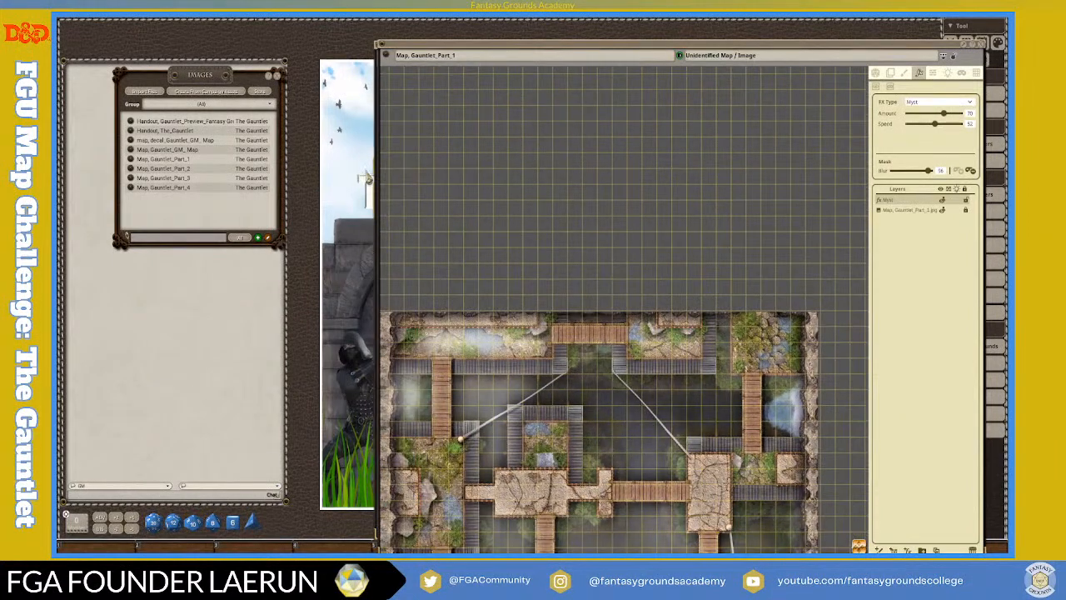
pyautogui.moveTo(443, 46); pyautogui.dragTo(440, 350)
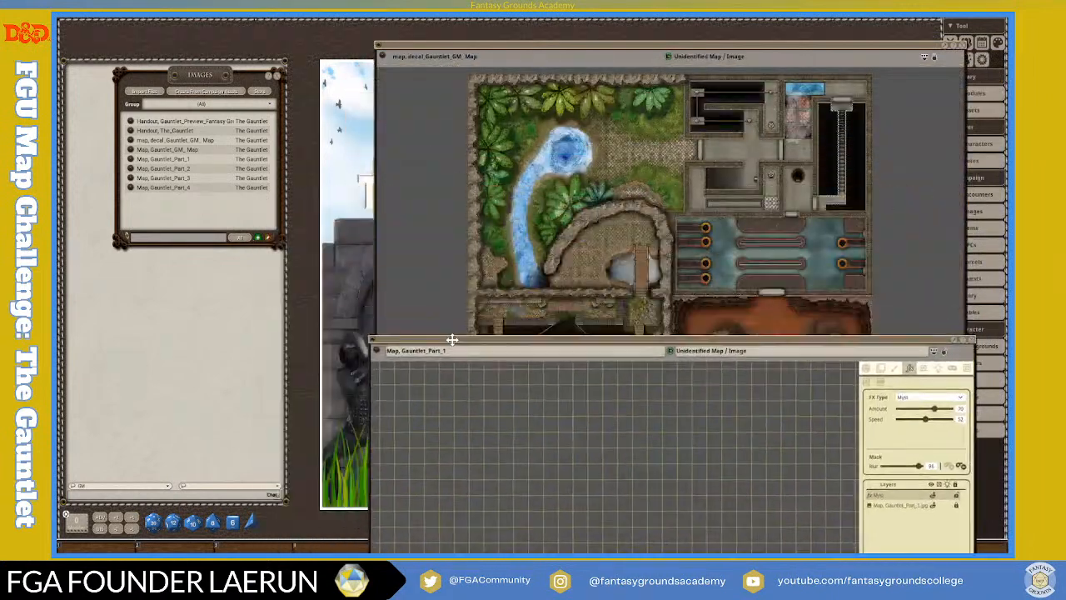
# Compare the bridge passage on the GM map with Gauntlet_Part_1's northeast corner, and move the Gauntlet_Part_1 window beside the image list.
pyautogui.scroll(3, 601, 304)
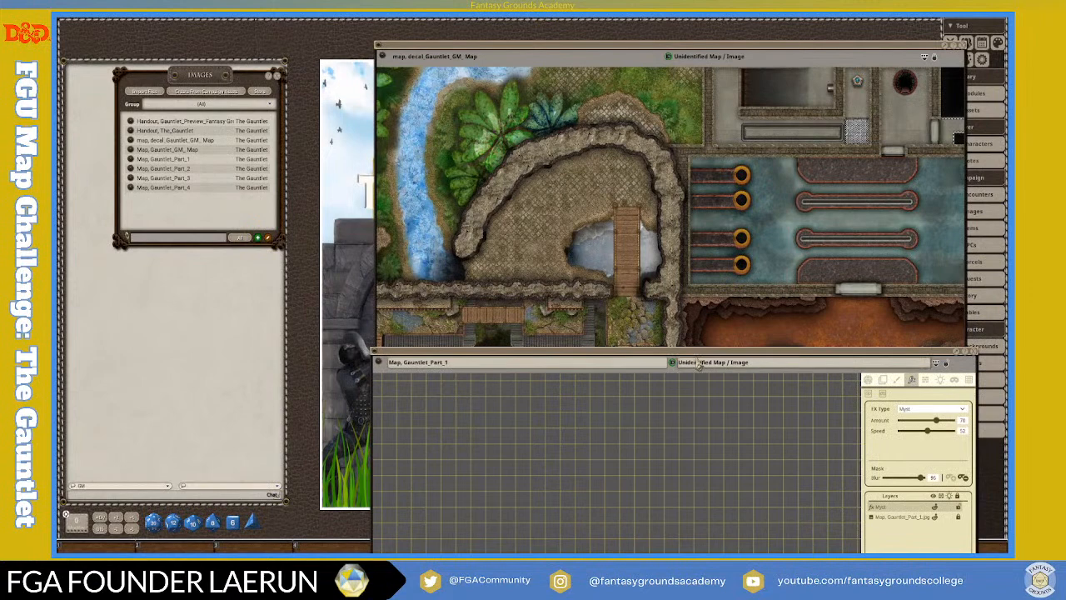
pyautogui.moveTo(681, 356); pyautogui.dragTo(550, 51)
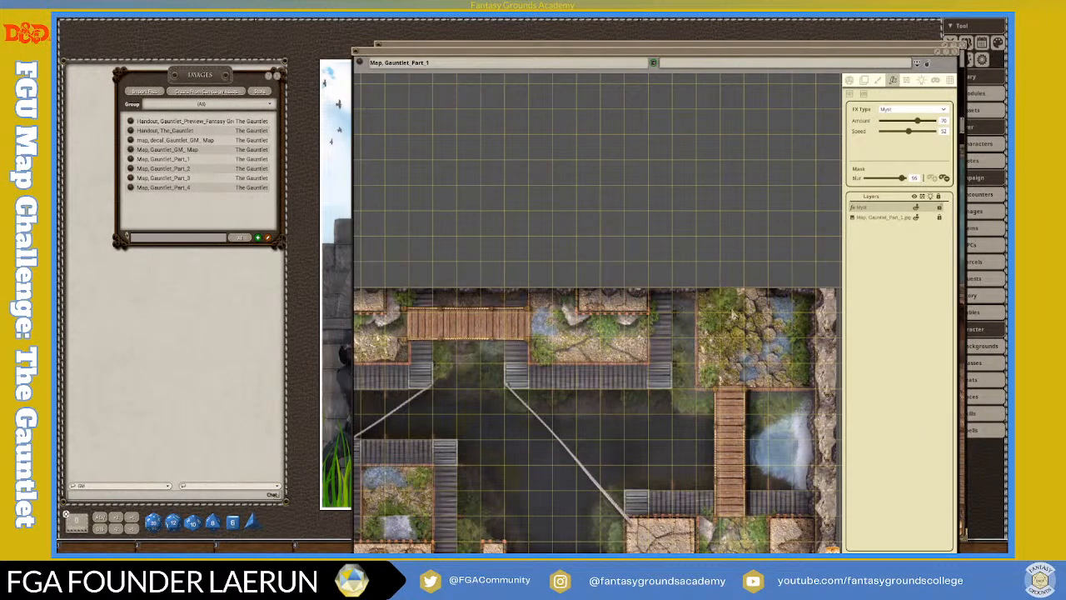
pyautogui.scroll(-5, 735, 312)
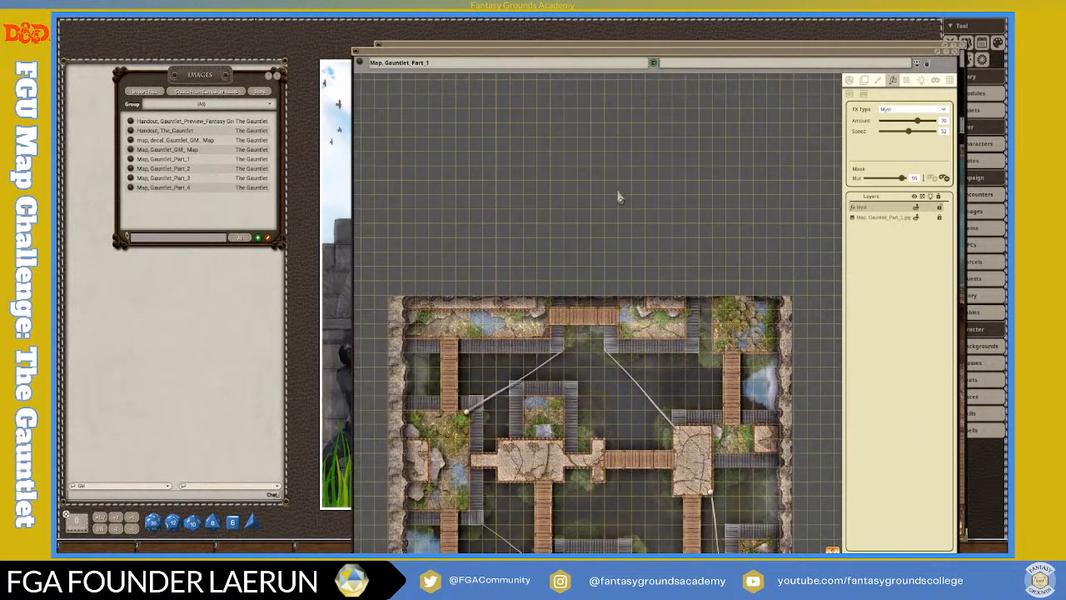
pyautogui.scroll(3, 709, 333)
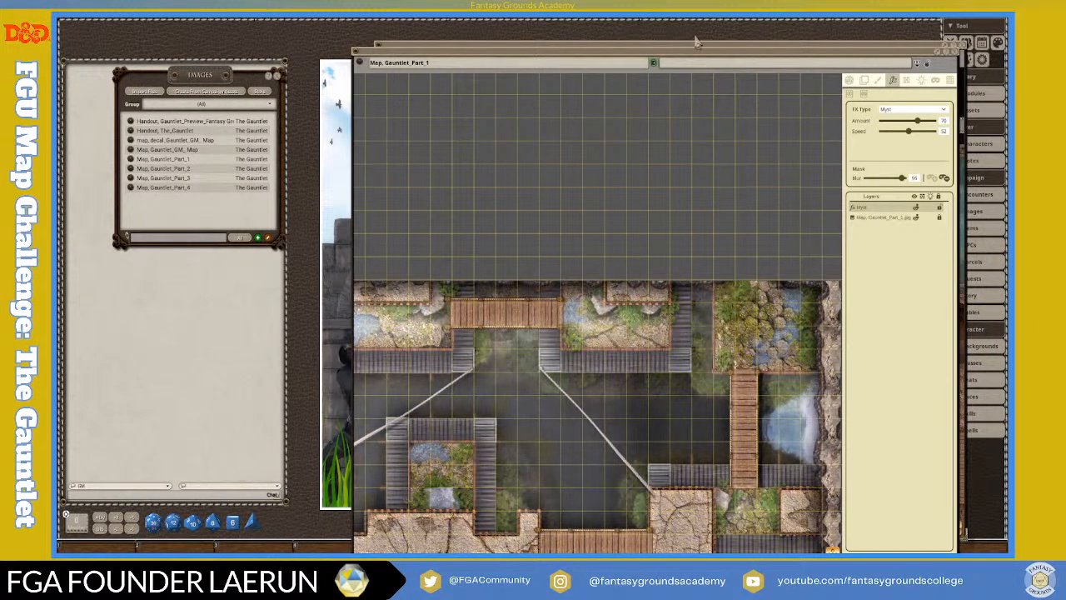
pyautogui.moveTo(740, 50); pyautogui.dragTo(681, 15)
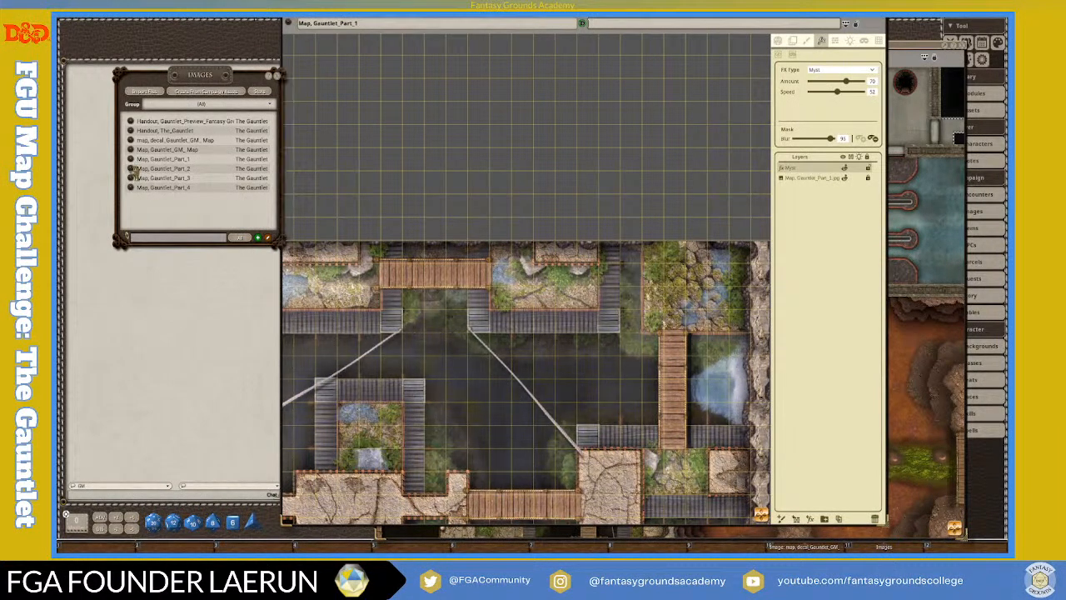
# Open Gauntlet_Part_2 from the image list, position its window over Gauntlet_Part_1, and bring its southeastern bridge into close view.
pyautogui.click(138, 169)
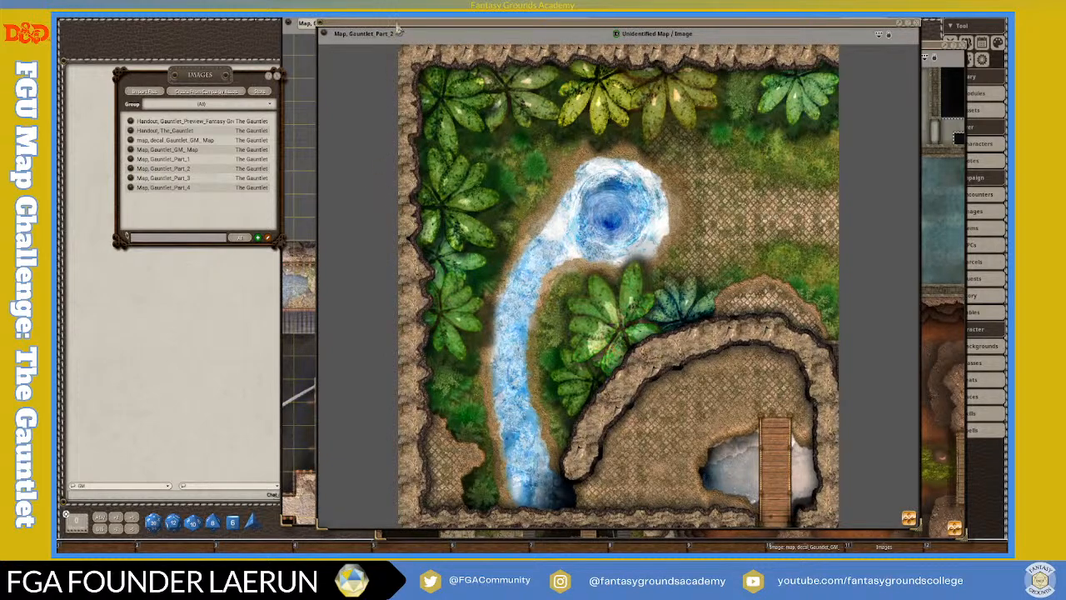
pyautogui.moveTo(398, 29); pyautogui.dragTo(65, 72)
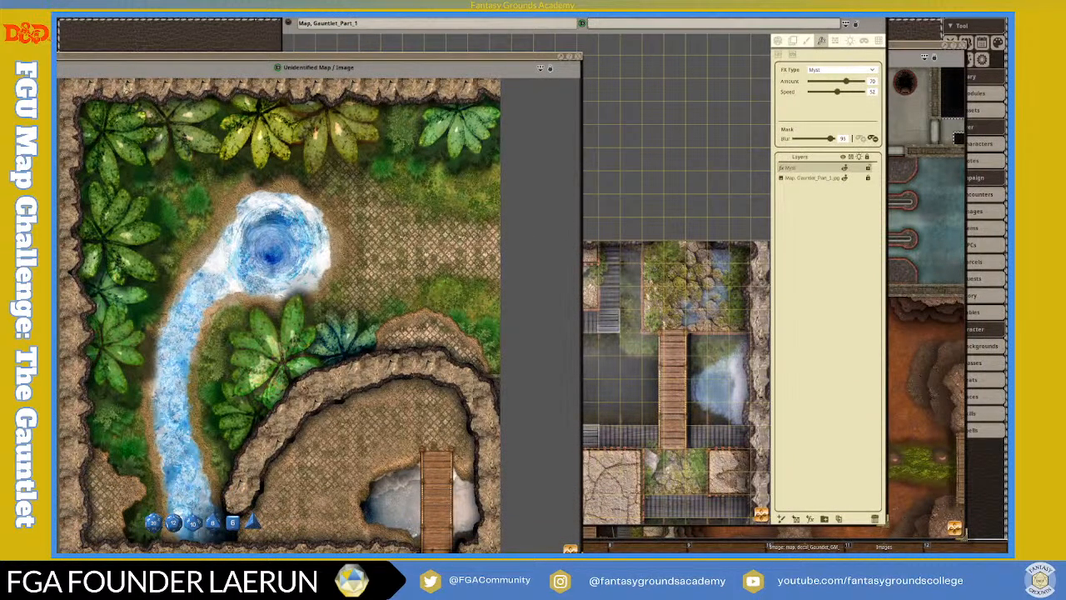
pyautogui.moveTo(151, 57); pyautogui.dragTo(714, 350)
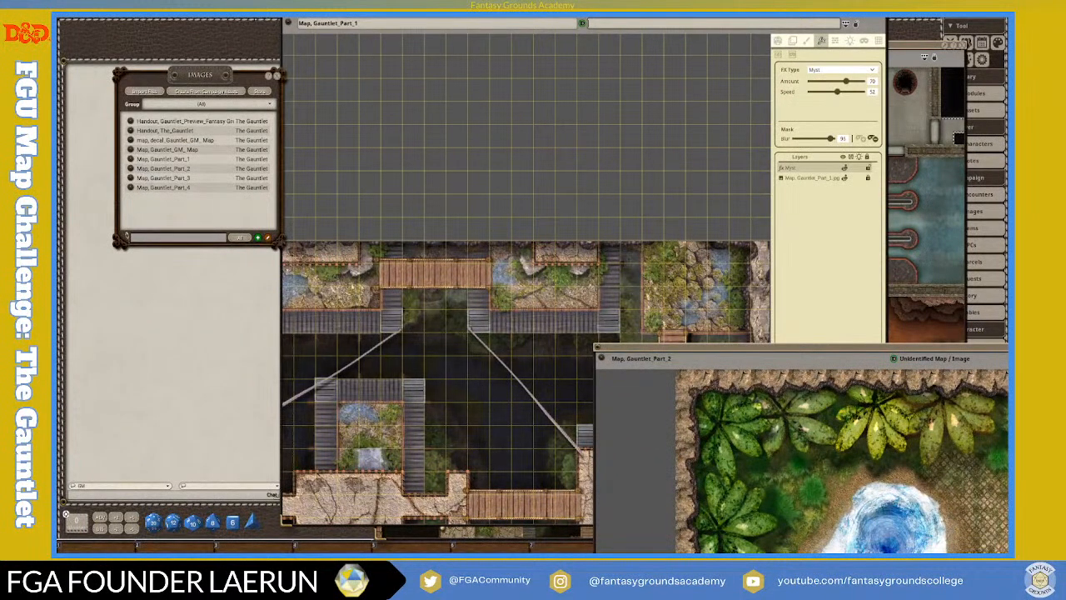
pyautogui.moveTo(821, 355); pyautogui.dragTo(540, 27)
pyautogui.scroll(-1, 721, 428)
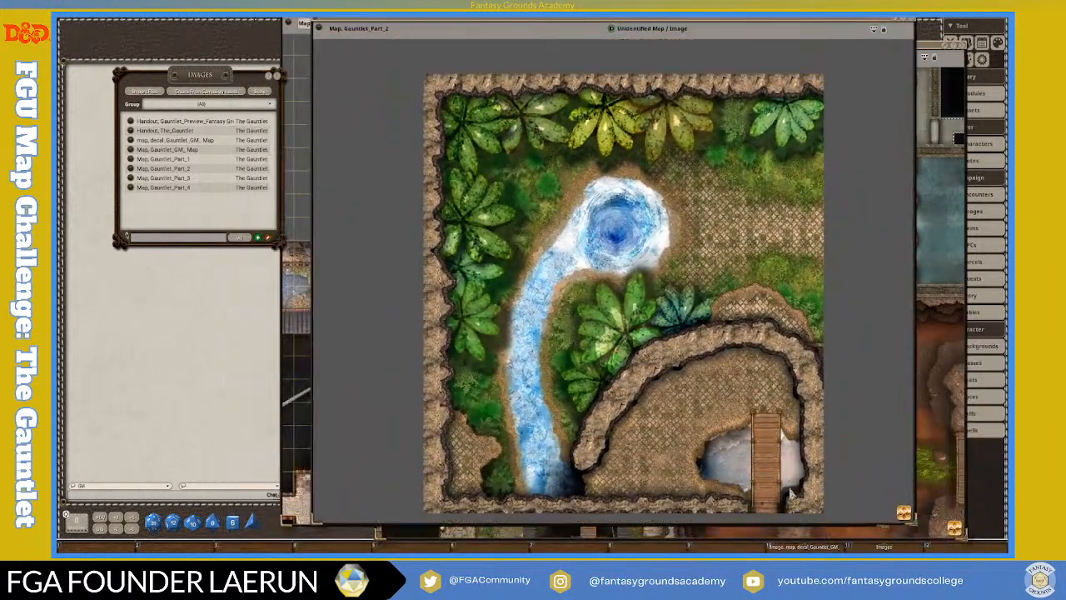
pyautogui.scroll(1, 791, 493)
pyautogui.moveTo(908, 522); pyautogui.dragTo(961, 582)
pyautogui.scroll(2, 690, 468)
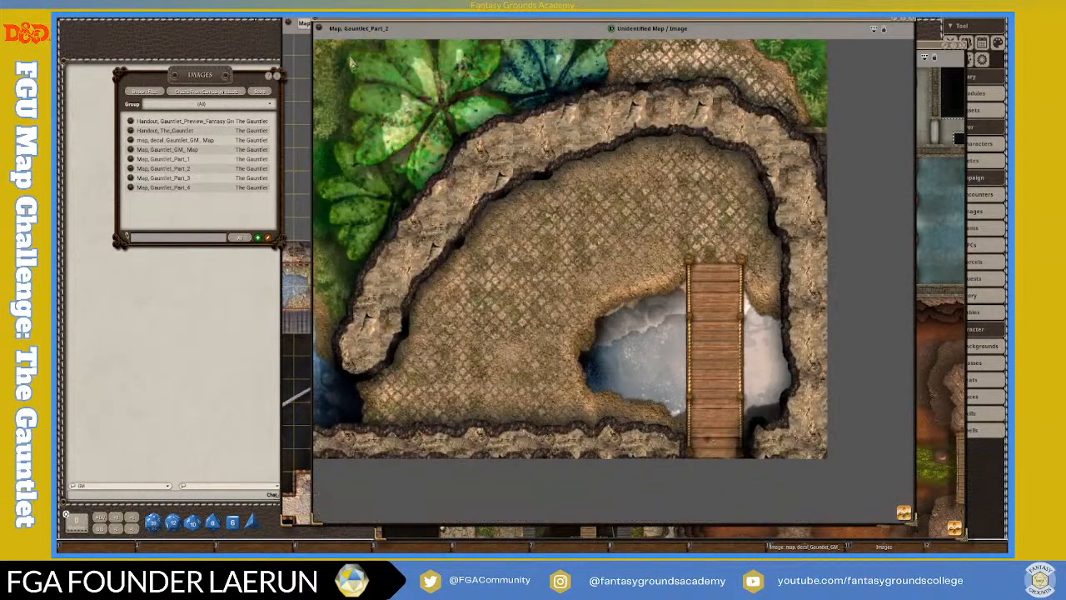
# Cross-link the maps with a Gauntlet_Part_2 pin at Gauntlet_Part_1's northeast exit and a Gauntlet_Part_1 pin on Gauntlet_Part_2's bridge.
pyautogui.moveTo(403, 28); pyautogui.dragTo(254, 122)
pyautogui.scroll(-2, 315, 188)
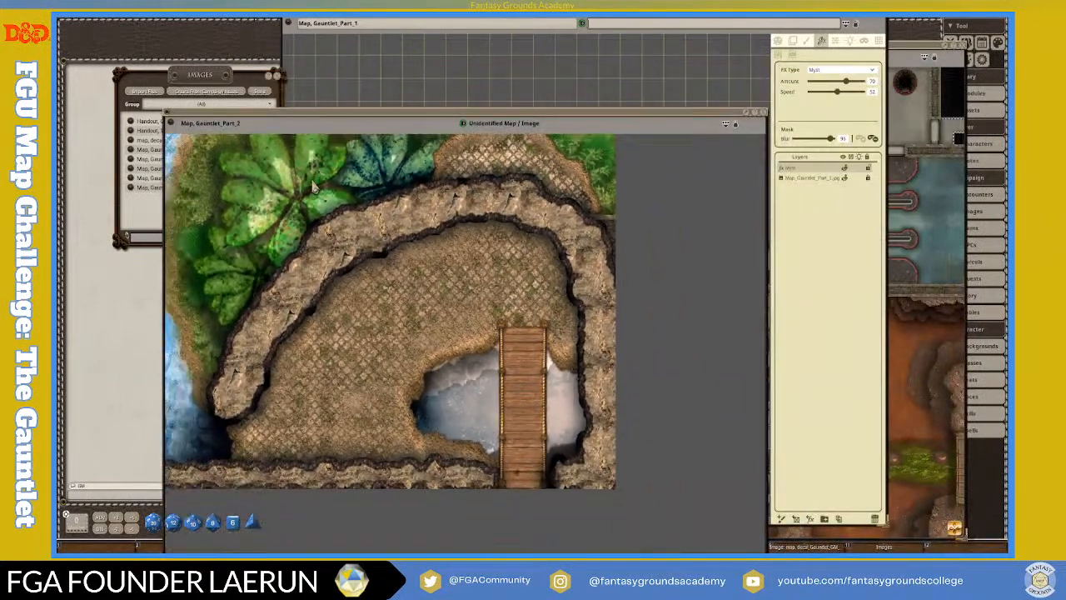
pyautogui.click(292, 25)
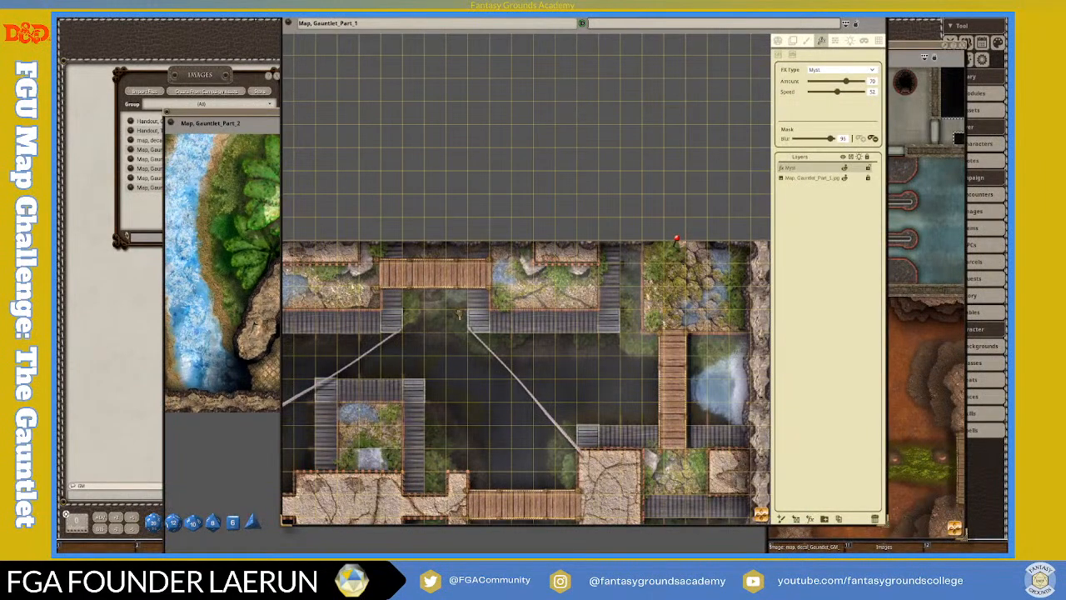
pyautogui.click(255, 123)
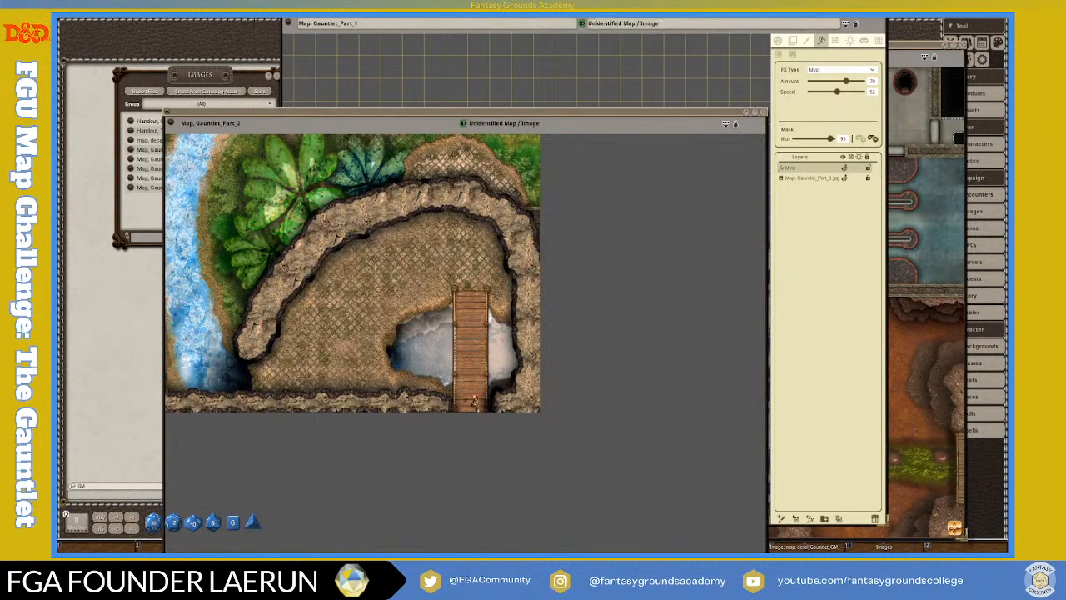
pyautogui.scroll(3, 538, 214)
pyautogui.scroll(-5, 507, 258)
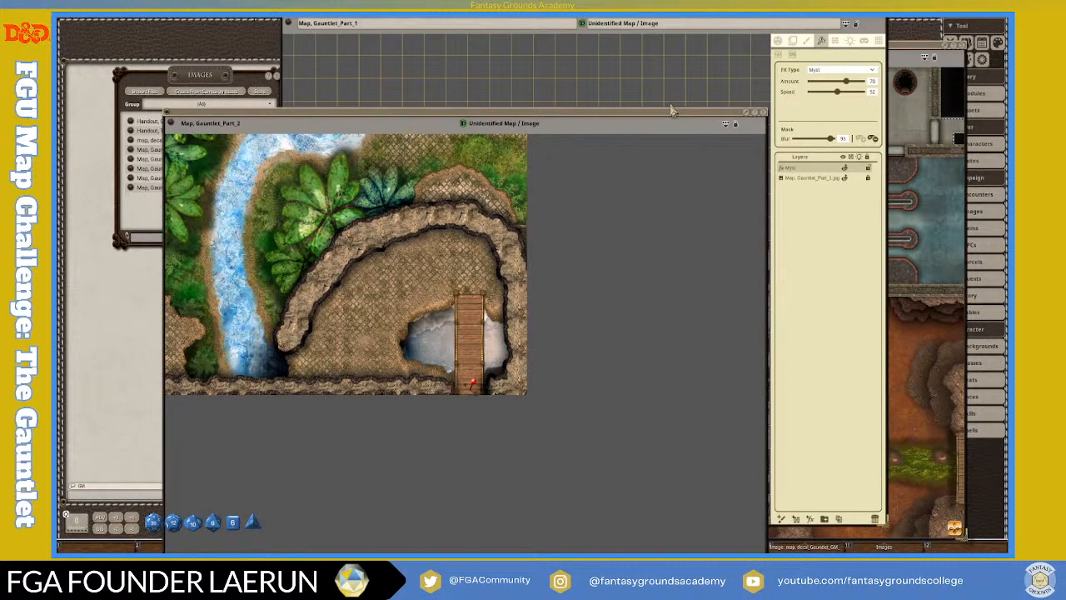
pyautogui.scroll(5, 508, 314)
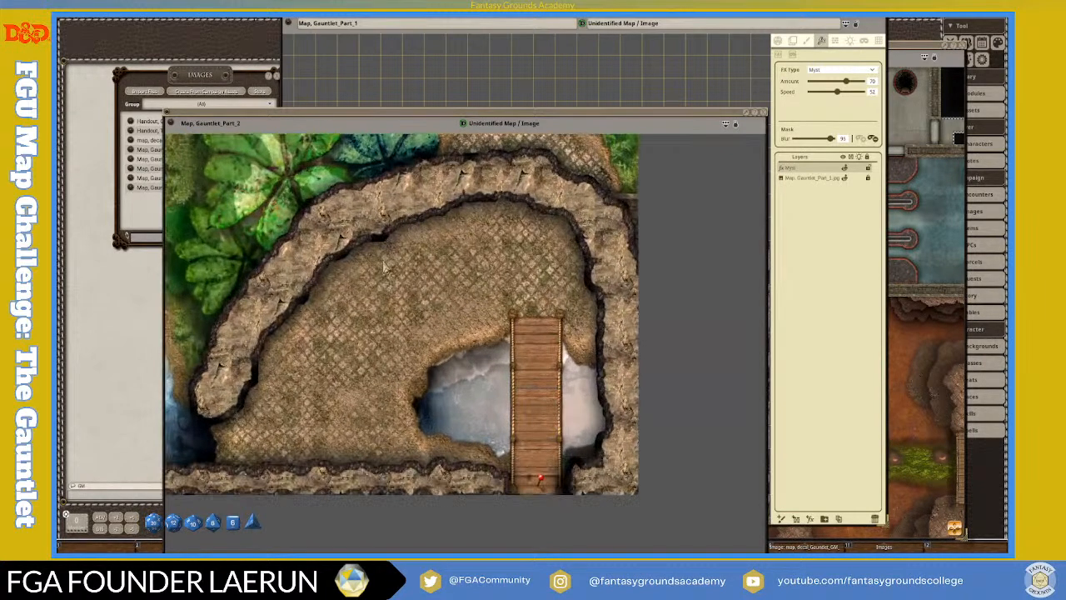
pyautogui.scroll(-1, 508, 314)
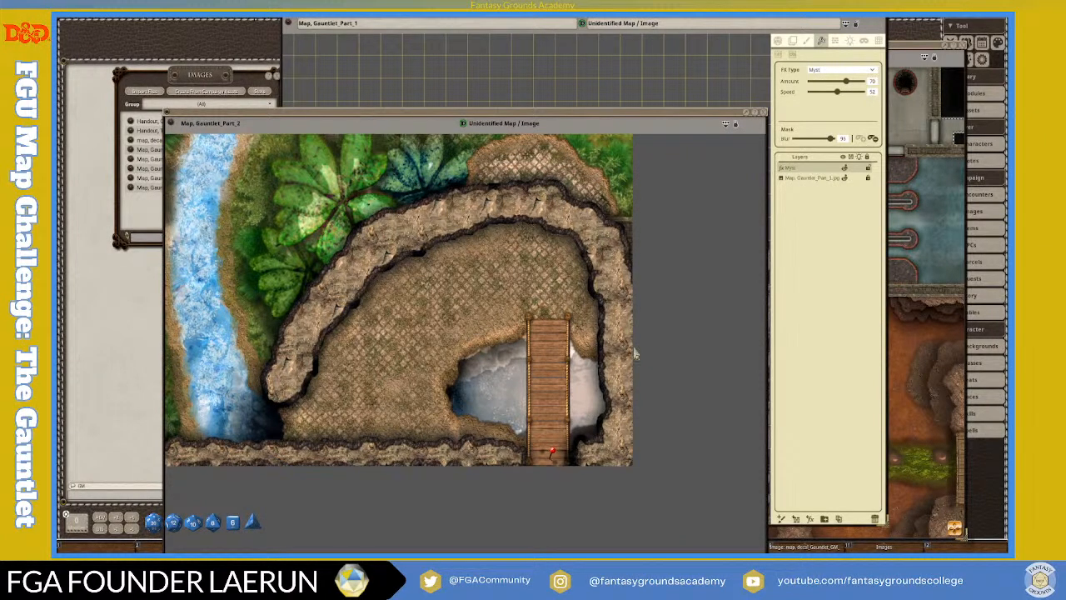
# Zoom Gauntlet_Part_2 to fit its window and pin a GM map link at the map's northwest corner.
pyautogui.click(822, 556)
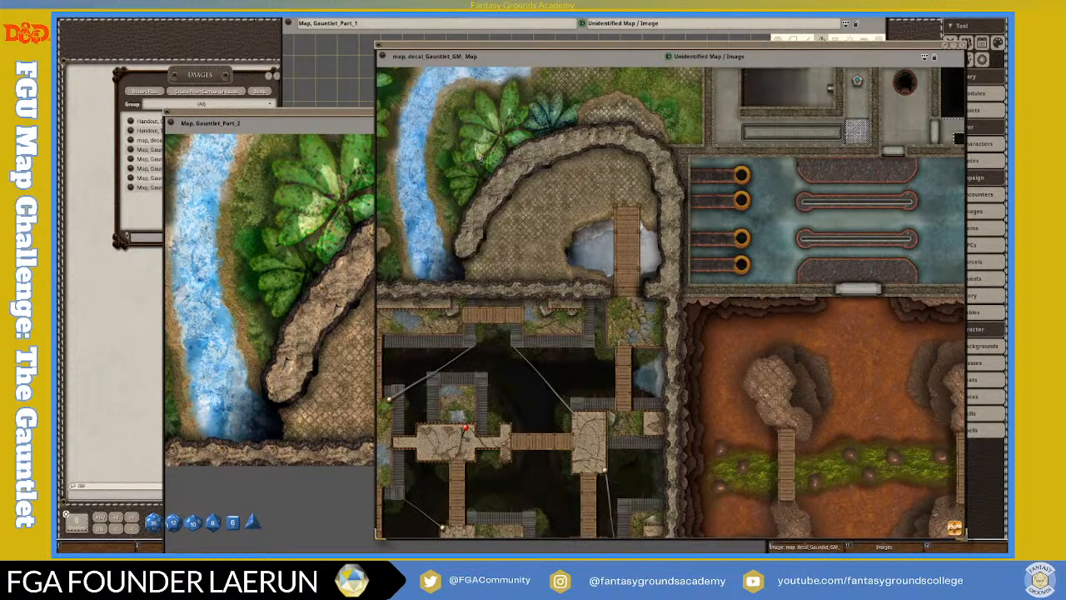
pyautogui.scroll(-5, 348, 254)
pyautogui.scroll(-1, 389, 277)
pyautogui.scroll(-1, 263, 257)
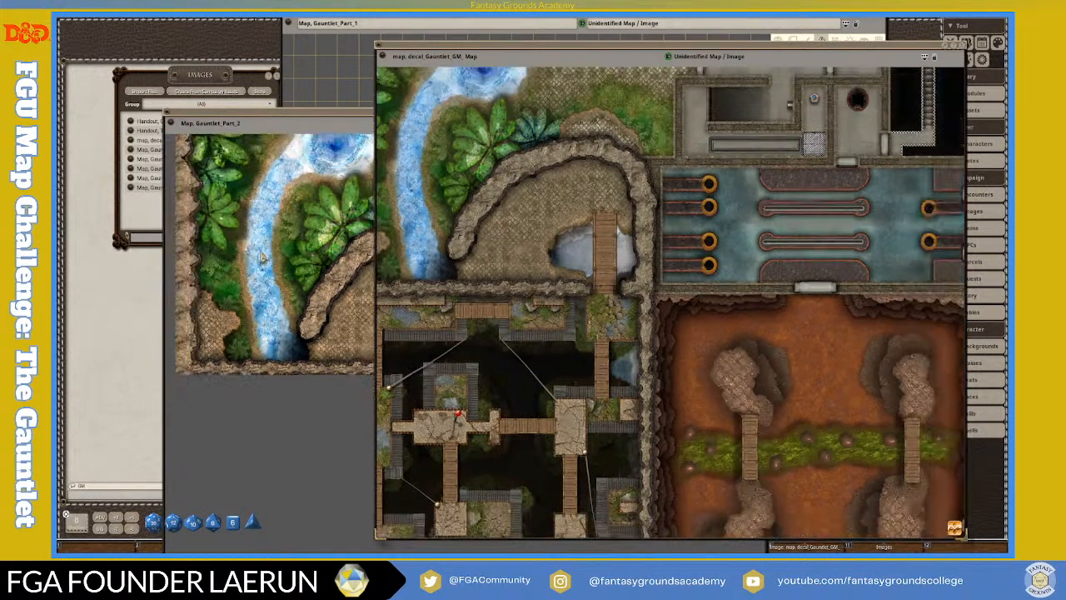
pyautogui.click(252, 120)
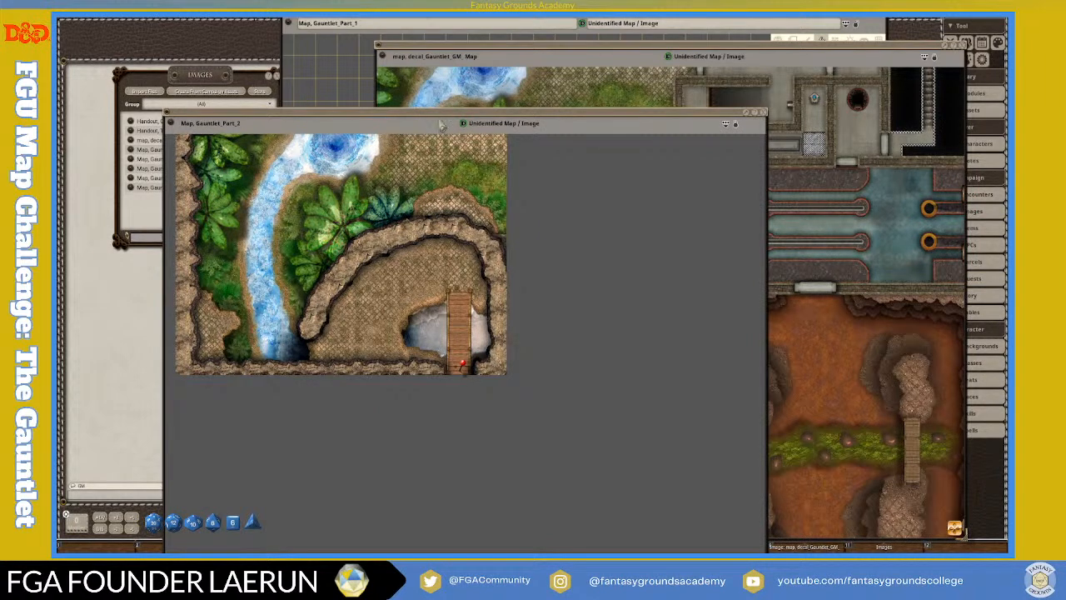
pyautogui.scroll(3, 408, 204)
pyautogui.scroll(-3, 477, 227)
pyautogui.rightClick(601, 214)
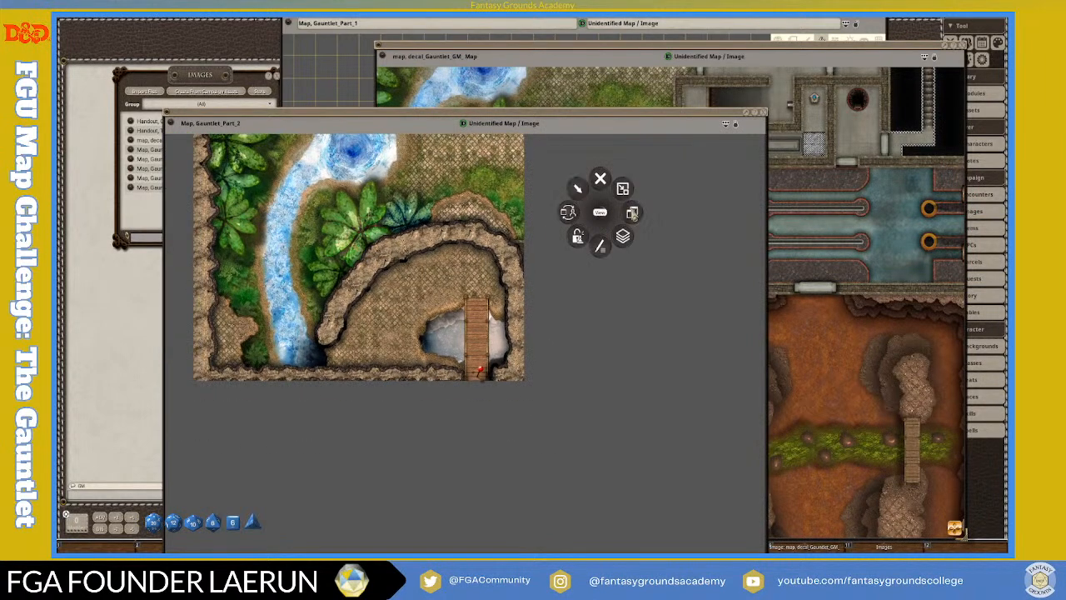
pyautogui.click(632, 213)
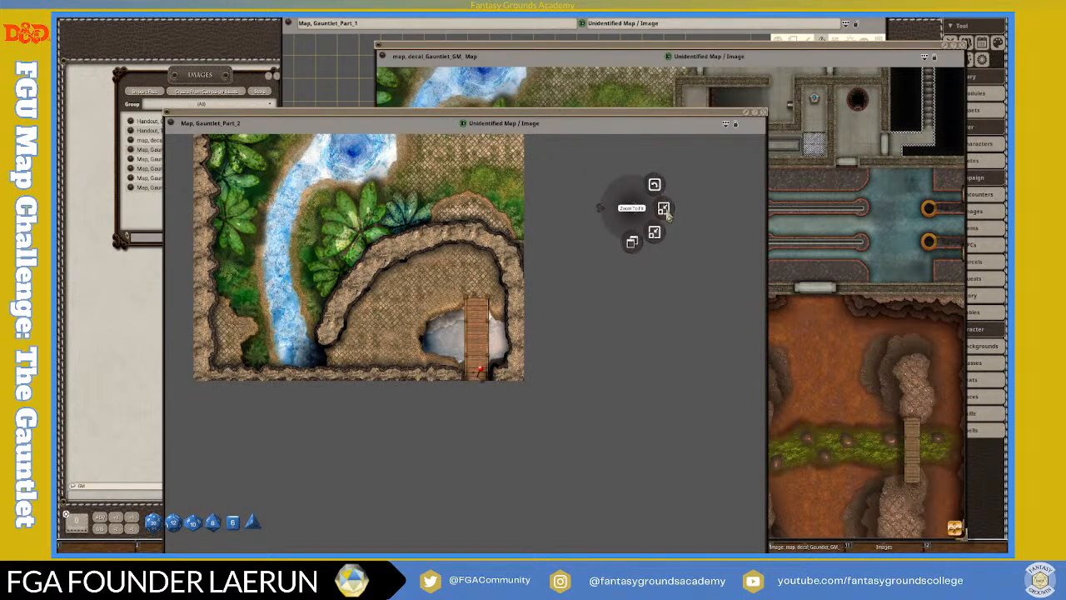
pyautogui.click(664, 209)
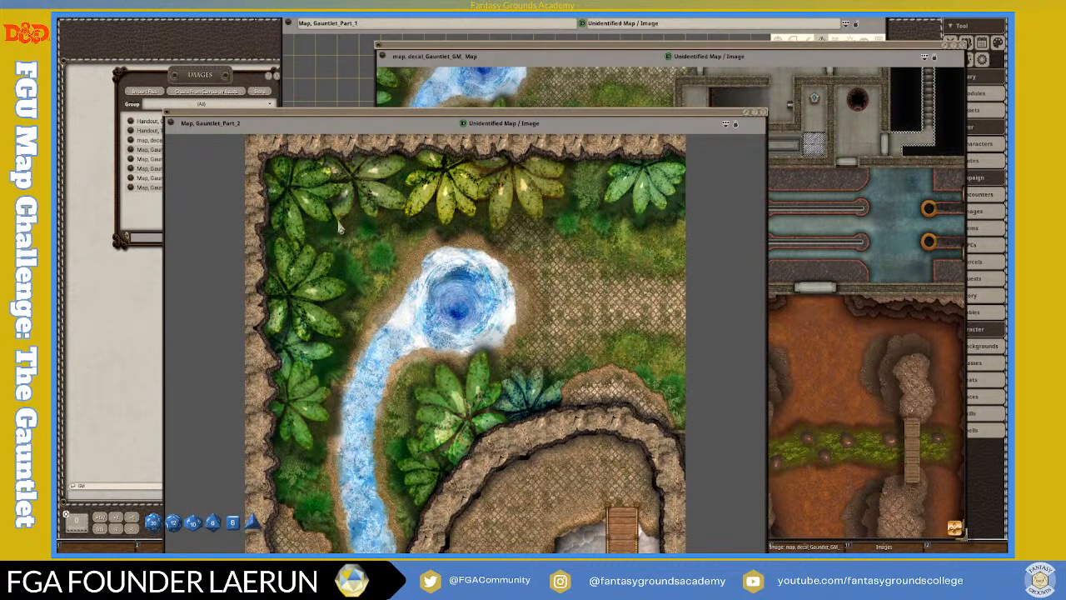
pyautogui.moveTo(454, 122); pyautogui.dragTo(418, 209)
pyautogui.click(514, 51)
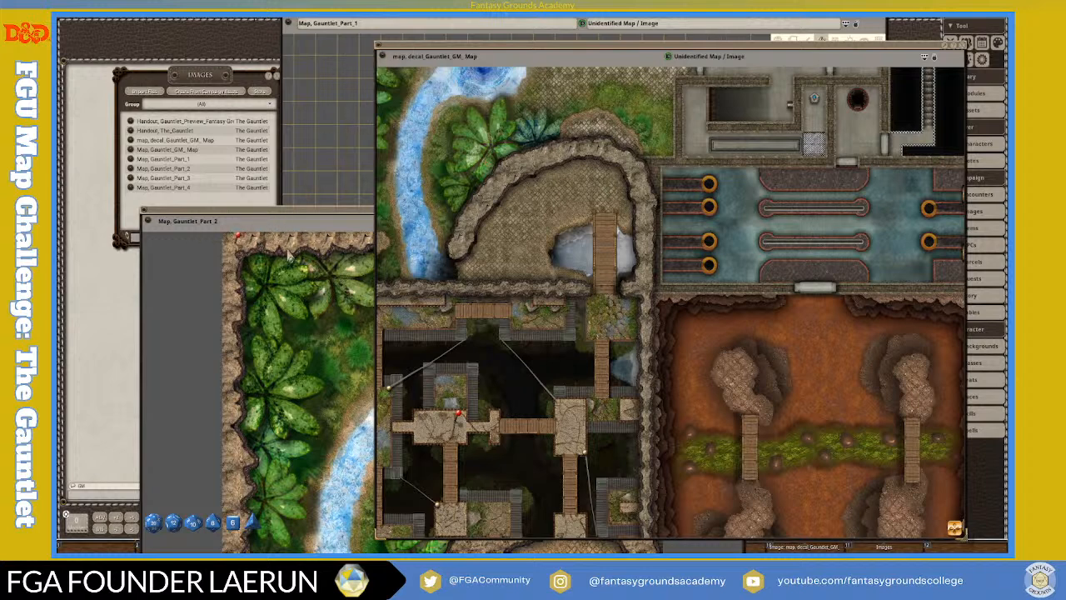
# Bring Gauntlet_Part_1 forward, show its image toolbar, and zoom so the whole map fits inside the window.
pyautogui.click(333, 104)
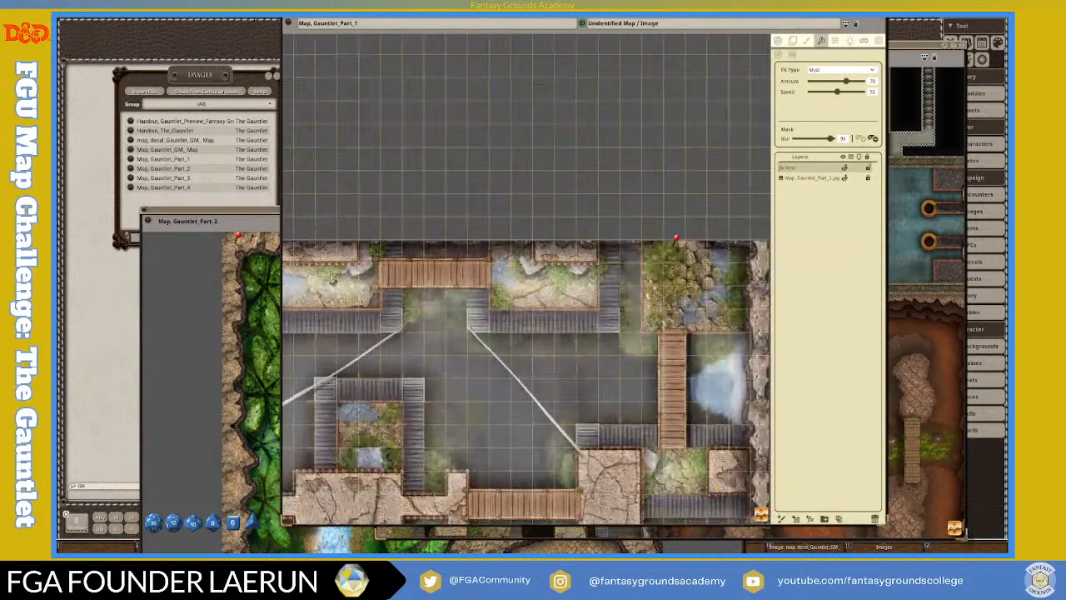
pyautogui.rightClick(514, 136)
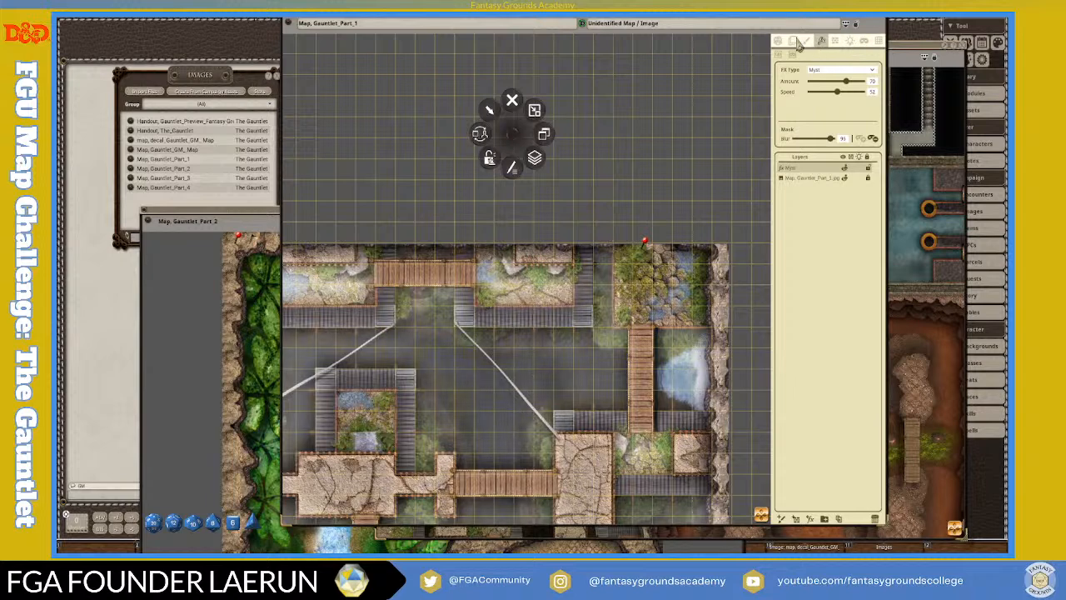
pyautogui.click(849, 28)
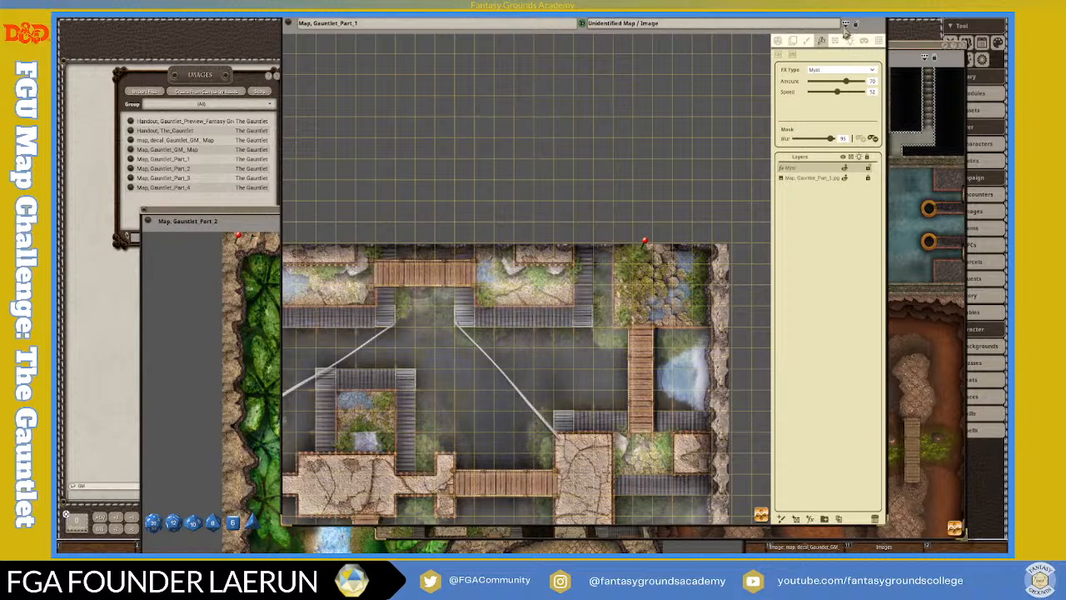
pyautogui.click(846, 25)
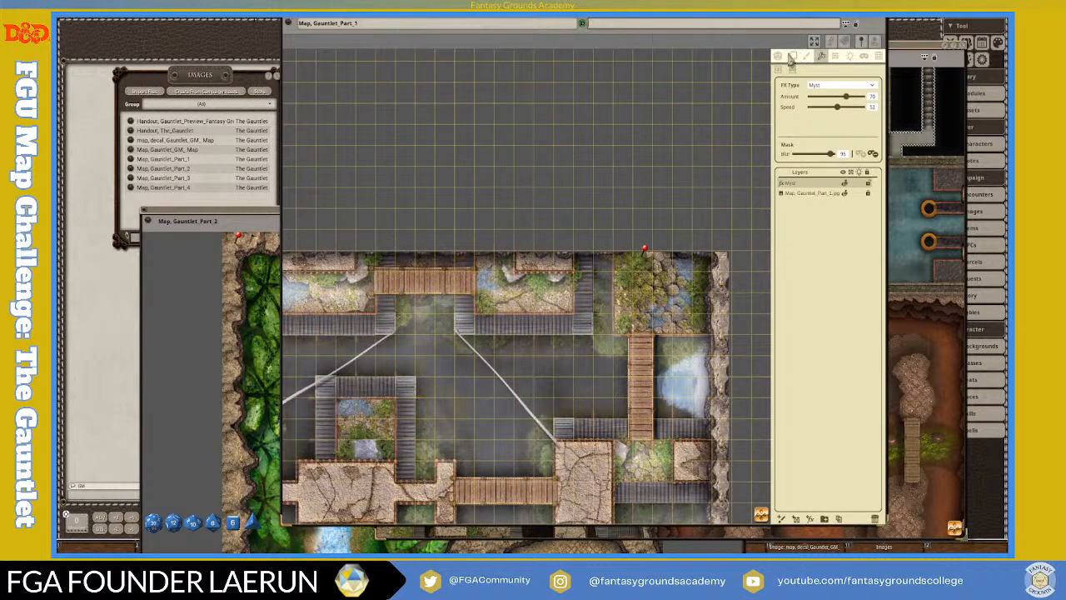
pyautogui.click(813, 40)
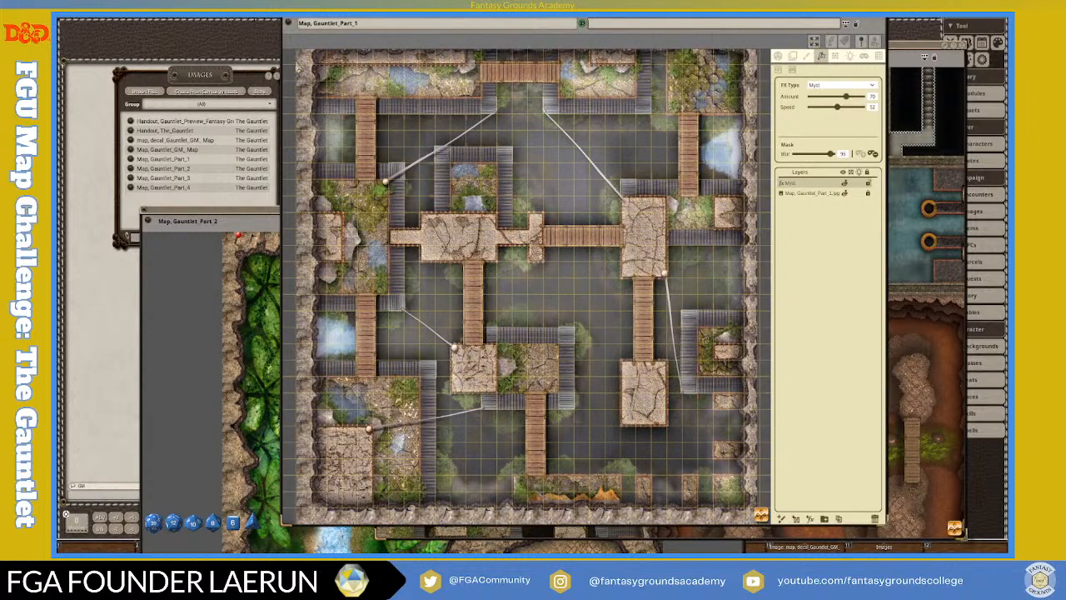
pyautogui.scroll(-2, 434, 163)
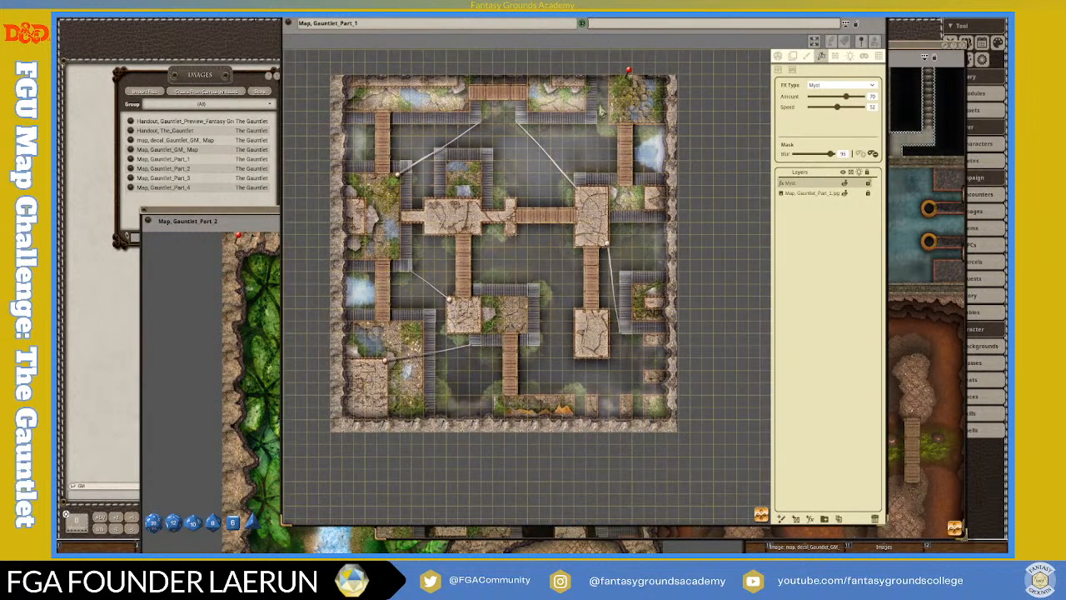
# Move the Gauntlet_Part_1 window aside until the GM map and Gauntlet_Part_2 windows behind it are exposed.
pyautogui.moveTo(452, 48); pyautogui.dragTo(519, 60)
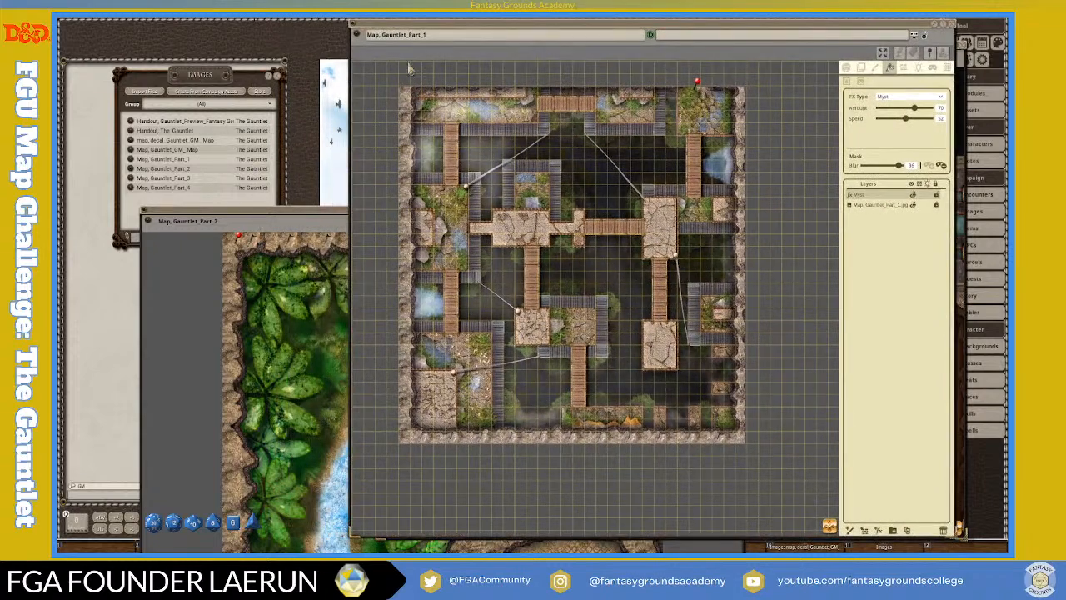
pyautogui.scroll(-1, 428, 165)
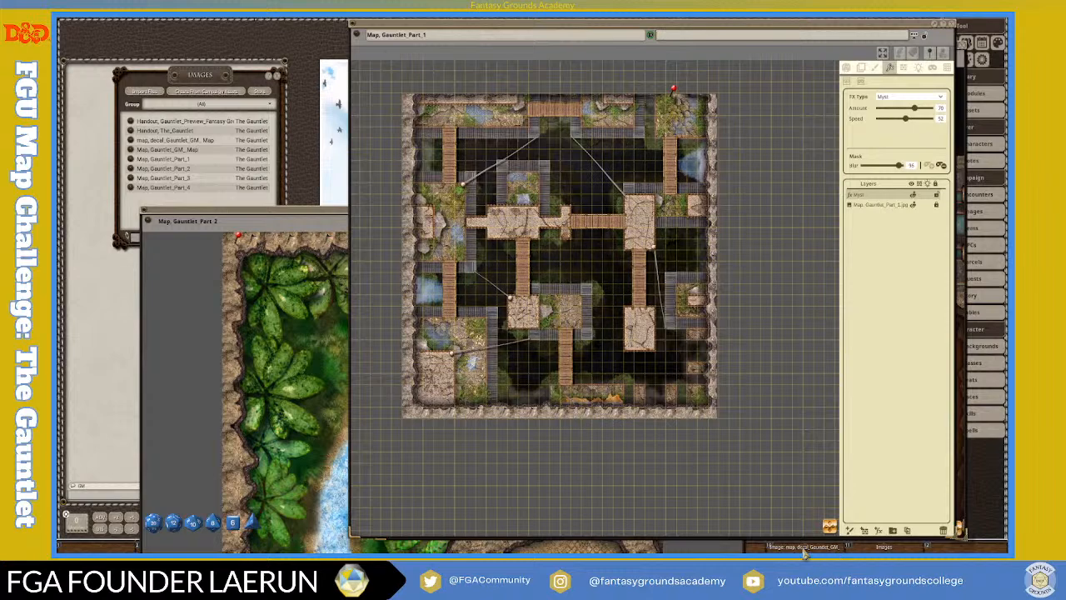
pyautogui.click(290, 225)
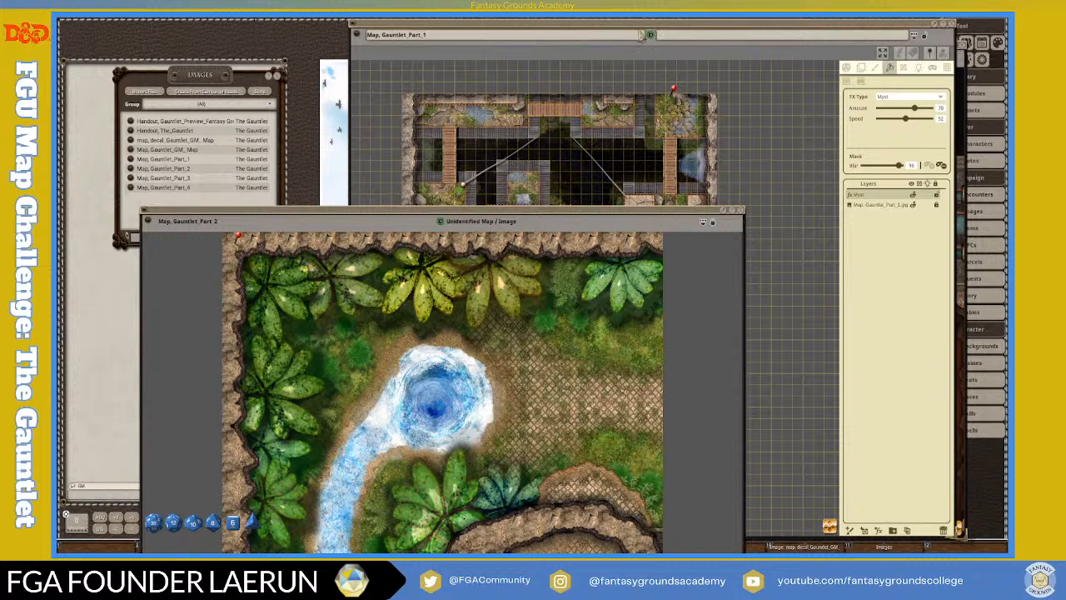
pyautogui.moveTo(648, 25); pyautogui.dragTo(738, 128)
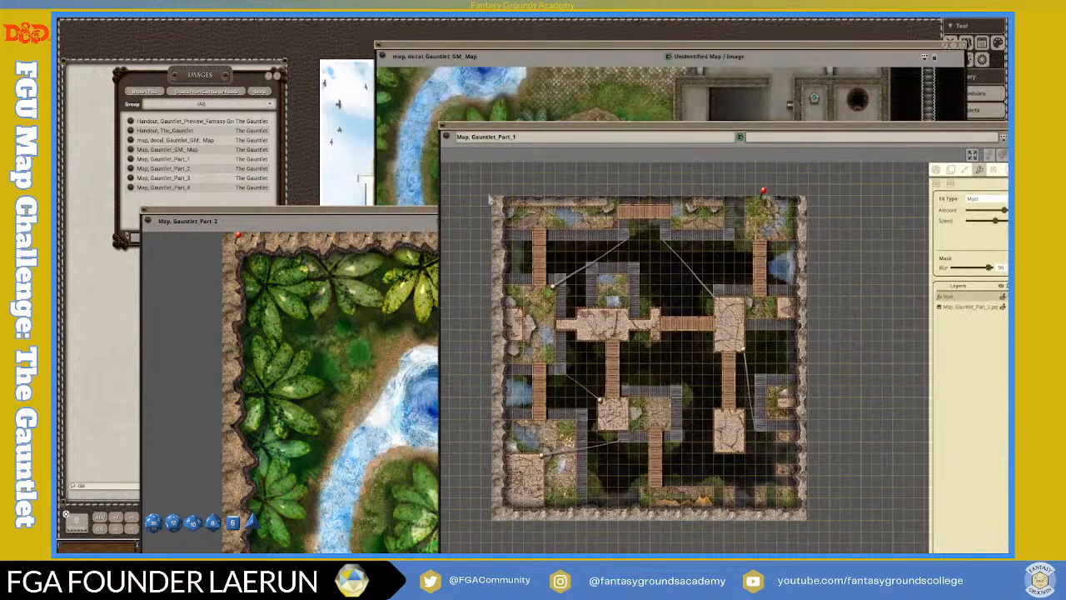
pyautogui.scroll(3, 517, 218)
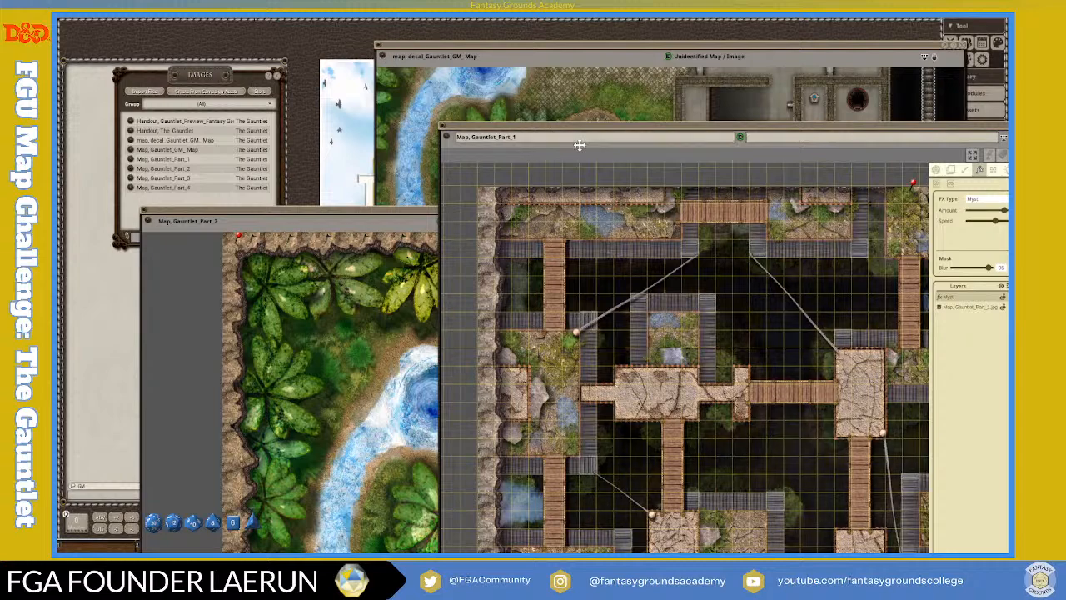
pyautogui.moveTo(553, 135); pyautogui.dragTo(597, 246)
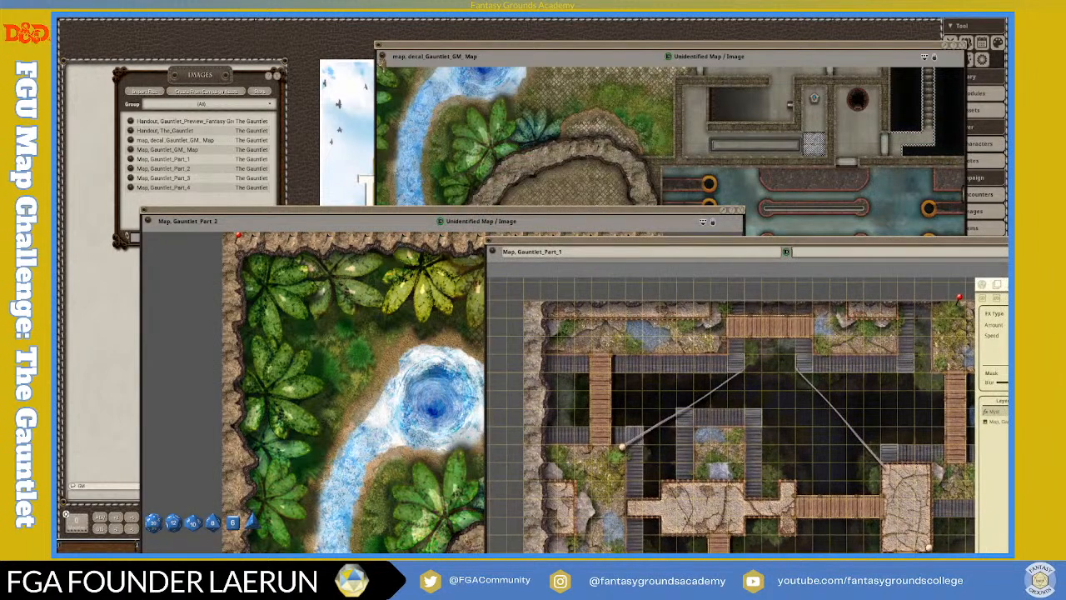
# Rearrange the GM map and Gauntlet_Part_1 windows so that both maps can be reached for linking.
pyautogui.click(381, 60)
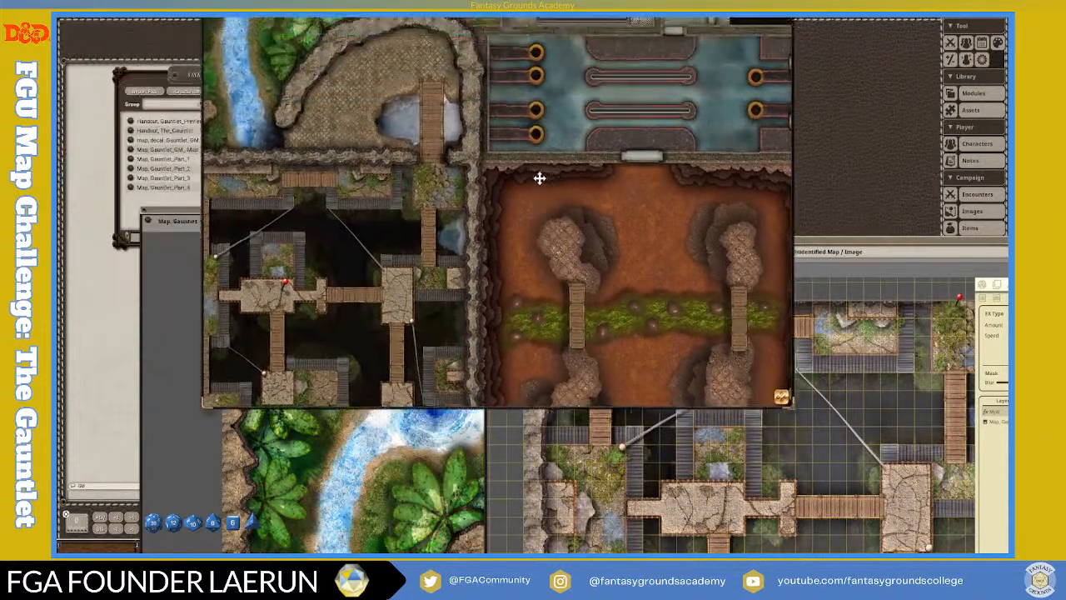
pyautogui.moveTo(539, 179); pyautogui.dragTo(349, 253)
pyautogui.moveTo(630, 241); pyautogui.dragTo(687, 117)
pyautogui.moveTo(342, 80); pyautogui.dragTo(782, 267)
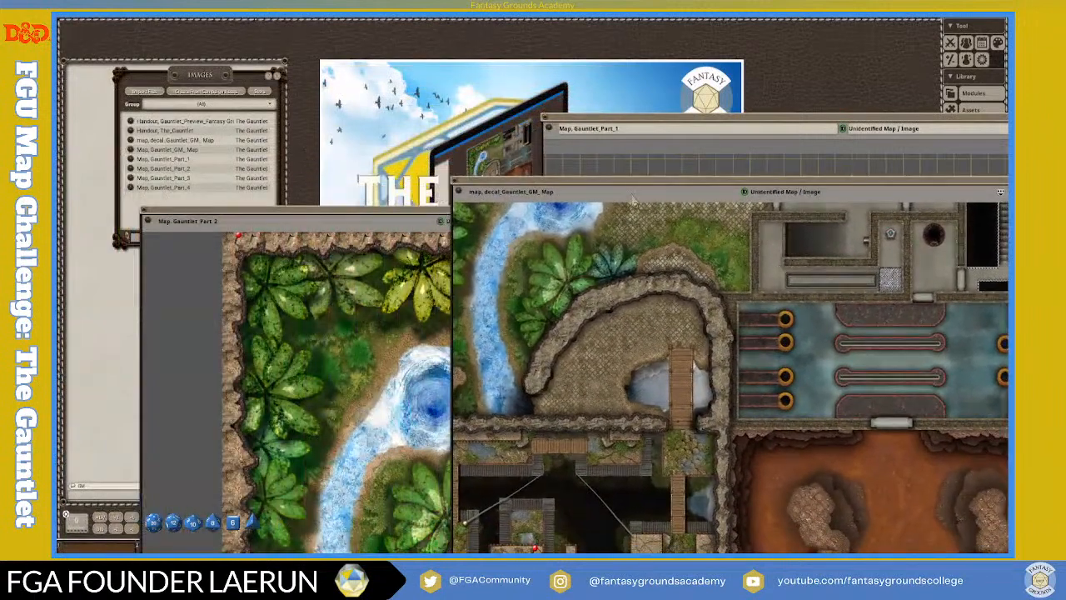
pyautogui.moveTo(671, 122); pyautogui.dragTo(700, 84)
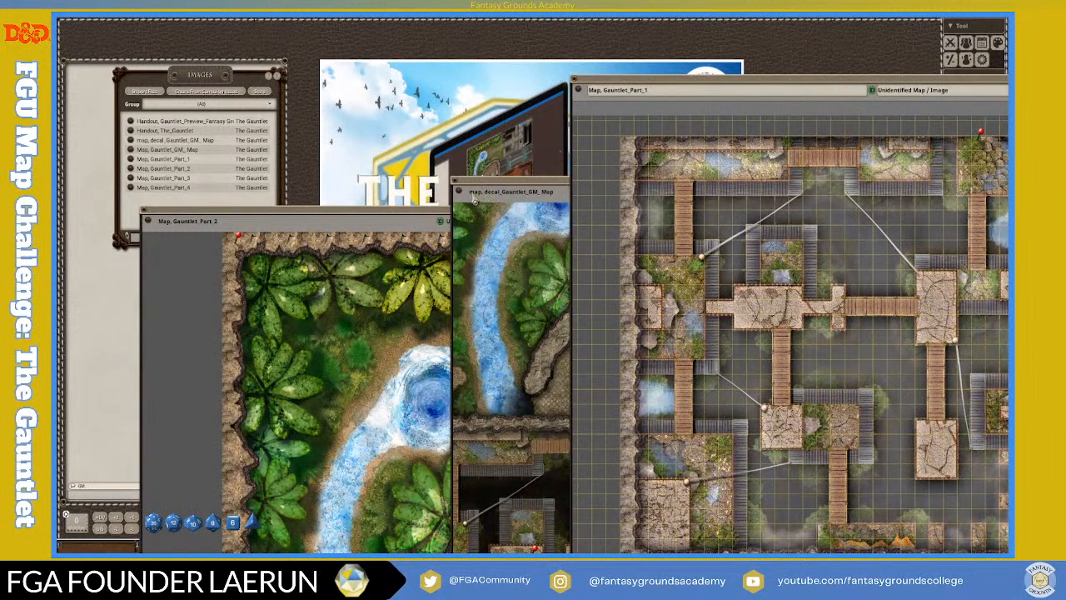
pyautogui.click(460, 194)
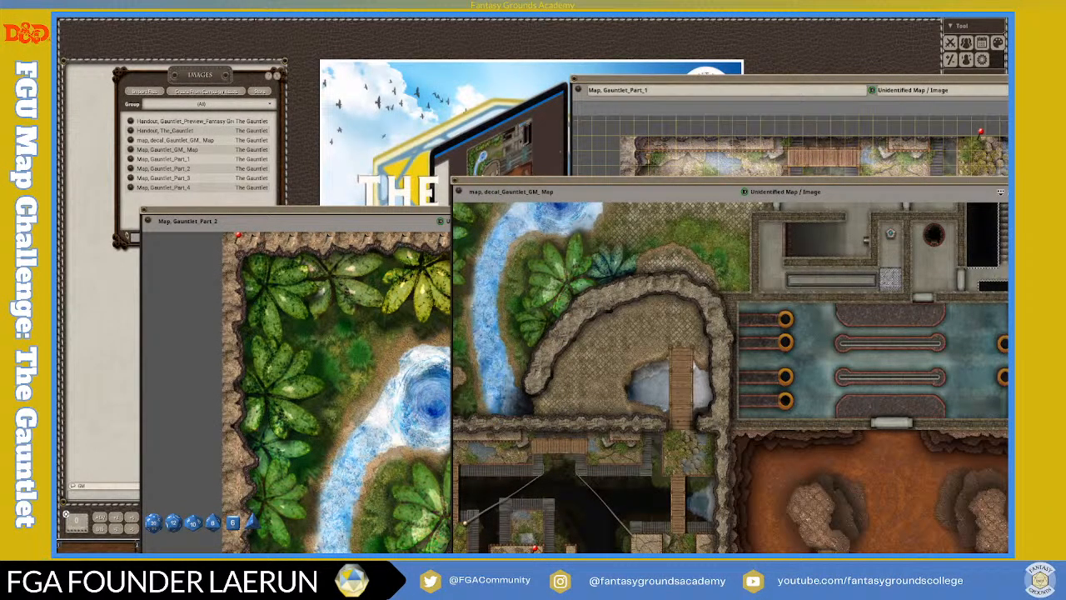
# Position the GM map beside Gauntlet_Part_1 and bring its southwestern rope-and-bridge section into close view.
pyautogui.moveTo(780, 188); pyautogui.dragTo(560, 12)
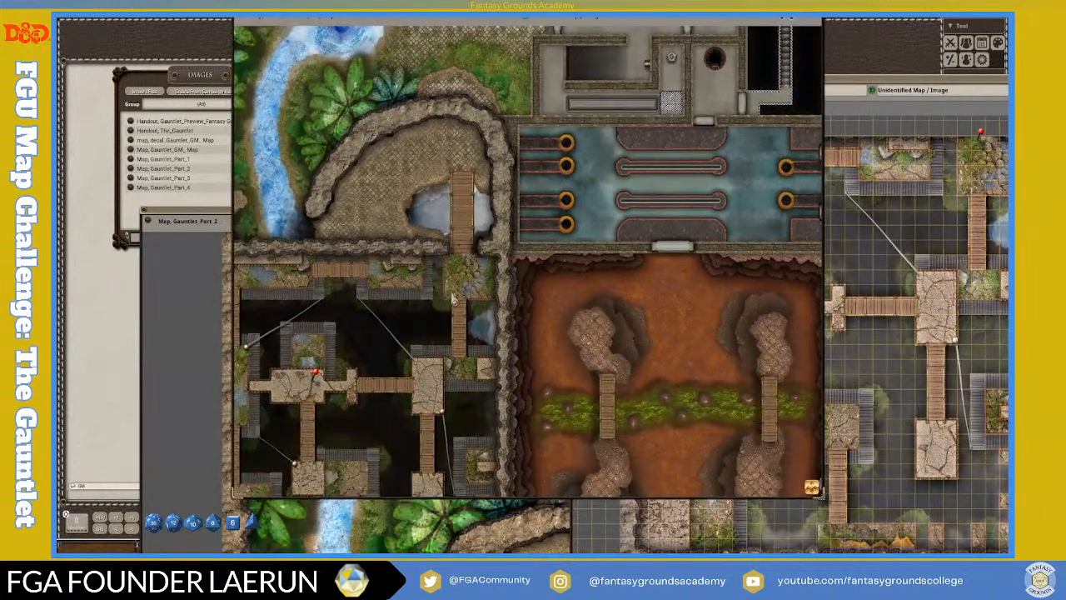
pyautogui.scroll(-5, 591, 197)
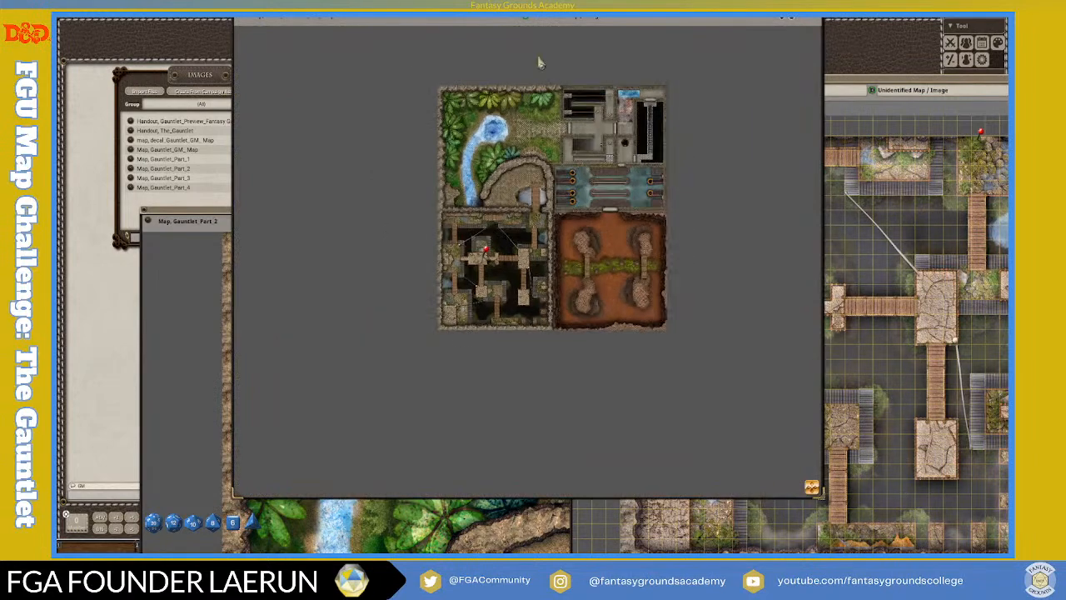
pyautogui.scroll(2, 466, 175)
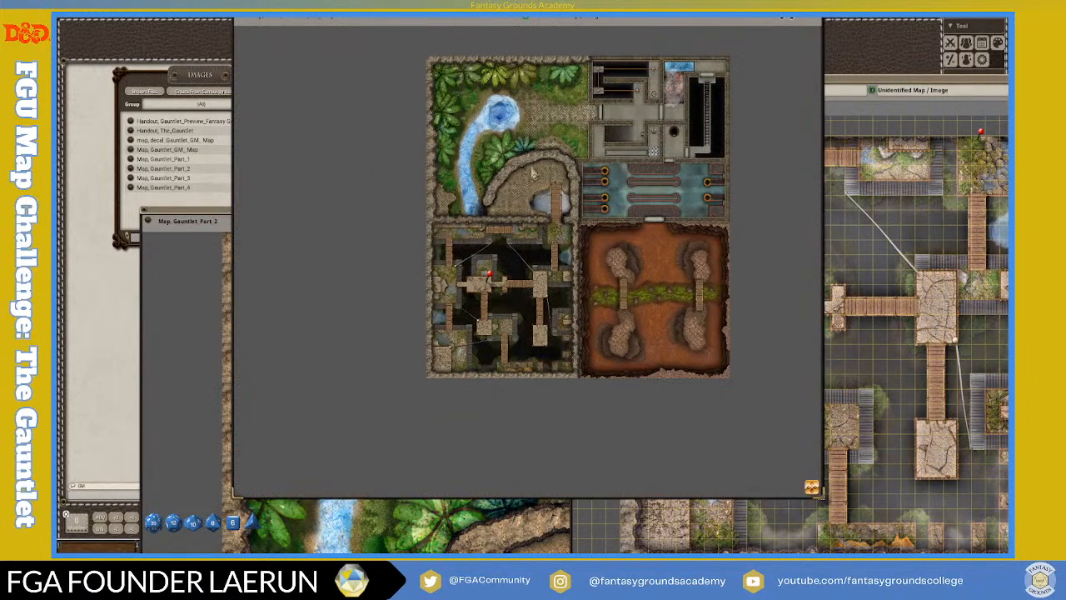
pyautogui.moveTo(769, 29); pyautogui.dragTo(786, 97)
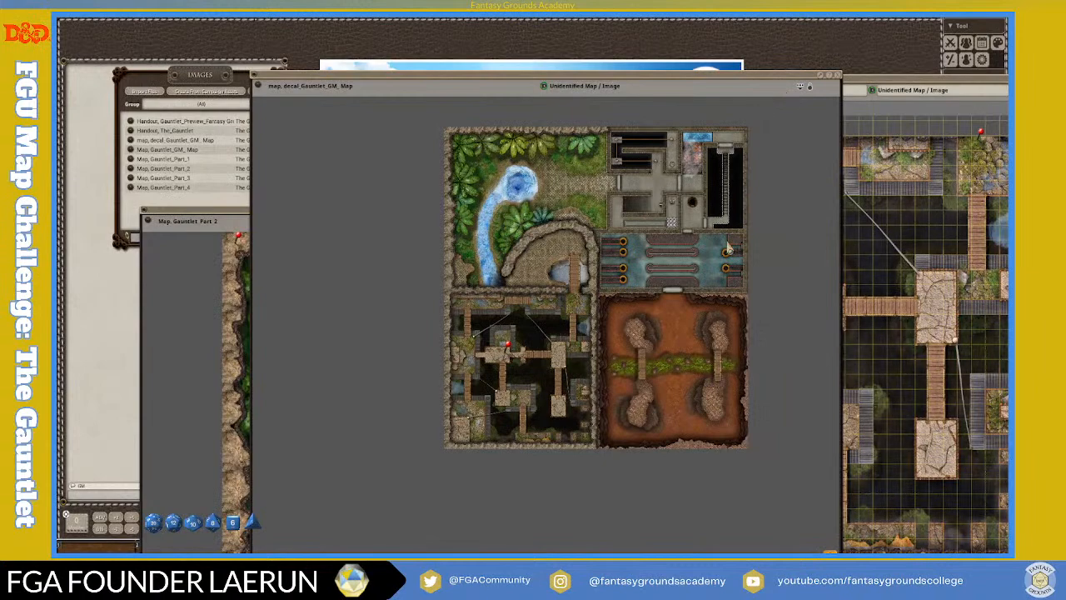
pyautogui.scroll(10, 521, 273)
pyautogui.scroll(-5, 520, 273)
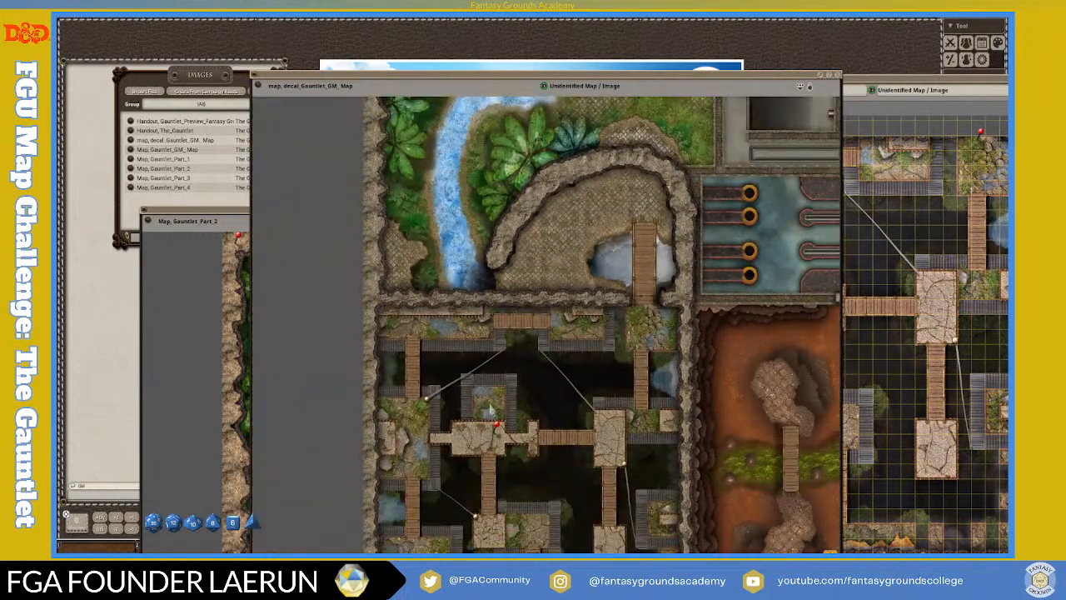
pyautogui.scroll(5, 491, 406)
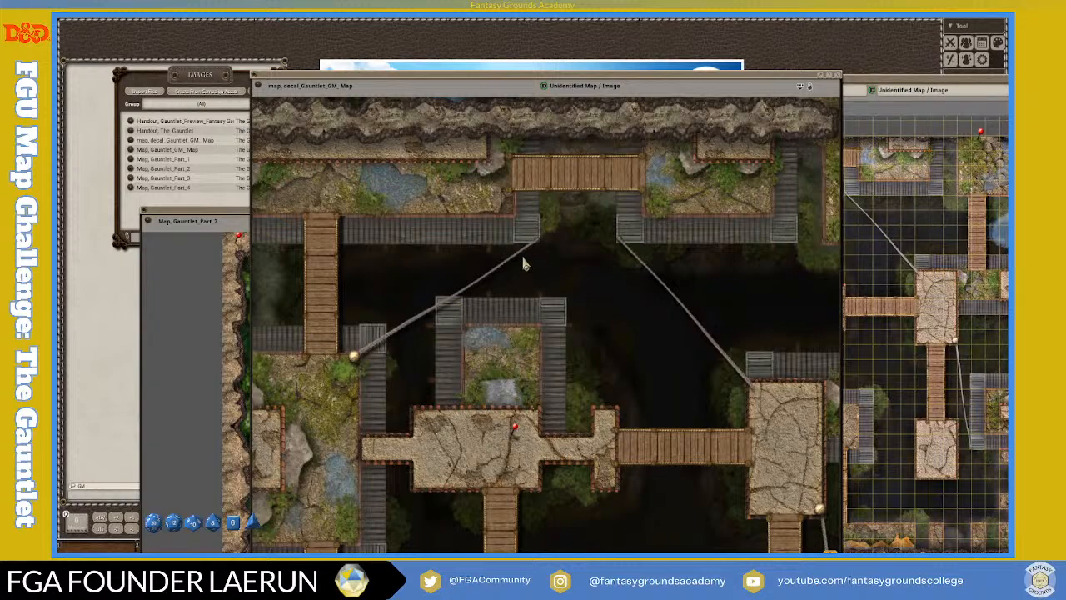
pyautogui.scroll(-5, 523, 256)
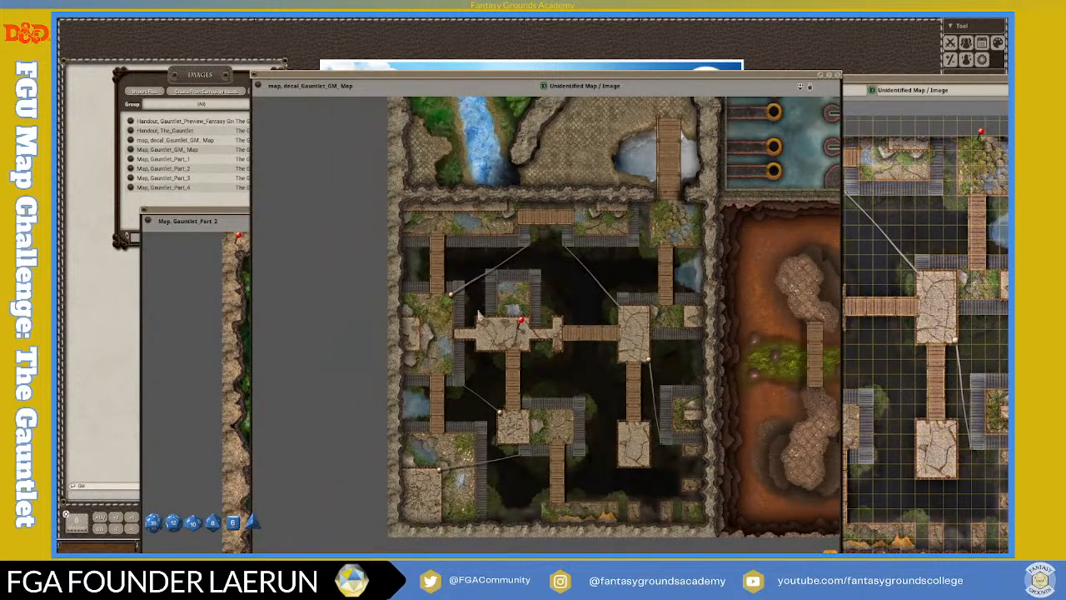
# Pin a GM map link at Gauntlet_Part_1's northwest corner and close the GM map window.
pyautogui.click(907, 82)
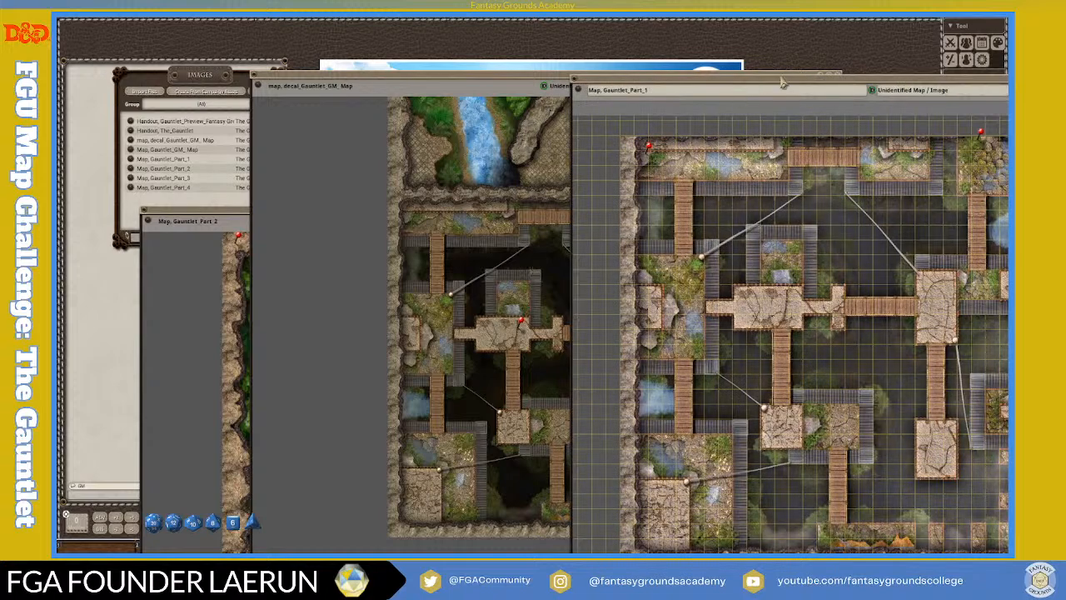
pyautogui.click(516, 84)
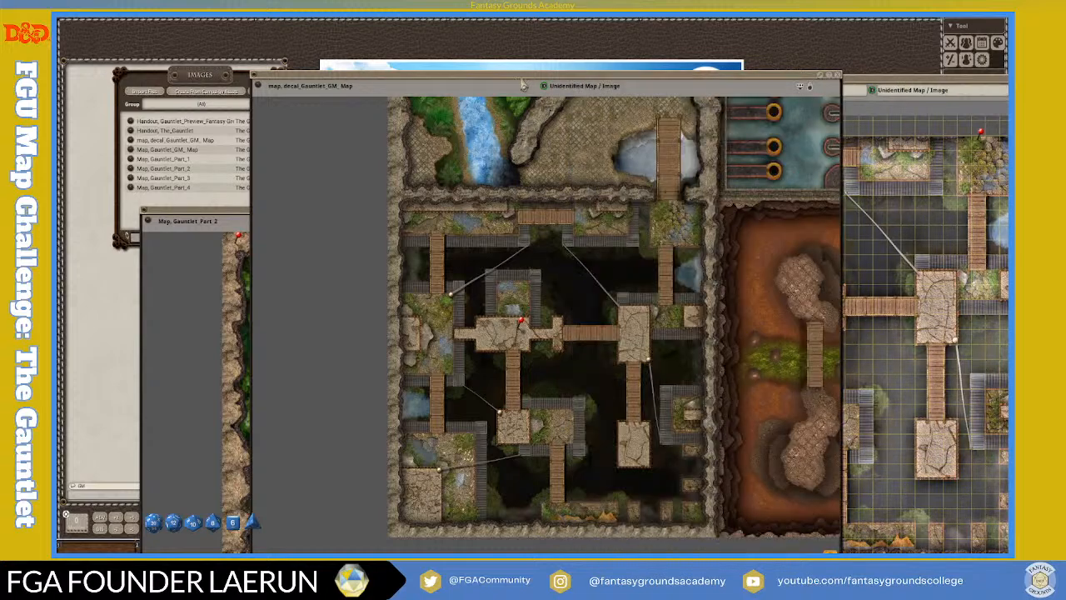
pyautogui.click(838, 76)
# Close Gauntlet_Part_2 and reposition Gauntlet_Part_1 with the whole map and its image toolbar in view.
pyautogui.moveTo(866, 87); pyautogui.dragTo(662, 51)
pyautogui.click(295, 216)
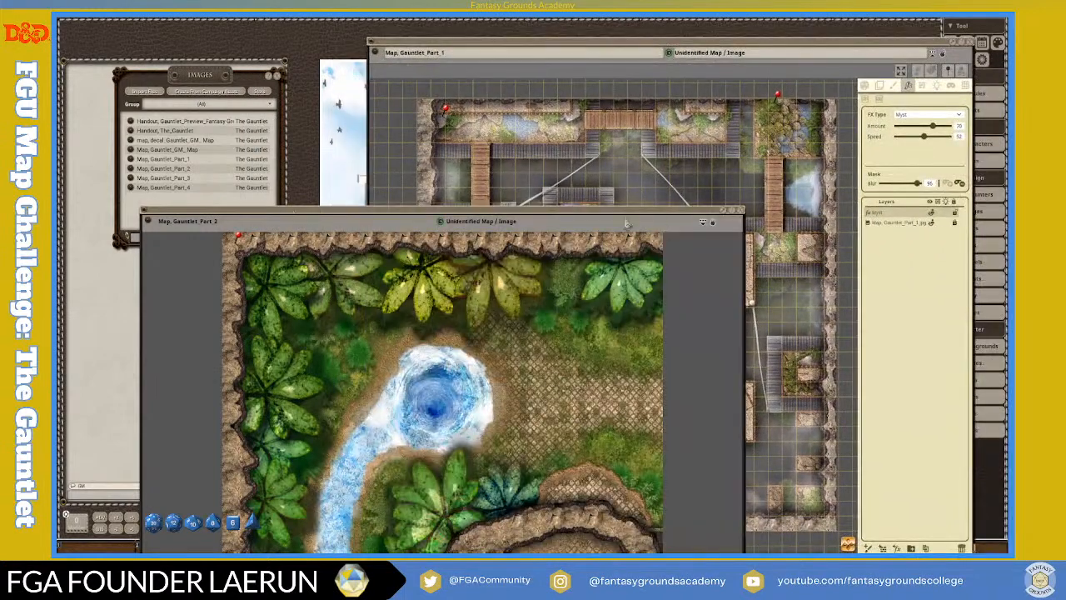
pyautogui.click(712, 222)
pyautogui.scroll(-2, 787, 212)
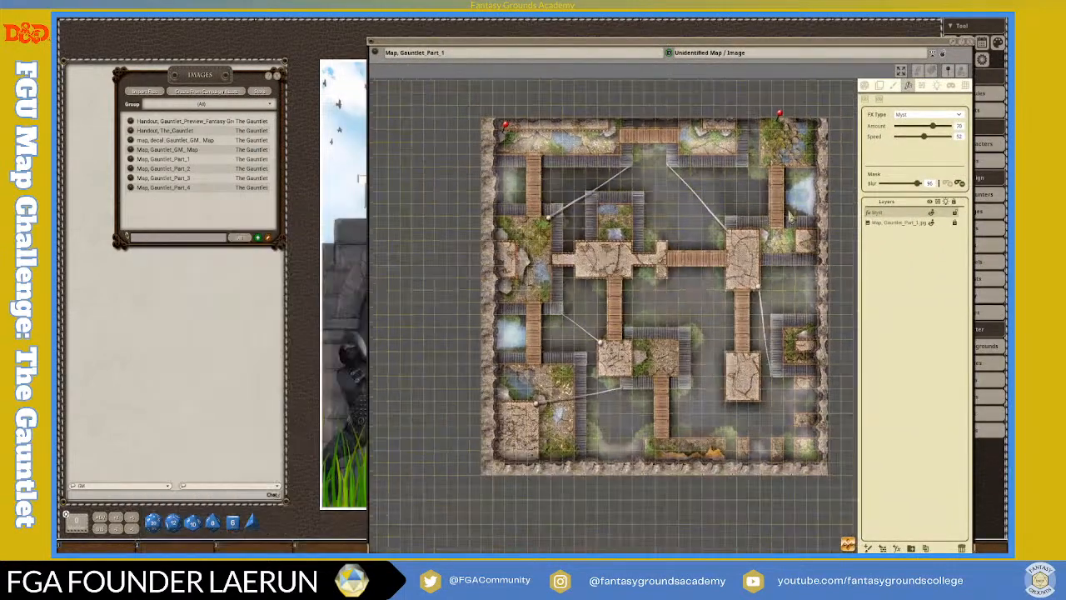
pyautogui.scroll(1, 789, 215)
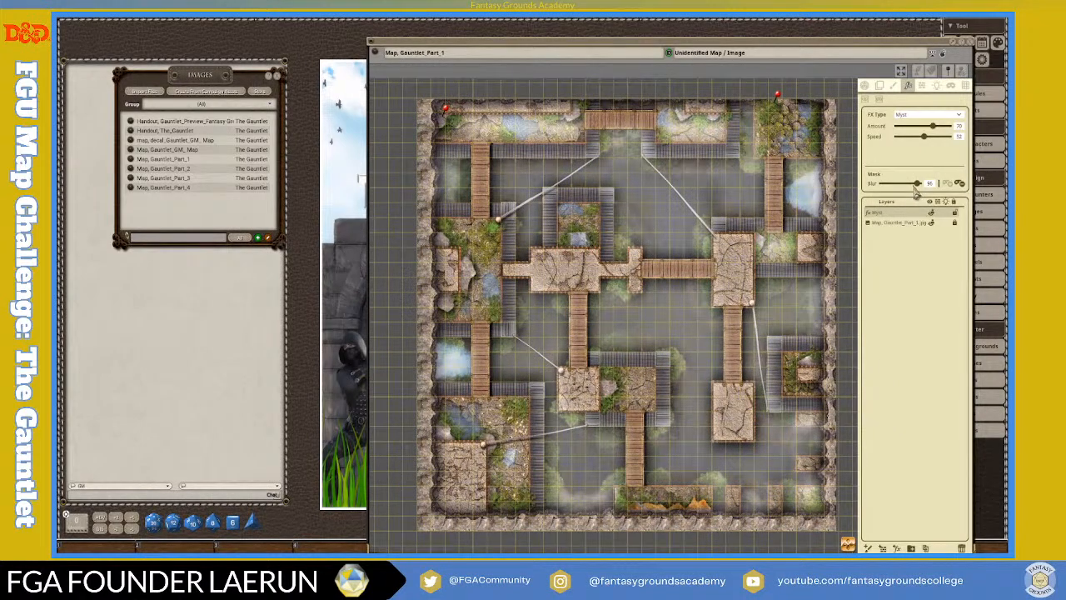
# Set the Myst layer's mask blur to 0 and check the mask edges around the platforms.
pyautogui.moveTo(917, 184); pyautogui.dragTo(880, 202)
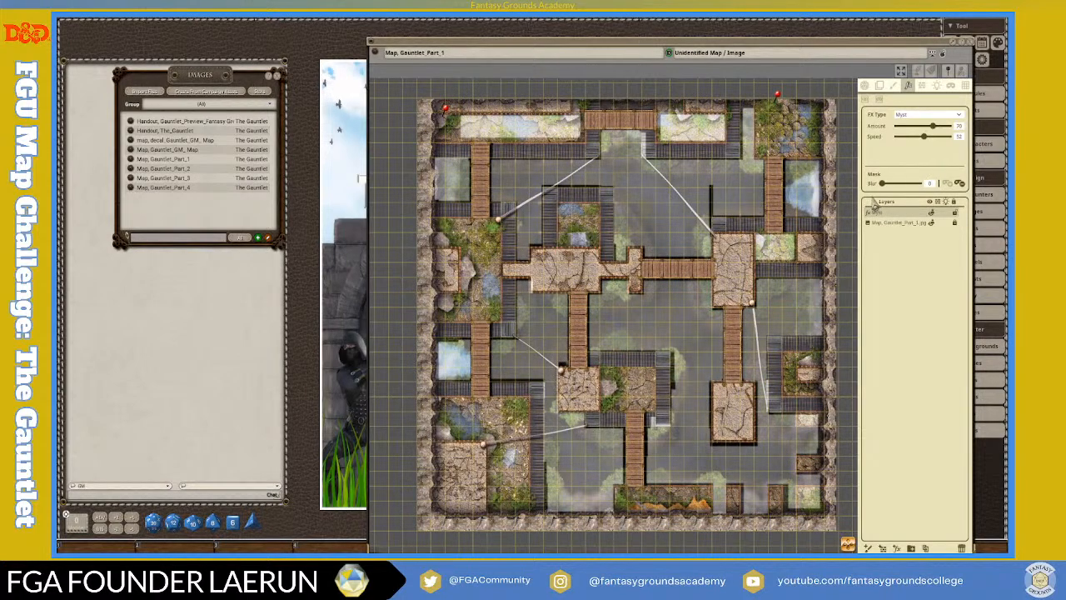
pyautogui.scroll(3, 719, 275)
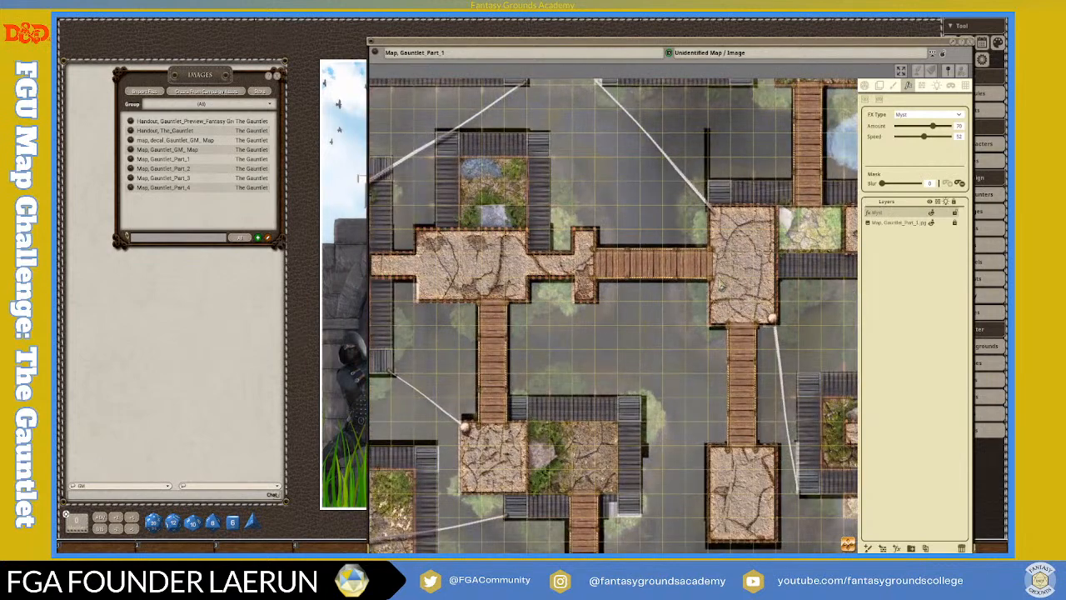
pyautogui.scroll(-3, 721, 285)
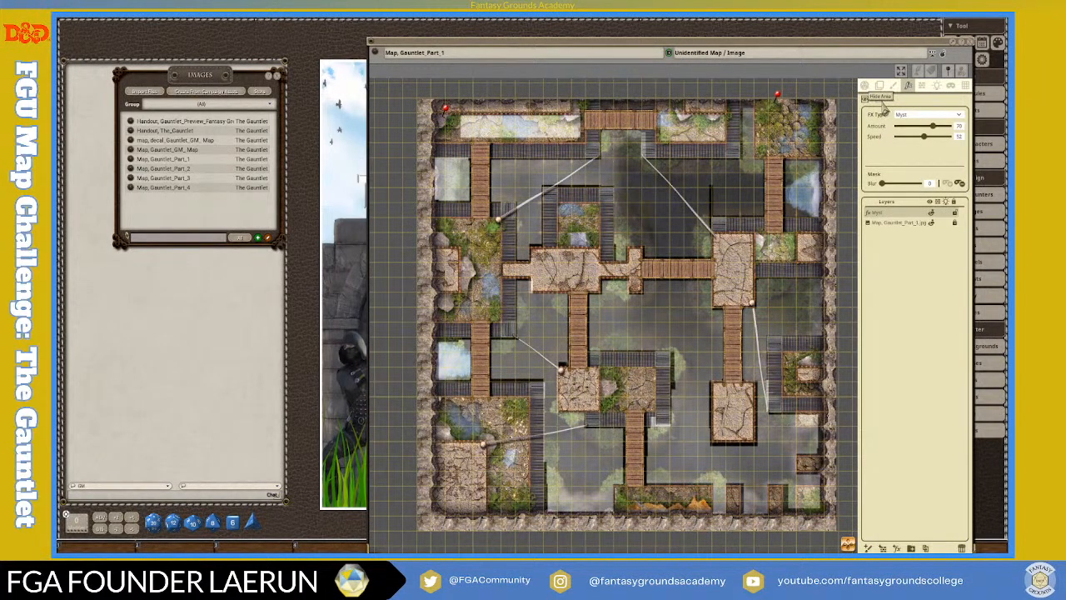
# Edit the Myst mask with rectangular areas beside the central walkways, north of the southwestern platform's walkway, and over the western pool.
pyautogui.scroll(1, 747, 181)
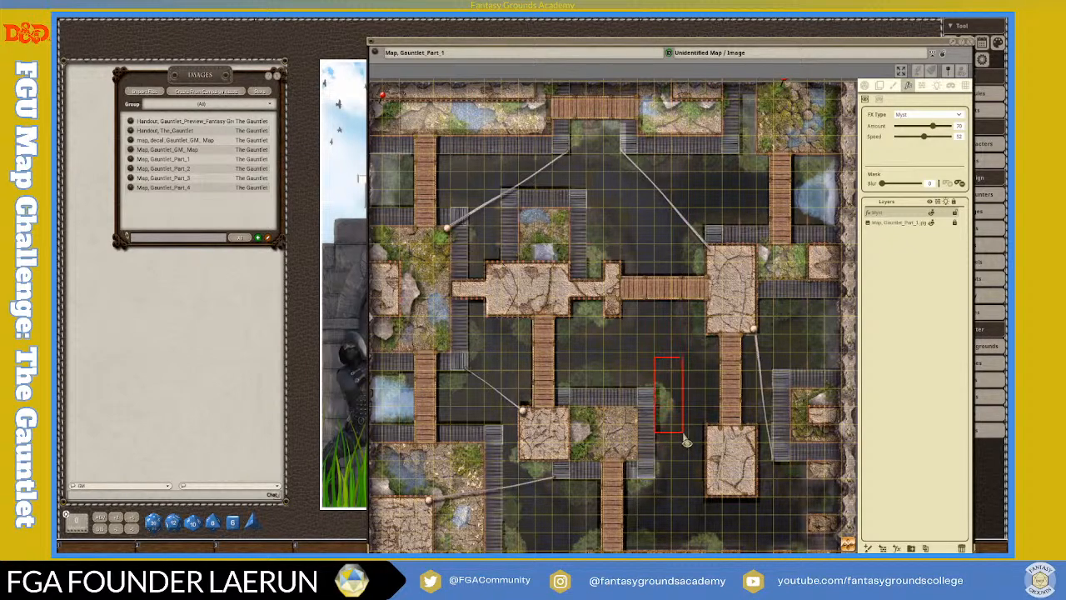
pyautogui.scroll(-2, 687, 445)
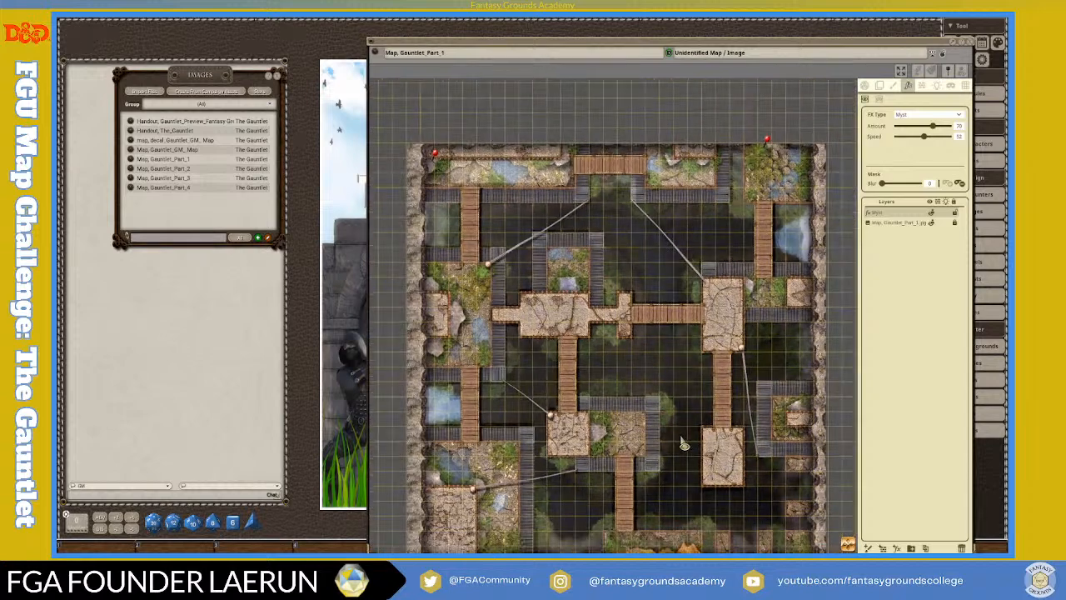
pyautogui.scroll(2, 618, 445)
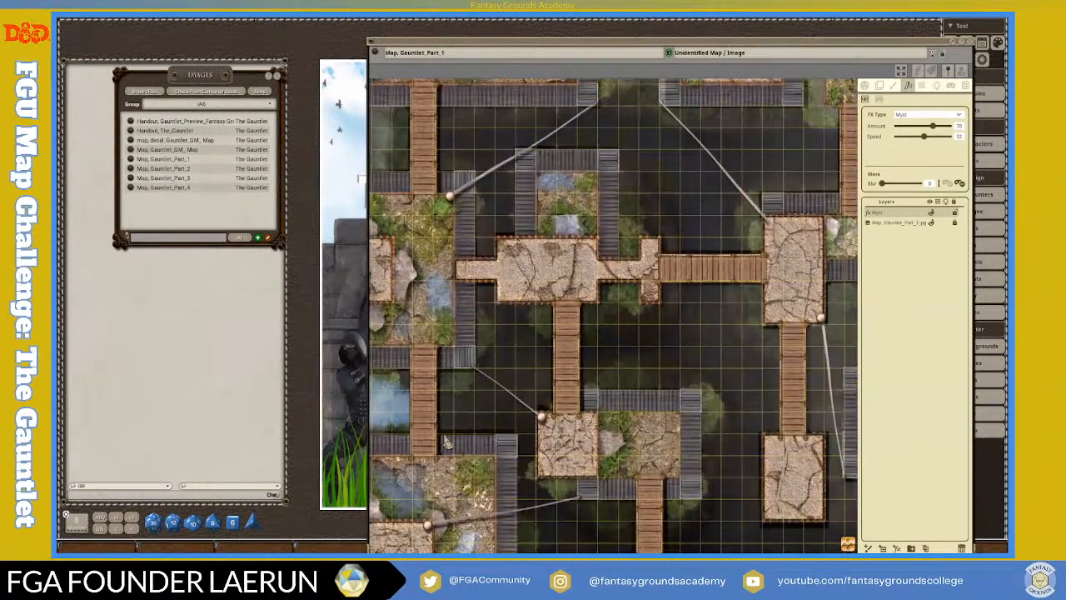
pyautogui.moveTo(441, 405); pyautogui.dragTo(516, 434)
pyautogui.scroll(1, 375, 373)
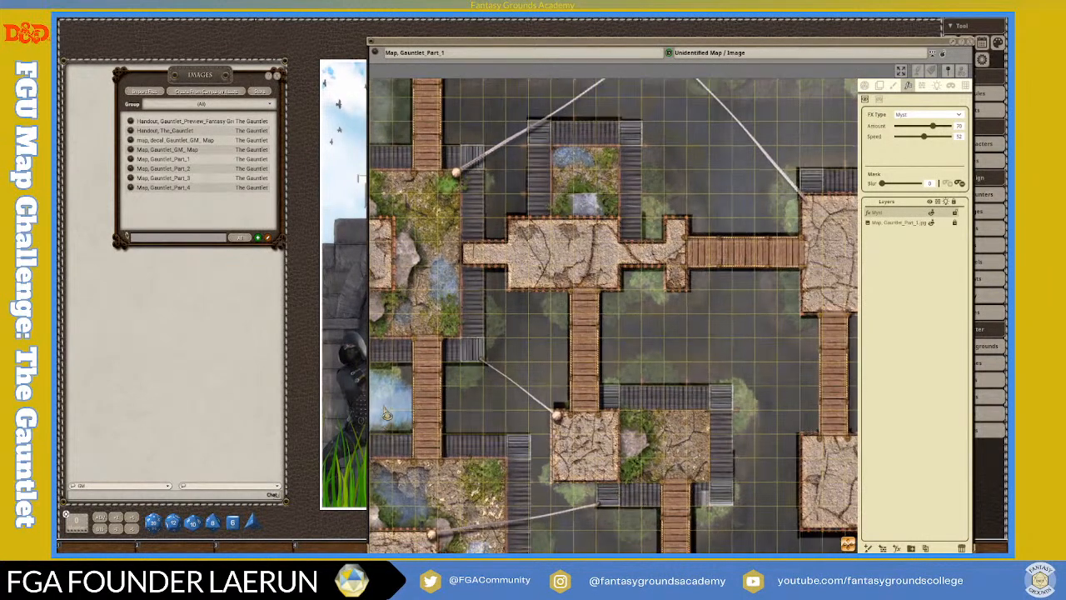
pyautogui.moveTo(389, 380); pyautogui.dragTo(413, 442)
pyautogui.scroll(-3, 393, 399)
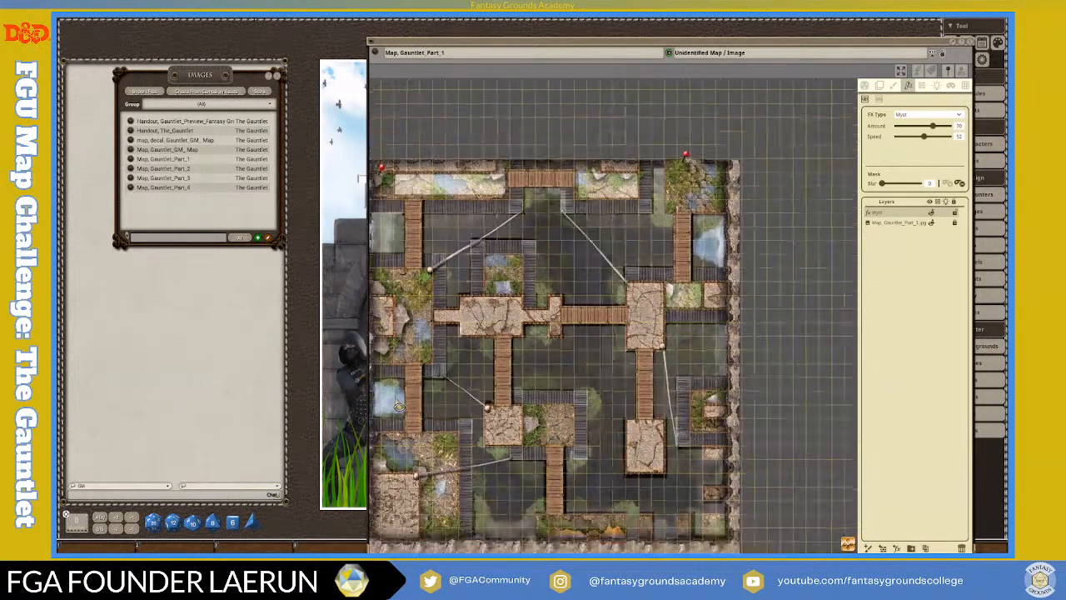
# Edit the Myst mask over the northwest alcove beside the bridge and check the surrounding mask edges up close.
pyautogui.scroll(3, 389, 237)
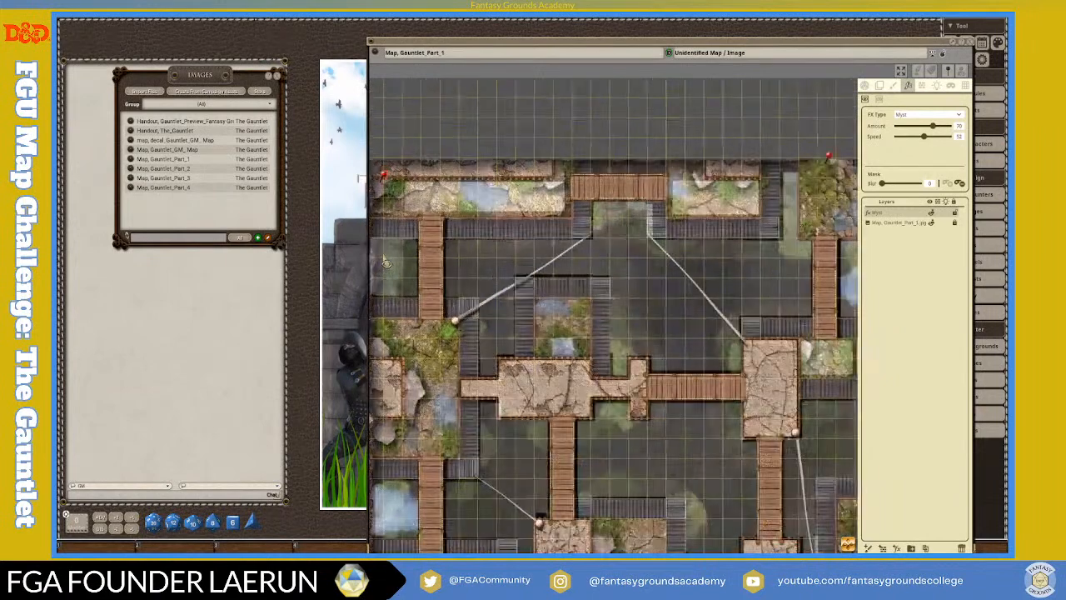
pyautogui.moveTo(388, 233); pyautogui.dragTo(422, 306)
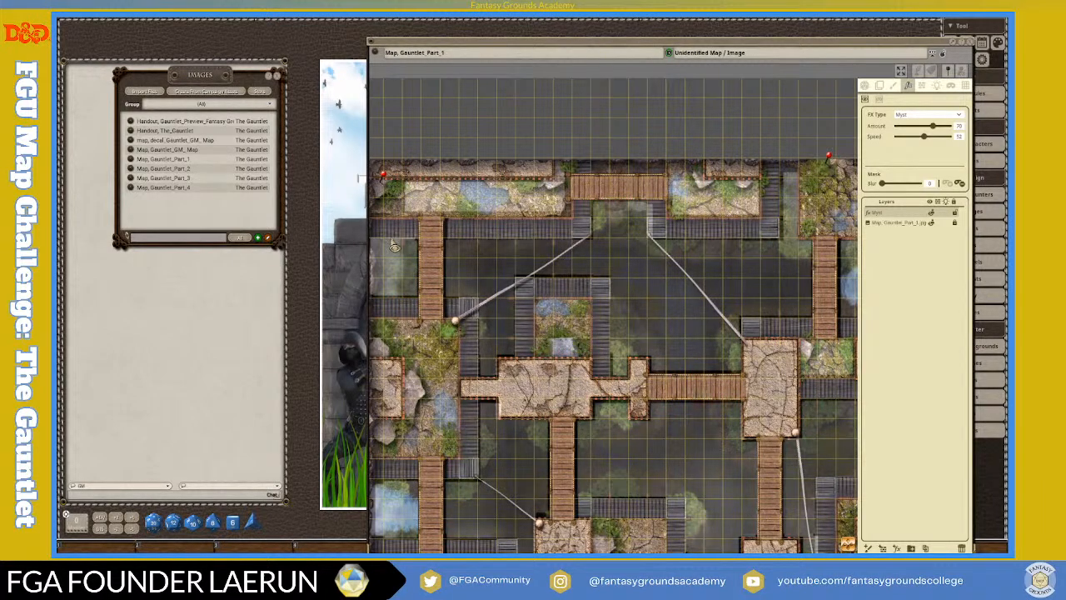
pyautogui.moveTo(390, 239); pyautogui.dragTo(420, 302)
pyautogui.scroll(-3, 418, 387)
pyautogui.scroll(3, 438, 439)
pyautogui.scroll(5, 467, 392)
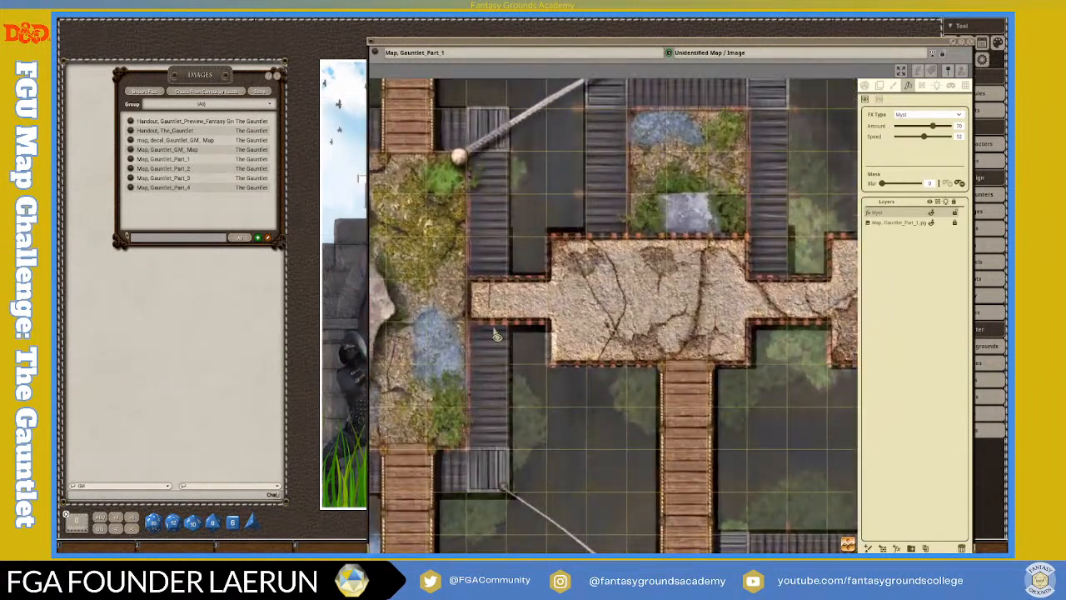
pyautogui.scroll(-3, 493, 346)
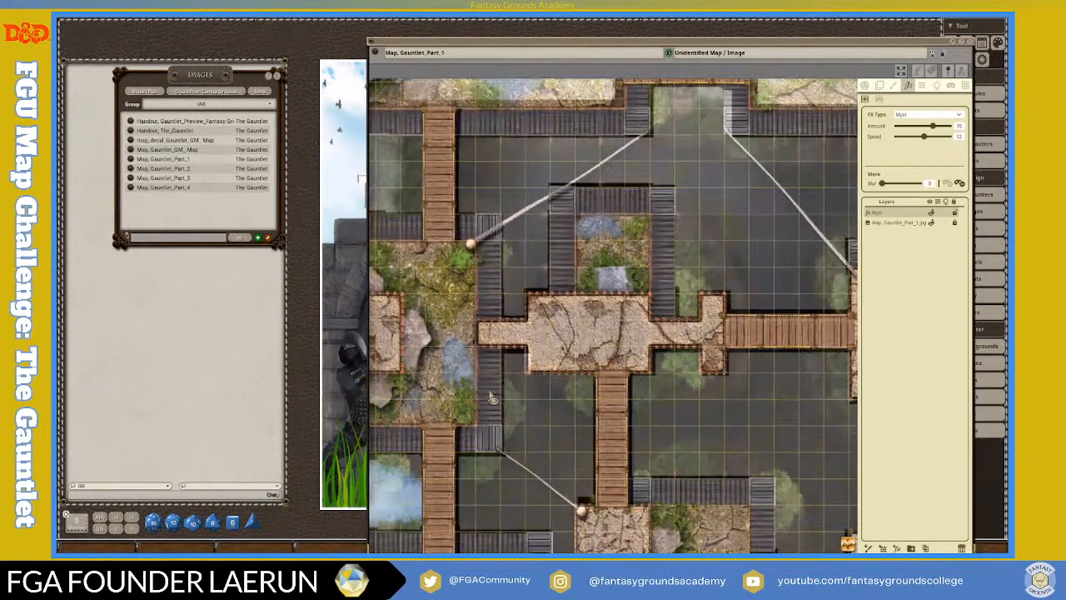
pyautogui.scroll(-3, 466, 450)
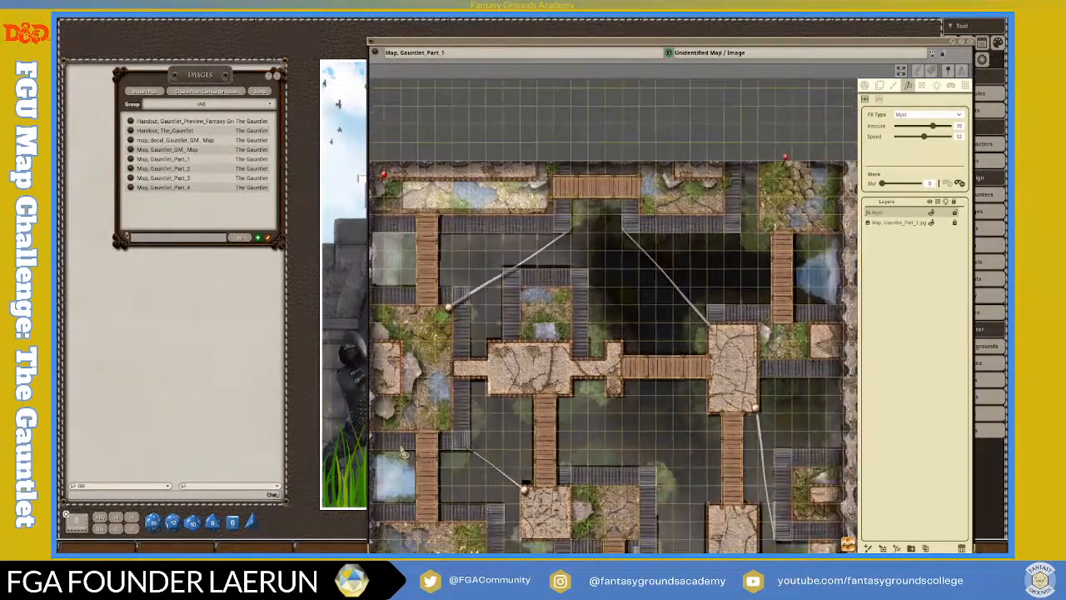
# Examine the Myst mask edges around the eastern platforms, the central walkways and the northwest alcove up close.
pyautogui.scroll(4, 618, 533)
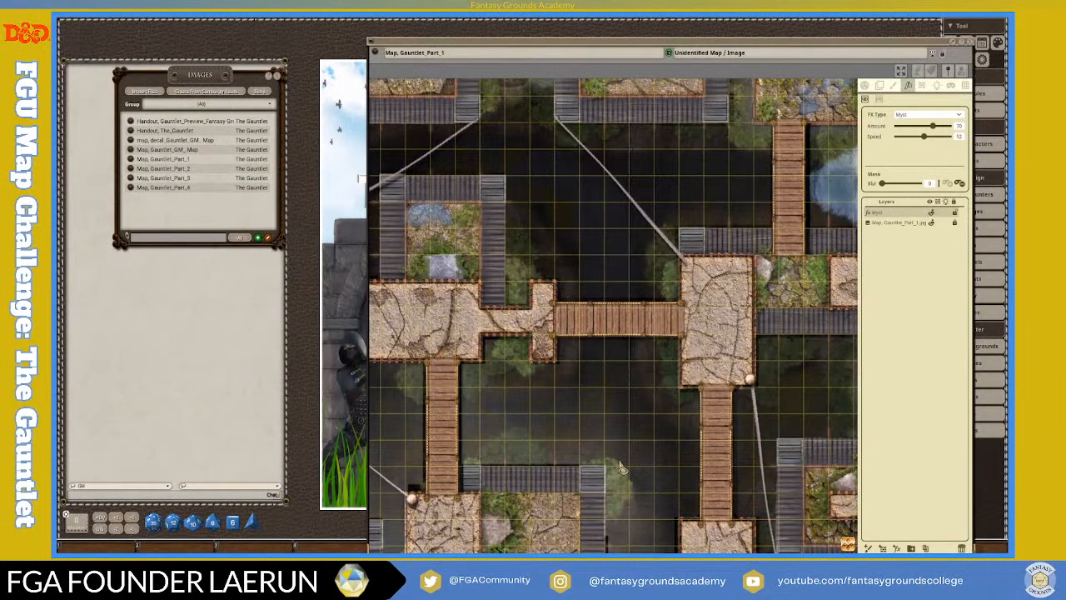
pyautogui.scroll(-3, 623, 469)
pyautogui.scroll(-1, 623, 469)
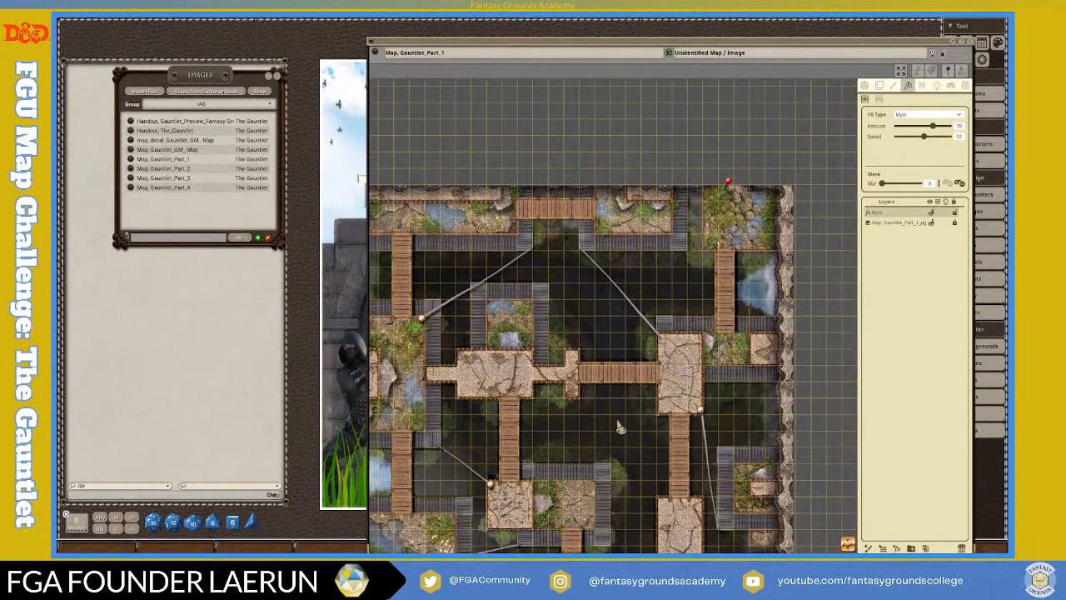
pyautogui.scroll(3, 734, 376)
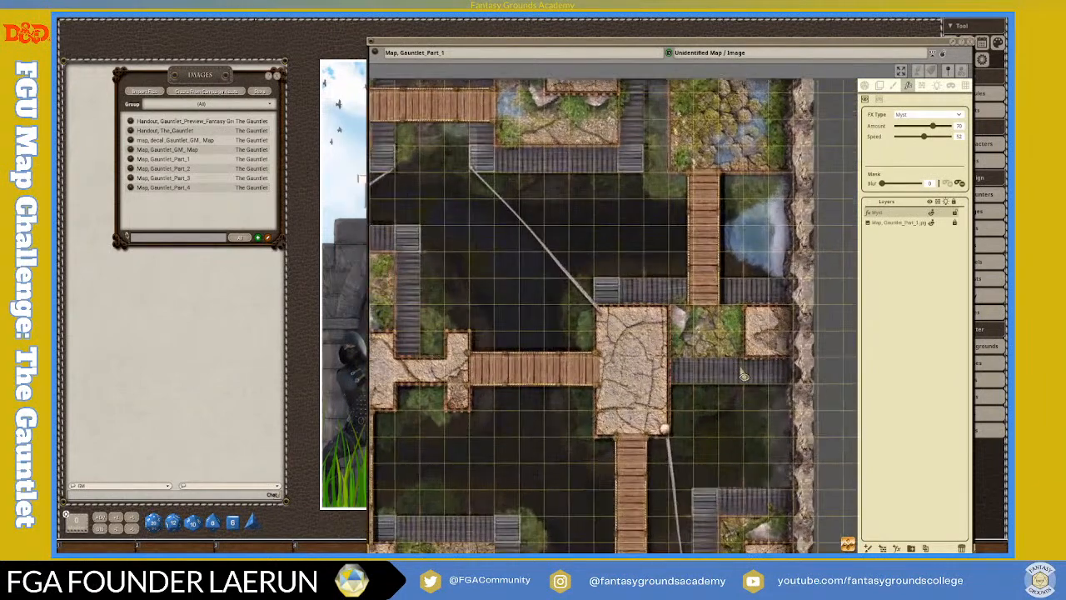
pyautogui.scroll(1, 742, 375)
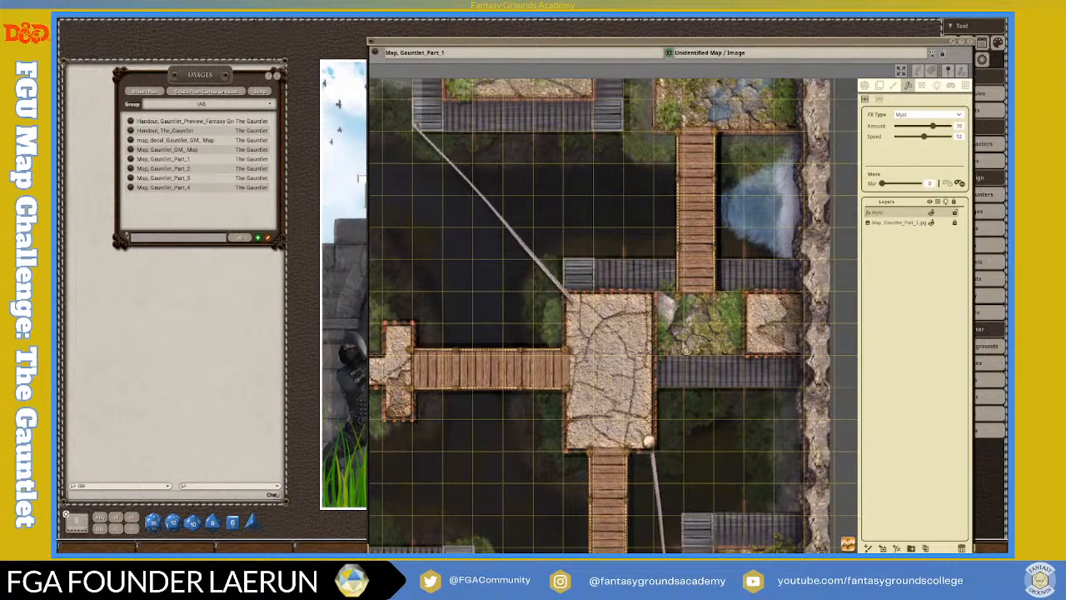
pyautogui.scroll(-6, 681, 343)
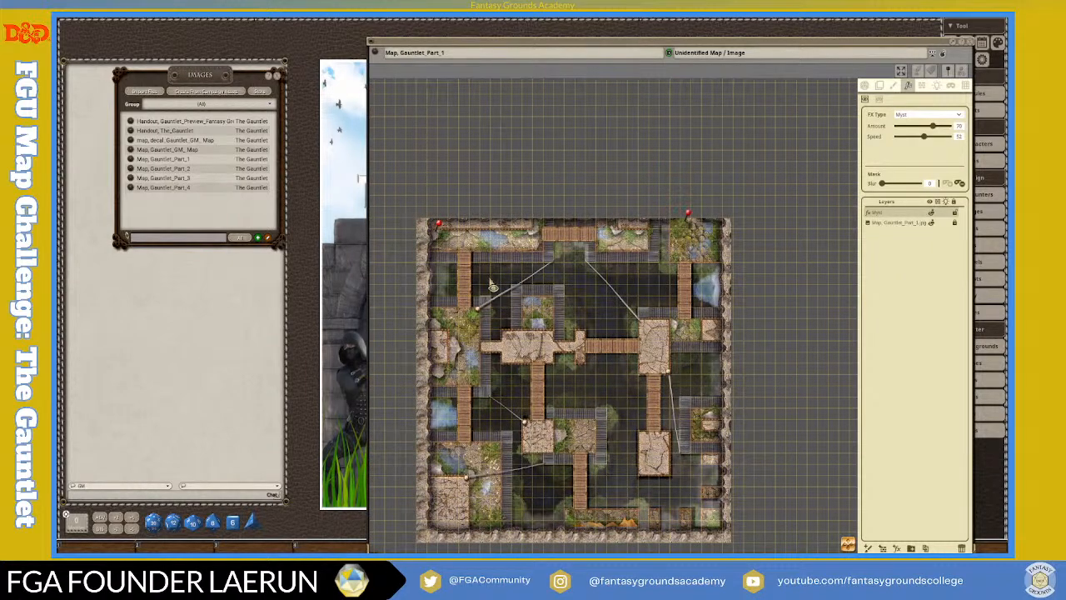
pyautogui.scroll(4, 478, 277)
pyautogui.scroll(4, 422, 279)
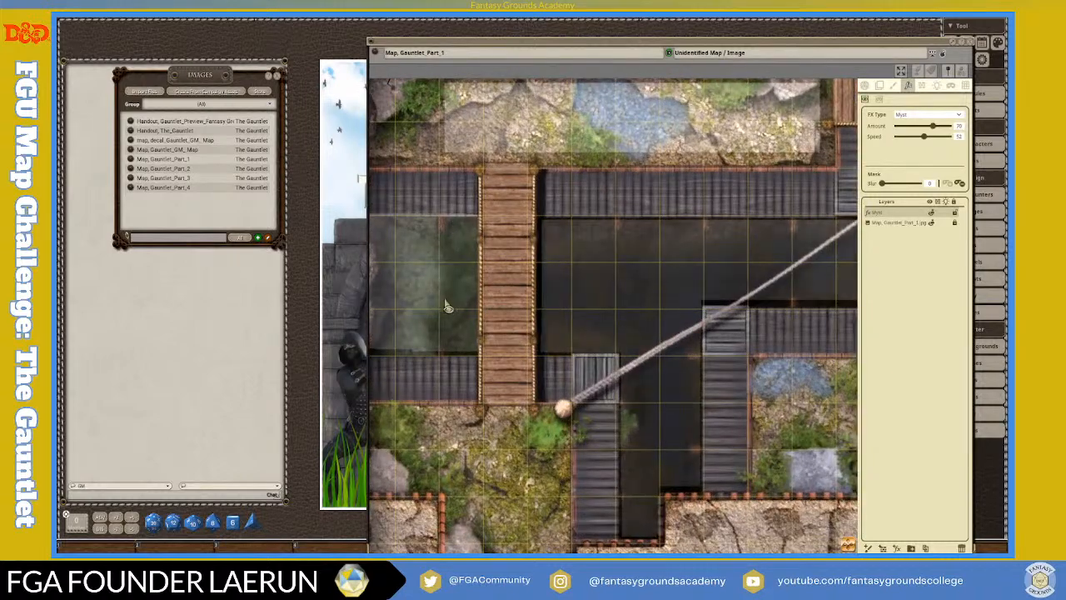
pyautogui.scroll(-3, 588, 279)
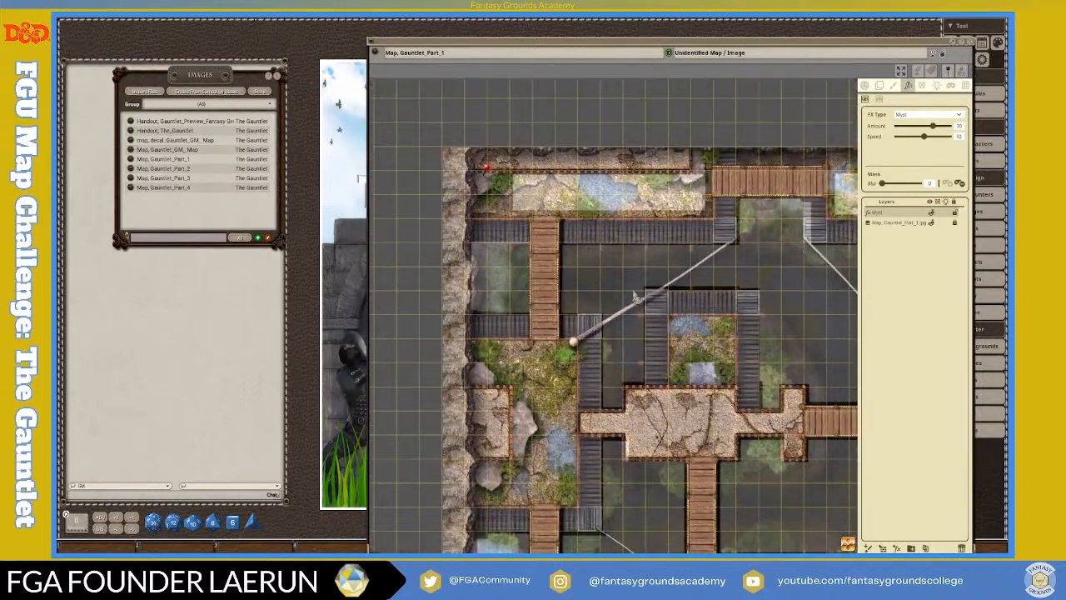
# Extend the Myst mask with rectangular areas over the channel between the northwestern platform and the central garden's western walkway.
pyautogui.scroll(1, 673, 300)
pyautogui.moveTo(634, 254)
pyautogui.mouseDown()
pyautogui.moveTo(681, 292)
pyautogui.moveTo(779, 300)
pyautogui.mouseUp()
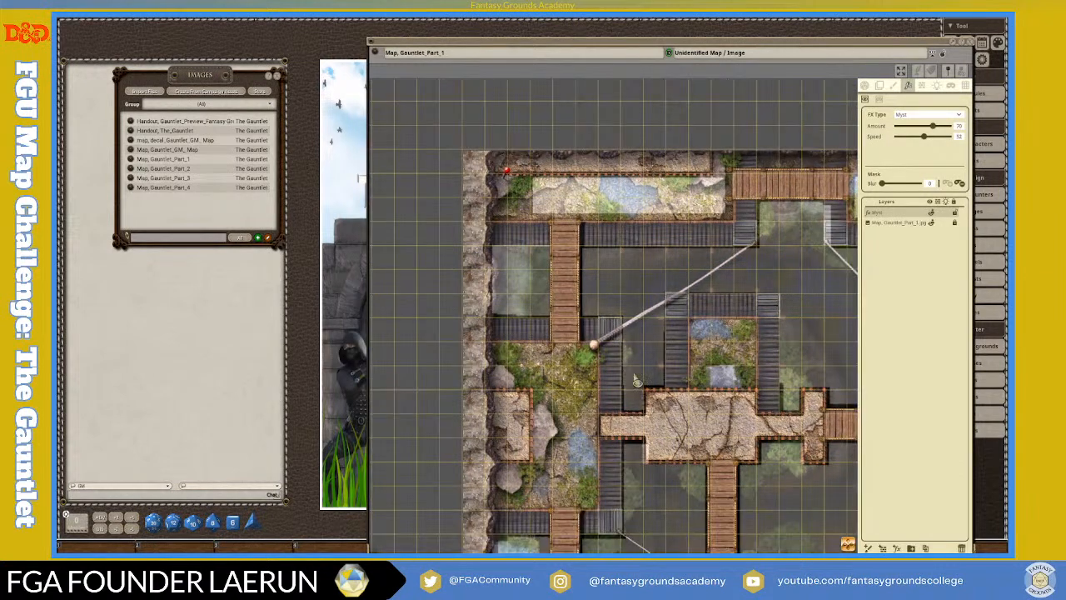
pyautogui.scroll(2, 637, 382)
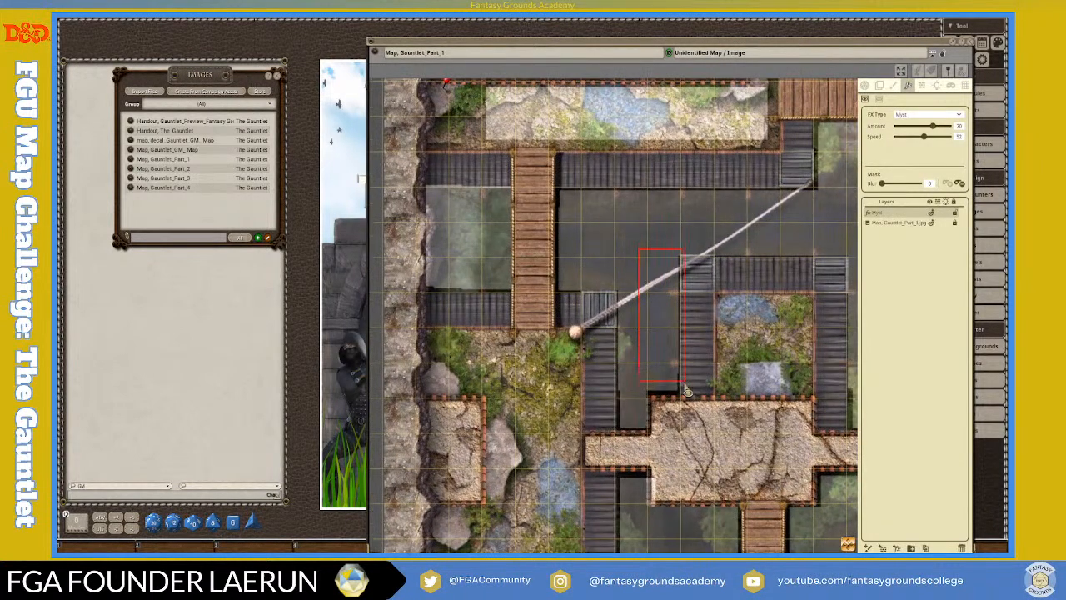
pyautogui.moveTo(681, 393); pyautogui.dragTo(650, 439)
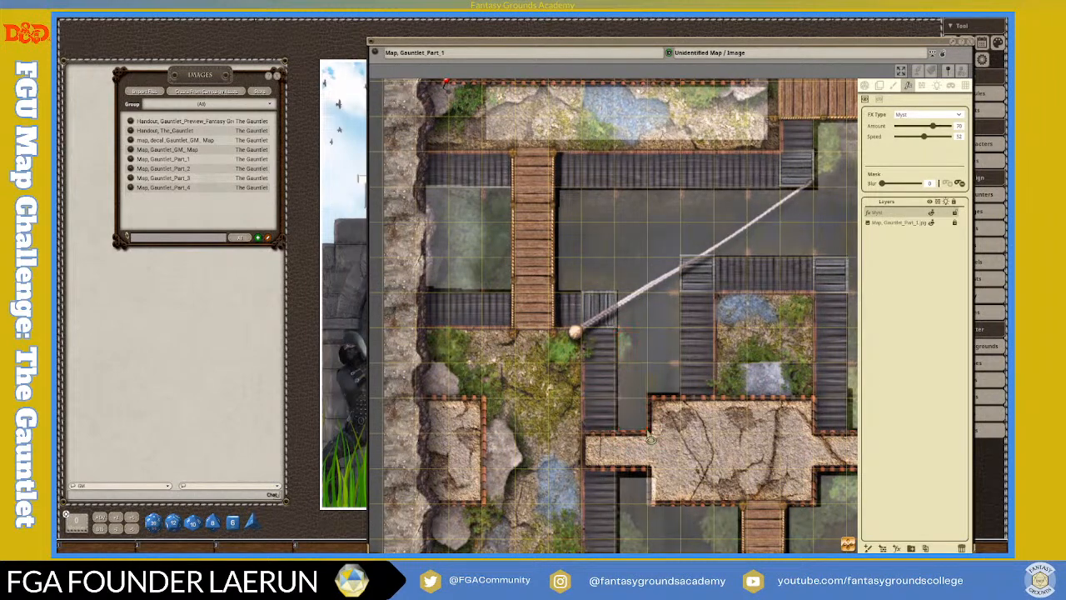
pyautogui.moveTo(651, 324); pyautogui.dragTo(682, 402)
pyautogui.scroll(-5, 691, 409)
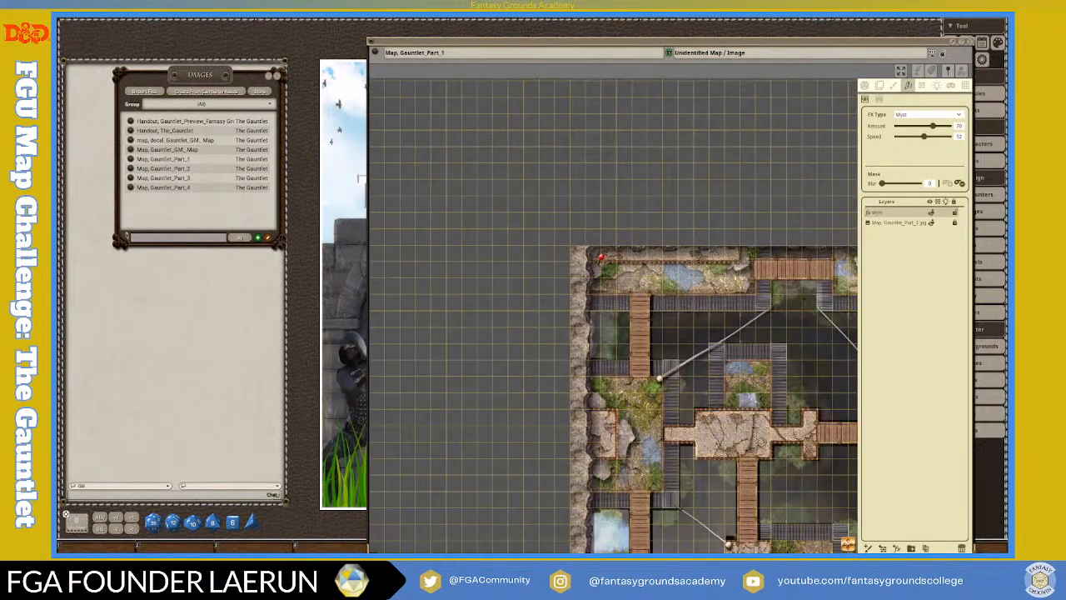
# Extend the Myst mask with a rectangular area south of the central platform, along the east side of its bridge.
pyautogui.moveTo(848, 513); pyautogui.dragTo(810, 494)
pyautogui.scroll(5, 585, 325)
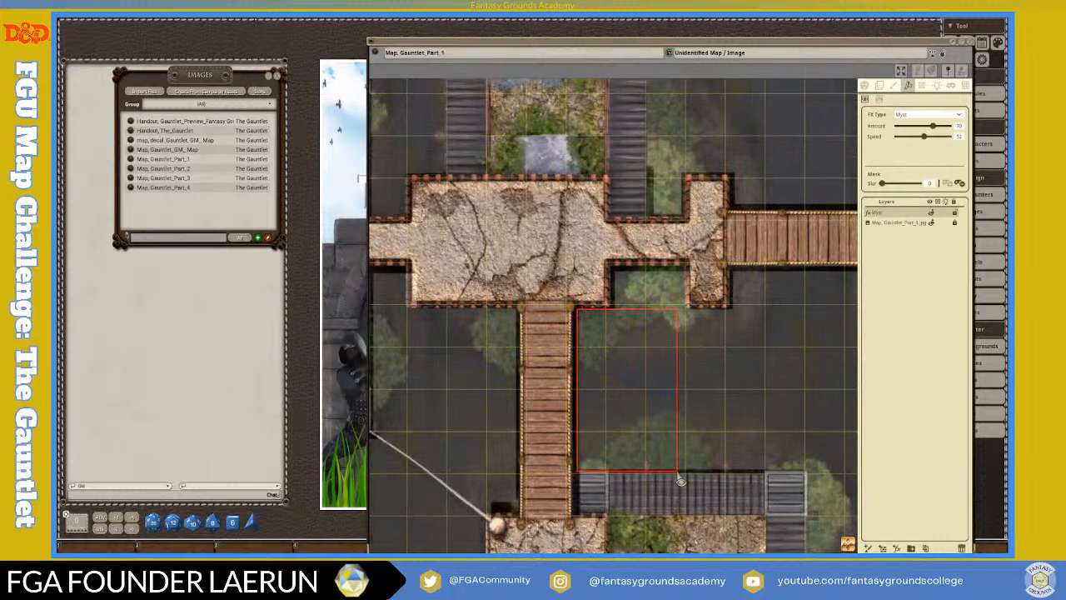
pyautogui.scroll(-5, 637, 408)
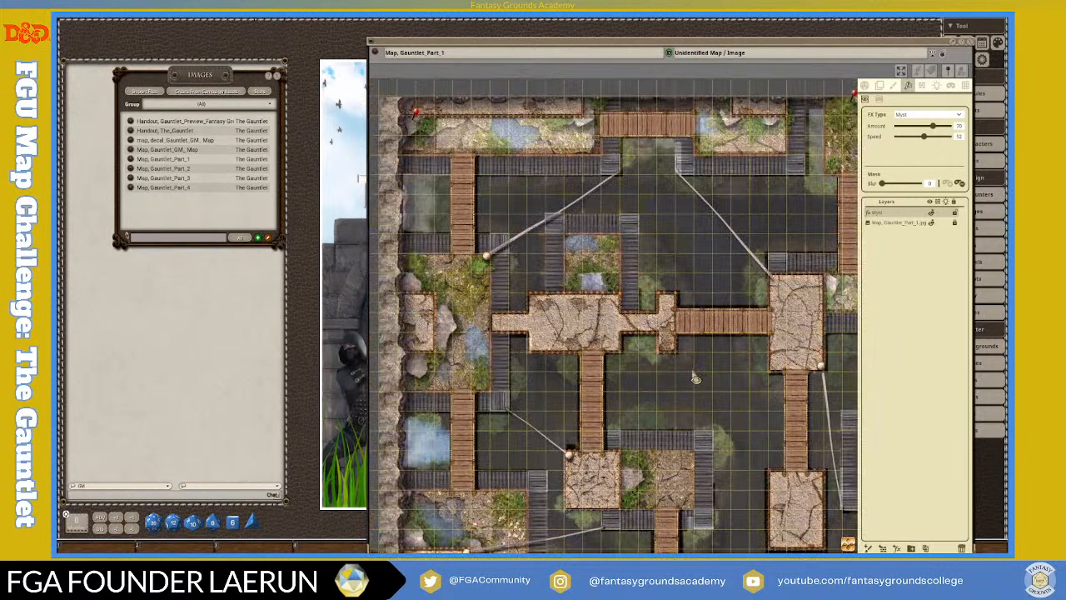
pyautogui.scroll(1, 695, 358)
pyautogui.scroll(-1, 696, 358)
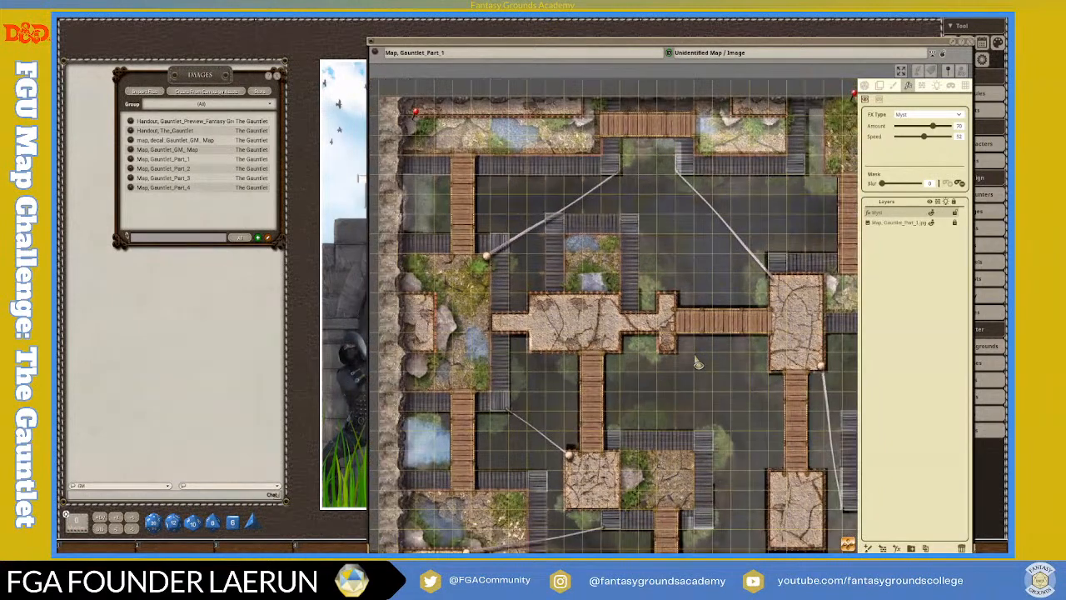
# Examine the Myst coverage over the northern and central channels, both close up and with the whole map in view.
pyautogui.scroll(4, 499, 342)
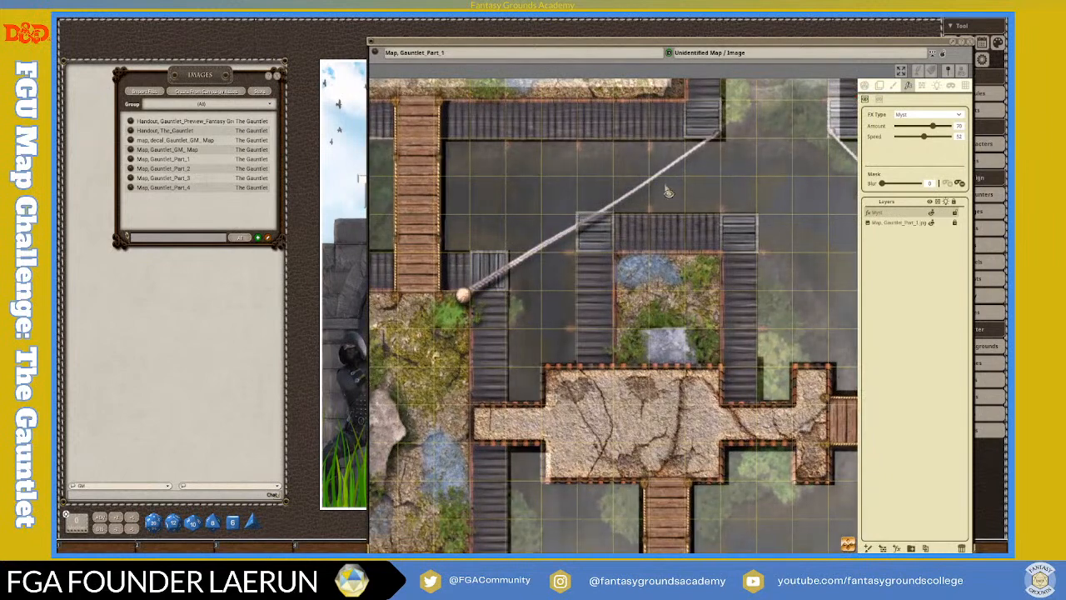
pyautogui.scroll(-5, 517, 285)
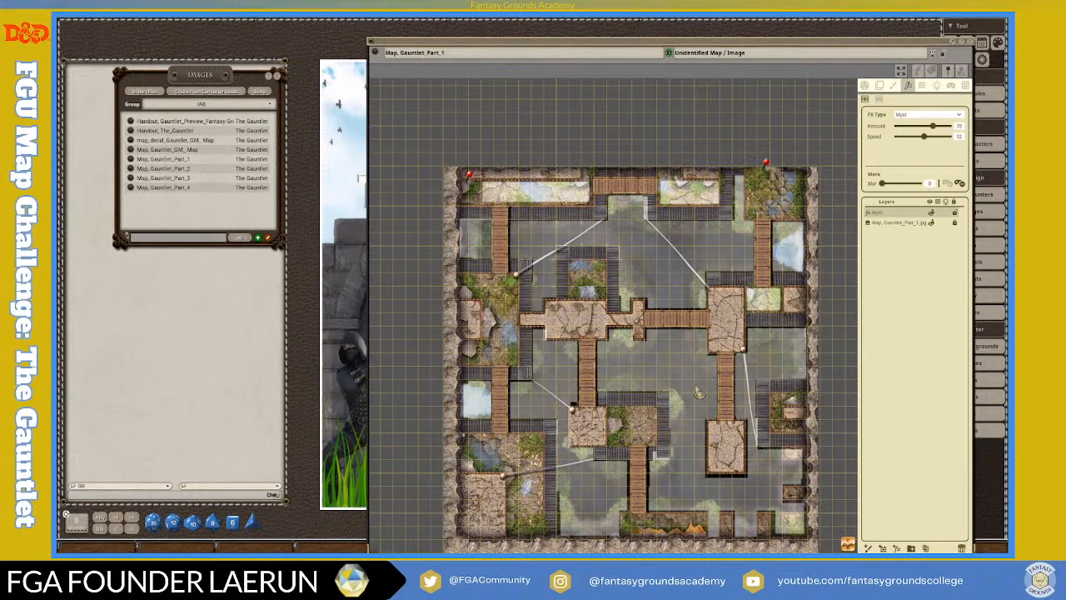
pyautogui.scroll(-2, 699, 393)
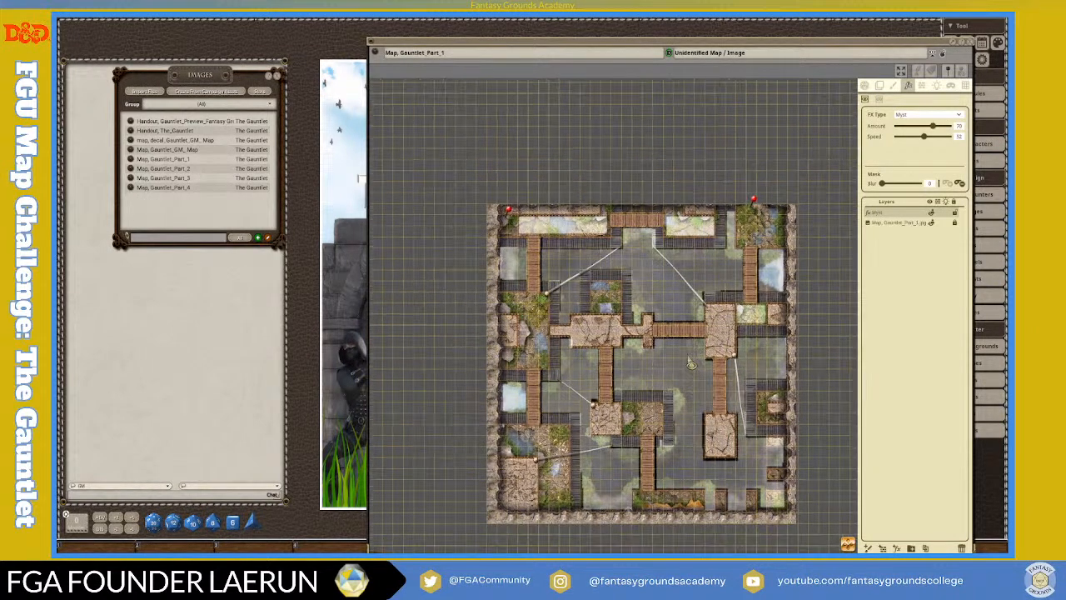
pyautogui.scroll(1, 690, 364)
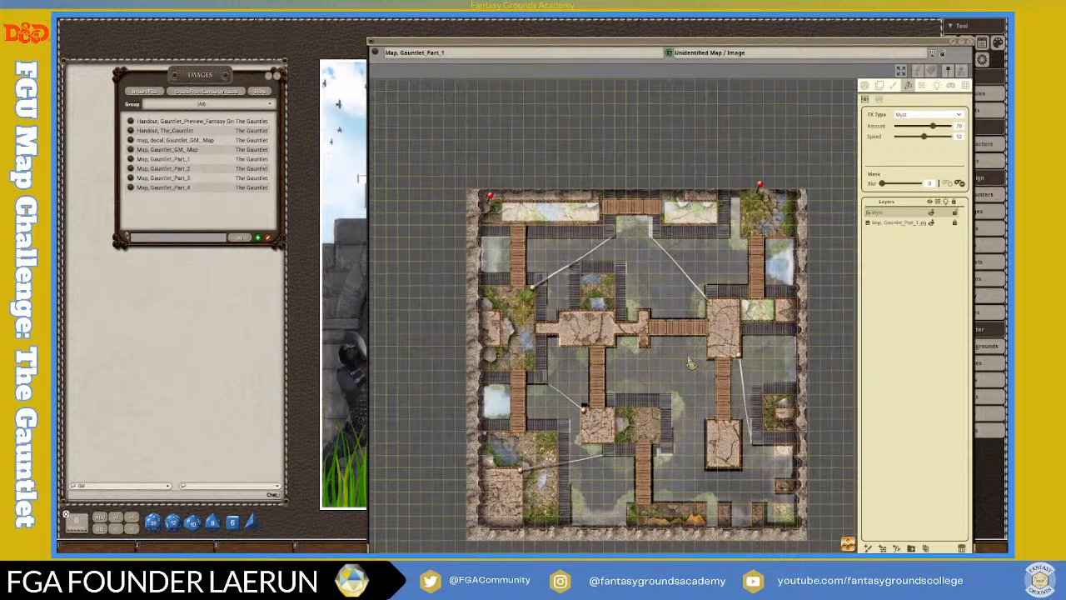
pyautogui.scroll(4, 595, 280)
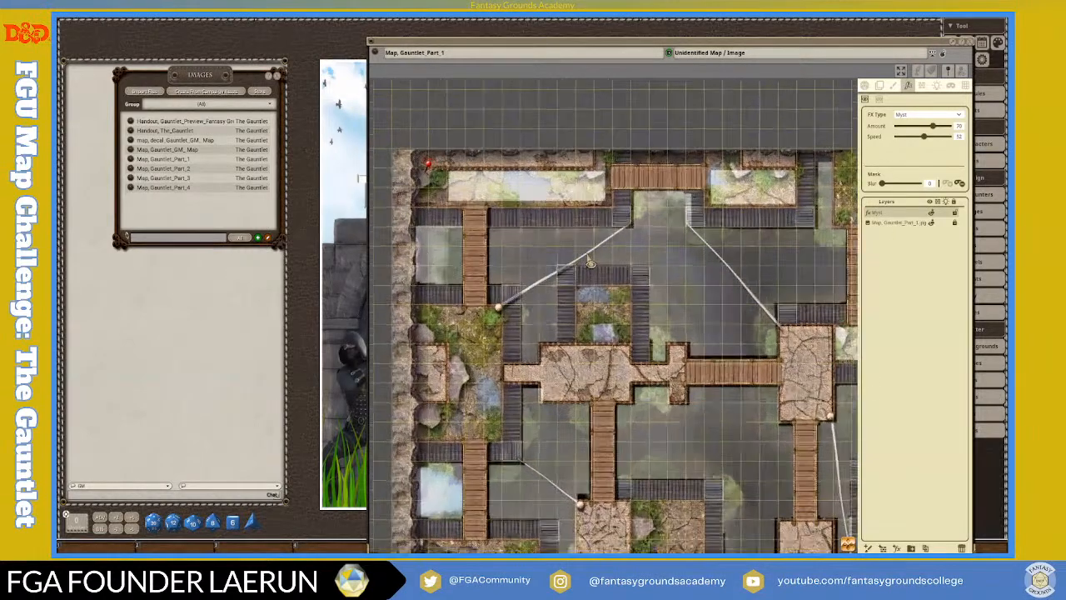
pyautogui.scroll(-3, 571, 262)
pyautogui.scroll(4, 473, 315)
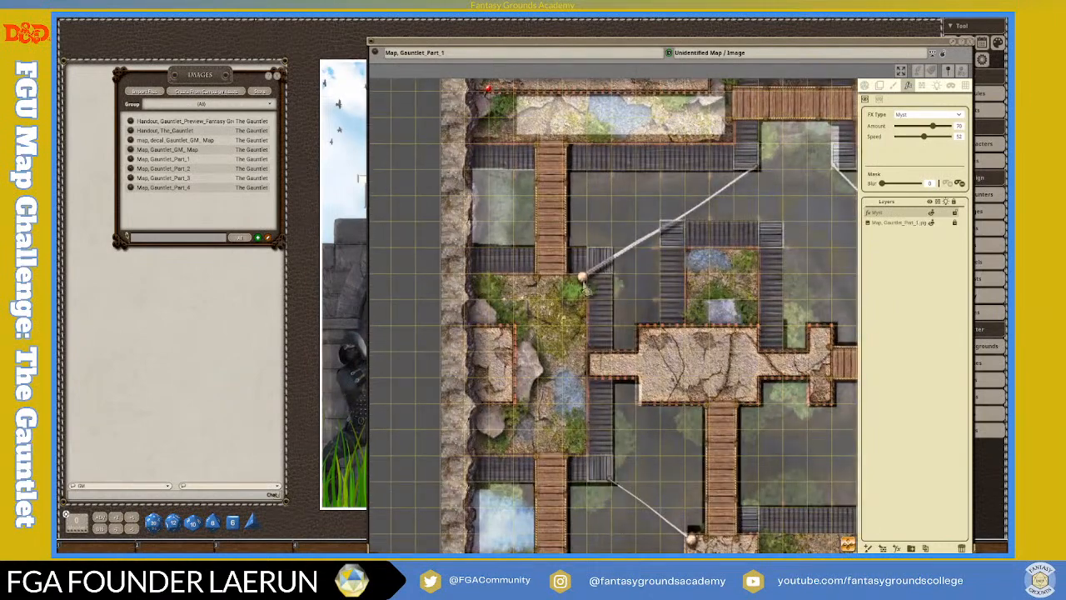
pyautogui.scroll(-3, 574, 449)
pyautogui.scroll(-2, 574, 448)
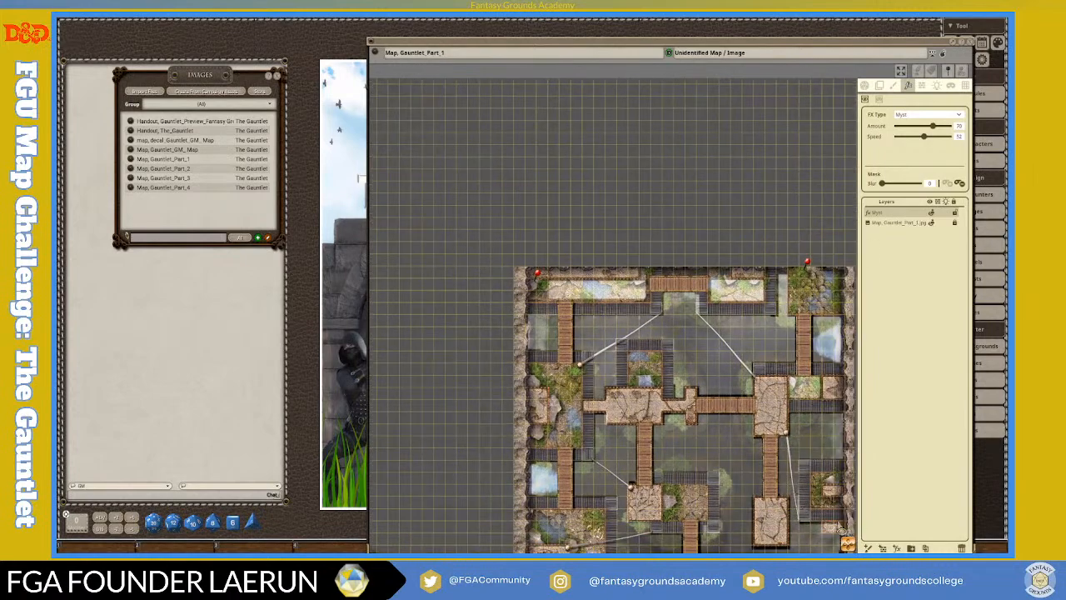
# Examine the Myst coverage around the southwestern platform, the western pool and the channels in the map's southern half.
pyautogui.moveTo(851, 551); pyautogui.dragTo(775, 373)
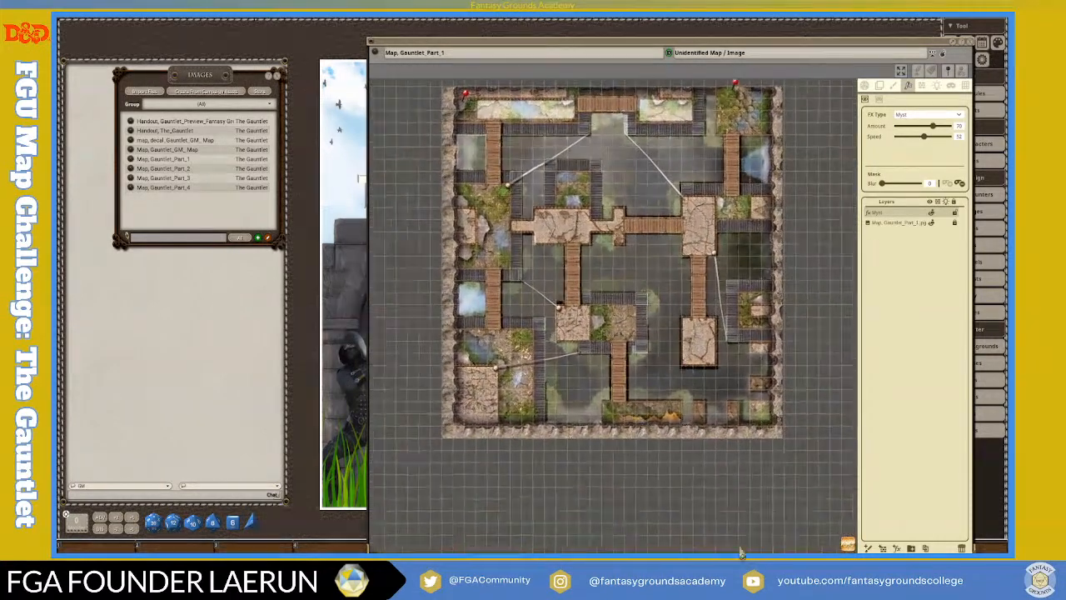
pyautogui.scroll(2, 483, 359)
pyautogui.scroll(2, 483, 359)
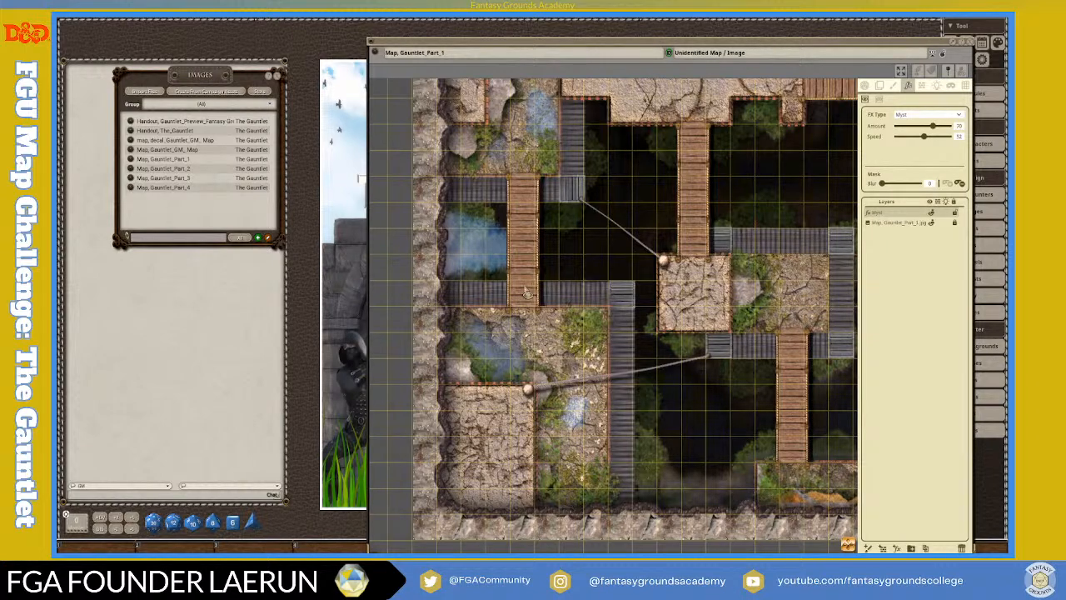
pyautogui.scroll(3, 526, 295)
pyautogui.scroll(-2, 531, 285)
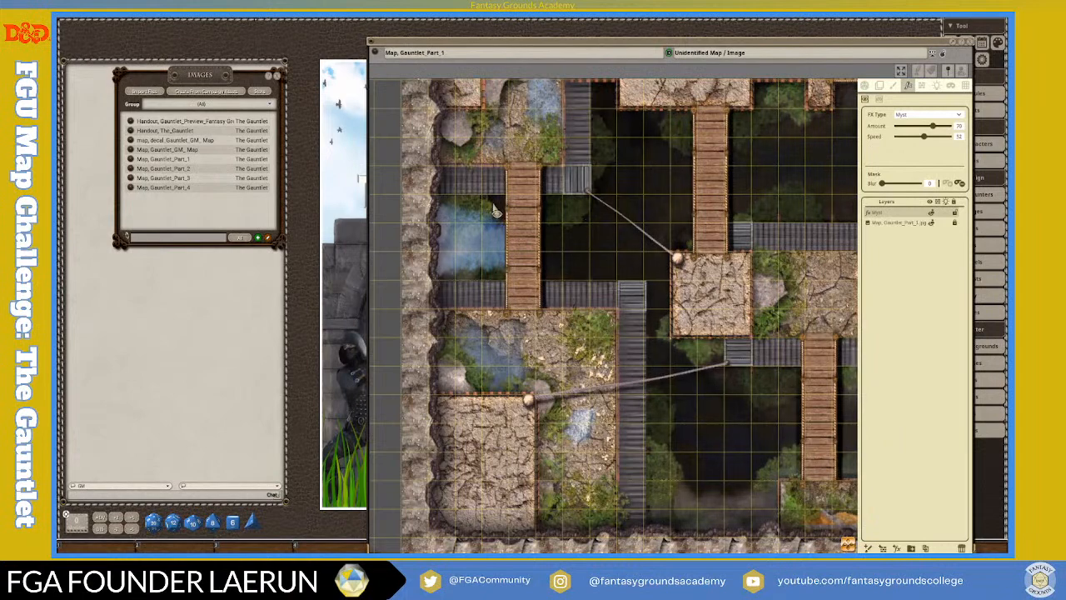
pyautogui.scroll(-1, 496, 213)
pyautogui.scroll(-1, 616, 187)
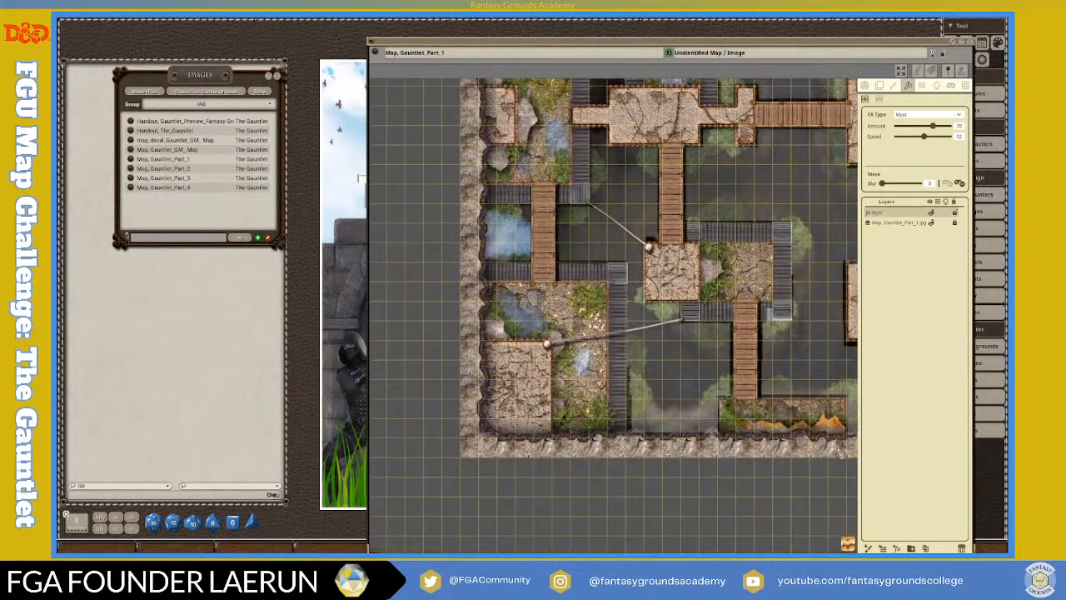
pyautogui.moveTo(848, 547); pyautogui.dragTo(929, 509)
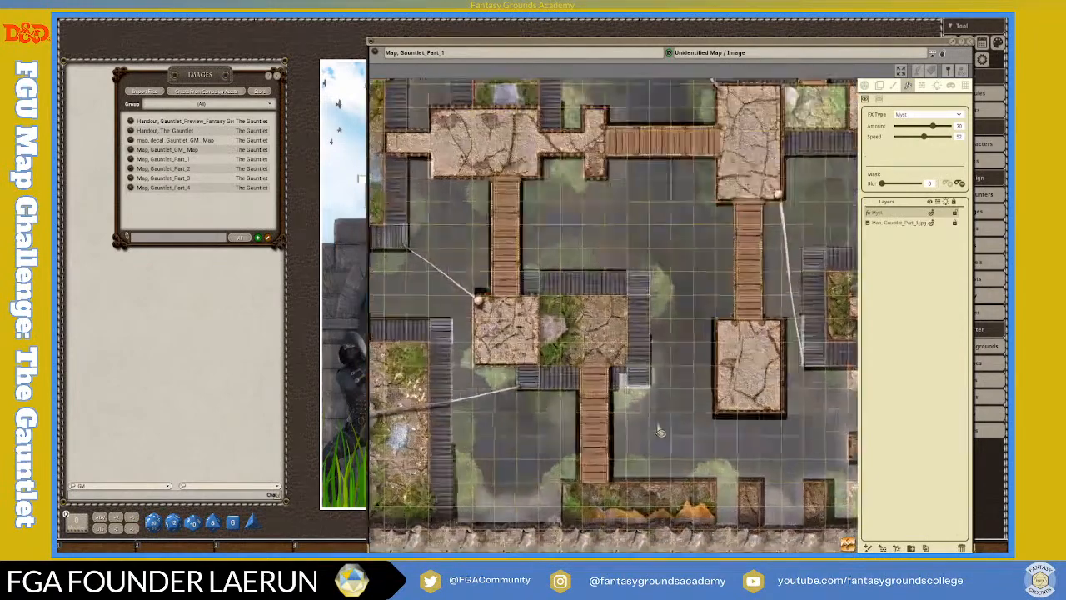
# Remove the stray Myst patch from the short walkway section just east of the southern bridge.
pyautogui.scroll(-3, 650, 177)
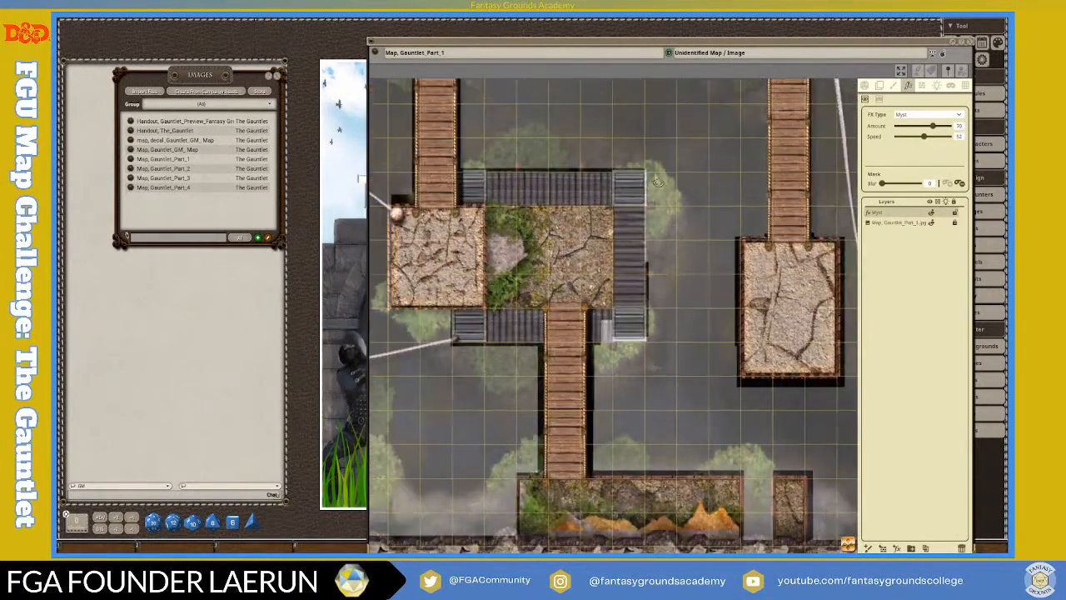
pyautogui.scroll(2, 583, 170)
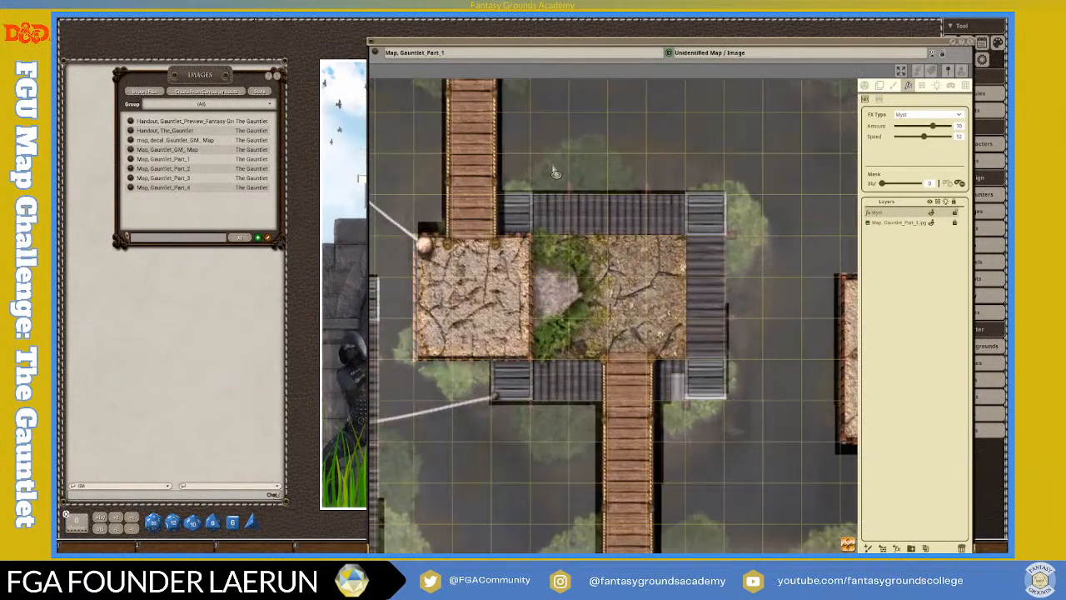
pyautogui.scroll(-2, 564, 164)
pyautogui.scroll(-2, 575, 111)
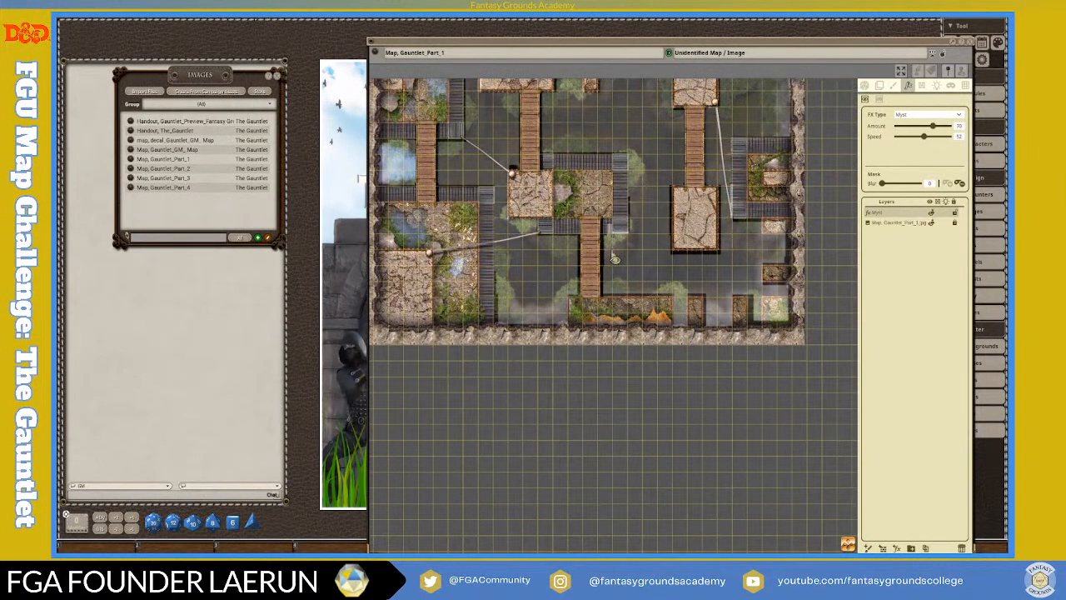
pyautogui.scroll(5, 616, 258)
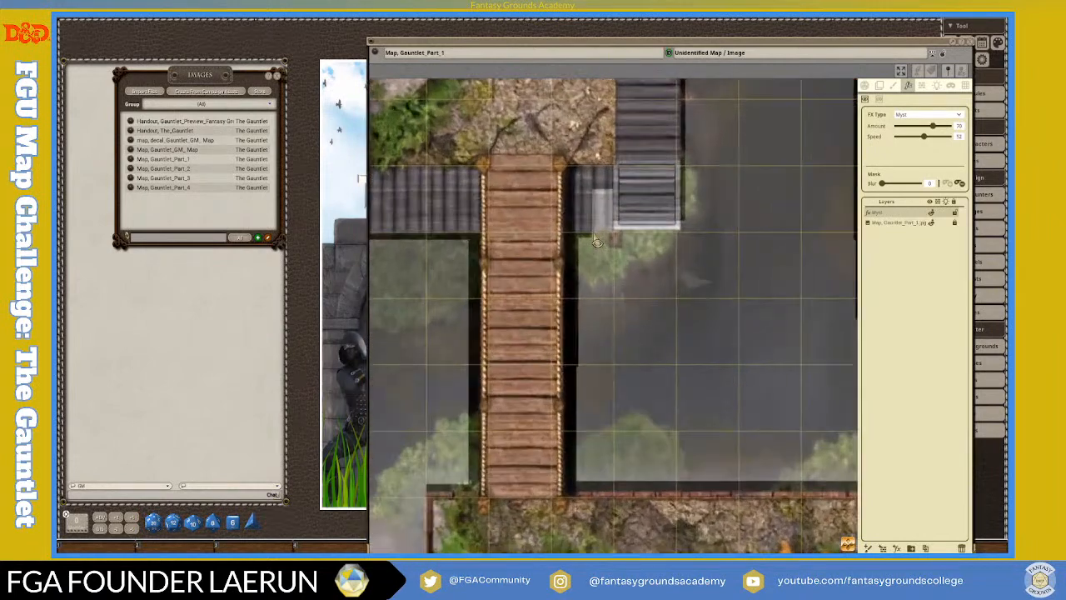
pyautogui.scroll(2, 597, 242)
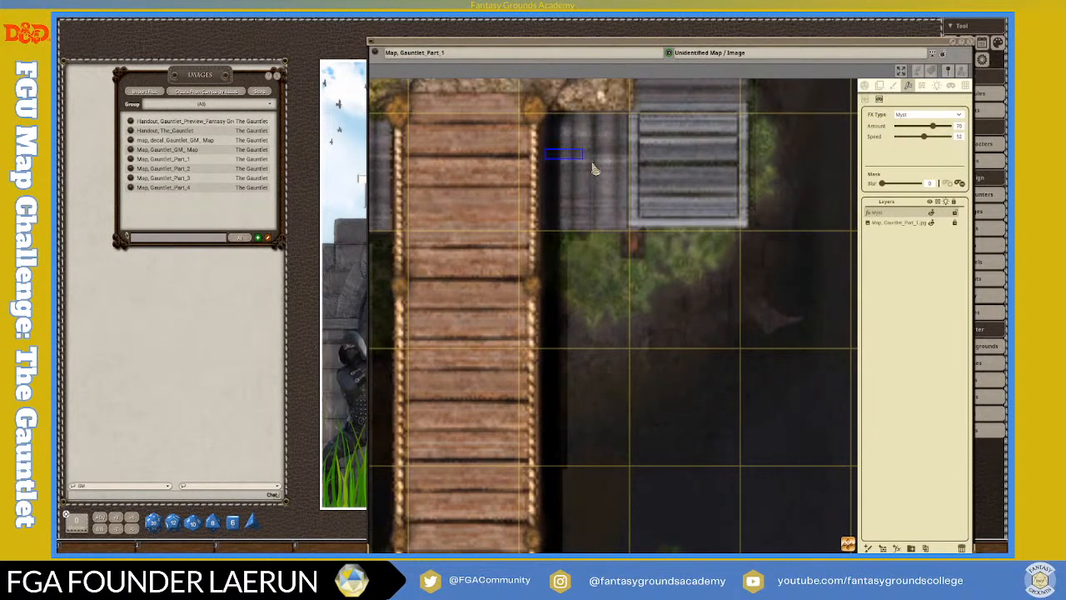
pyautogui.moveTo(750, 237); pyautogui.dragTo(750, 237)
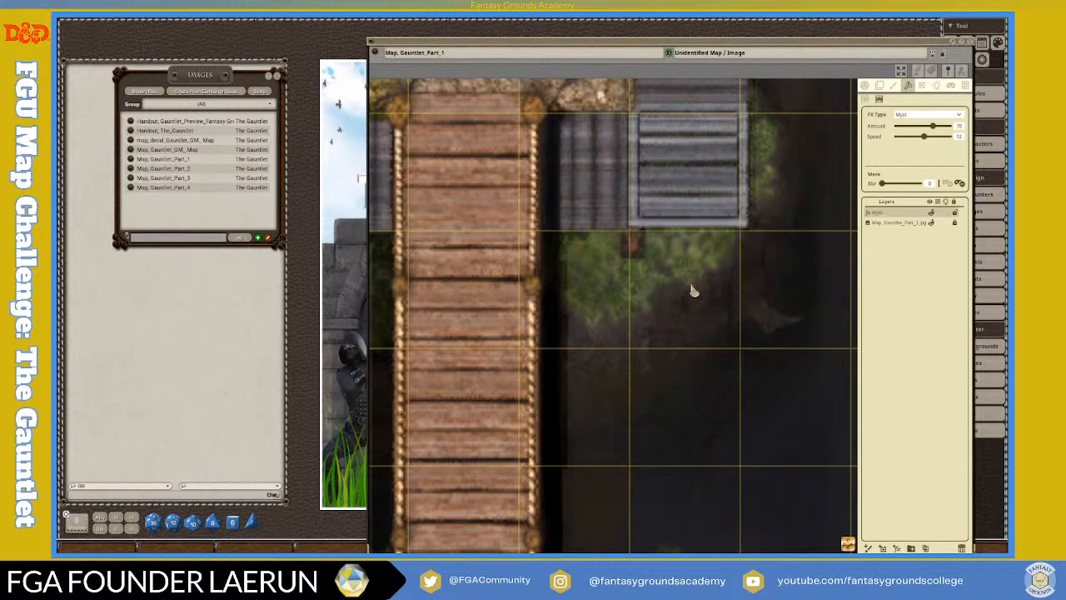
pyautogui.scroll(-3, 691, 296)
pyautogui.scroll(3, 528, 336)
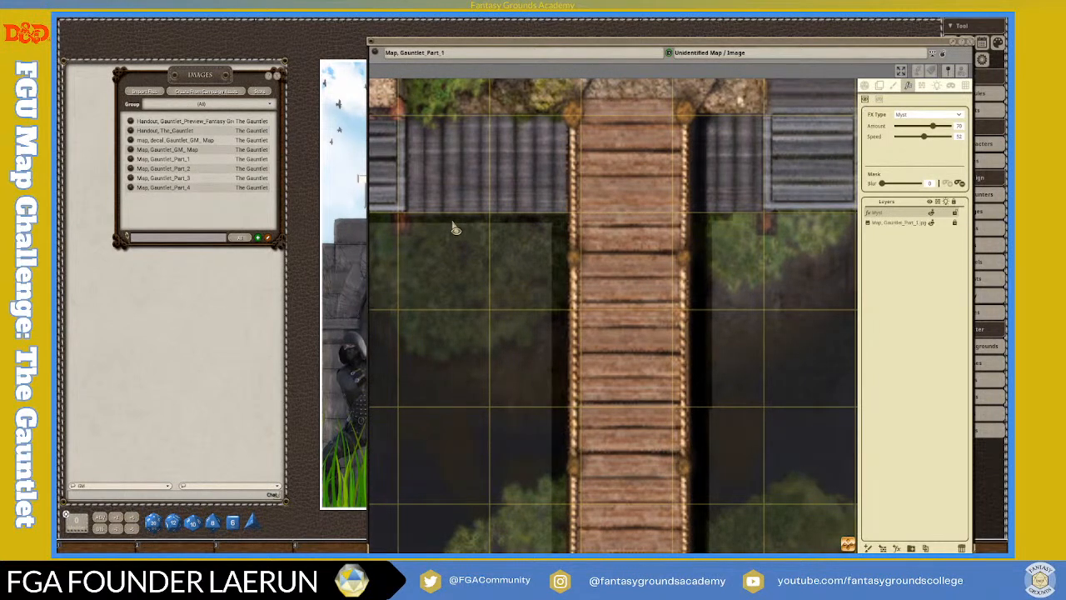
# Extend the Myst mask up to both sides of the southern bridge and along the north edge of the southern garden platform.
pyautogui.moveTo(452, 227); pyautogui.dragTo(567, 504)
pyautogui.scroll(-3, 533, 441)
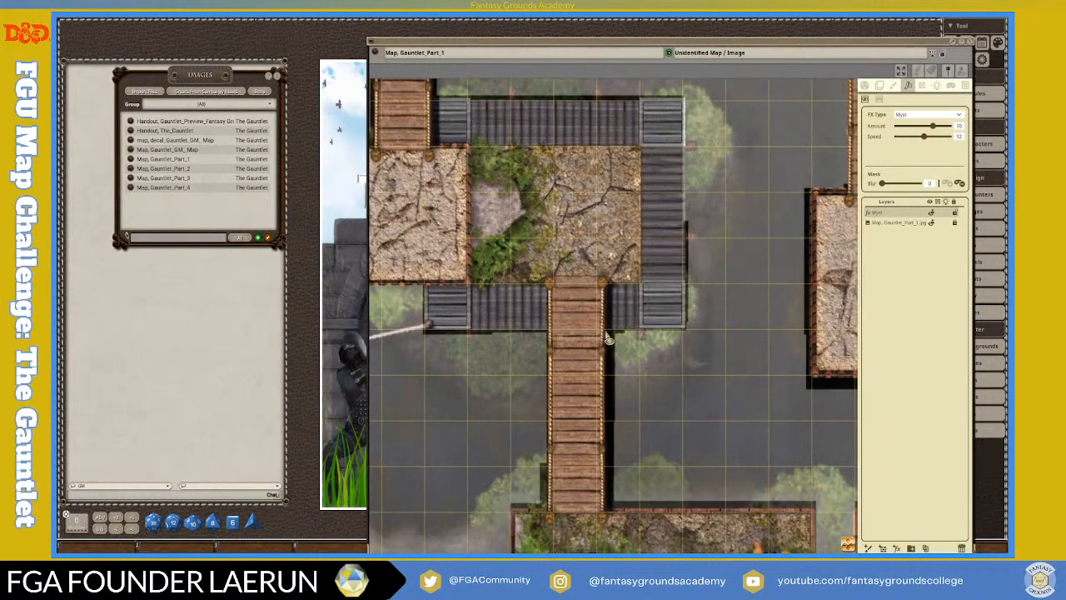
pyautogui.moveTo(631, 419); pyautogui.dragTo(659, 510)
pyautogui.moveTo(706, 460); pyautogui.dragTo(821, 515)
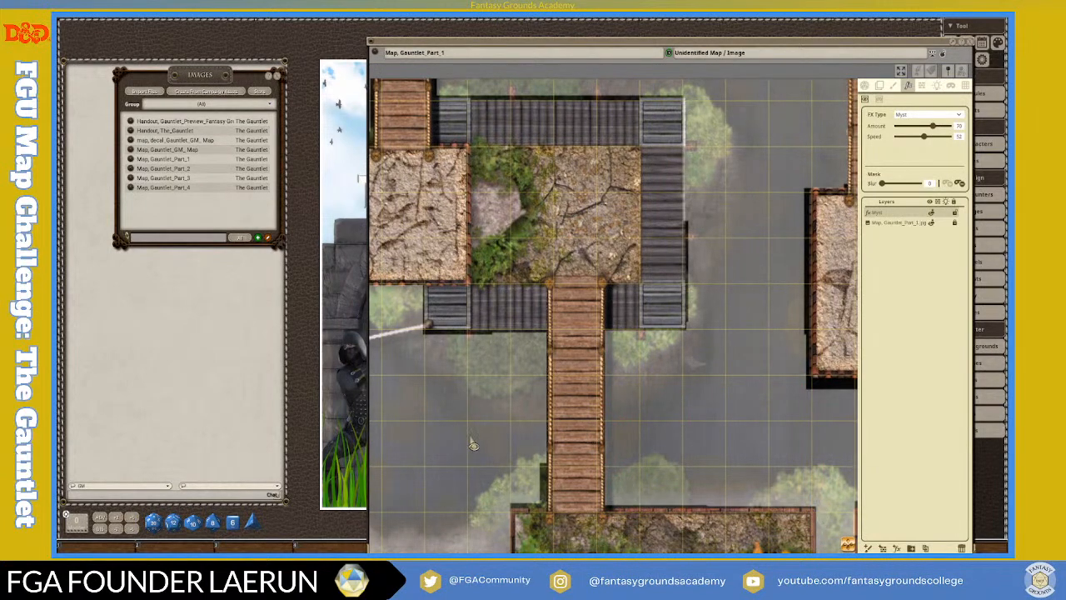
# Extend the Myst mask over the channel directly west of the southern bridge, up to the south edge of the central platform's walkway.
pyautogui.scroll(1, 426, 343)
pyautogui.moveTo(426, 342); pyautogui.dragTo(516, 447)
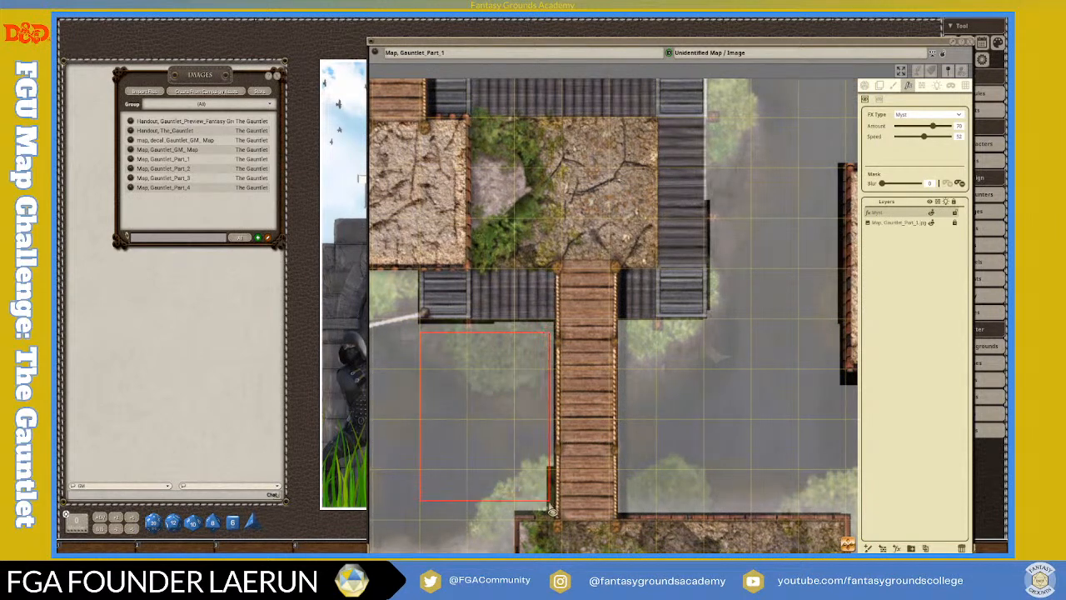
pyautogui.moveTo(558, 523); pyautogui.dragTo(558, 523)
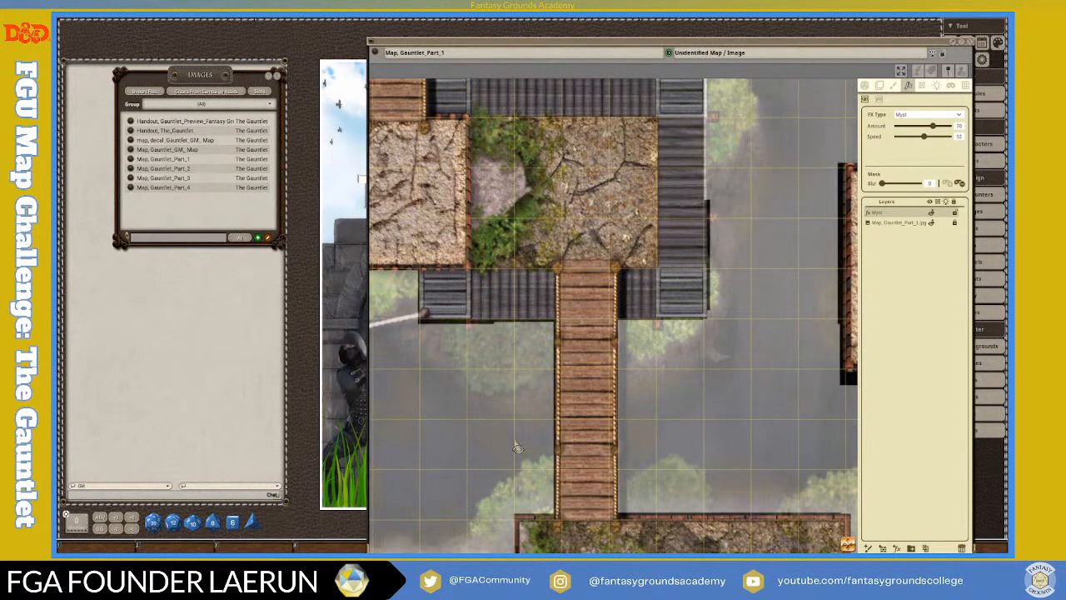
pyautogui.moveTo(421, 327); pyautogui.dragTo(555, 423)
pyautogui.scroll(-5, 555, 423)
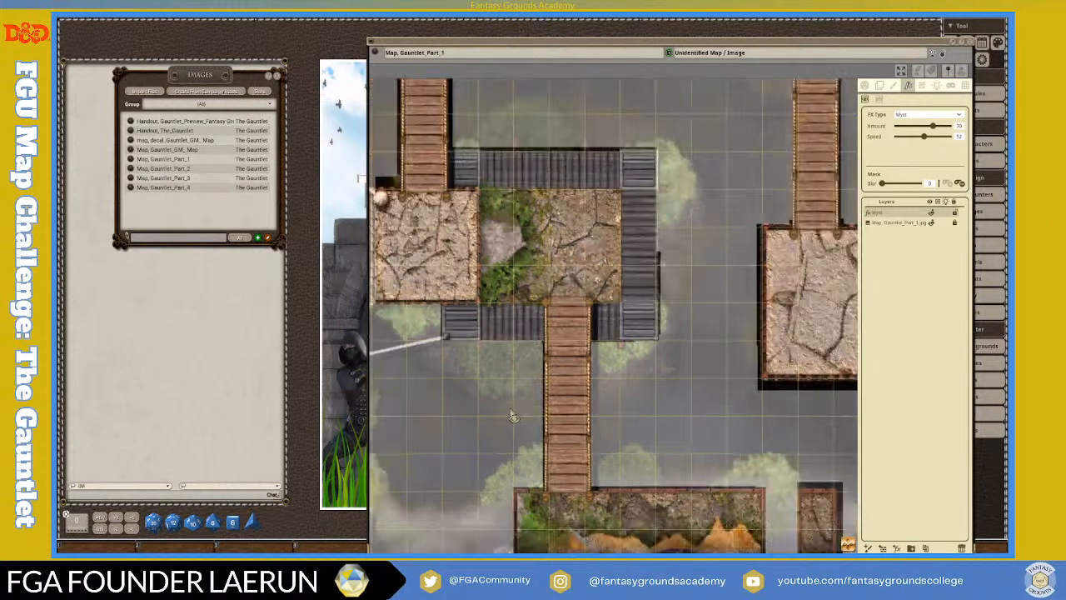
# Extend the Myst mask along the east edge of the wooden walkway around the central garden platform.
pyautogui.scroll(3, 603, 252)
pyautogui.moveTo(581, 254); pyautogui.dragTo(622, 403)
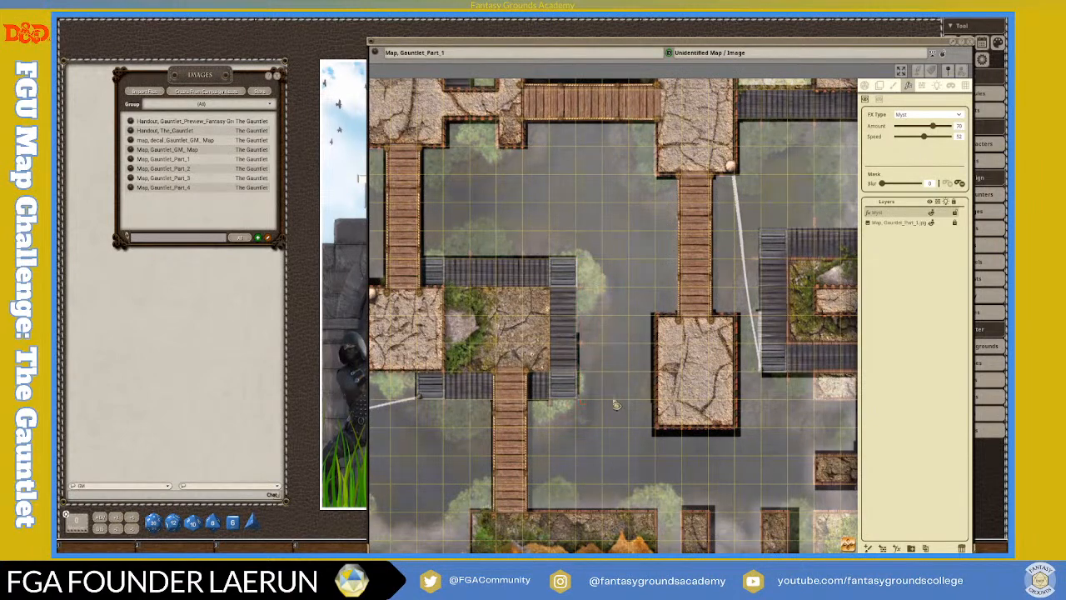
pyautogui.scroll(2, 623, 403)
pyautogui.moveTo(569, 214); pyautogui.dragTo(611, 409)
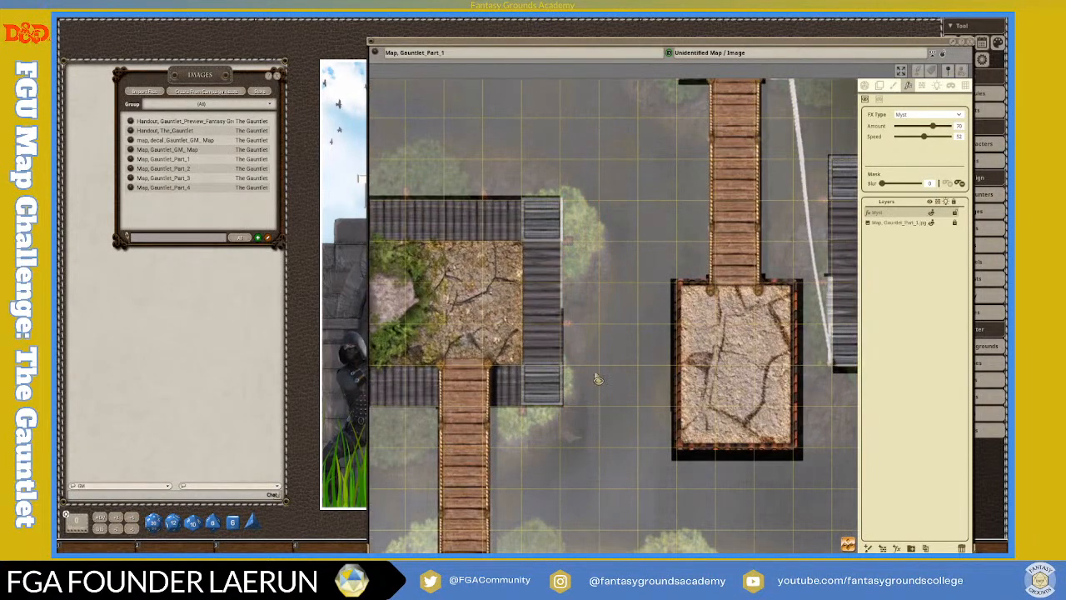
pyautogui.scroll(2, 575, 333)
pyautogui.scroll(-3, 555, 111)
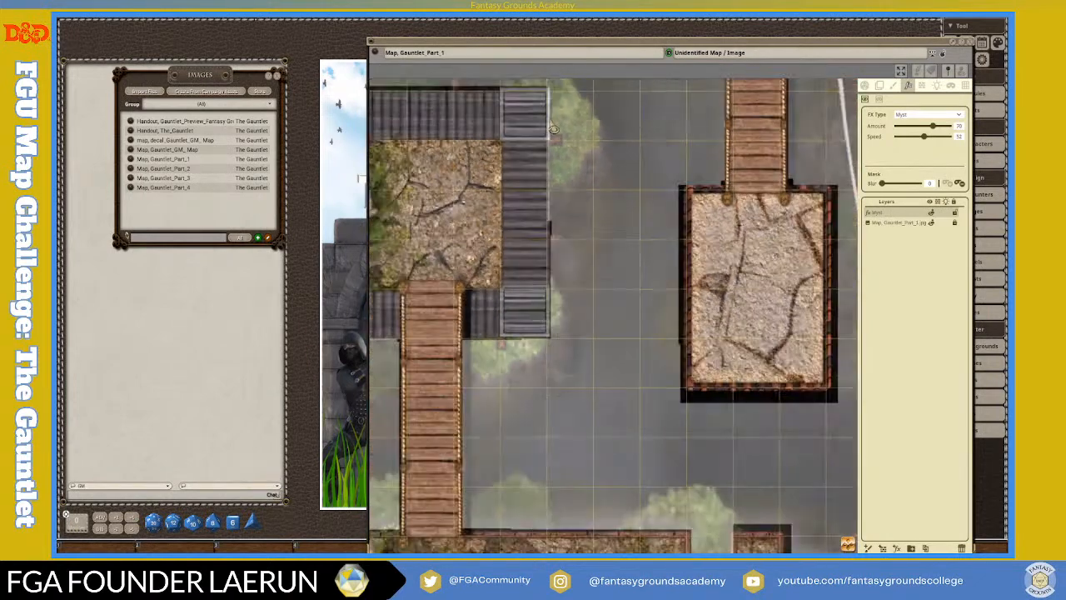
pyautogui.moveTo(551, 98); pyautogui.dragTo(588, 311)
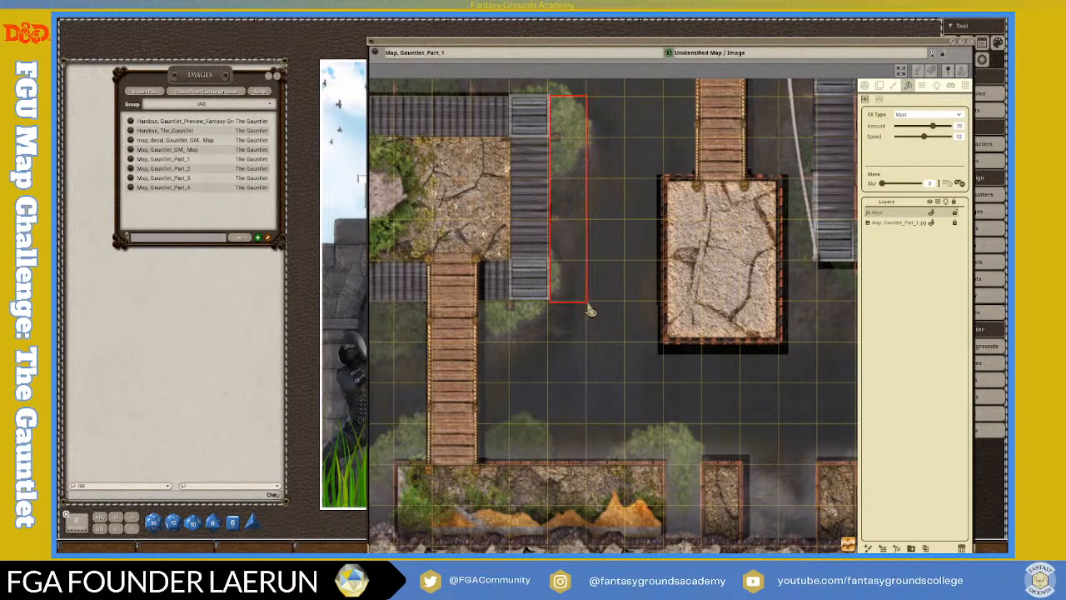
pyautogui.scroll(-1, 556, 357)
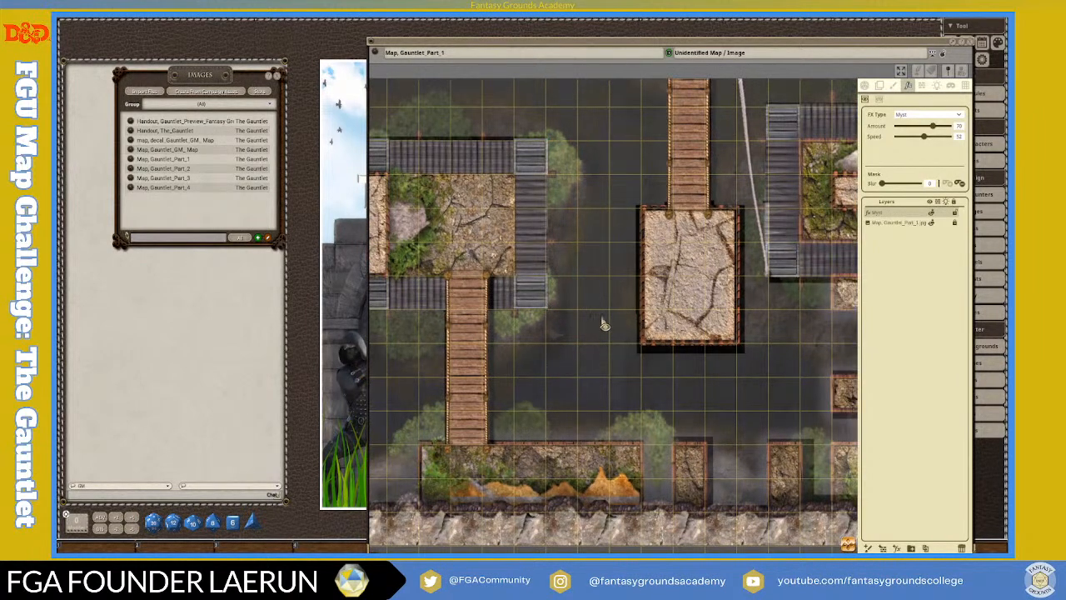
# Fill the Myst mask gaps around the stone blocks in the southeastern corner and along the south edge of the southeastern walkway.
pyautogui.scroll(-2, 587, 329)
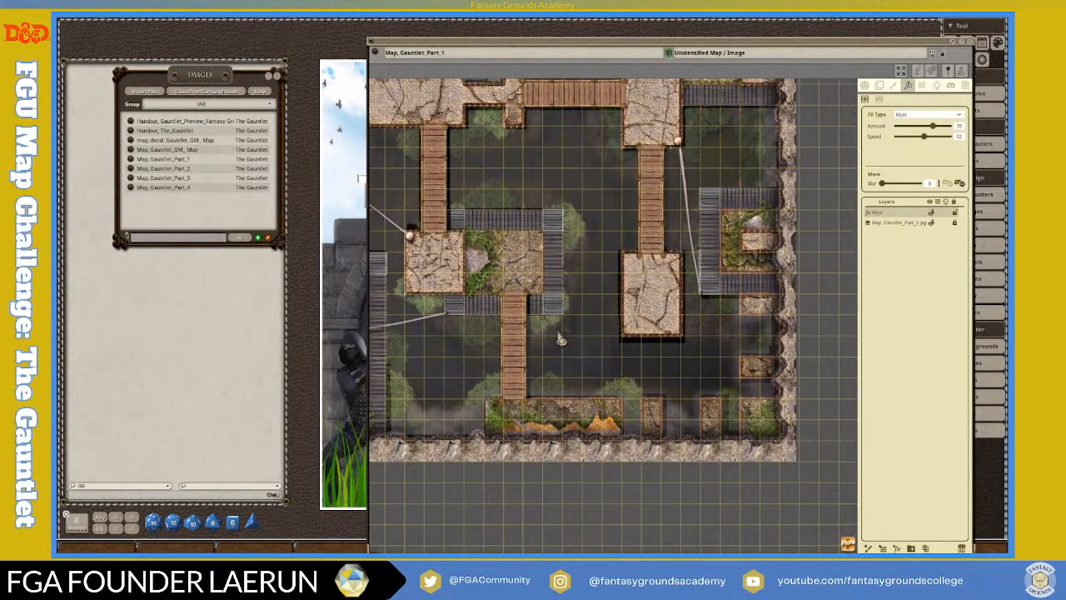
pyautogui.scroll(-3, 409, 335)
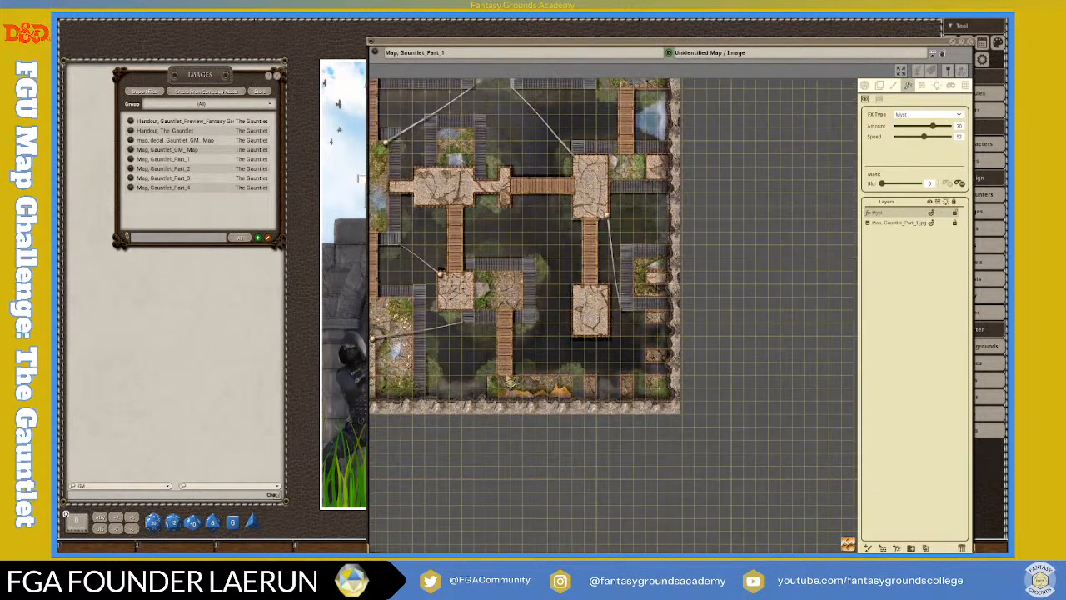
pyautogui.scroll(2, 524, 377)
pyautogui.scroll(2, 524, 377)
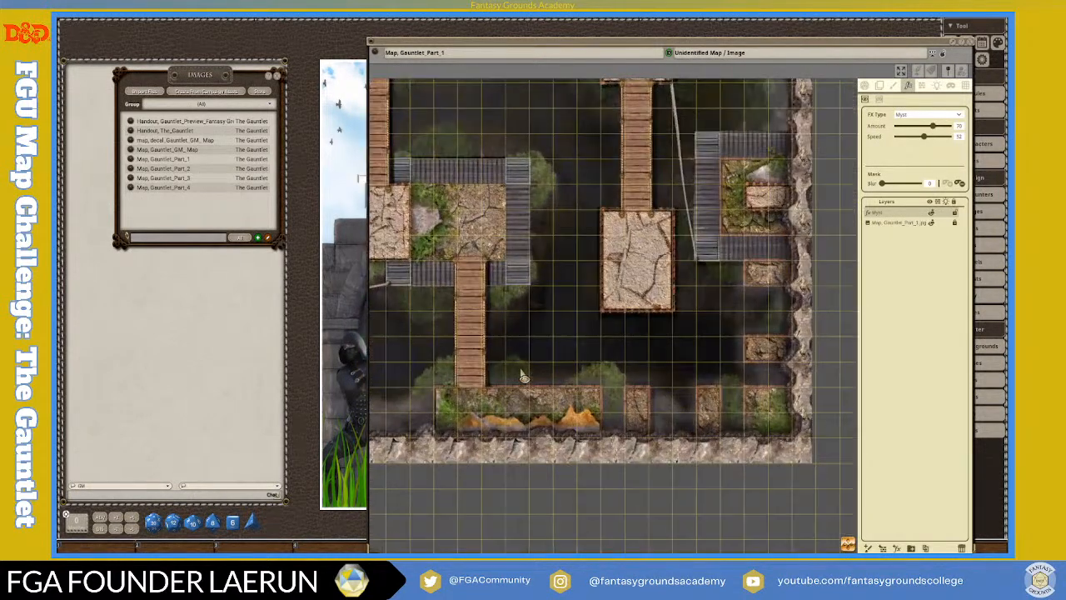
pyautogui.scroll(2, 727, 390)
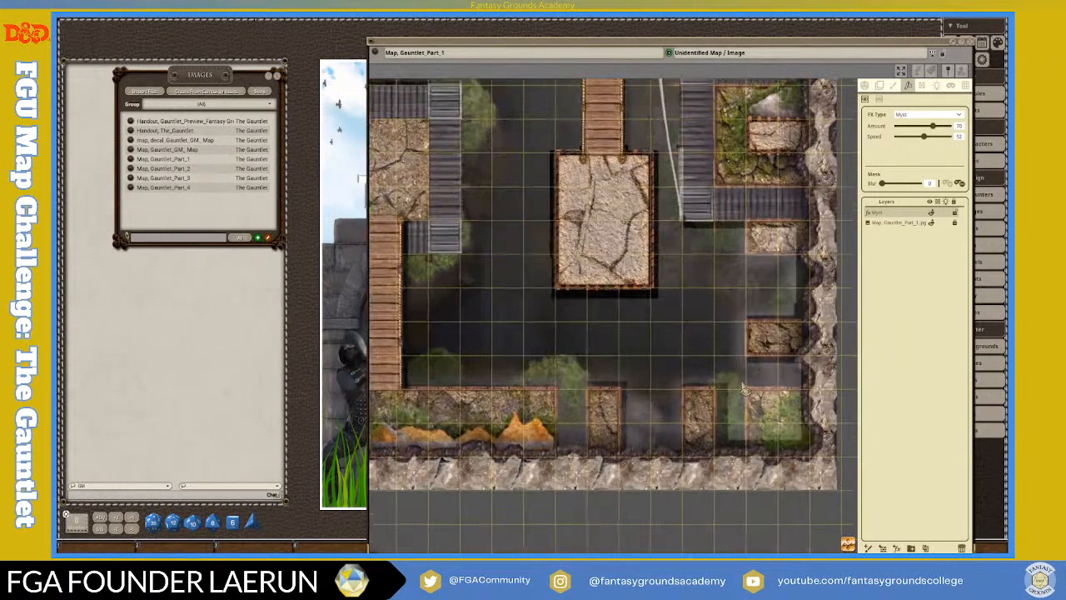
pyautogui.moveTo(722, 376); pyautogui.dragTo(806, 451)
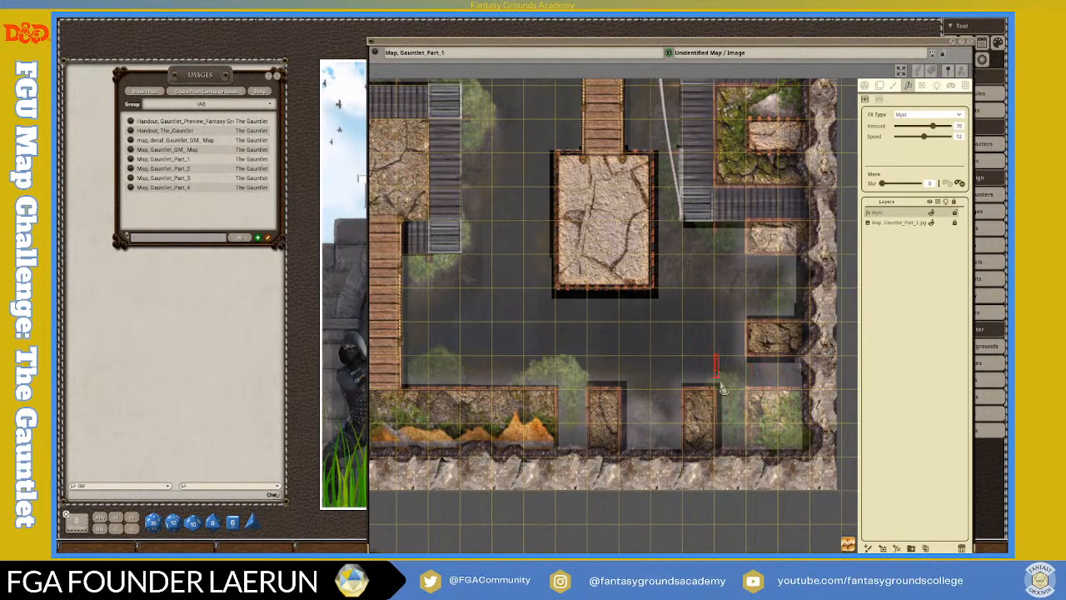
pyautogui.moveTo(754, 454); pyautogui.dragTo(755, 455)
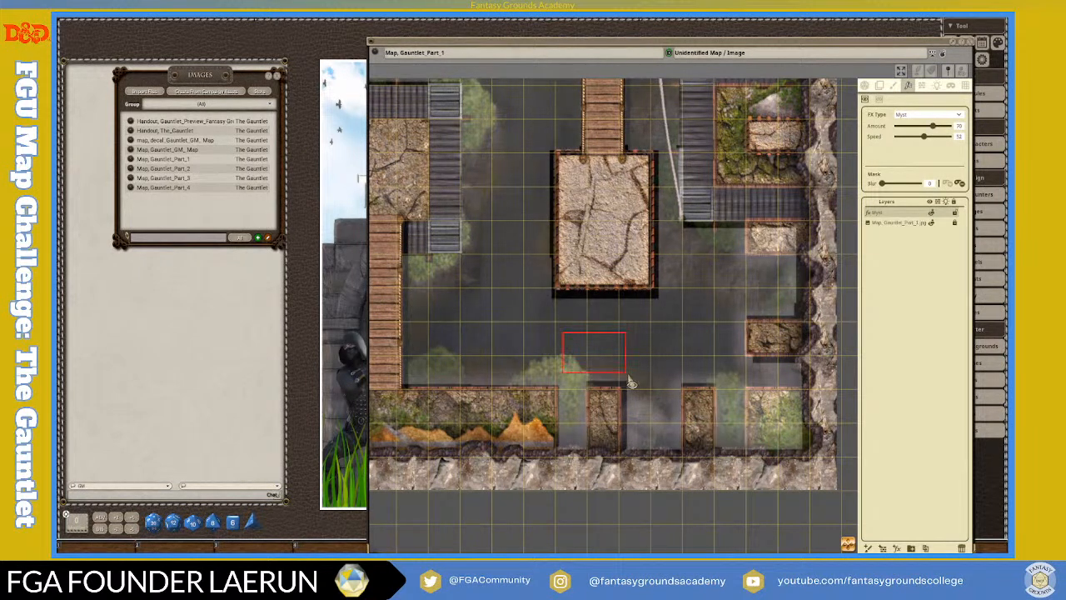
pyautogui.moveTo(727, 396); pyautogui.dragTo(800, 383)
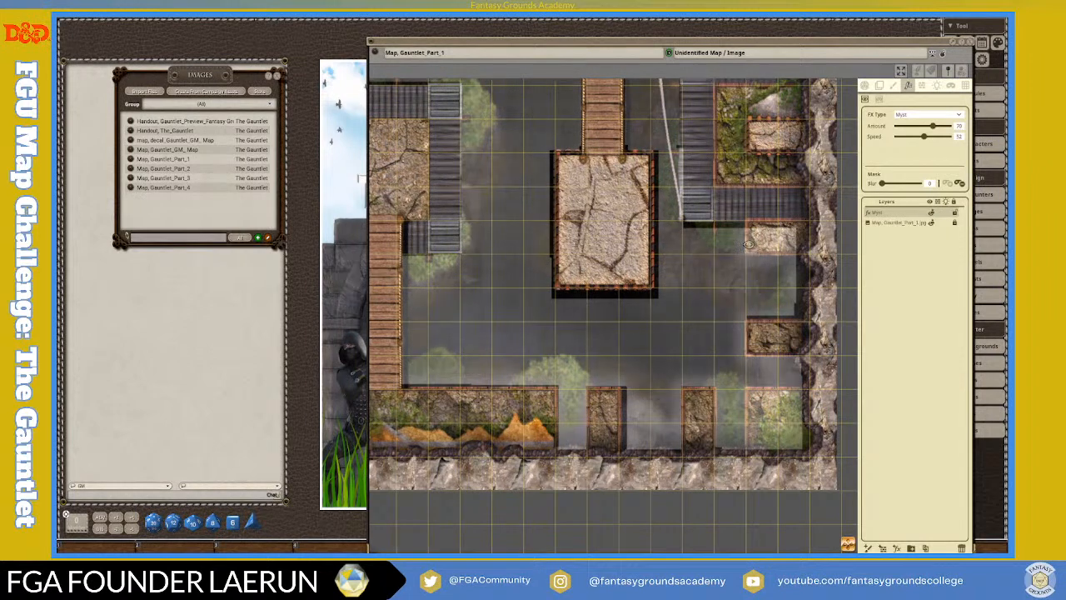
pyautogui.moveTo(748, 257); pyautogui.dragTo(797, 291)
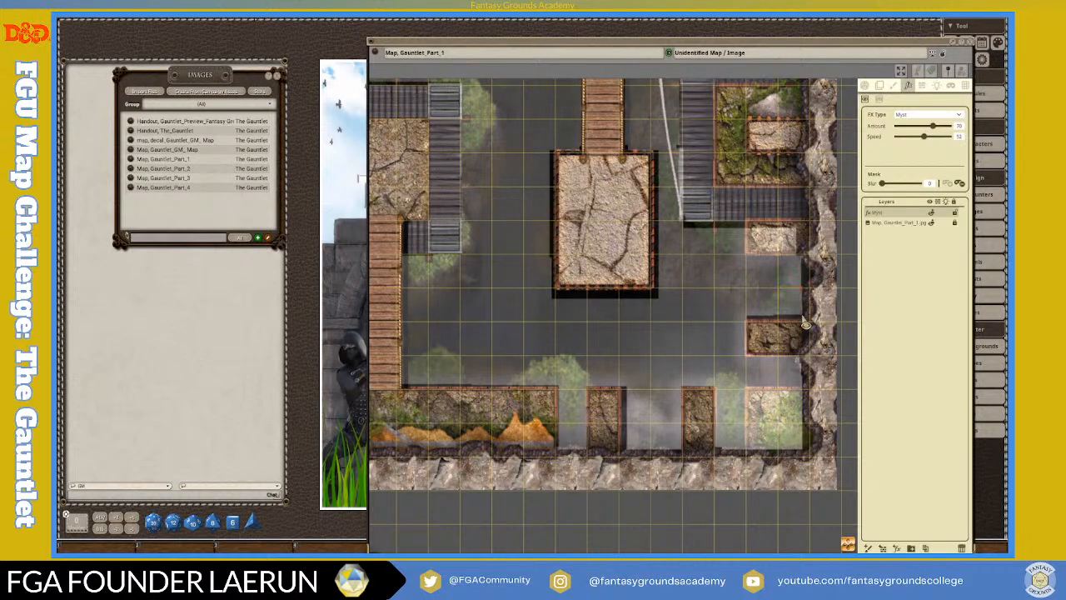
pyautogui.scroll(2, 784, 311)
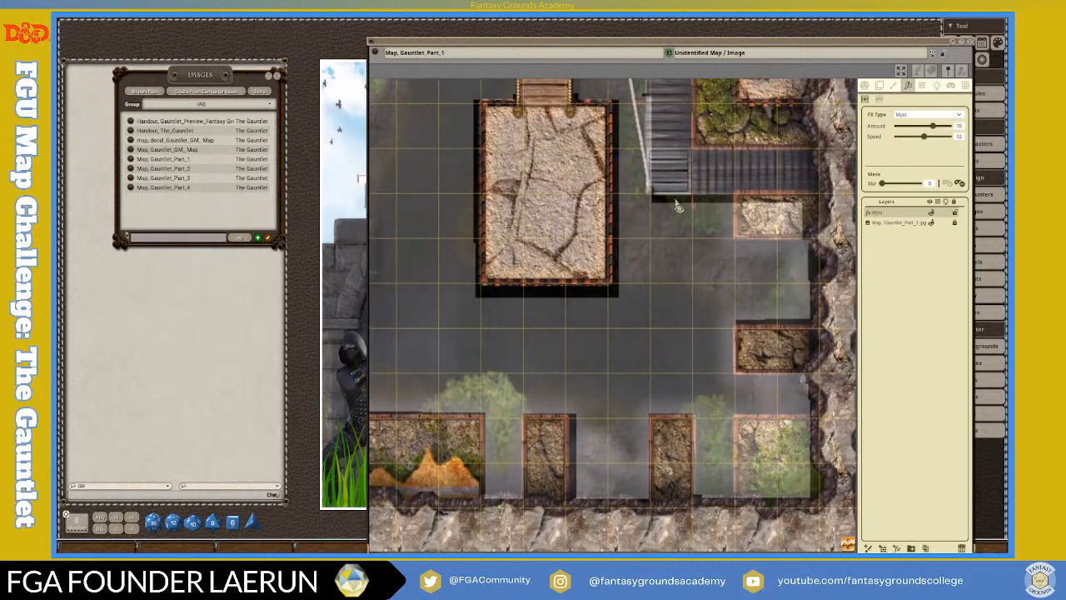
pyautogui.moveTo(649, 200); pyautogui.dragTo(731, 245)
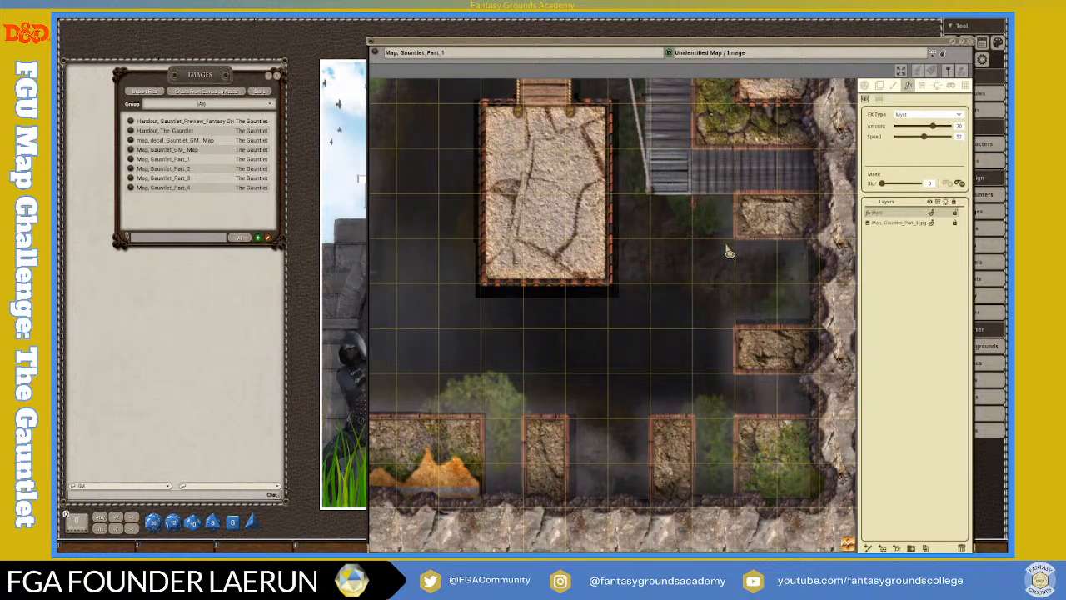
# Extend the Myst mask down to the north edge of the walkway above the central garden platform.
pyautogui.scroll(-2, 732, 252)
pyautogui.scroll(-2, 728, 251)
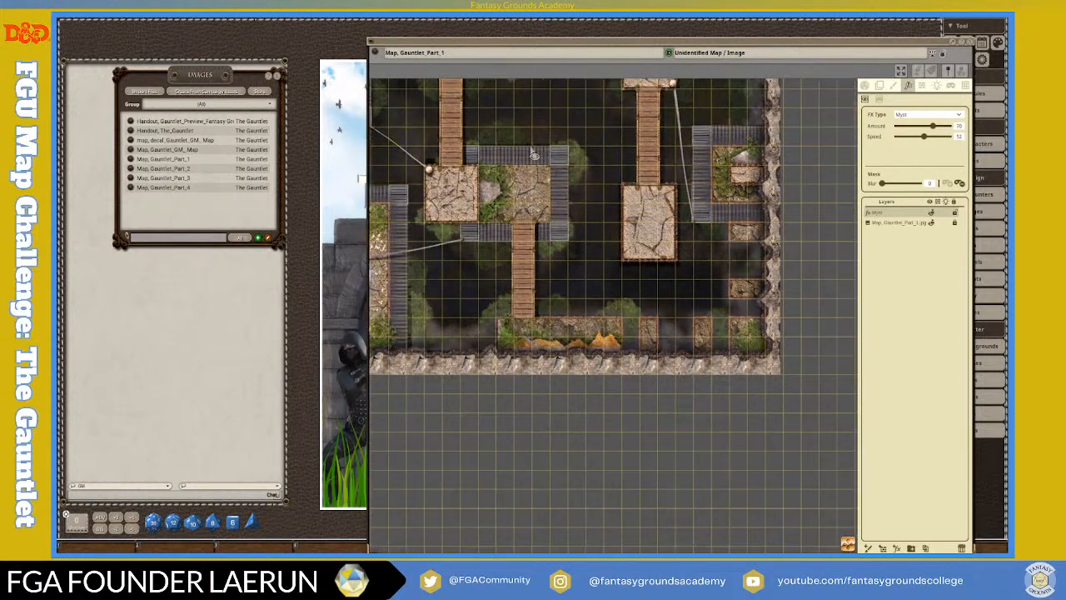
pyautogui.scroll(2, 504, 133)
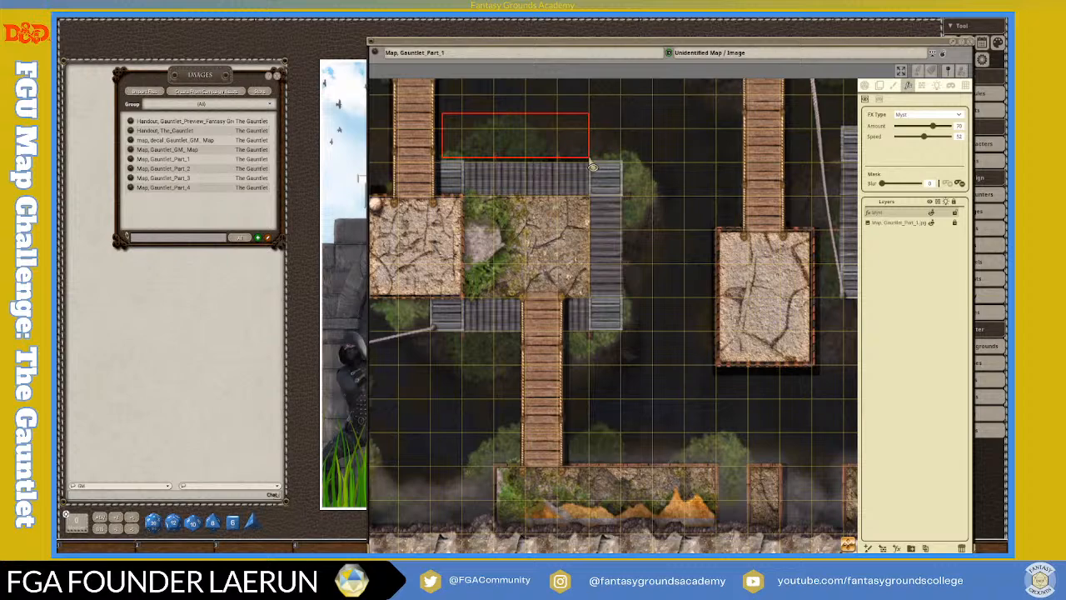
pyautogui.moveTo(514, 160); pyautogui.dragTo(588, 156)
pyautogui.scroll(1, 525, 142)
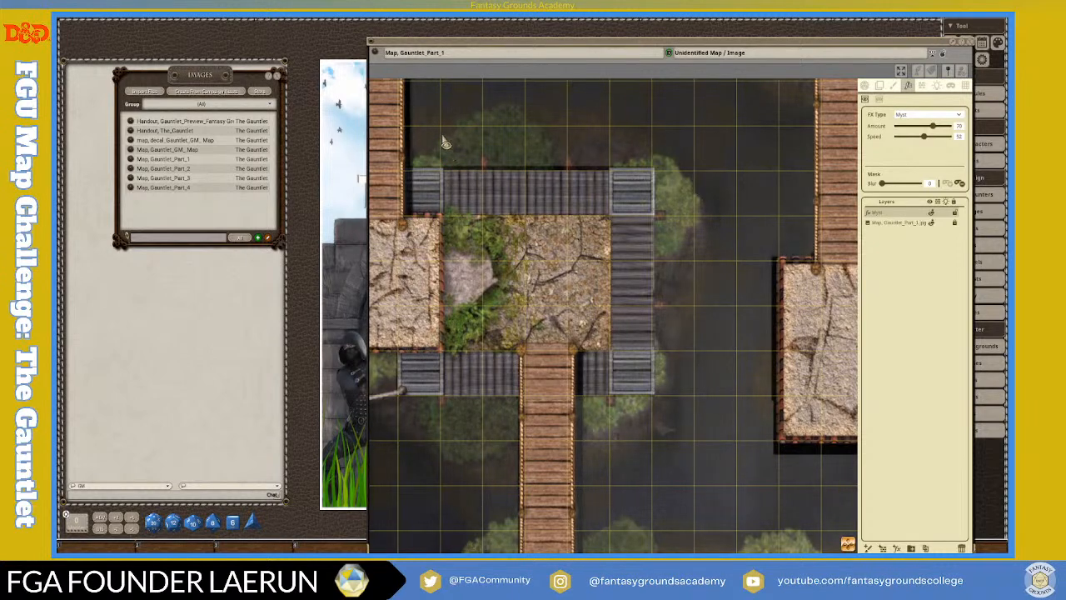
pyautogui.moveTo(465, 175); pyautogui.dragTo(615, 181)
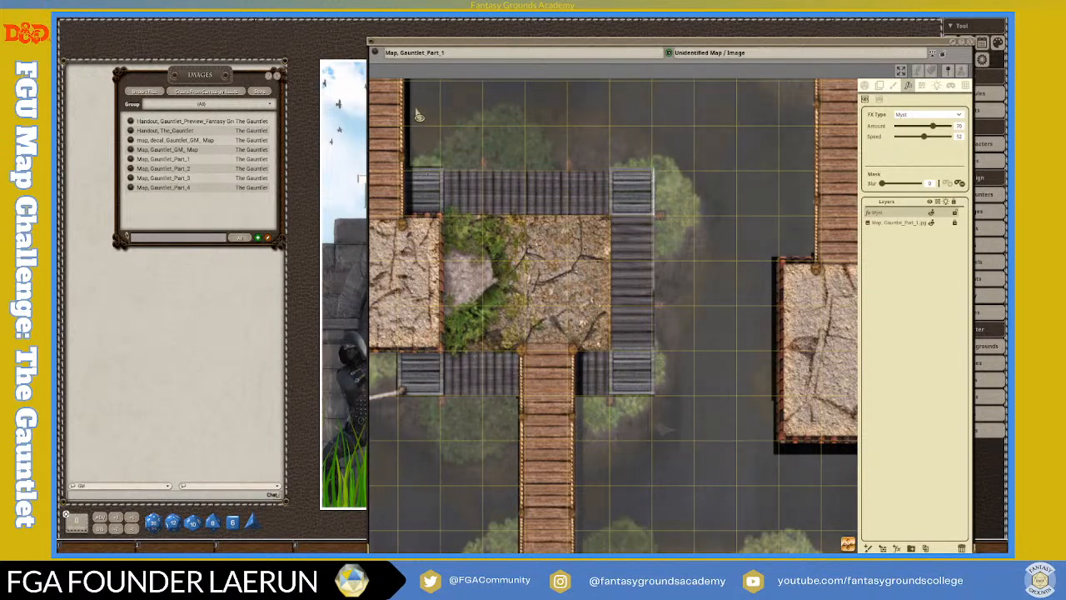
# Extend the Myst mask along both sides of the bridge leading north from the central platform, including the platform's northwest corner.
pyautogui.scroll(-3, 568, 182)
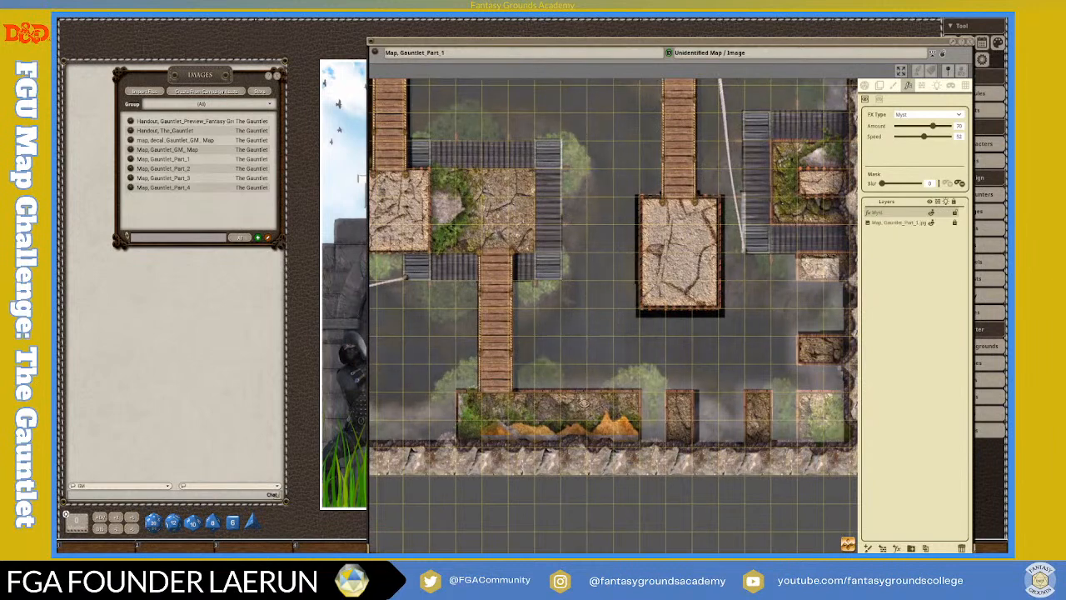
pyautogui.scroll(4, 466, 258)
pyautogui.scroll(-6, 469, 237)
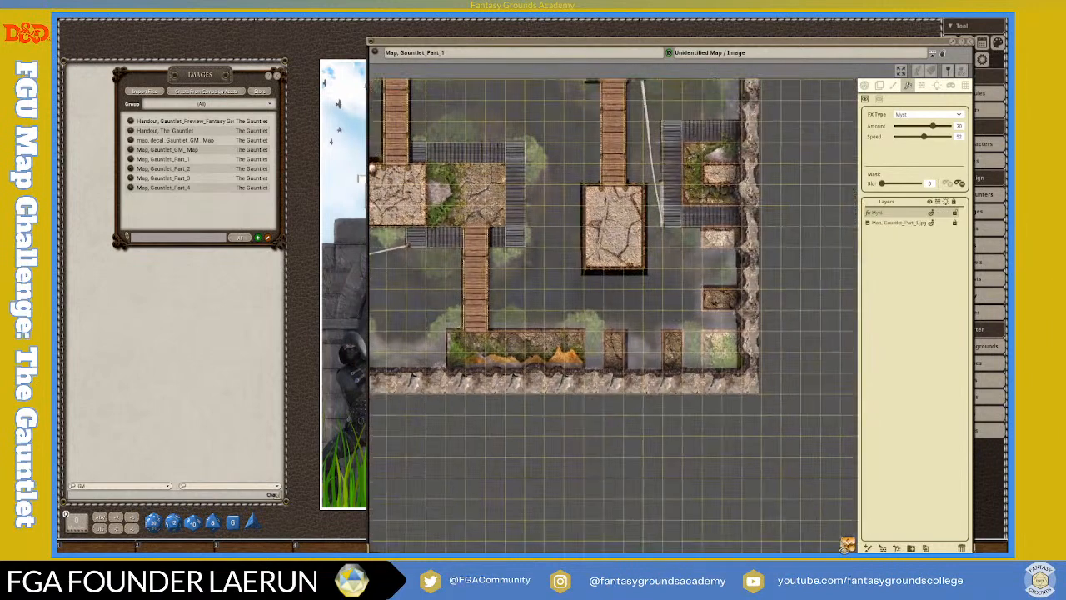
pyautogui.scroll(5, 499, 249)
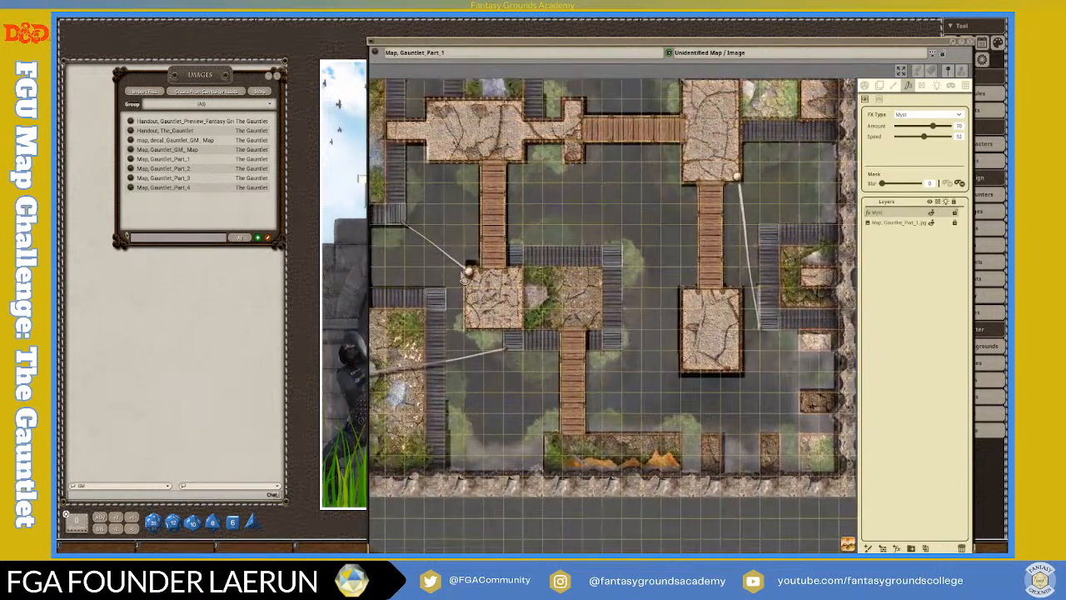
pyautogui.scroll(-3, 498, 248)
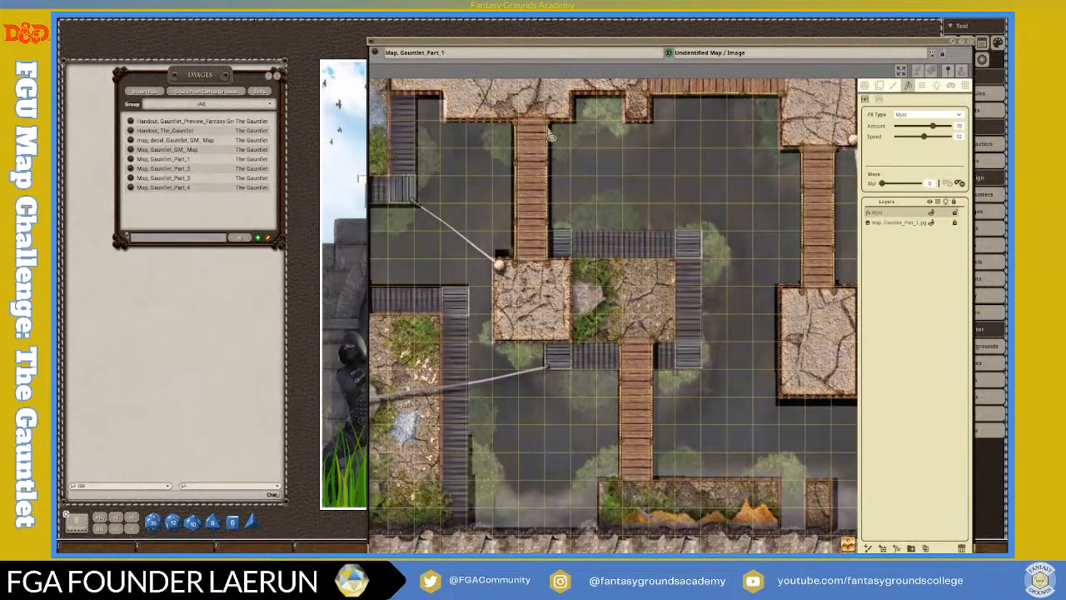
pyautogui.moveTo(550, 125); pyautogui.dragTo(596, 237)
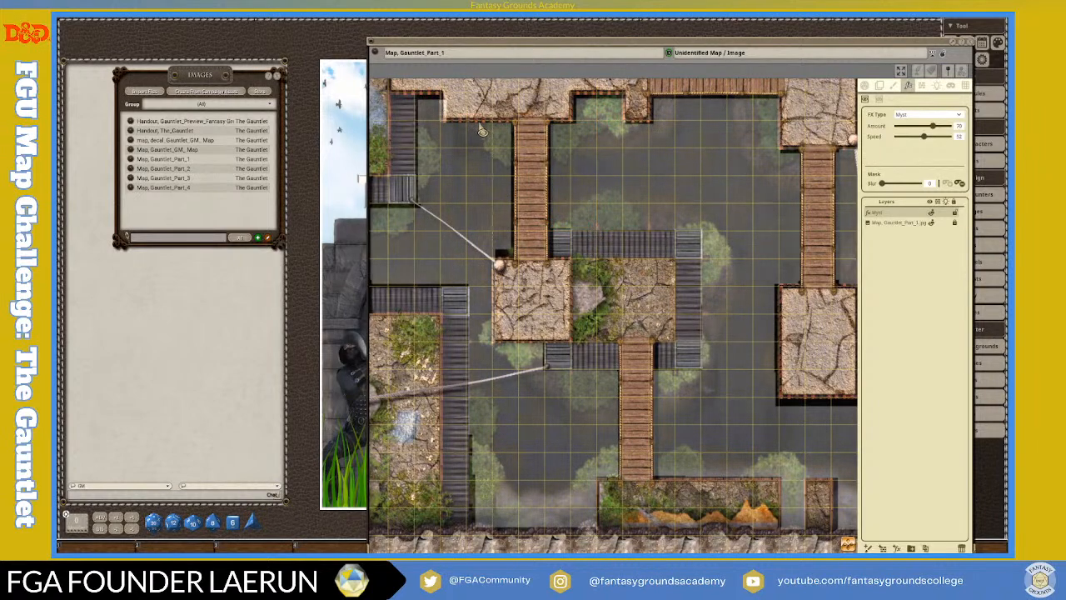
pyautogui.moveTo(517, 236); pyautogui.dragTo(518, 266)
# Examine the Myst coverage across the whole southern half of the map and close up around the central channel.
pyautogui.scroll(-1, 502, 246)
pyautogui.scroll(-2, 500, 246)
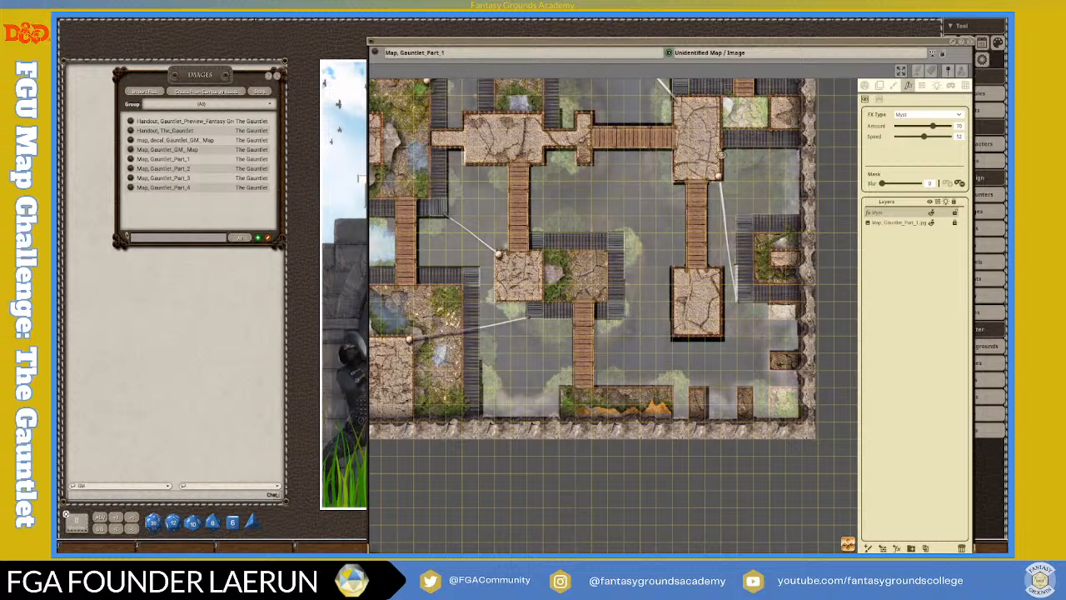
pyautogui.scroll(-4, 621, 226)
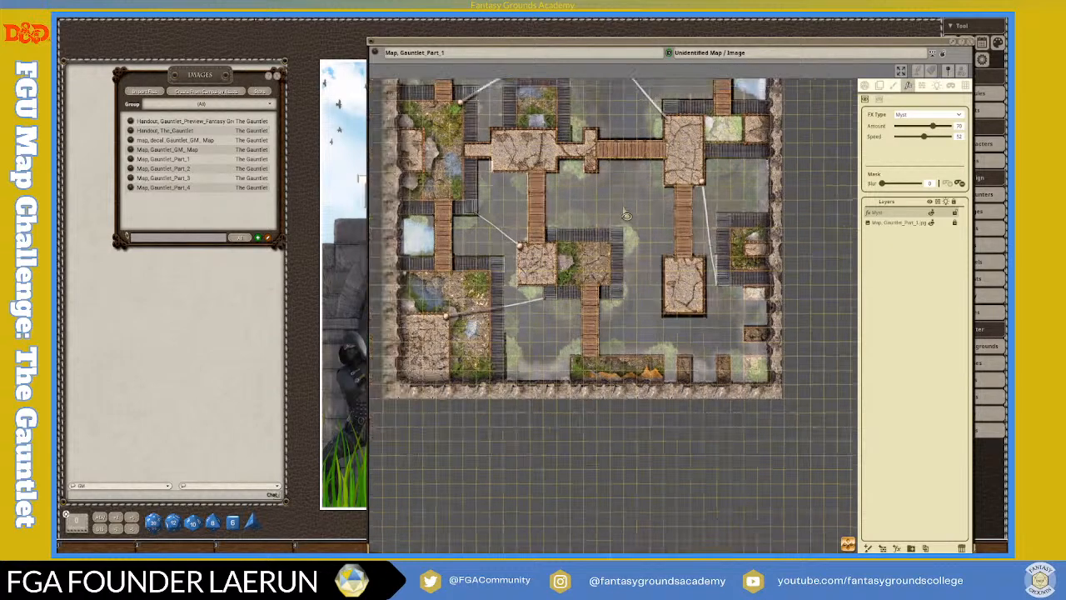
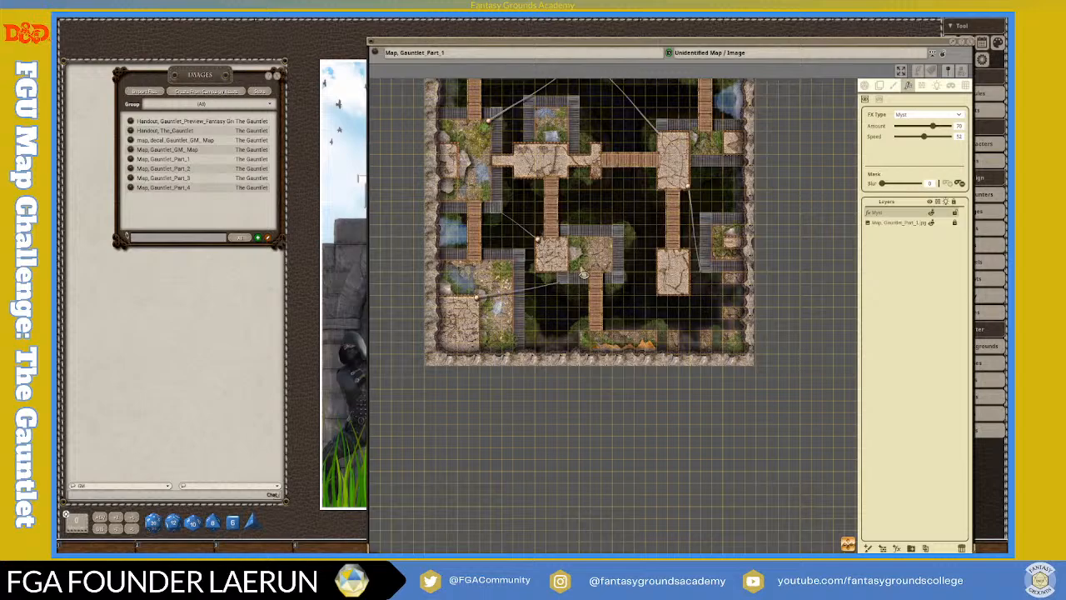
pyautogui.scroll(5, 598, 188)
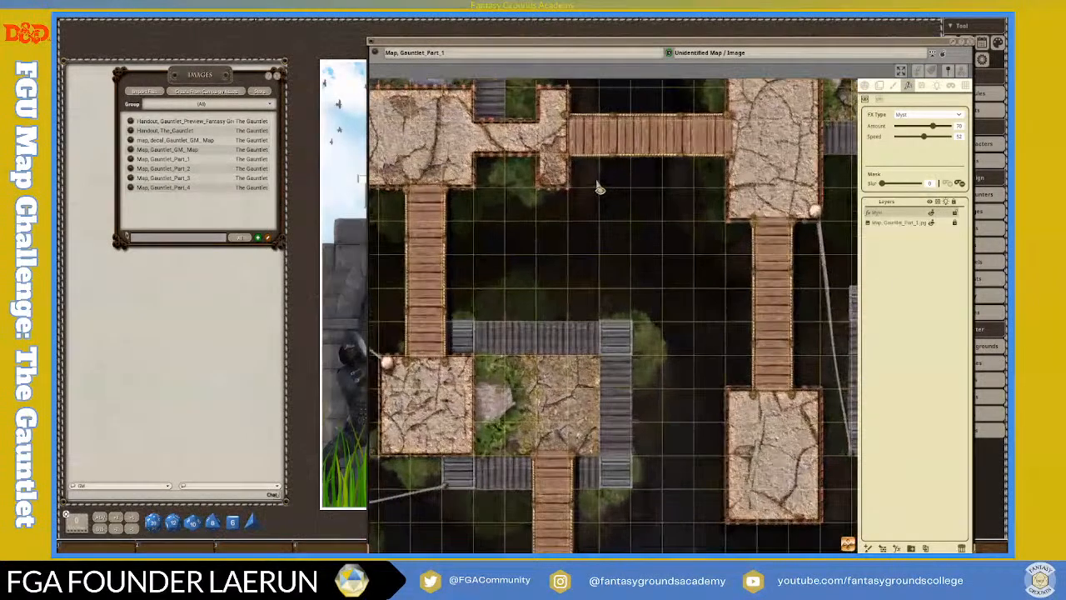
pyautogui.scroll(-5, 599, 188)
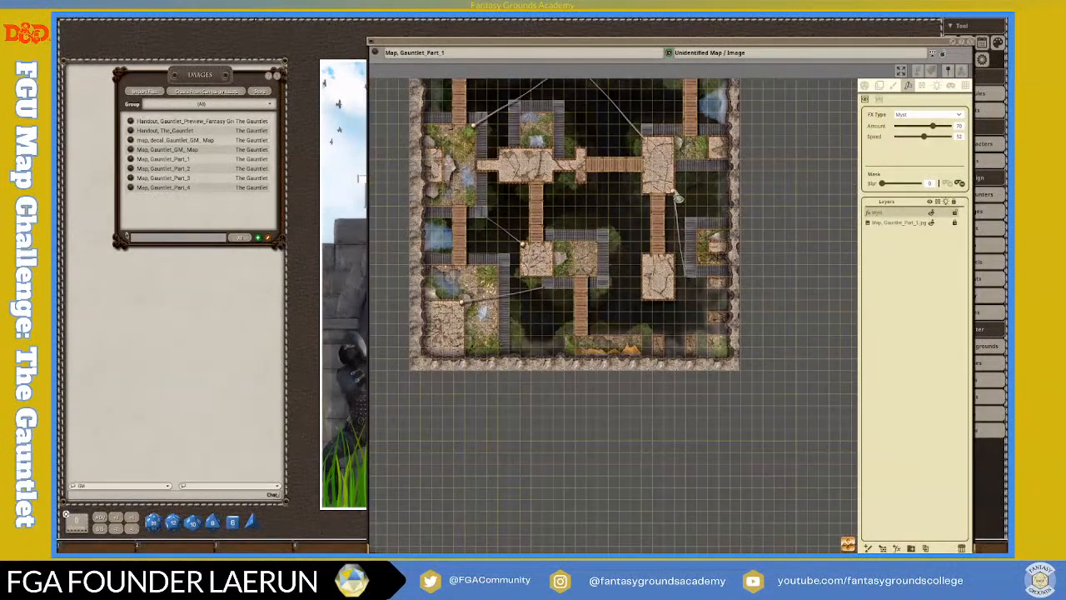
# Choose the experimental pit type in the line-of-sight tools, close up on the misty opening west of the western bridge.
pyautogui.scroll(6, 459, 259)
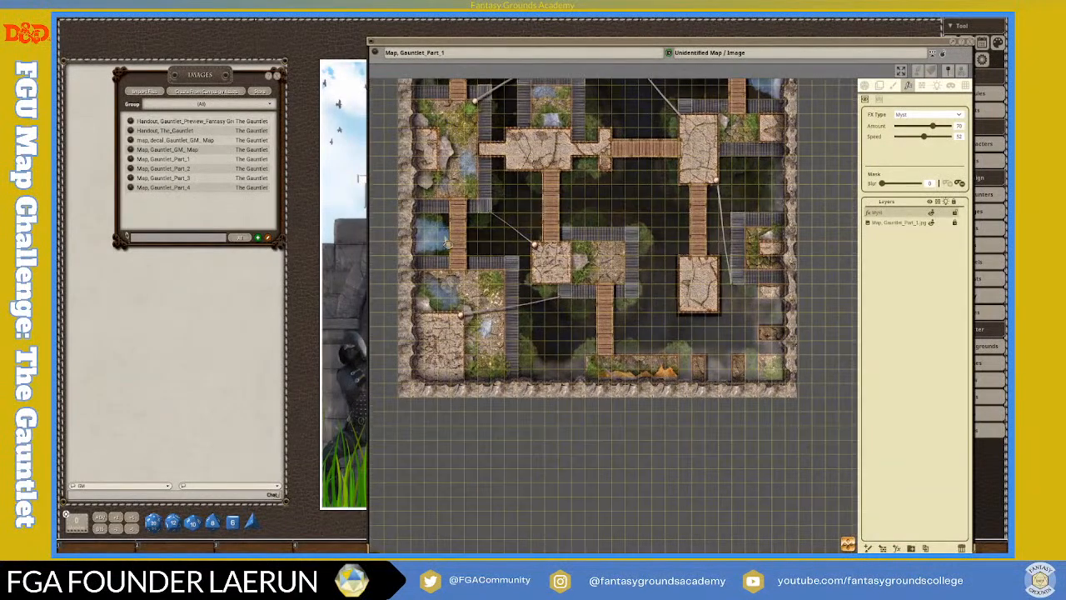
pyautogui.scroll(2, 441, 224)
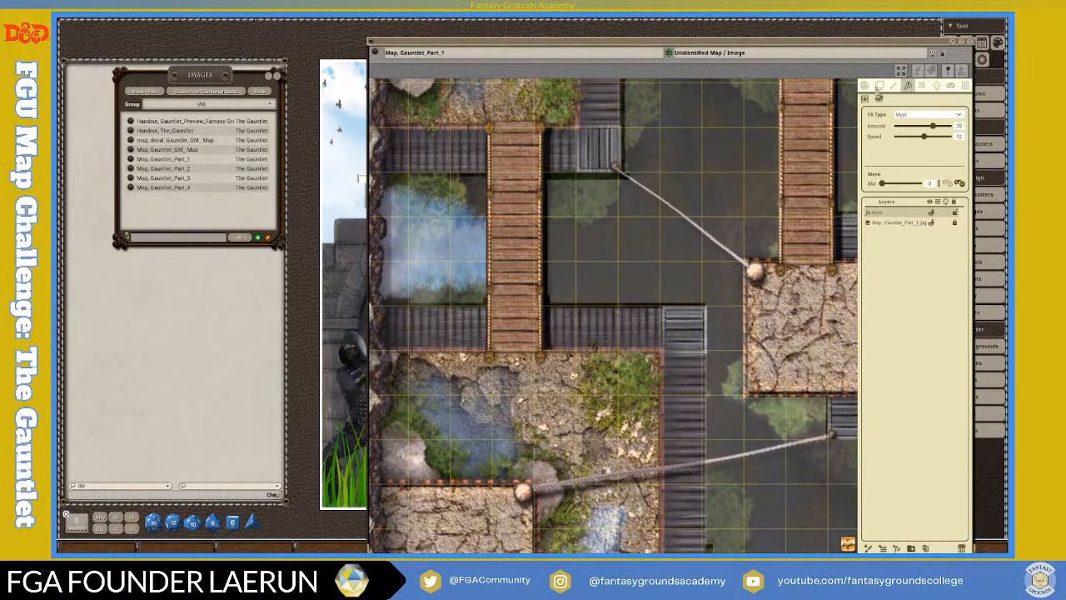
pyautogui.click(922, 90)
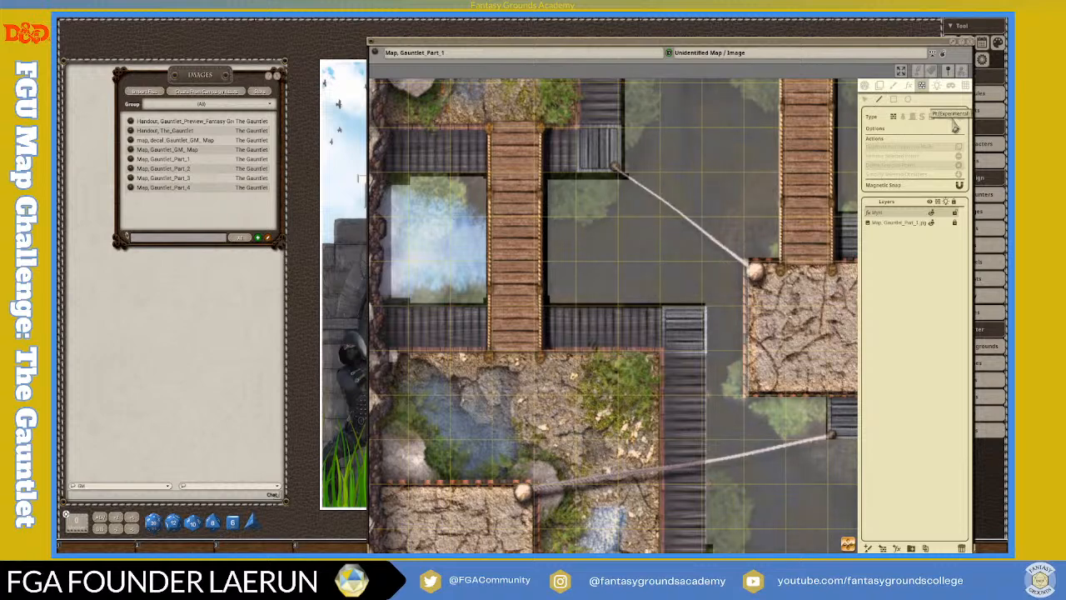
pyautogui.scroll(2, 460, 218)
pyautogui.scroll(-3, 460, 218)
pyautogui.scroll(3, 460, 218)
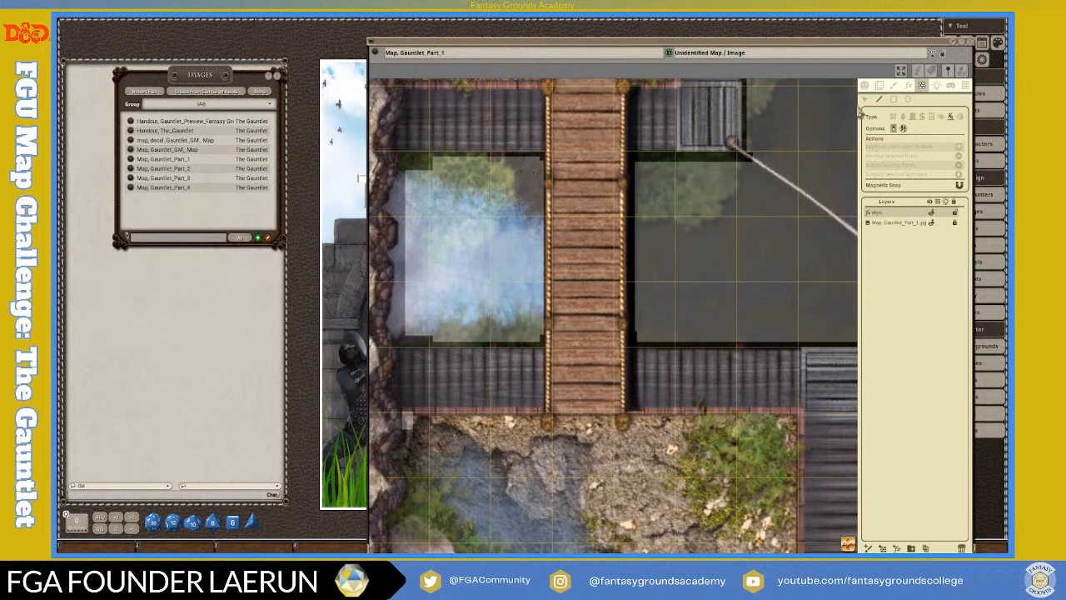
# Extend the Myst mask to the north, south and west edges of the opening west of the bridge.
pyautogui.click(912, 87)
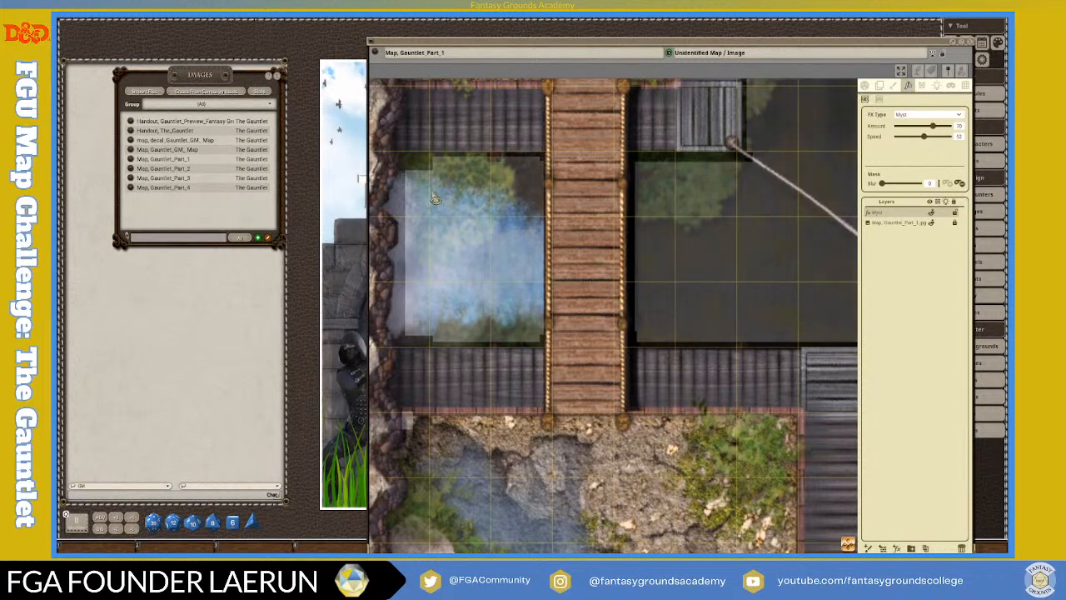
pyautogui.moveTo(406, 154)
pyautogui.mouseDown()
pyautogui.moveTo(522, 234)
pyautogui.moveTo(547, 356)
pyautogui.mouseUp()
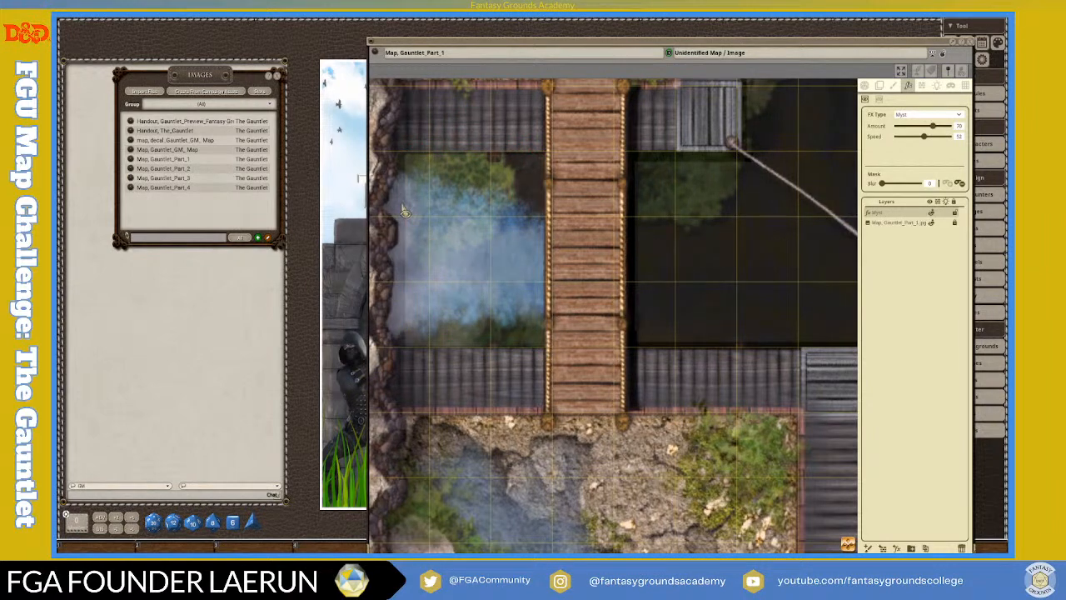
pyautogui.scroll(2, 396, 234)
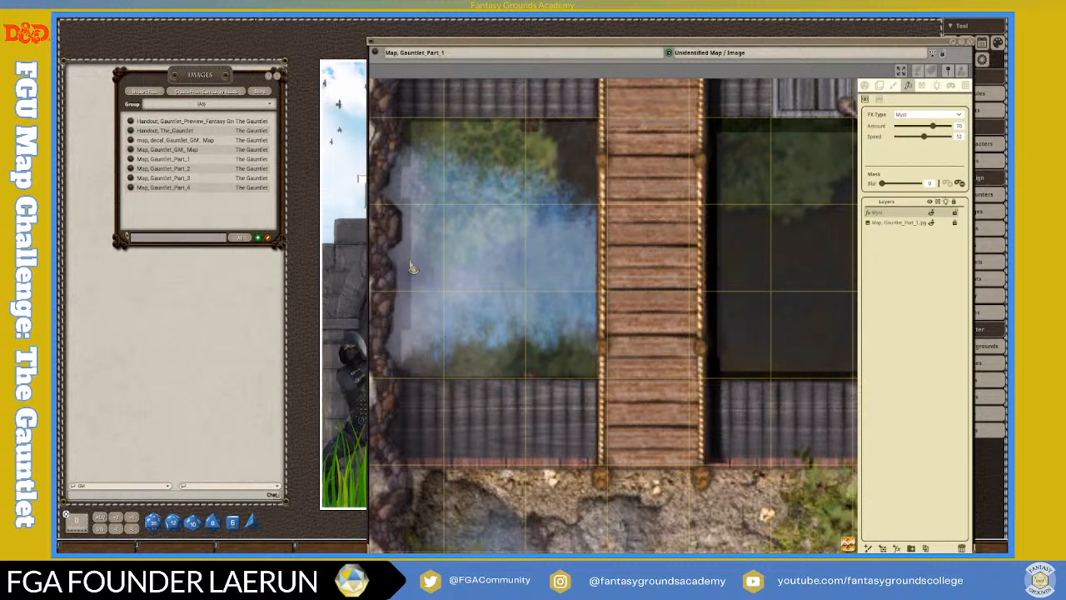
pyautogui.moveTo(450, 342); pyautogui.dragTo(451, 343)
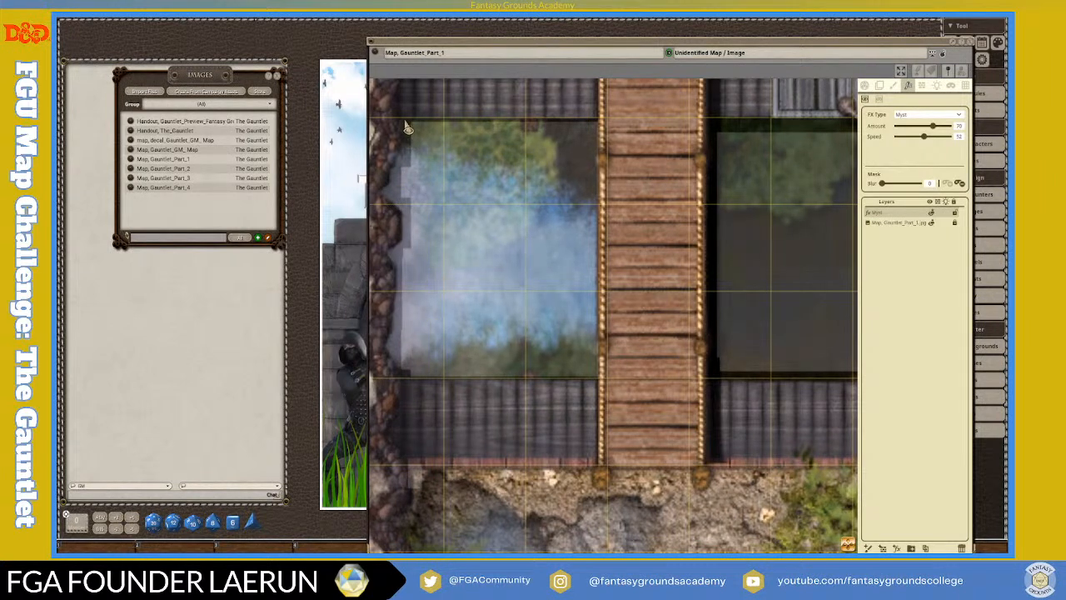
pyautogui.moveTo(410, 134); pyautogui.dragTo(600, 243)
pyautogui.scroll(-3, 538, 238)
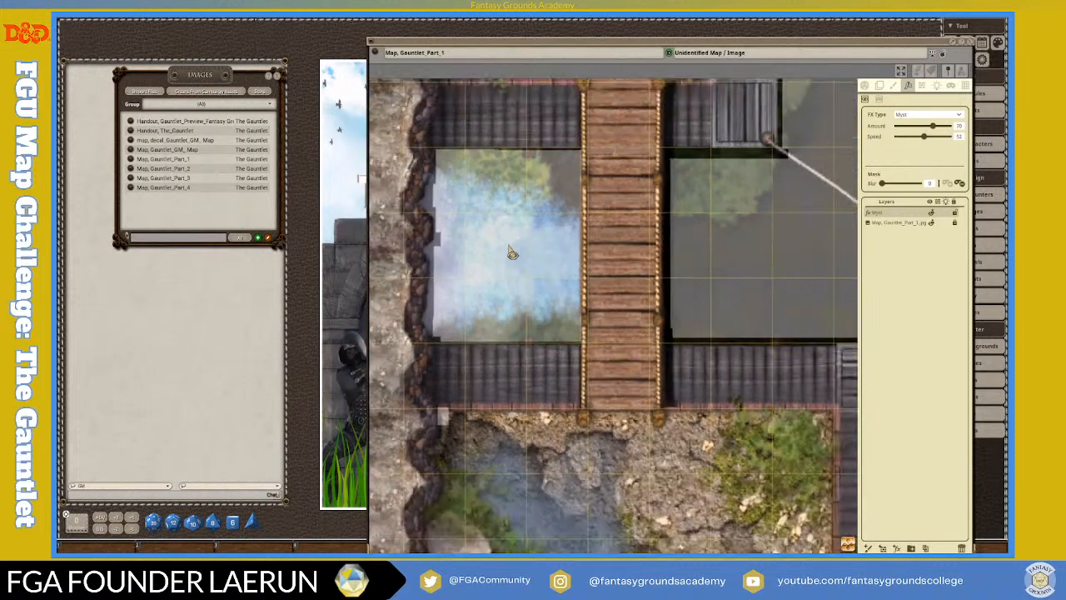
pyautogui.scroll(3, 496, 275)
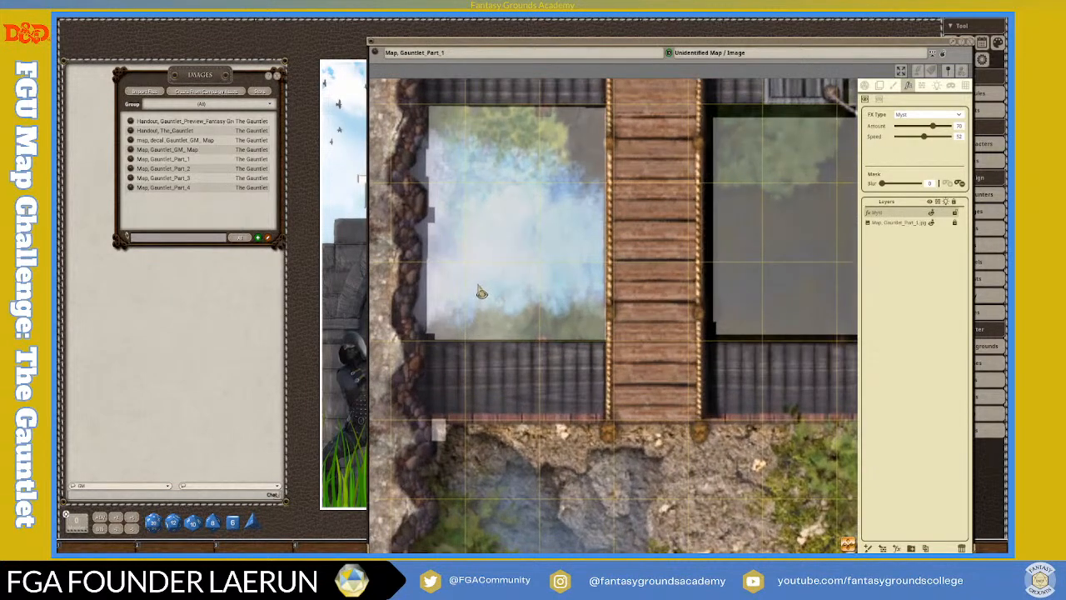
pyautogui.scroll(-1, 556, 161)
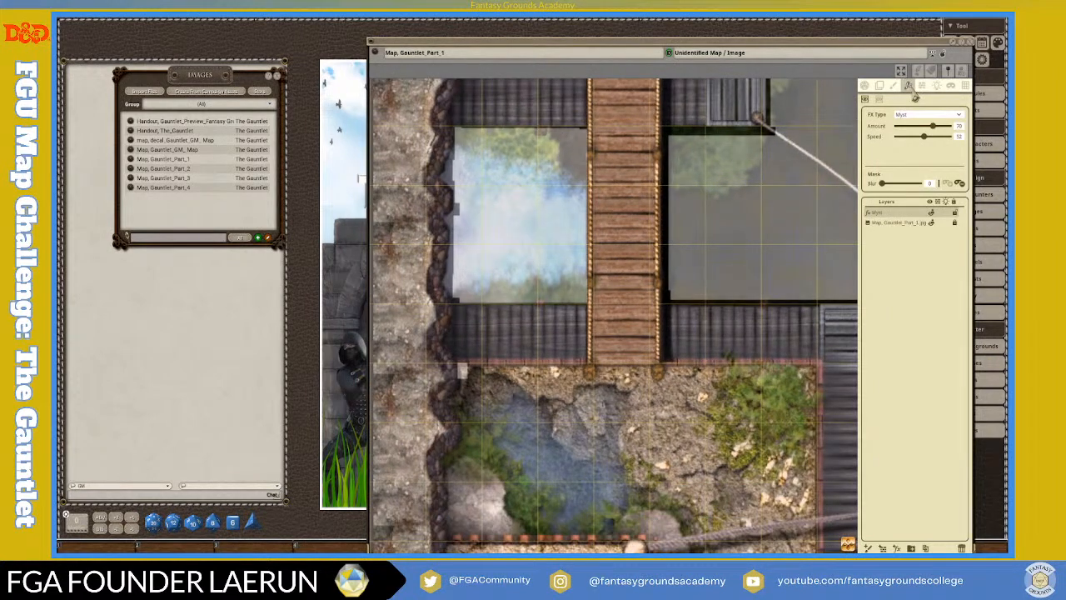
# Outline an experimental pit in the eastern part of the opening, following both walkways and the bridge, with a curving western edge.
pyautogui.click(921, 87)
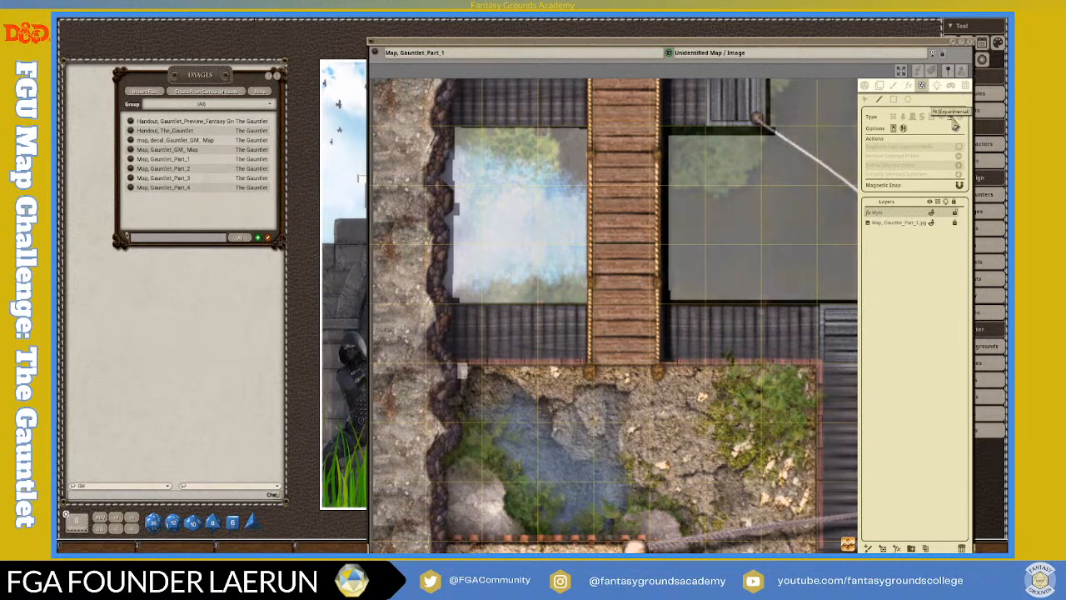
pyautogui.scroll(1, 575, 173)
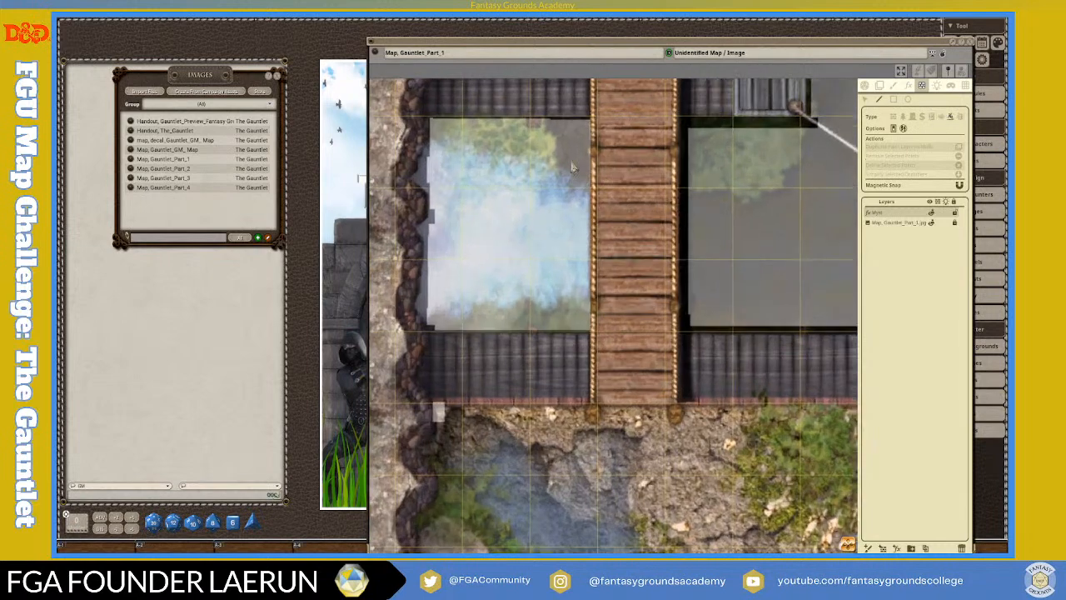
pyautogui.click(547, 120)
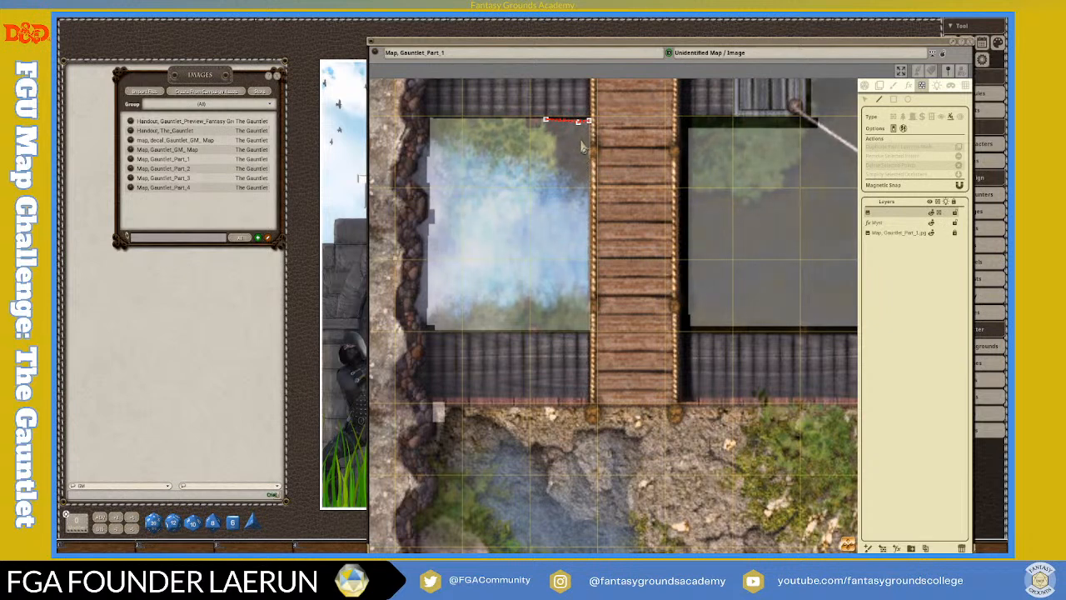
pyautogui.hotkey('ctrl', 'z')
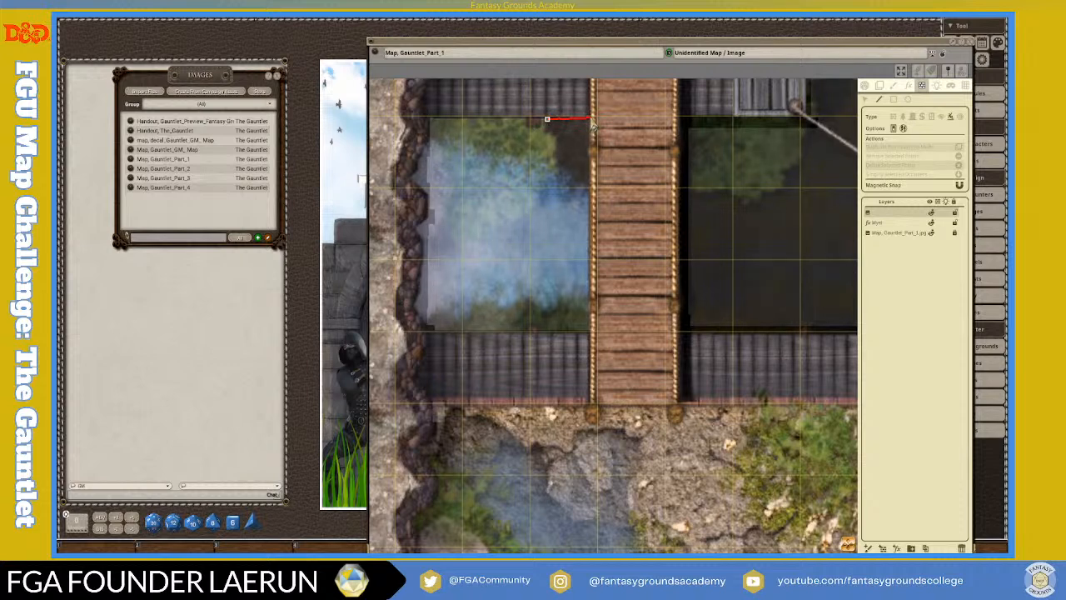
pyautogui.click(589, 120)
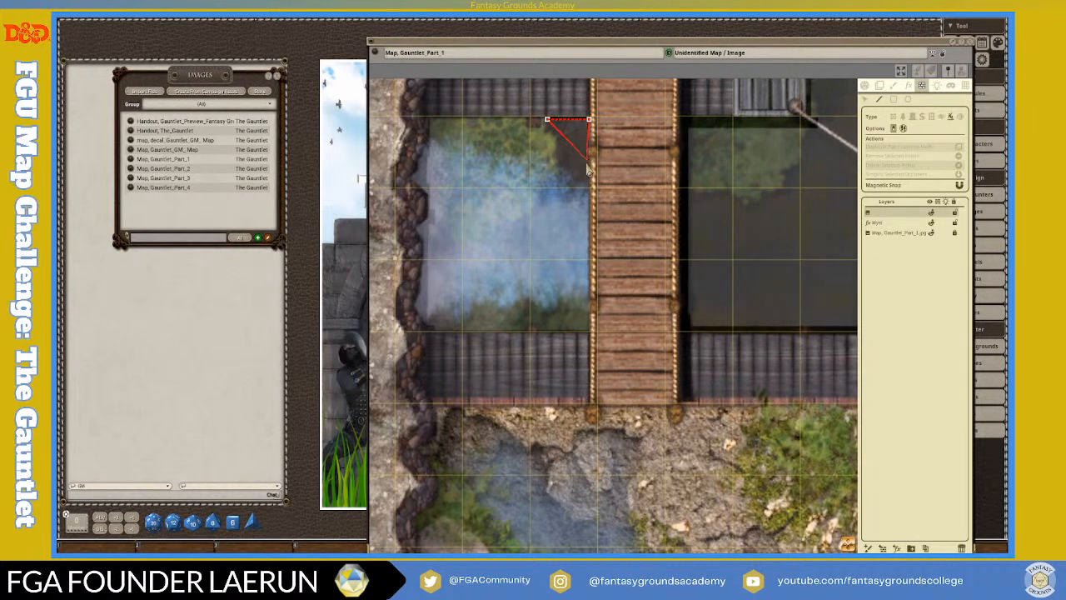
pyautogui.click(590, 331)
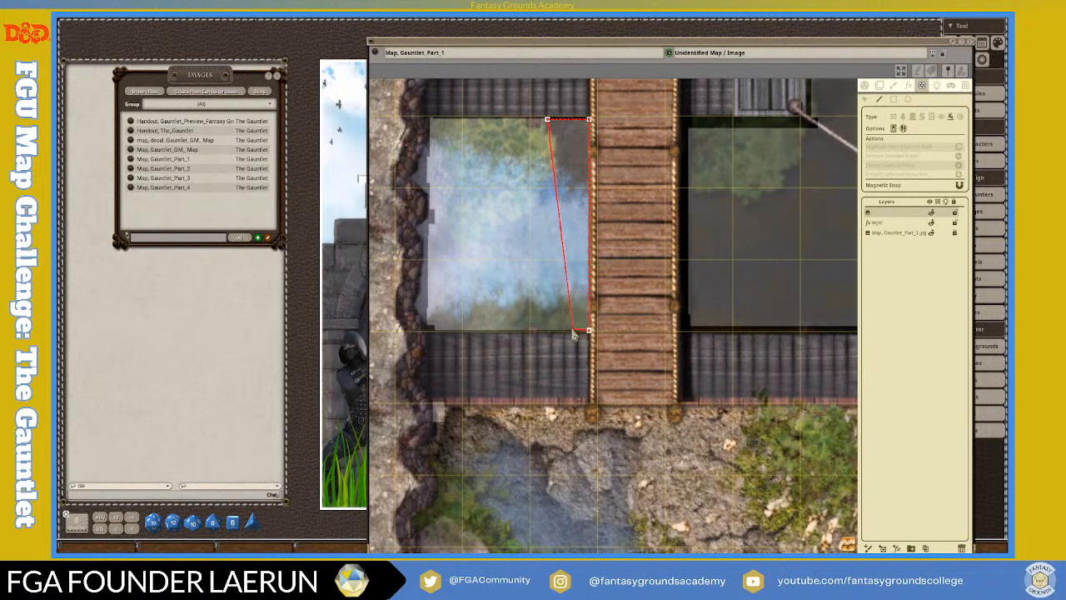
pyautogui.click(520, 328)
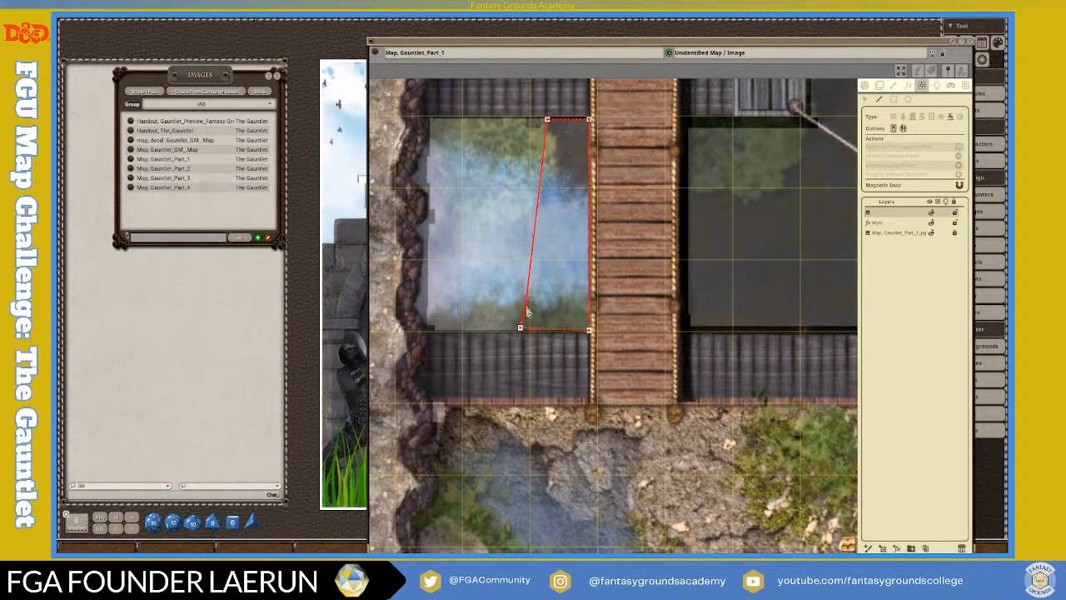
pyautogui.click(537, 297)
pyautogui.click(550, 276)
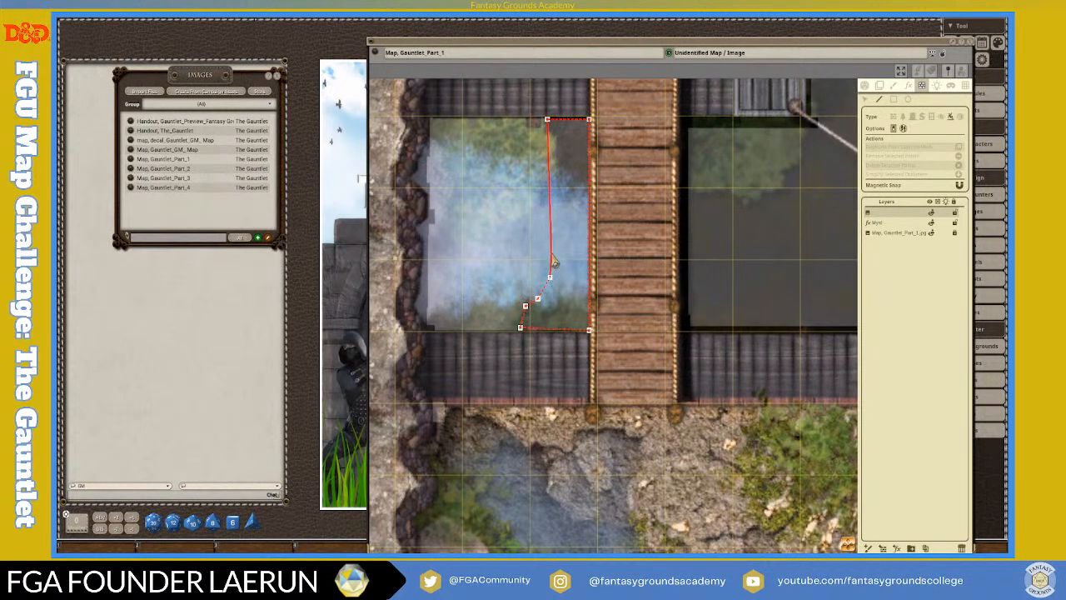
pyautogui.click(549, 224)
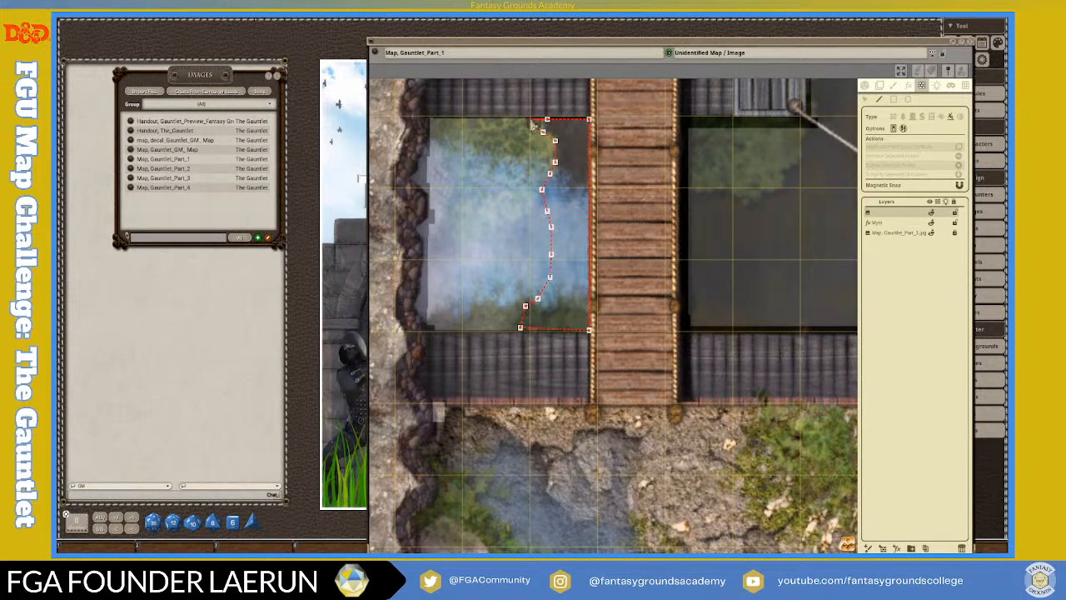
pyautogui.click(529, 119)
# Examine the pit outline and its points up close, along with the pit's movement-blocking option.
pyautogui.scroll(-4, 533, 123)
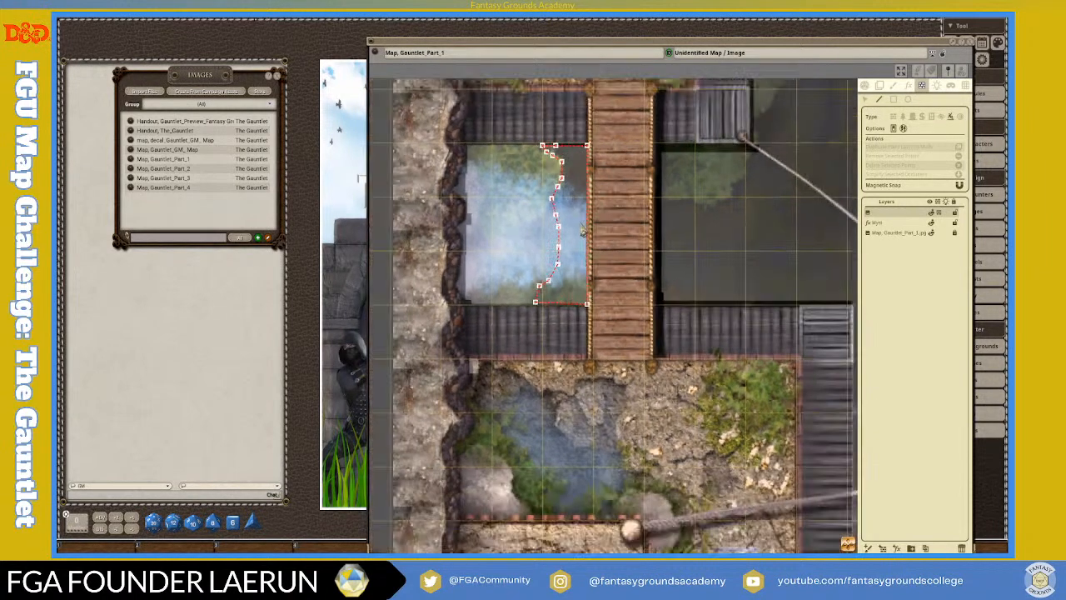
pyautogui.scroll(4, 553, 252)
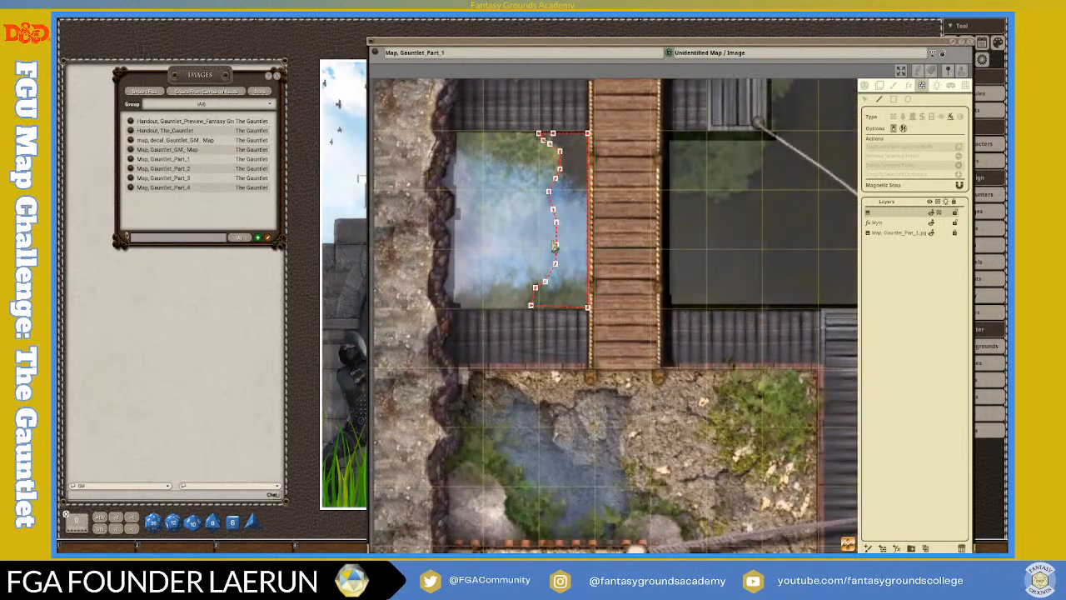
pyautogui.scroll(-1, 583, 219)
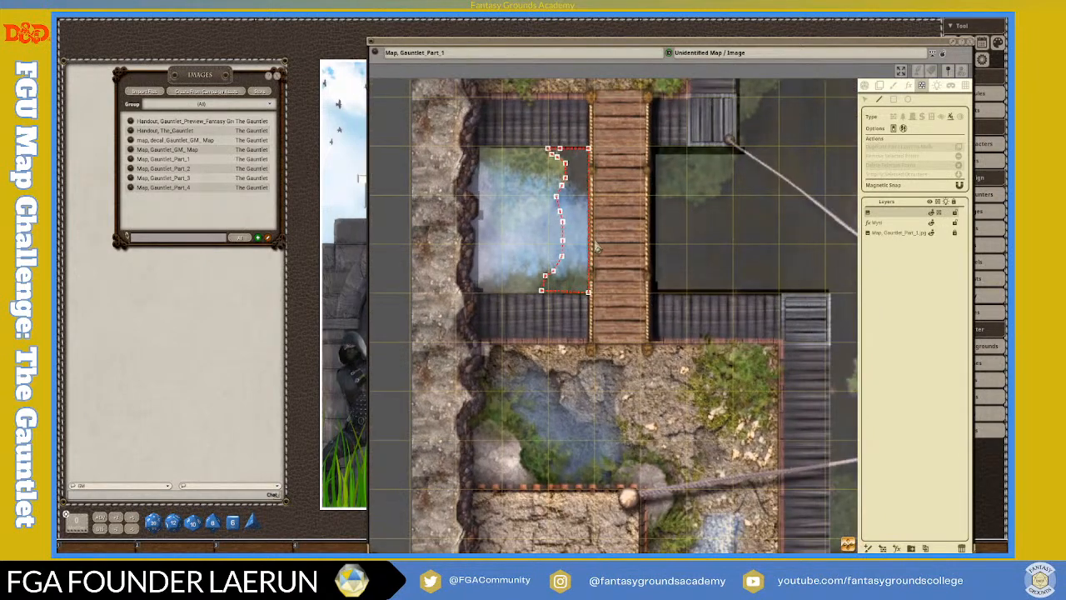
pyautogui.scroll(2, 596, 247)
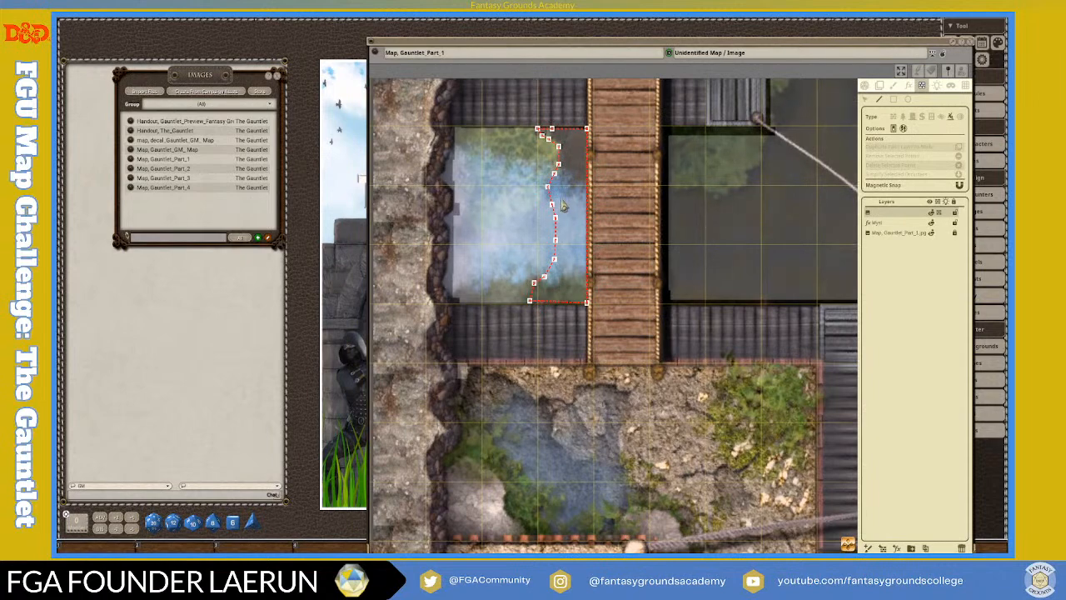
pyautogui.scroll(-2, 563, 206)
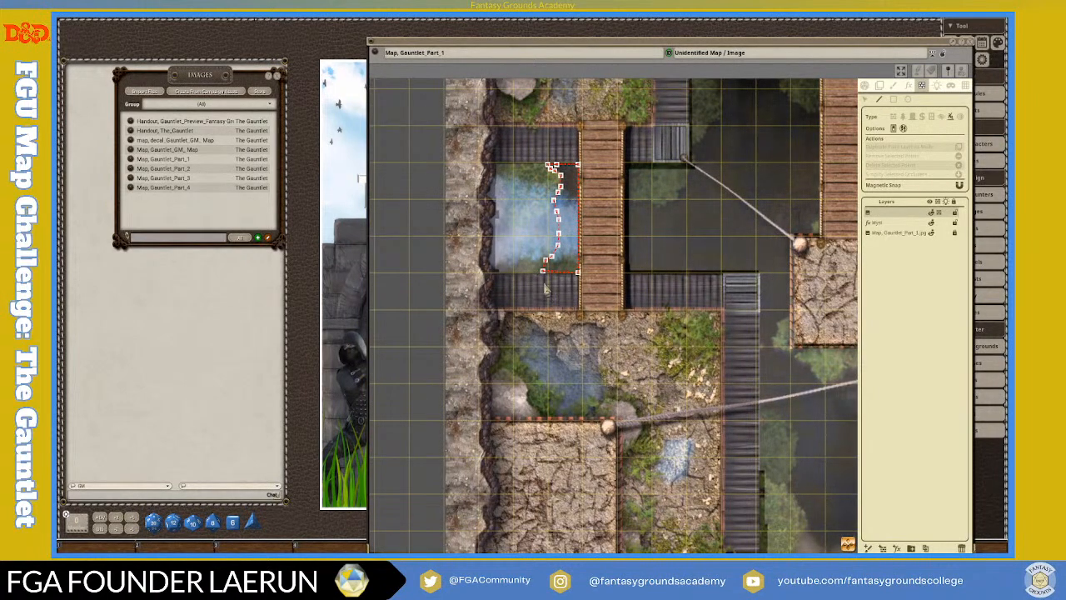
pyautogui.scroll(3, 566, 296)
pyautogui.scroll(3, 567, 282)
pyautogui.scroll(-4, 567, 277)
pyautogui.scroll(-1, 561, 218)
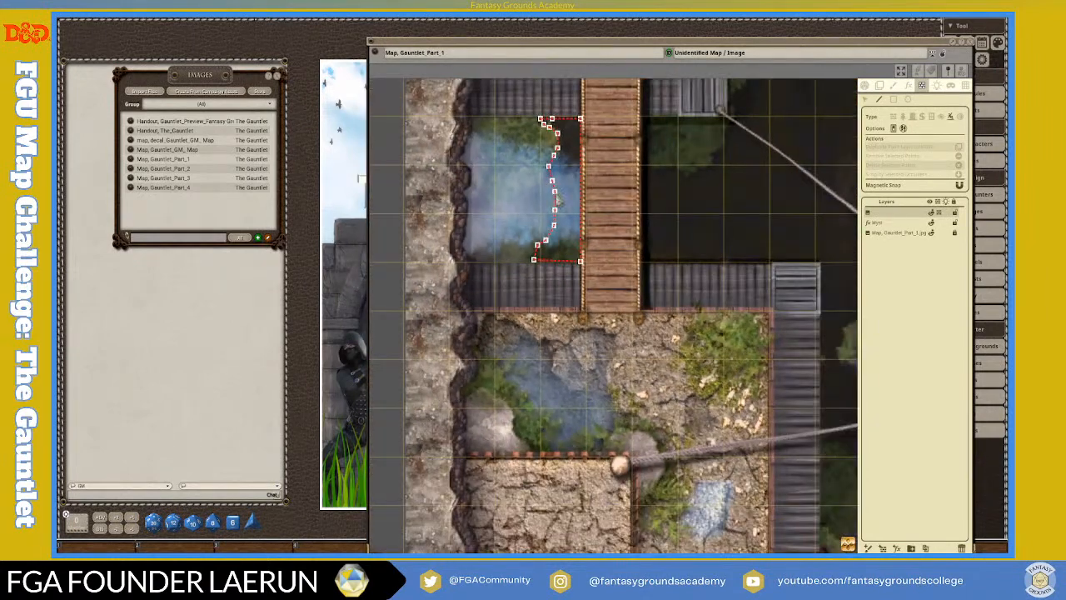
pyautogui.scroll(5, 553, 245)
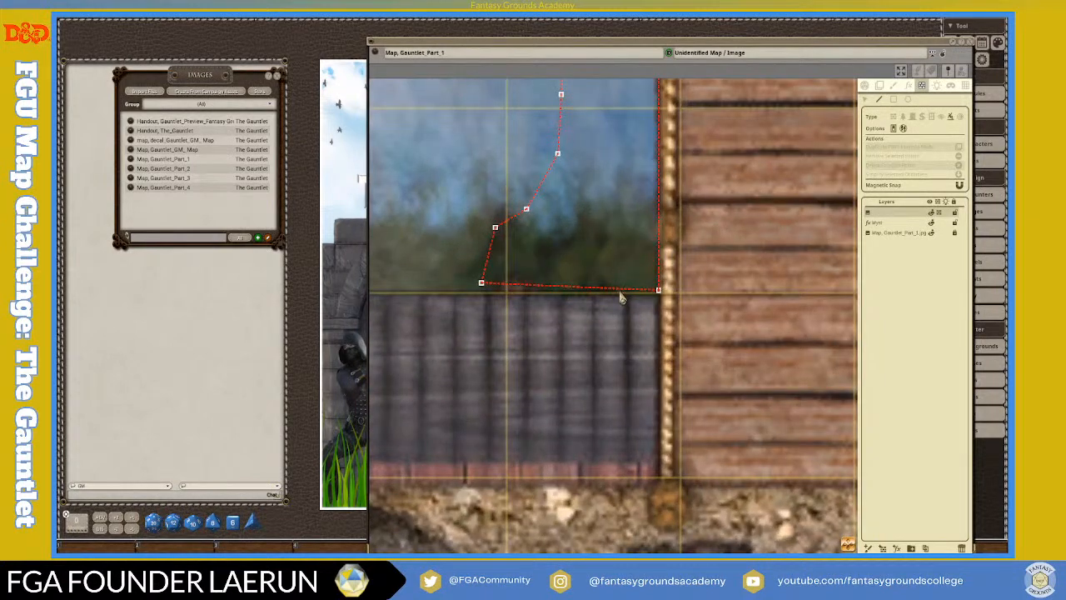
pyautogui.scroll(-5, 620, 296)
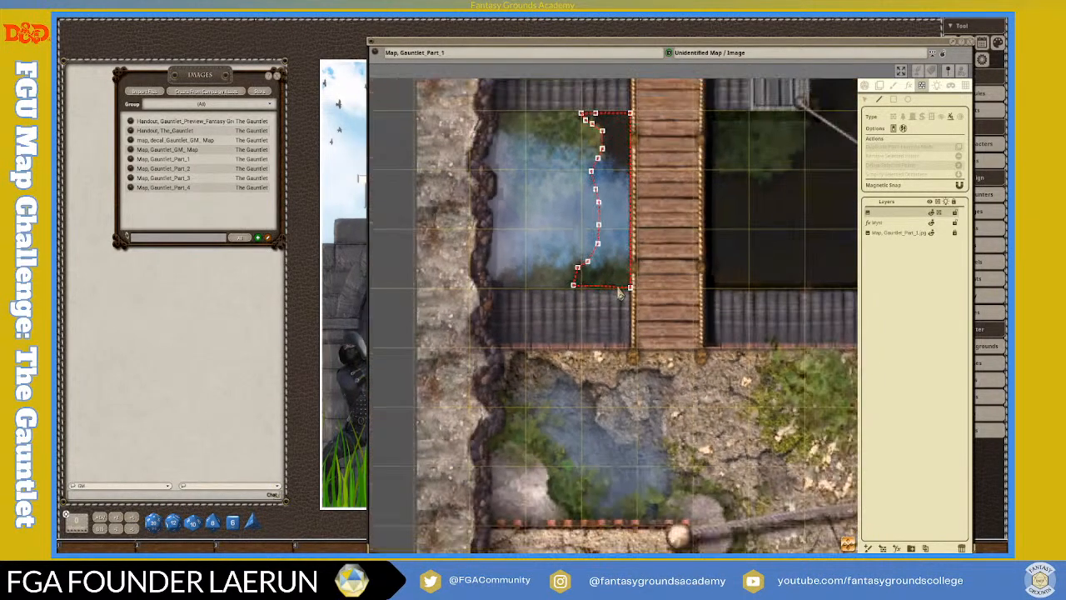
pyautogui.scroll(-1, 621, 294)
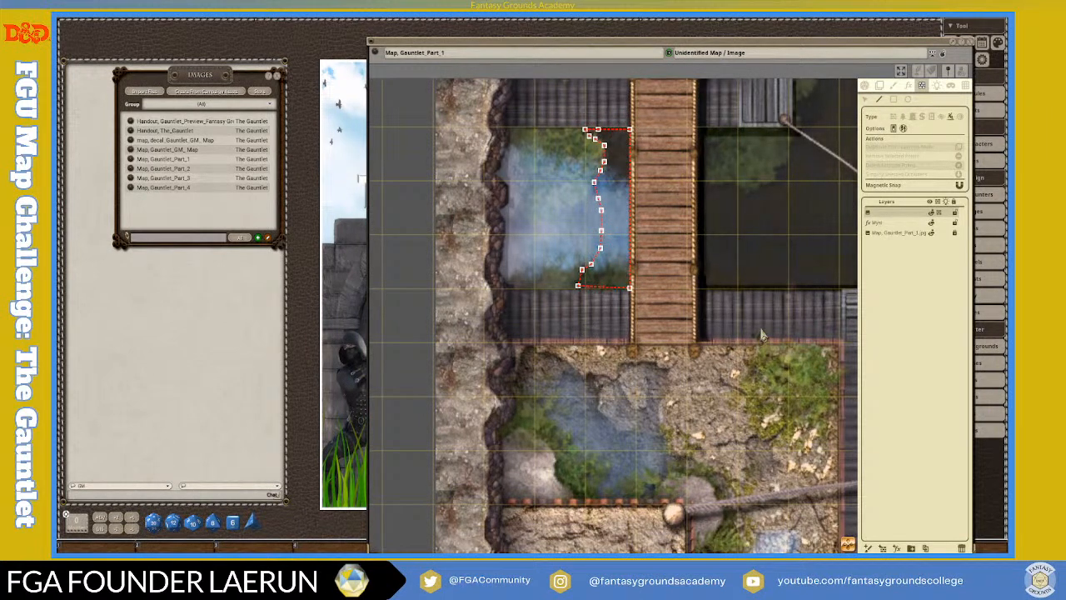
pyautogui.scroll(2, 551, 250)
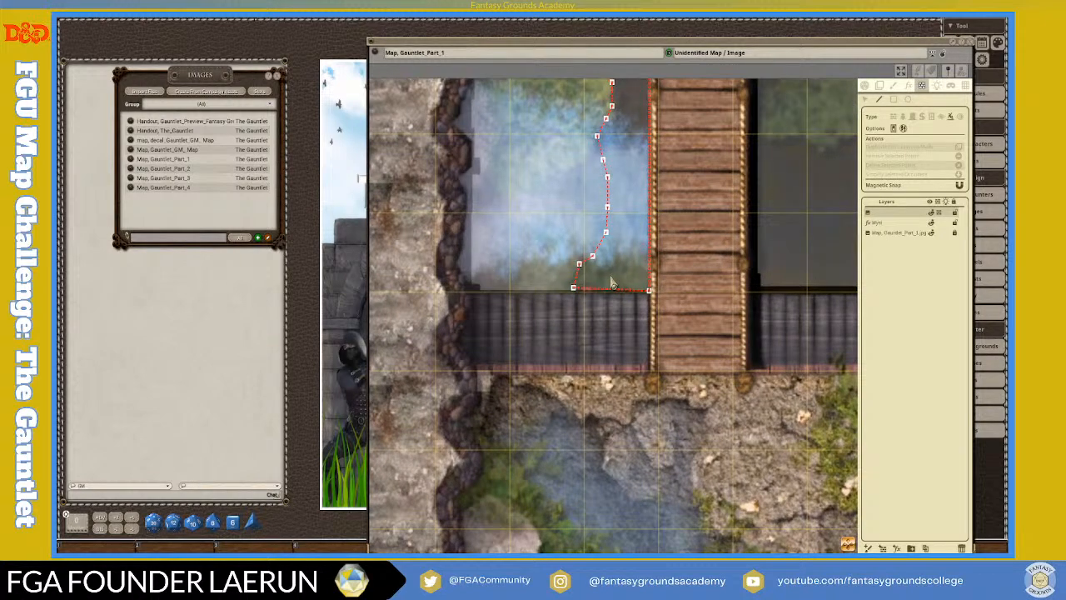
pyautogui.scroll(-2, 615, 283)
pyautogui.scroll(-1, 613, 275)
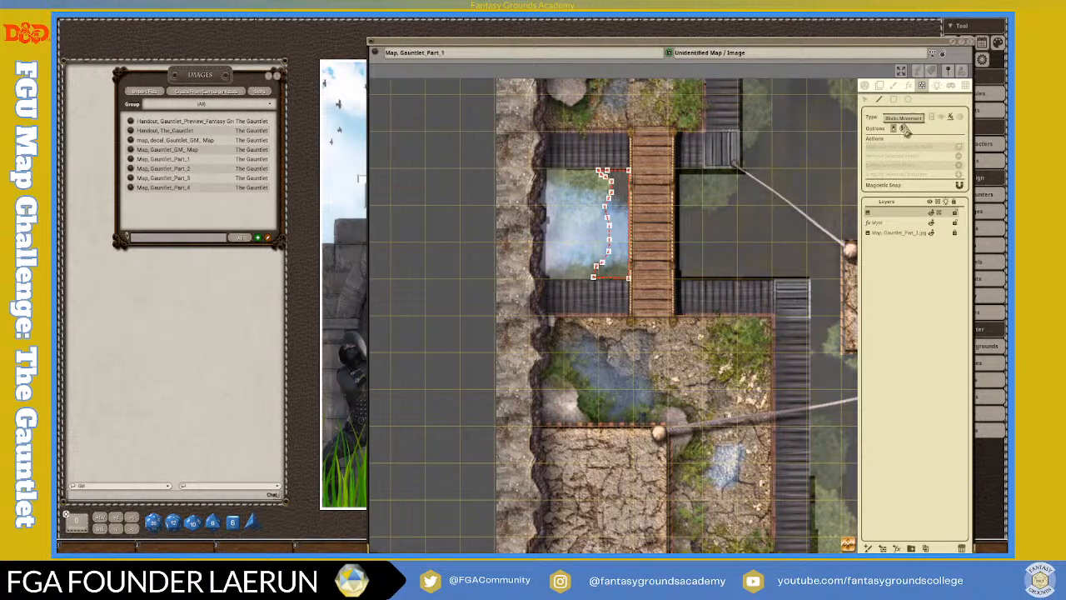
# Inspect the open channel east of the western bridge, around the rope and the neighbouring walkways.
pyautogui.scroll(3, 722, 218)
pyautogui.scroll(-1, 699, 275)
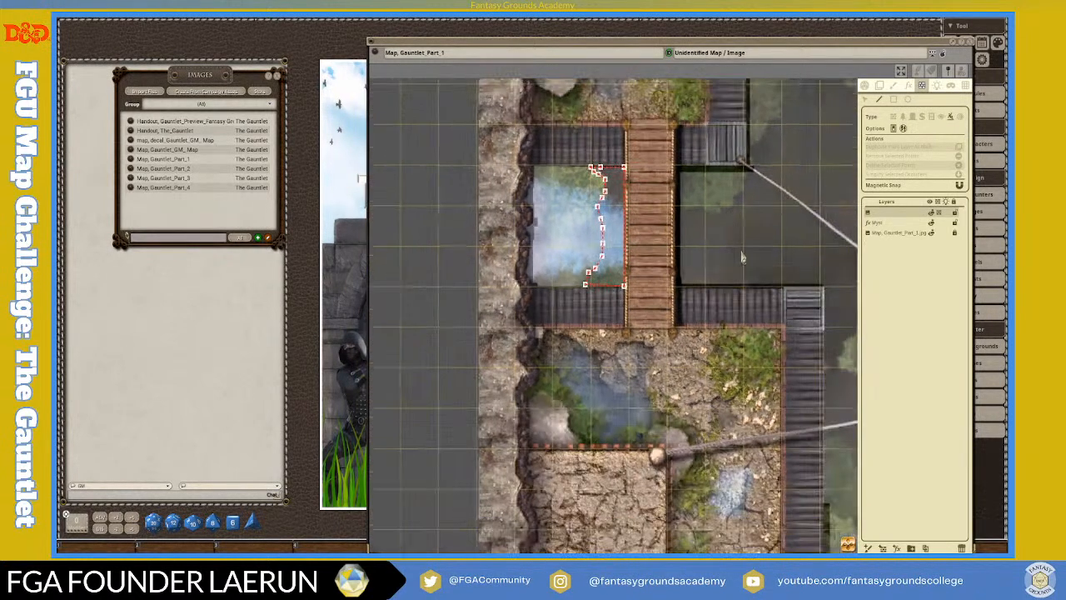
pyautogui.moveTo(848, 543); pyautogui.dragTo(1009, 443)
pyautogui.scroll(-2, 610, 248)
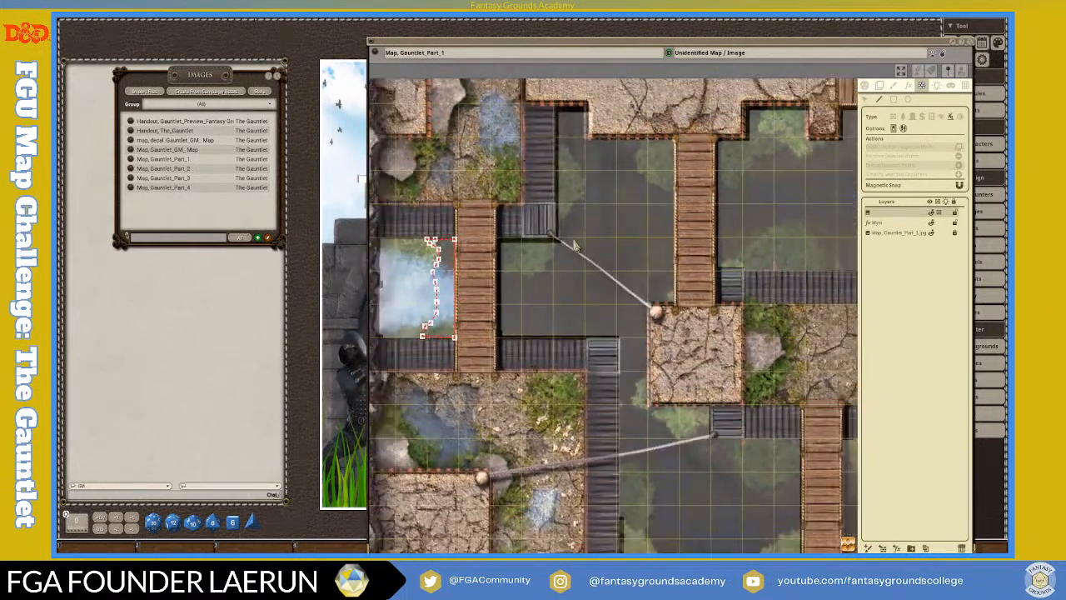
pyautogui.scroll(2, 575, 245)
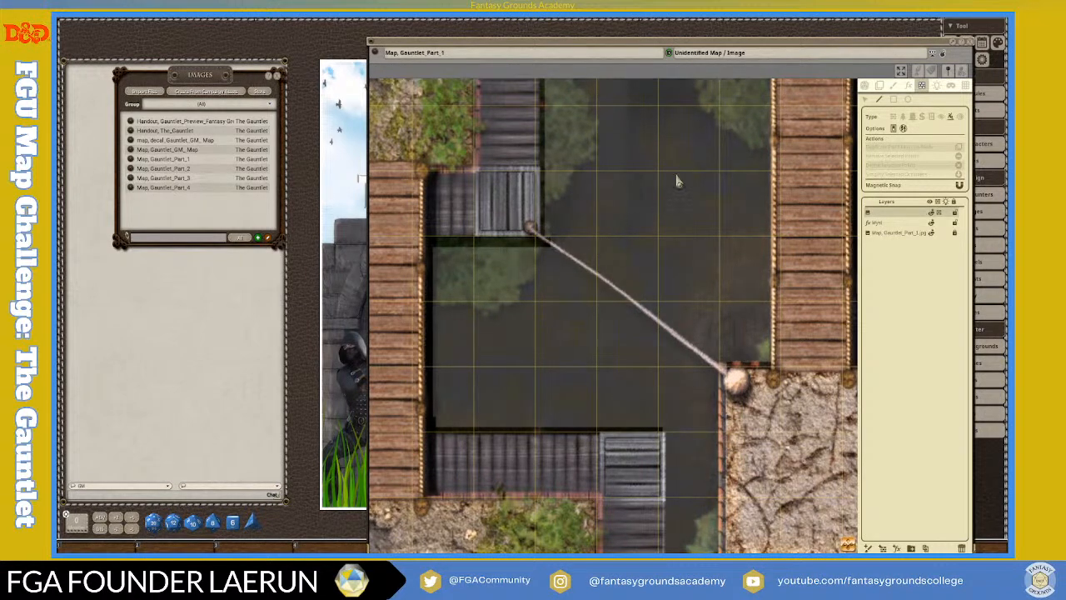
pyautogui.scroll(-4, 657, 203)
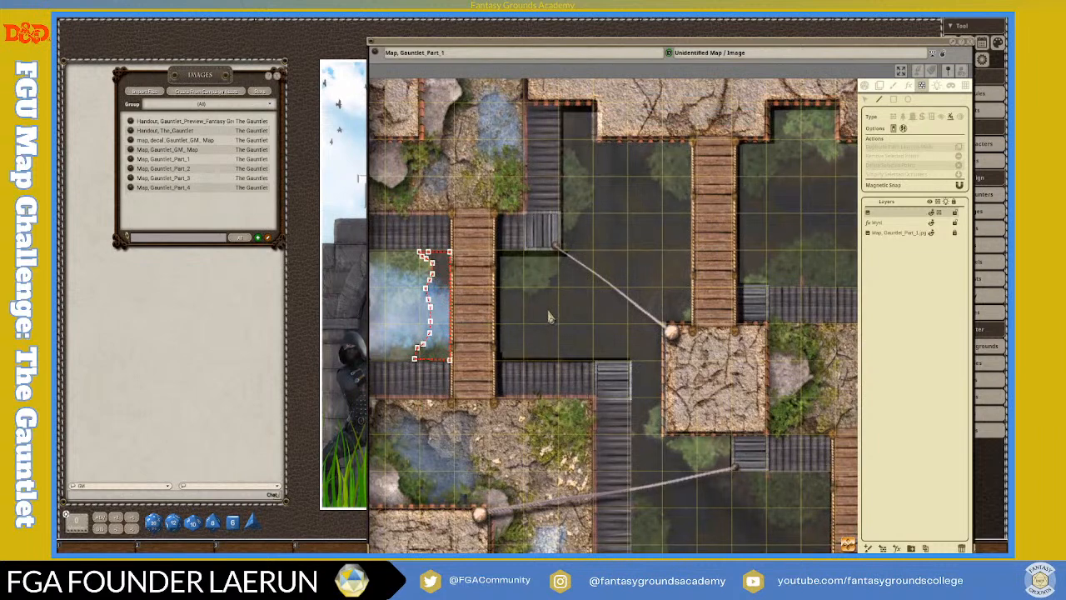
# Survey the channel between the western and eastern bridges, including its ropes, stone platforms and the wider southwestern map area.
pyautogui.scroll(1, 550, 316)
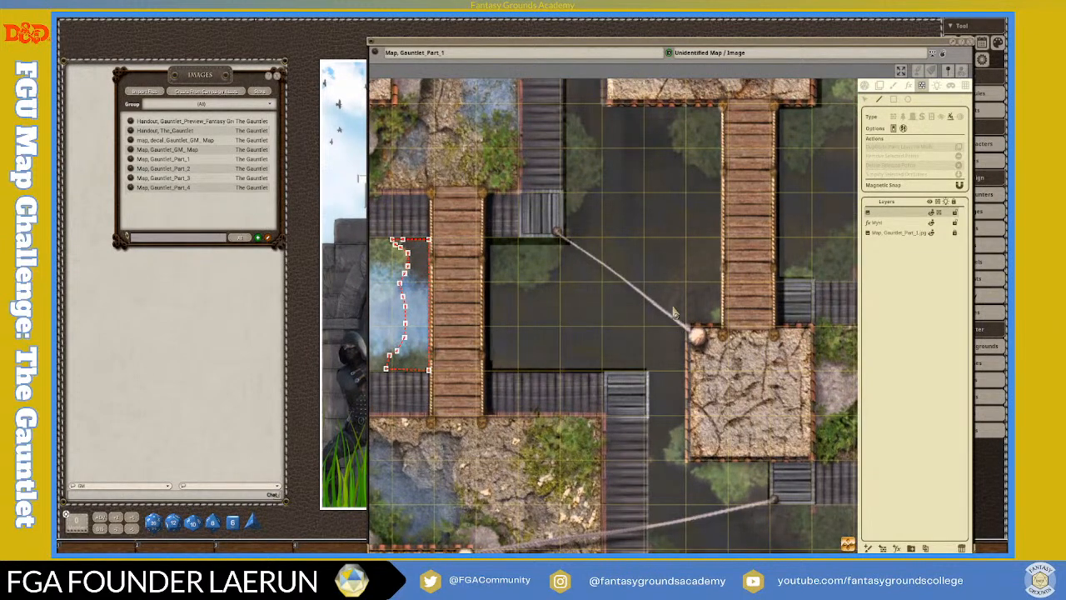
pyautogui.scroll(1, 583, 269)
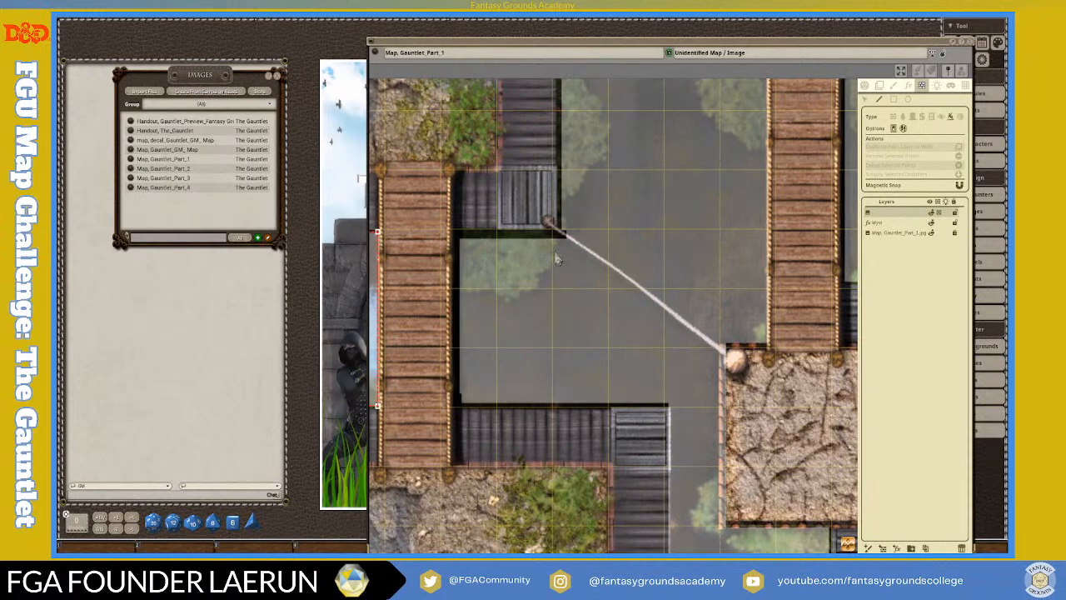
pyautogui.scroll(-1, 537, 265)
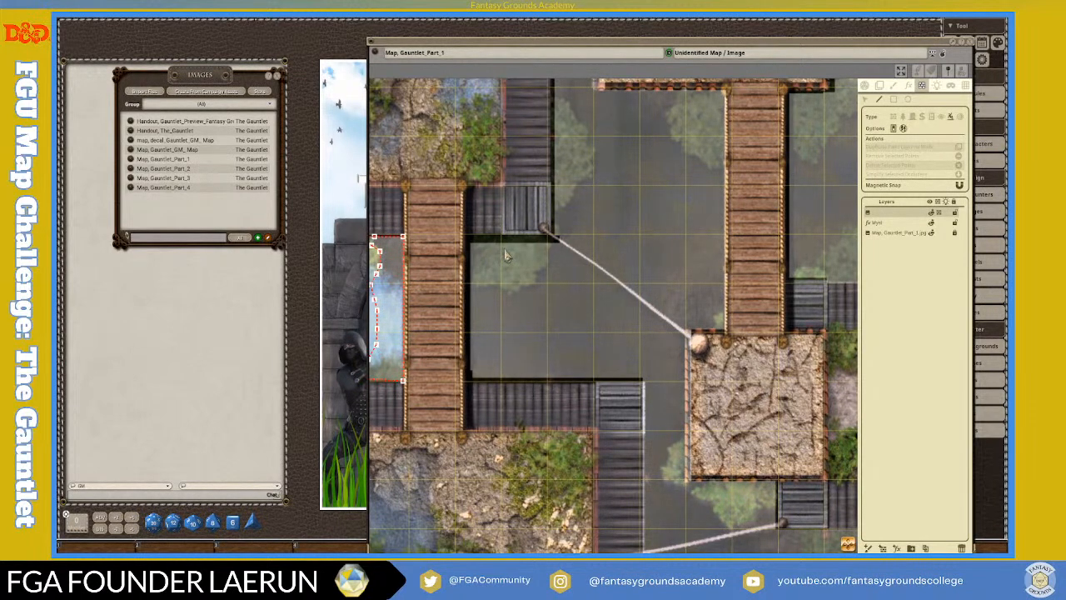
pyautogui.scroll(-1, 499, 258)
pyautogui.scroll(1, 500, 256)
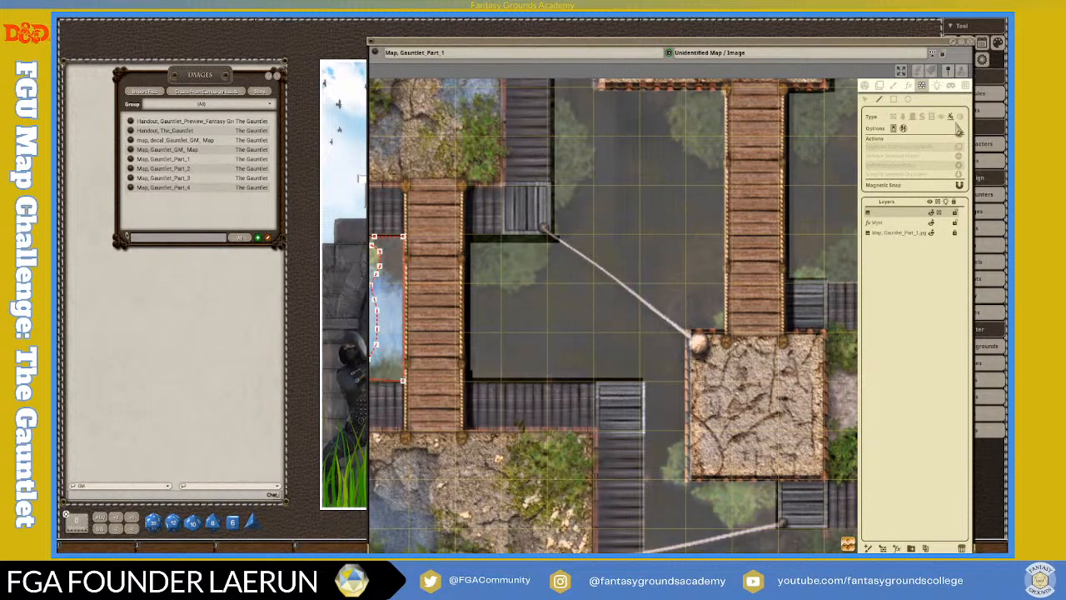
pyautogui.scroll(-1, 575, 318)
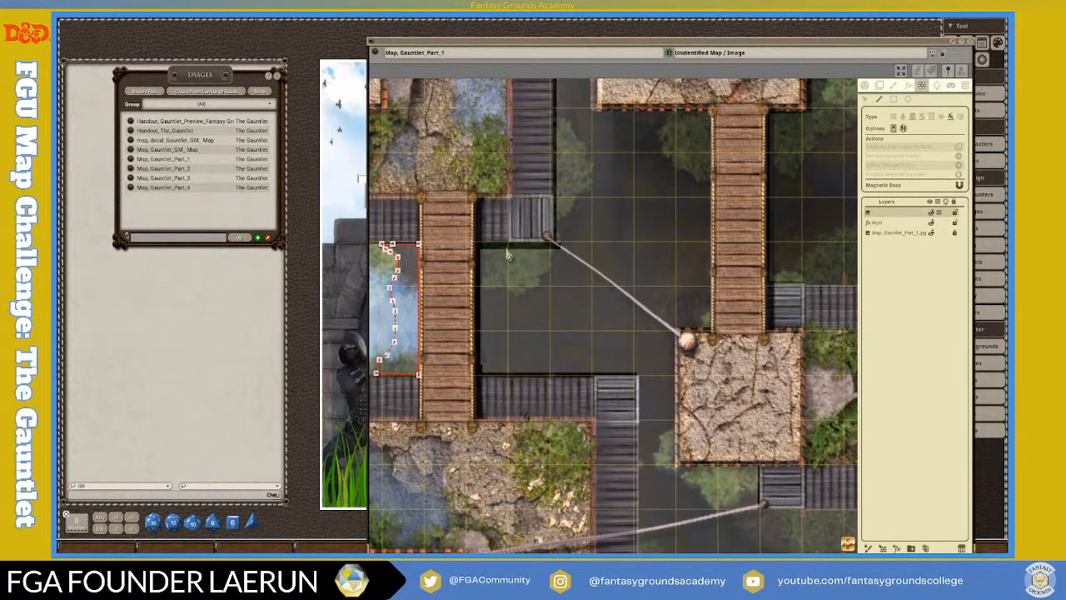
pyautogui.scroll(-3, 633, 152)
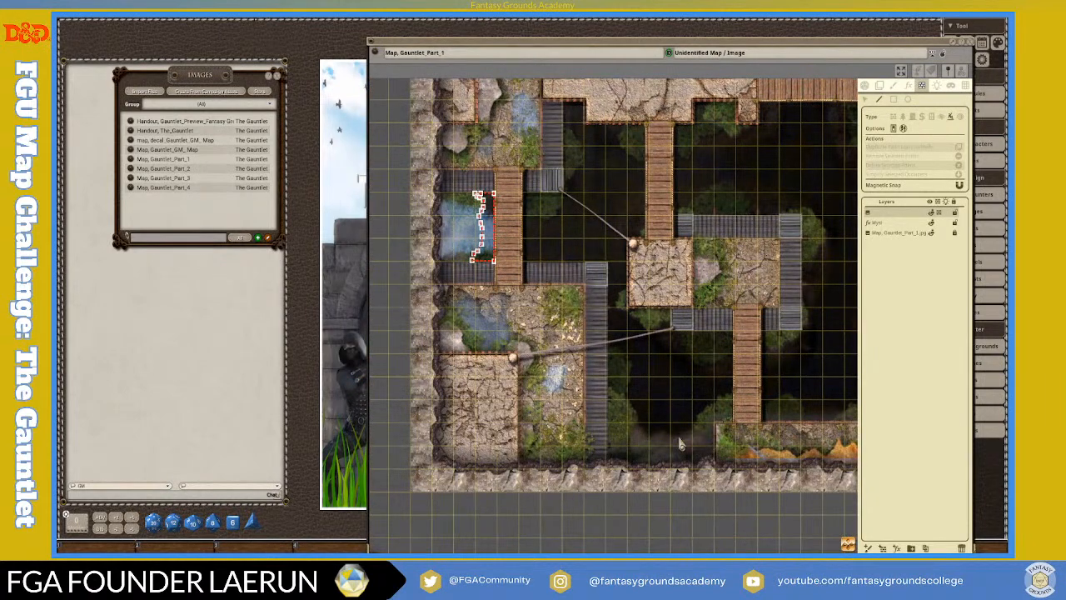
pyautogui.scroll(3, 559, 192)
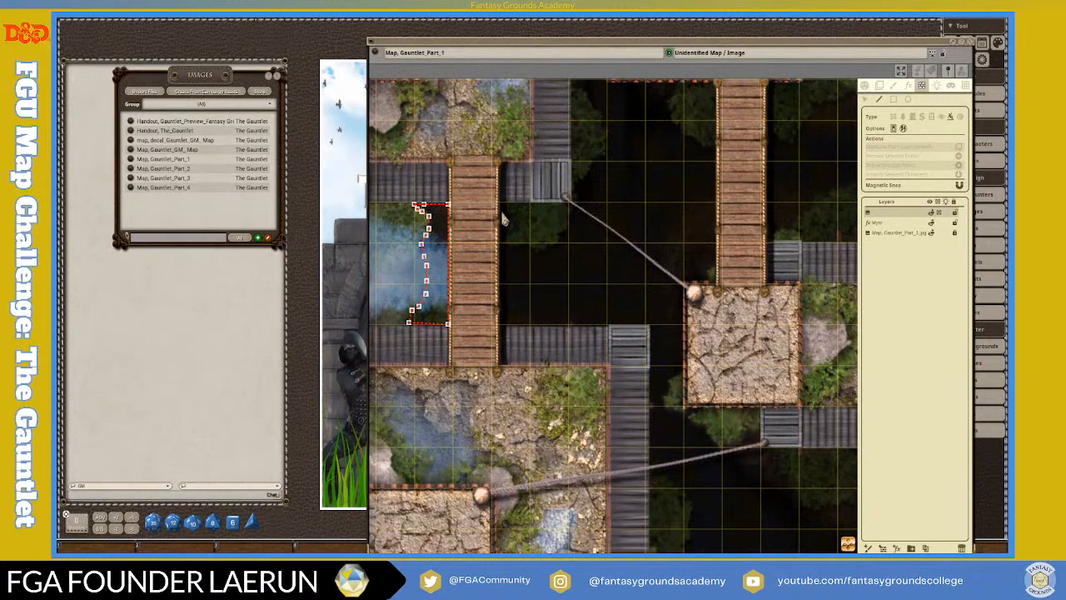
pyautogui.scroll(-2, 584, 185)
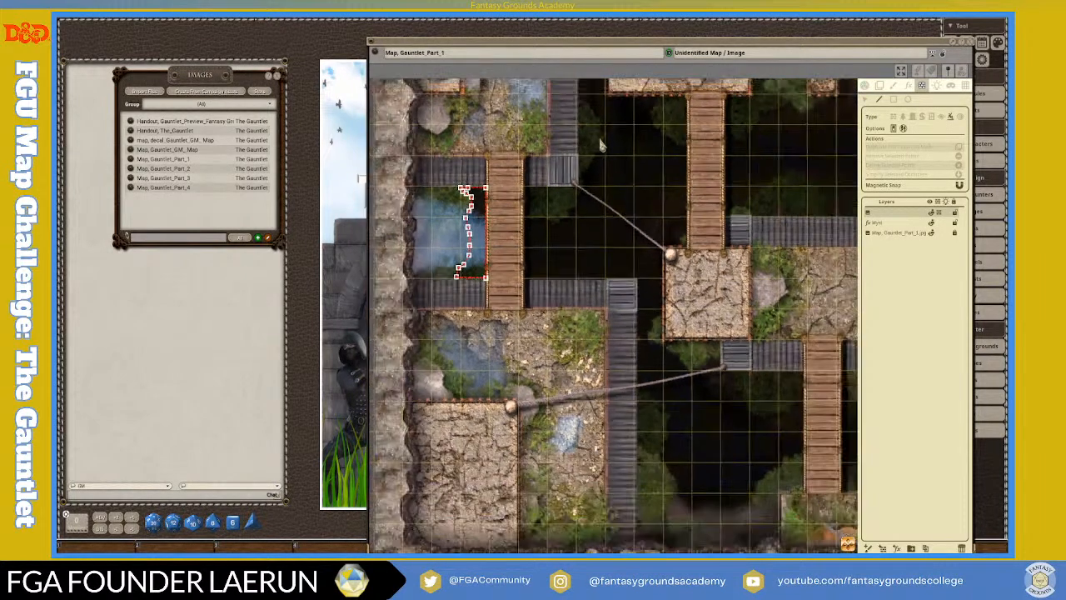
pyautogui.moveTo(863, 531); pyautogui.dragTo(857, 474)
pyautogui.moveTo(526, 216); pyautogui.dragTo(555, 258)
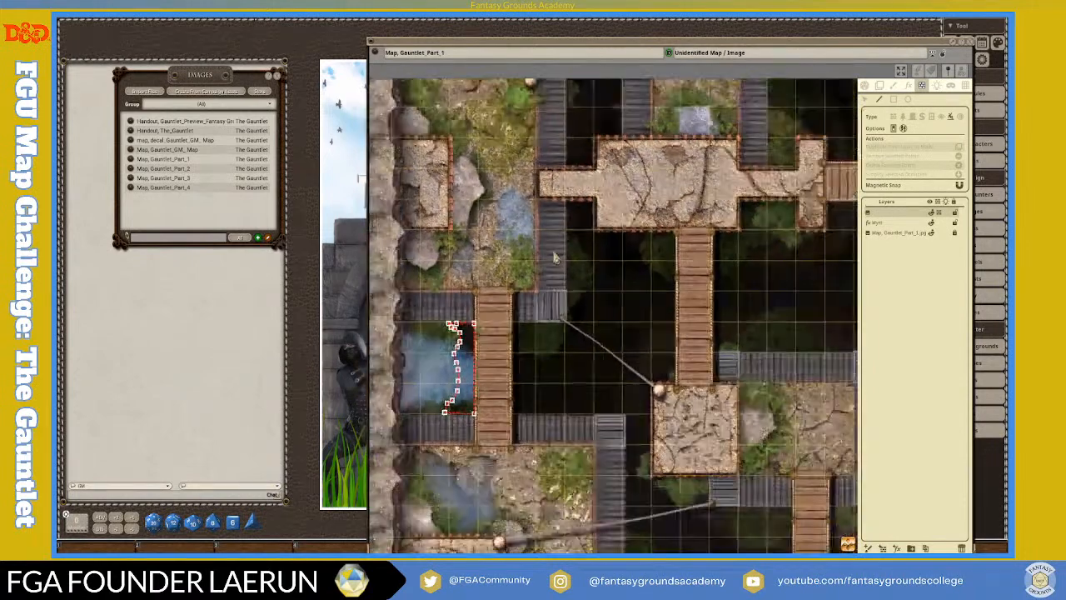
# Start a second pit outline at the western bridge, following the walkway's south and east edges north to the stone platform.
pyautogui.scroll(-1, 554, 258)
pyautogui.scroll(2, 521, 309)
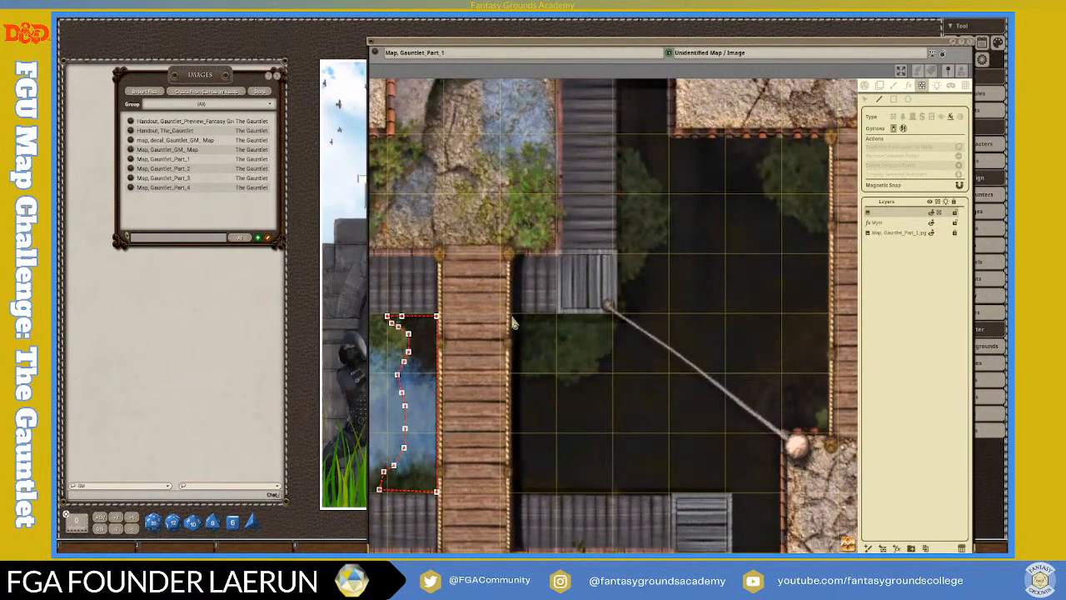
pyautogui.click(513, 318)
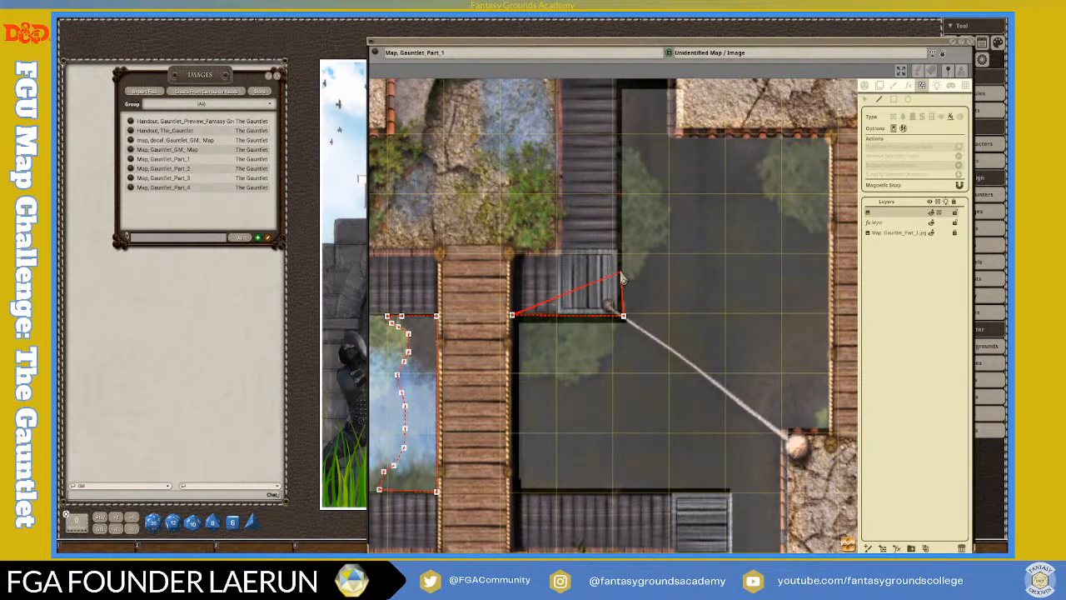
pyautogui.press('Up')
pyautogui.press('Up')
pyautogui.press('Up')
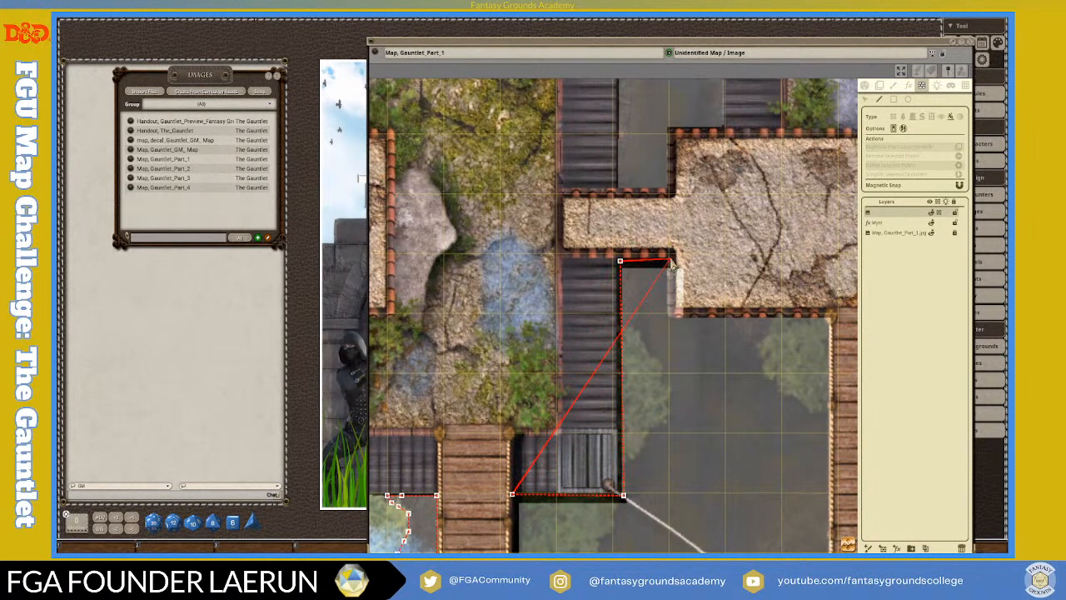
# Continue the pit outline along the stone platform's southern edge, curving around the foliage beside the eastern bridge.
pyautogui.click(668, 324)
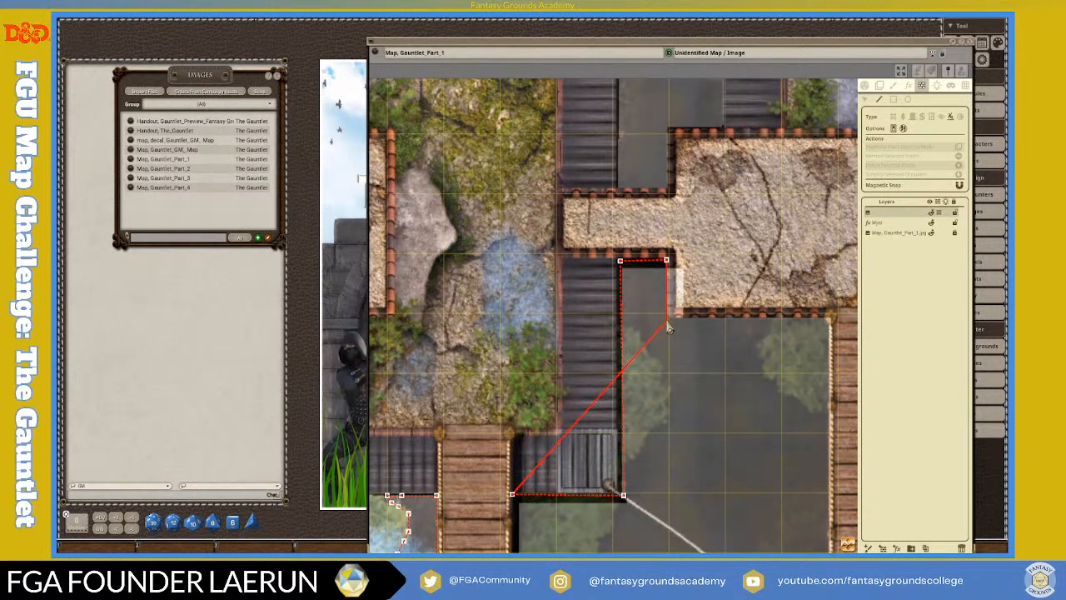
pyautogui.click(774, 319)
pyautogui.click(767, 337)
pyautogui.click(759, 355)
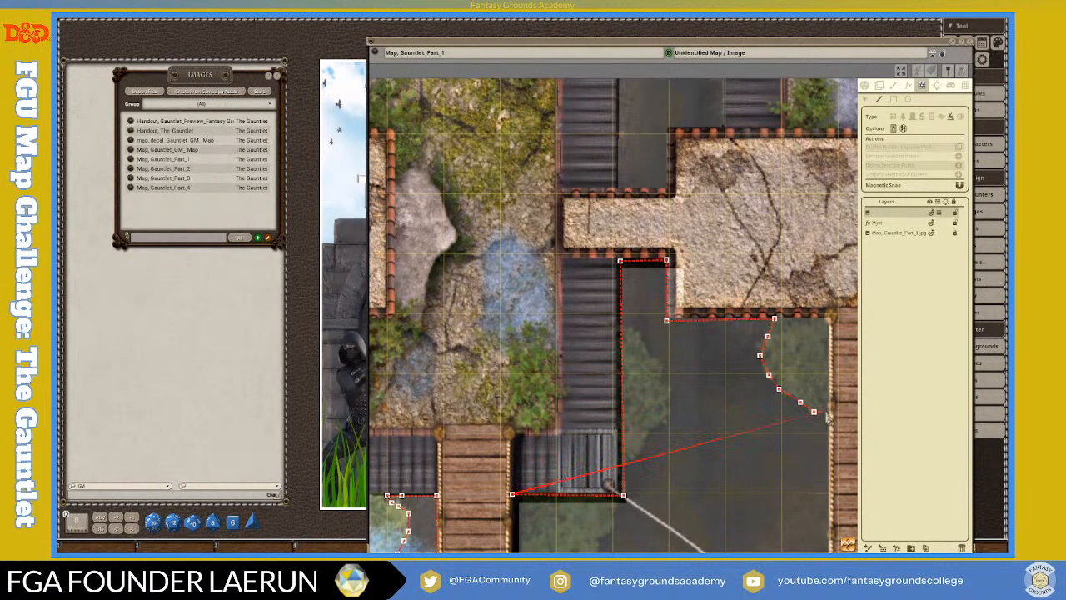
# Extend the pit outline south along the eastern bridge, around the small foliage patch, to the rope post on the square platform.
pyautogui.scroll(-3, 827, 416)
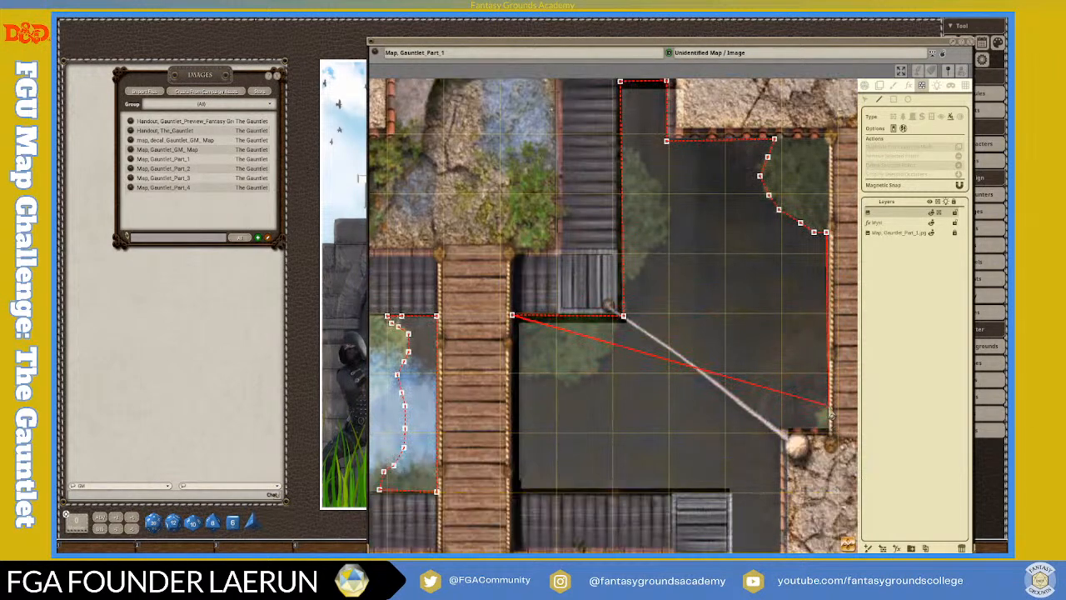
pyautogui.click(826, 406)
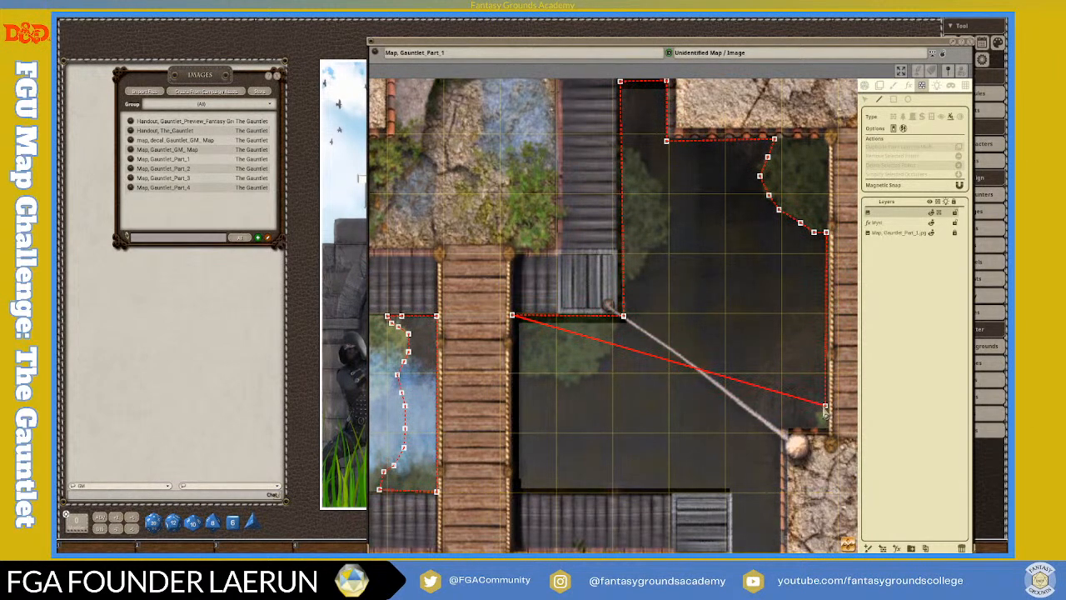
pyautogui.click(816, 413)
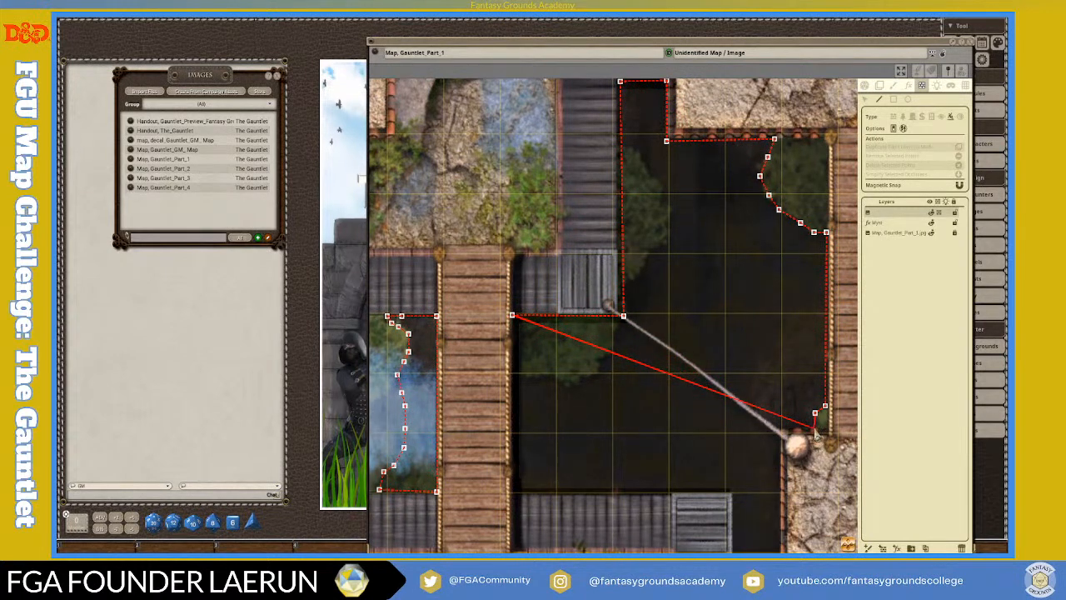
pyautogui.click(814, 428)
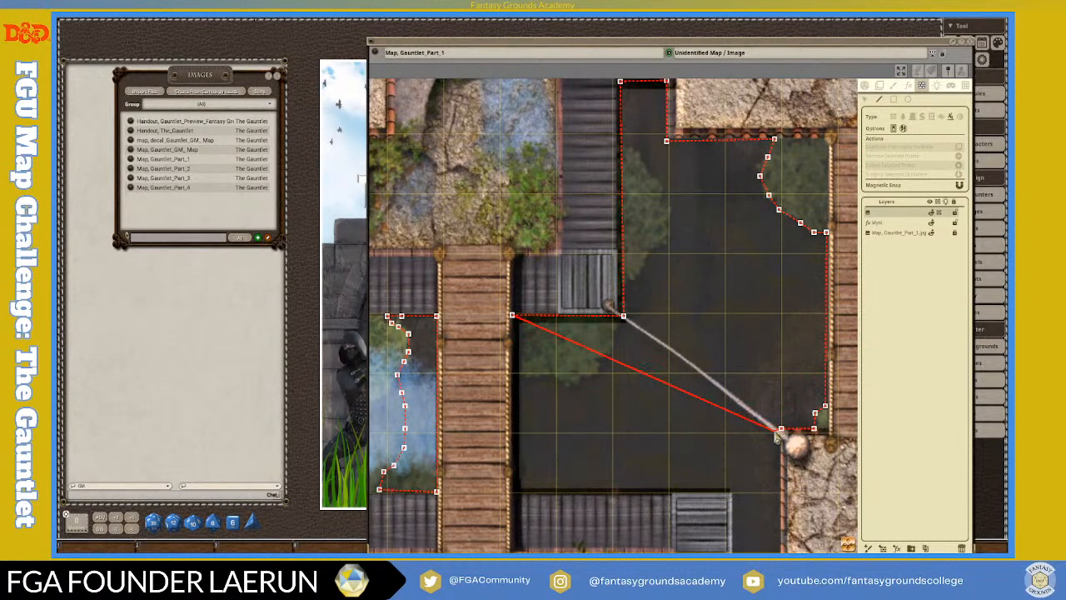
pyautogui.click(775, 429)
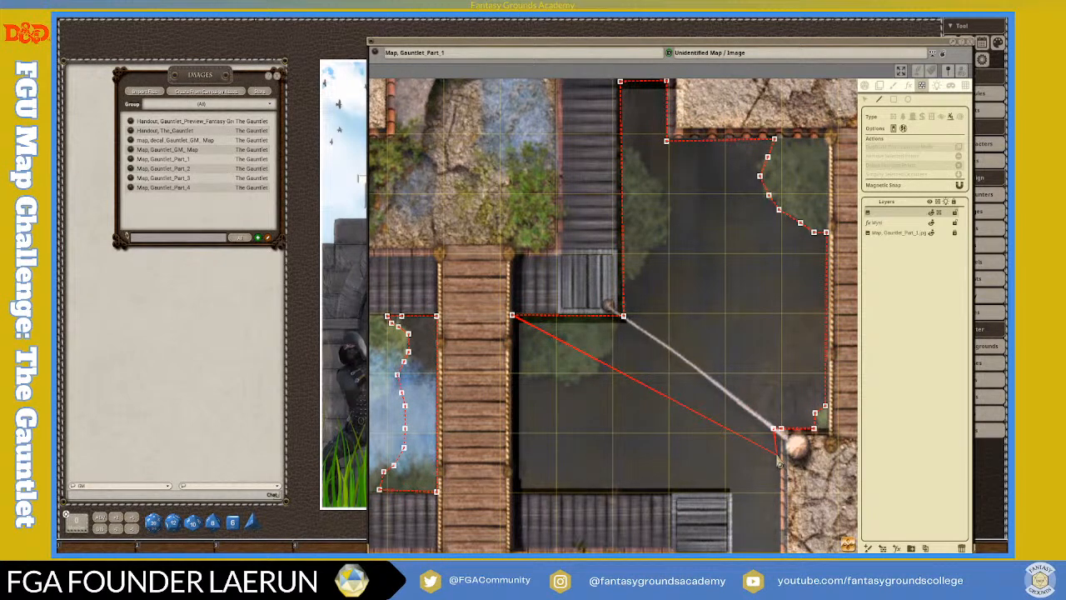
# Continue the line-of-sight polygon down the west edge of the cracked stone platform and along the outer edge of the foliage below it.
pyautogui.scroll(-4, 780, 457)
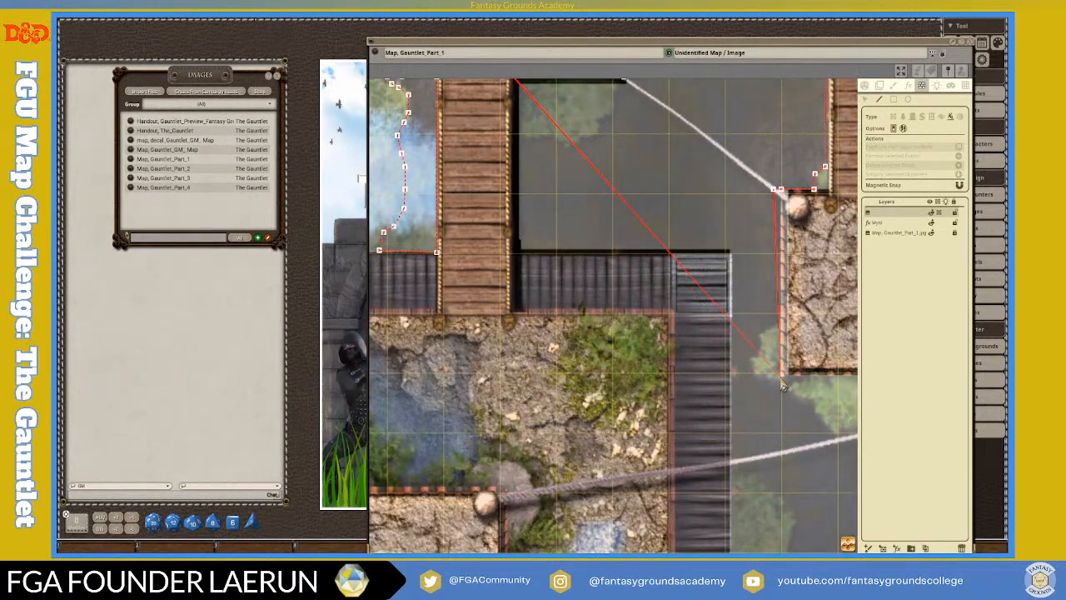
pyautogui.click(778, 328)
pyautogui.click(758, 335)
pyautogui.click(757, 357)
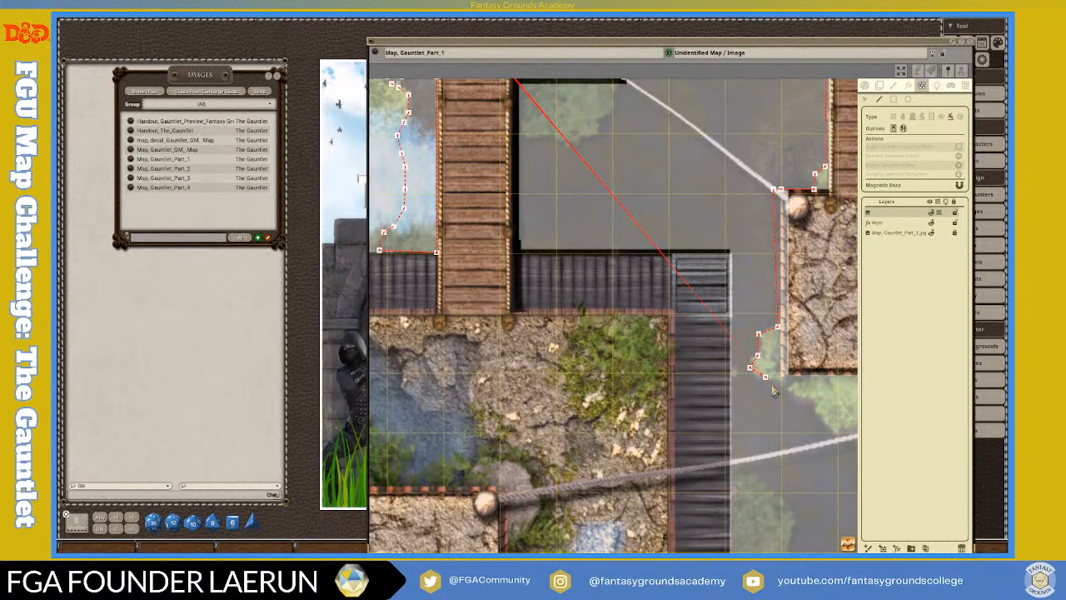
pyautogui.click(782, 386)
pyautogui.click(799, 399)
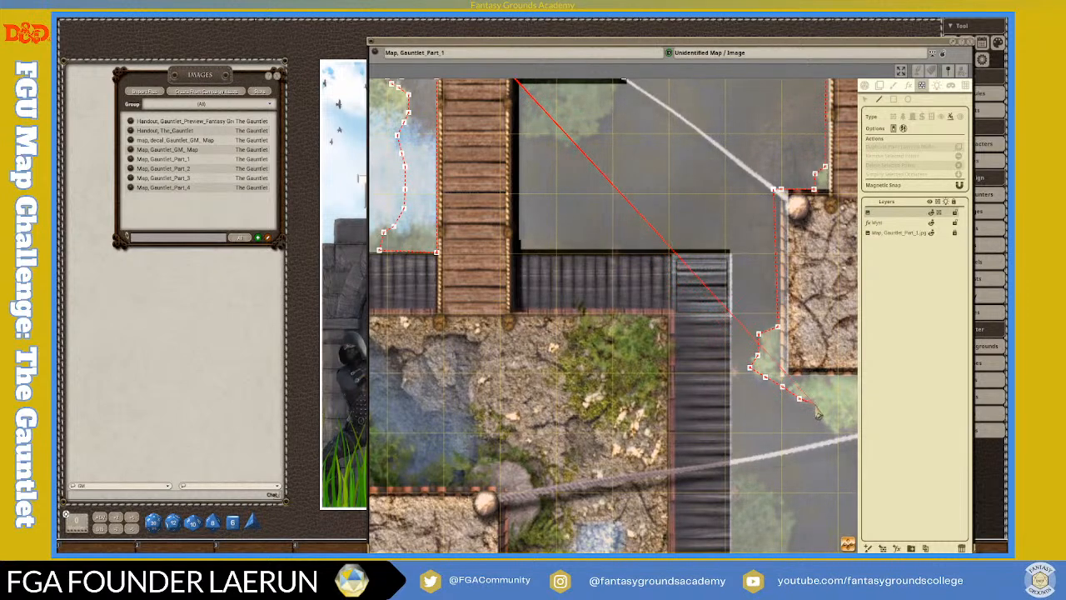
pyautogui.click(816, 409)
pyautogui.click(833, 430)
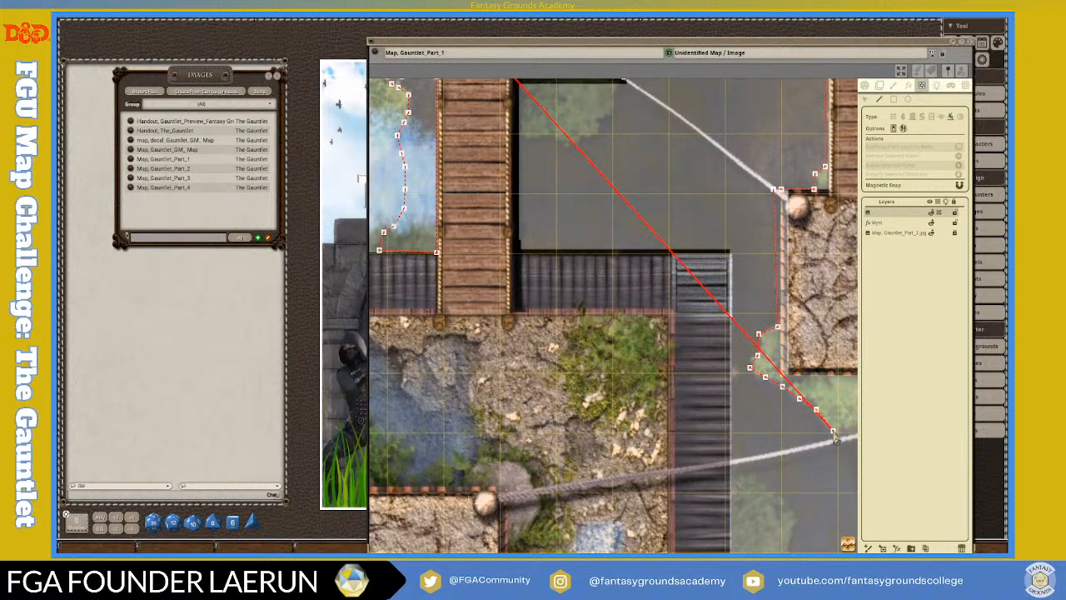
# Trace the polygon around the rest of the foliage below the stone platform to the lower corner of the wooden dock beside it.
pyautogui.press('Right')
pyautogui.press('Right')
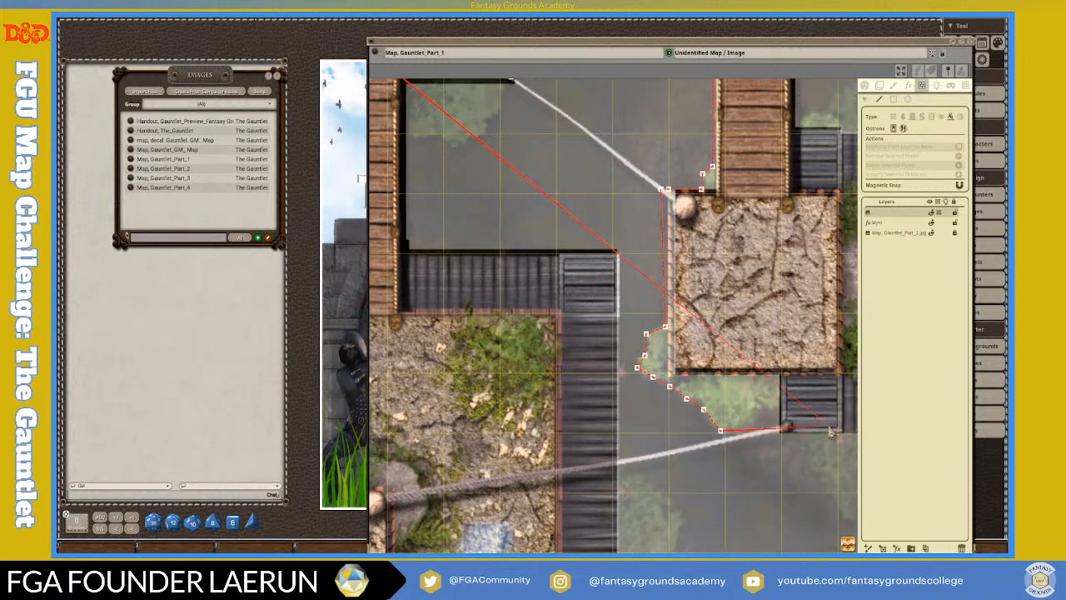
pyautogui.click(743, 430)
pyautogui.click(752, 411)
pyautogui.click(769, 407)
pyautogui.click(777, 412)
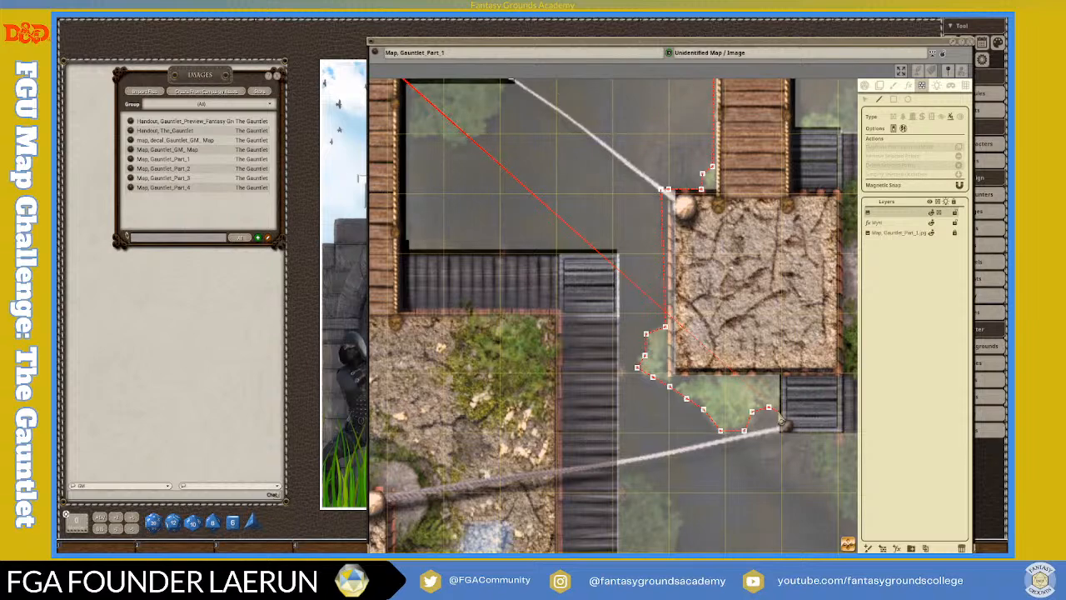
pyautogui.click(780, 430)
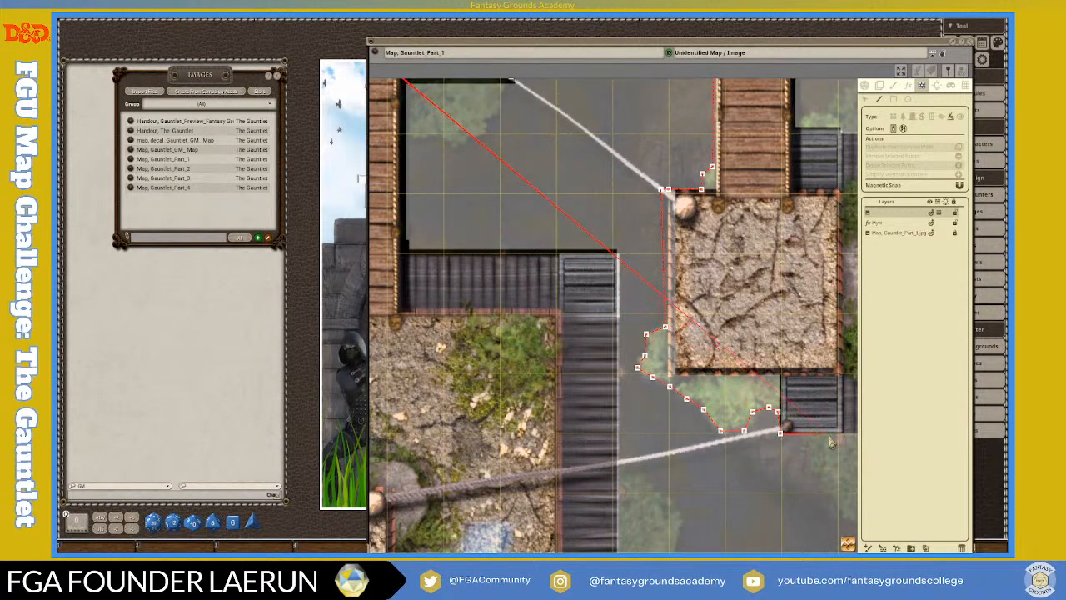
# Extend the polygon along the south edge of the wooden dock to the corner where it meets the rope bridge.
pyautogui.press('Right')
pyautogui.press('Right')
pyautogui.press('Right')
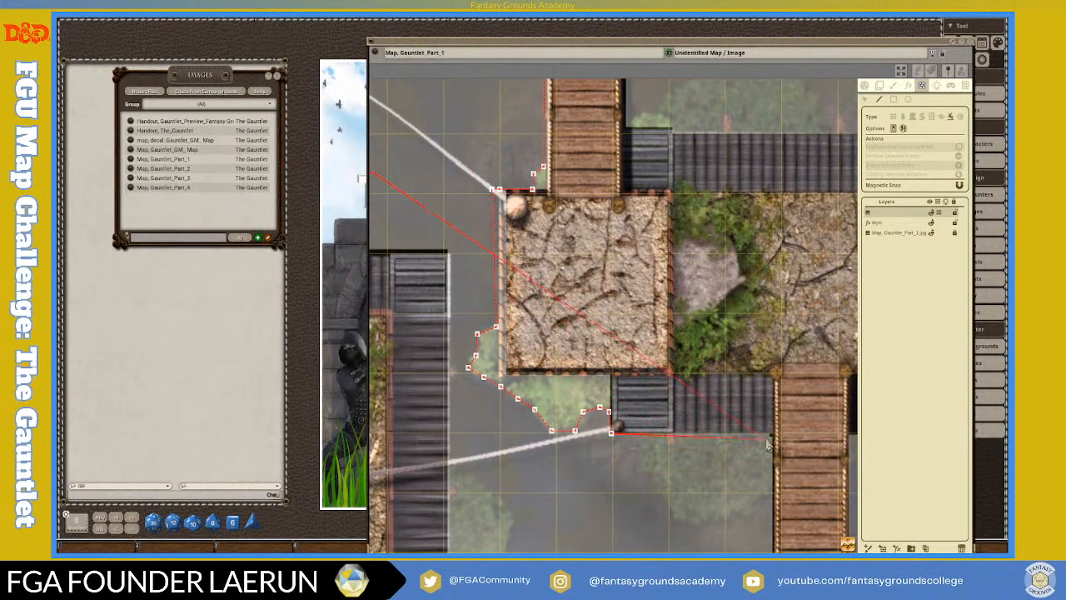
pyautogui.click(771, 434)
# Run the polygon down the west side of the rope bridge to the foliage near its southern end.
pyautogui.press('Right')
pyautogui.press('Right')
pyautogui.press('Right')
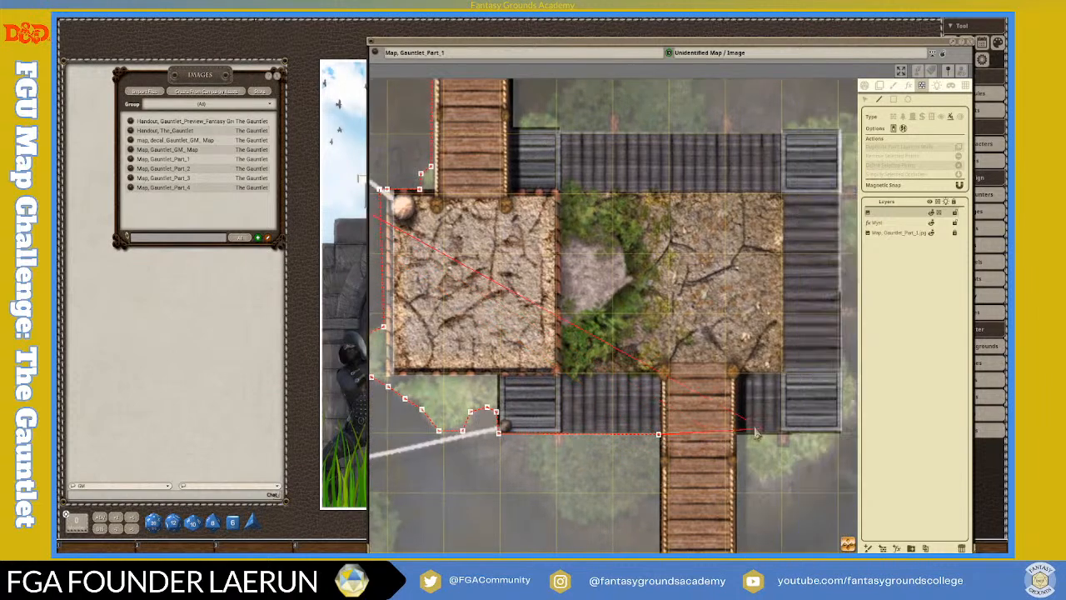
pyautogui.press('Left')
pyautogui.press('Down')
pyautogui.press('Down')
pyautogui.press('Down')
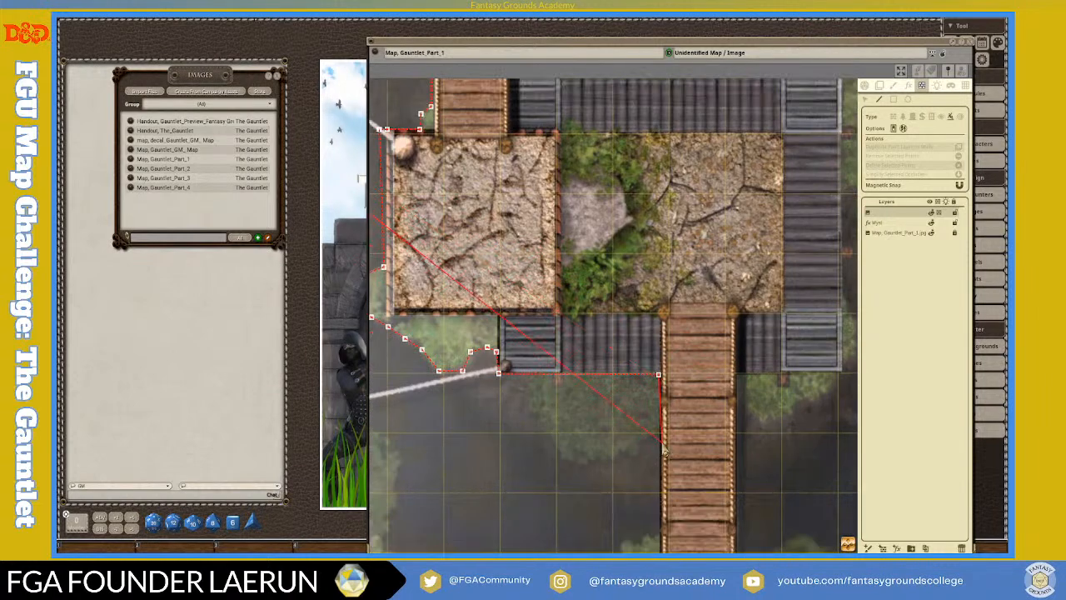
pyautogui.press('Down')
pyautogui.press('Down')
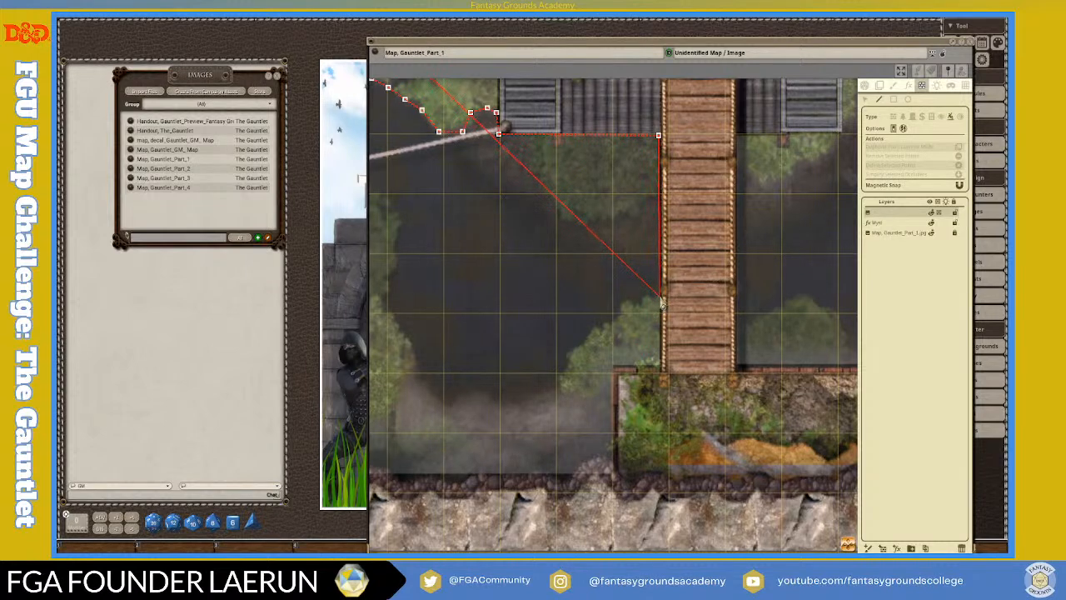
# Trace the polygon along the edge of the foliage southwest of the rope bridge down to the mist.
pyautogui.click(612, 326)
pyautogui.click(593, 337)
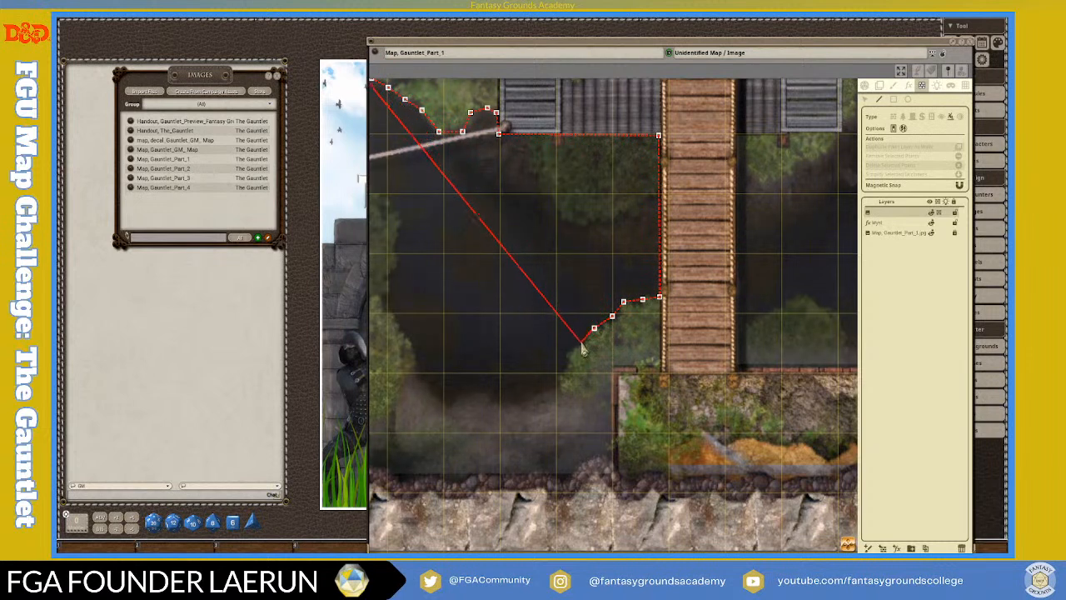
pyautogui.click(565, 350)
pyautogui.click(565, 368)
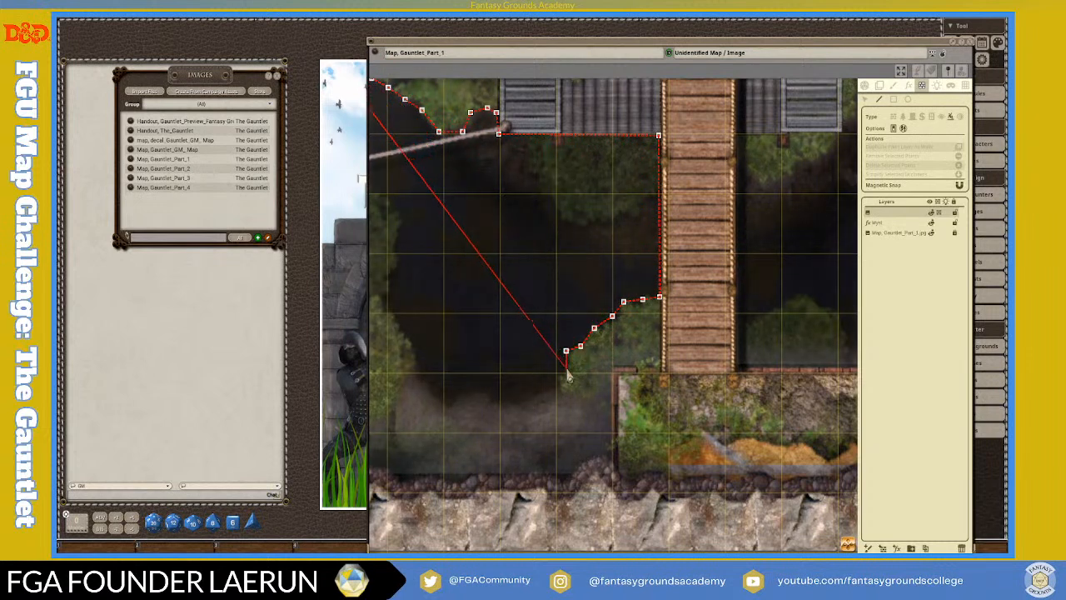
pyautogui.click(556, 381)
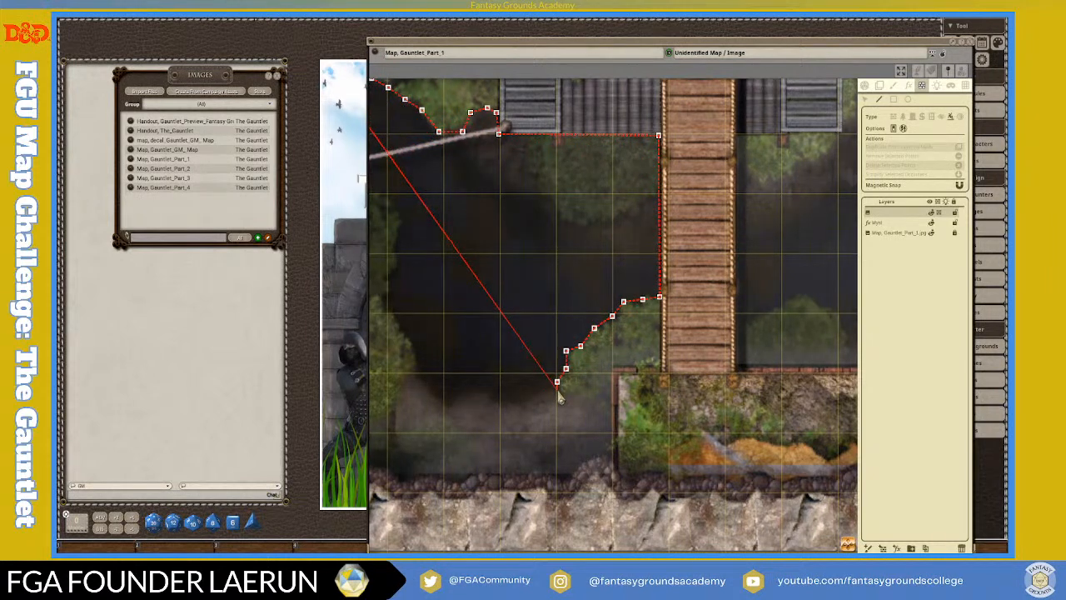
pyautogui.click(550, 400)
# Trace the polygon west along the top of the mist and up the edge of the southwestern foliage.
pyautogui.click(520, 408)
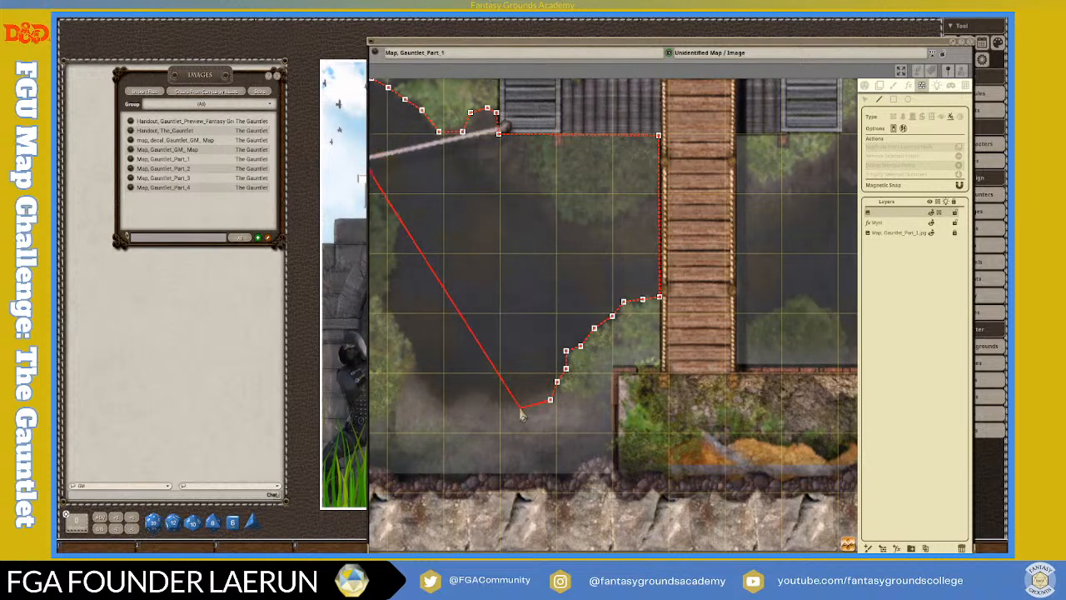
pyautogui.click(493, 399)
pyautogui.click(478, 389)
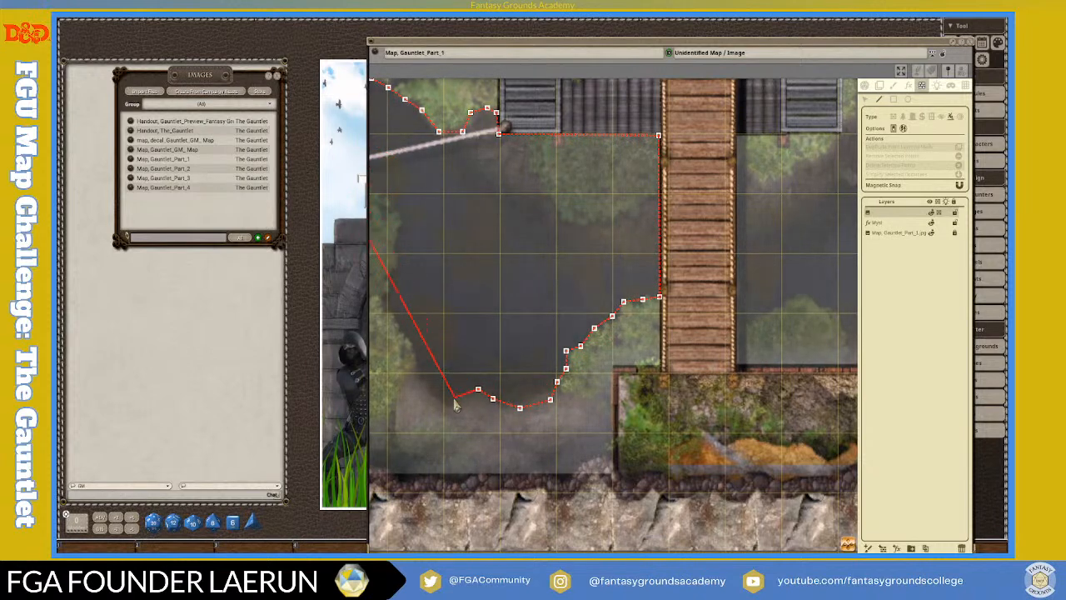
pyautogui.click(451, 400)
pyautogui.click(443, 402)
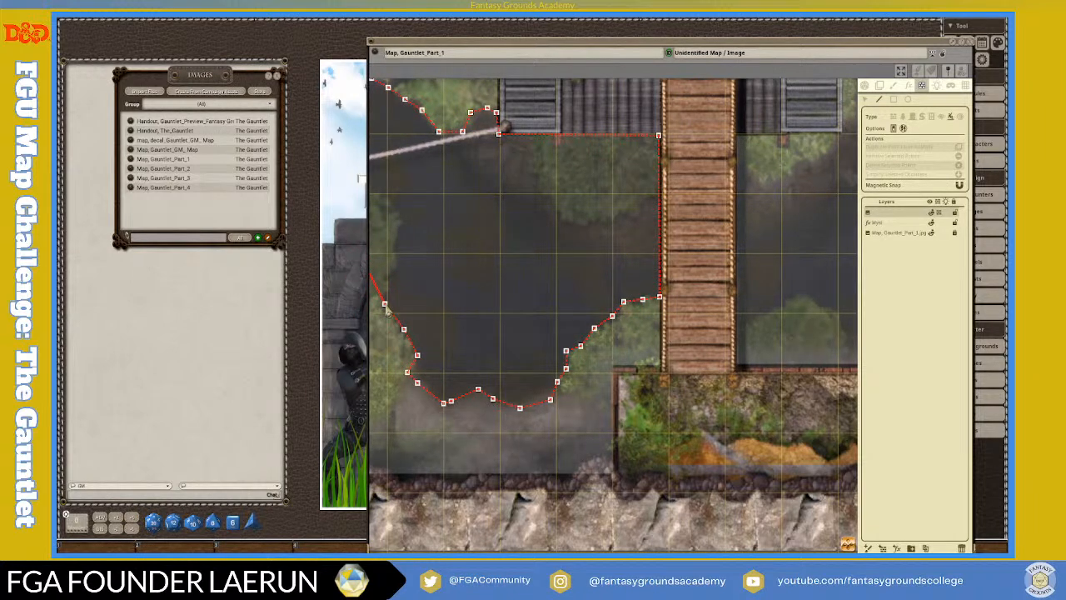
# Trace the polygon up the edge of the western foliage to the east side of the long wooden walkway.
pyautogui.press('Left')
pyautogui.press('Left')
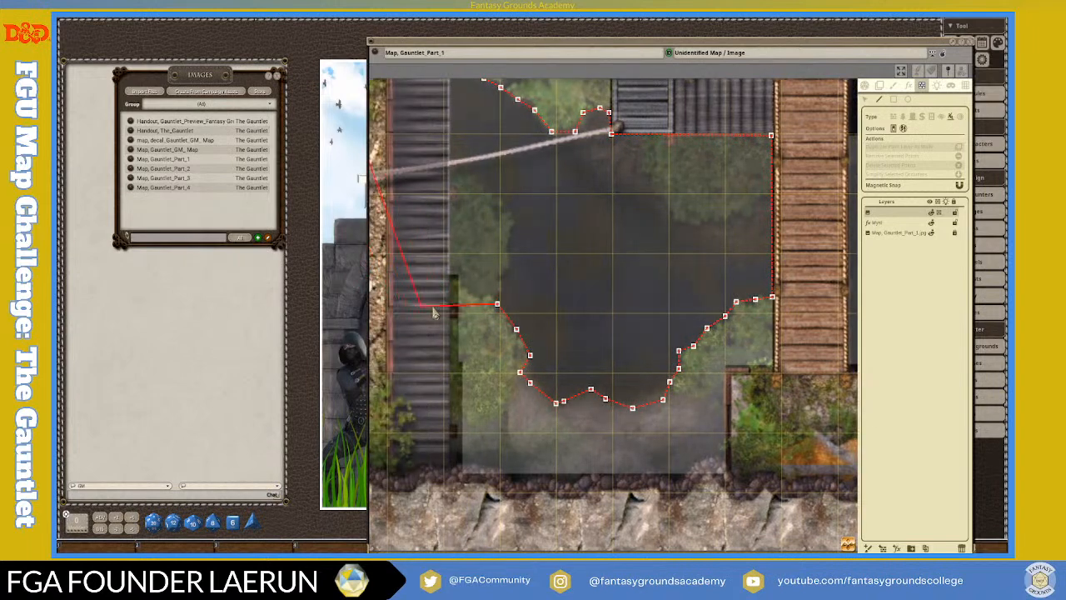
pyautogui.click(507, 260)
pyautogui.click(508, 249)
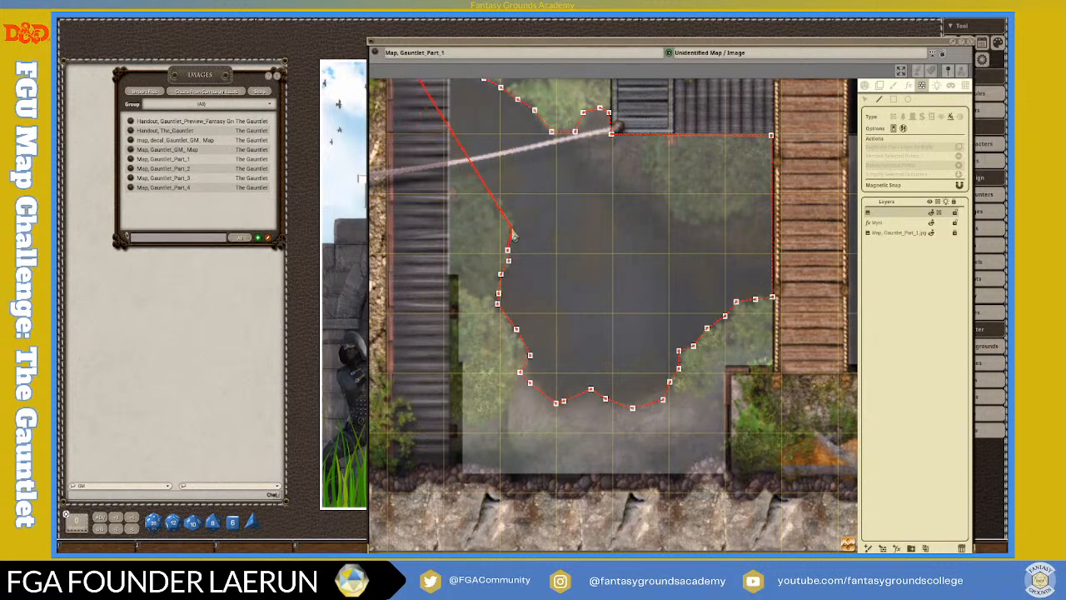
pyautogui.click(512, 227)
pyautogui.click(507, 209)
pyautogui.click(499, 197)
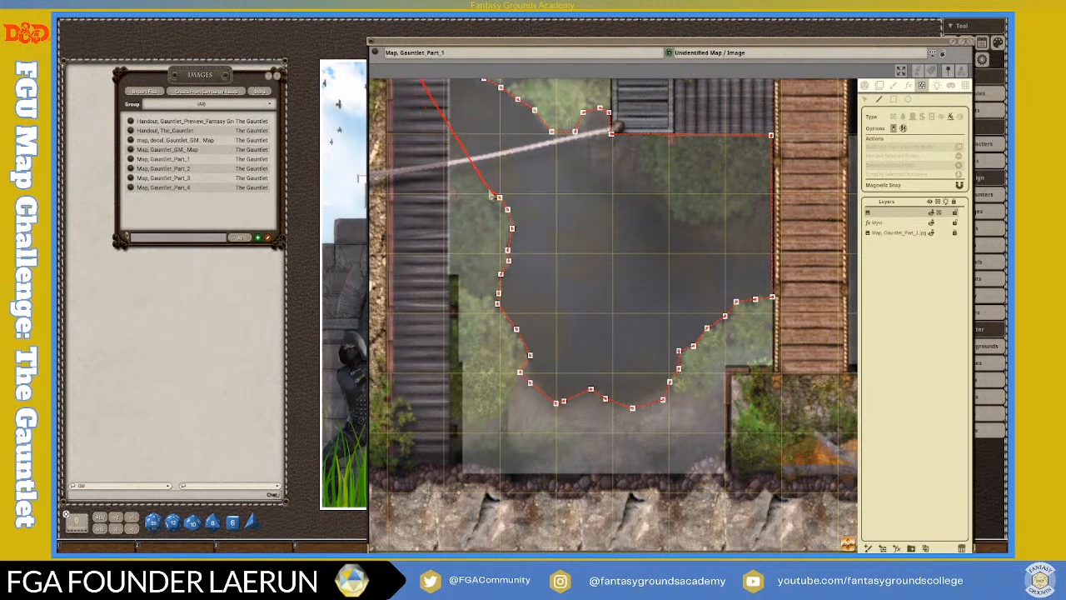
pyautogui.click(488, 188)
pyautogui.click(464, 176)
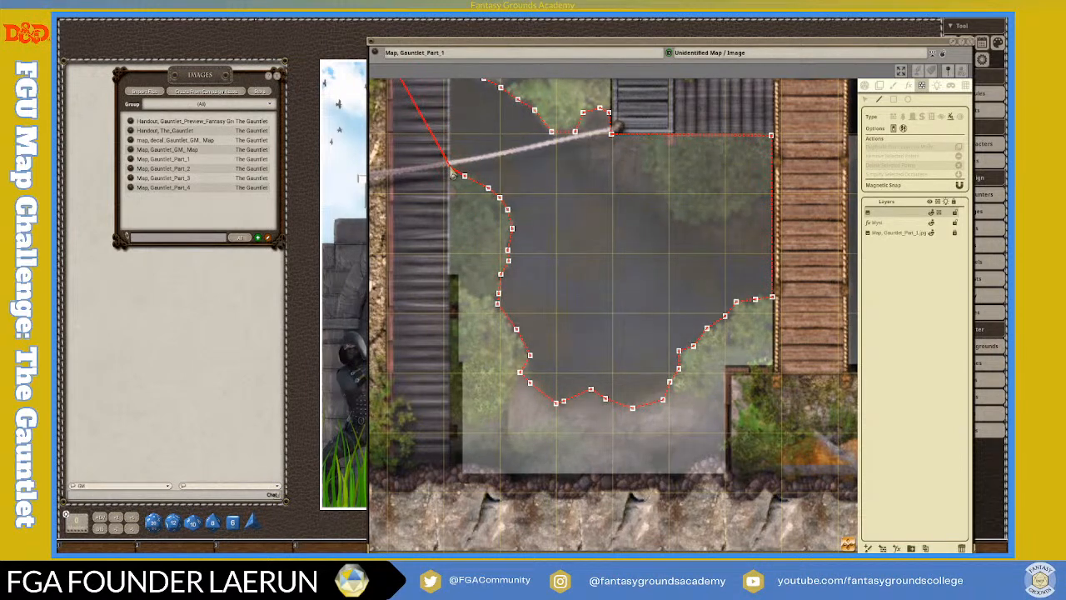
# Run the polygon up the walkway's east edge and west along the dock's north edge to the western rope bridge, closing the shape.
pyautogui.scroll(2, 451, 173)
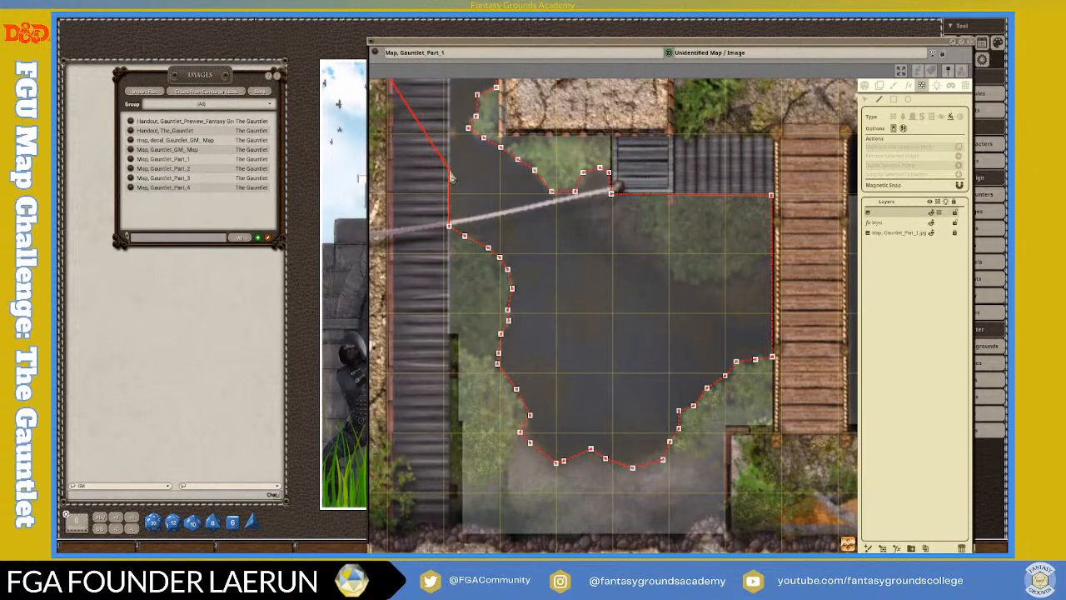
pyautogui.scroll(2, 454, 181)
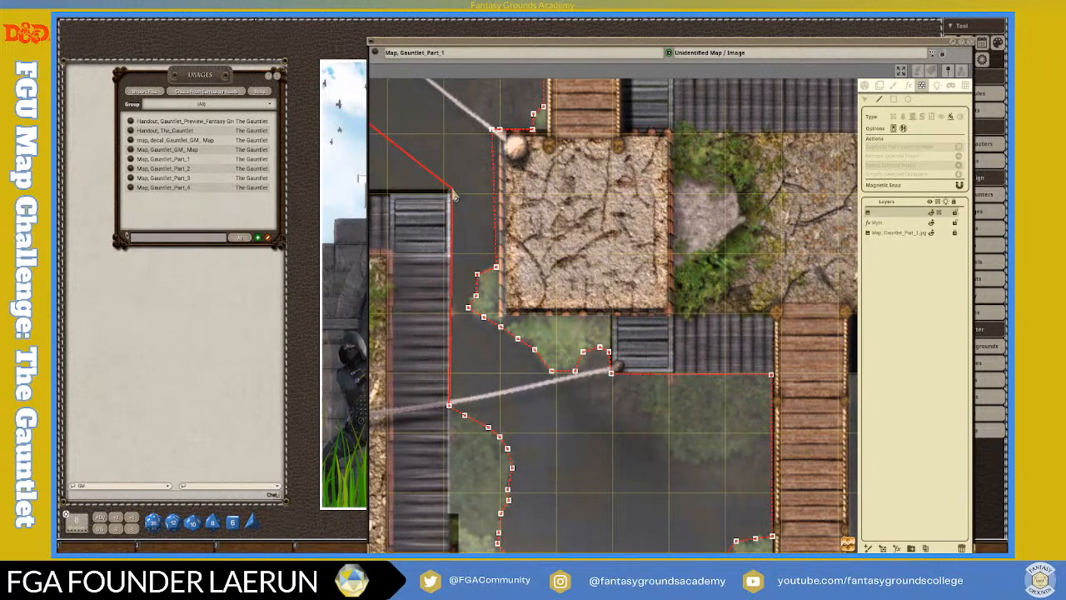
pyautogui.hscroll(-1, 454, 194)
pyautogui.hscroll(-1, 454, 194)
pyautogui.hscroll(-2, 454, 191)
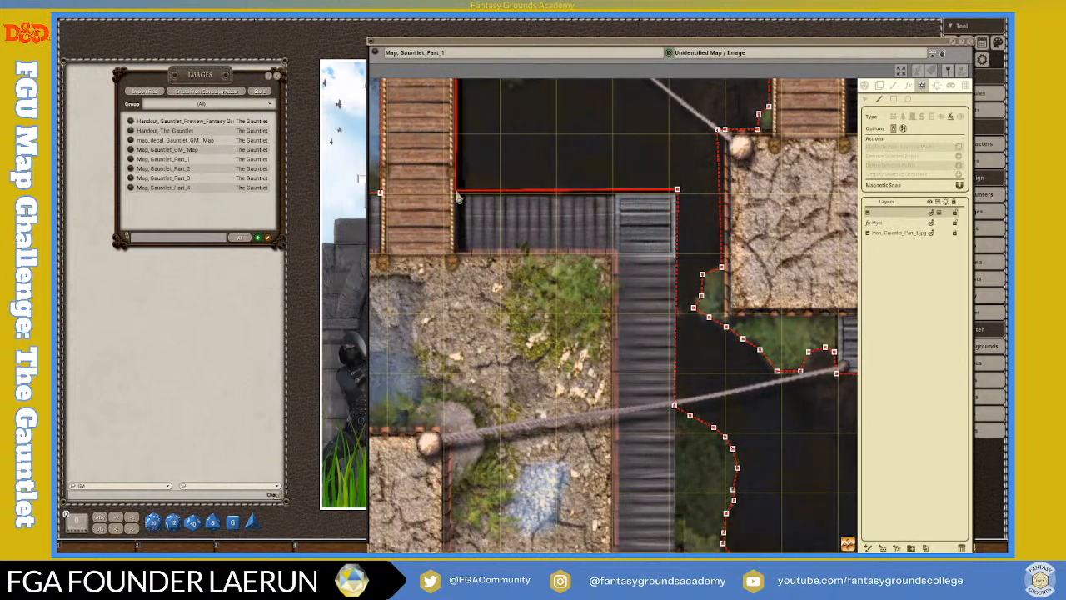
# Examine the closed line-of-sight polygon along the docks, bridges, stone platform and foliage of the southwestern chasm.
pyautogui.scroll(-5, 456, 196)
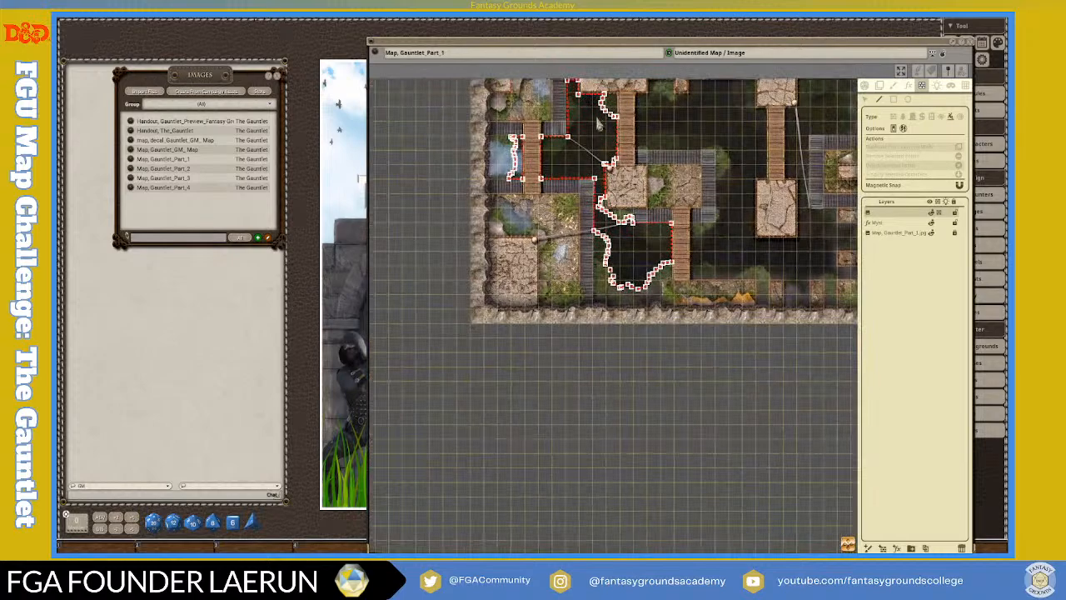
pyautogui.scroll(-2, 604, 242)
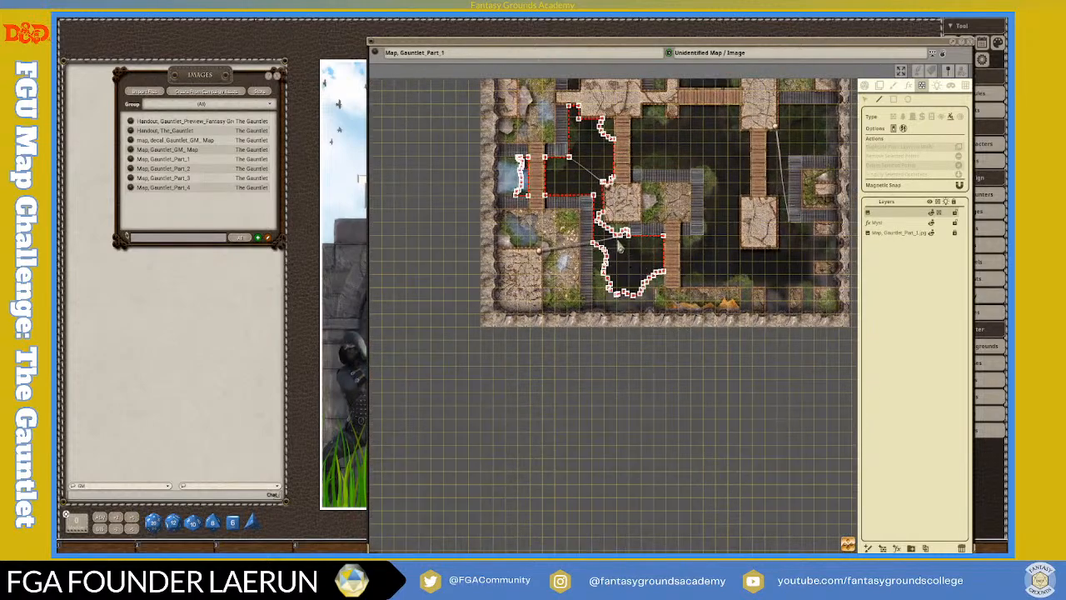
pyautogui.scroll(5, 613, 233)
pyautogui.scroll(-6, 578, 173)
pyautogui.scroll(3, 569, 115)
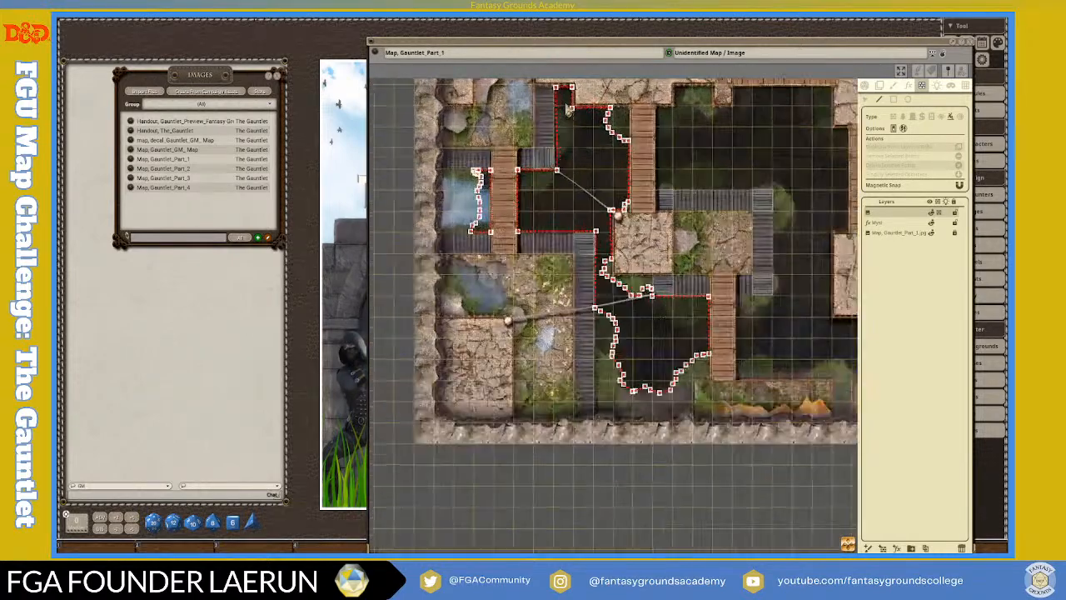
pyautogui.scroll(5, 673, 287)
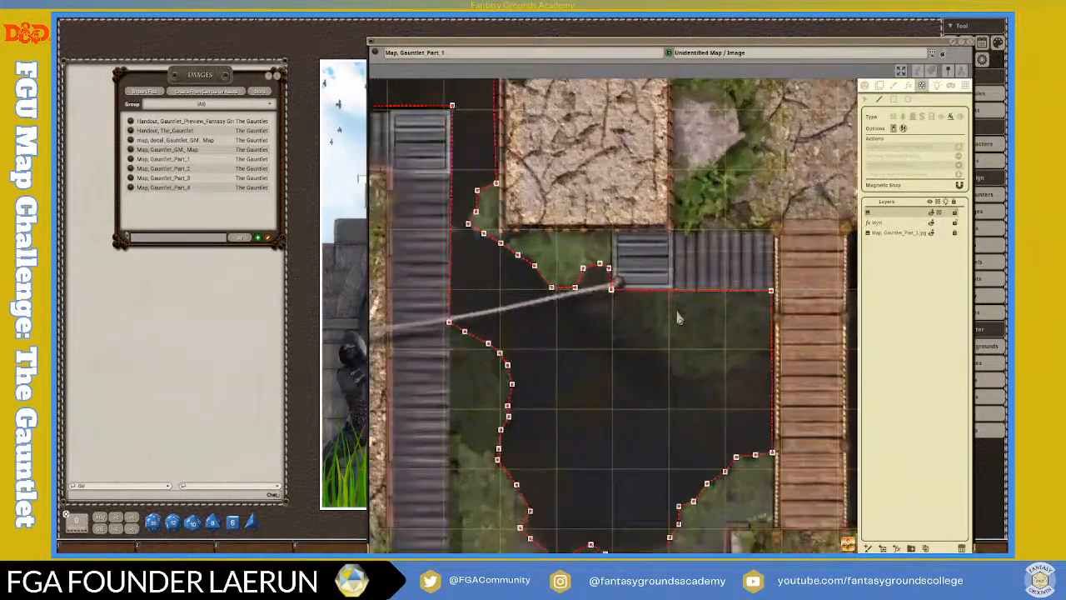
pyautogui.scroll(-4, 586, 309)
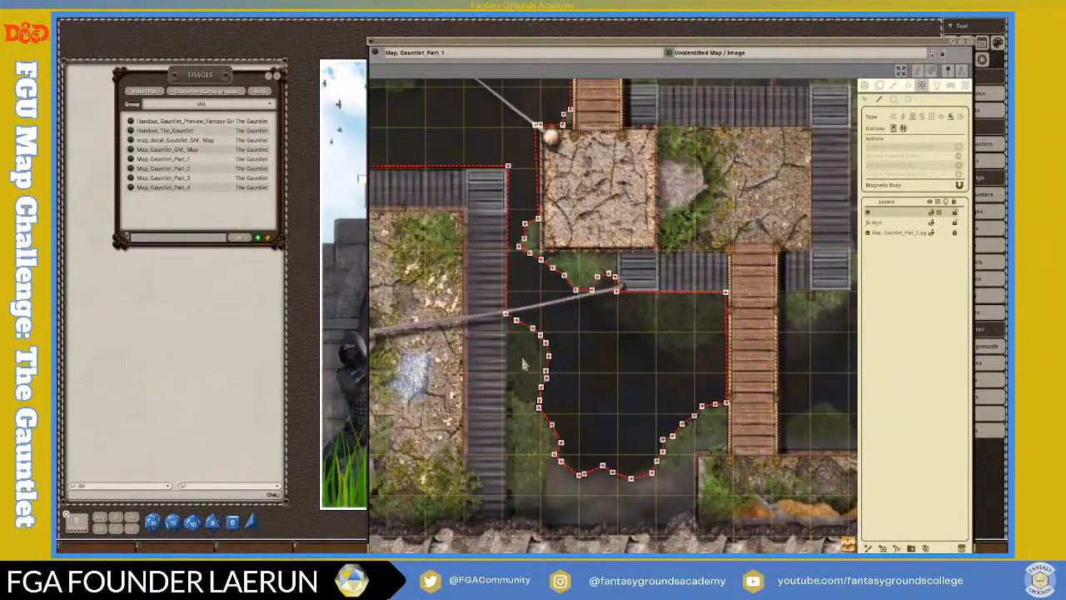
pyautogui.scroll(4, 535, 421)
pyautogui.scroll(-3, 534, 421)
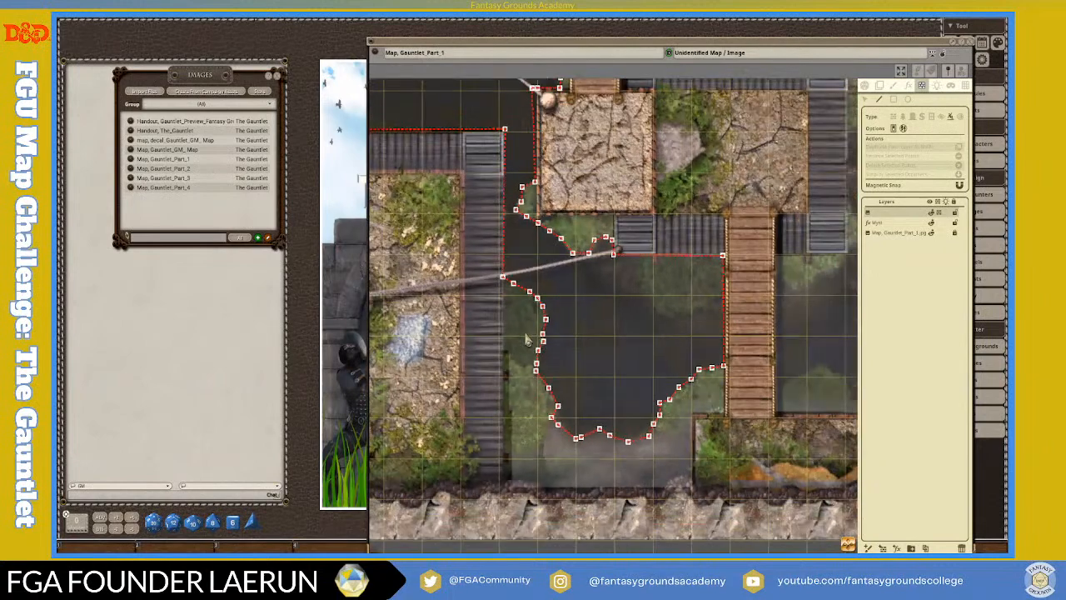
pyautogui.scroll(1, 680, 293)
pyautogui.scroll(4, 691, 289)
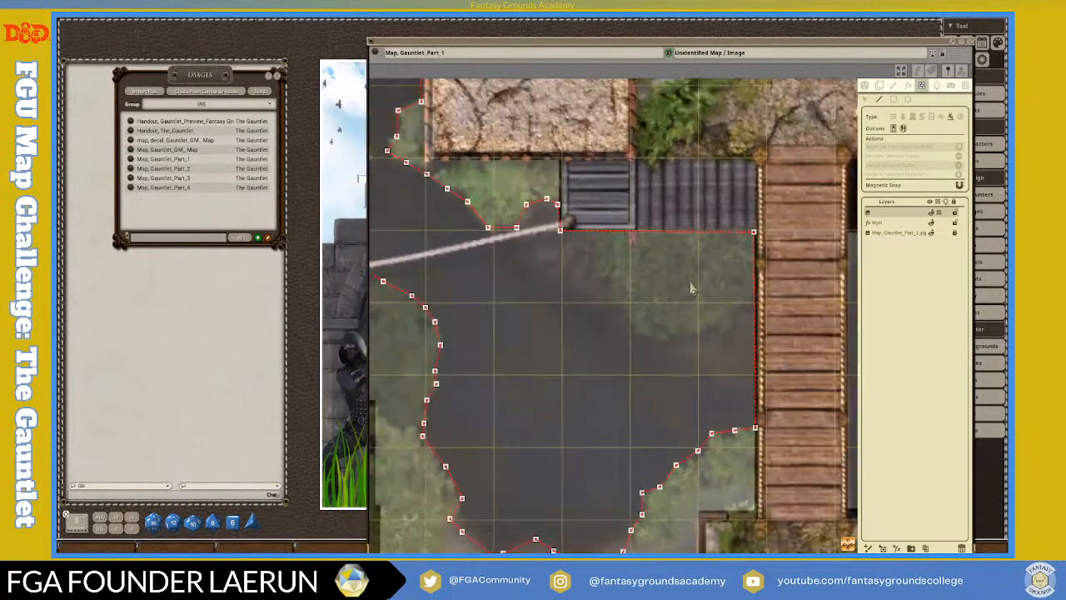
pyautogui.scroll(-4, 691, 289)
pyautogui.scroll(1, 721, 408)
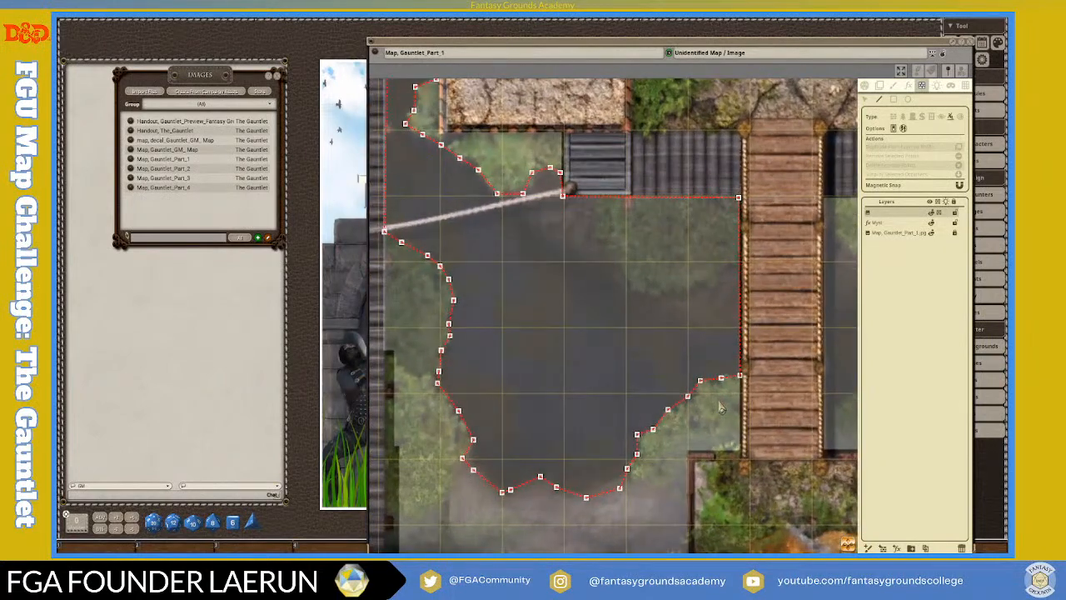
pyautogui.scroll(2, 714, 354)
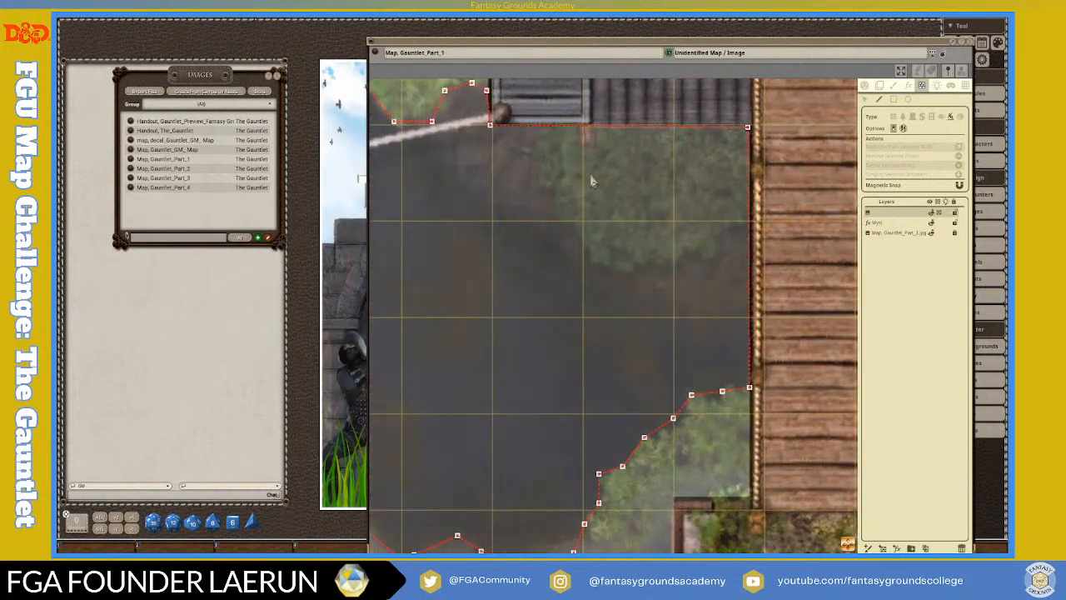
pyautogui.scroll(-3, 617, 167)
pyautogui.scroll(1, 599, 167)
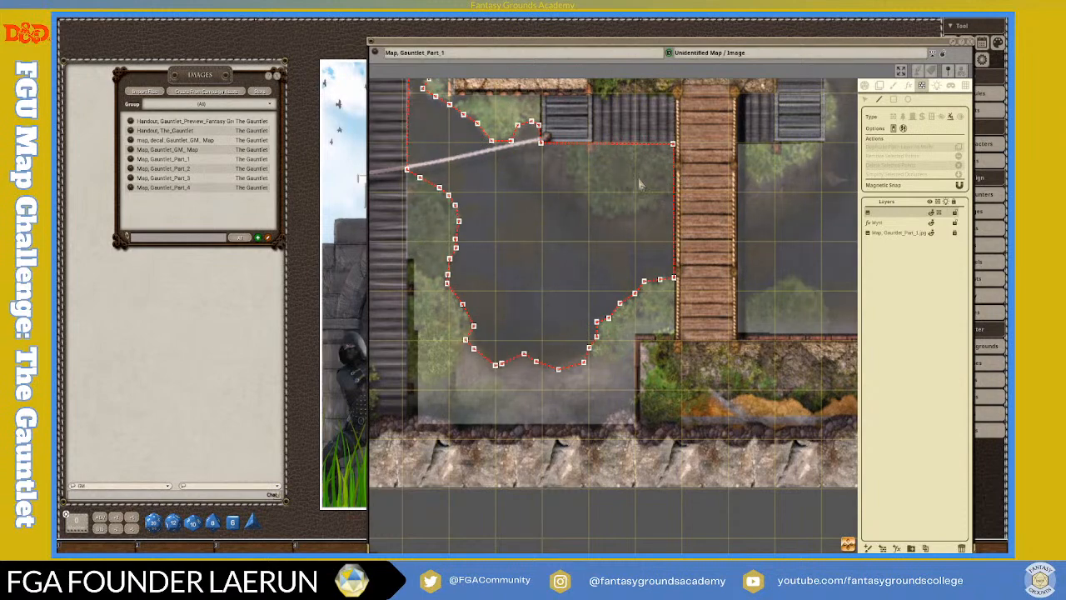
pyautogui.scroll(-5, 614, 174)
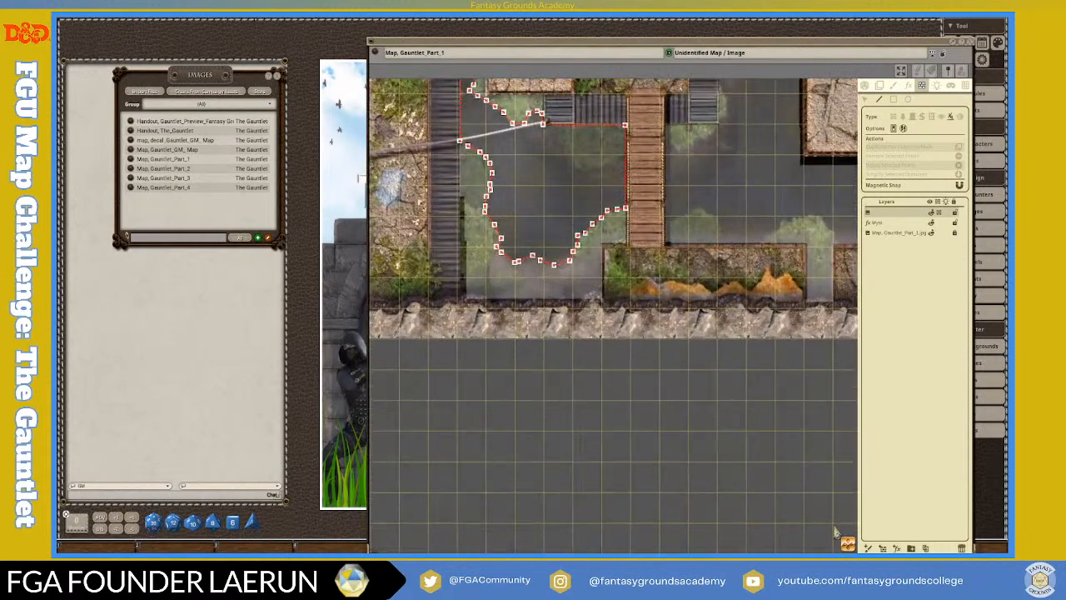
# Start a new polygon east of the central wooden bridge, tracing the foliage below the stone platform and the adjoining east-west bridge's south edge.
pyautogui.moveTo(849, 547); pyautogui.dragTo(1008, 540)
pyautogui.moveTo(731, 540); pyautogui.dragTo(607, 406)
pyautogui.scroll(3, 607, 406)
pyautogui.scroll(-5, 606, 406)
pyautogui.scroll(-3, 606, 406)
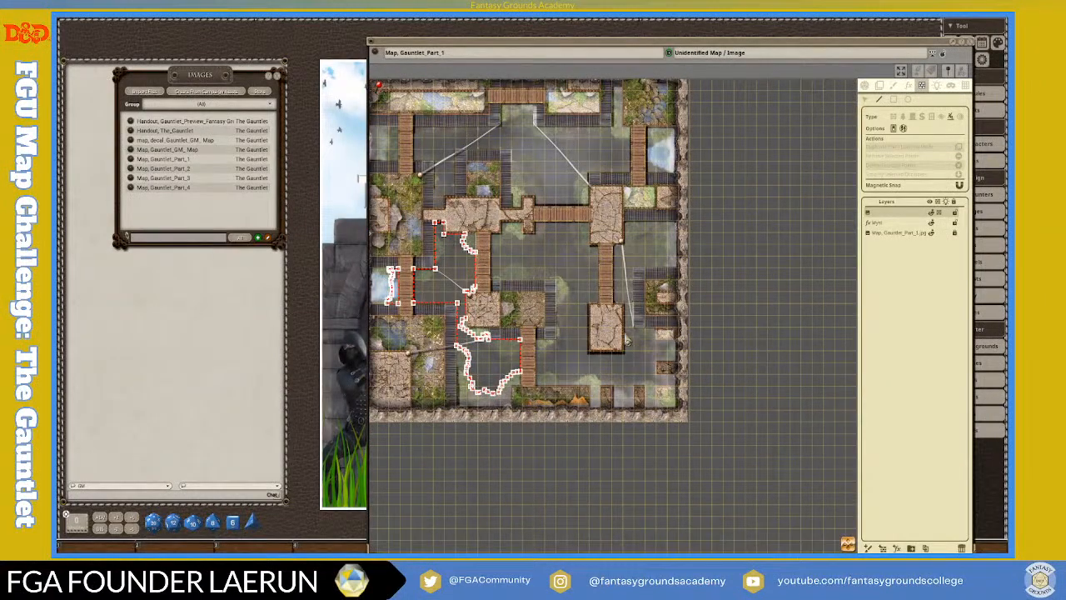
pyautogui.scroll(3, 493, 239)
pyautogui.scroll(1, 492, 239)
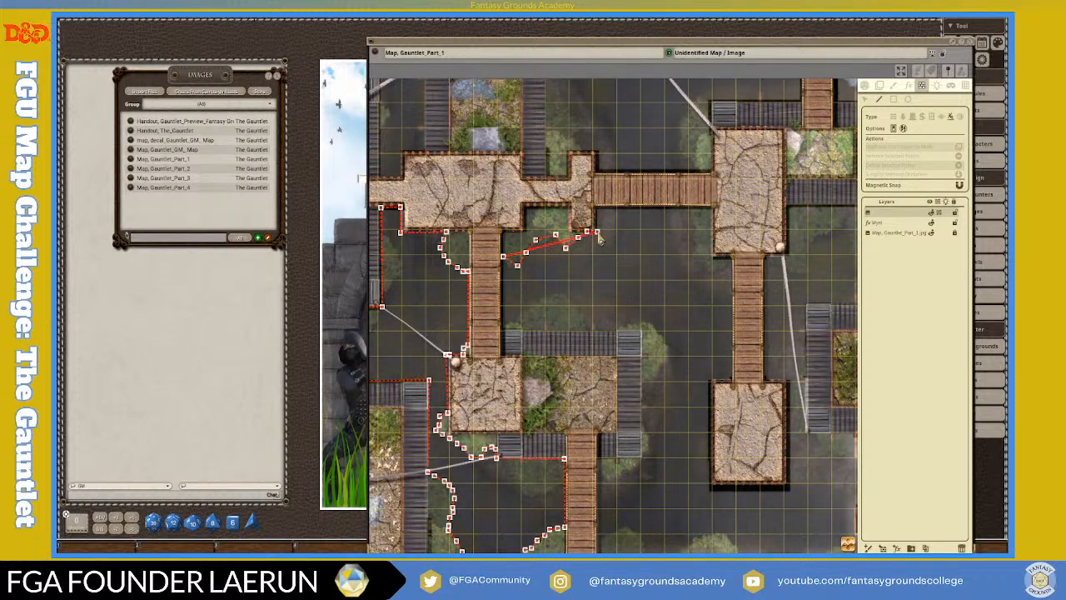
pyautogui.click(596, 207)
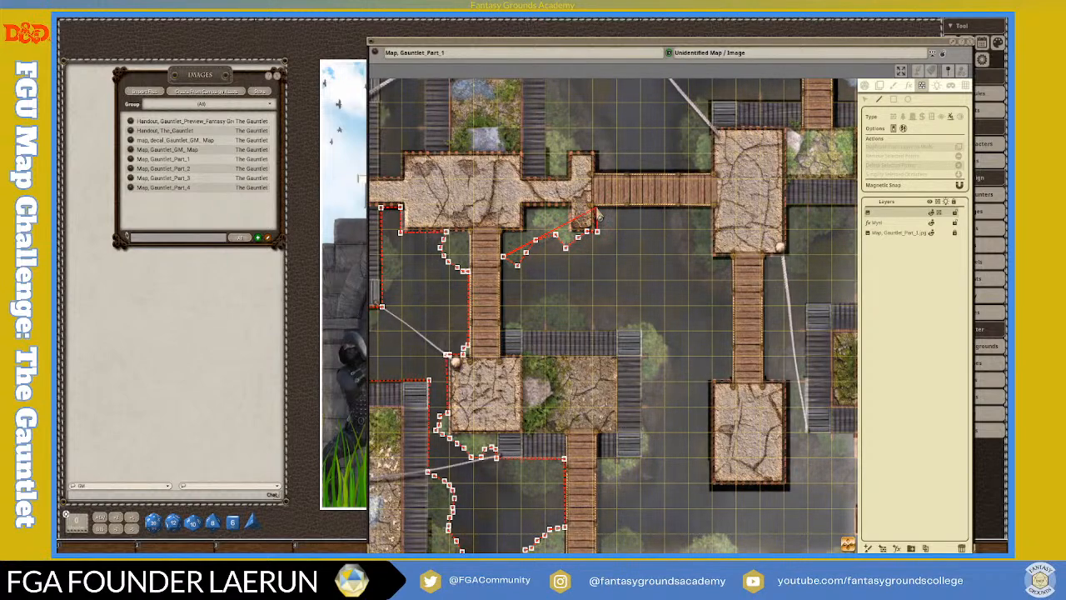
pyautogui.click(691, 209)
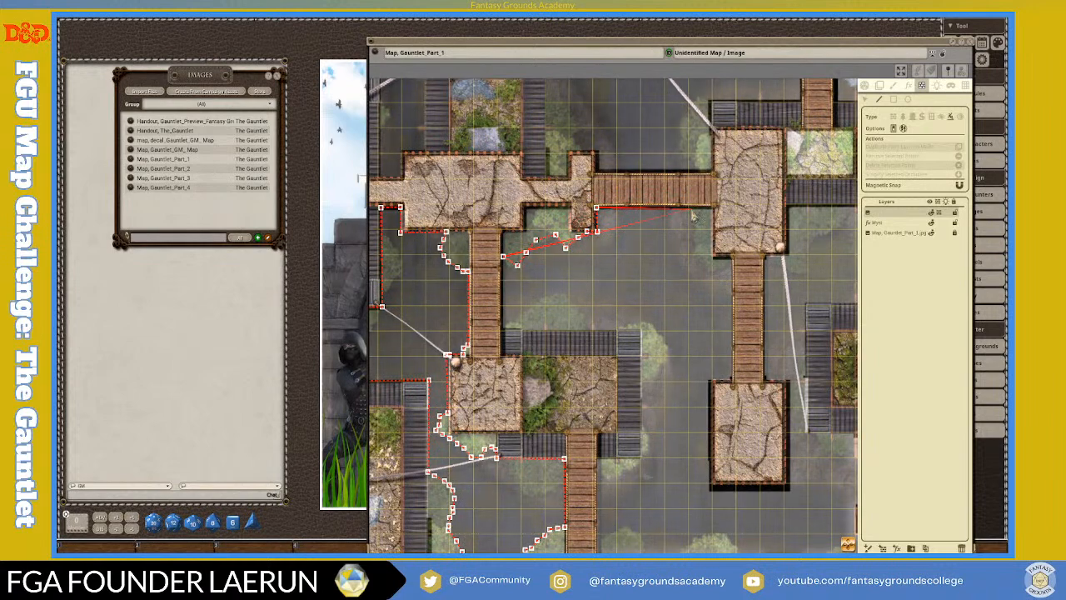
# Trace the polygon south around the foliage beside the eastern stone platform to the west edge of the bridge below it.
pyautogui.click(693, 231)
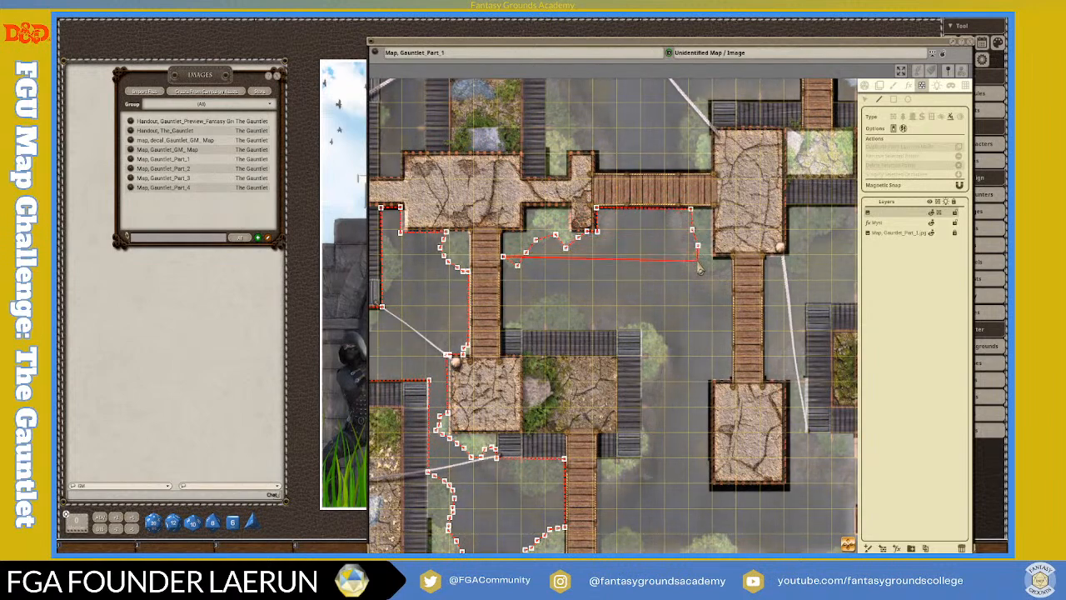
pyautogui.click(697, 246)
pyautogui.click(698, 260)
pyautogui.click(711, 272)
pyautogui.click(722, 267)
pyautogui.click(730, 262)
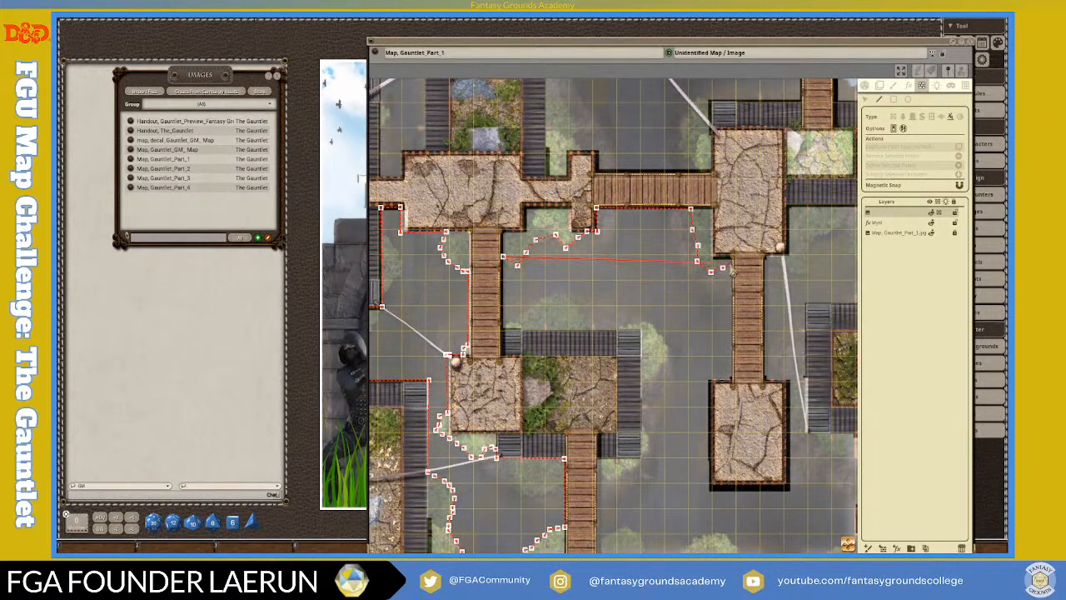
# Run the polygon down the bridge's west edge and around the isolated southeastern stone platform to the bridge's east edge.
pyautogui.scroll(1, 729, 259)
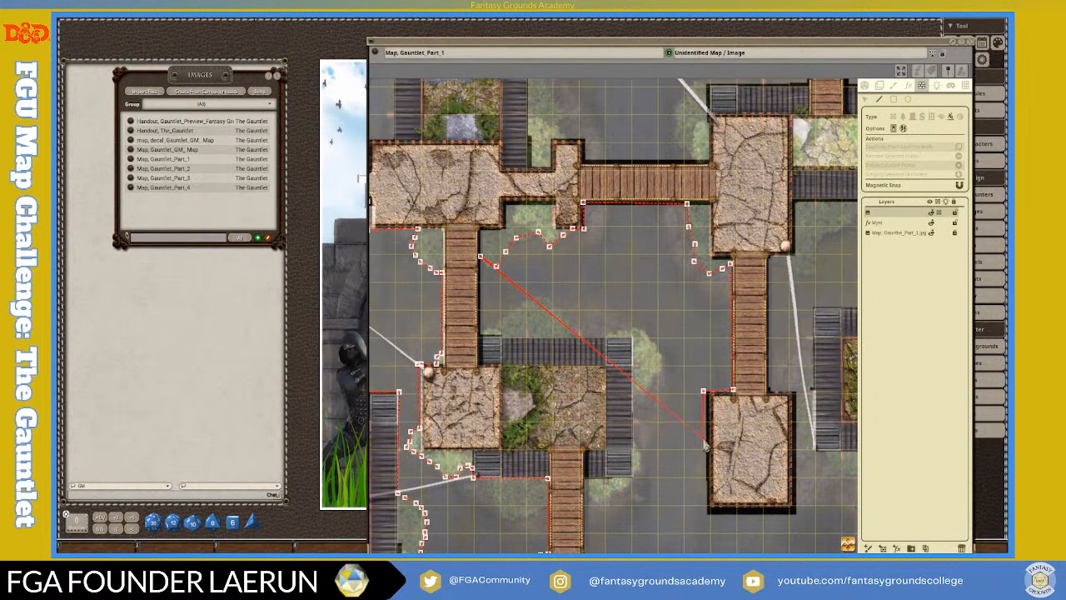
pyautogui.press('Down')
pyautogui.press('Down')
pyautogui.press('Down')
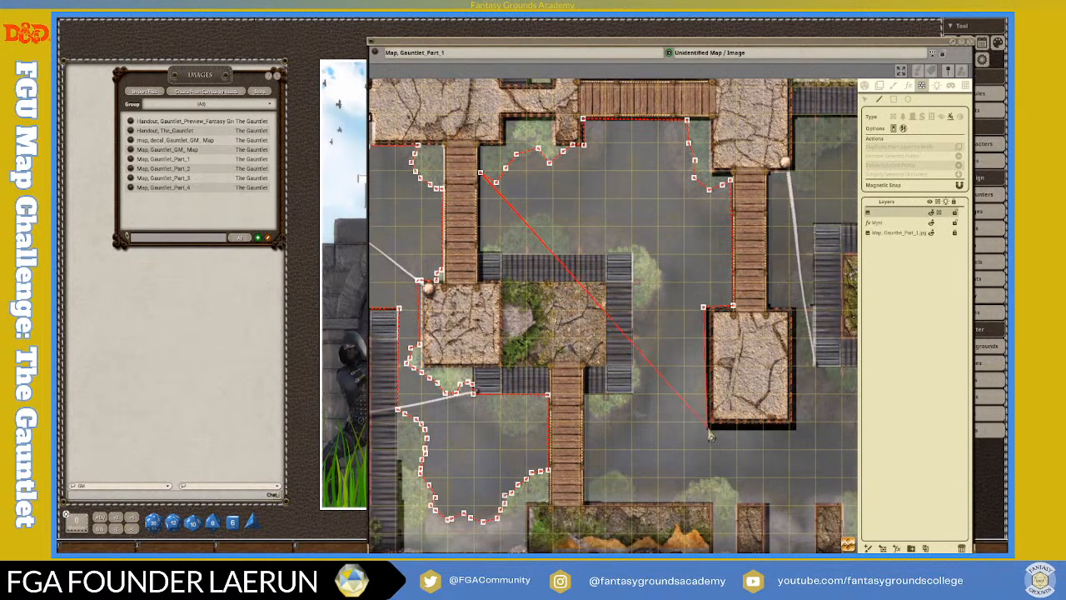
pyautogui.click(708, 426)
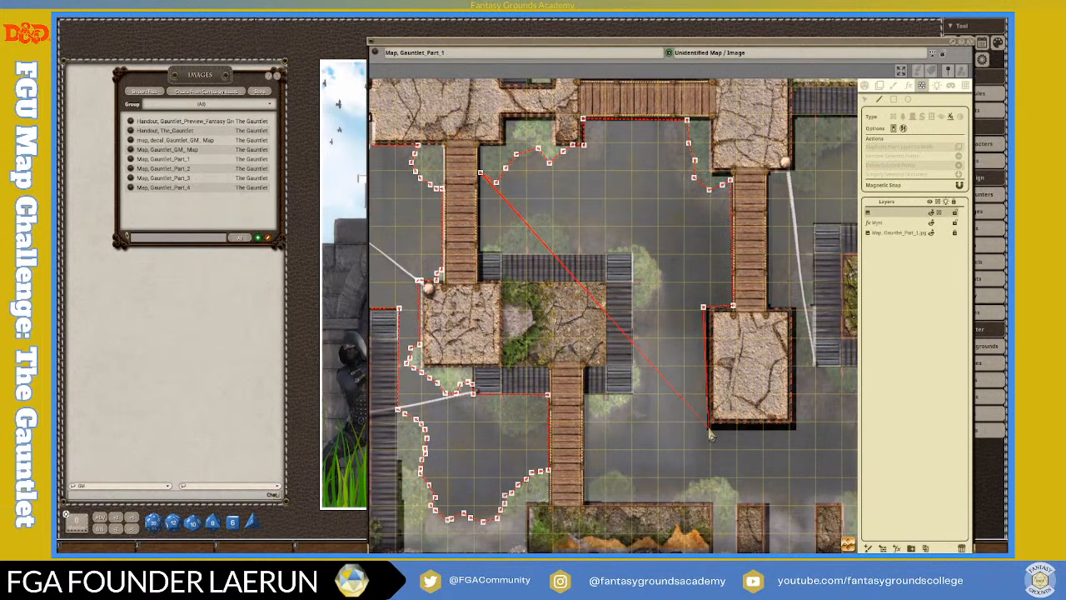
pyautogui.click(794, 425)
pyautogui.click(792, 306)
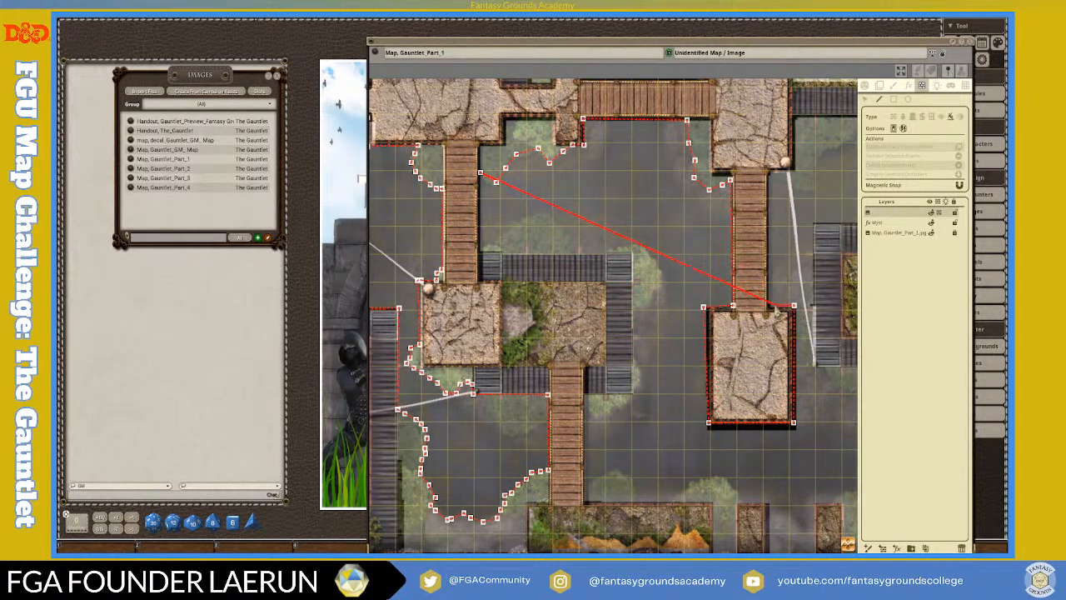
pyautogui.click(770, 307)
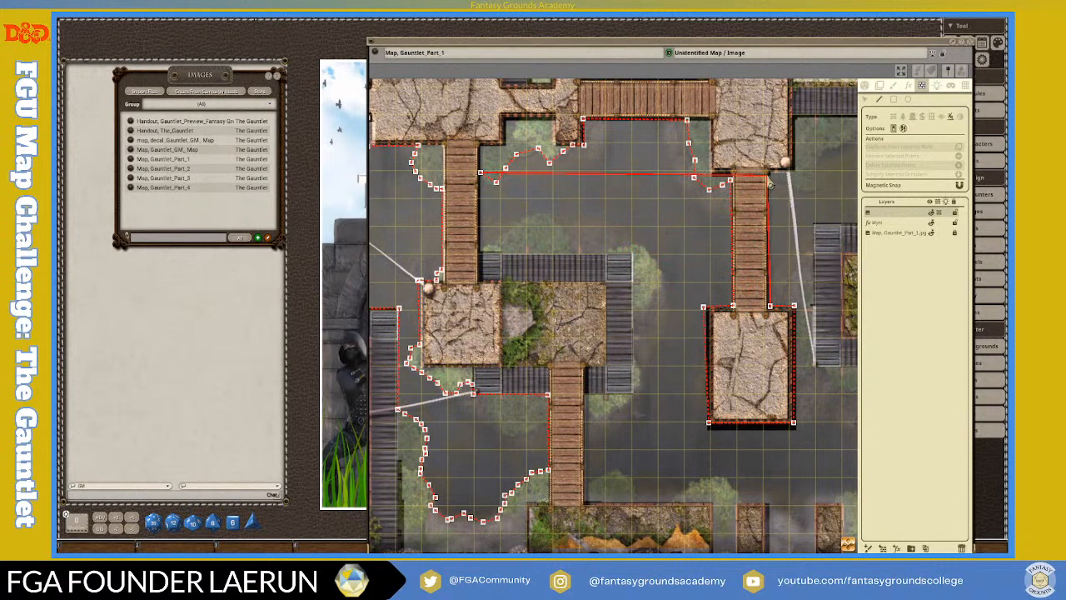
# Continue the polygon up the bridge's east edge and east along the bottom edge of the stone platform above it.
pyautogui.press('Up')
pyautogui.press('Up')
pyautogui.press('Up')
pyautogui.press('Up')
pyautogui.press('Up')
pyautogui.press('Up')
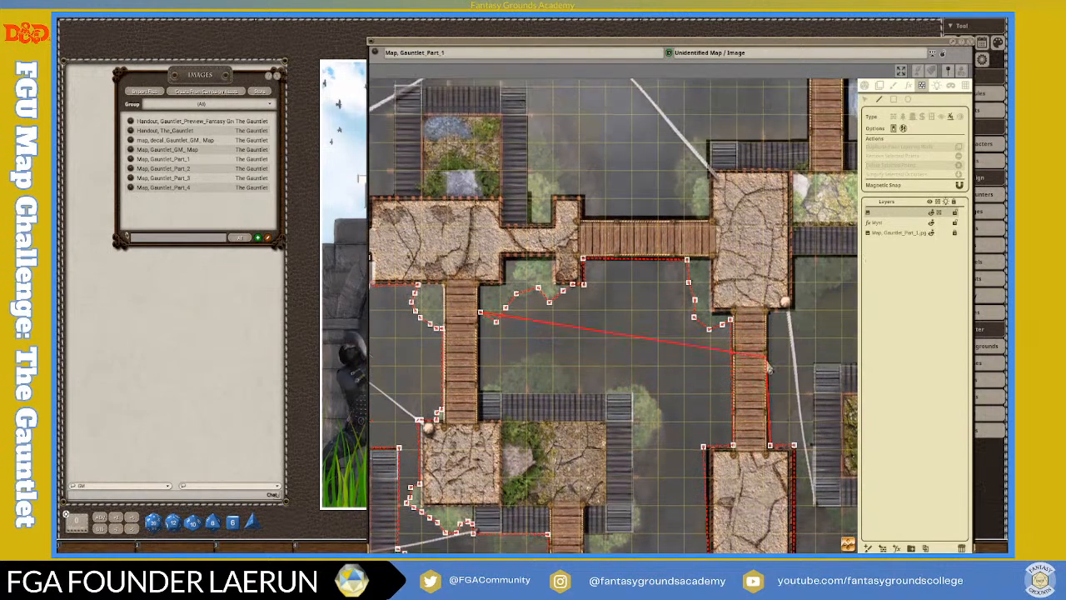
pyautogui.click(770, 338)
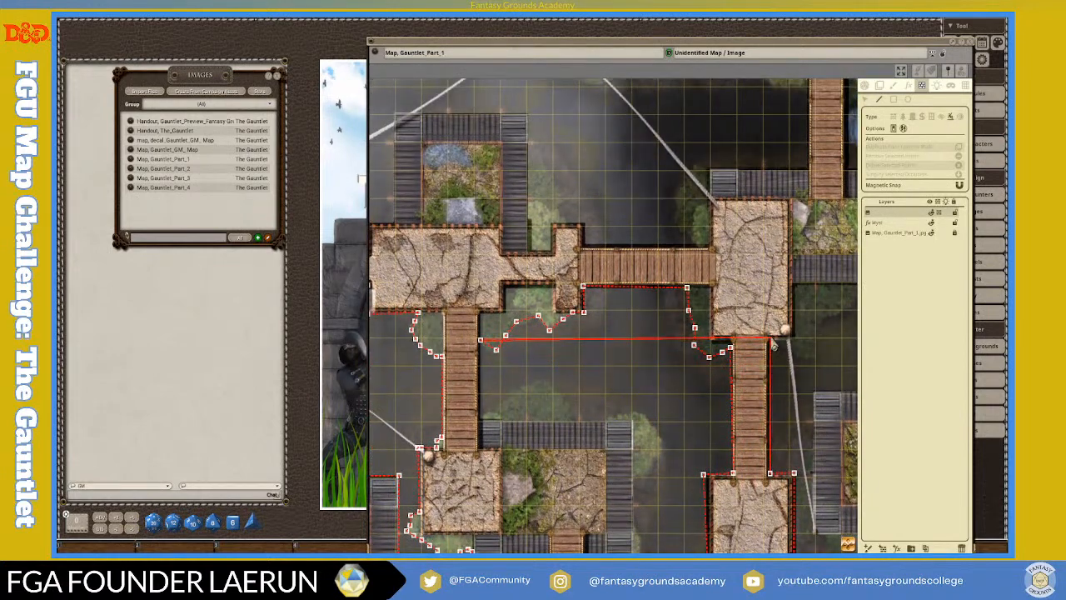
pyautogui.click(795, 341)
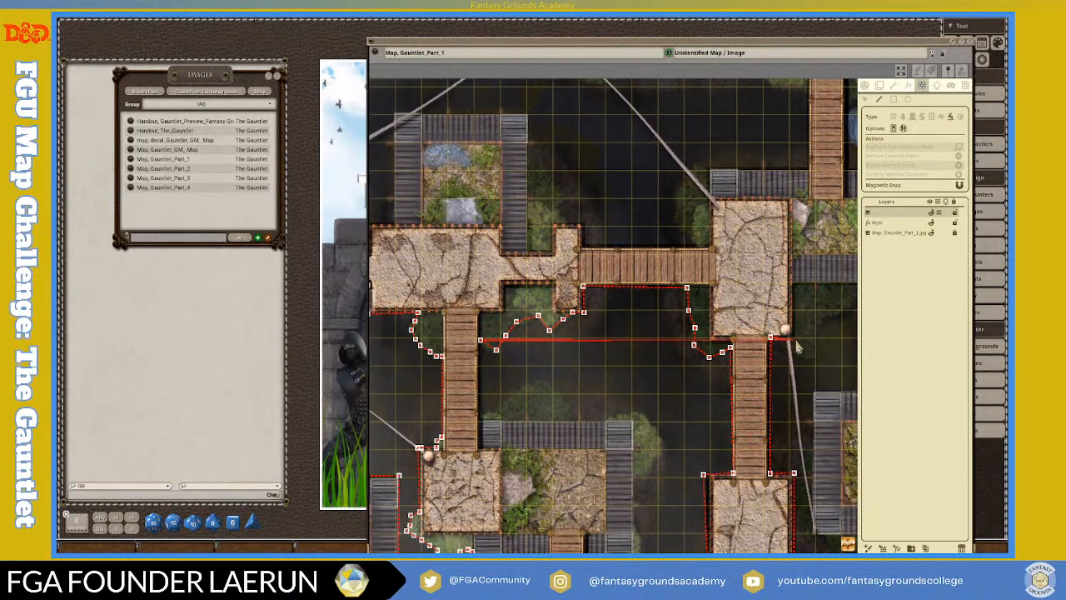
# Trace the polygon around the foliage near the east wall and down the west edge of the eastern dock to its lower corner.
pyautogui.press('Right')
pyautogui.press('Right')
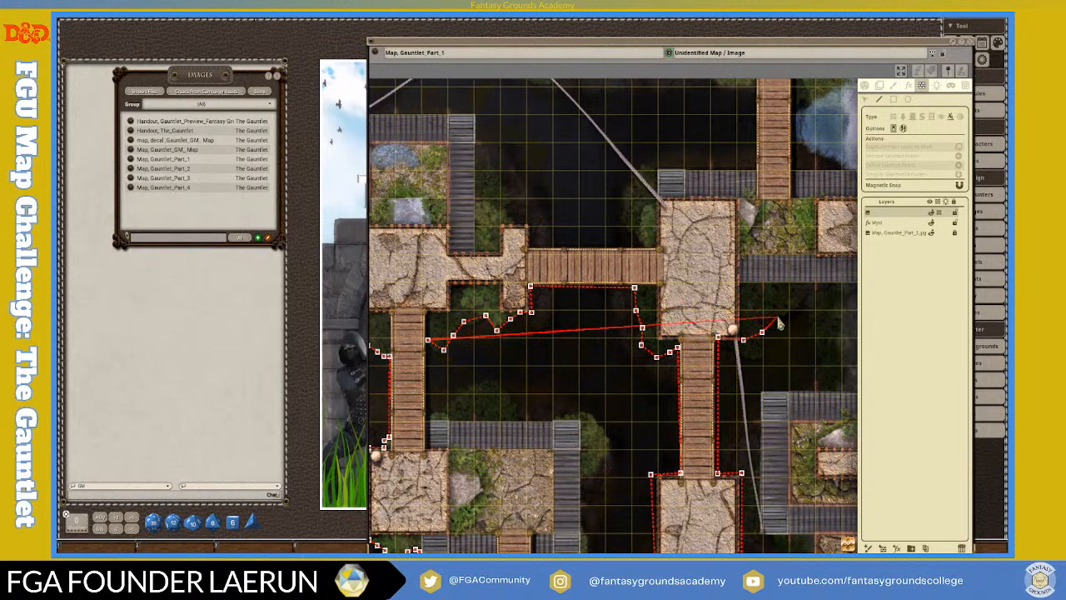
pyautogui.press('Right')
pyautogui.press('Right')
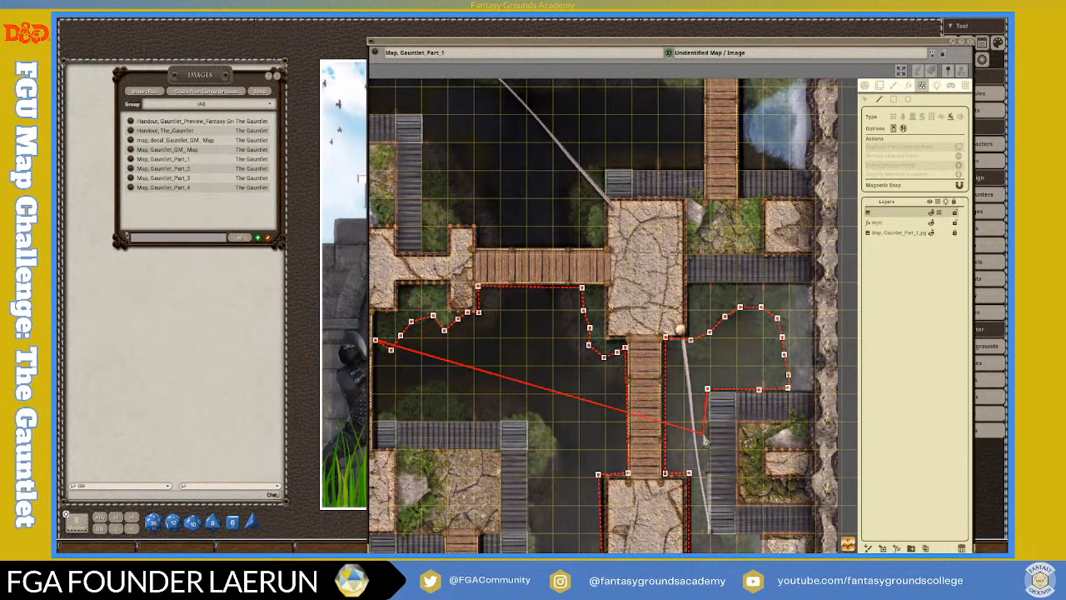
pyautogui.scroll(-3, 704, 442)
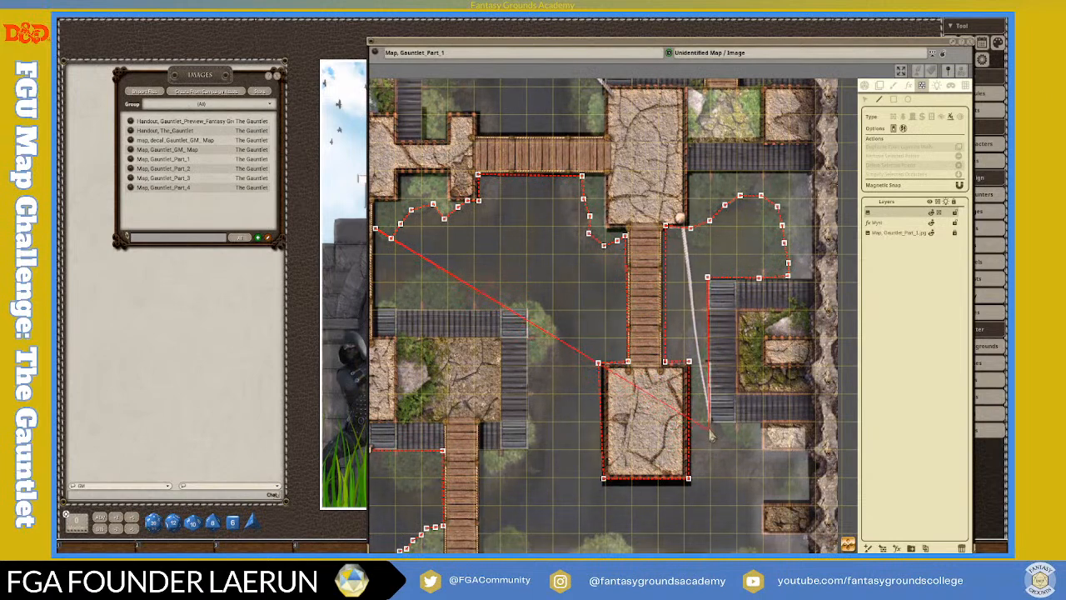
pyautogui.click(708, 427)
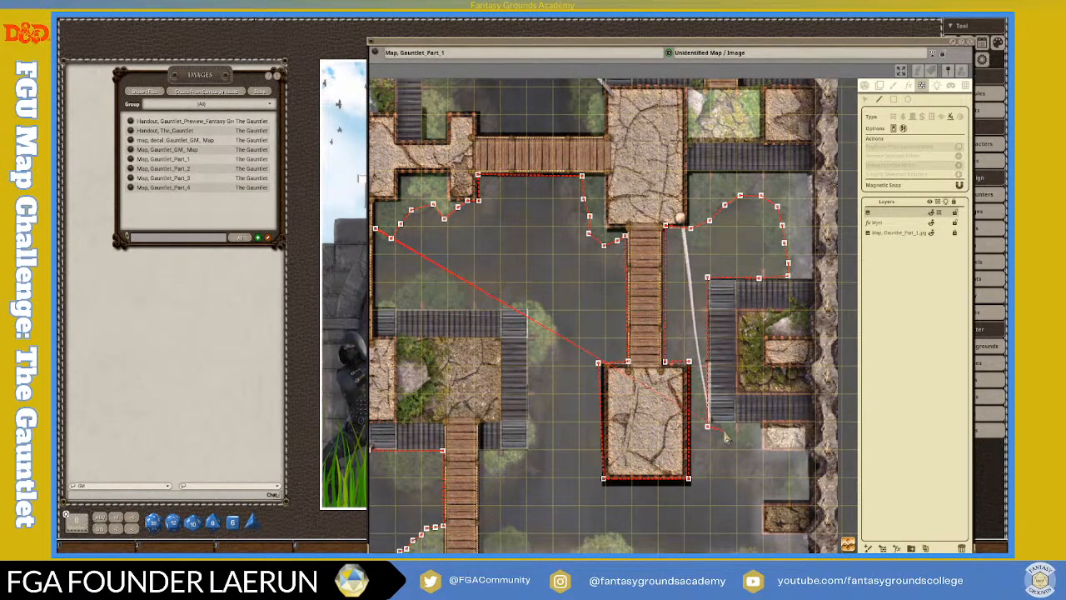
# Trace the polygon along the foliage below the eastern dock and around the two small stone ledges on the east wall.
pyautogui.click(741, 443)
pyautogui.click(757, 451)
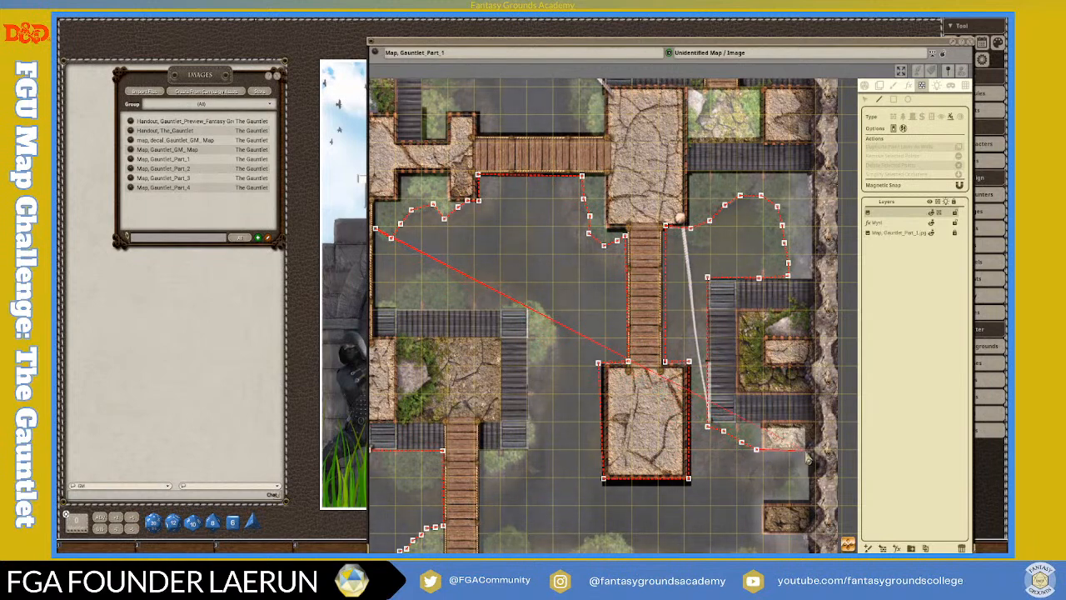
pyautogui.click(809, 497)
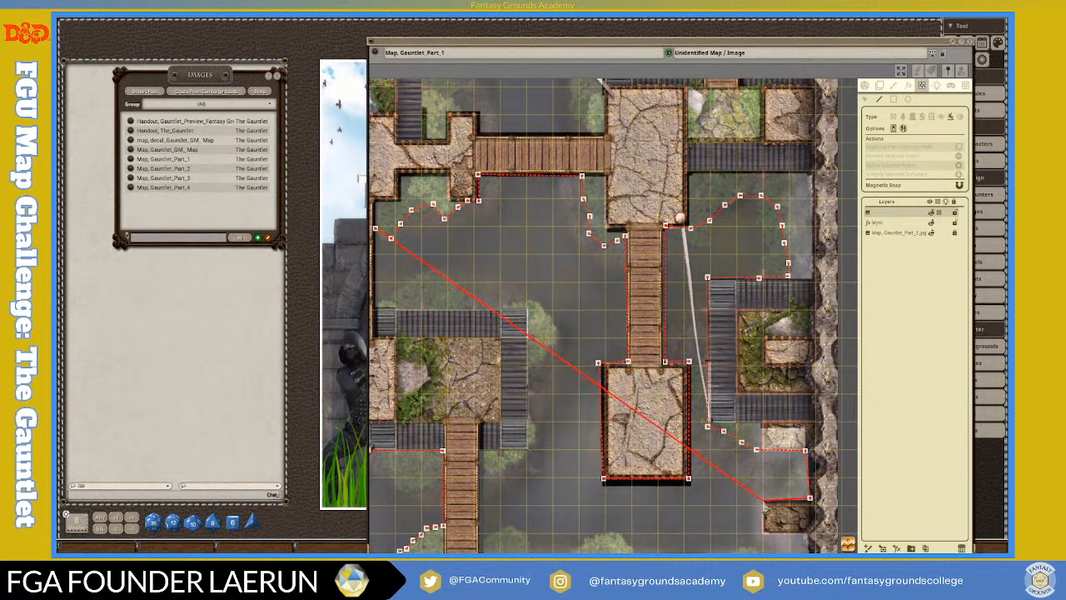
pyautogui.click(763, 500)
pyautogui.moveTo(759, 549); pyautogui.dragTo(758, 473)
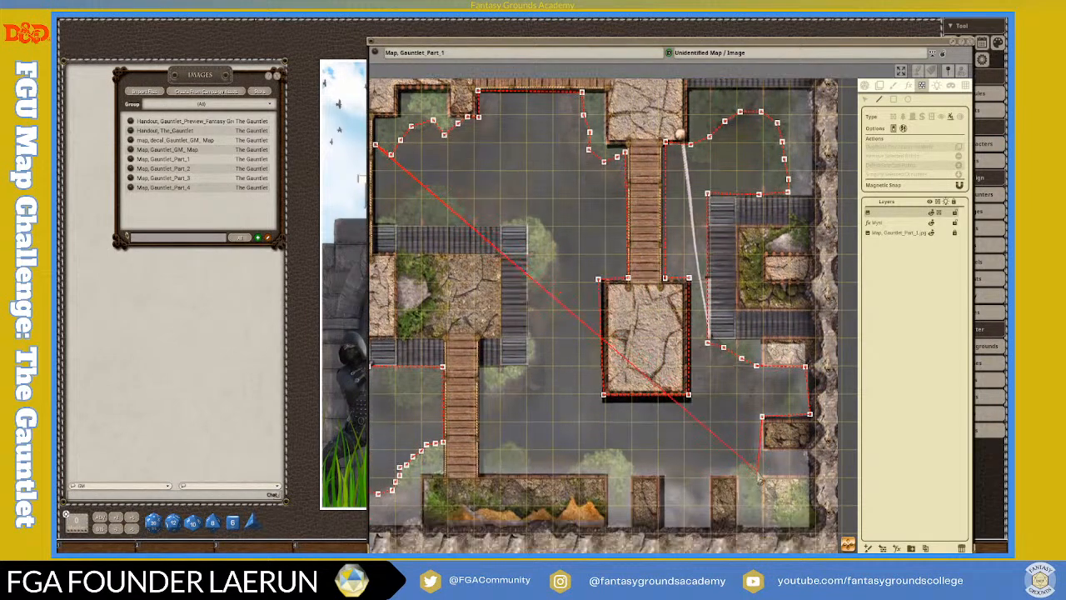
pyautogui.click(762, 455)
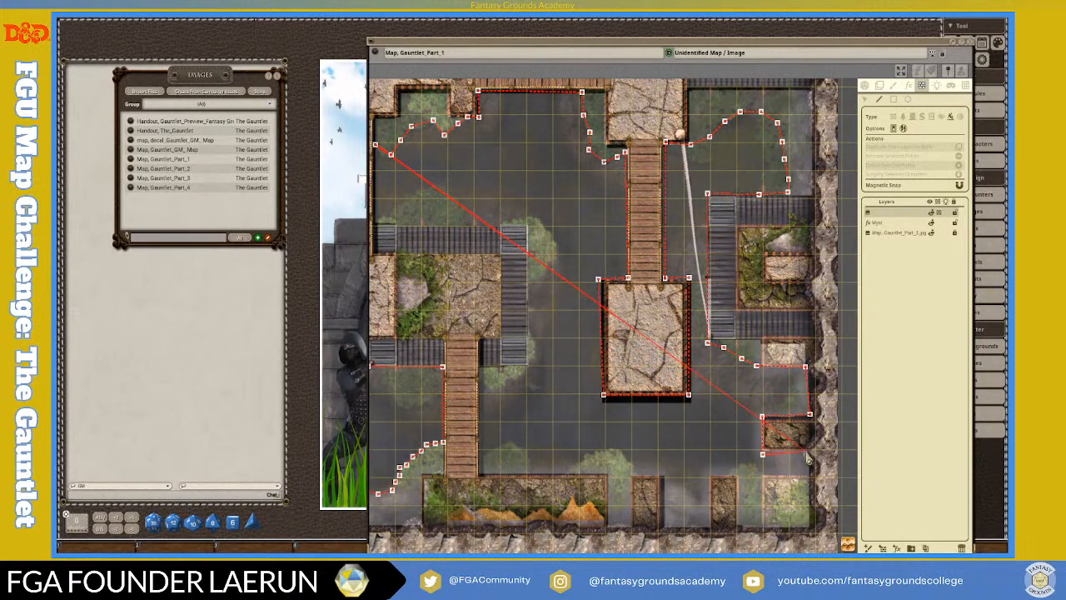
# Trace the polygon through the southeastern gap between the ledges and west along the southern ledges and foliage.
pyautogui.click(761, 526)
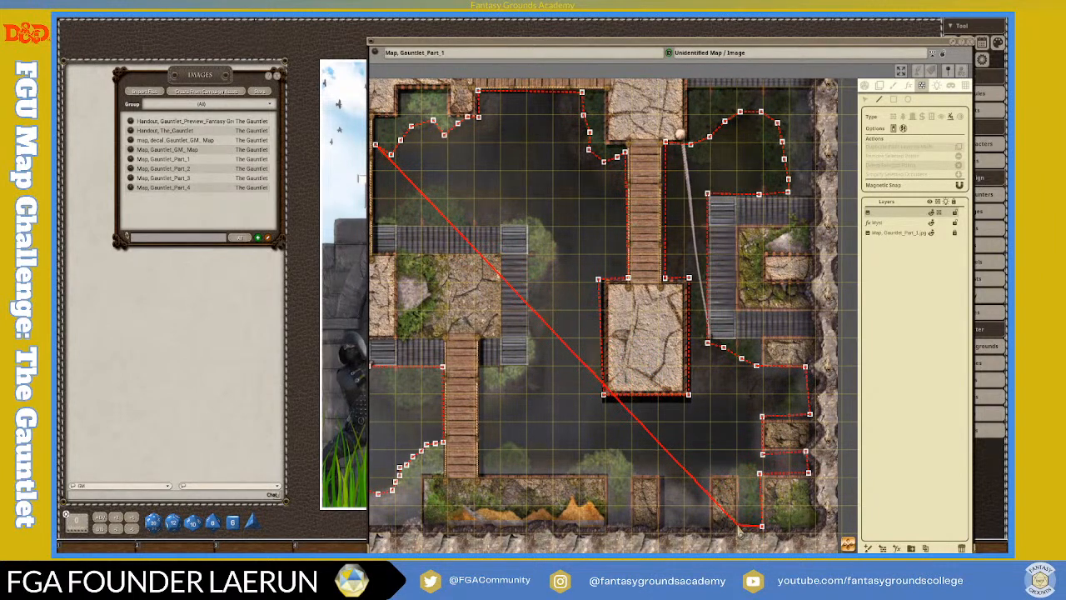
pyautogui.click(737, 525)
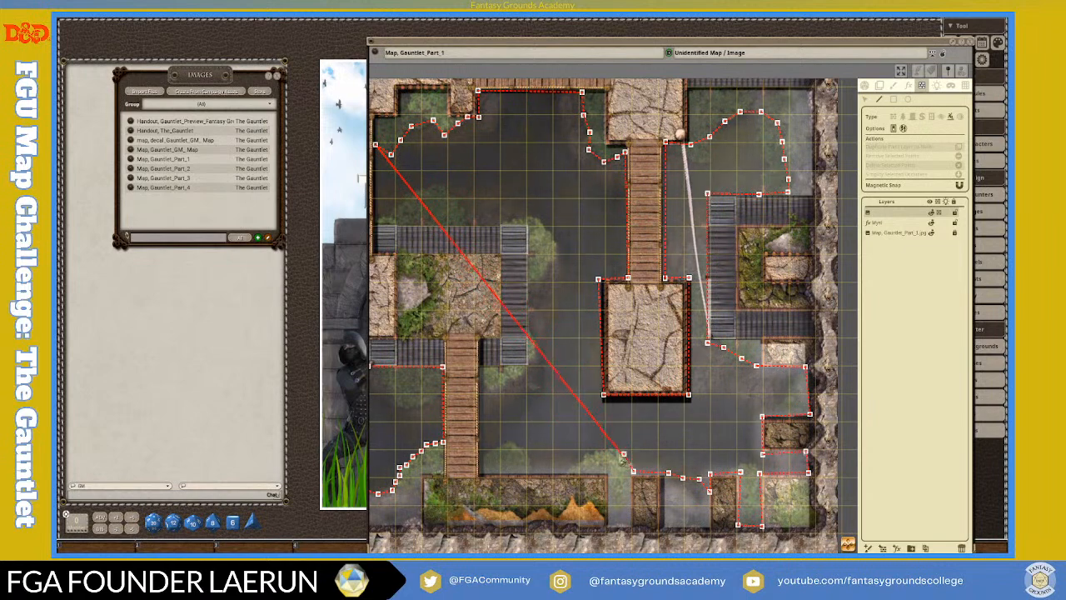
pyautogui.click(605, 451)
pyautogui.click(585, 454)
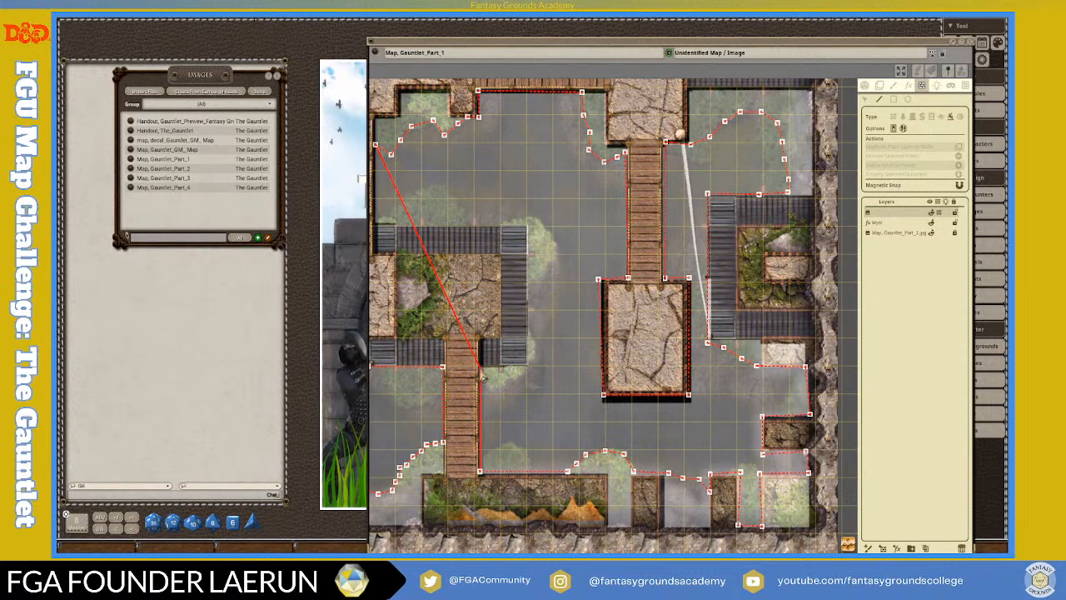
# Run the polygon up the southern bridge's east edge and around the central dock to the northern bridge, closing the shape.
pyautogui.click(533, 376)
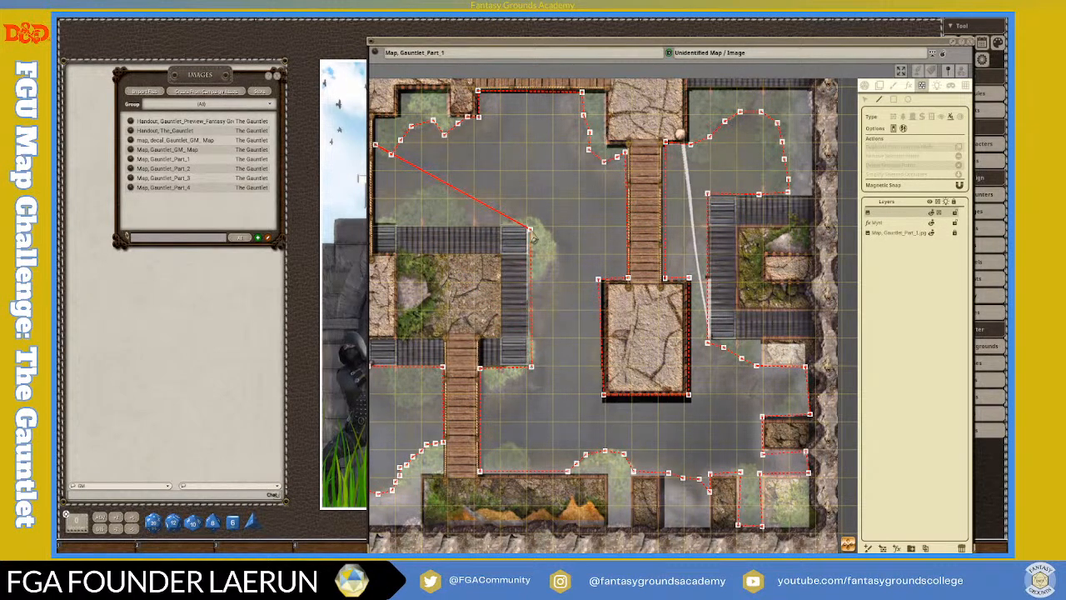
pyautogui.scroll(2, 533, 239)
pyautogui.moveTo(532, 245); pyautogui.dragTo(665, 245)
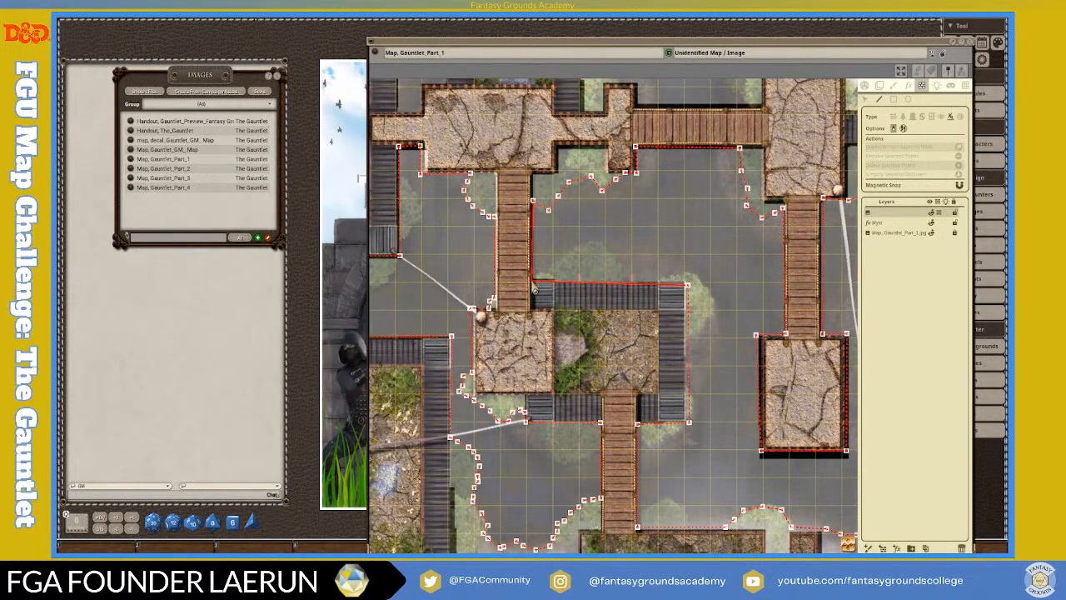
# Start a polygon in the northwestern pit along the upper dock's edge, the bridge's west edge and the lower dock's edge.
pyautogui.scroll(-6, 534, 288)
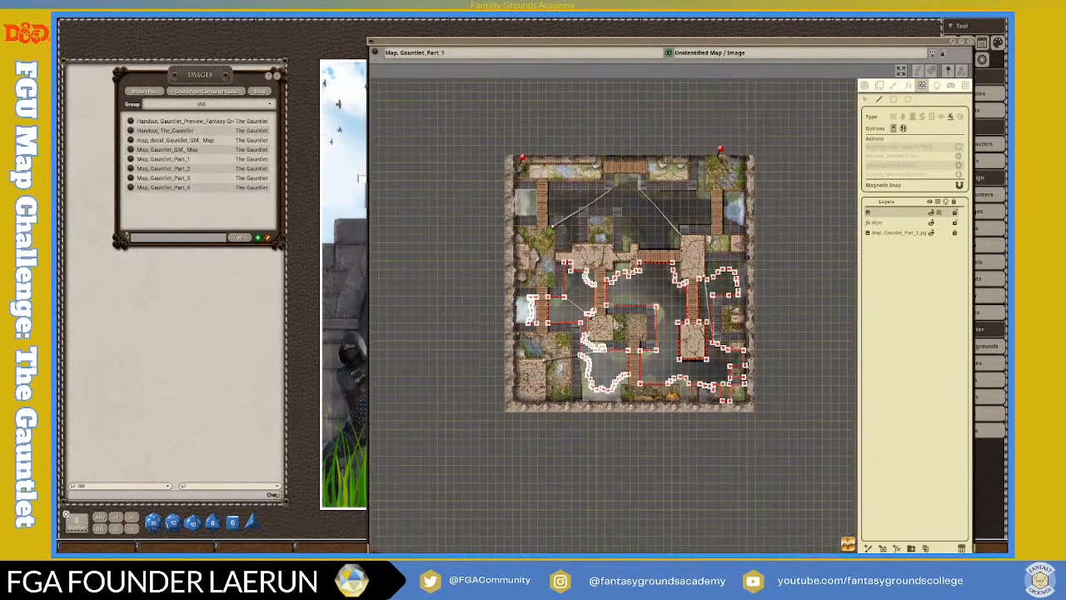
pyautogui.scroll(4, 583, 292)
pyautogui.scroll(-1, 485, 283)
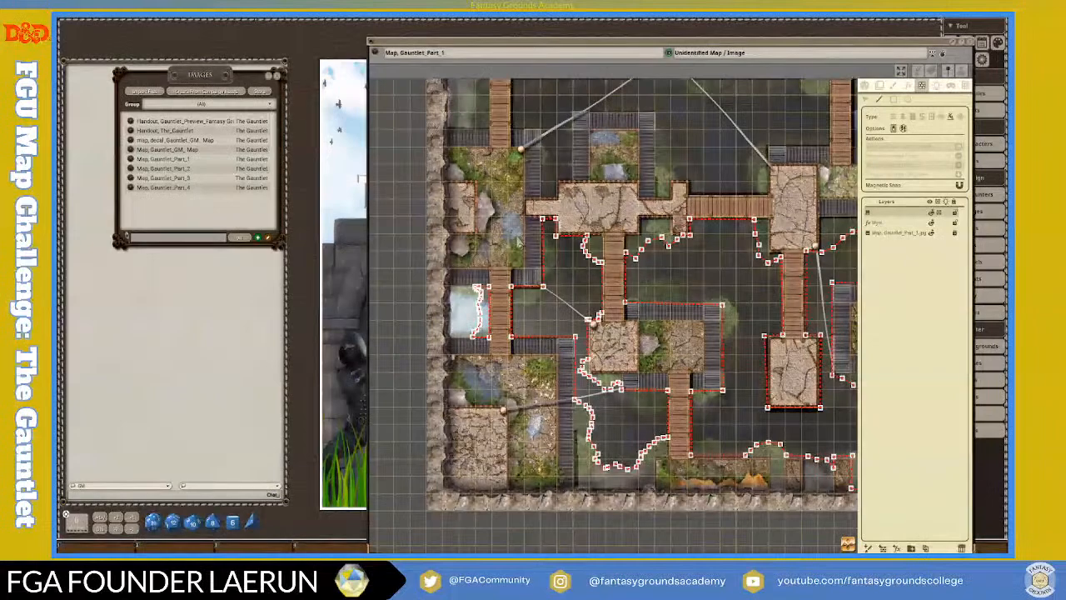
pyautogui.moveTo(491, 125); pyautogui.dragTo(559, 267)
pyautogui.scroll(3, 523, 167)
pyautogui.scroll(2, 568, 267)
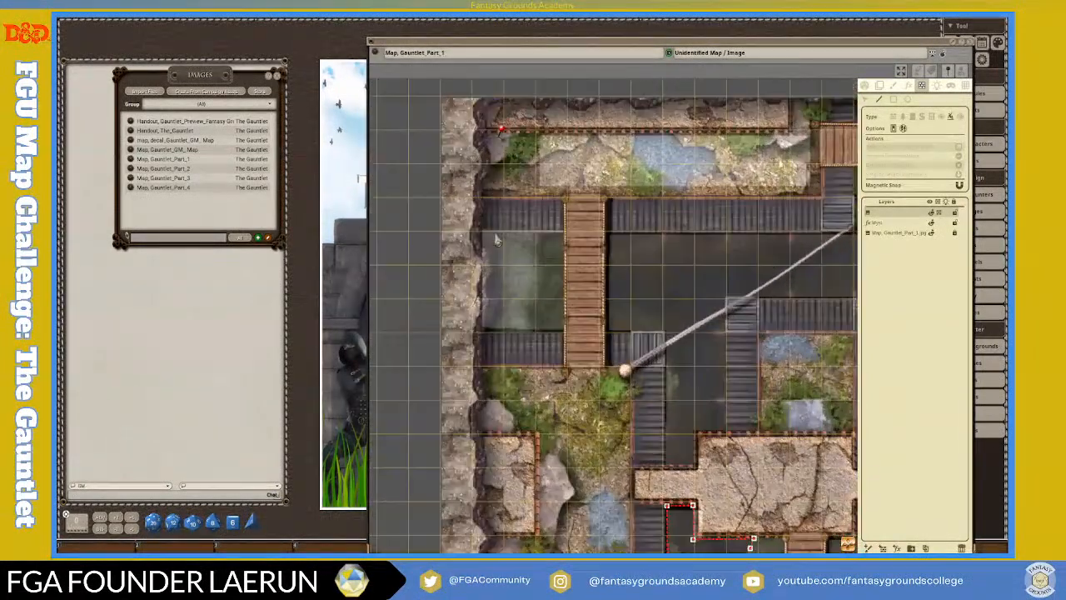
pyautogui.scroll(2, 512, 261)
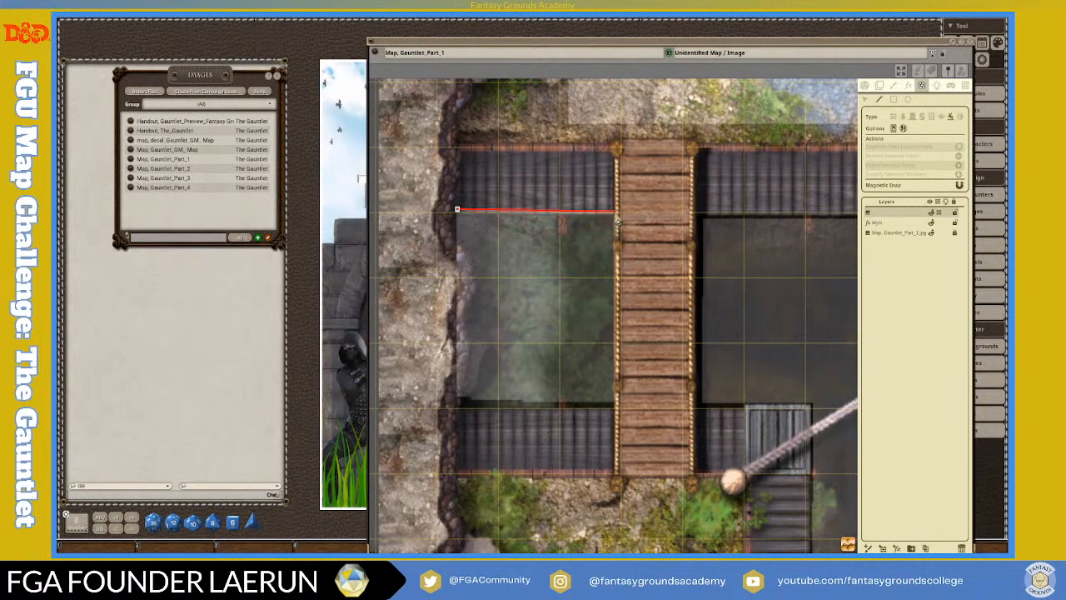
pyautogui.click(614, 407)
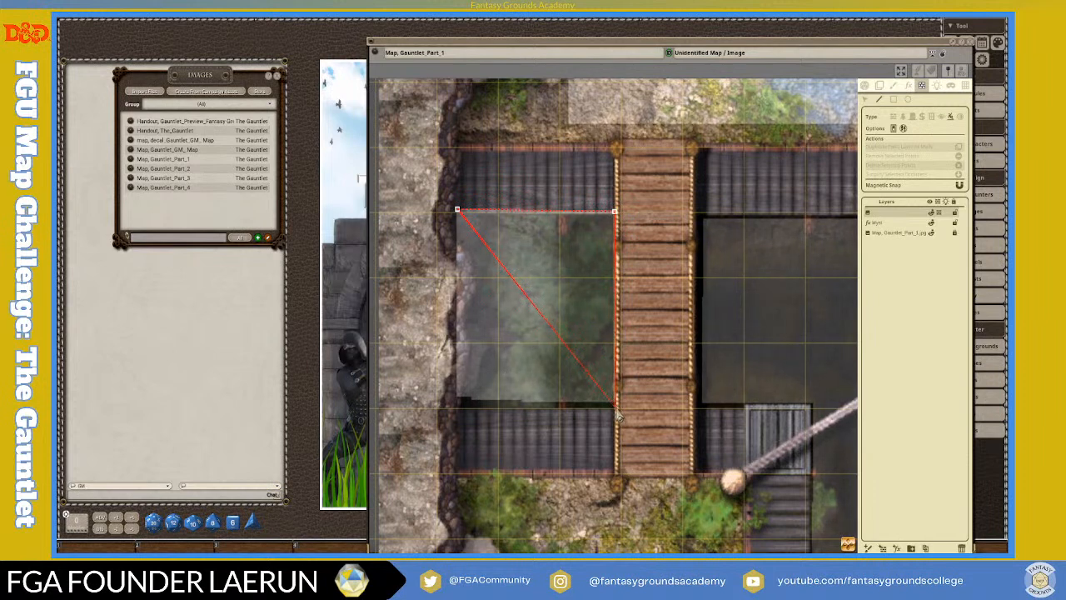
pyautogui.click(458, 406)
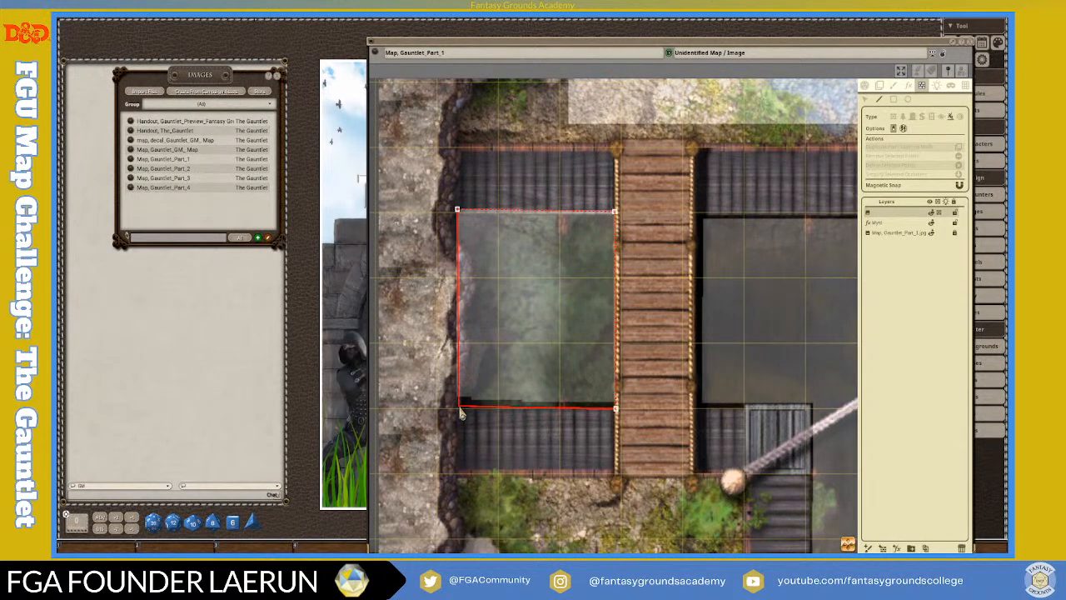
# Trace the northwestern pit's polygon up the uneven rock wall on its west side and close the shape.
pyautogui.click(468, 366)
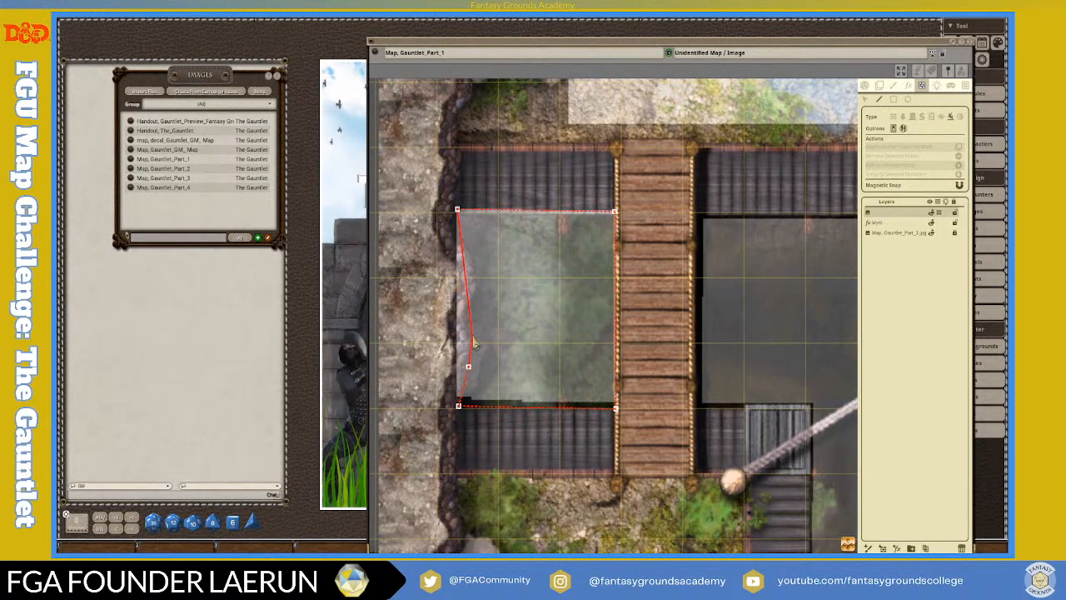
pyautogui.click(472, 335)
pyautogui.click(464, 310)
pyautogui.click(473, 283)
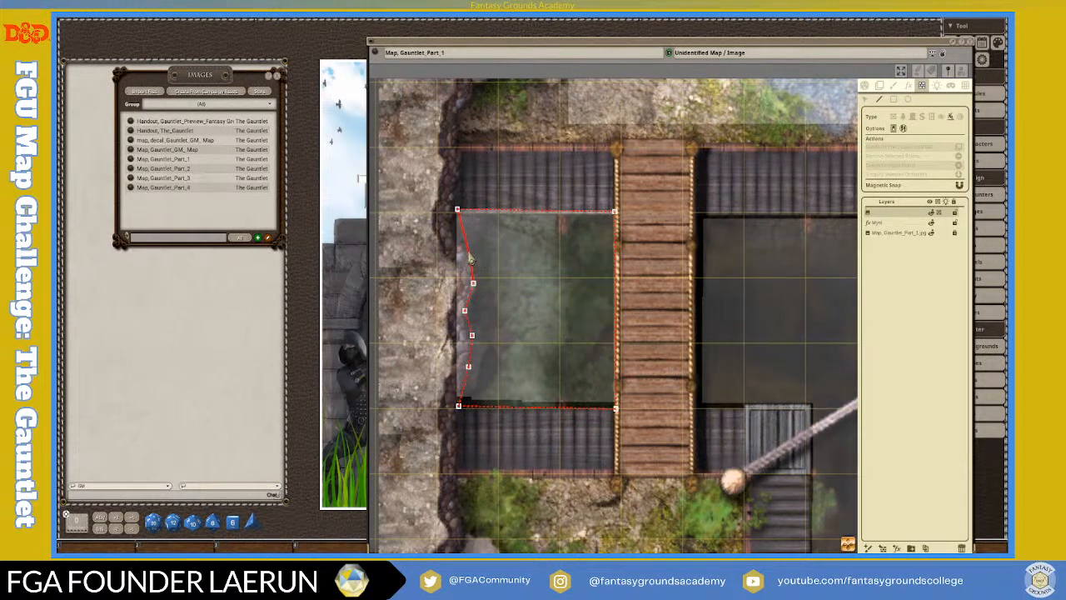
pyautogui.click(468, 250)
pyautogui.scroll(-5, 563, 272)
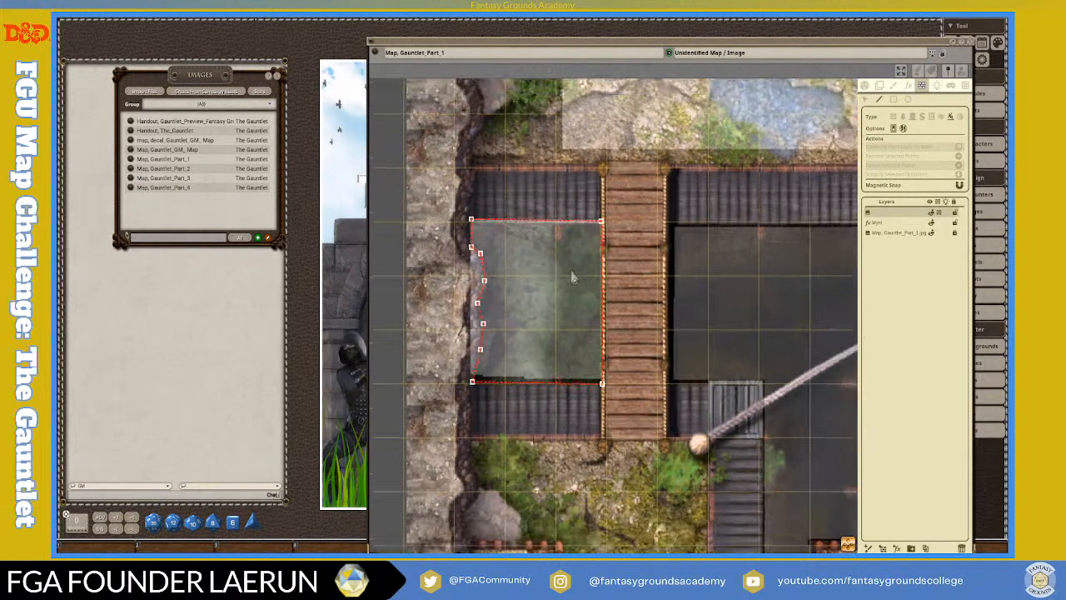
# Start a polygon in the large northern chasm, tracing the northern docks and the foliage between them to the eastern bridge.
pyautogui.moveTo(563, 272); pyautogui.dragTo(405, 208)
pyautogui.moveTo(936, 318); pyautogui.dragTo(815, 401)
pyautogui.scroll(-3, 816, 401)
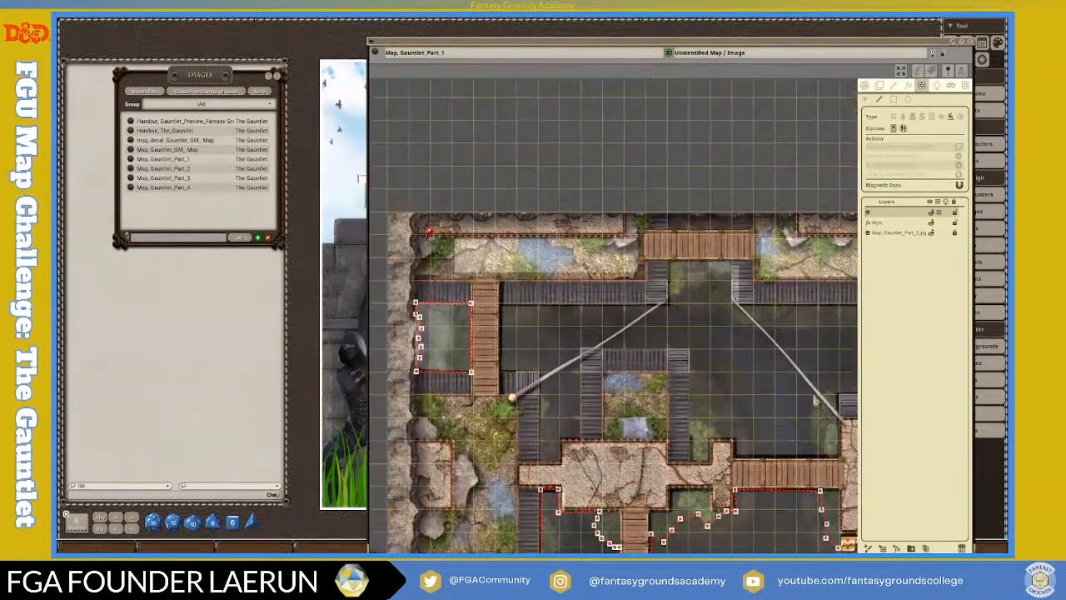
pyautogui.moveTo(849, 546); pyautogui.dragTo(763, 455)
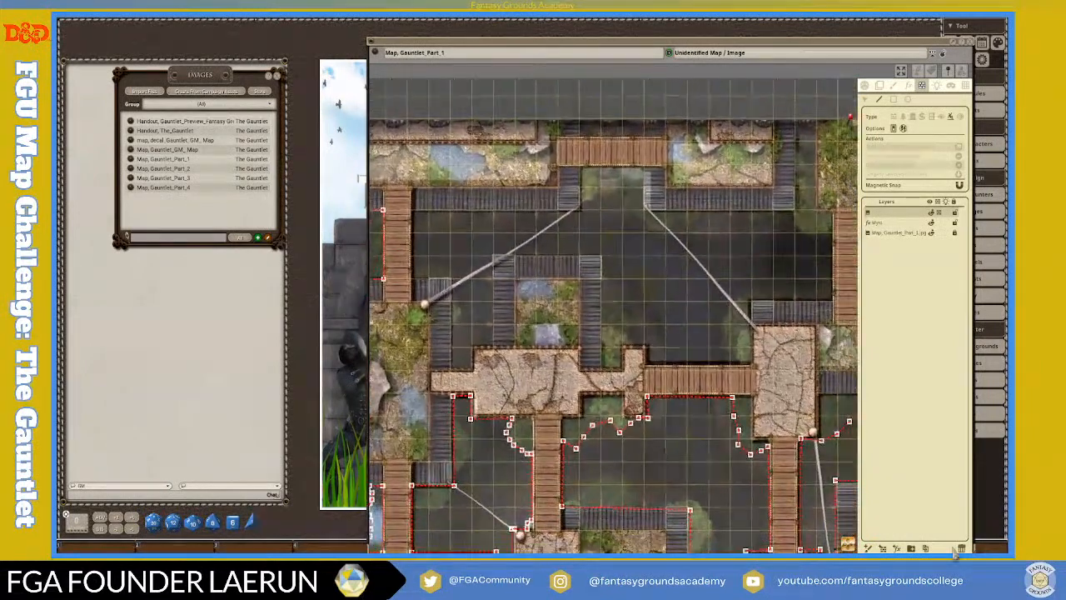
pyautogui.scroll(-2, 787, 325)
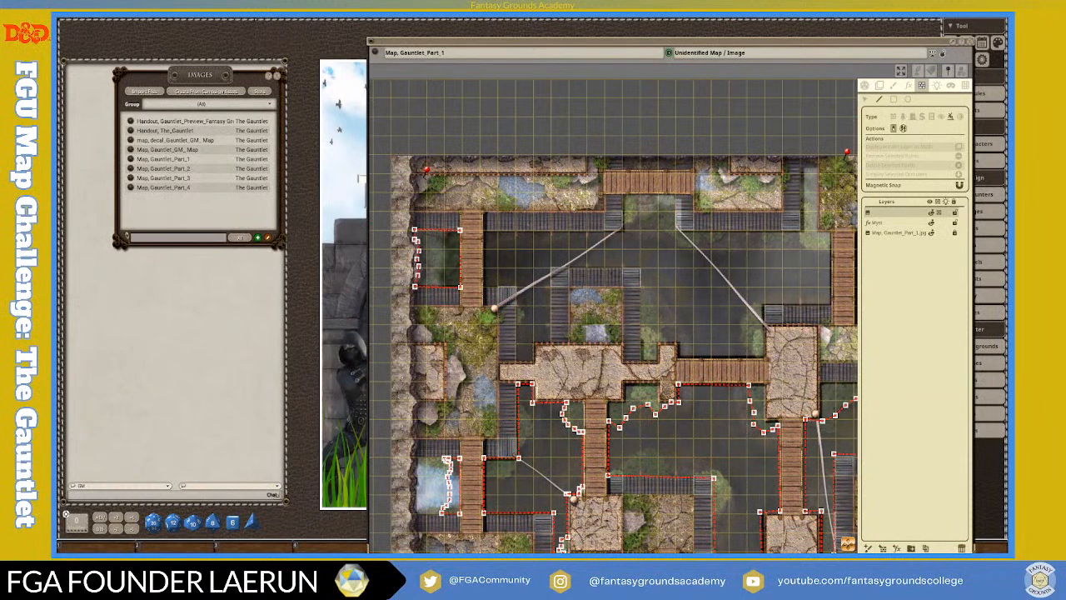
pyautogui.click(484, 231)
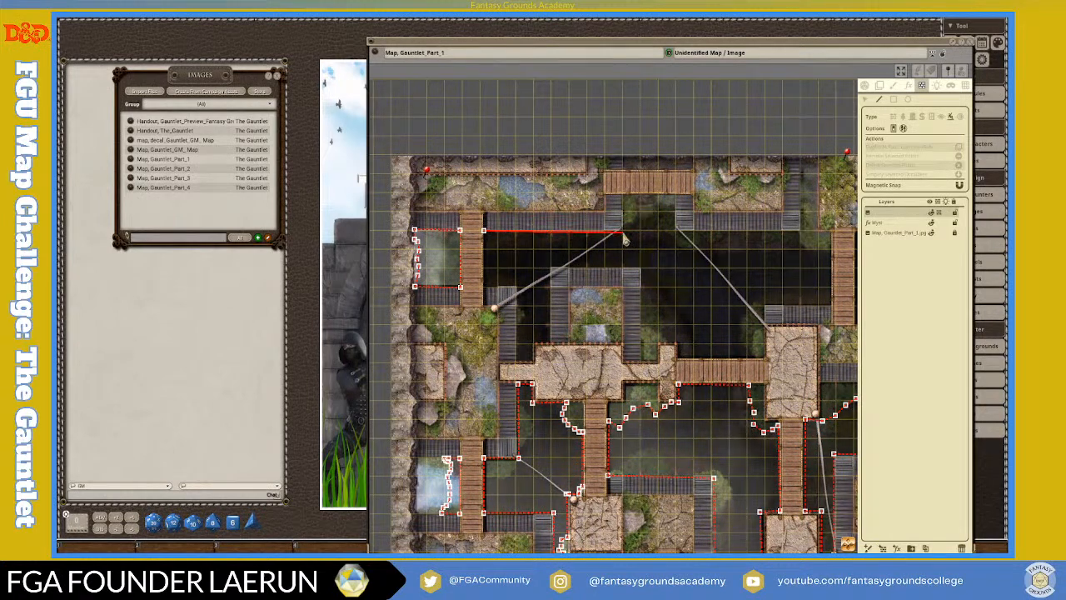
pyautogui.click(623, 223)
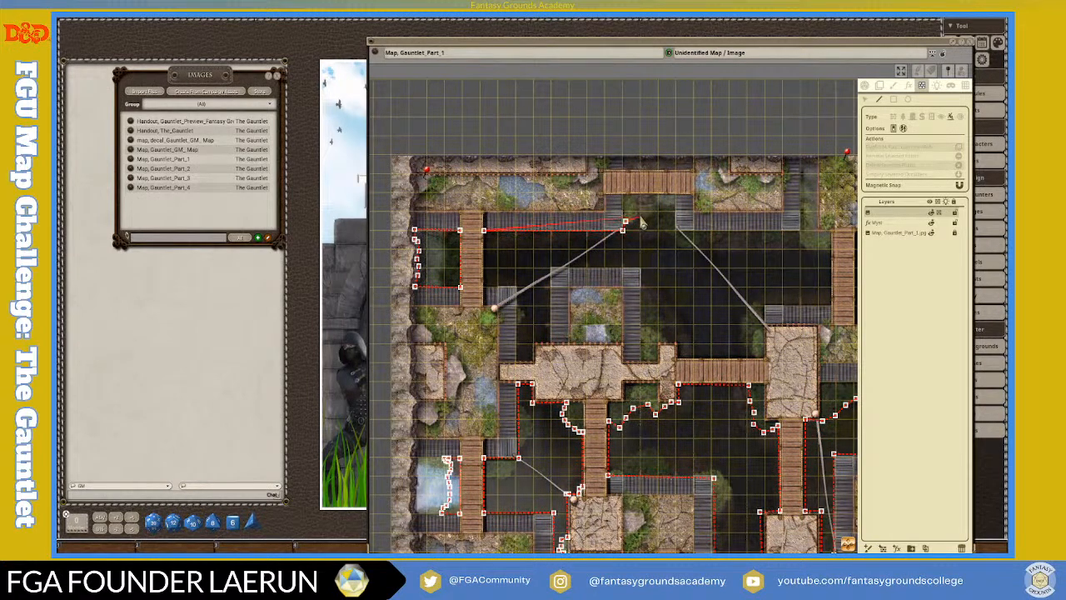
pyautogui.click(639, 215)
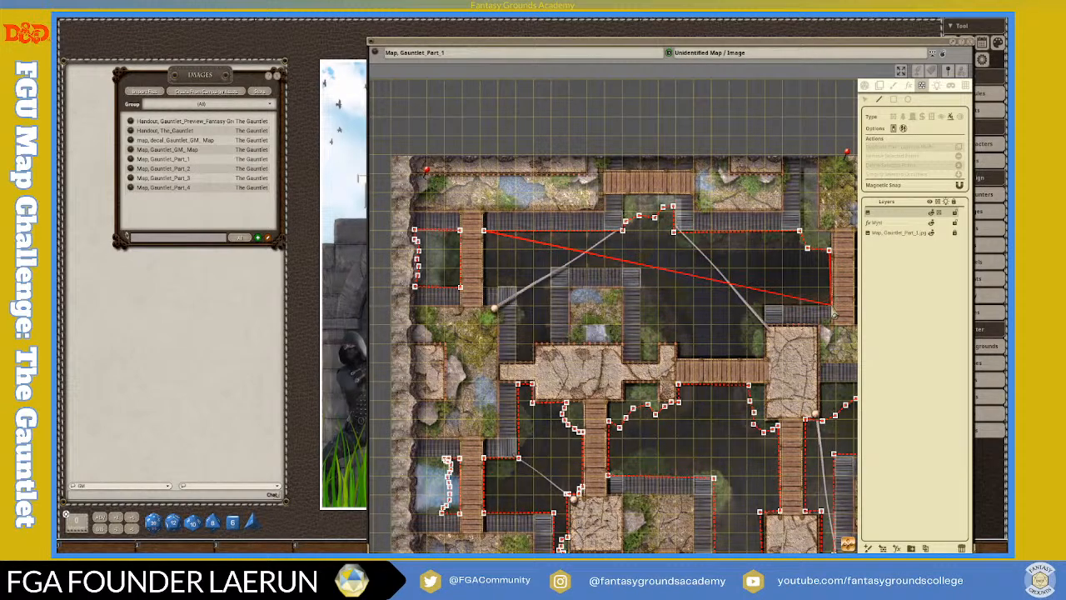
# Trace the polygon around the southeastern dock and platform foliage, then west along the horizontal bridge and around the small stone ledge.
pyautogui.click(831, 305)
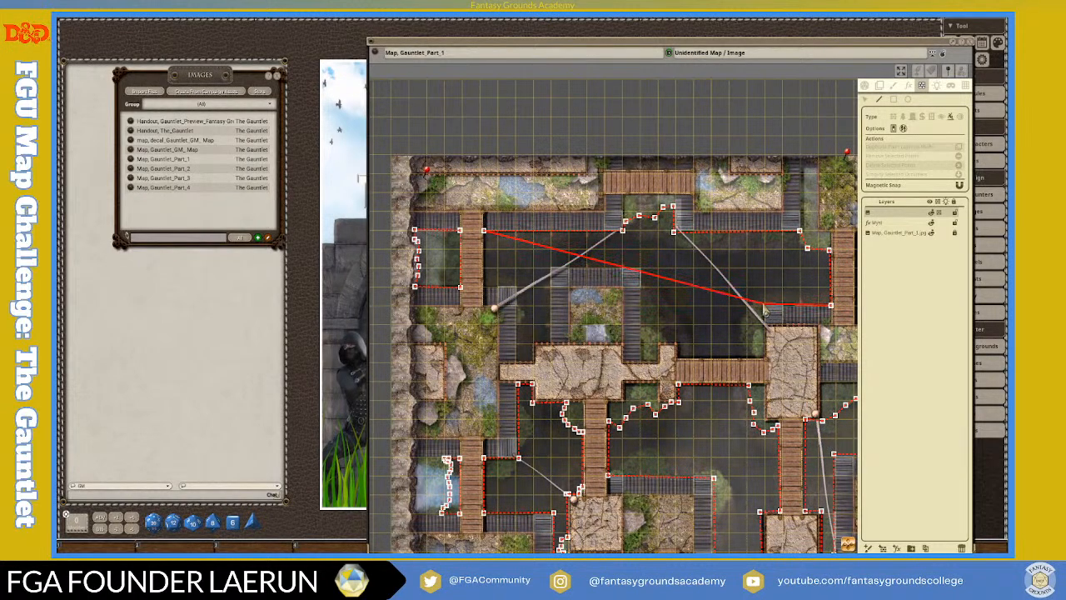
pyautogui.click(762, 305)
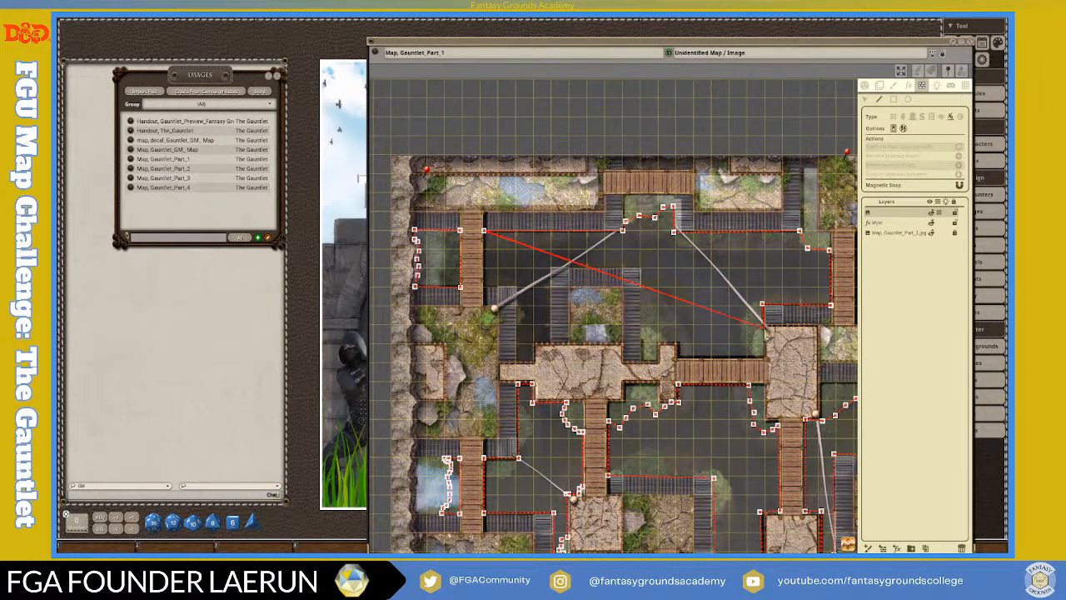
pyautogui.click(755, 334)
pyautogui.click(755, 351)
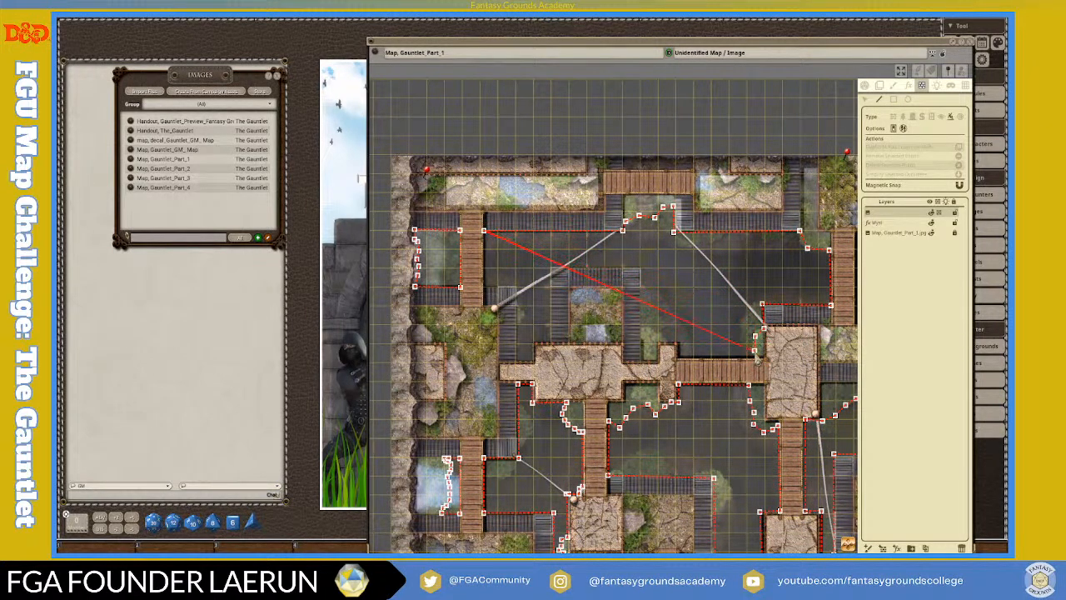
pyautogui.click(679, 357)
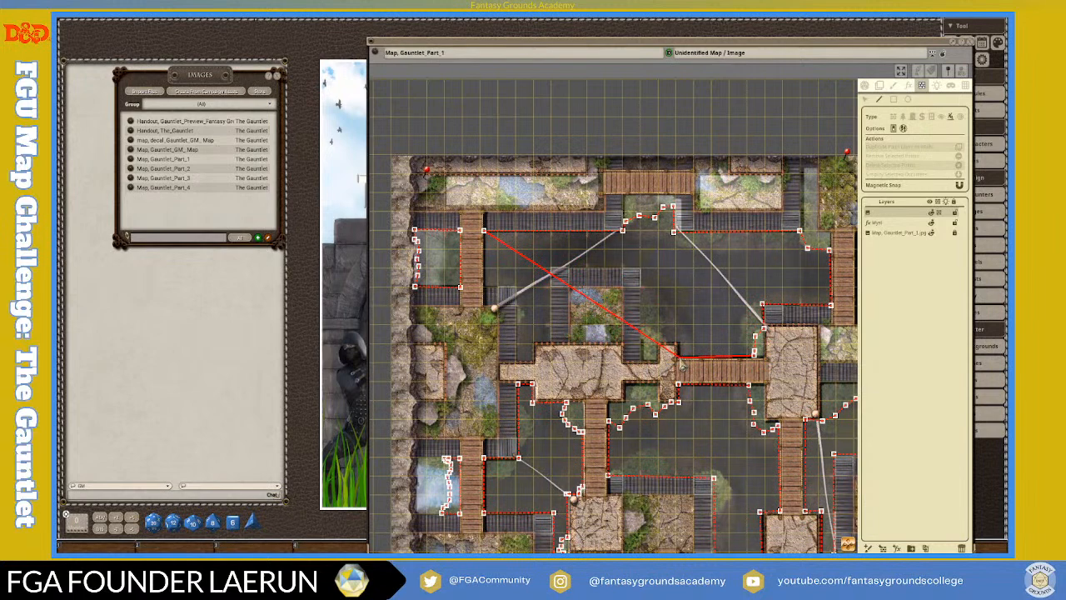
pyautogui.click(679, 341)
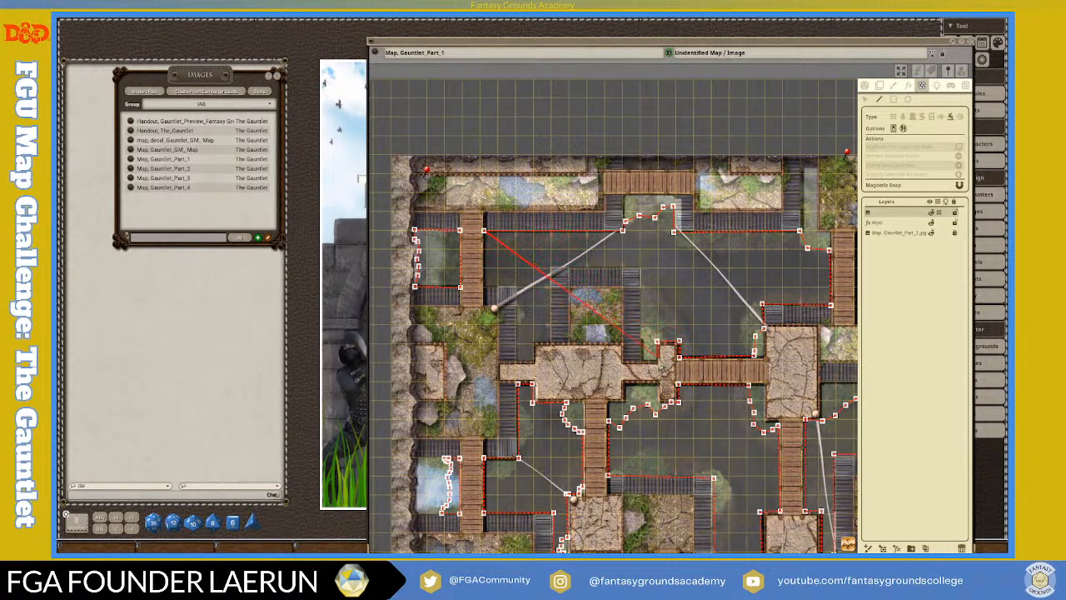
pyautogui.click(642, 360)
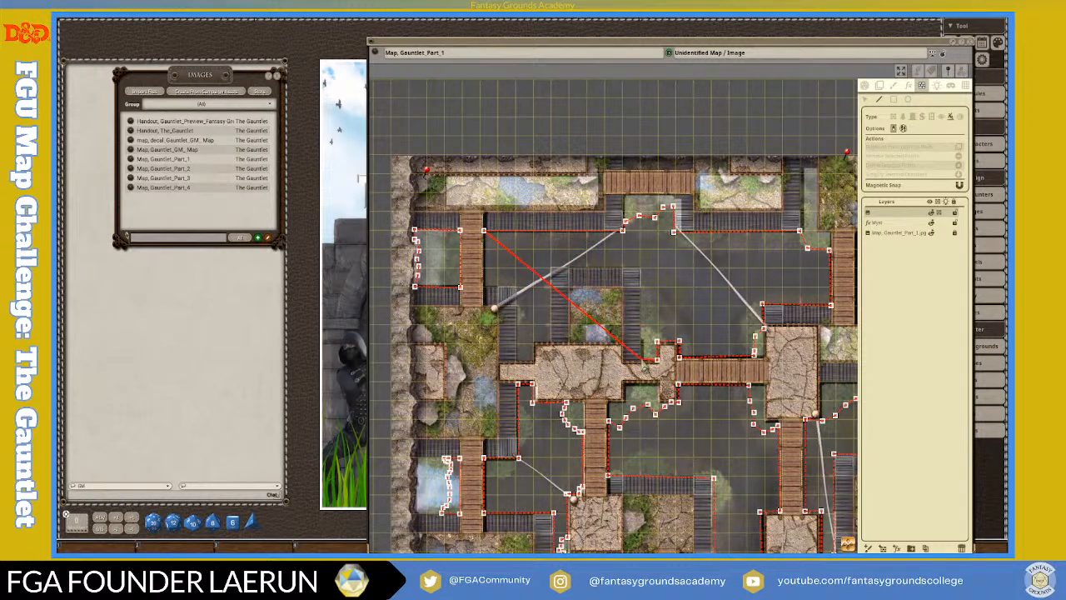
# Run the polygon around the U-shaped dock and central stone platform to the western dock and bridge, closing the shape.
pyautogui.click(642, 267)
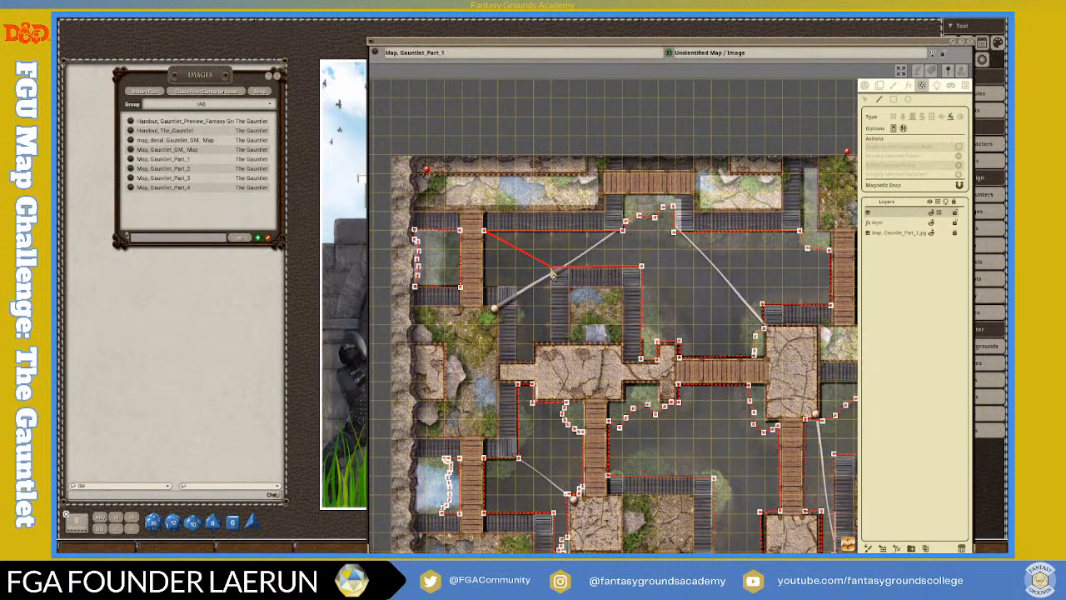
pyautogui.click(550, 268)
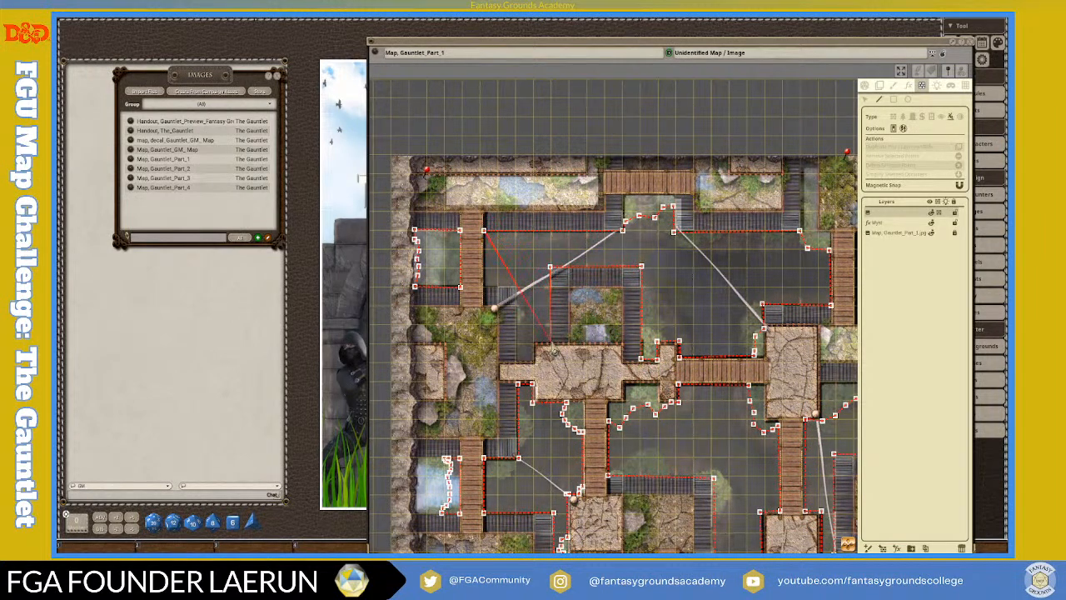
pyautogui.click(551, 341)
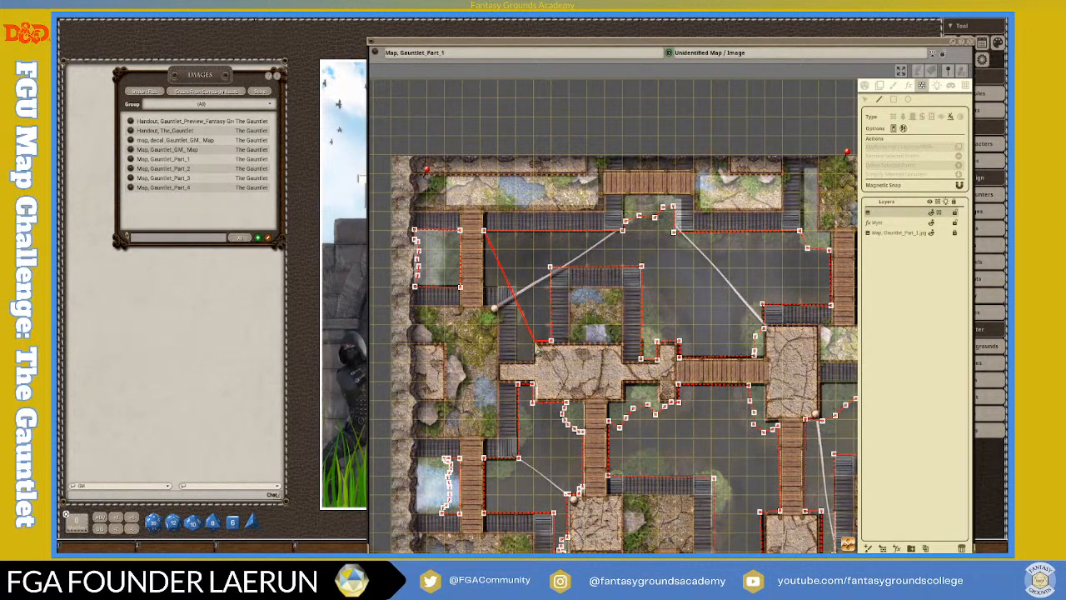
pyautogui.click(534, 341)
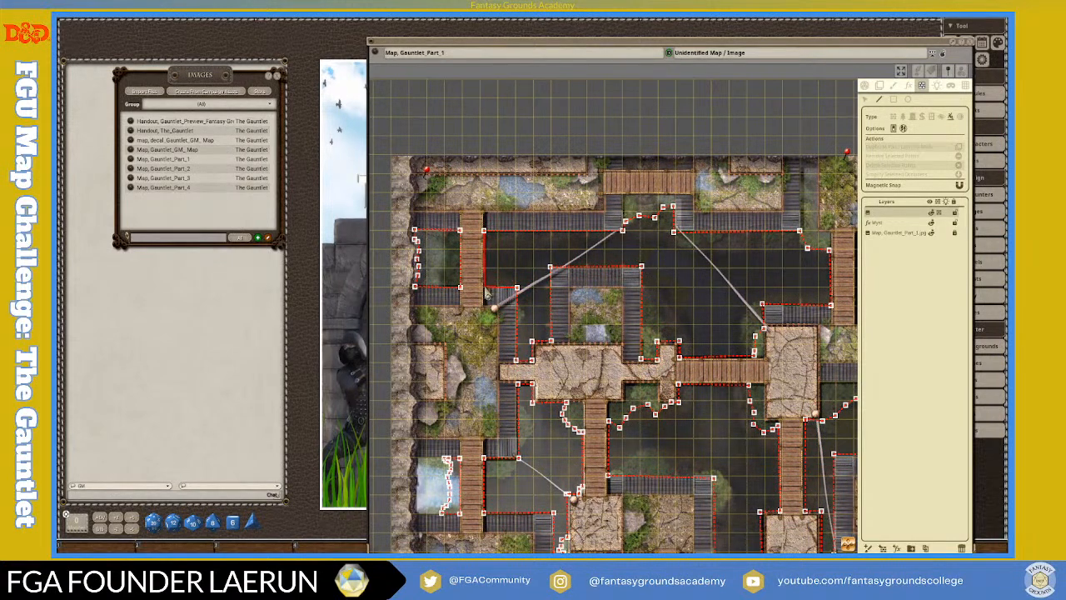
# Draw a polygon around the northeastern waterfall pit, following the foliage, the east rock wall, the lower dock and the bridge.
pyautogui.scroll(-5, 699, 358)
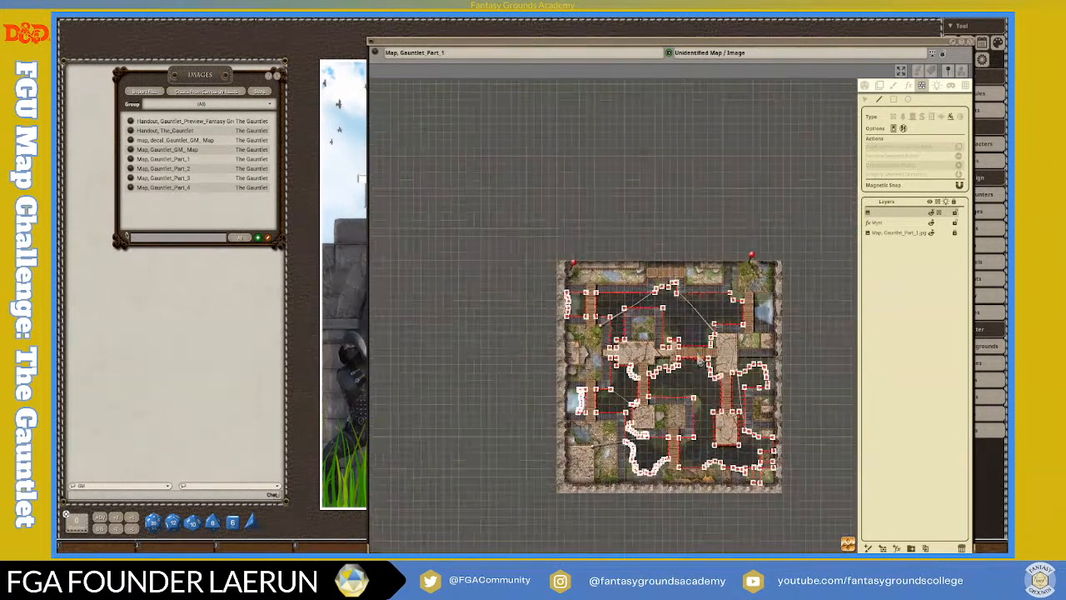
pyautogui.scroll(6, 788, 350)
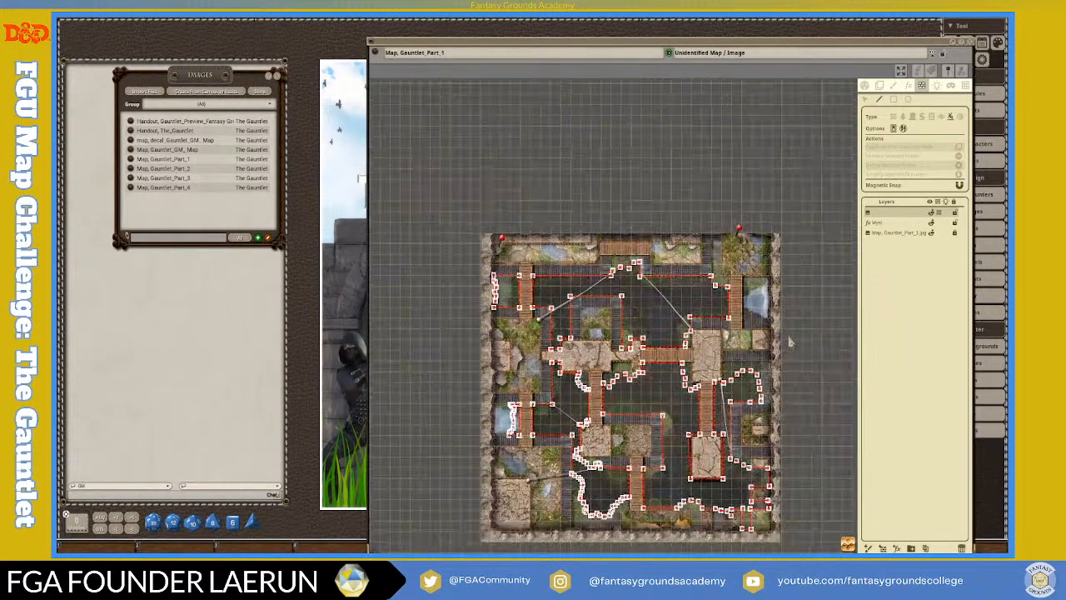
pyautogui.scroll(-2, 669, 264)
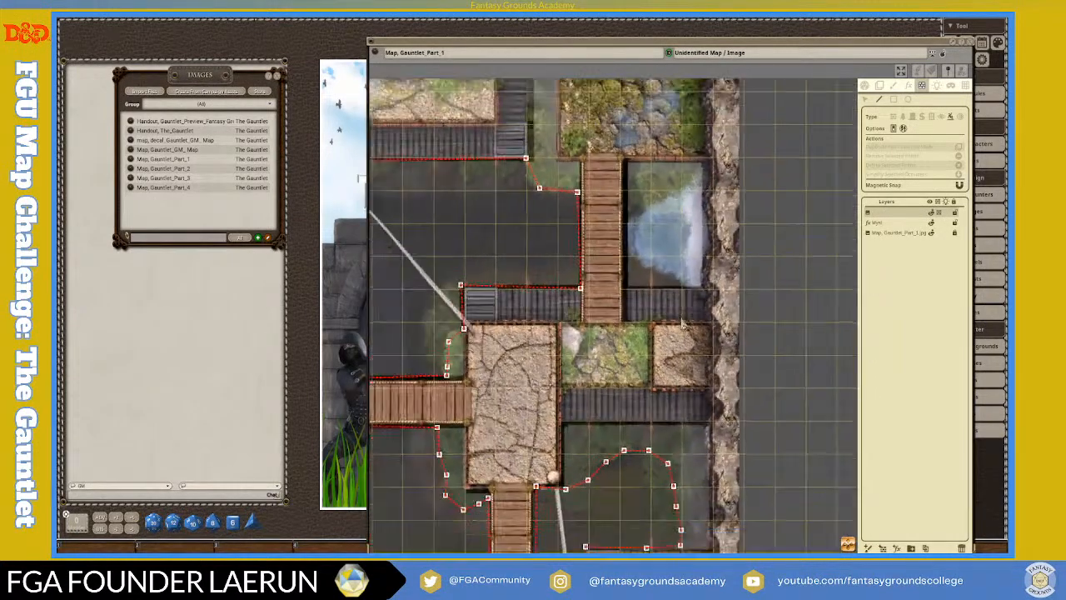
pyautogui.scroll(3, 678, 212)
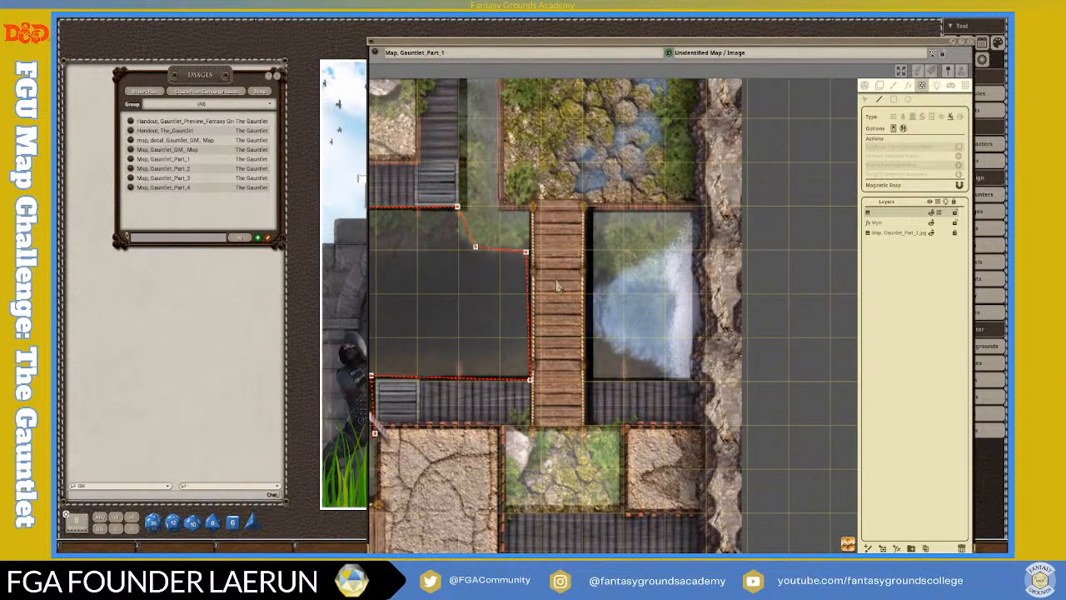
pyautogui.scroll(-1, 558, 286)
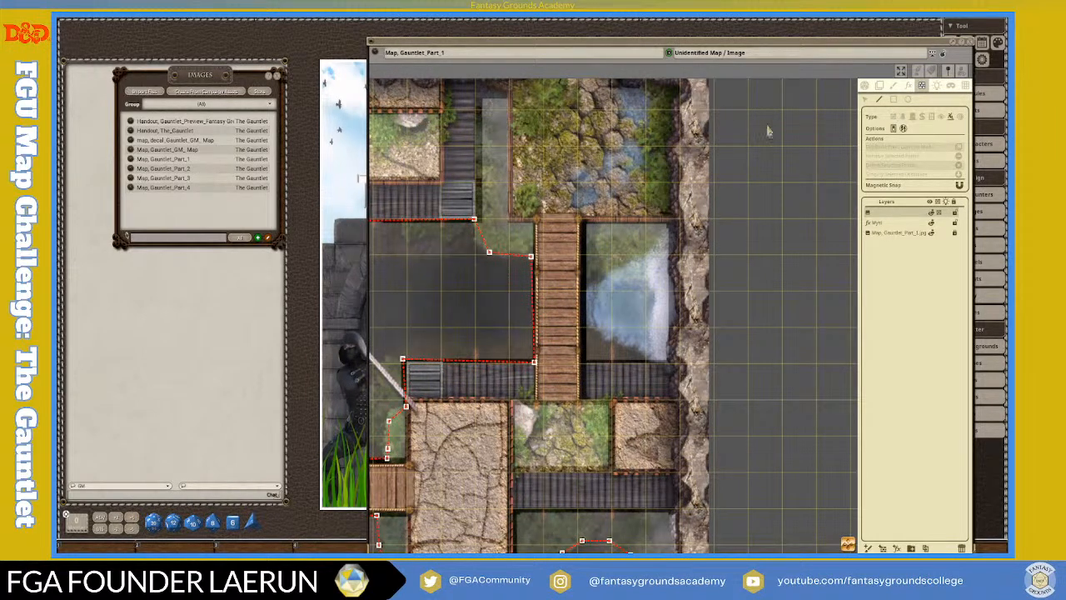
pyautogui.click(583, 223)
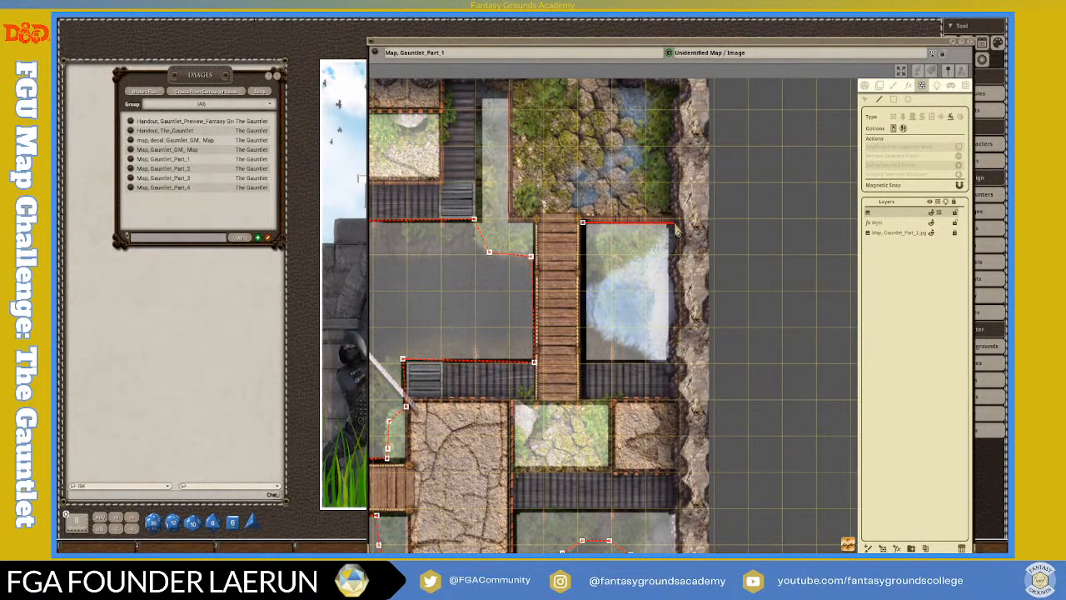
pyautogui.click(599, 225)
pyautogui.click(595, 243)
pyautogui.click(606, 266)
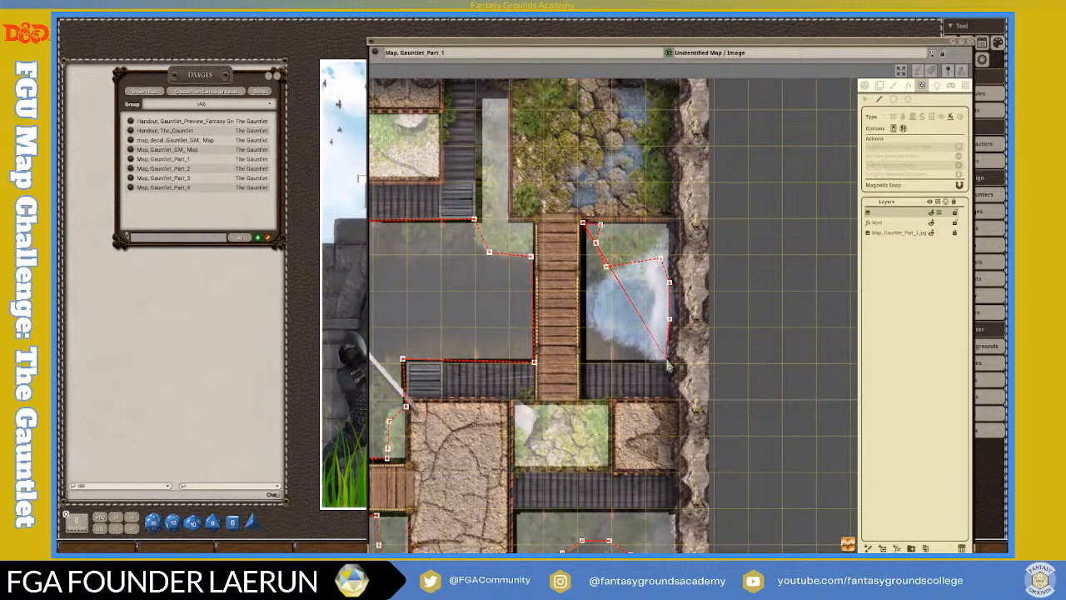
pyautogui.click(668, 363)
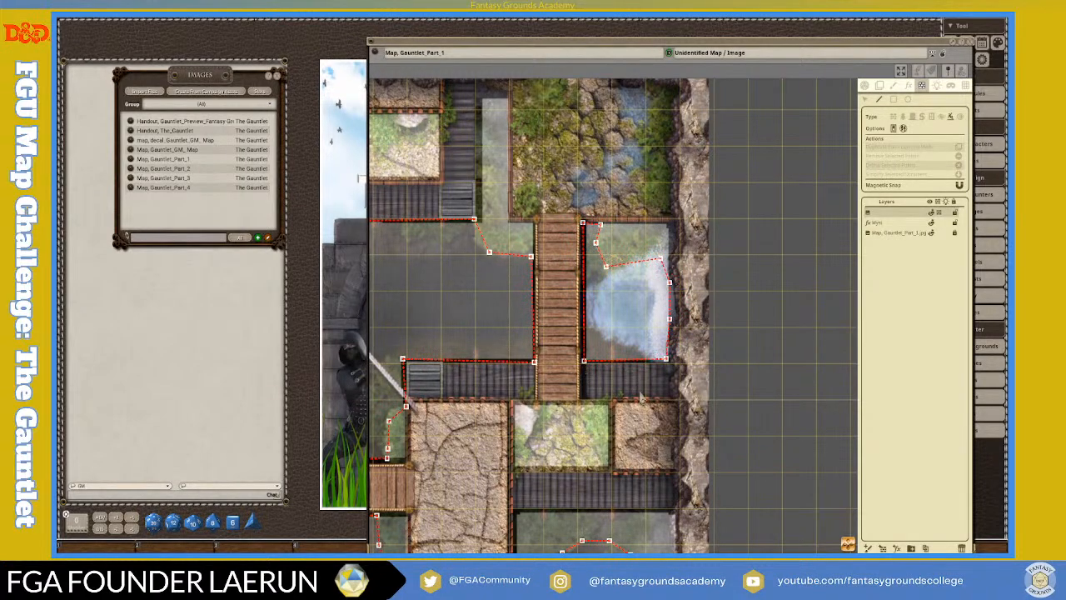
# Review the line-of-sight polygons across the whole map and up close around the bridge and dock edges.
pyautogui.scroll(-5, 587, 369)
pyautogui.scroll(-3, 594, 394)
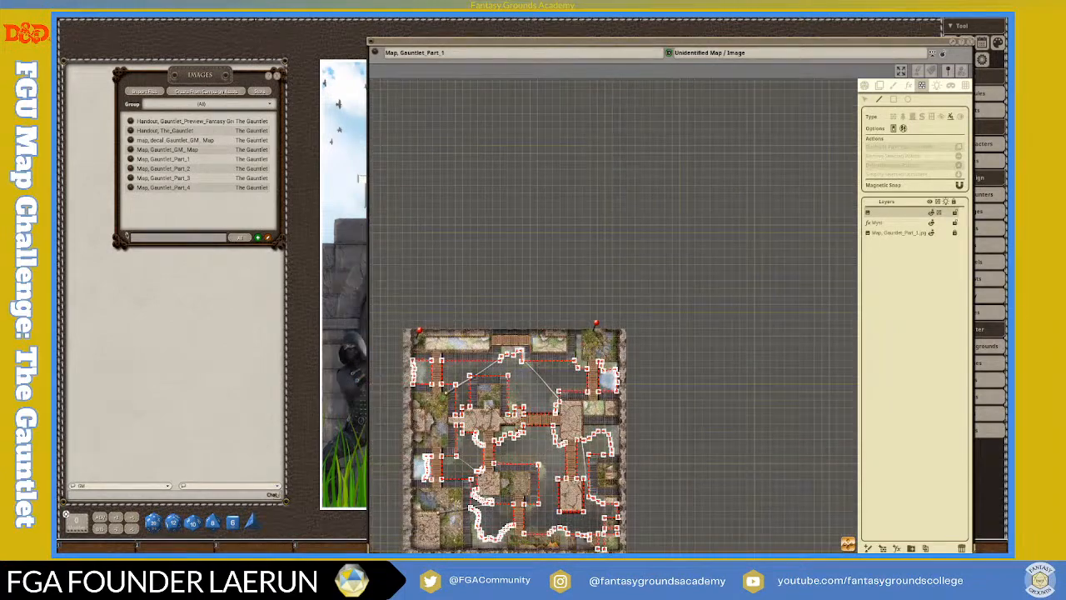
pyautogui.scroll(-2, 486, 410)
pyautogui.scroll(4, 475, 392)
pyautogui.scroll(-3, 478, 392)
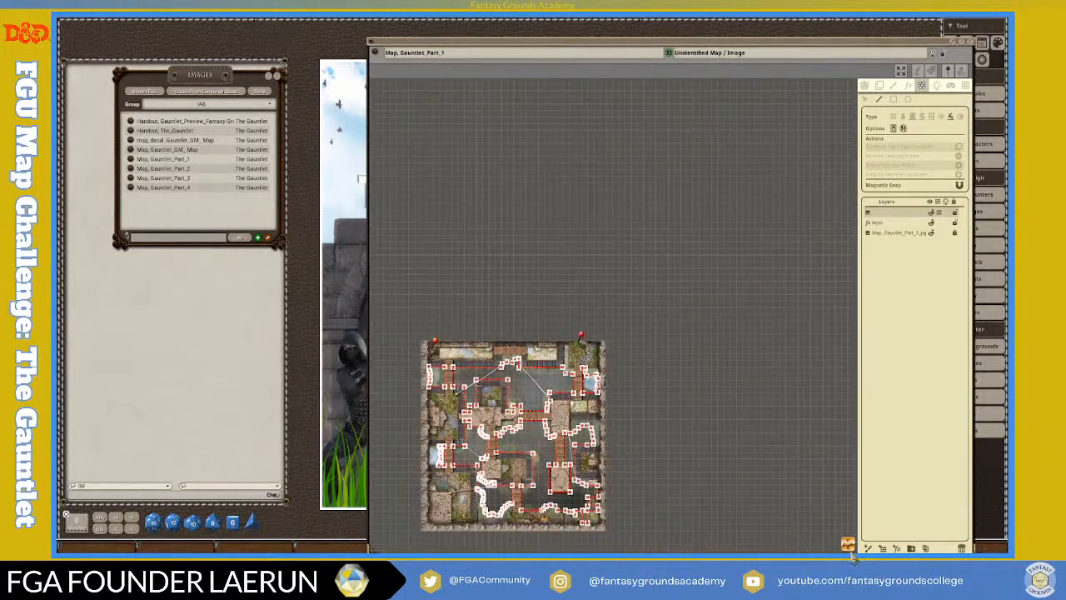
pyautogui.scroll(-1, 575, 434)
pyautogui.scroll(6, 575, 434)
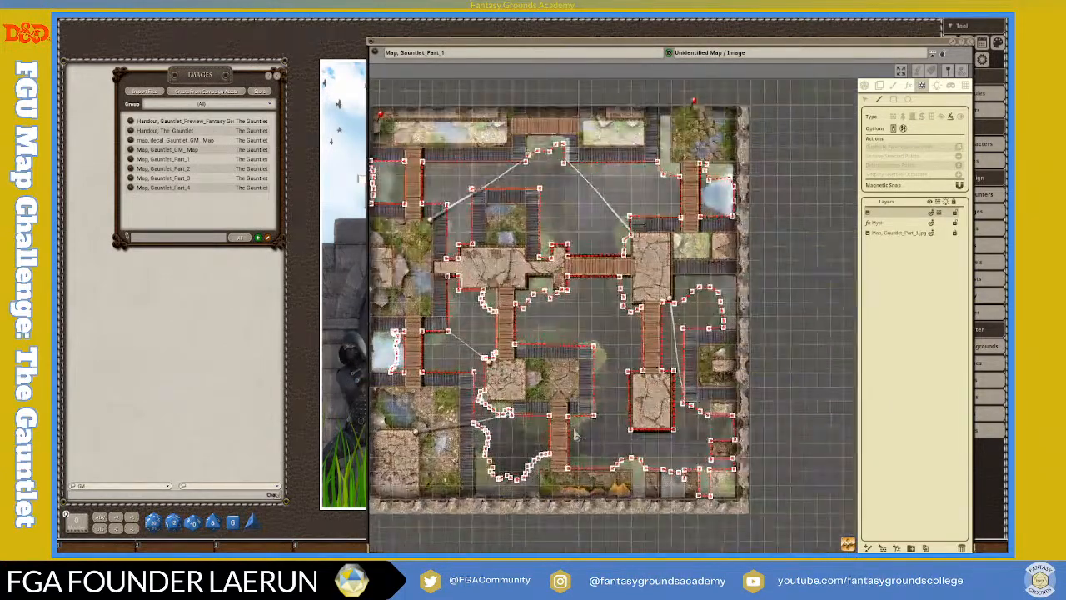
pyautogui.scroll(4, 574, 434)
pyautogui.scroll(2, 574, 433)
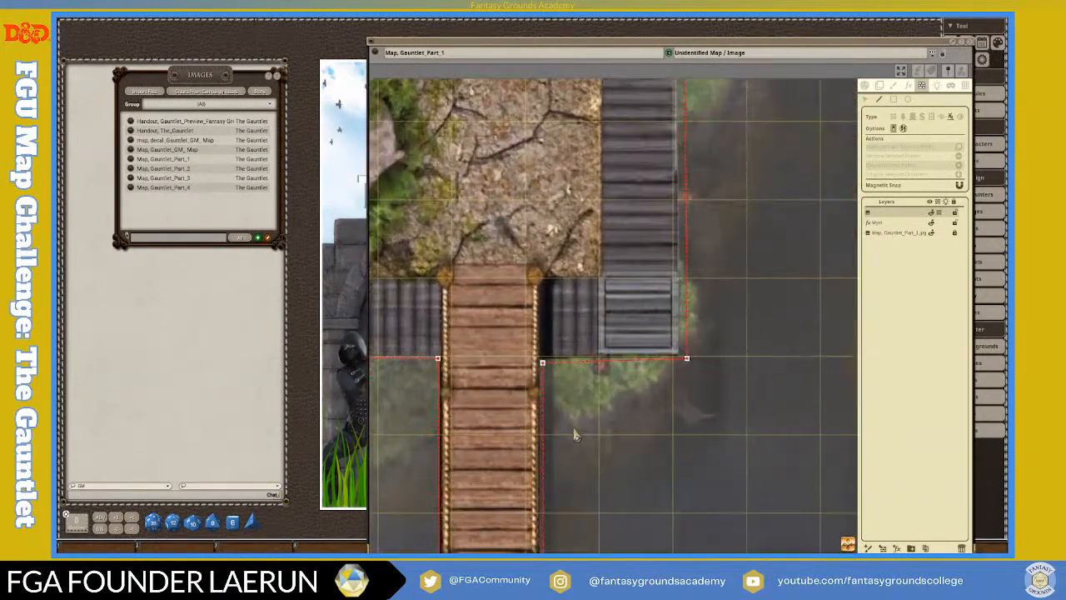
pyautogui.scroll(6, 575, 434)
pyautogui.scroll(-6, 507, 385)
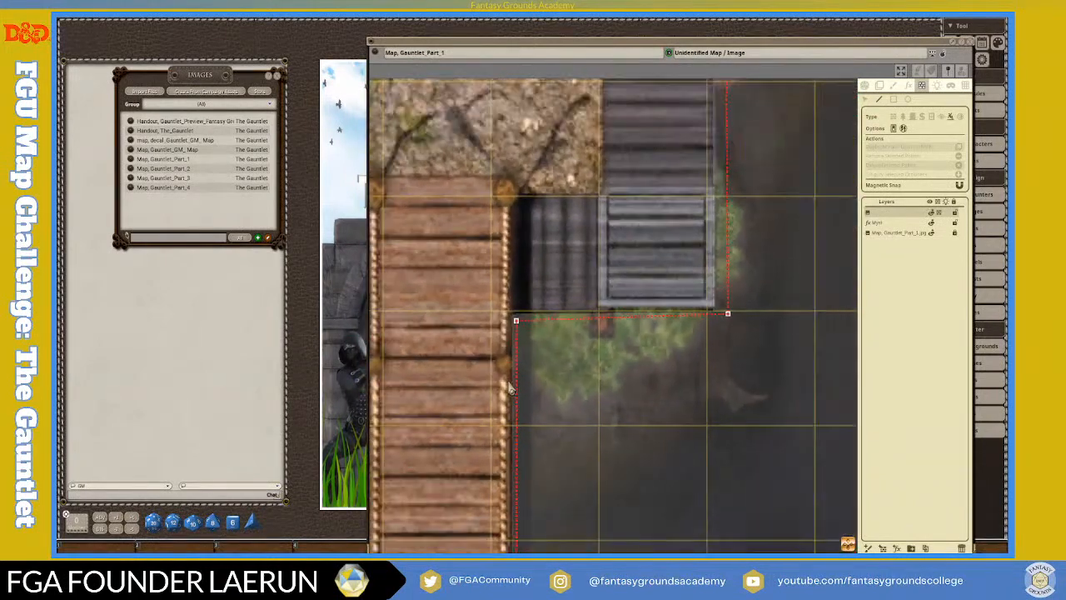
pyautogui.scroll(-3, 510, 388)
# Make the map's grid lines more opaque by setting the grid color's alpha to 172.
pyautogui.click(965, 86)
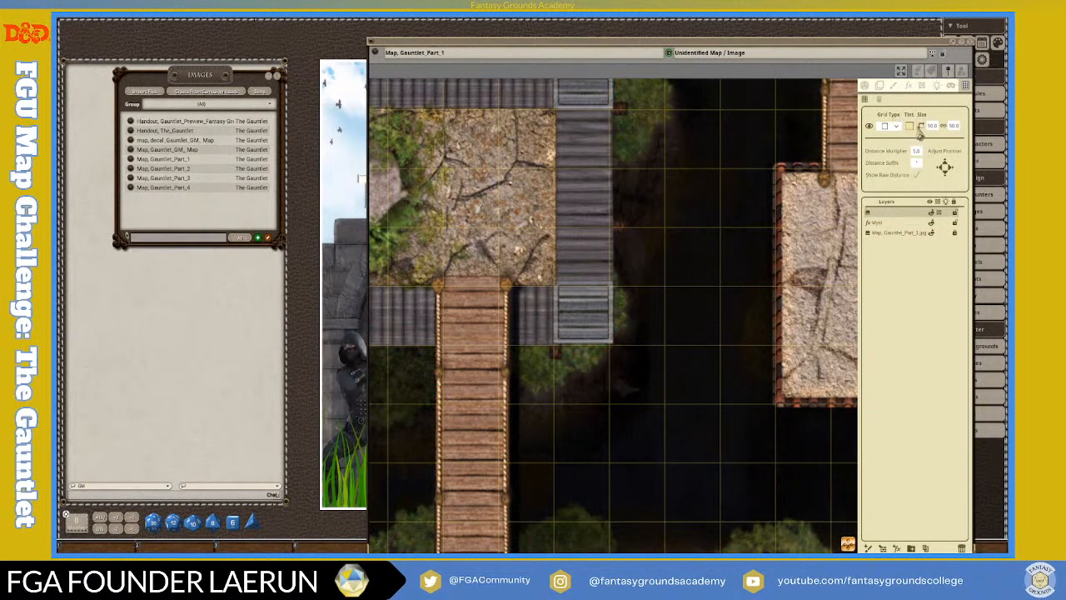
pyautogui.click(910, 127)
pyautogui.moveTo(538, 328); pyautogui.dragTo(542, 328)
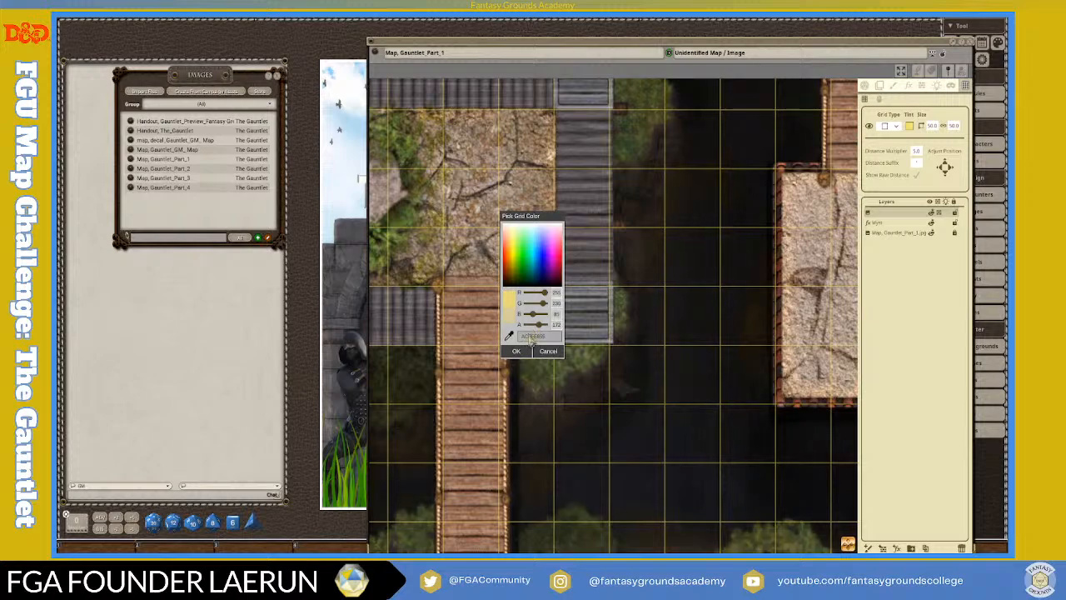
pyautogui.click(527, 363)
pyautogui.scroll(-10, 702, 380)
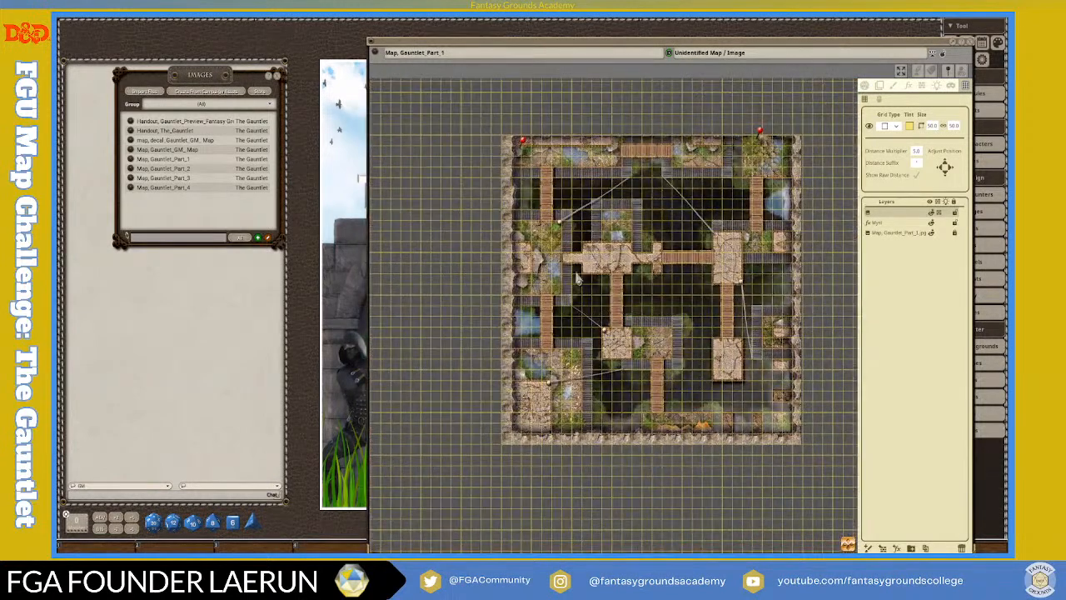
# Examine the map under the more visible grid, checking the stone platforms, docks, bridges and southwestern corner up close.
pyautogui.scroll(3, 699, 381)
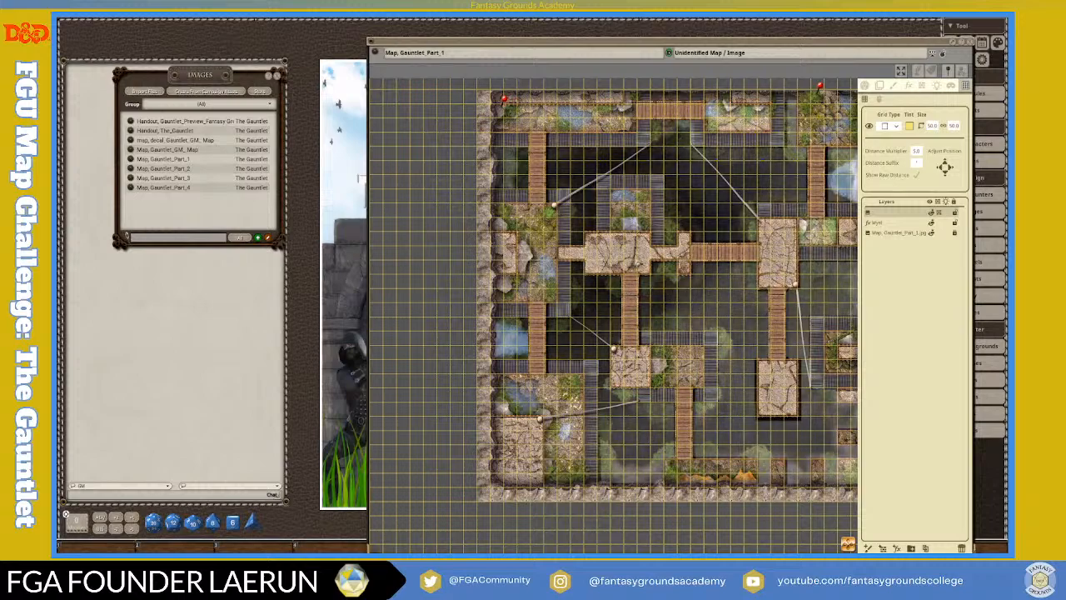
pyautogui.scroll(4, 630, 257)
pyautogui.scroll(-1, 539, 326)
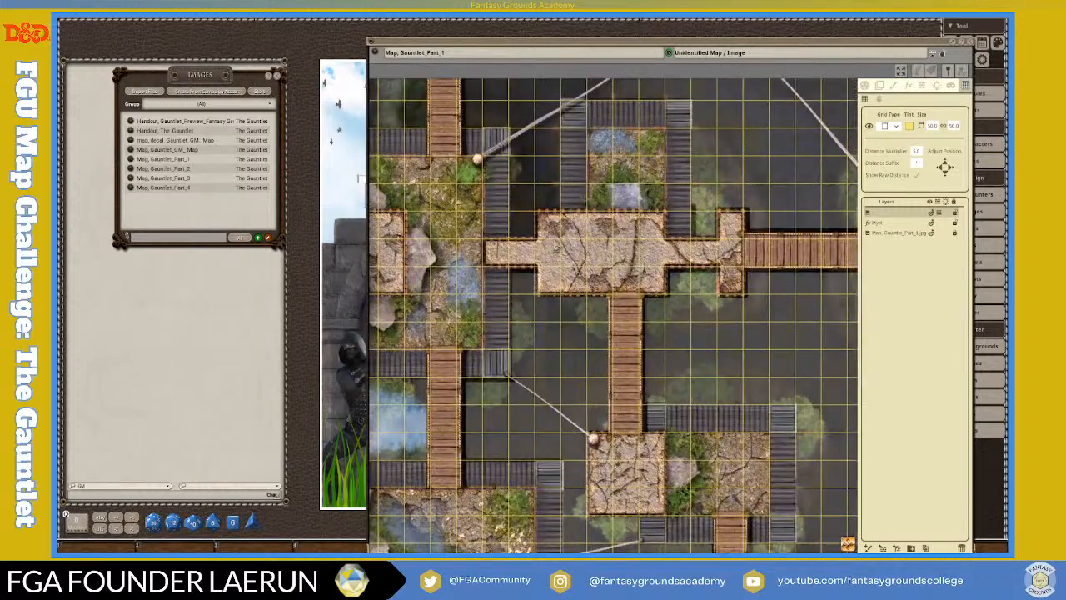
pyautogui.scroll(-2, 539, 326)
pyautogui.scroll(-2, 540, 326)
pyautogui.scroll(3, 540, 326)
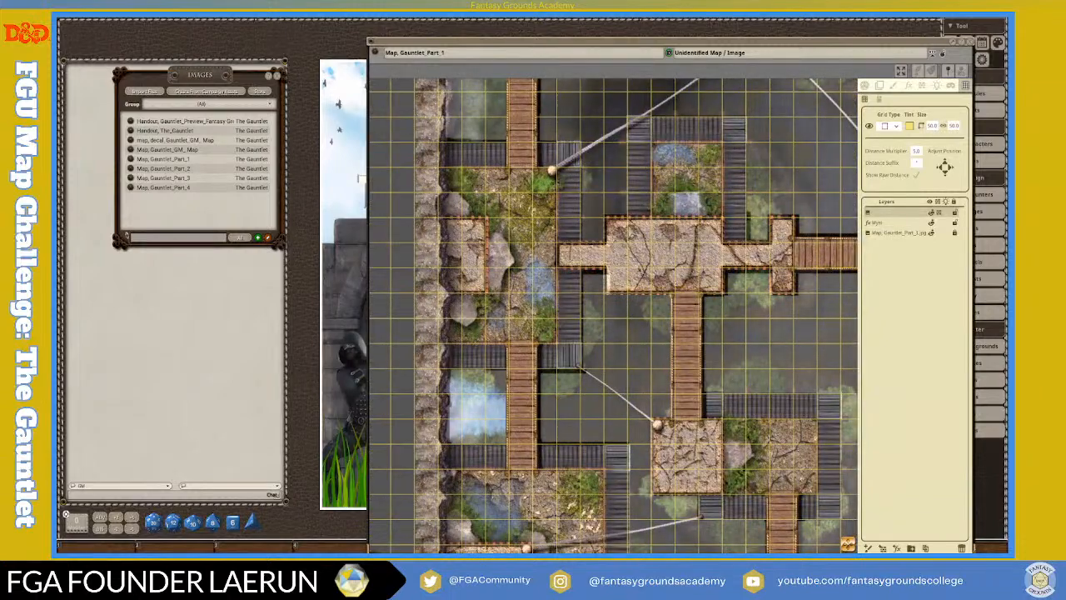
pyautogui.scroll(3, 550, 245)
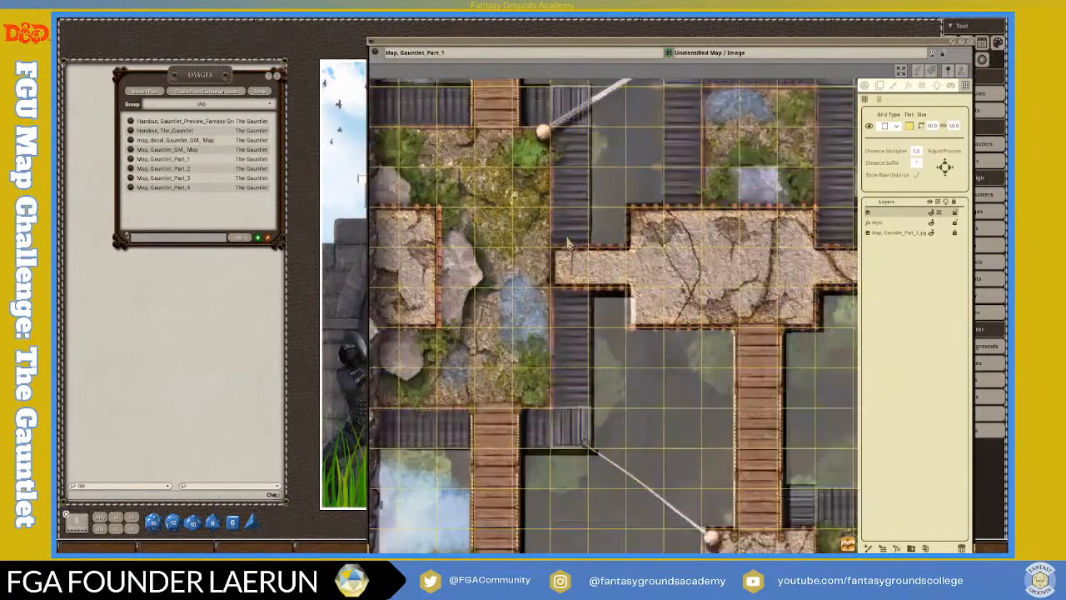
pyautogui.scroll(-3, 706, 271)
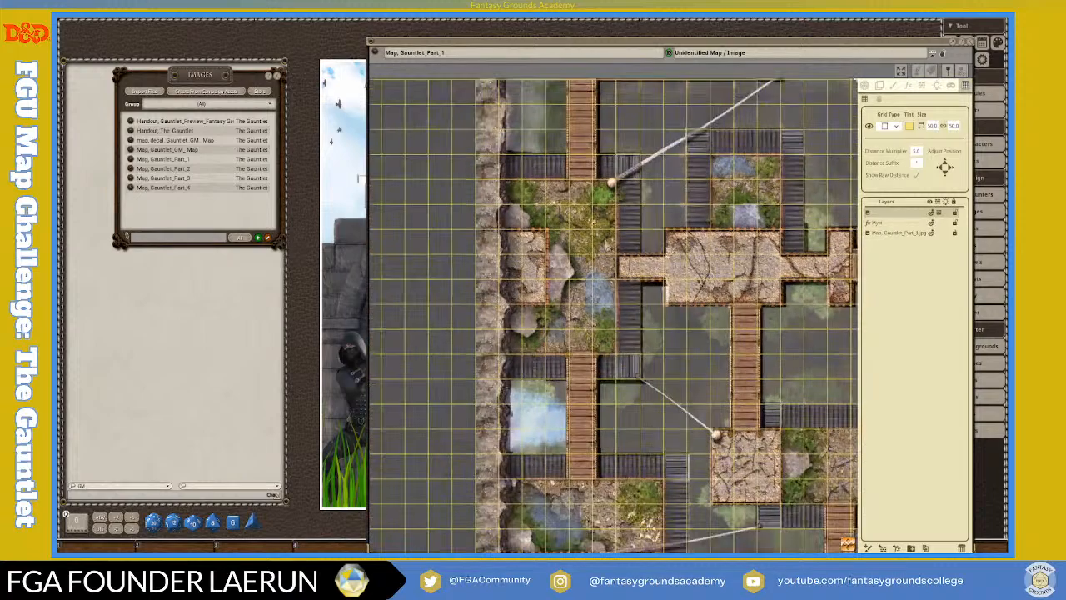
pyautogui.scroll(1, 633, 331)
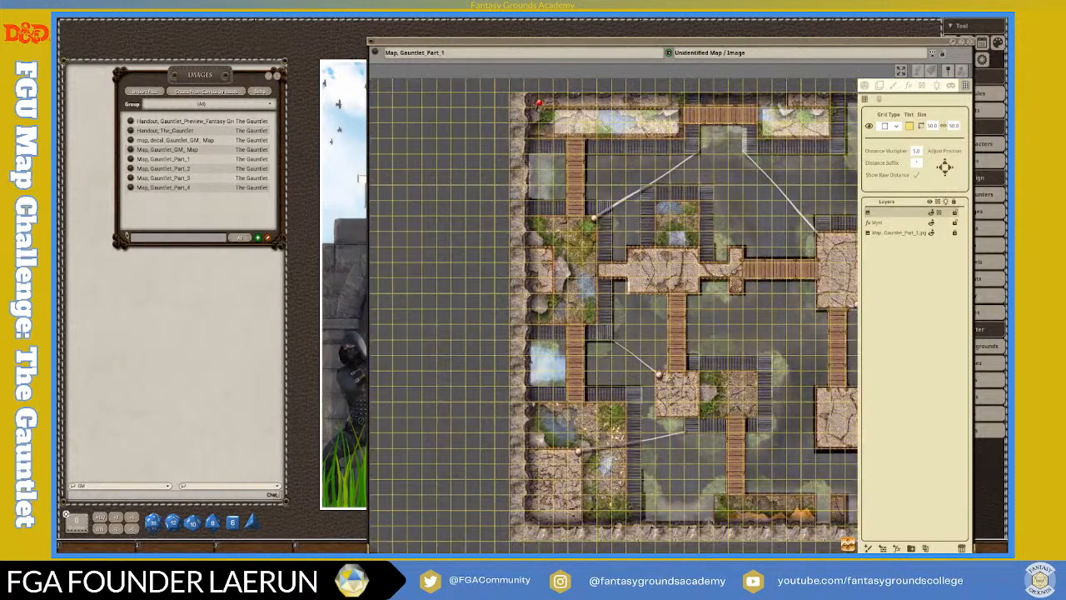
pyautogui.scroll(3, 721, 400)
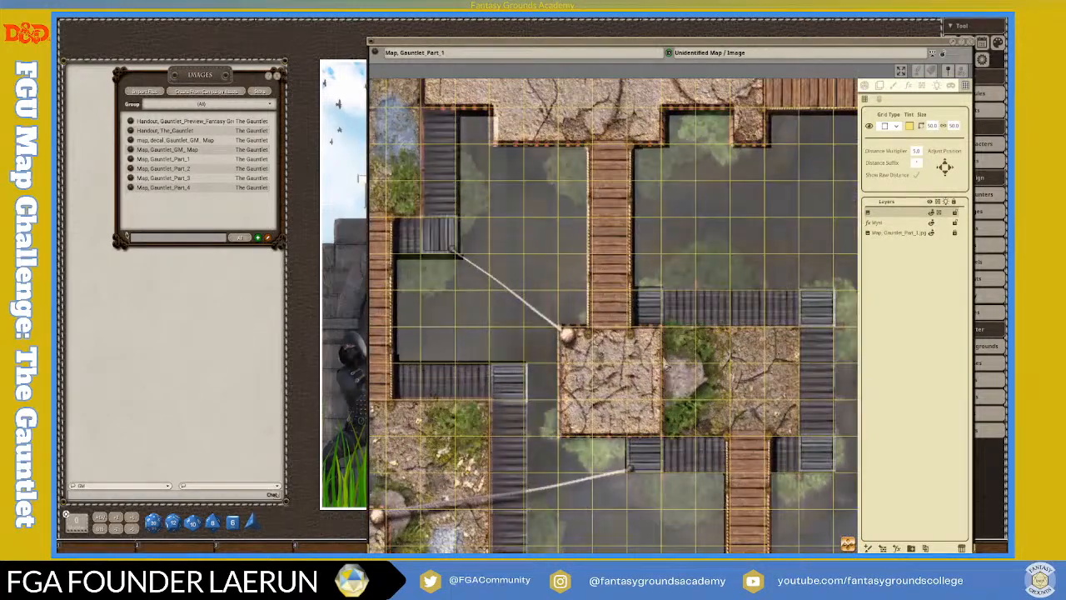
pyautogui.scroll(-2, 394, 477)
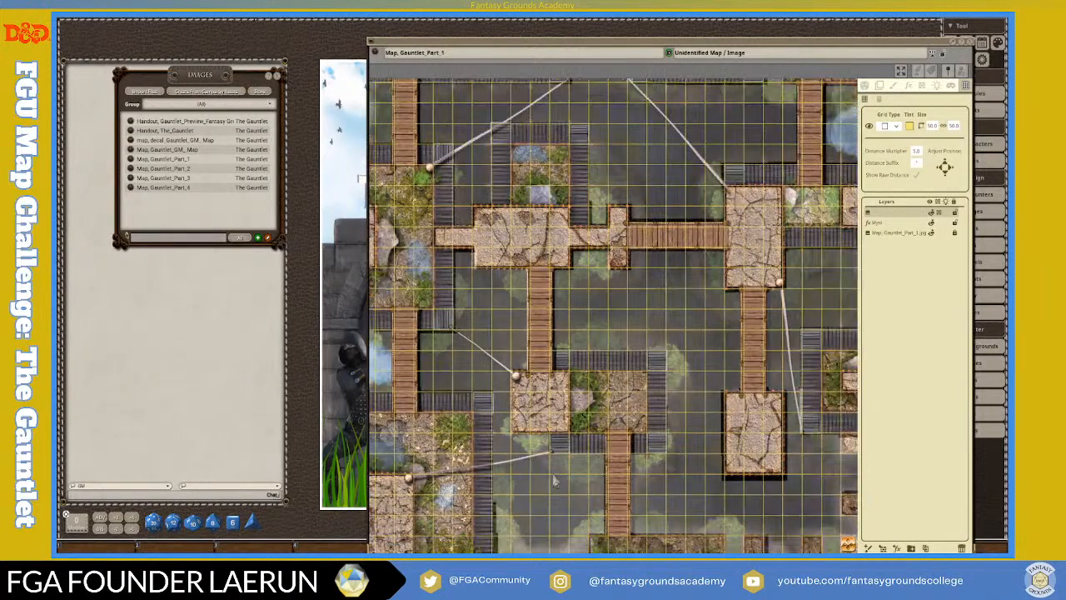
pyautogui.moveTo(847, 550); pyautogui.dragTo(839, 556)
pyautogui.scroll(2, 470, 419)
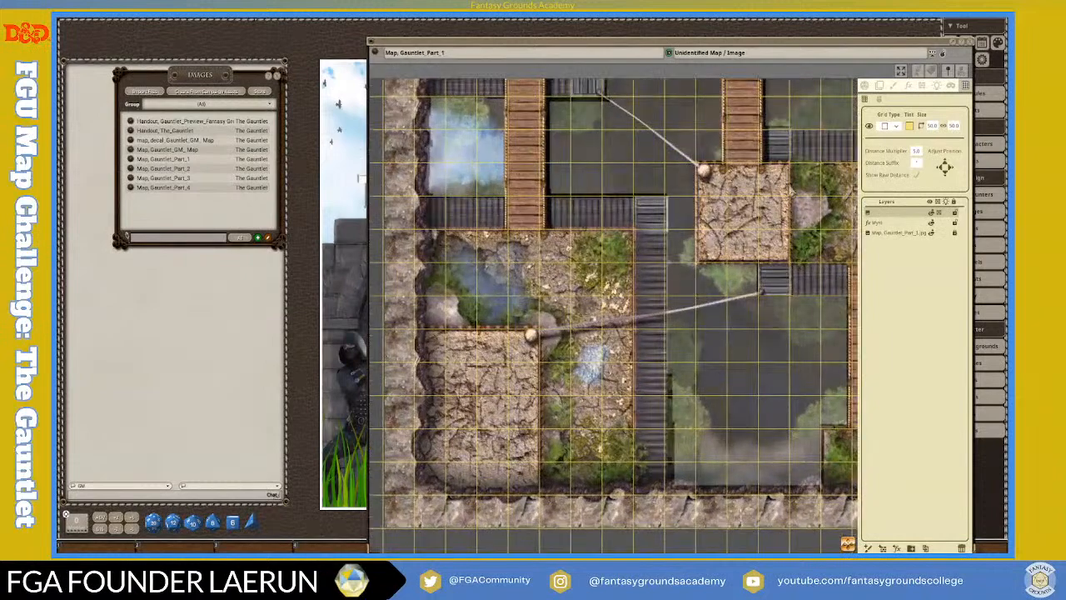
# Draw a terrain line-of-sight polygon around the stone platform in the map's southwestern corner, following the uneven rock wall.
pyautogui.click(922, 87)
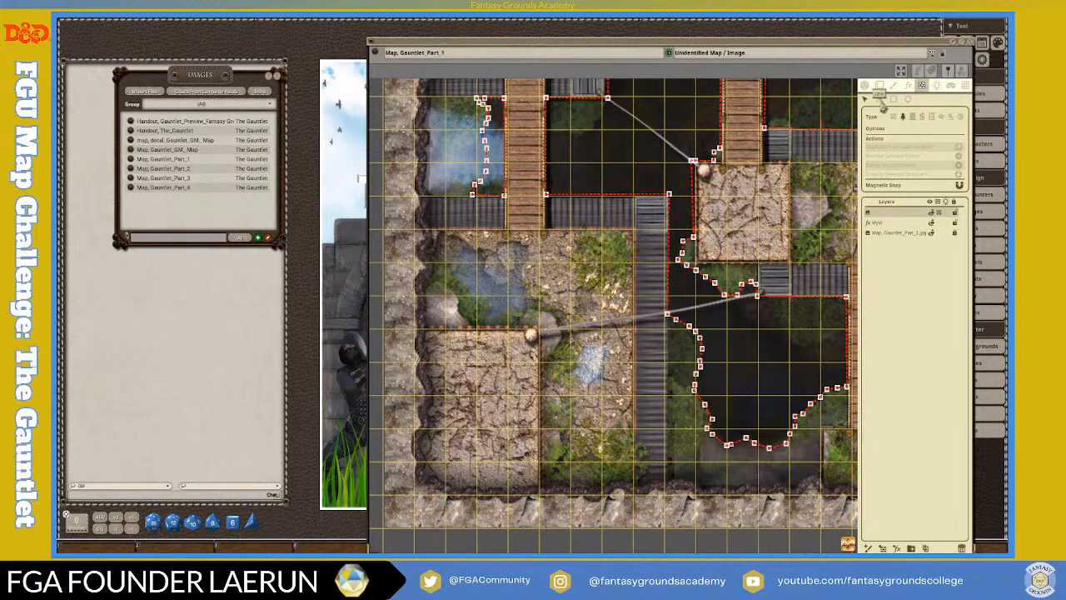
pyautogui.scroll(-5, 585, 338)
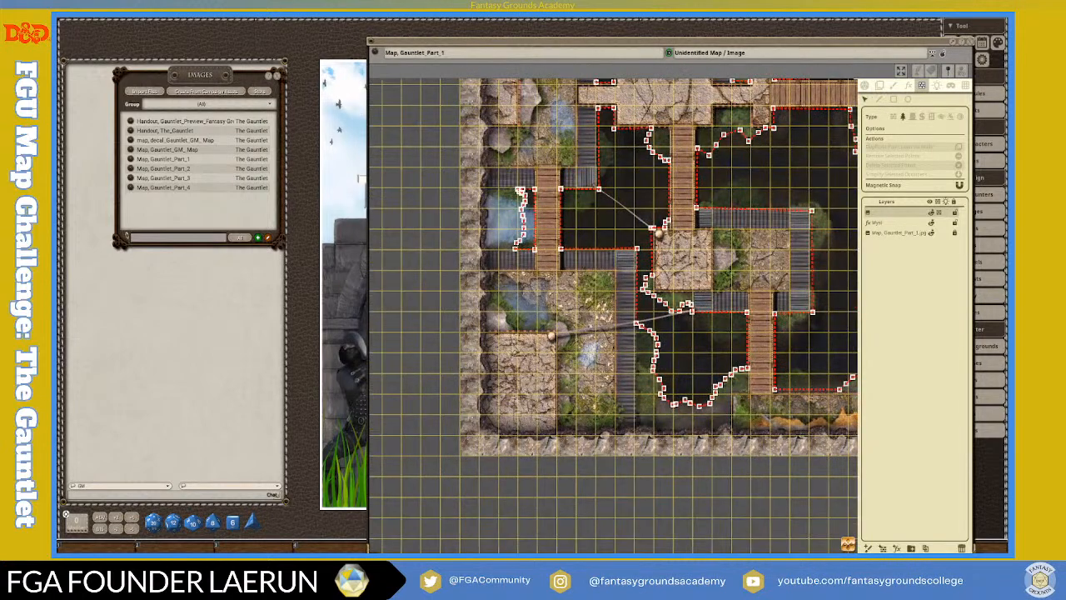
pyautogui.scroll(2, 507, 383)
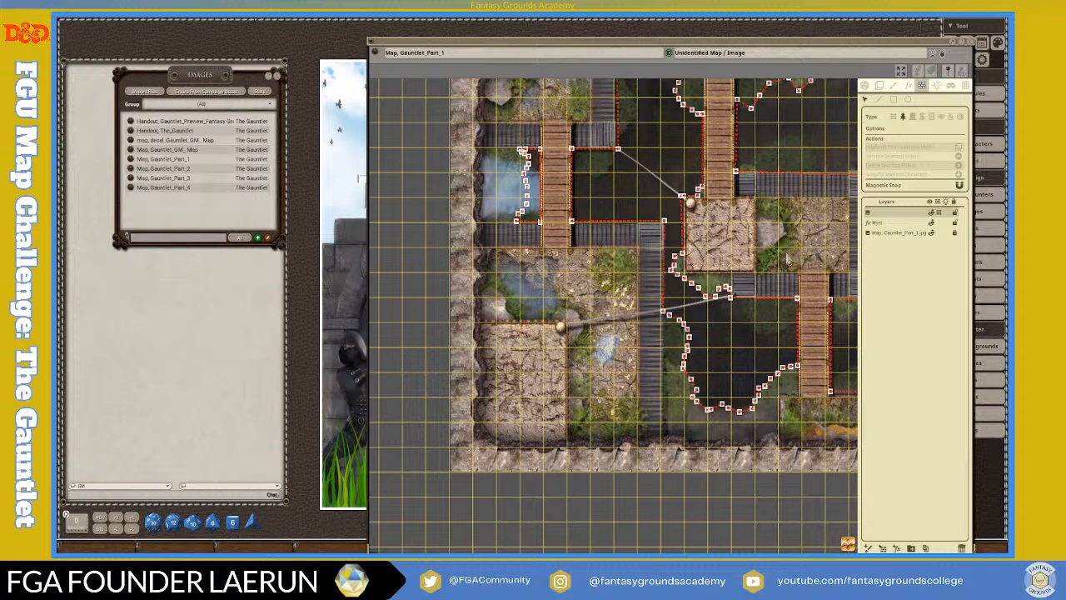
pyautogui.scroll(-1, 787, 260)
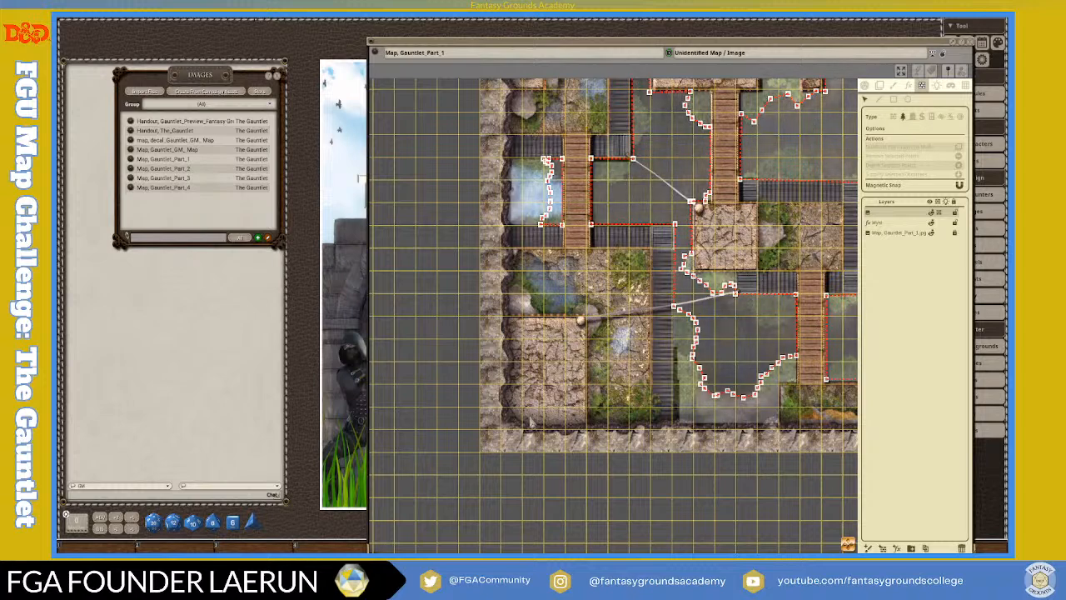
pyautogui.scroll(1, 583, 381)
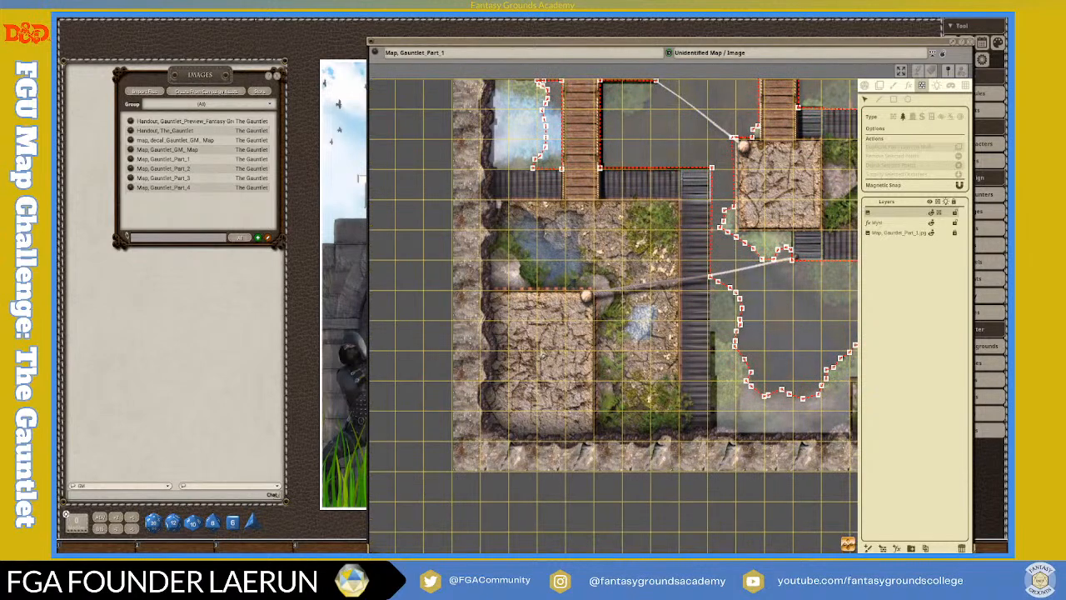
pyautogui.scroll(-2, 541, 349)
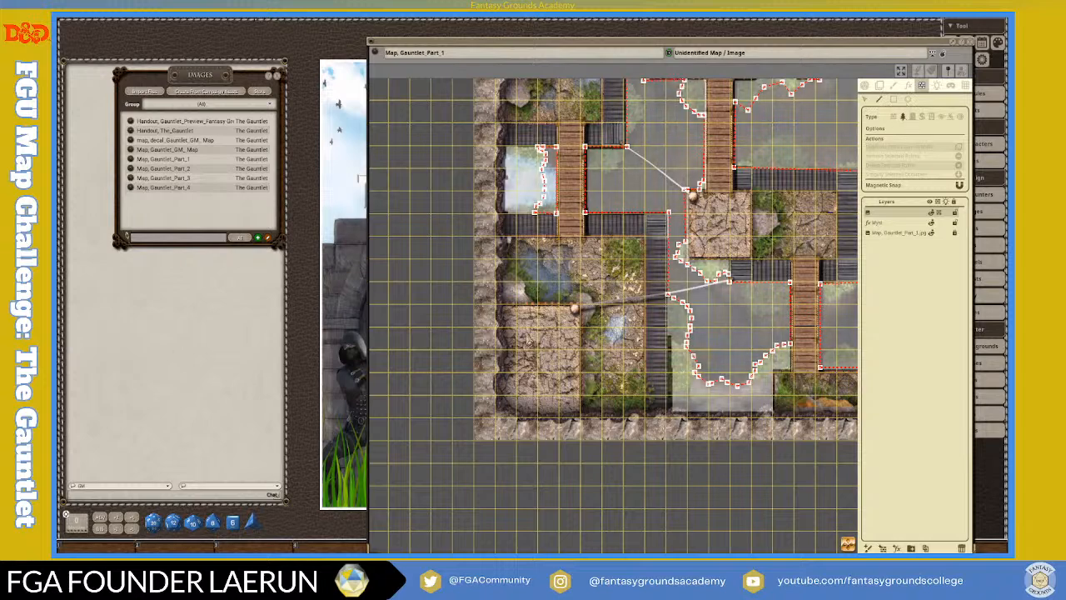
pyautogui.scroll(2, 518, 336)
pyautogui.click(491, 287)
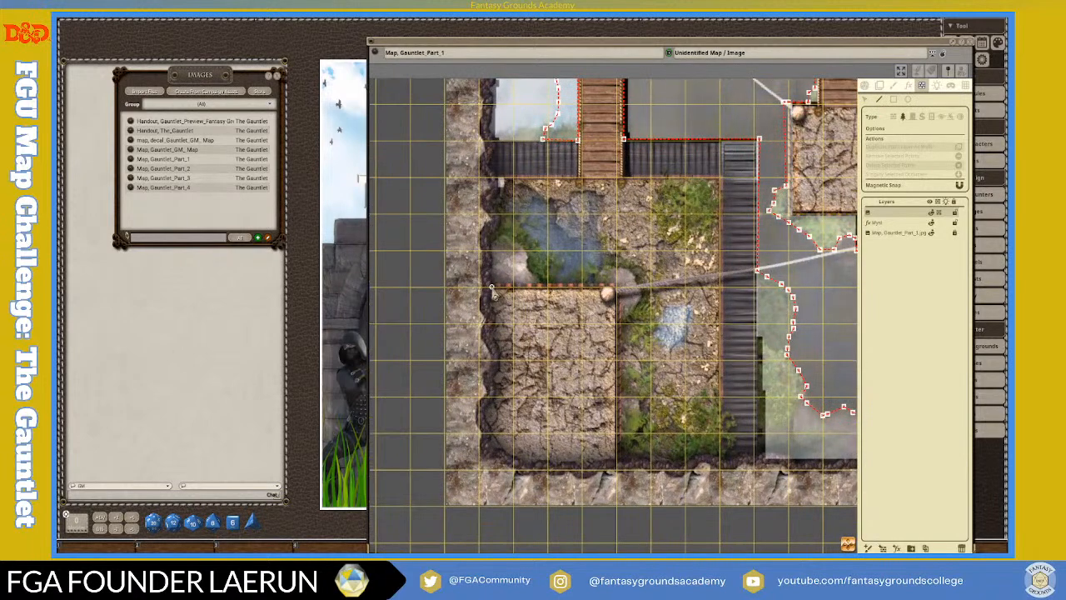
pyautogui.click(615, 289)
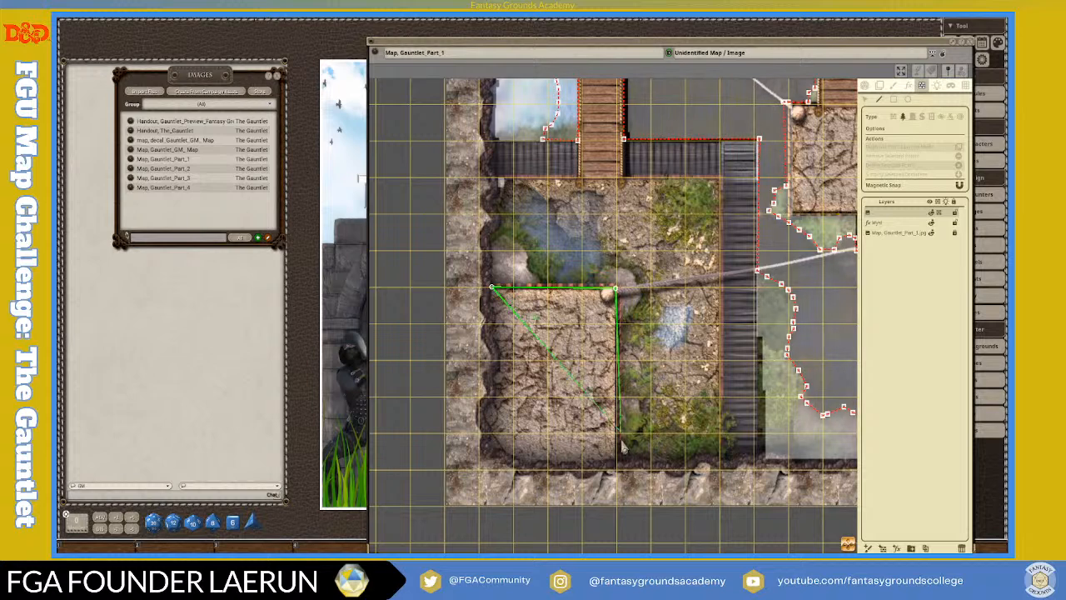
pyautogui.click(566, 459)
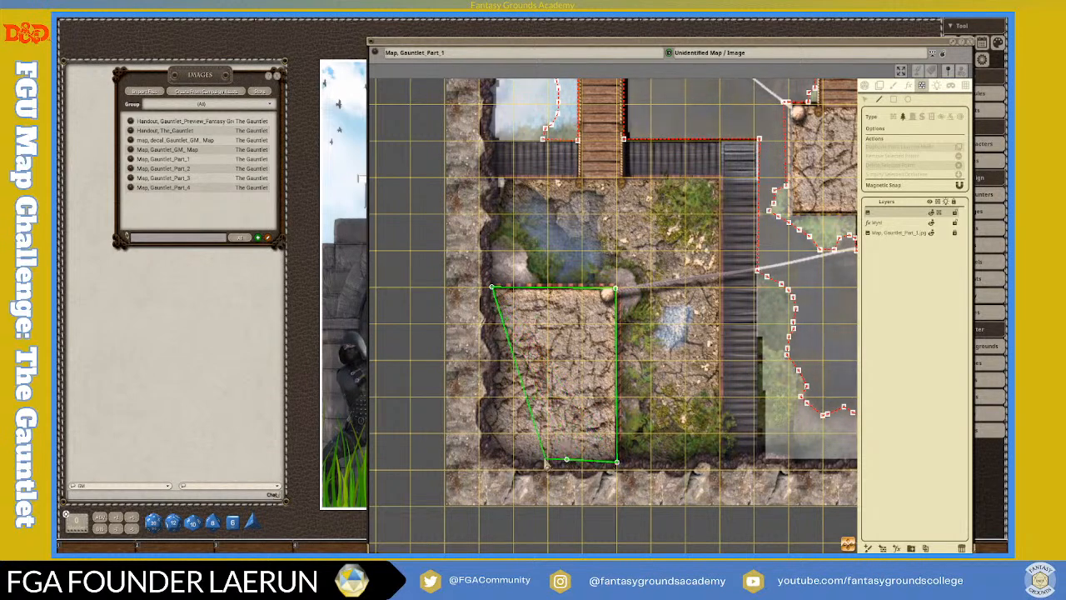
pyautogui.click(530, 458)
pyautogui.click(506, 451)
pyautogui.click(494, 439)
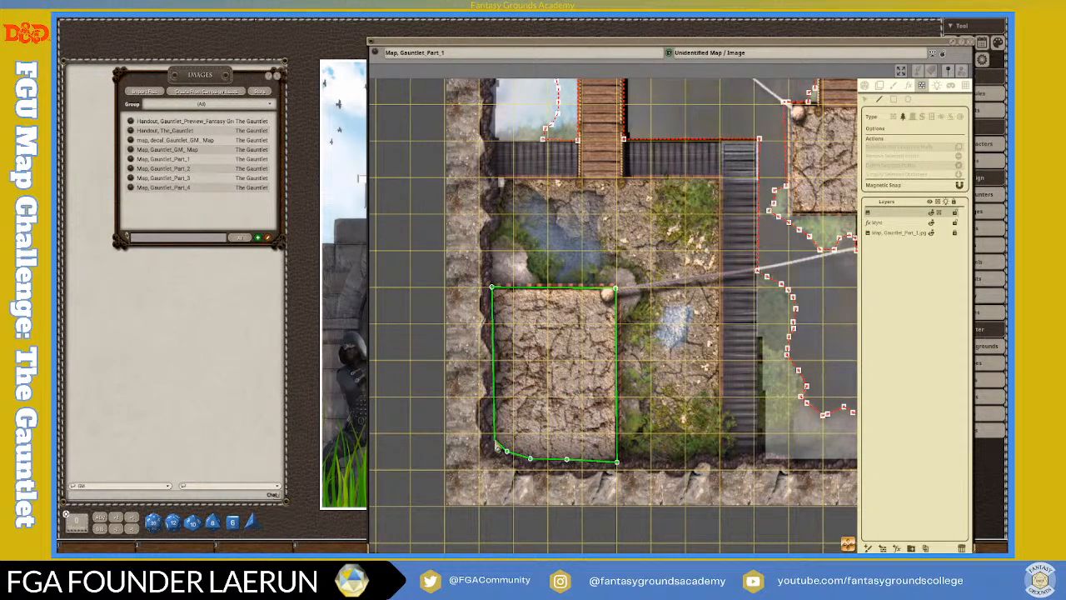
pyautogui.click(488, 406)
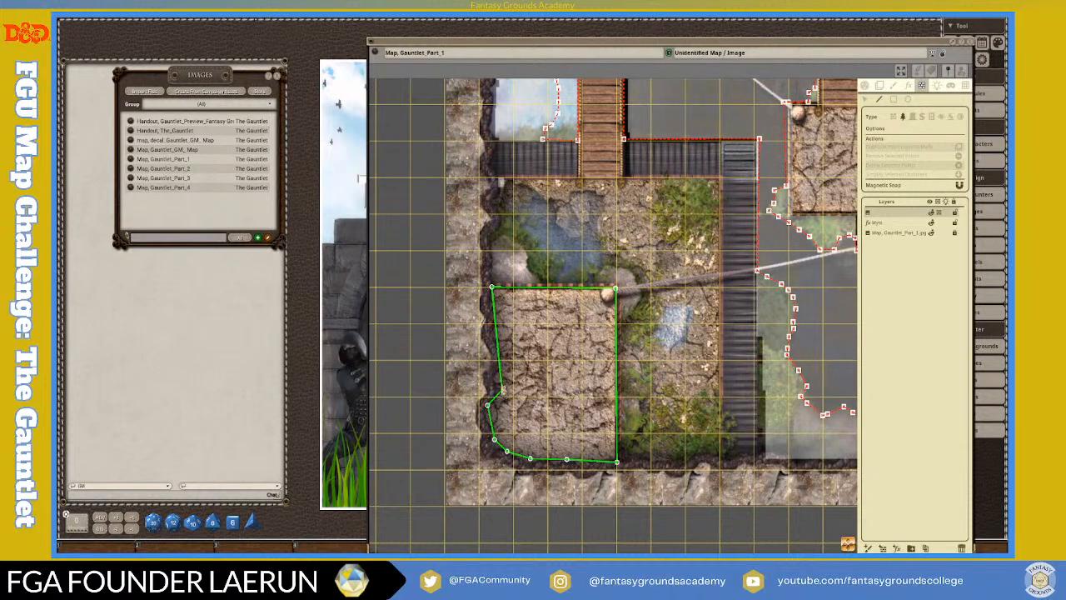
pyautogui.click(503, 364)
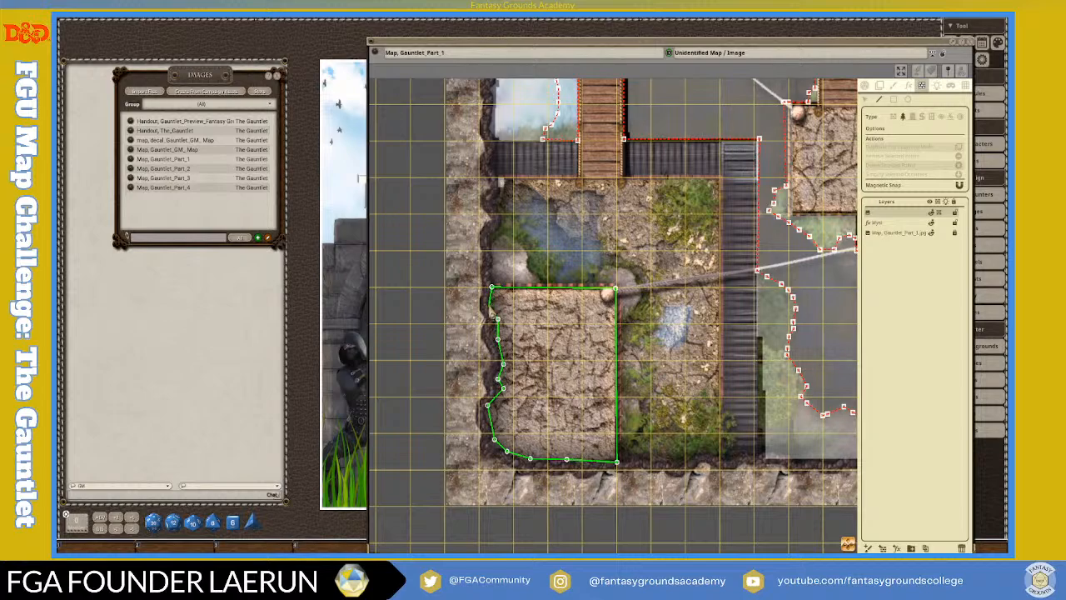
pyautogui.scroll(-3, 600, 353)
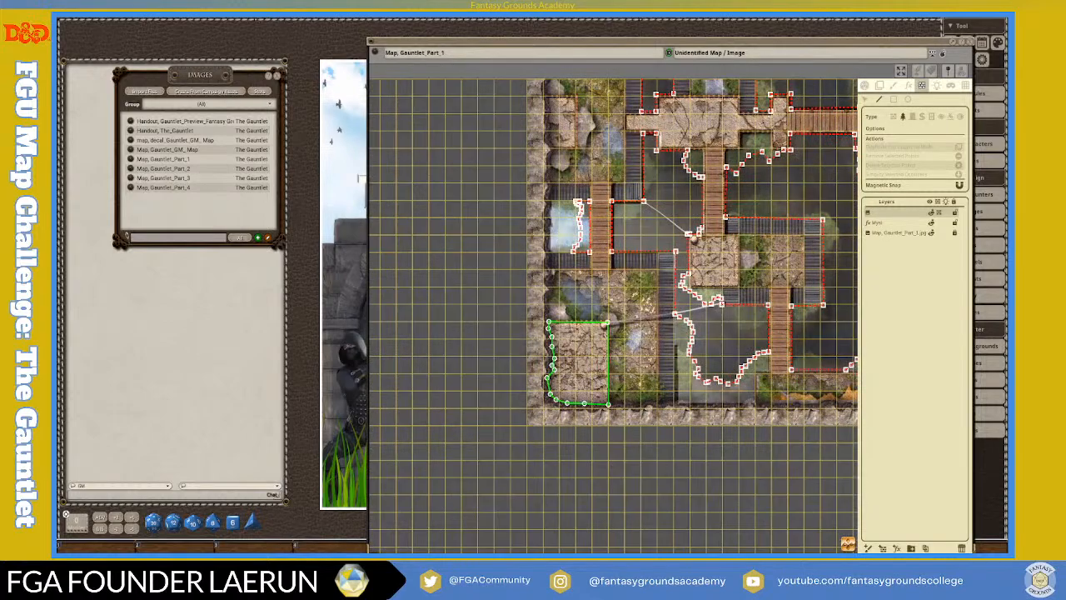
pyautogui.scroll(1, 592, 271)
pyautogui.scroll(-2, 590, 293)
pyautogui.scroll(3, 737, 329)
pyautogui.scroll(1, 685, 266)
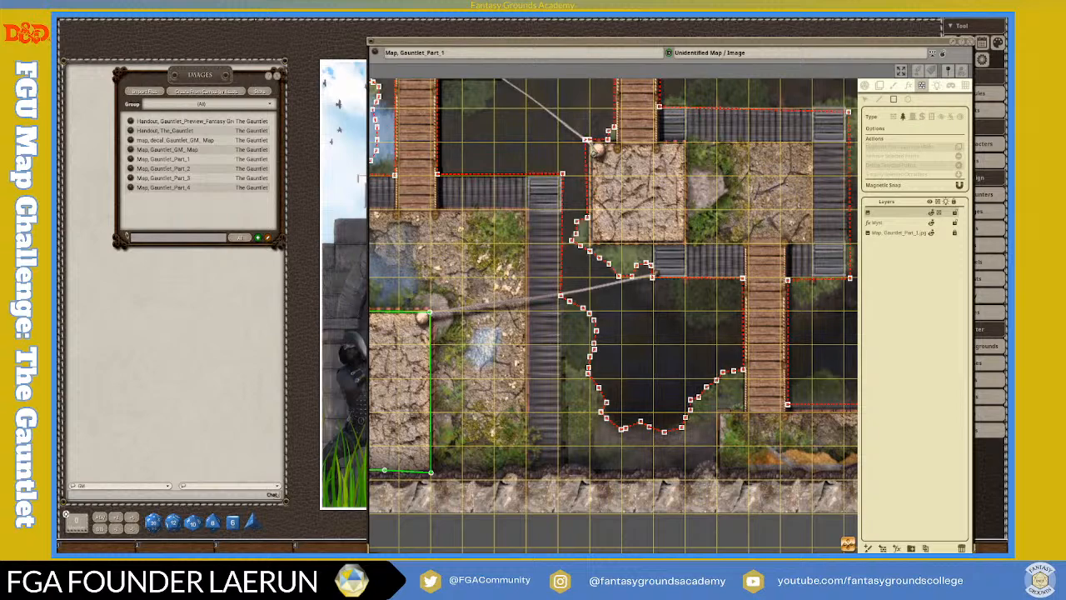
pyautogui.moveTo(668, 201); pyautogui.dragTo(688, 248)
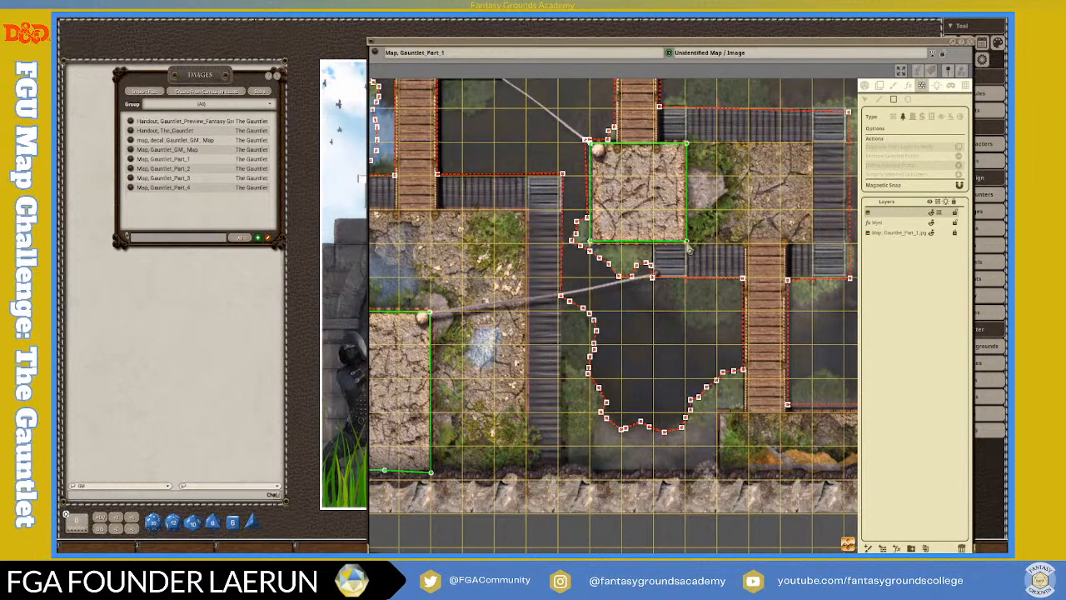
pyautogui.scroll(-3, 653, 266)
pyautogui.scroll(-2, 654, 271)
pyautogui.scroll(6, 655, 191)
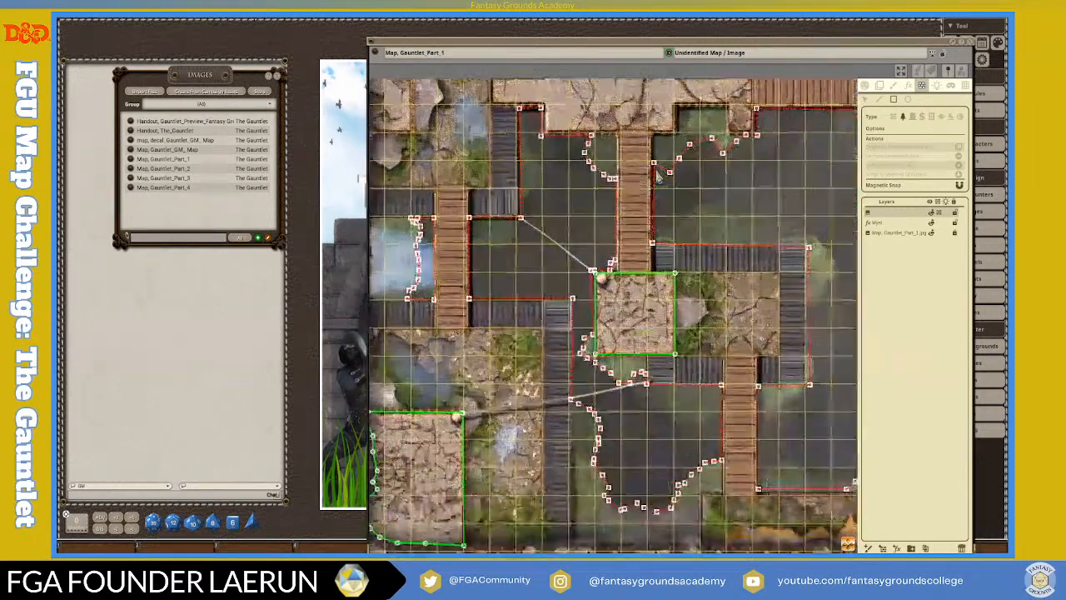
pyautogui.scroll(-3, 654, 191)
pyautogui.scroll(-2, 655, 191)
pyautogui.scroll(3, 655, 190)
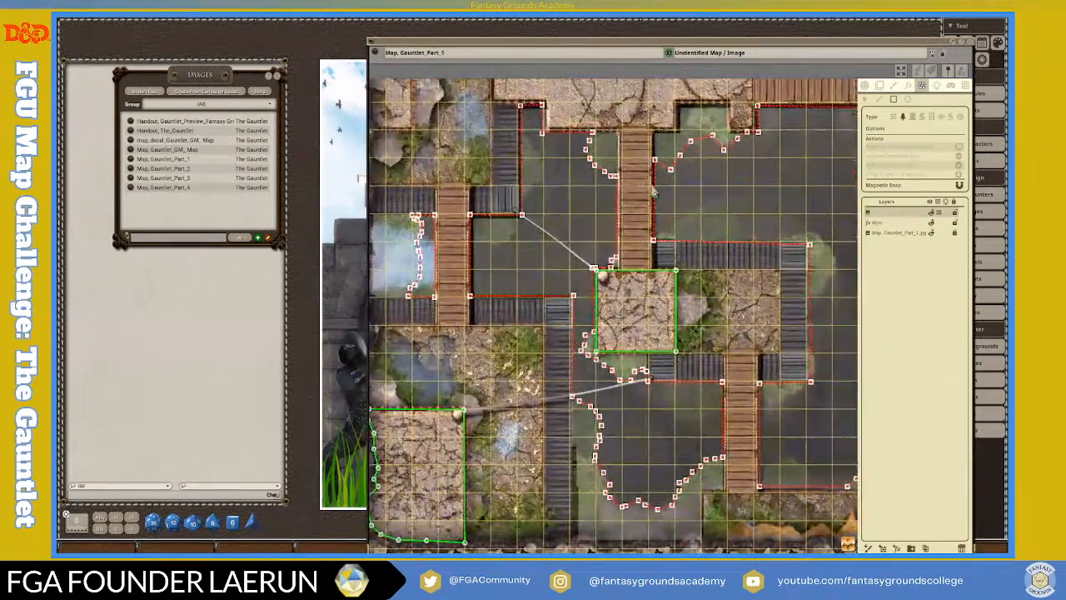
pyautogui.scroll(-2, 654, 191)
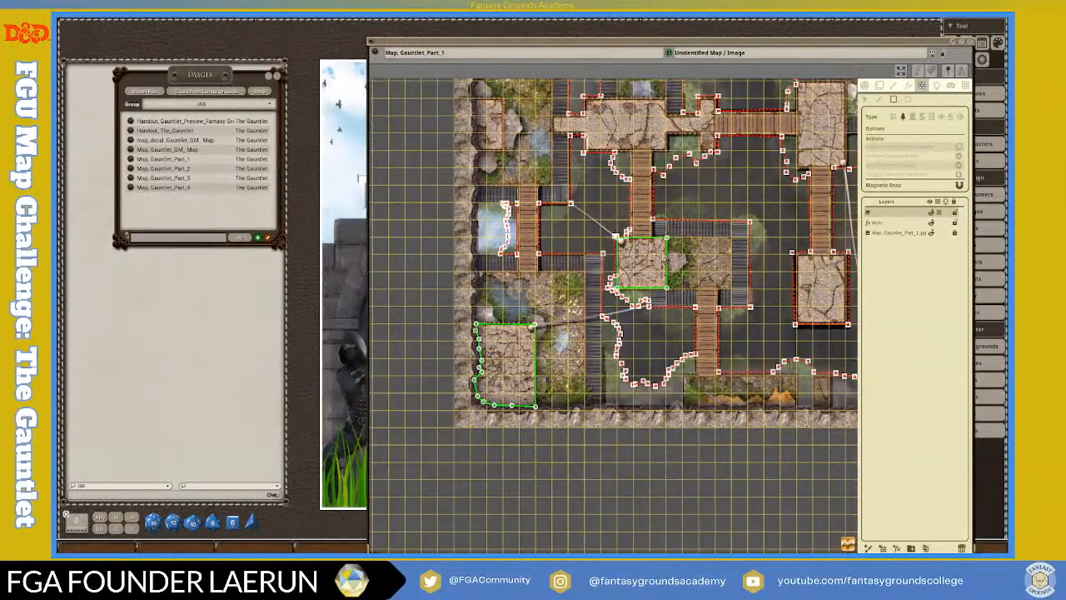
pyautogui.scroll(-2, 666, 244)
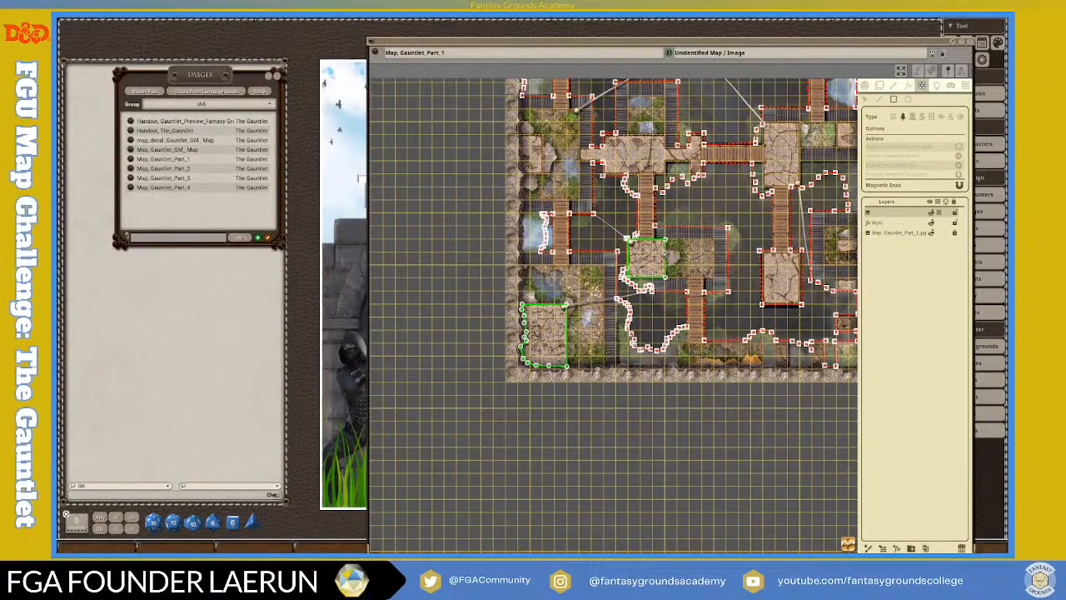
pyautogui.scroll(5, 656, 243)
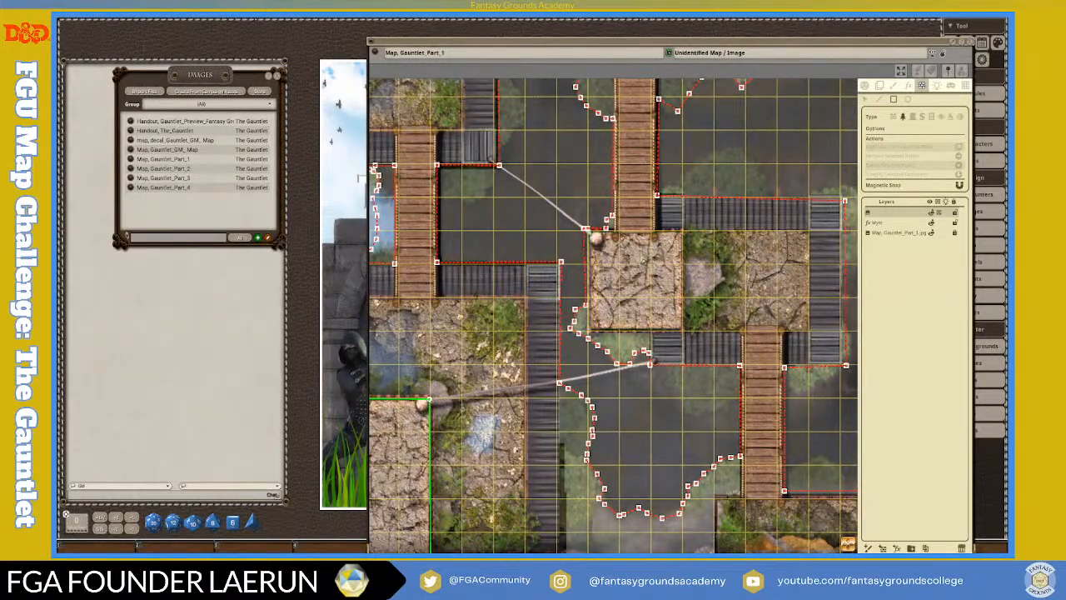
# Start a terrain polygon around the square stone platform at the south end of the central wooden bridge, tracing its edges to the bridge.
pyautogui.scroll(-1, 633, 265)
pyautogui.scroll(3, 633, 272)
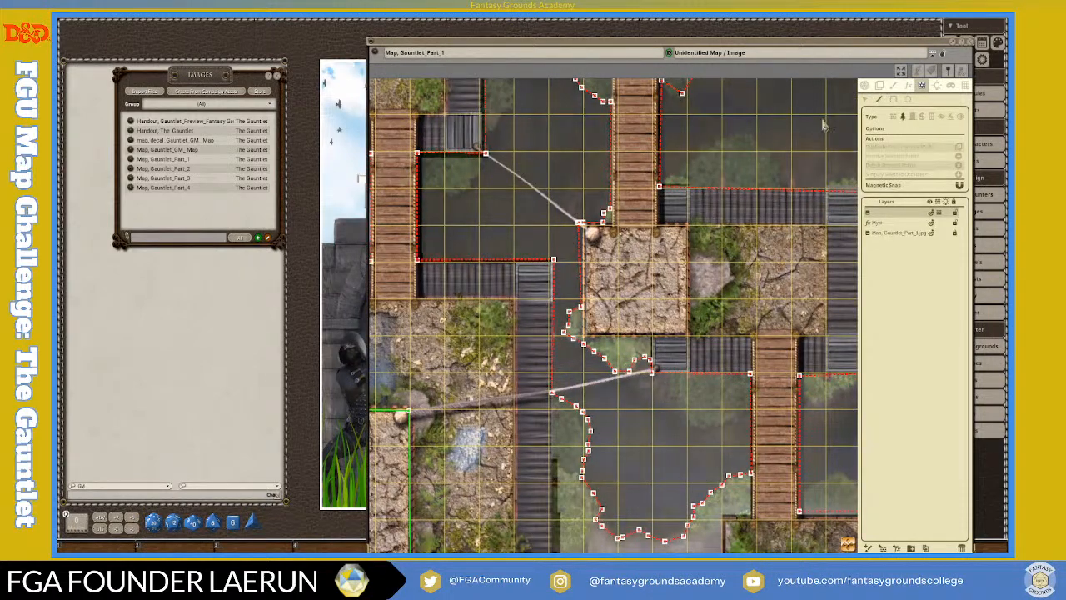
pyautogui.click(610, 226)
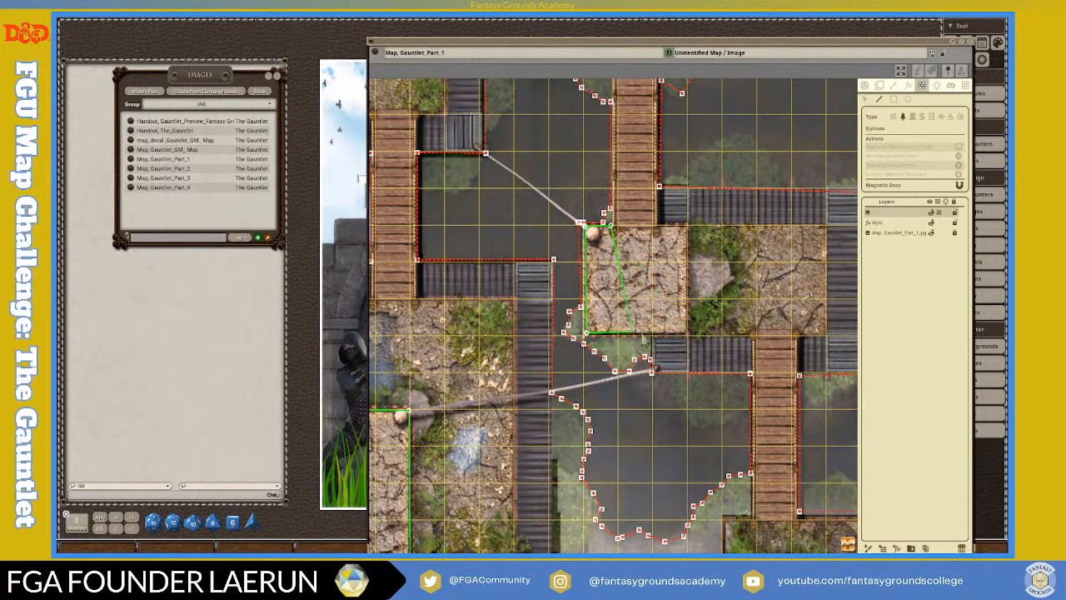
pyautogui.click(688, 334)
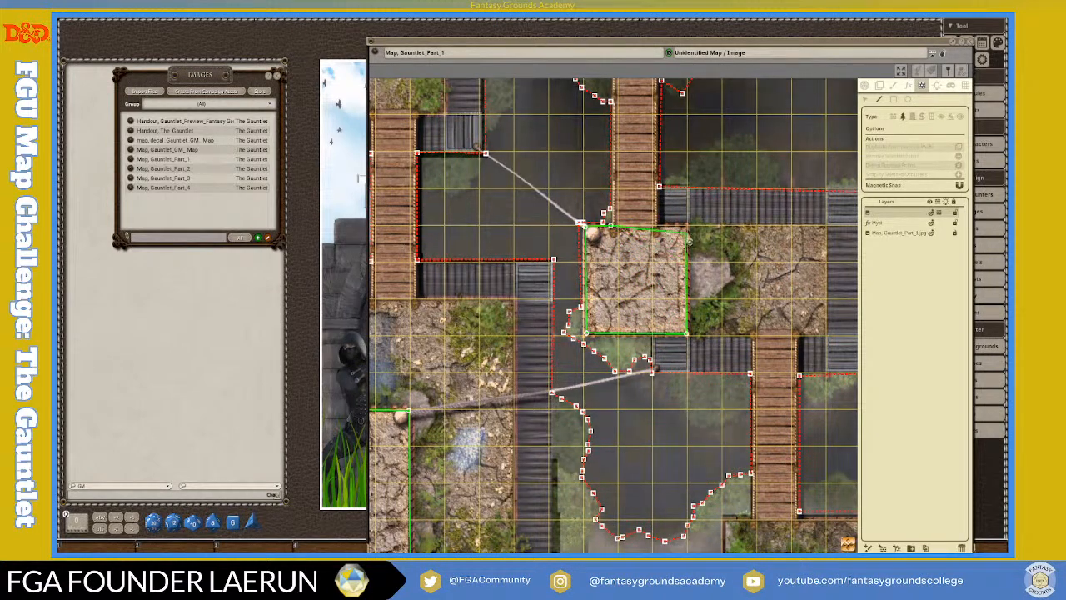
pyautogui.click(687, 226)
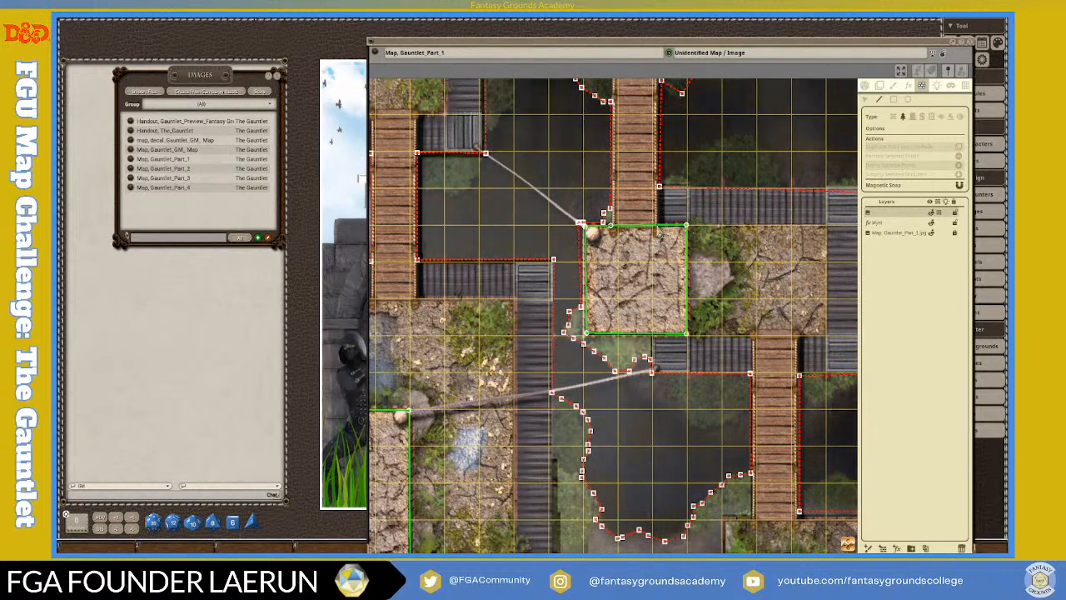
pyautogui.click(657, 225)
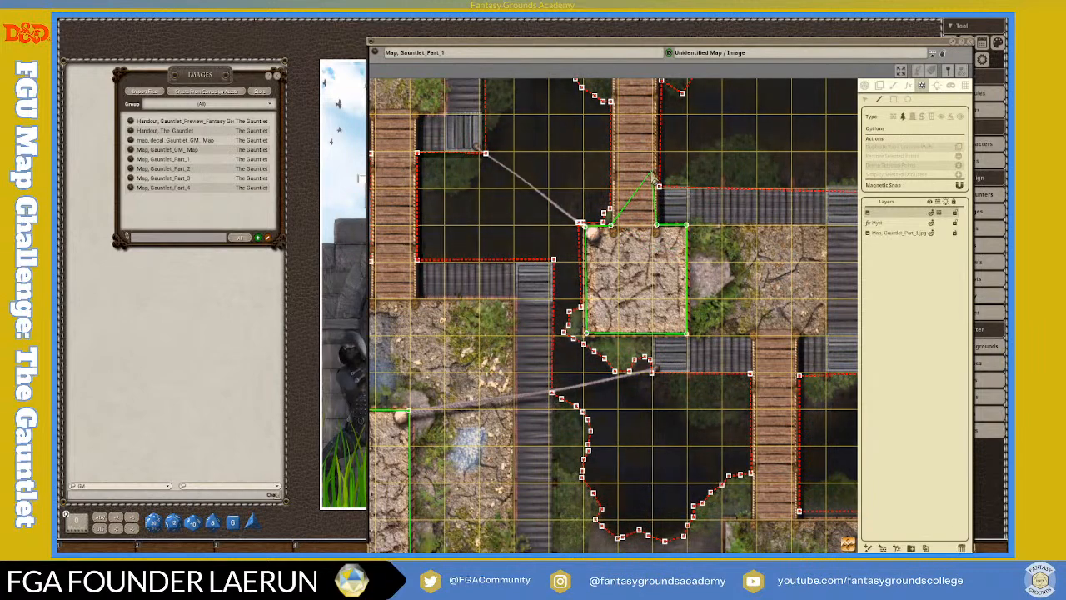
# Extend the polygon up the bridge's east side and along the southern edges of the central platform and east-west bridge to the eastern platform's south bridge.
pyautogui.scroll(3, 654, 181)
pyautogui.scroll(1, 654, 182)
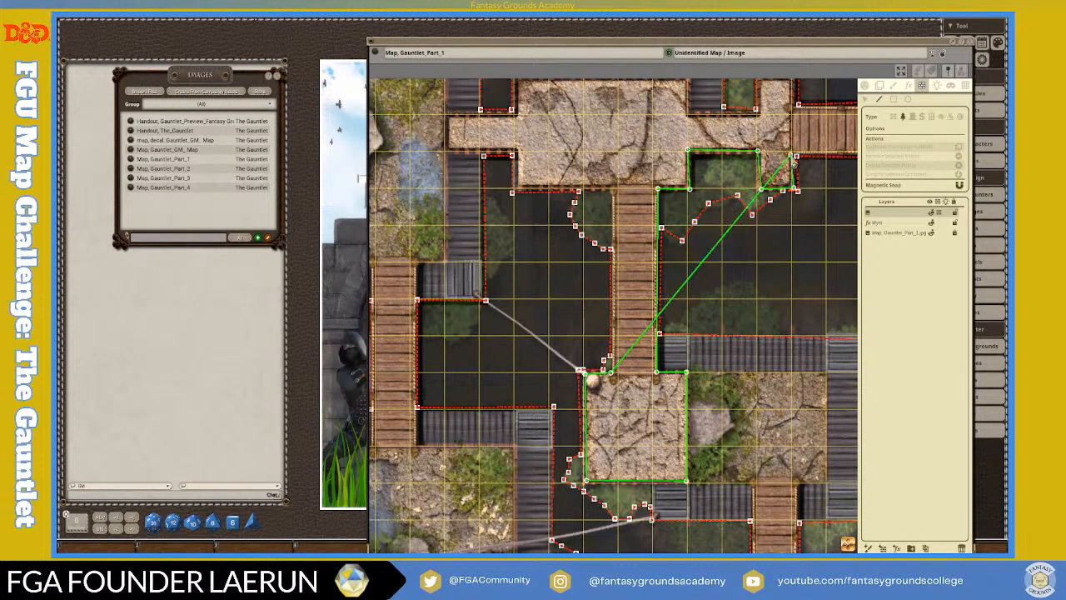
pyautogui.press('Right')
pyautogui.press('Right')
pyautogui.press('Right')
pyautogui.press('Right')
pyautogui.press('Right')
pyautogui.press('Right')
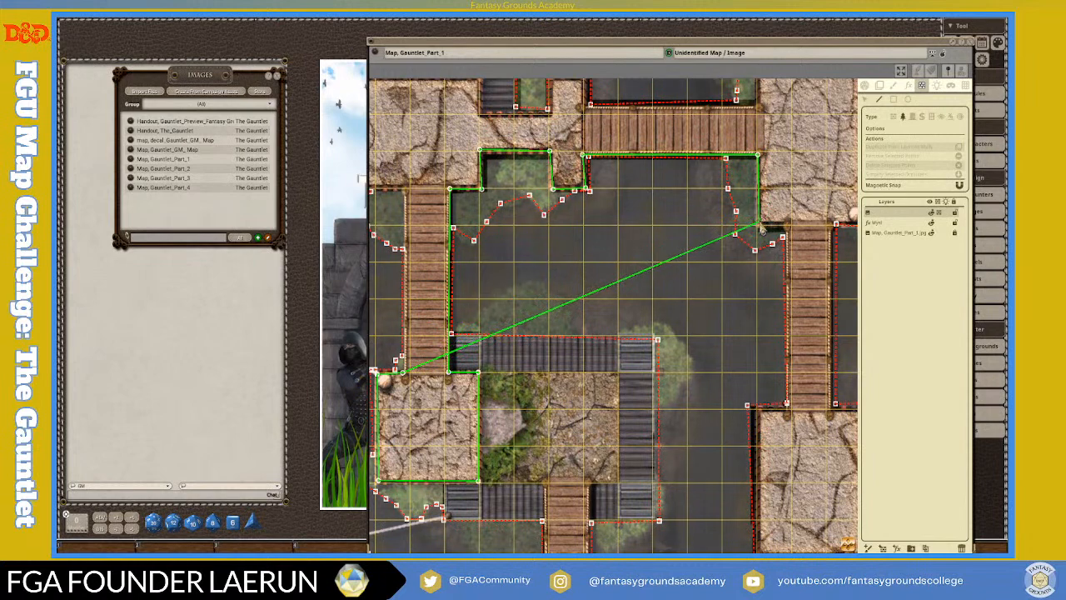
pyautogui.click(786, 225)
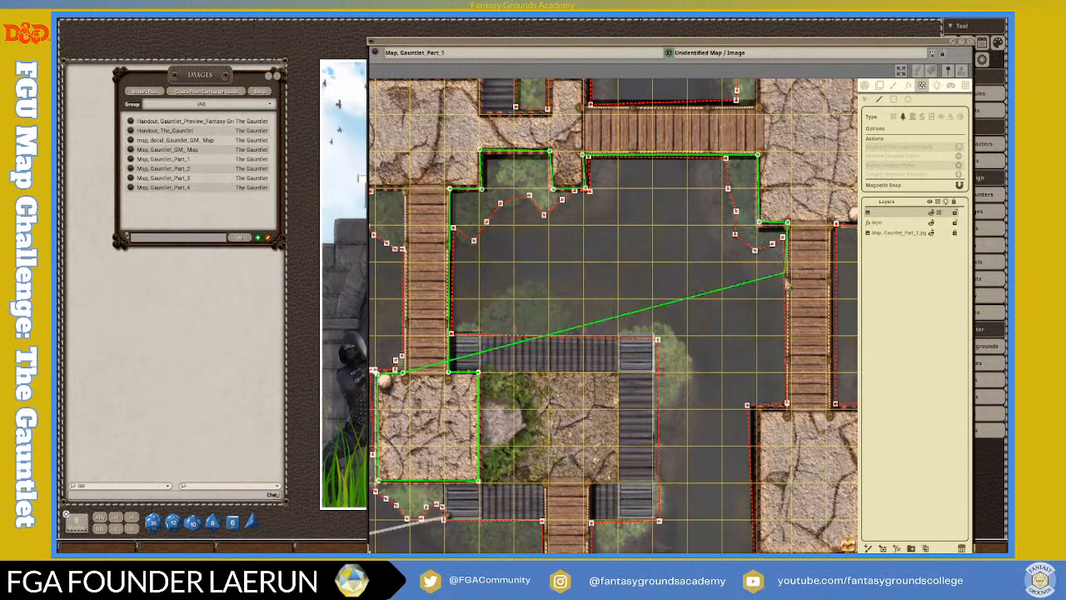
# Continue the polygon down the west side of the eastern platform's south bridge and around the rectangular stone platform at its end.
pyautogui.press('Down')
pyautogui.press('Down')
pyautogui.press('Down')
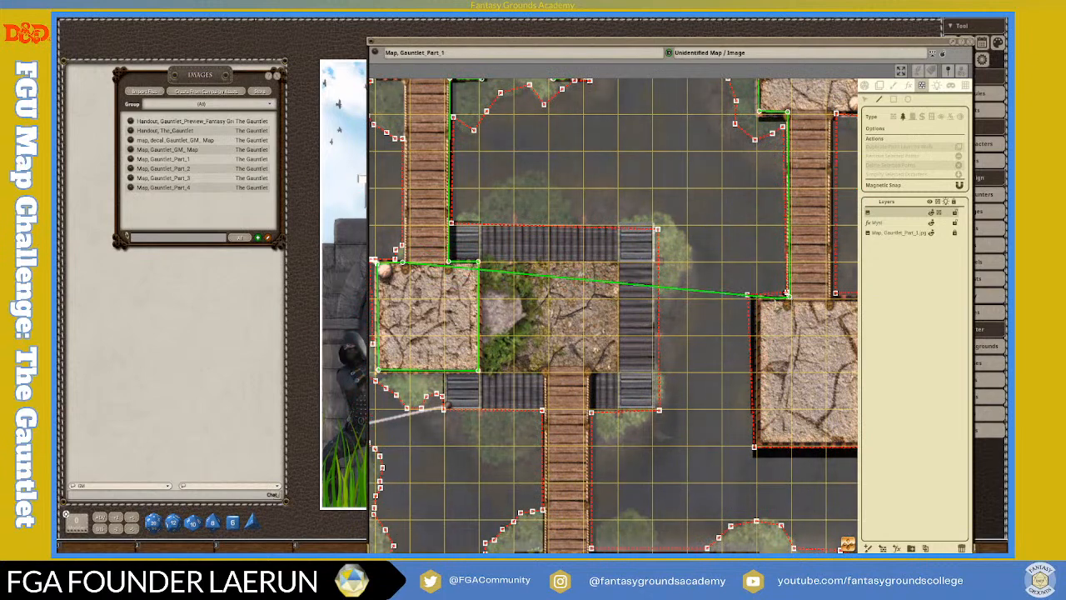
pyautogui.click(755, 298)
pyautogui.press('Down')
pyautogui.press('Down')
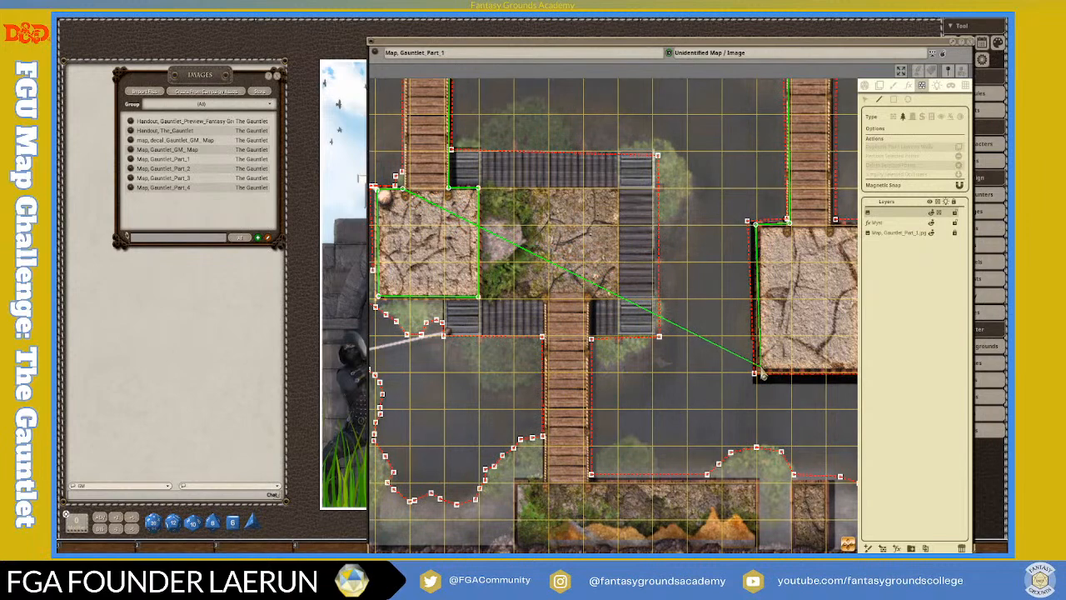
pyautogui.click(759, 367)
pyautogui.press('Right')
pyautogui.press('Right')
pyautogui.press('Right')
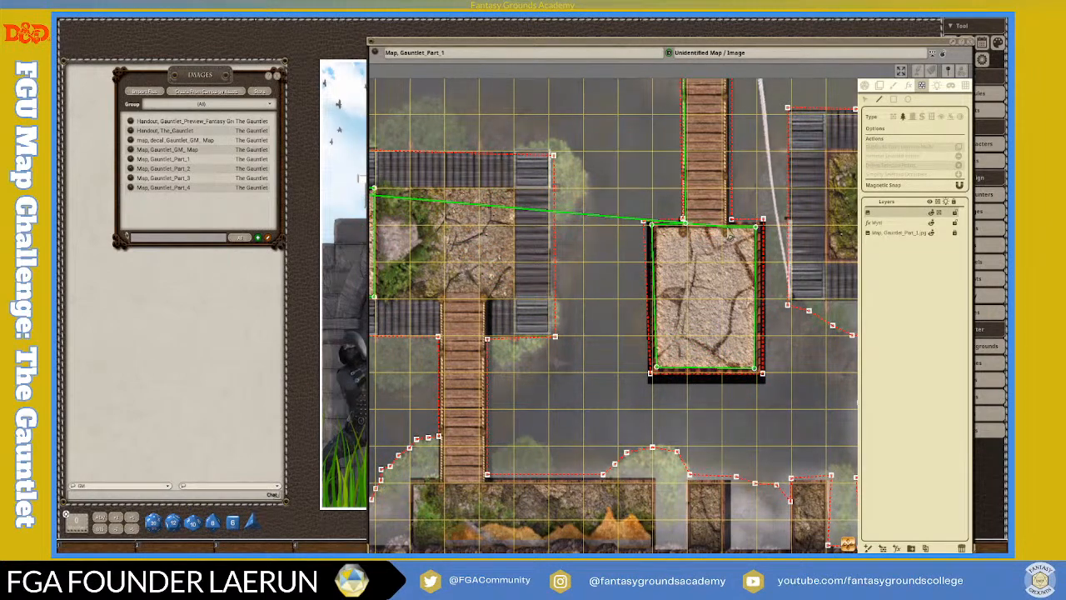
pyautogui.press('Right')
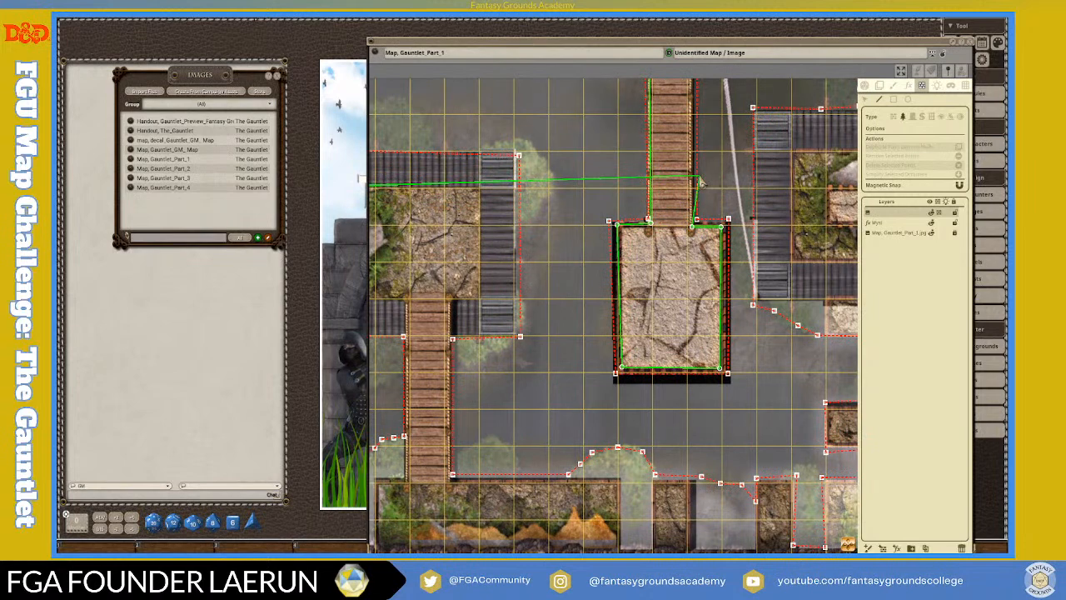
# Trace the polygon up that bridge's east side and around the eastern stone platform to the north edge of the east-west bridge.
pyautogui.press('Up')
pyautogui.press('Up')
pyautogui.press('Up')
pyautogui.press('Up')
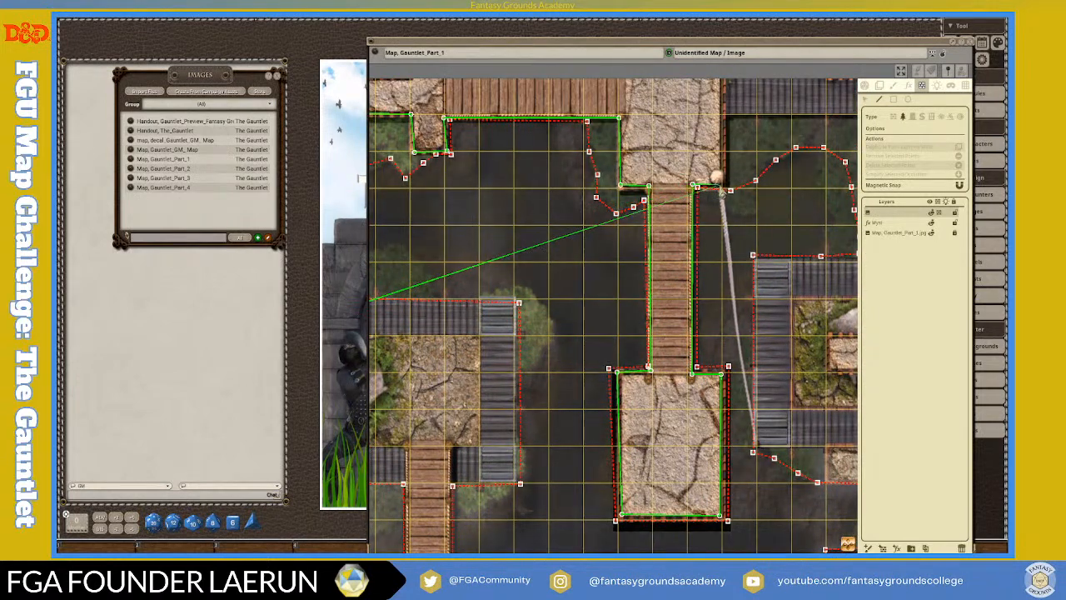
pyautogui.click(694, 186)
pyautogui.press('Up')
pyautogui.press('Up')
pyautogui.press('Up')
pyautogui.press('Up')
pyautogui.press('Up')
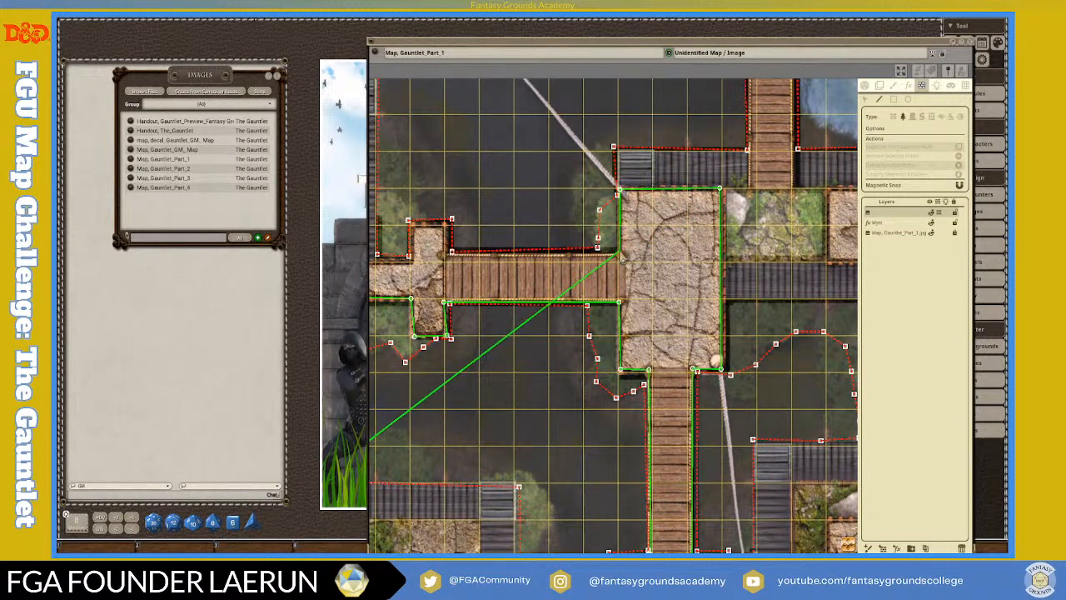
# Extend the polygon west along the north edges of the east-west bridge and narrow stone walkway to the central platform's northeastern corner.
pyautogui.press('Left')
pyautogui.press('Left')
pyautogui.press('Left')
pyautogui.press('Left')
pyautogui.press('Left')
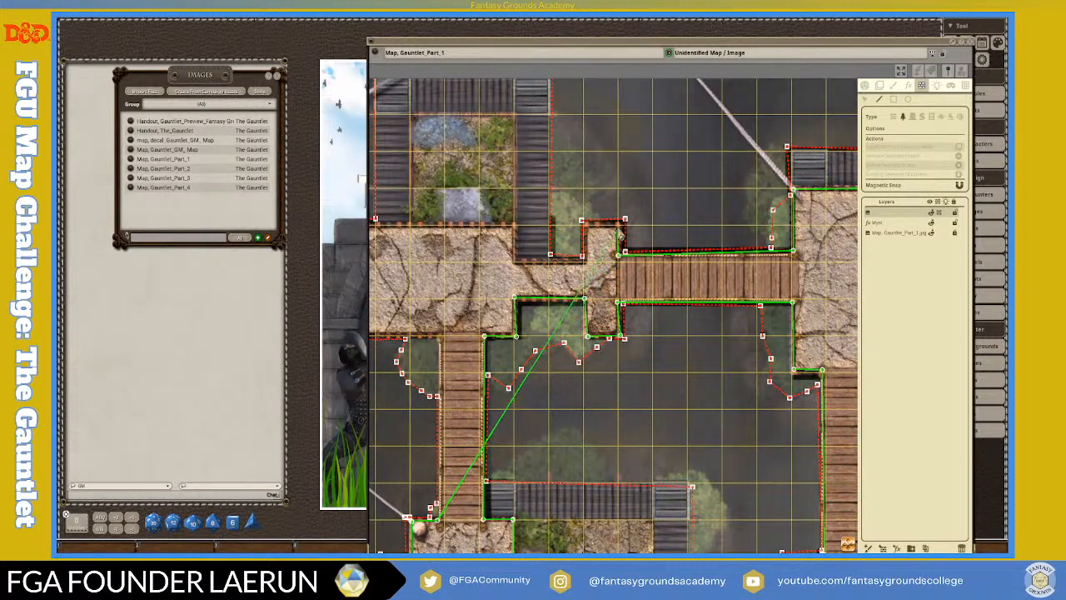
pyautogui.click(622, 223)
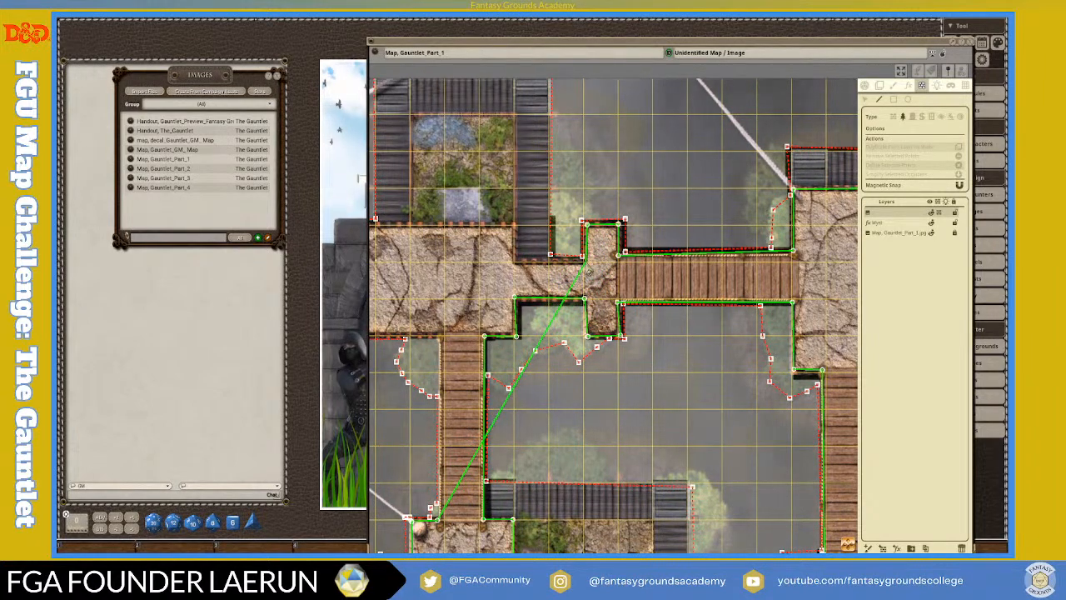
pyautogui.click(585, 262)
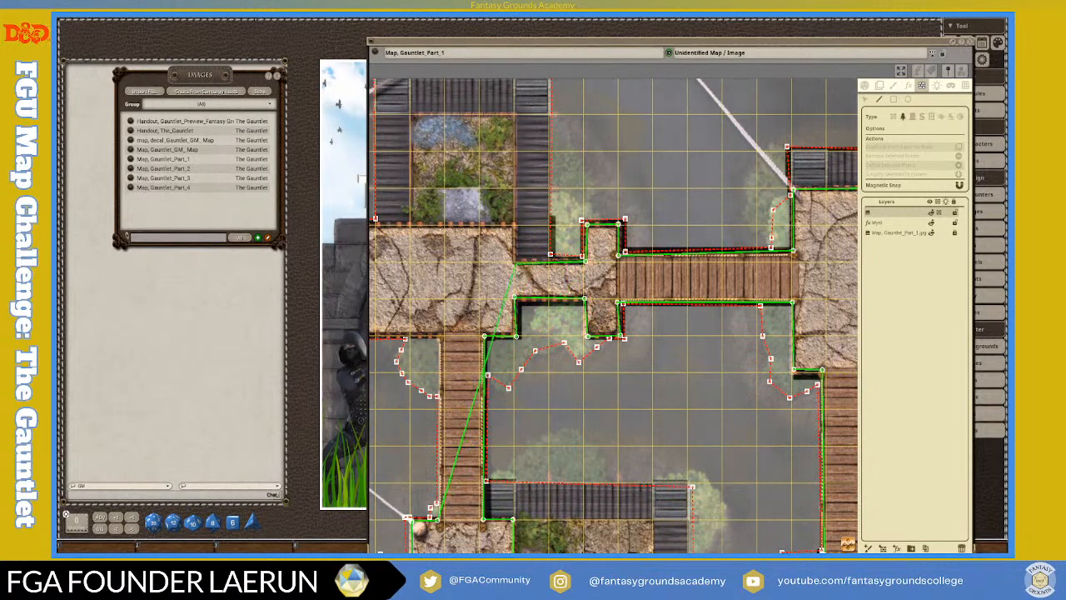
pyautogui.click(515, 263)
pyautogui.click(513, 225)
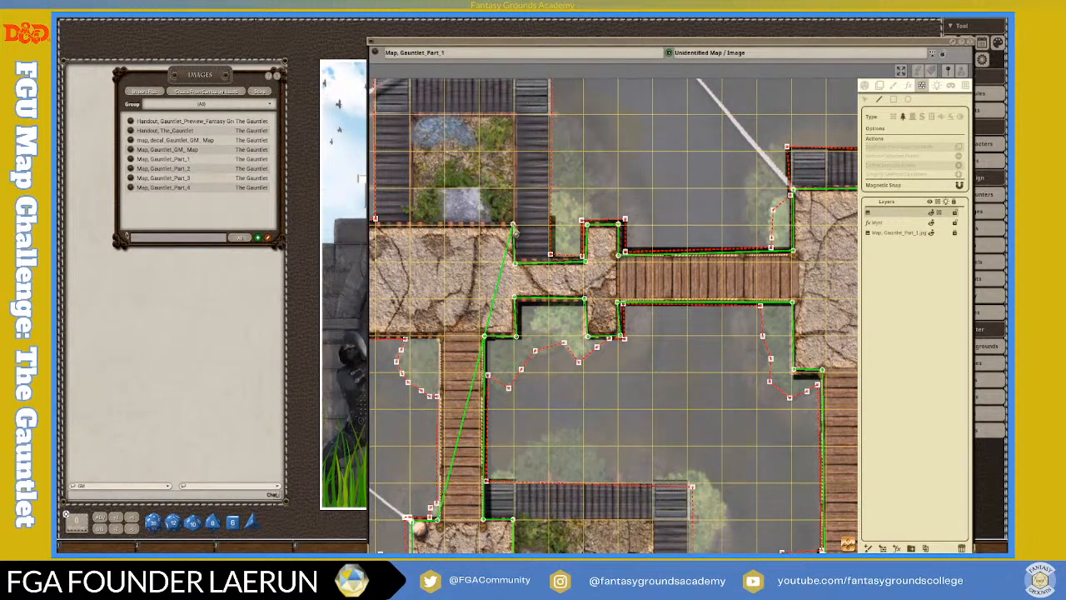
# Complete the polygon around the central platform's north side, western arm and south side, and down the west edge of its wooden bridge.
pyautogui.press('Left')
pyautogui.press('Left')
pyautogui.press('Left')
pyautogui.press('Left')
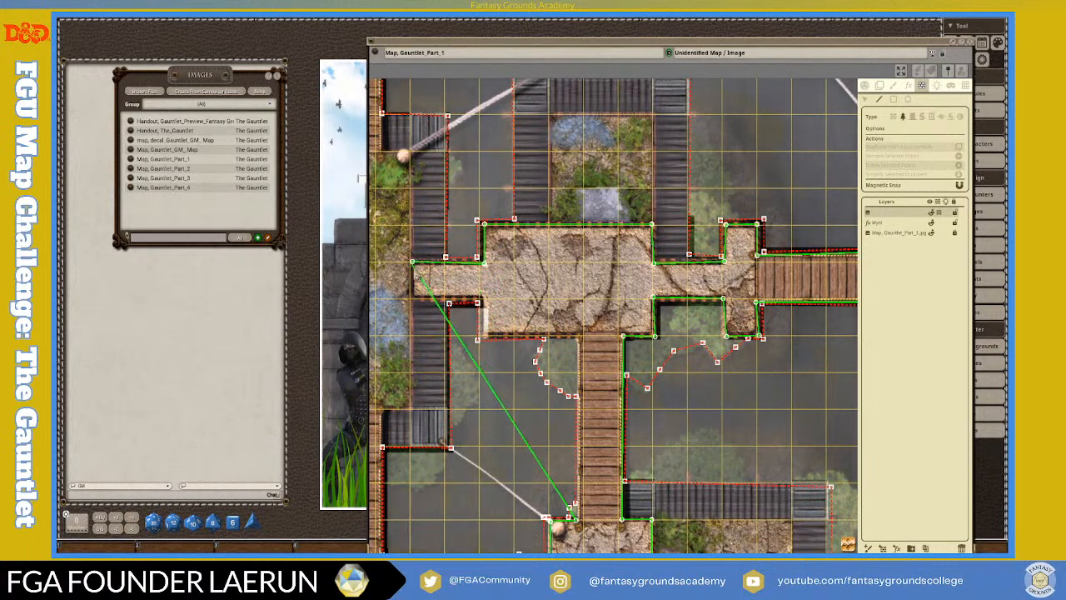
pyautogui.click(414, 293)
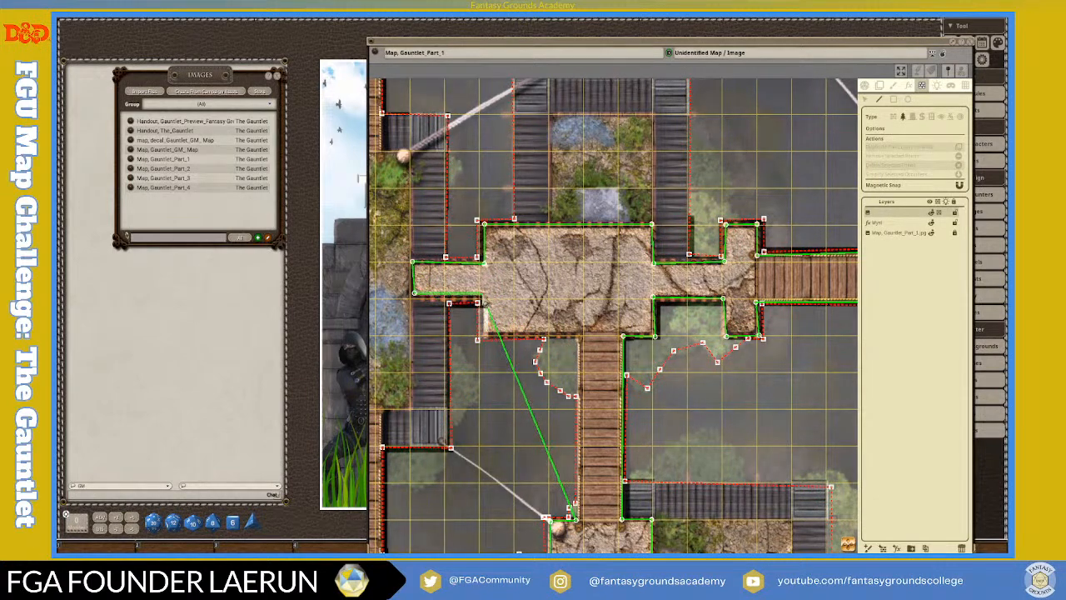
pyautogui.click(483, 292)
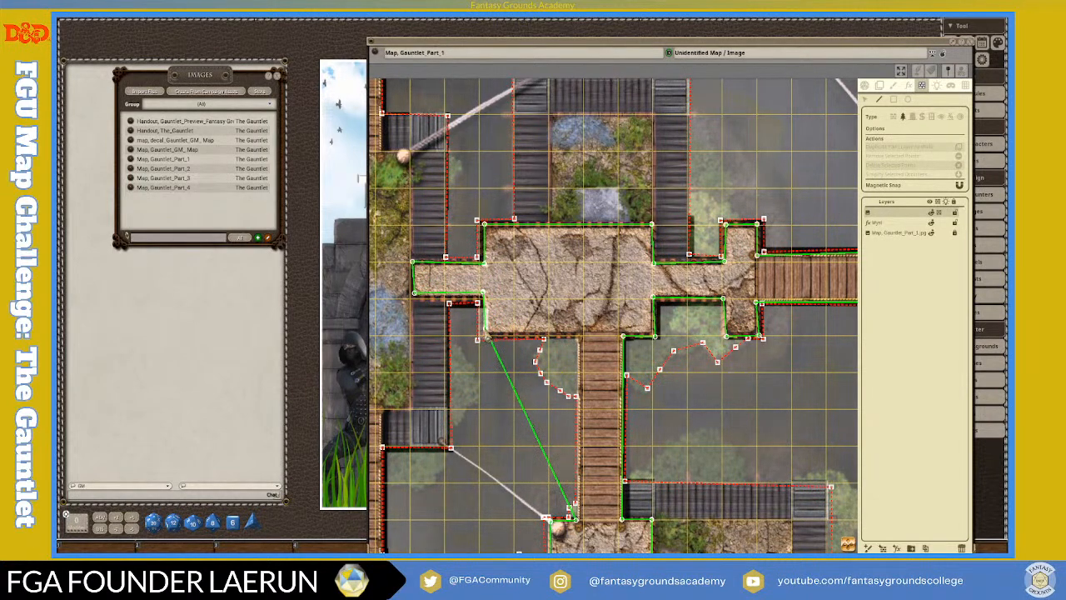
pyautogui.click(485, 329)
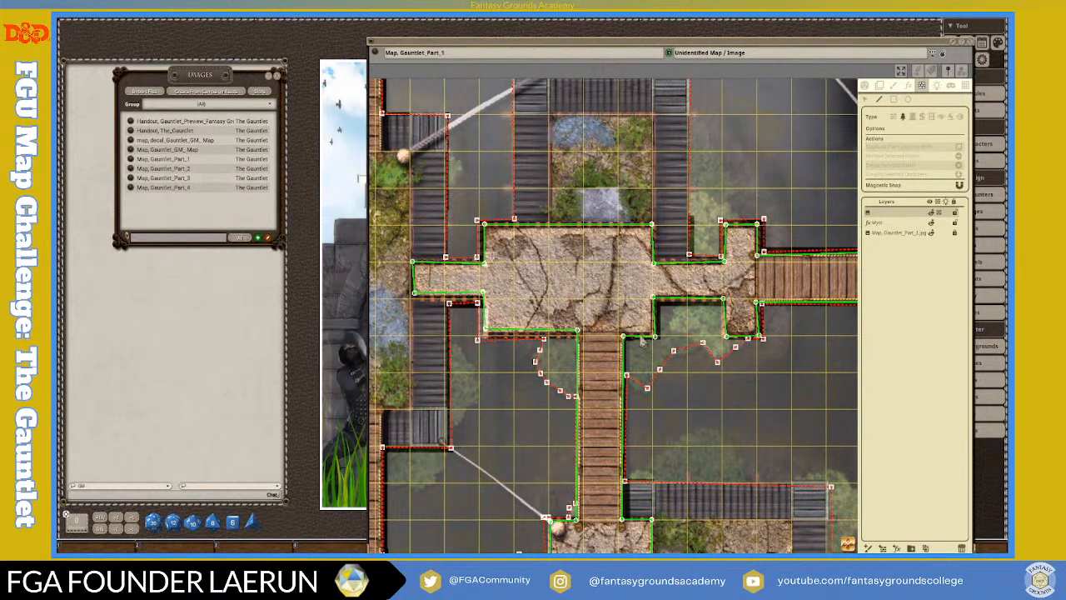
# Examine the terrain polygon across the whole map and up close, checking the western side for stone platforms still without an outline.
pyautogui.scroll(-3, 677, 327)
pyautogui.scroll(-3, 678, 338)
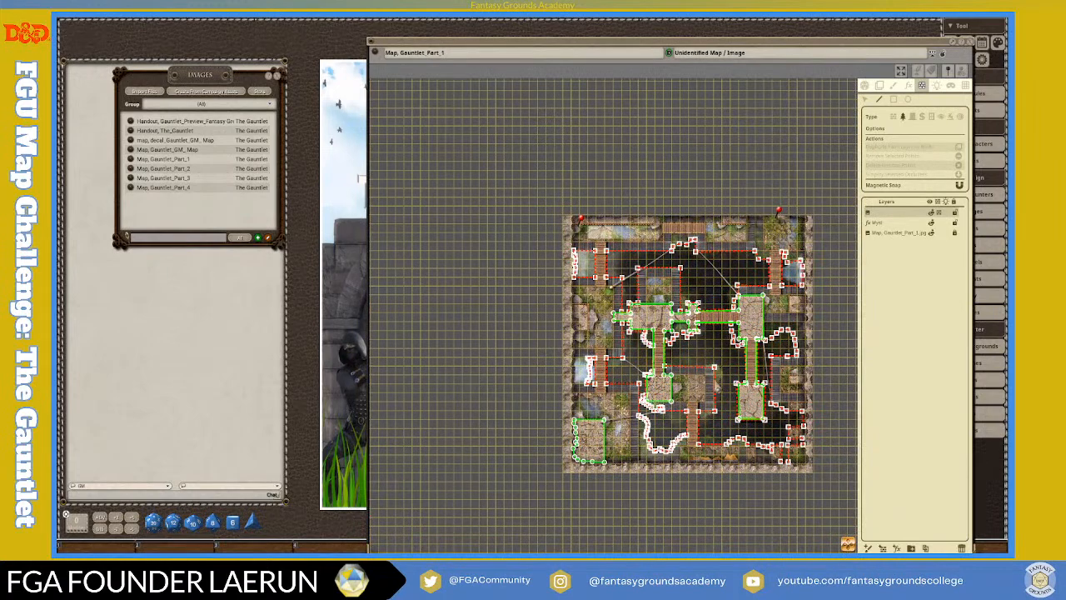
pyautogui.scroll(1, 679, 337)
pyautogui.scroll(2, 679, 337)
pyautogui.scroll(3, 674, 383)
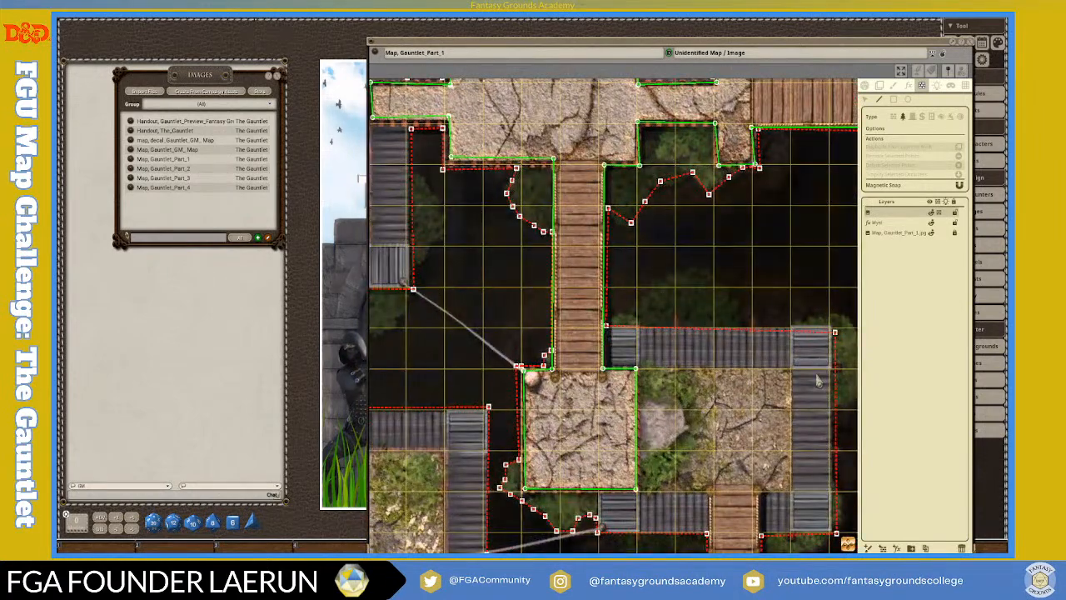
pyautogui.scroll(-3, 663, 432)
pyautogui.scroll(1, 550, 406)
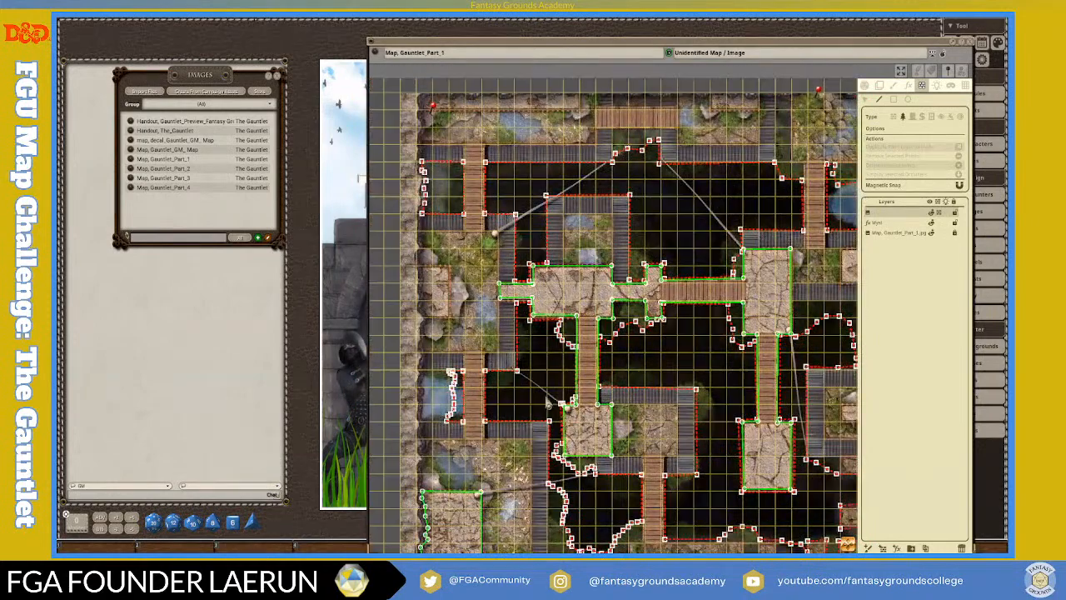
pyautogui.scroll(3, 524, 404)
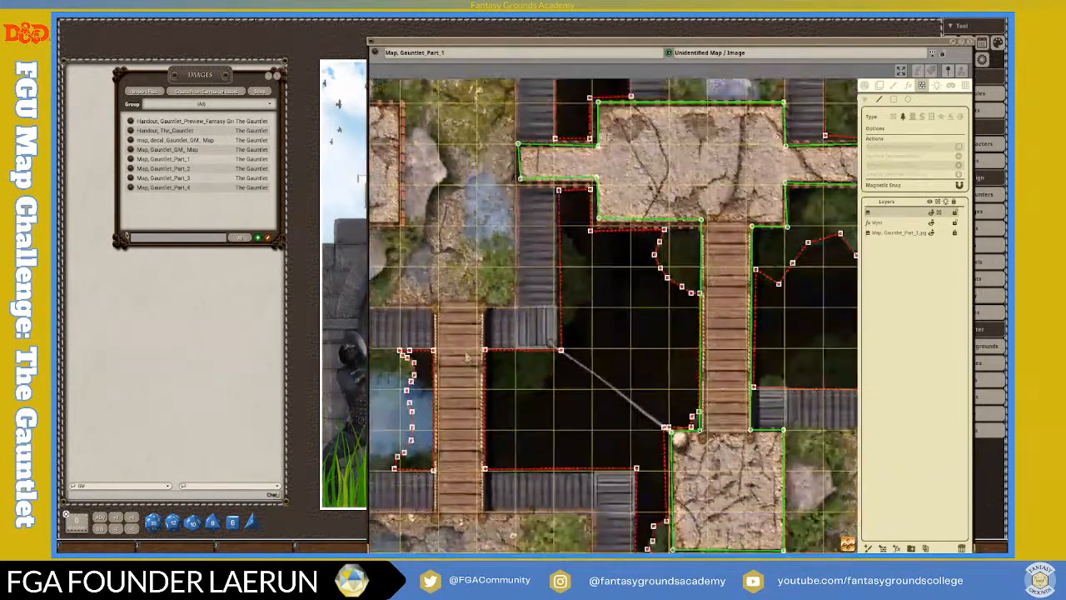
pyautogui.scroll(-2, 465, 350)
pyautogui.scroll(3, 410, 208)
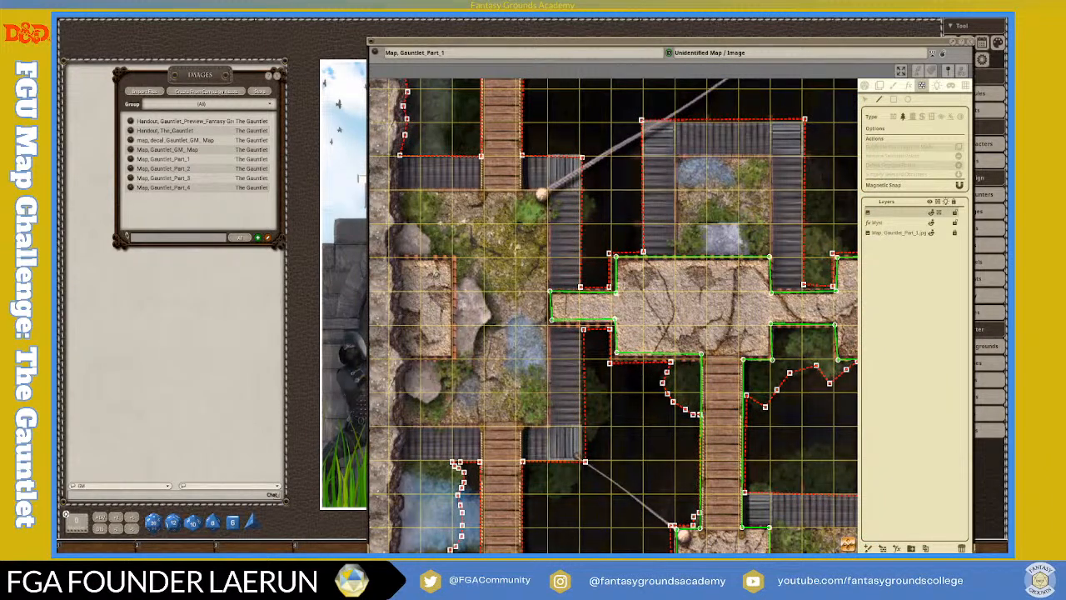
pyautogui.scroll(-4, 449, 332)
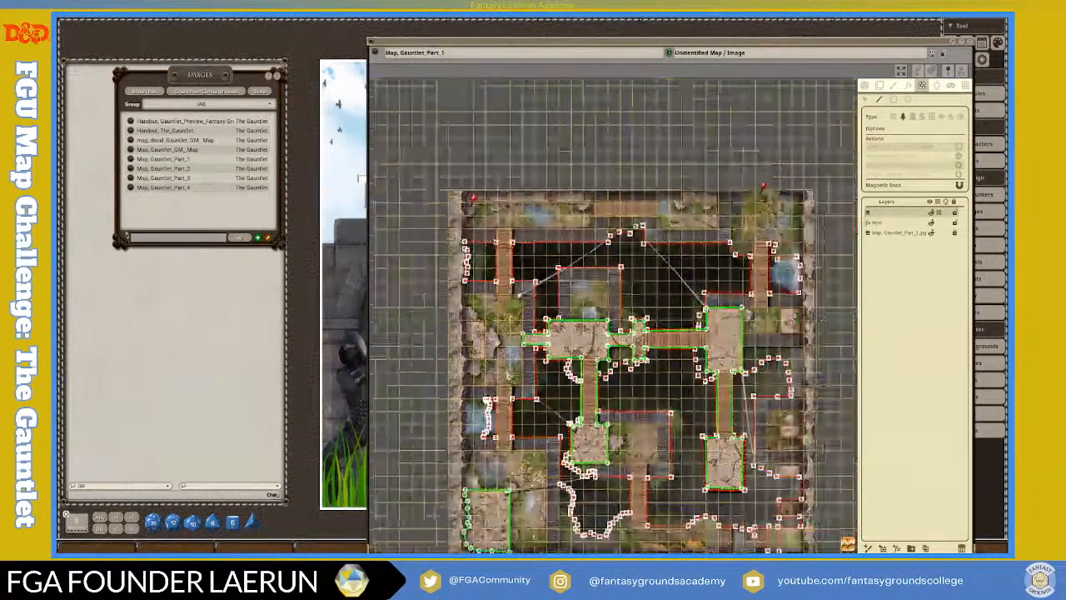
pyautogui.scroll(2, 487, 471)
pyautogui.scroll(1, 486, 469)
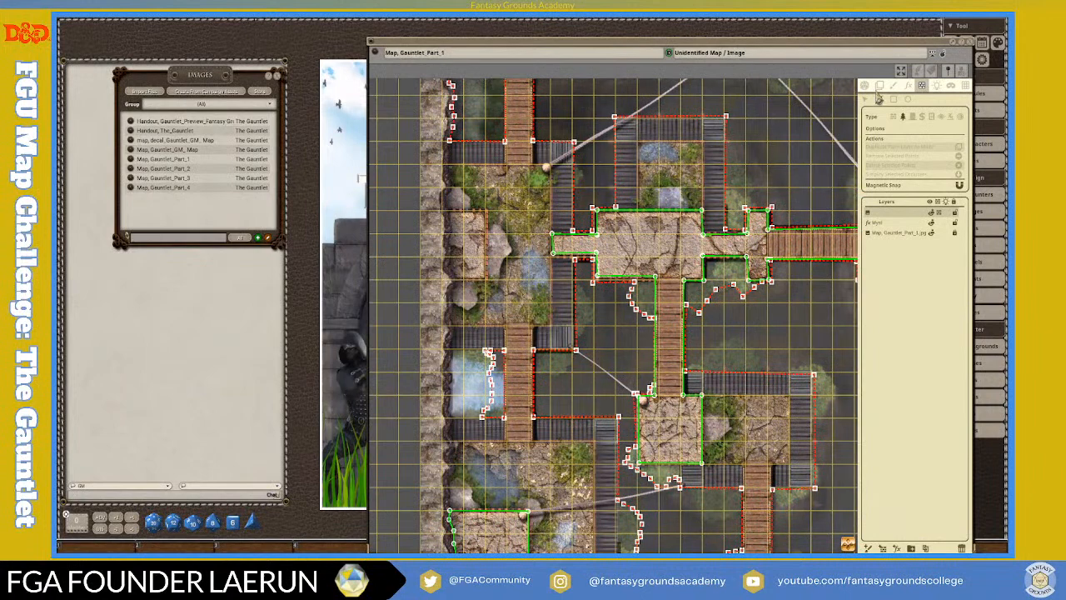
# Draw a terrain polygon around the small stone platform against the map's western wall, following the uneven rock edge.
pyautogui.scroll(1, 720, 126)
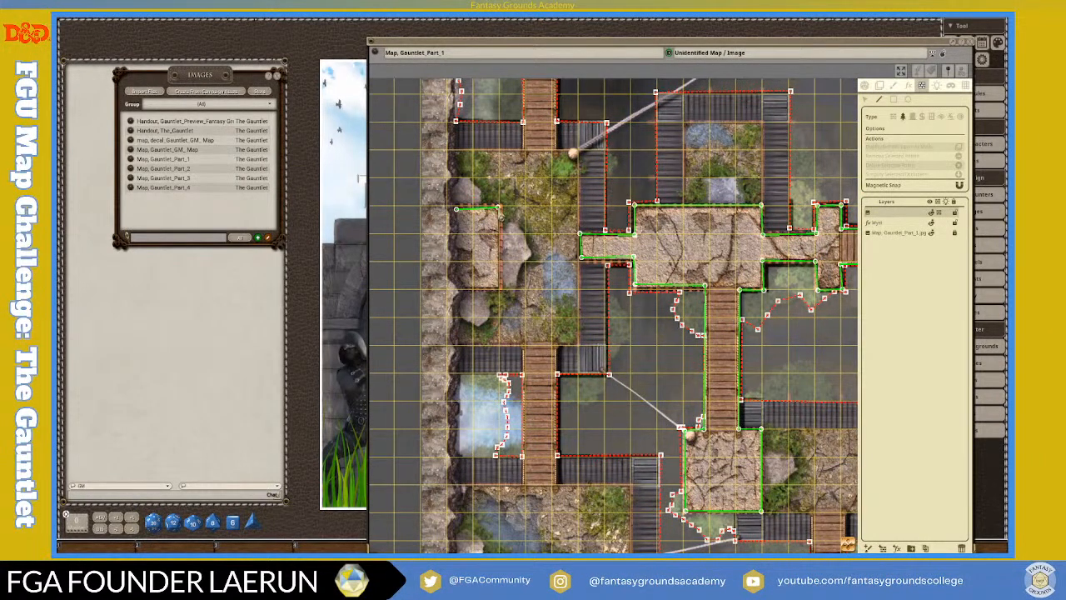
pyautogui.click(498, 207)
pyautogui.click(500, 286)
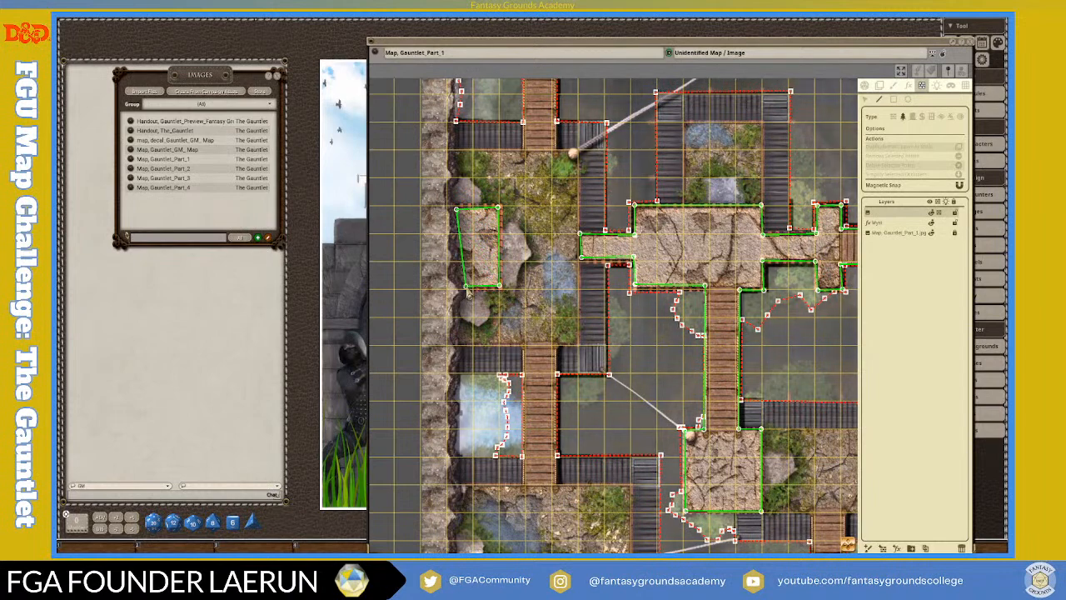
pyautogui.click(465, 286)
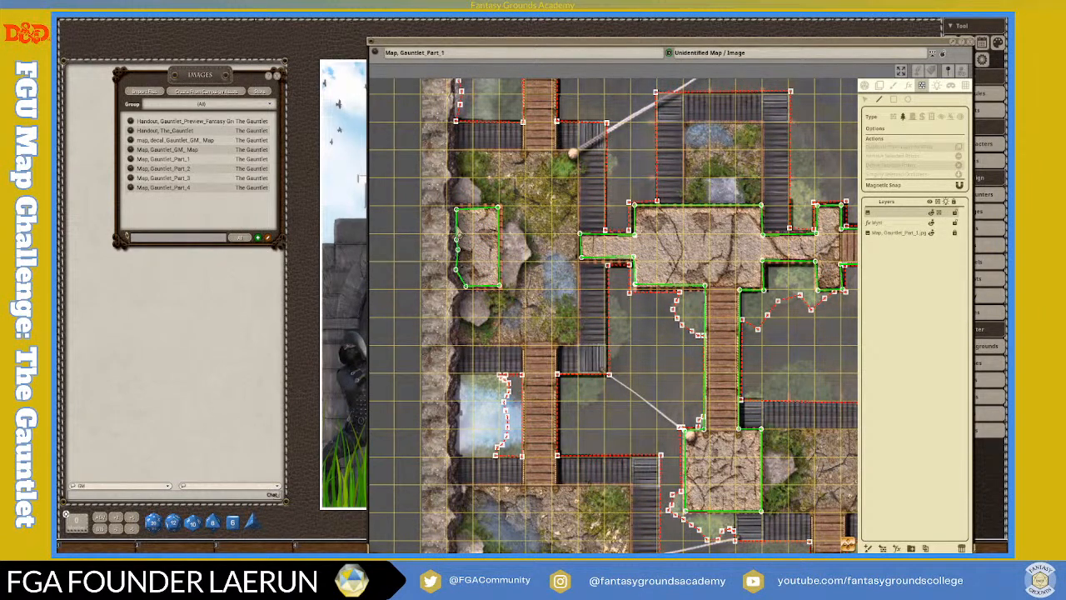
pyautogui.scroll(-5, 537, 275)
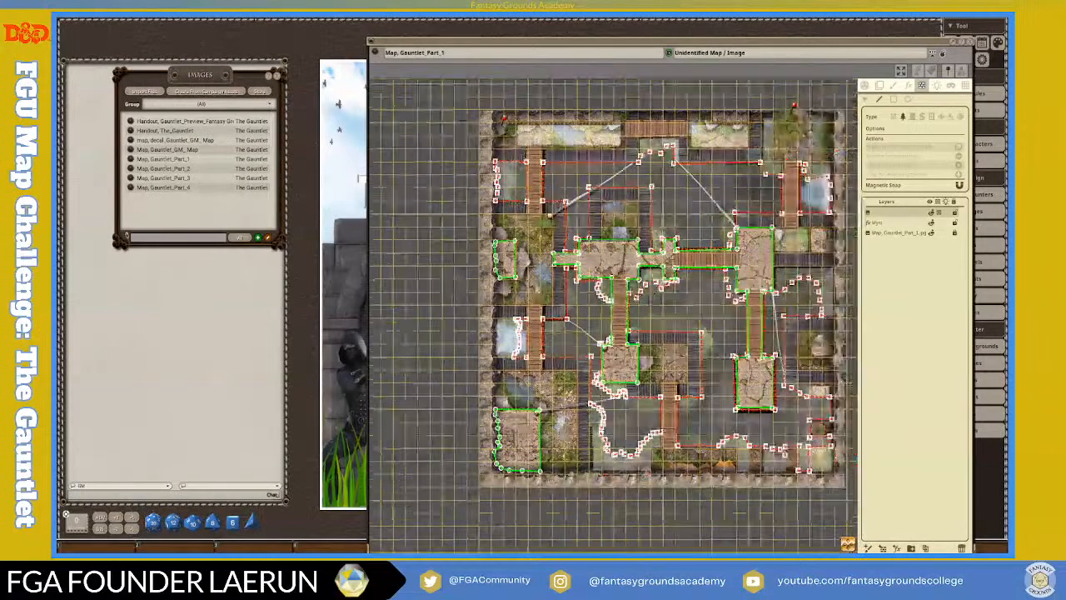
pyautogui.scroll(7, 593, 120)
pyautogui.scroll(-3, 406, 188)
pyautogui.scroll(2, 405, 181)
pyautogui.scroll(1, 393, 160)
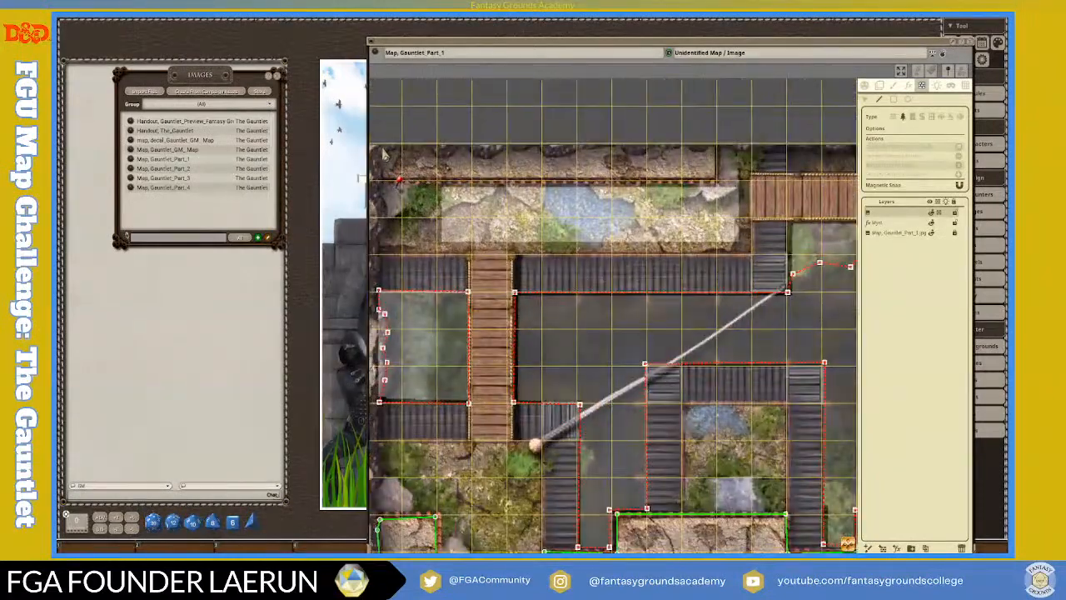
pyautogui.click(381, 159)
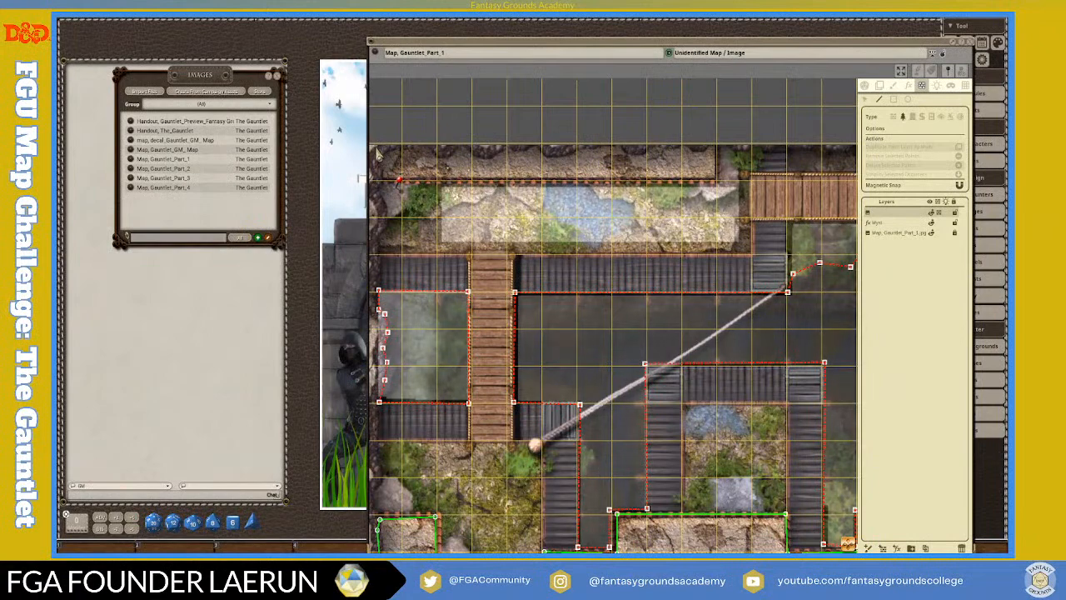
pyautogui.click(384, 176)
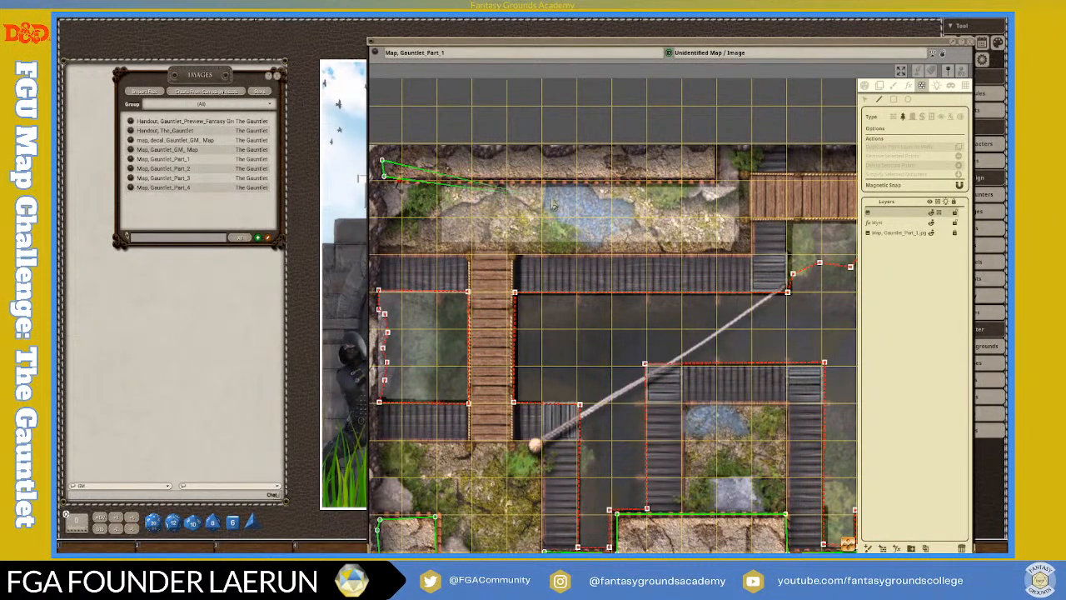
pyautogui.click(713, 178)
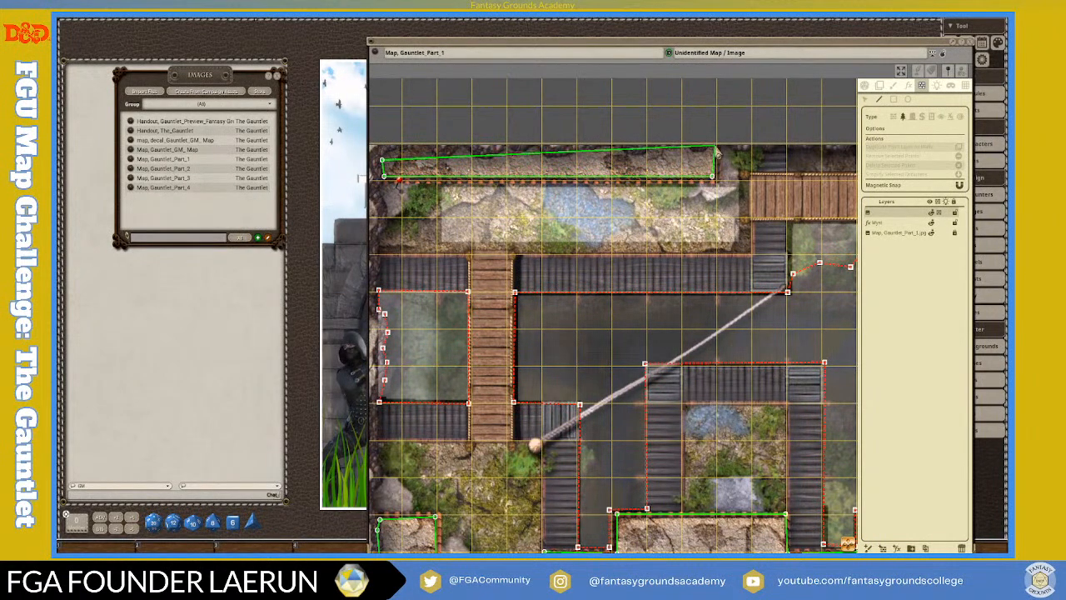
pyautogui.click(715, 147)
pyautogui.click(684, 146)
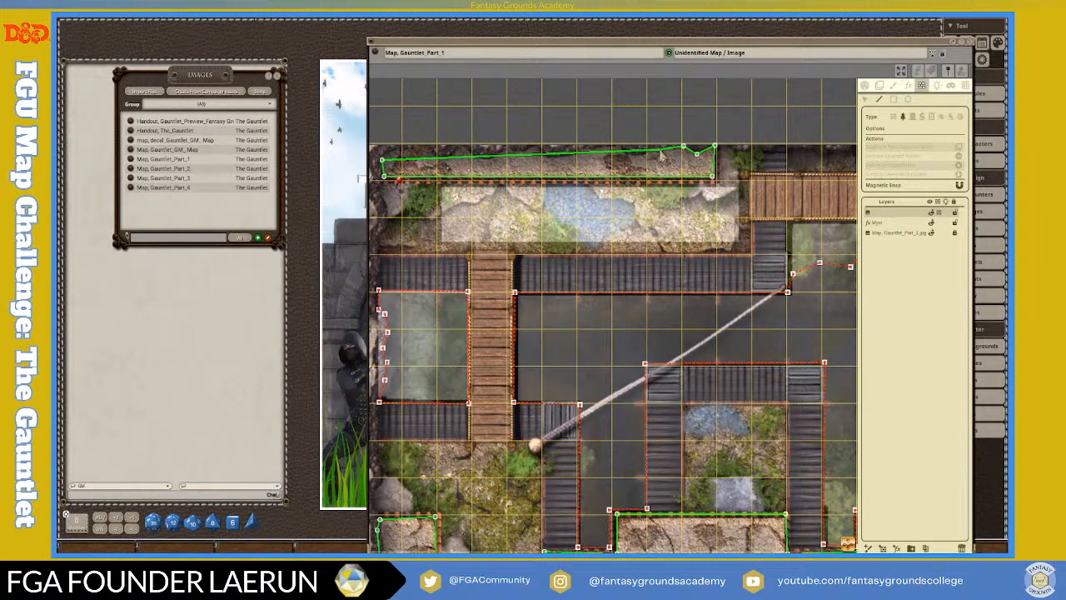
pyautogui.click(658, 150)
pyautogui.click(639, 157)
pyautogui.click(618, 148)
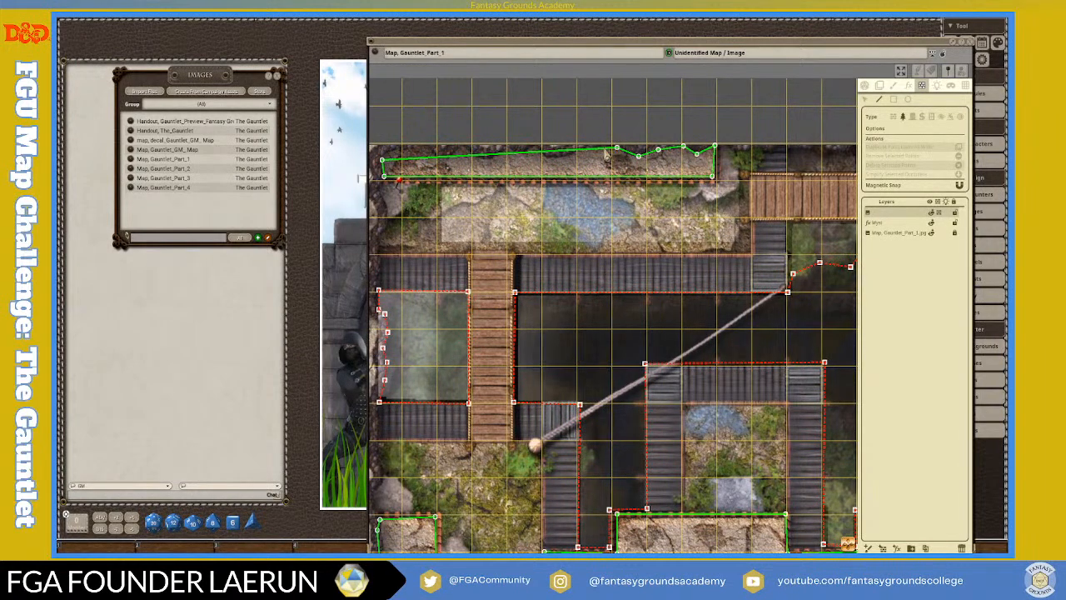
pyautogui.click(583, 150)
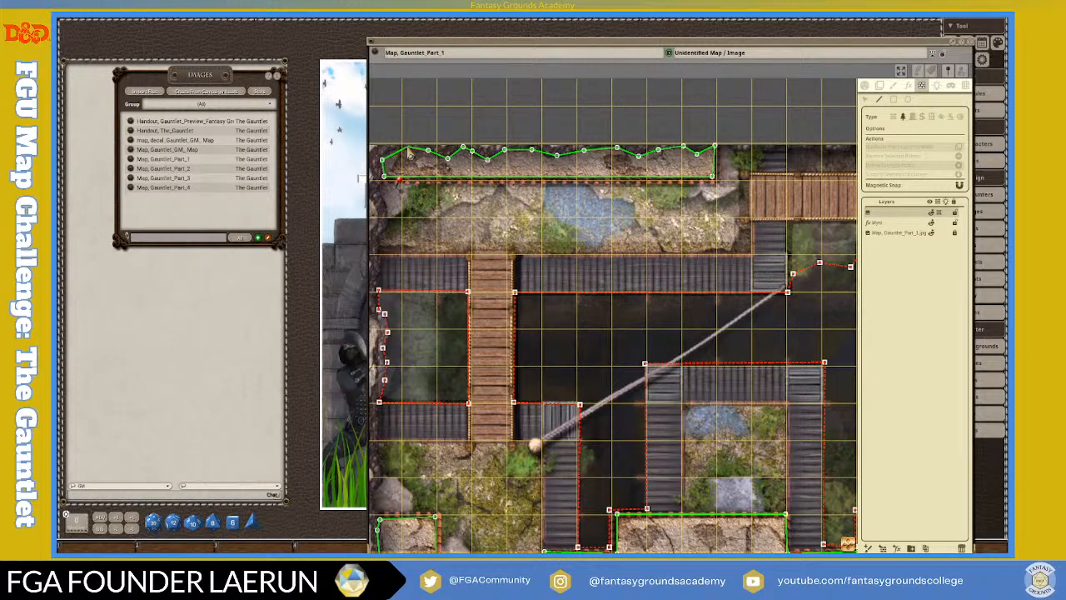
pyautogui.scroll(-4, 571, 213)
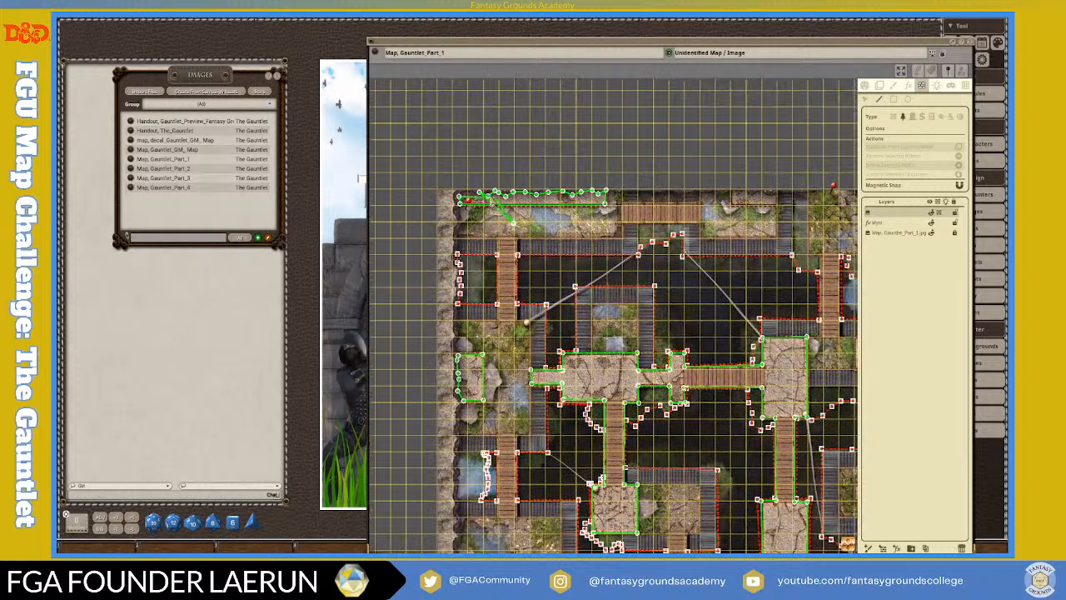
# Draw a terrain polygon around the long rock ledge along the north wall's western part, following its uneven northern edge back to the northwest corner.
pyautogui.scroll(4, 472, 192)
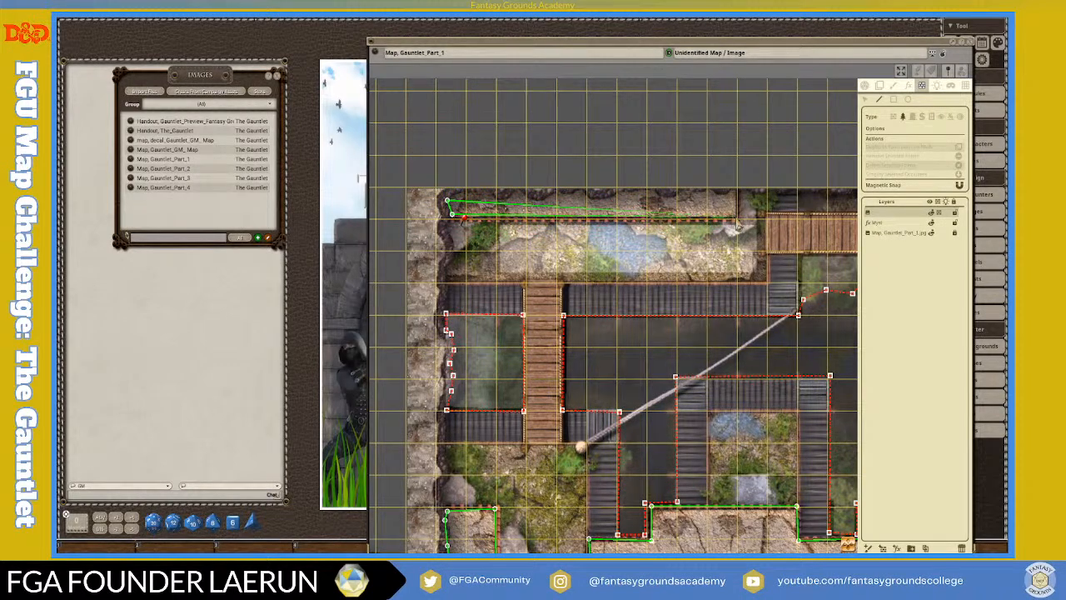
pyautogui.moveTo(736, 209); pyautogui.dragTo(733, 190)
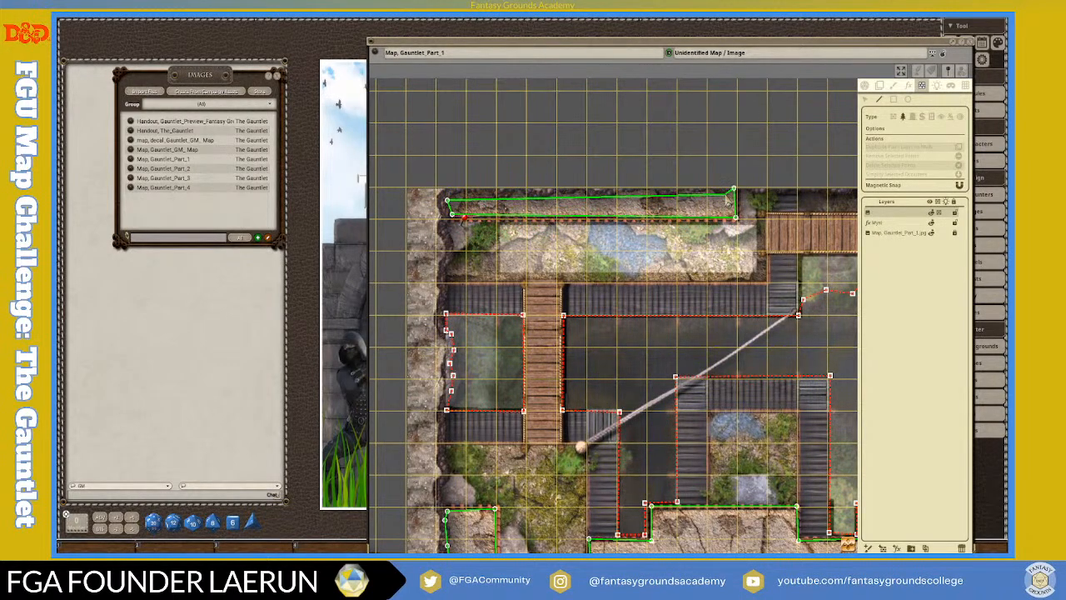
pyautogui.click(709, 192)
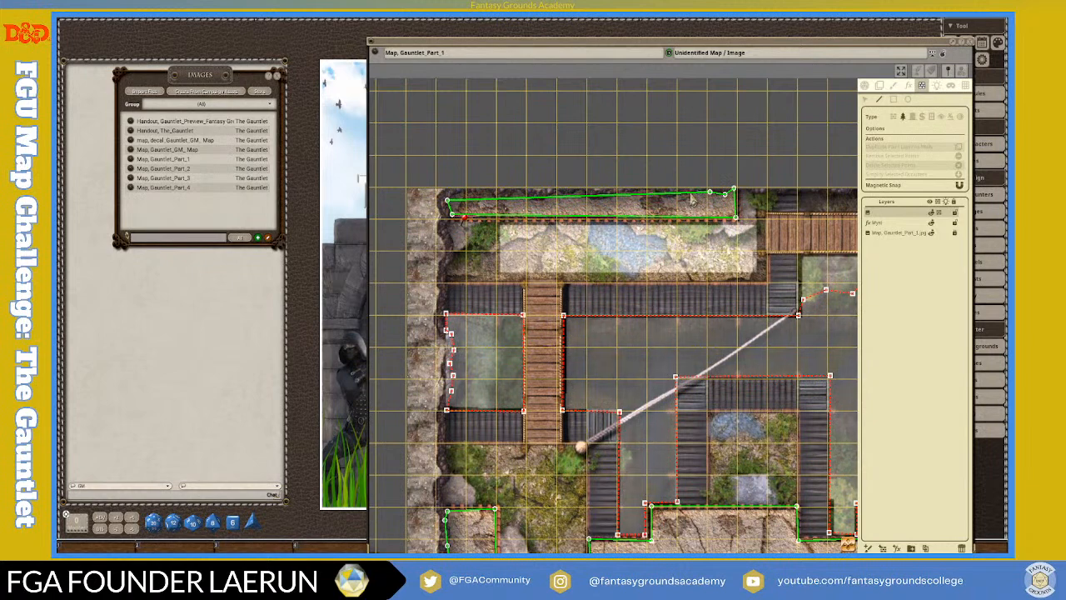
pyautogui.click(675, 197)
pyautogui.click(657, 199)
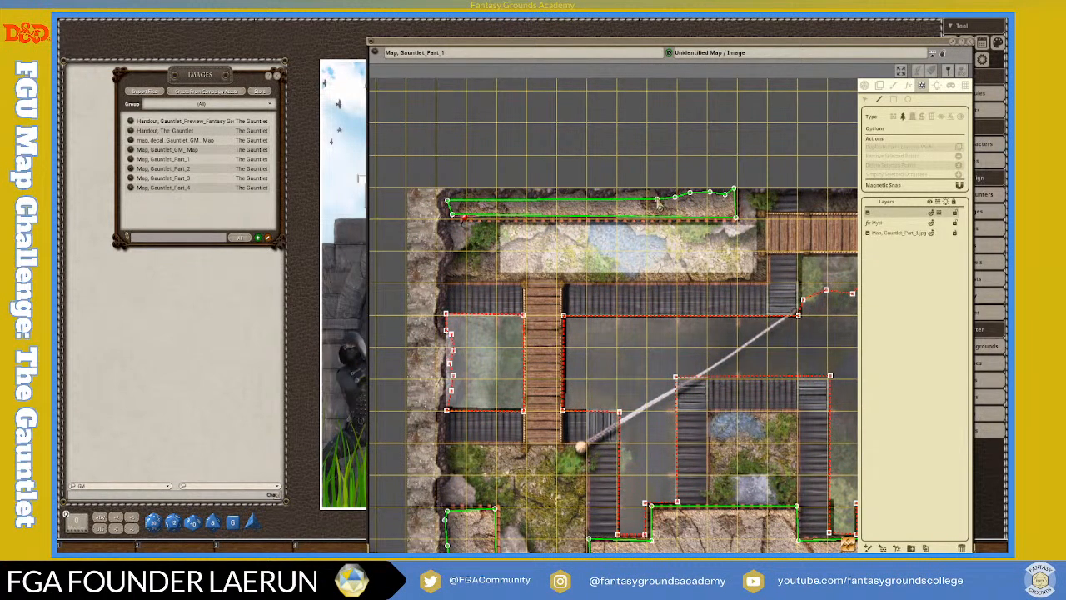
pyautogui.click(650, 190)
pyautogui.click(628, 191)
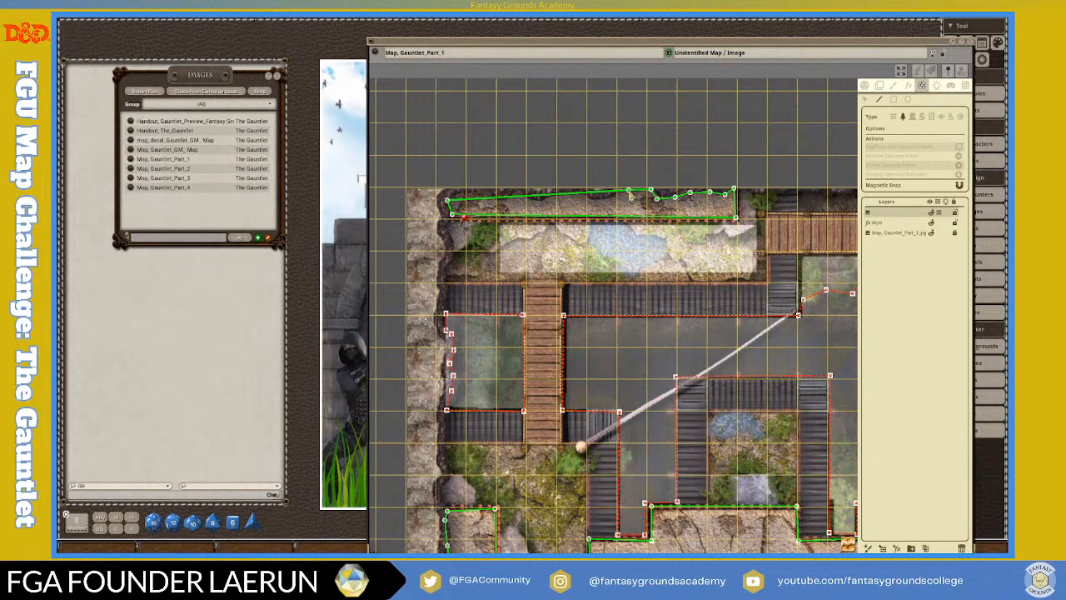
pyautogui.click(617, 192)
pyautogui.click(605, 194)
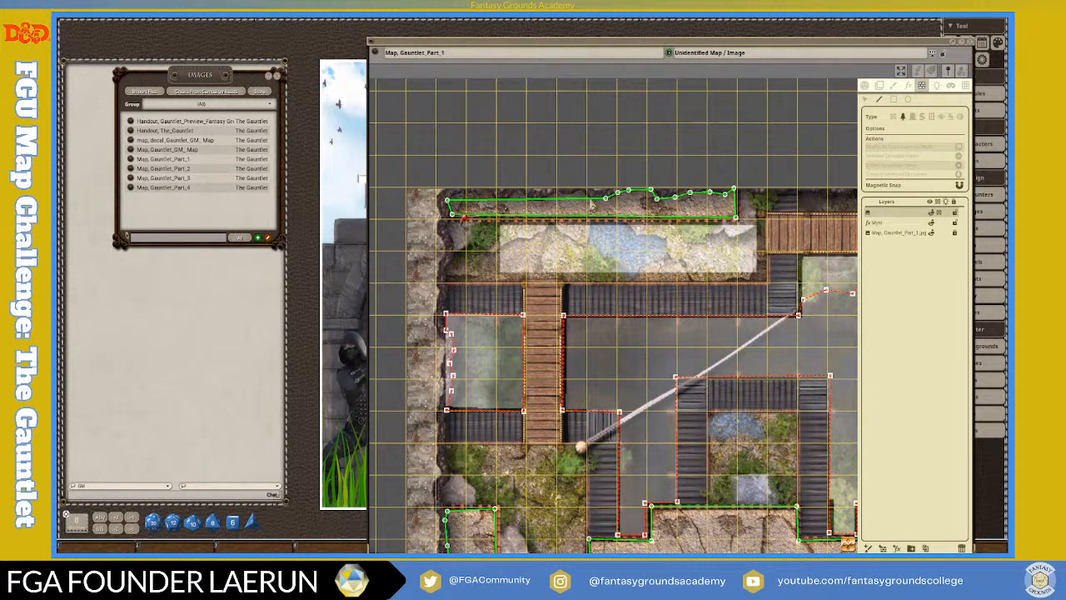
pyautogui.click(591, 197)
pyautogui.click(583, 191)
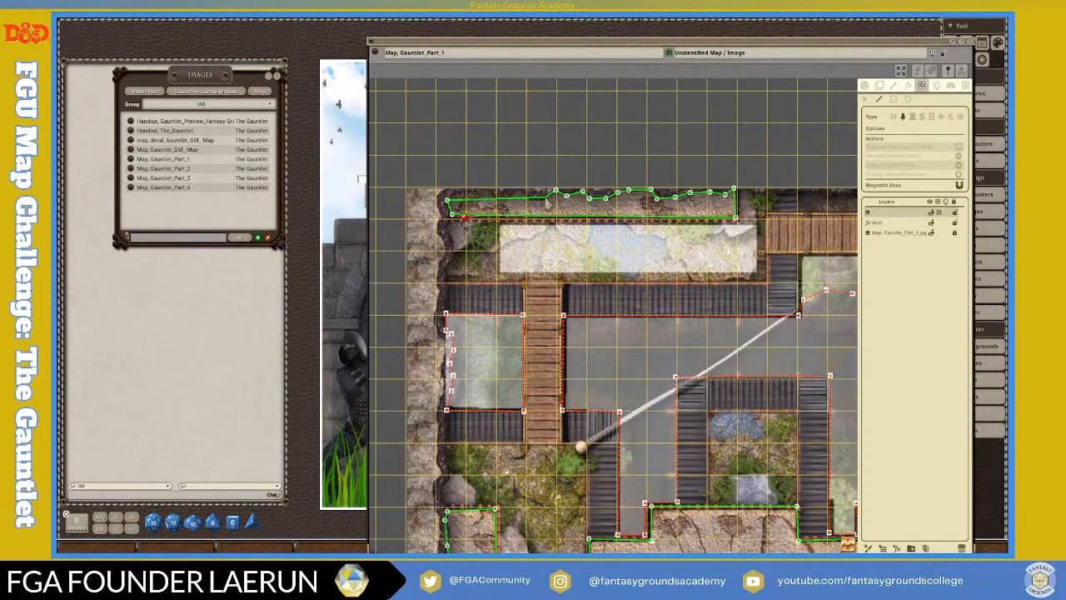
pyautogui.click(542, 196)
pyautogui.click(529, 199)
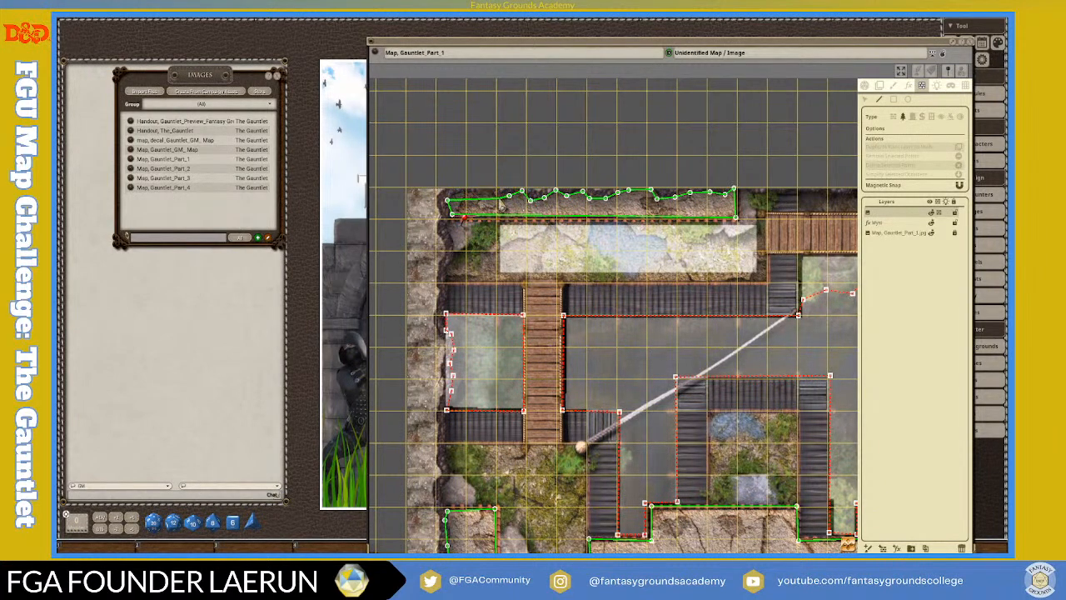
pyautogui.click(490, 192)
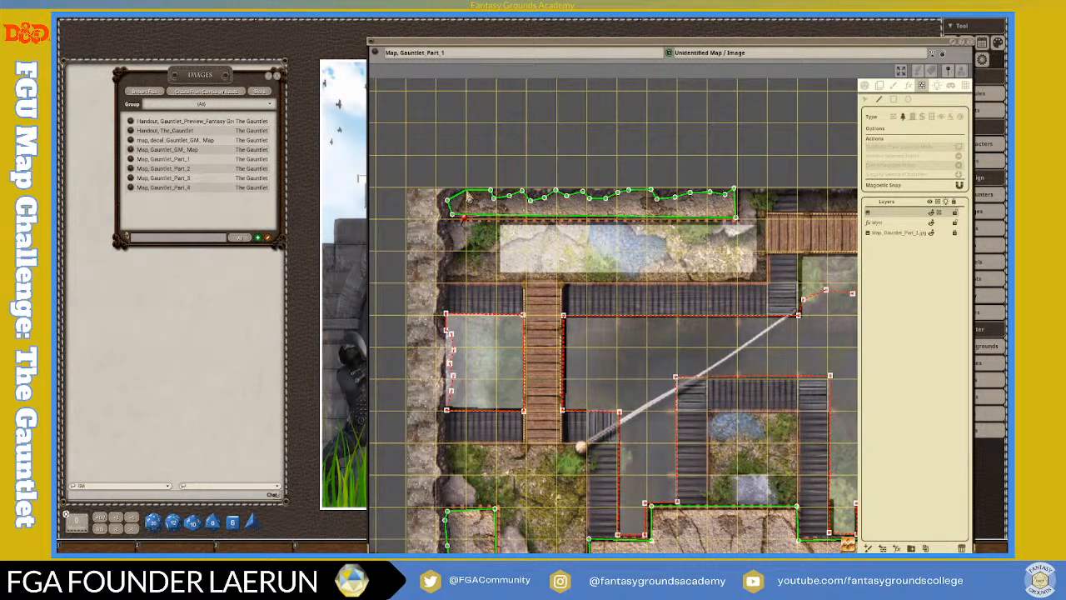
pyautogui.doubleClick(466, 192)
# Draw a rectangular terrain polygon around the short rock ledge on the north wall, east of the northern wooden bridge.
pyautogui.scroll(-3, 617, 219)
pyautogui.scroll(-2, 733, 245)
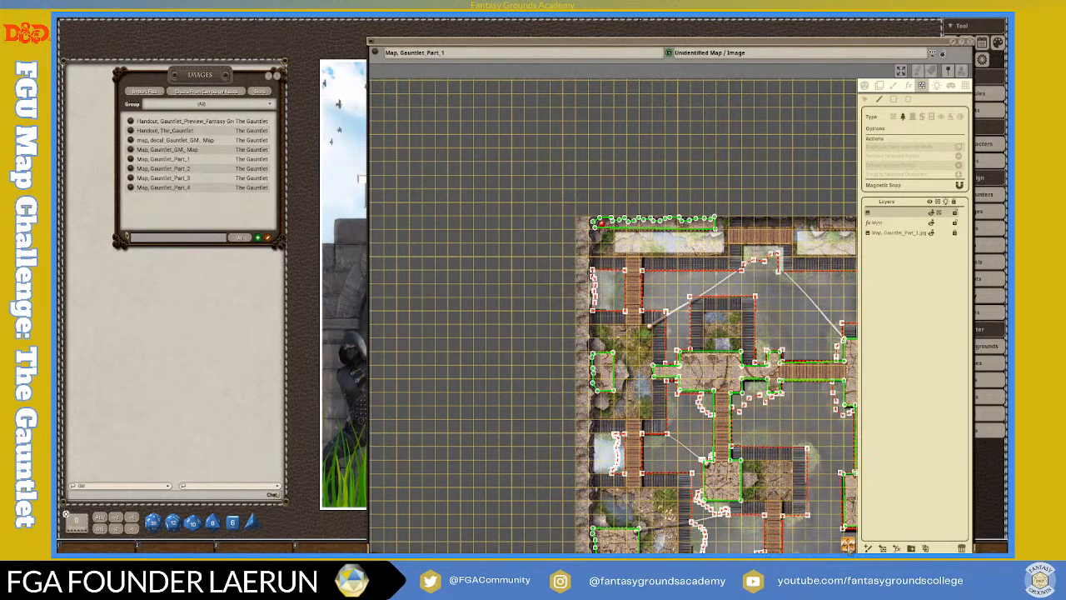
pyautogui.moveTo(737, 266); pyautogui.dragTo(615, 234)
pyautogui.scroll(4, 678, 260)
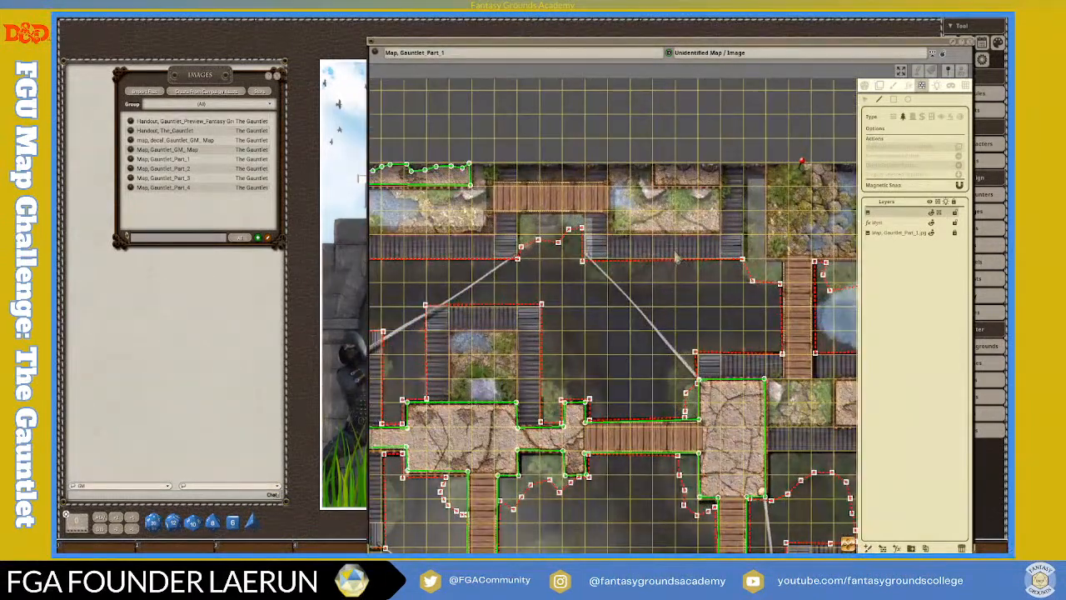
pyautogui.scroll(1, 677, 259)
pyautogui.scroll(-2, 665, 173)
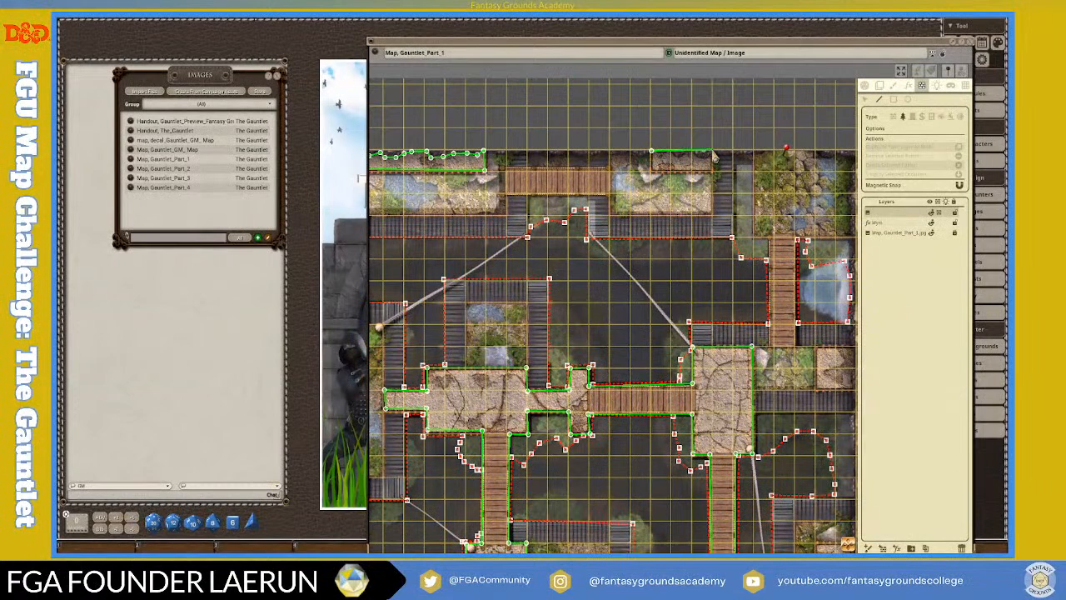
pyautogui.click(664, 172)
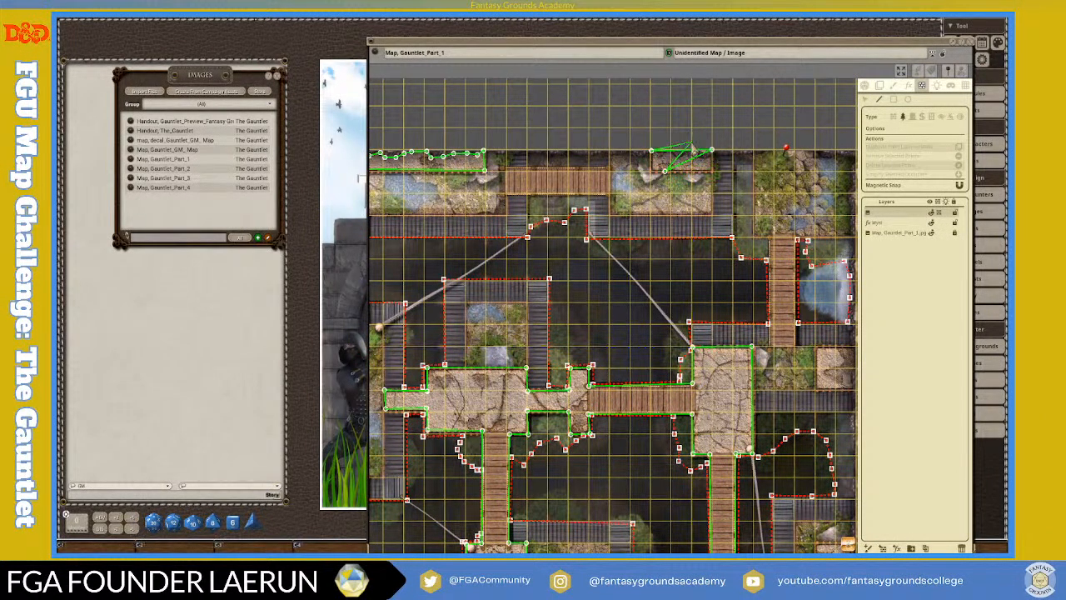
pyautogui.press('Escape')
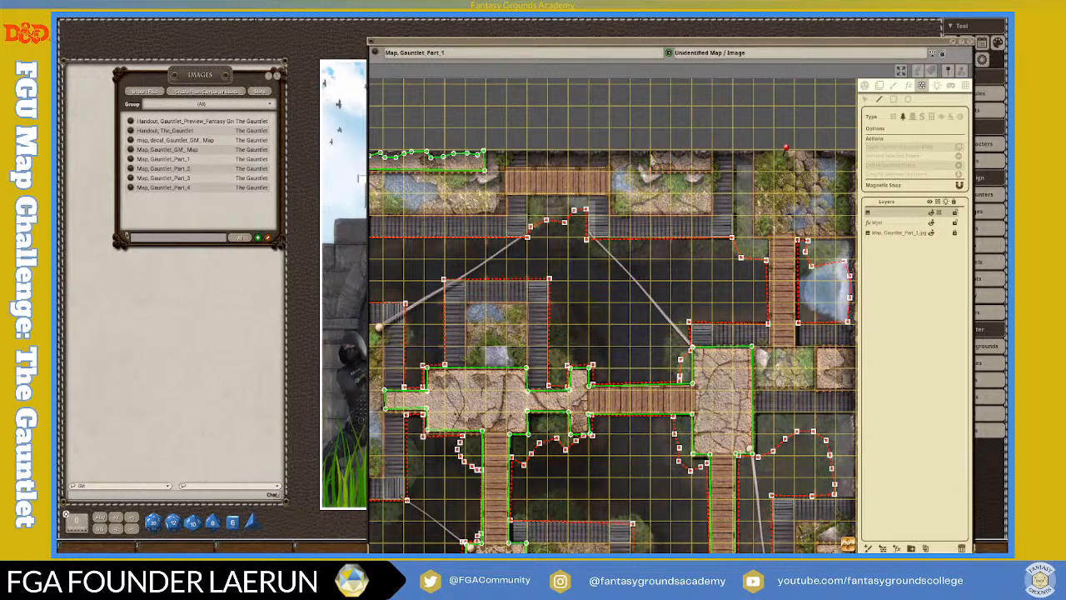
pyautogui.click(650, 151)
pyautogui.click(712, 150)
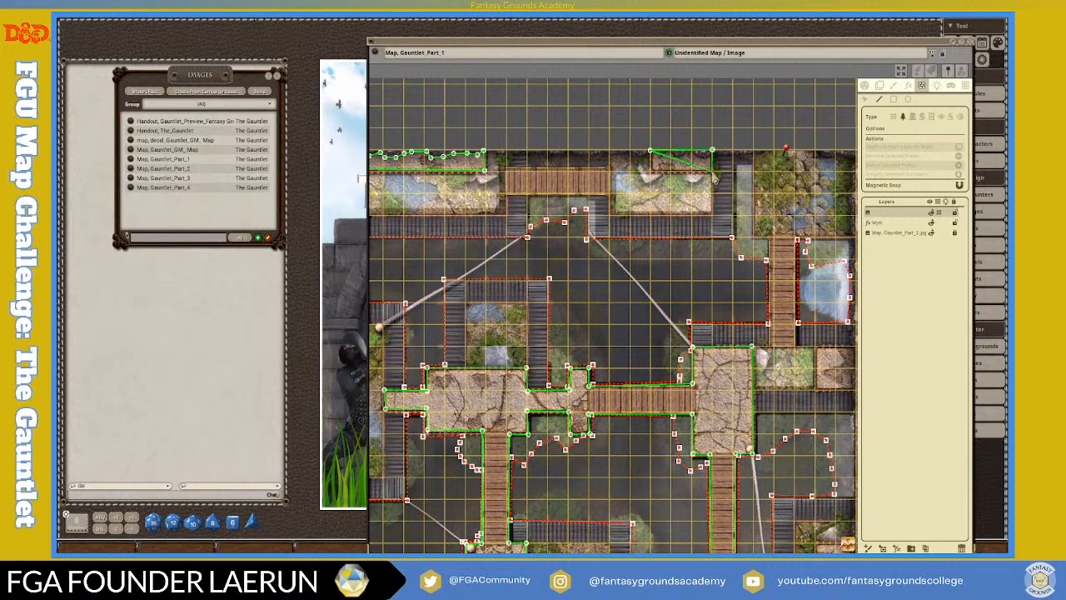
pyautogui.click(712, 172)
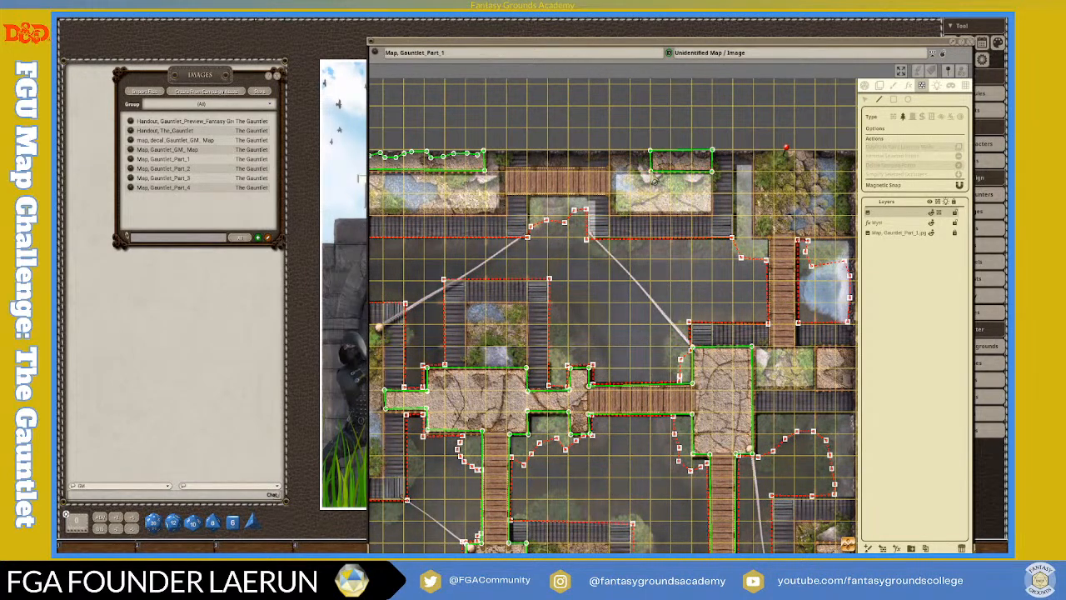
# Draw a terrain polygon around the small square stone platform against the east wall, just east of the large northeastern platform.
pyautogui.scroll(-5, 654, 179)
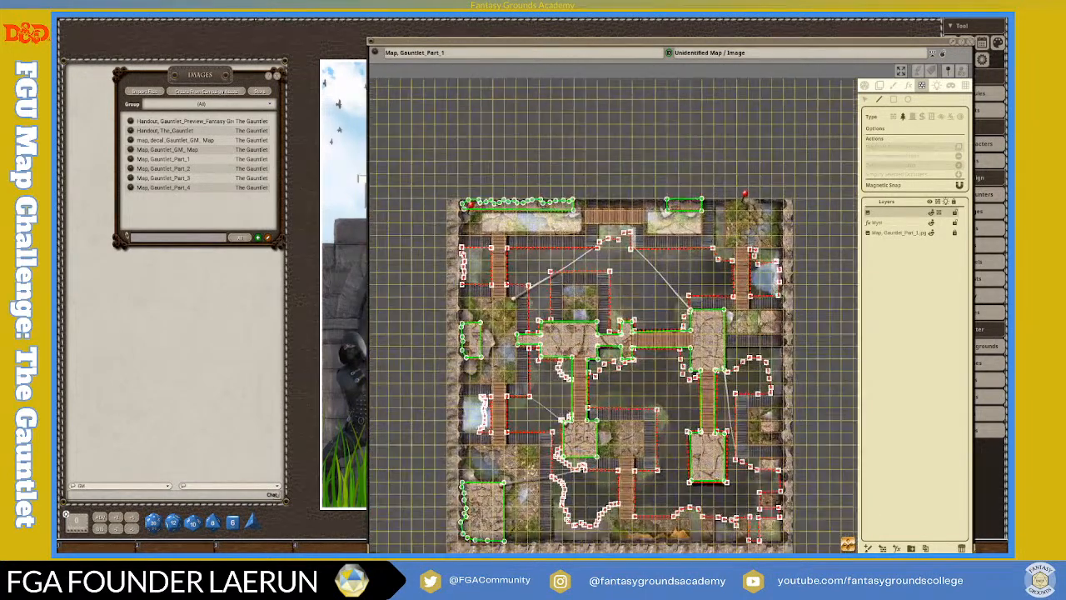
pyautogui.scroll(5, 725, 366)
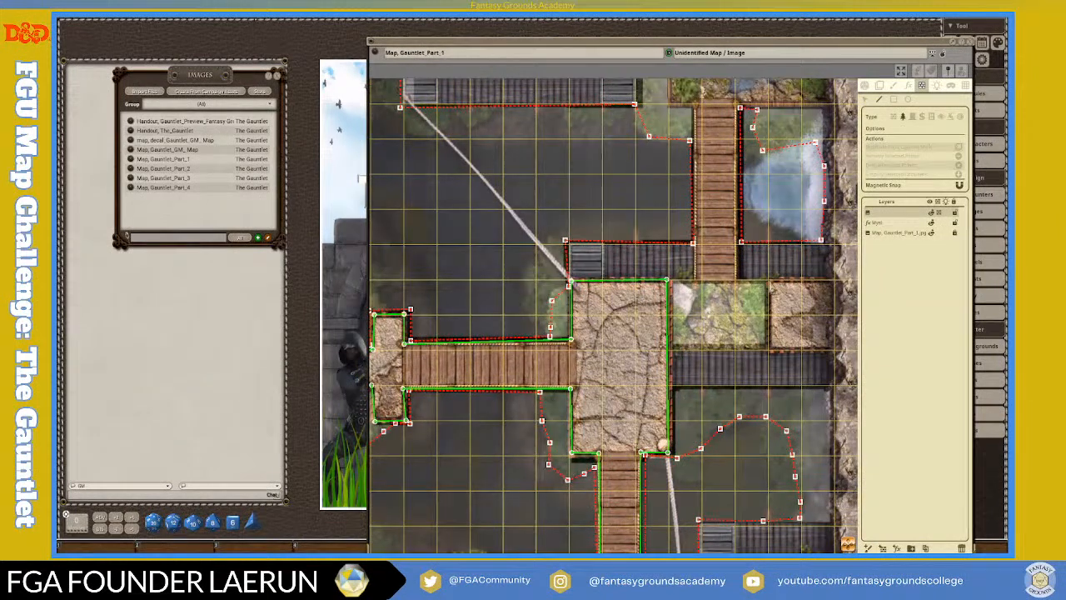
pyautogui.click(769, 281)
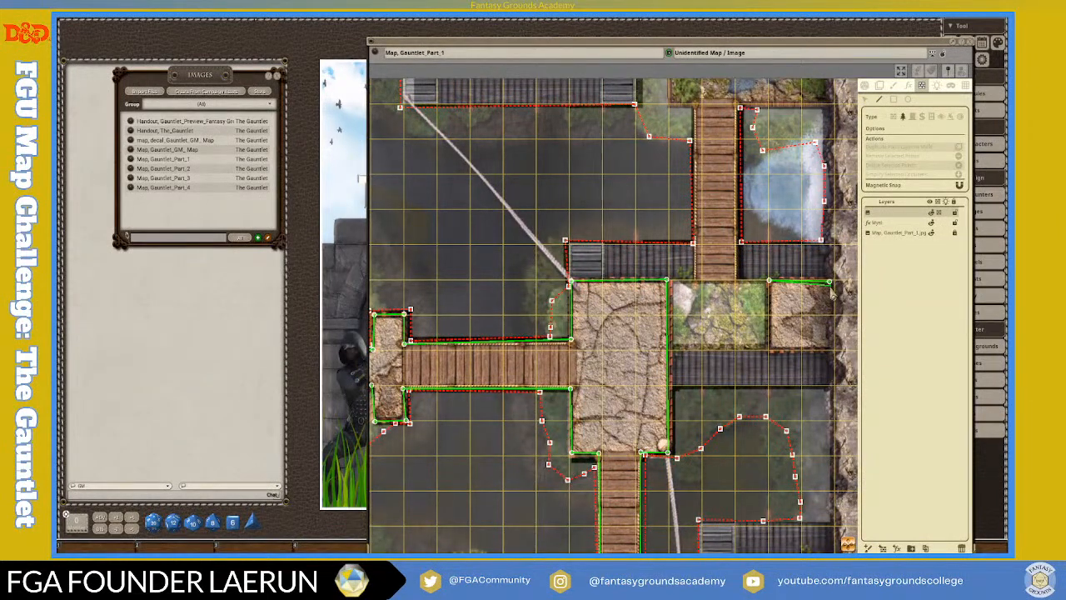
pyautogui.click(830, 281)
pyautogui.click(832, 304)
pyautogui.click(829, 331)
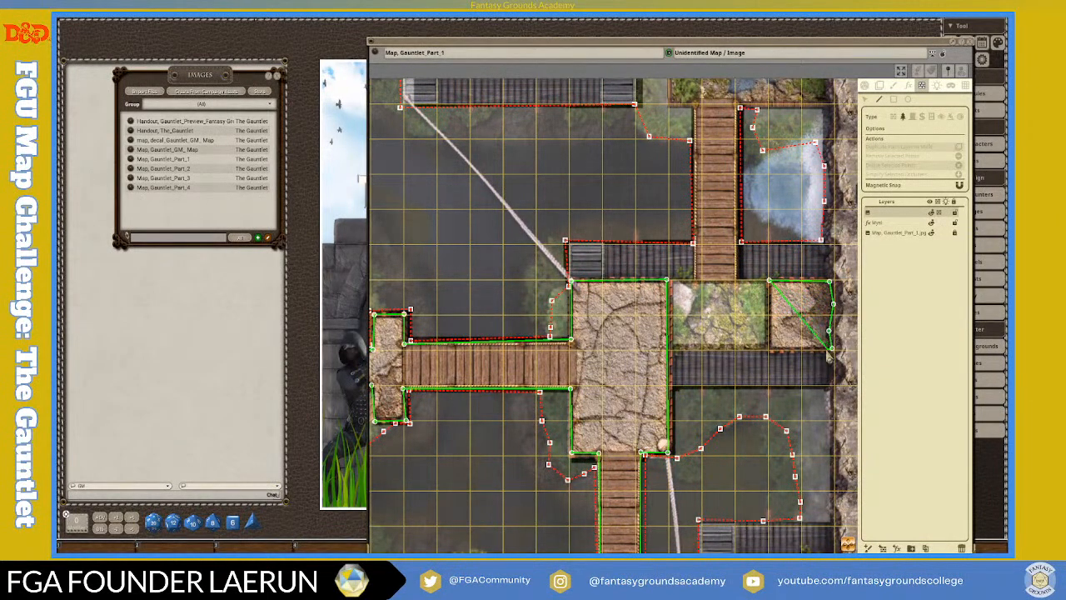
# Draw a terrain polygon around the small stone block against the east wall, inside the grassy area enclosed by the eastern dark walkway.
pyautogui.scroll(-5, 773, 357)
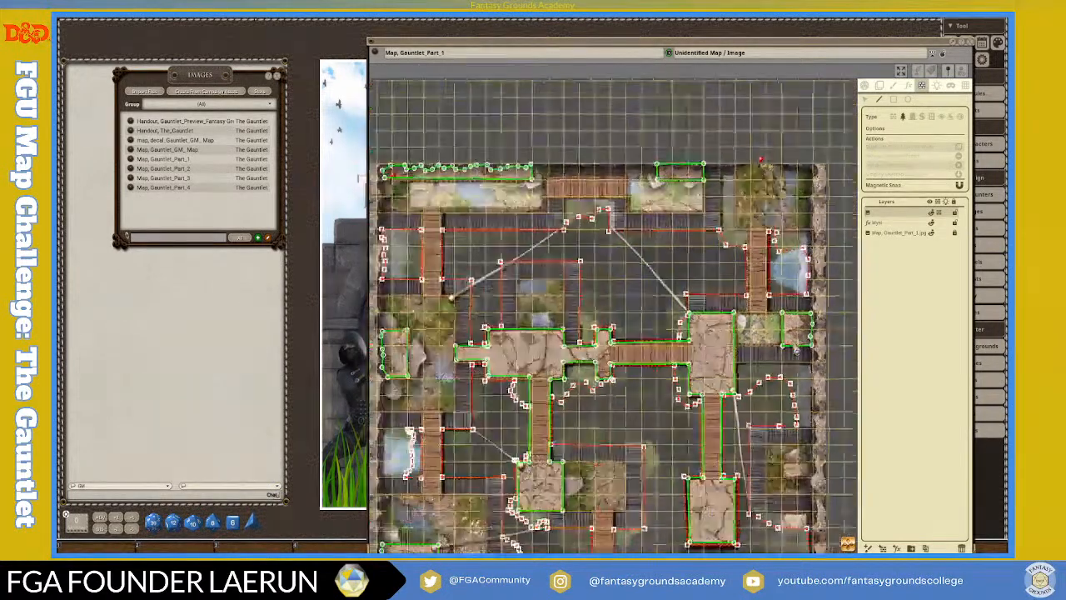
pyautogui.scroll(2, 773, 356)
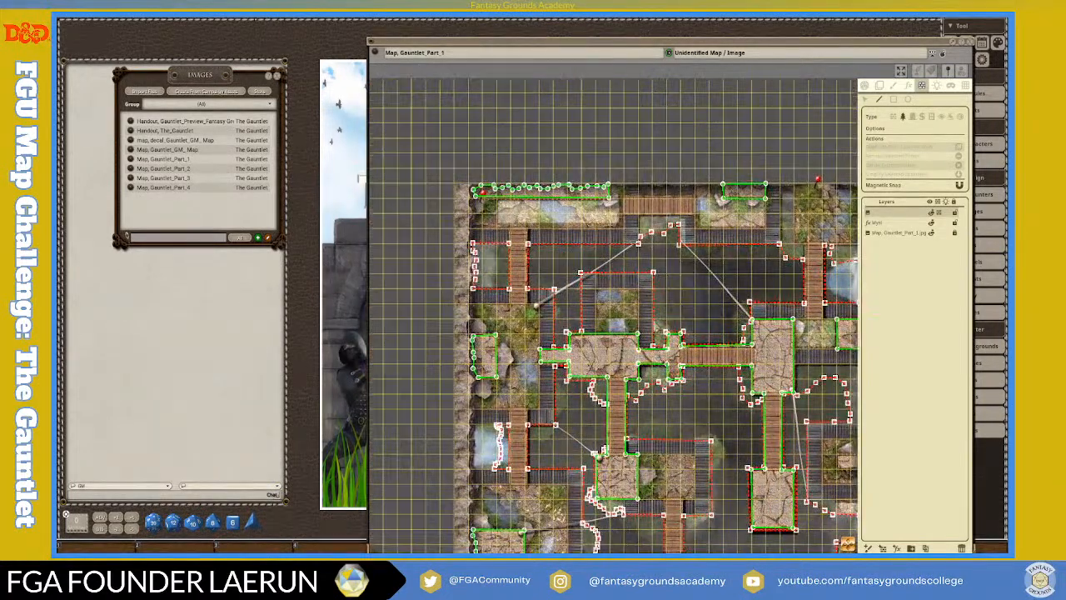
pyautogui.scroll(-1, 658, 311)
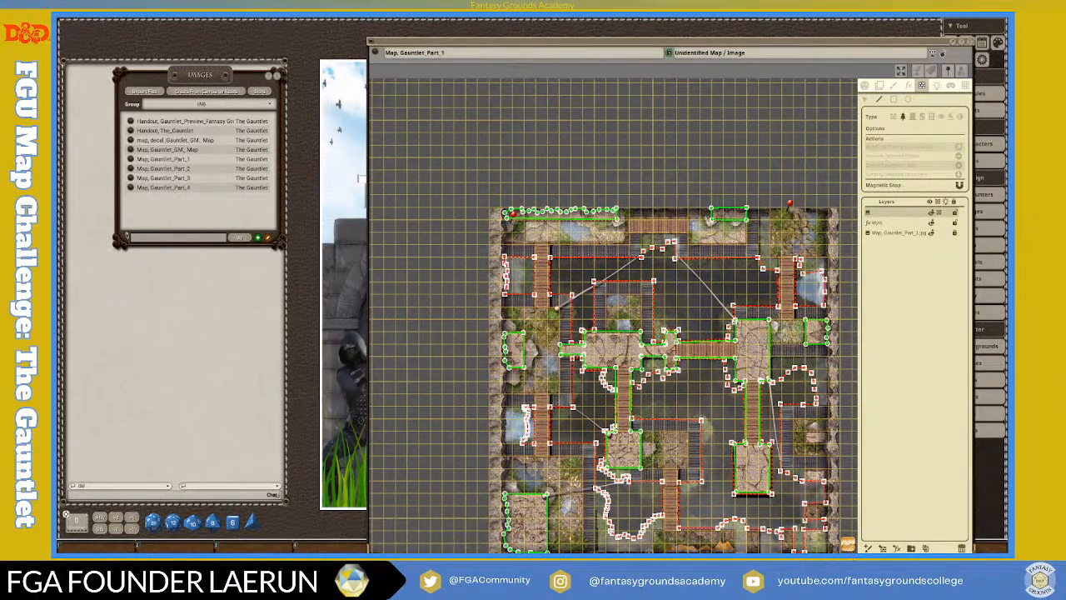
pyautogui.scroll(5, 616, 316)
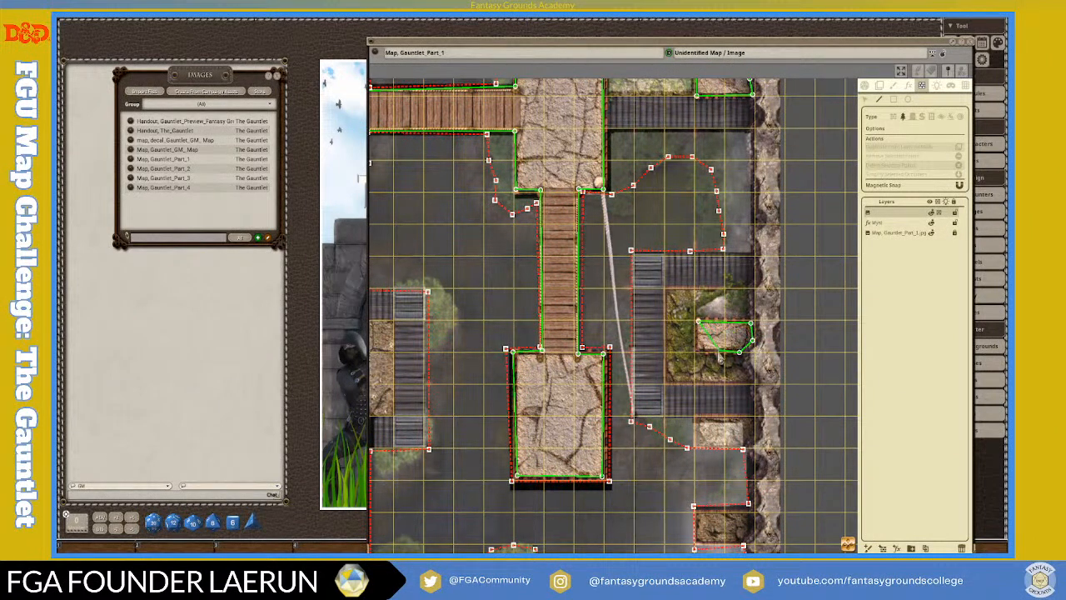
pyautogui.doubleClick(698, 353)
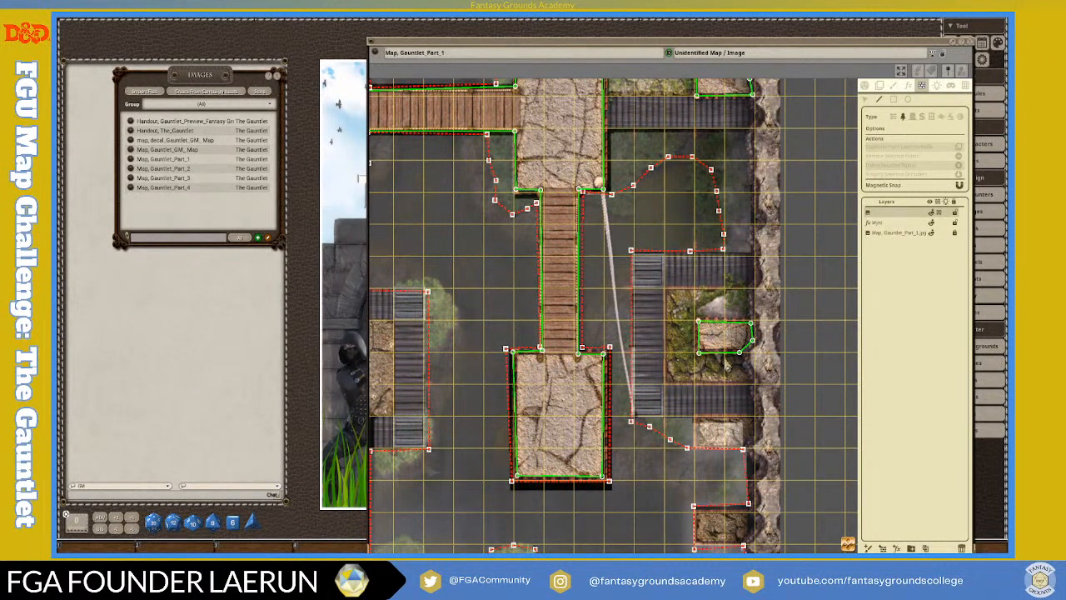
pyautogui.scroll(-3, 715, 390)
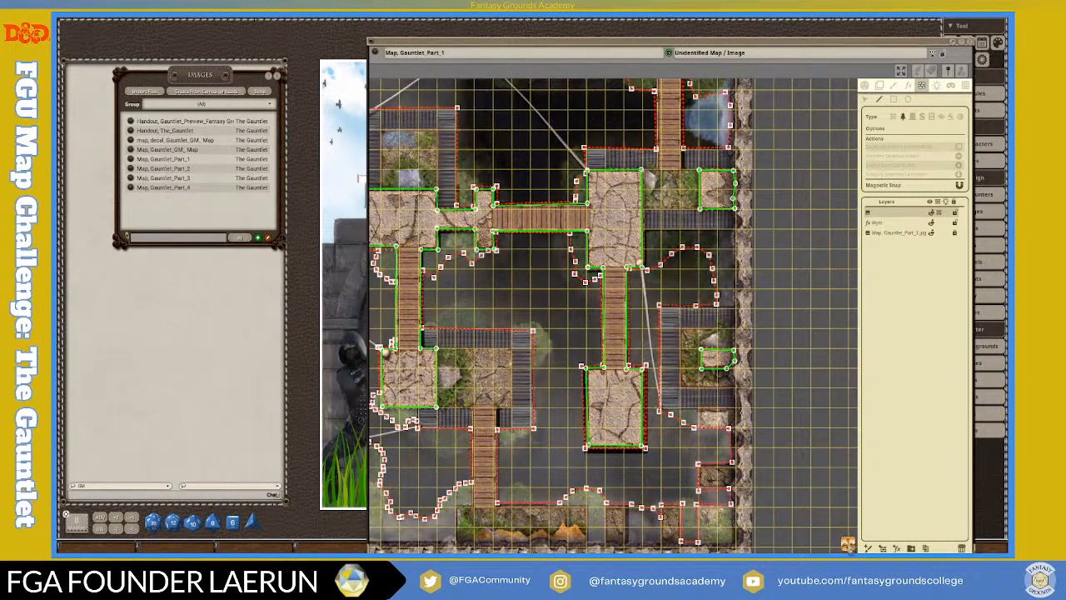
# Draw terrain polygons around the two narrow rock ledges on the south wall, east of the long grassy ledge.
pyautogui.scroll(5, 671, 436)
pyautogui.scroll(-3, 671, 436)
pyautogui.scroll(-2, 567, 406)
pyautogui.scroll(3, 638, 383)
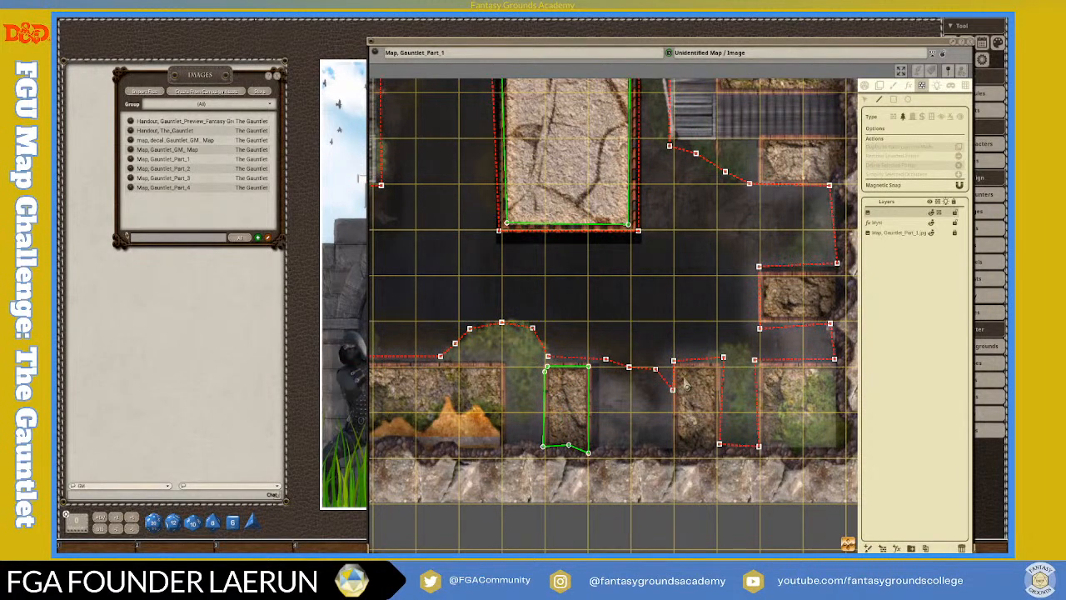
pyautogui.click(674, 362)
pyautogui.click(717, 364)
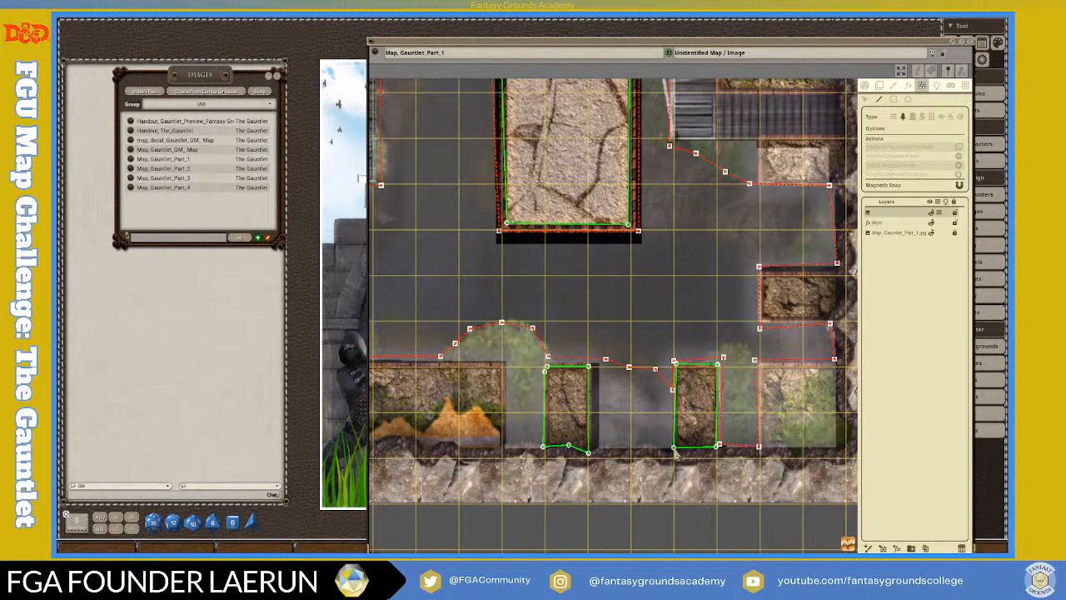
# Draw a terrain polygon around the small rock ledge on the east wall near the southeast corner, following its uneven eastern edge.
pyautogui.scroll(-5, 677, 450)
pyautogui.scroll(5, 481, 425)
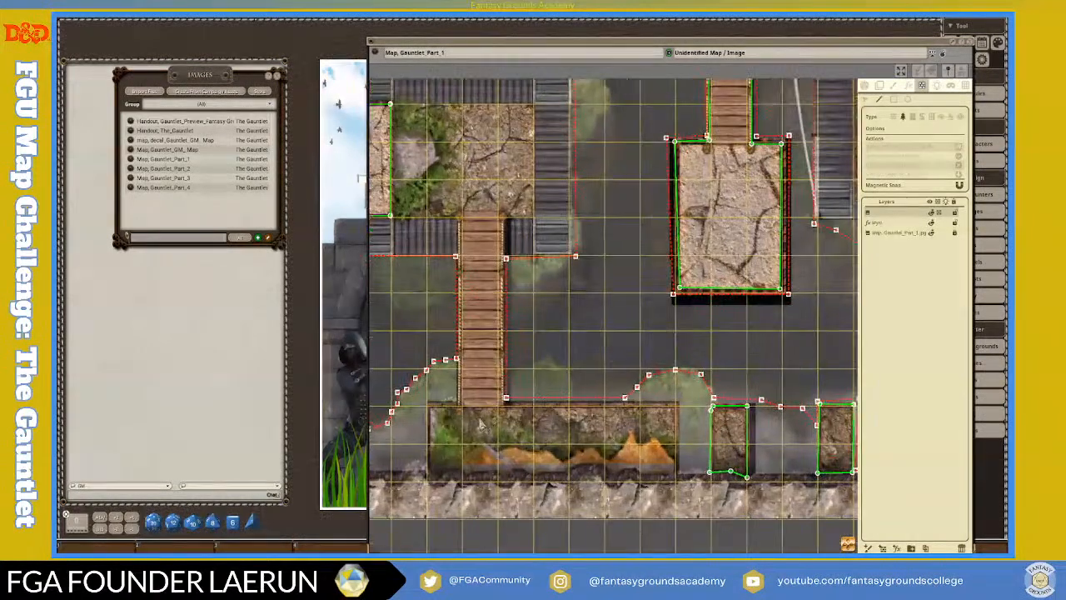
pyautogui.scroll(-2, 440, 418)
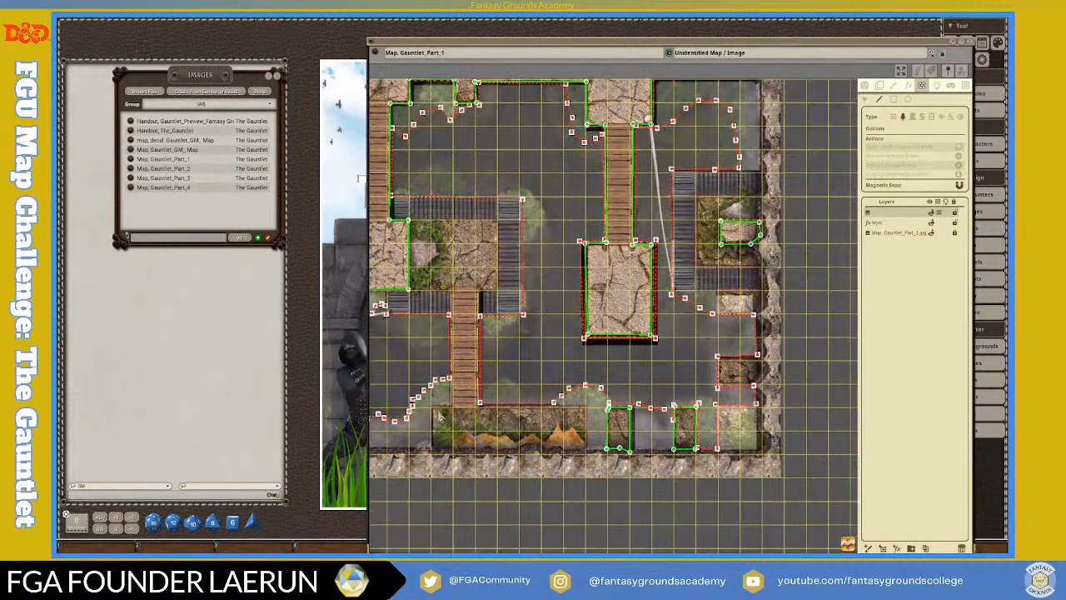
pyautogui.scroll(-2, 440, 418)
pyautogui.scroll(3, 644, 431)
pyautogui.scroll(-3, 658, 429)
pyautogui.scroll(4, 666, 383)
pyautogui.scroll(2, 668, 382)
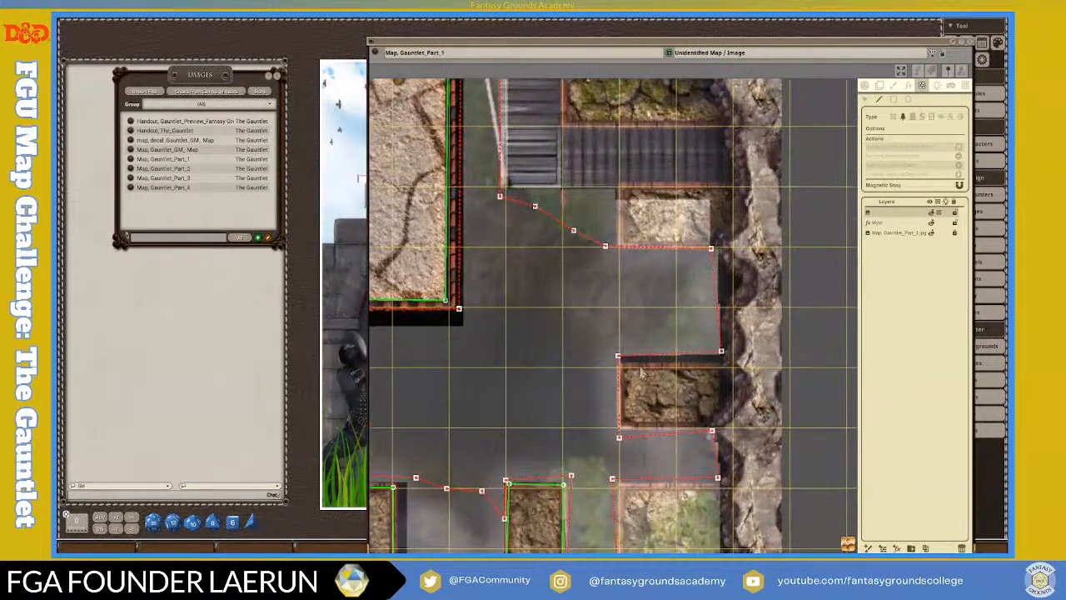
pyautogui.click(620, 359)
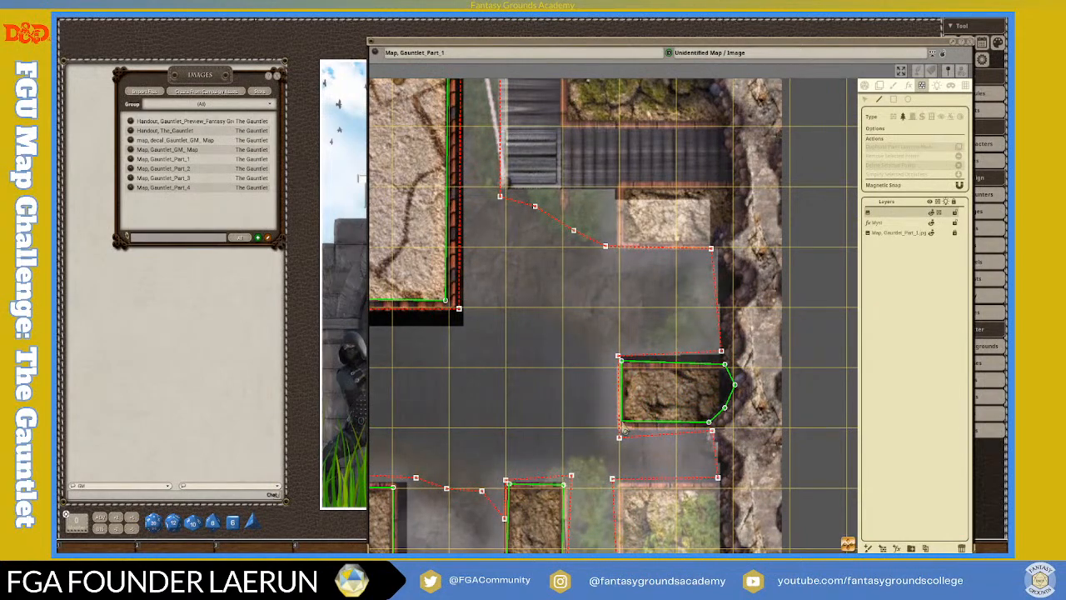
# Check the line-of-sight shapes across the map, especially its southern half, for platforms or ledges without an outline.
pyautogui.scroll(-8, 623, 426)
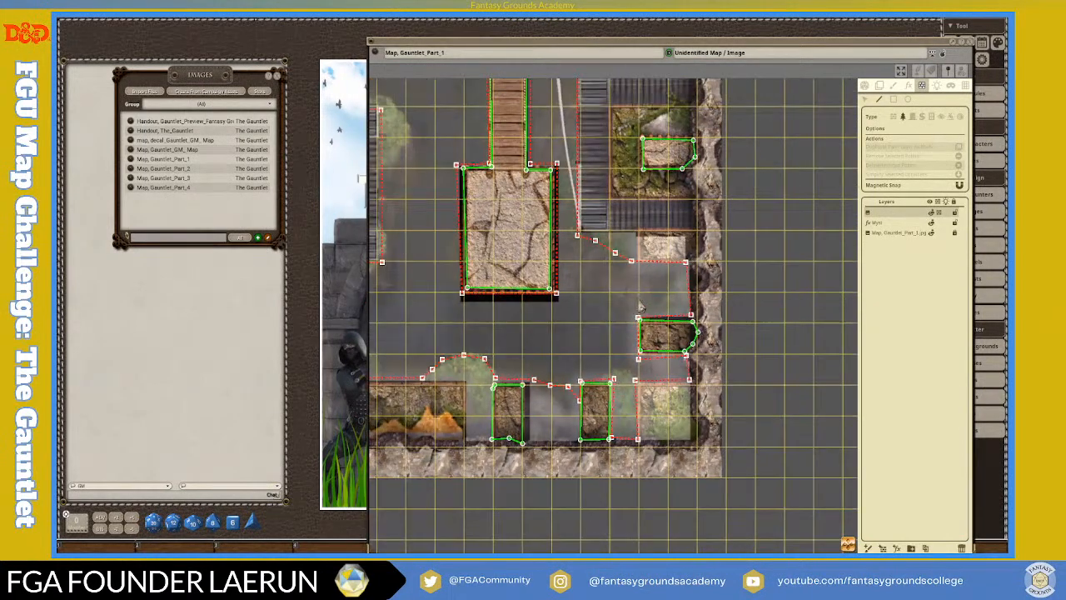
pyautogui.scroll(-2, 611, 325)
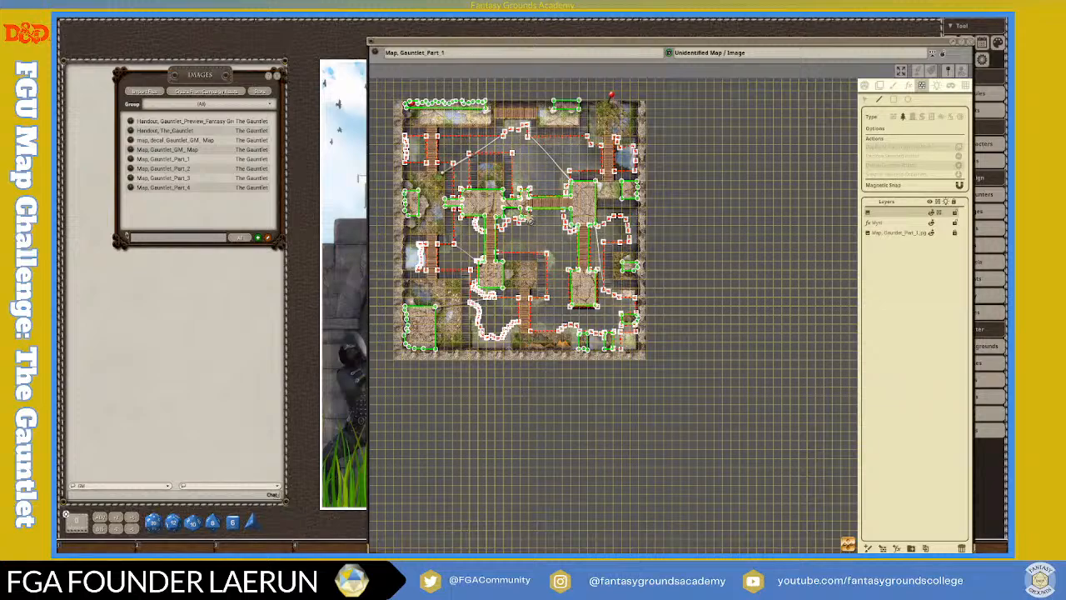
pyautogui.scroll(5, 526, 210)
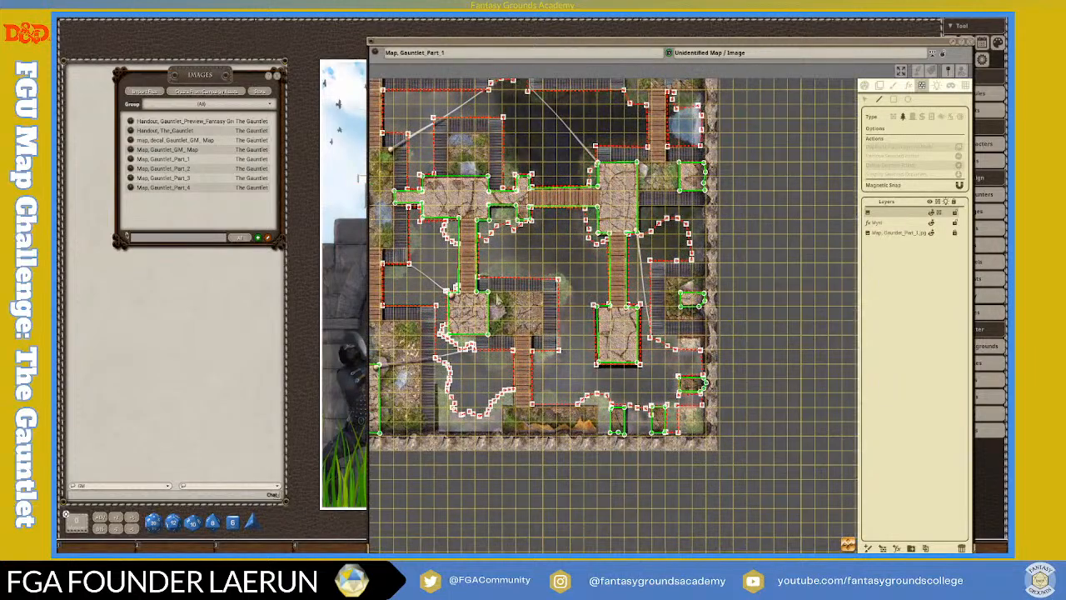
pyautogui.scroll(5, 521, 316)
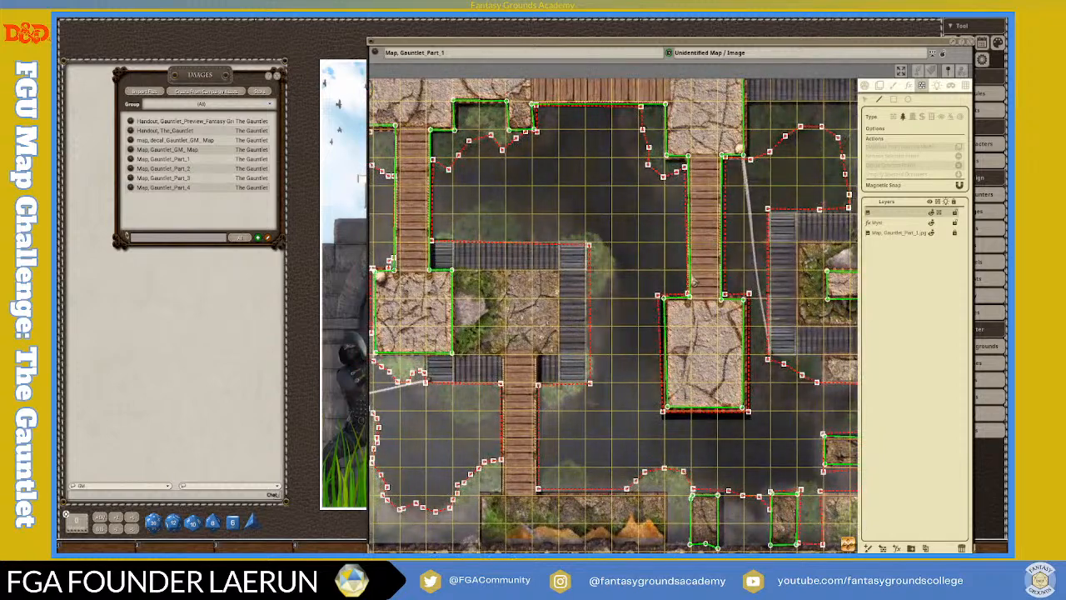
pyautogui.scroll(-2, 686, 248)
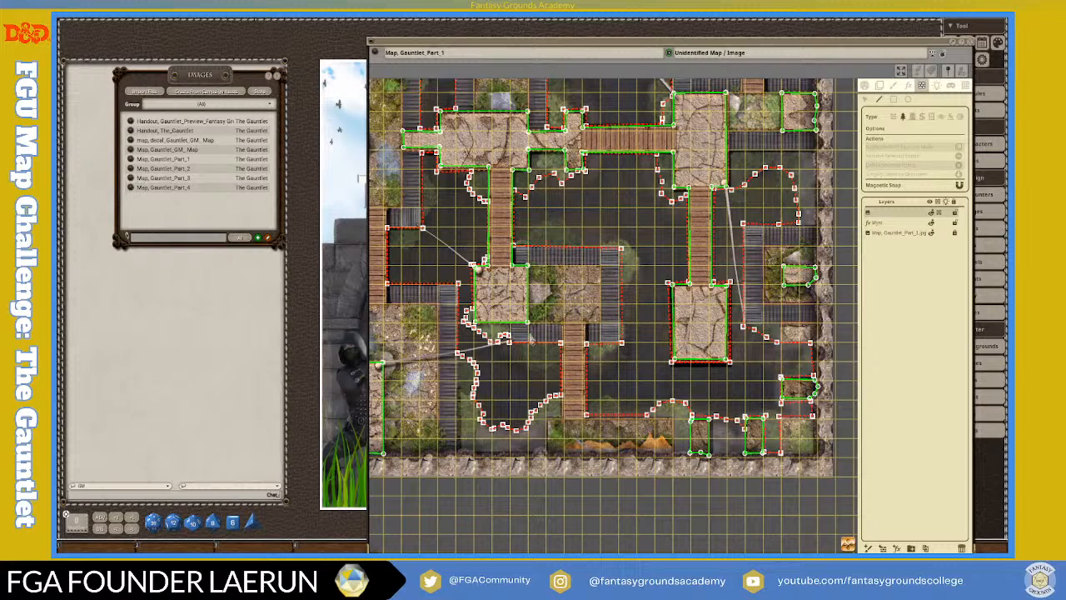
pyautogui.scroll(3, 496, 329)
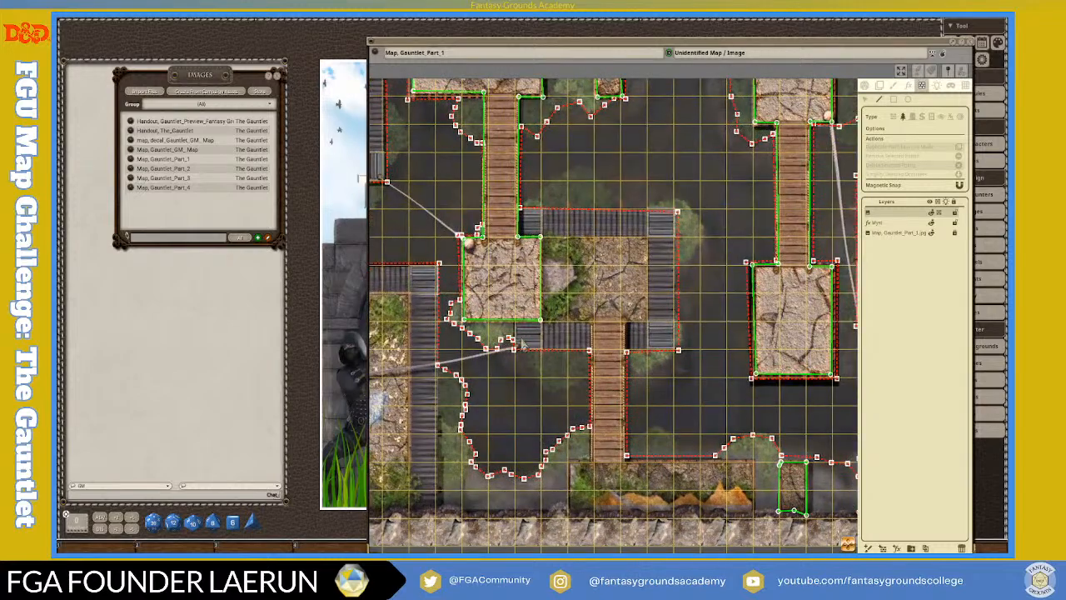
pyautogui.scroll(4, 528, 338)
pyautogui.scroll(-4, 512, 338)
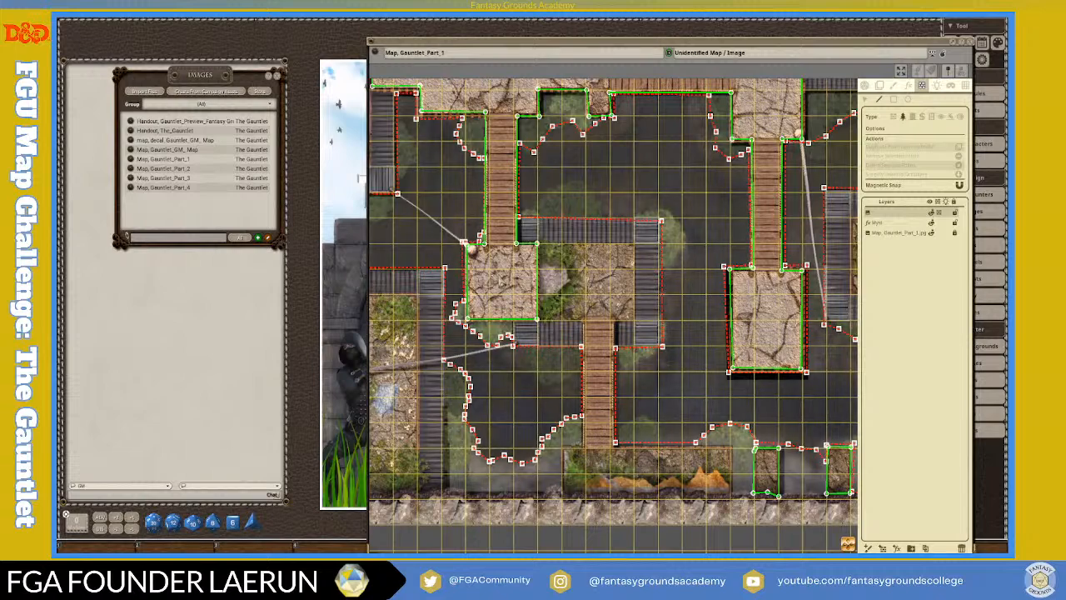
pyautogui.scroll(-3, 846, 123)
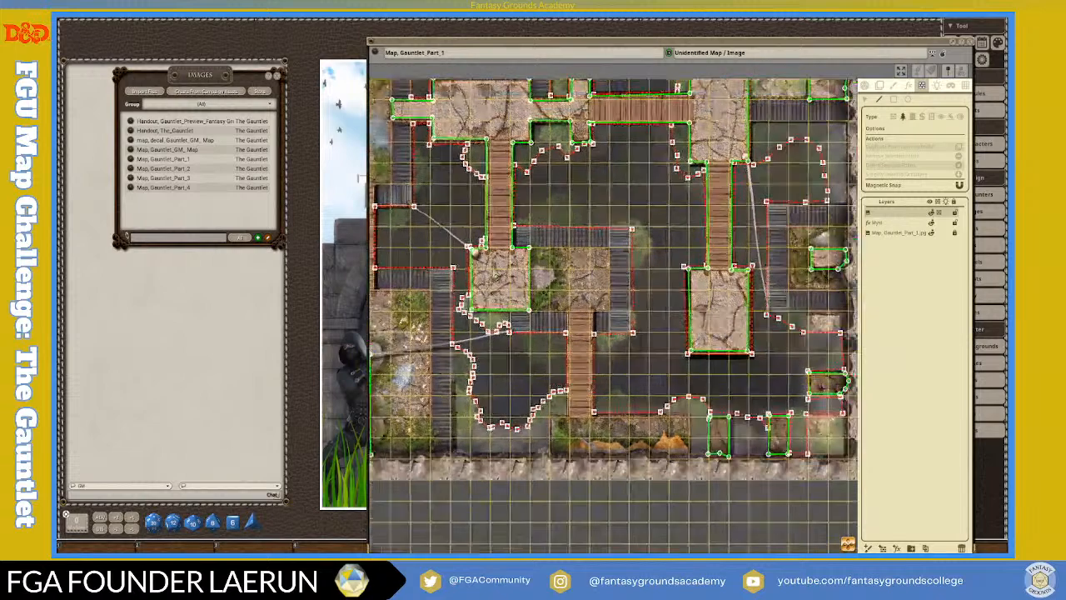
# Leave line-of-sight editing, lock the map, and inspect the chasm and platform shapes over the whole map.
pyautogui.click(865, 86)
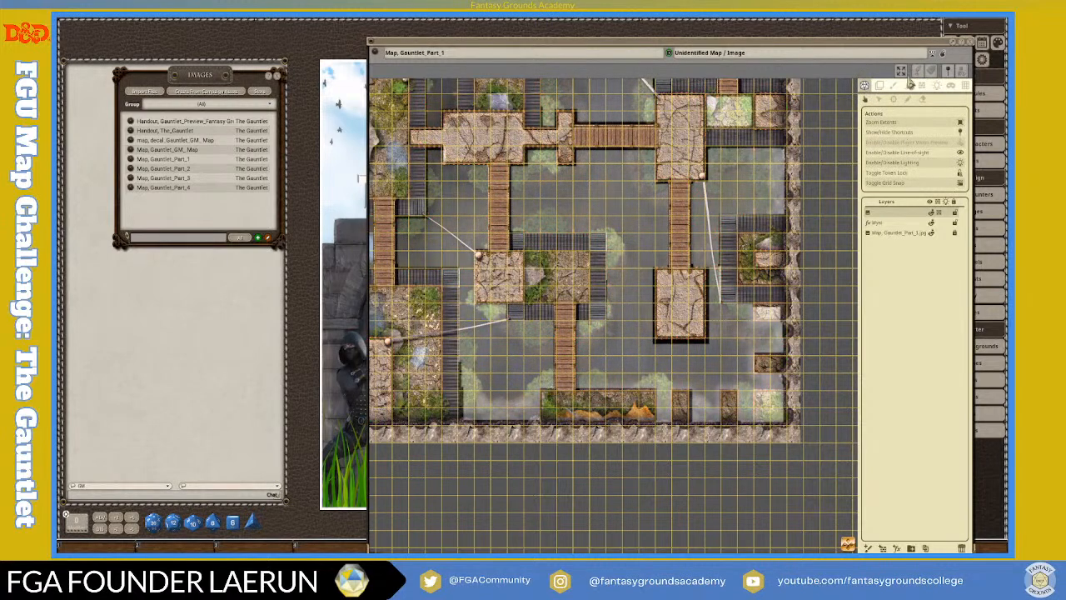
pyautogui.click(941, 53)
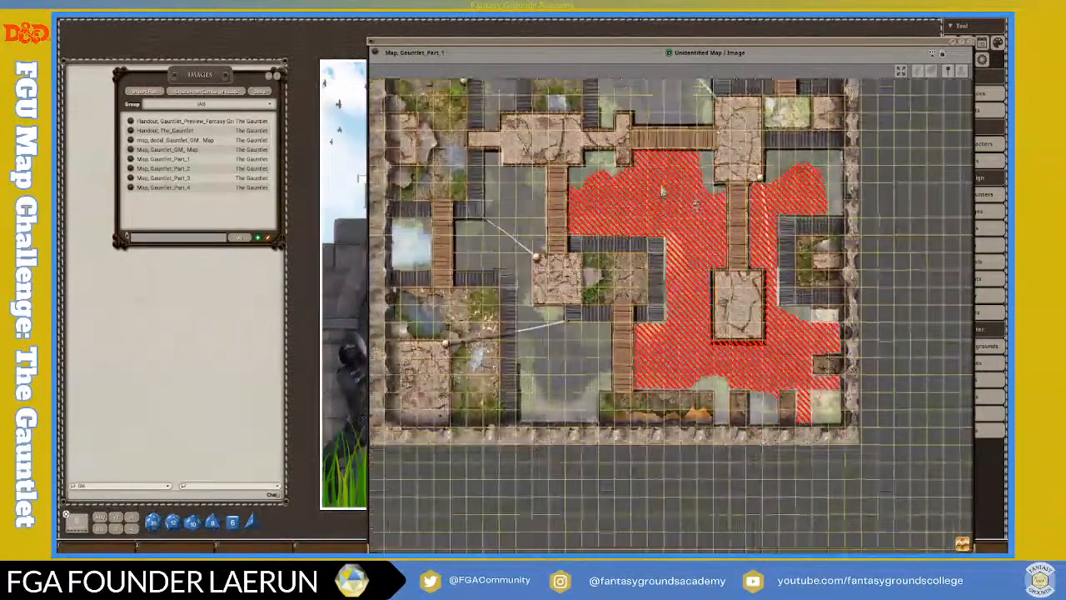
pyautogui.scroll(-2, 666, 252)
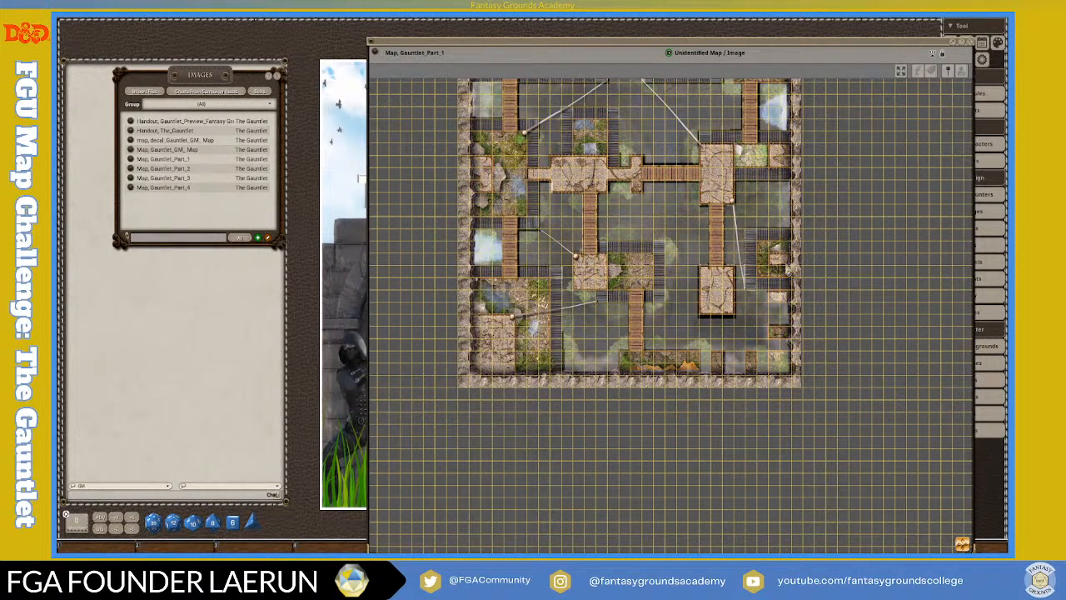
pyautogui.scroll(-2, 766, 109)
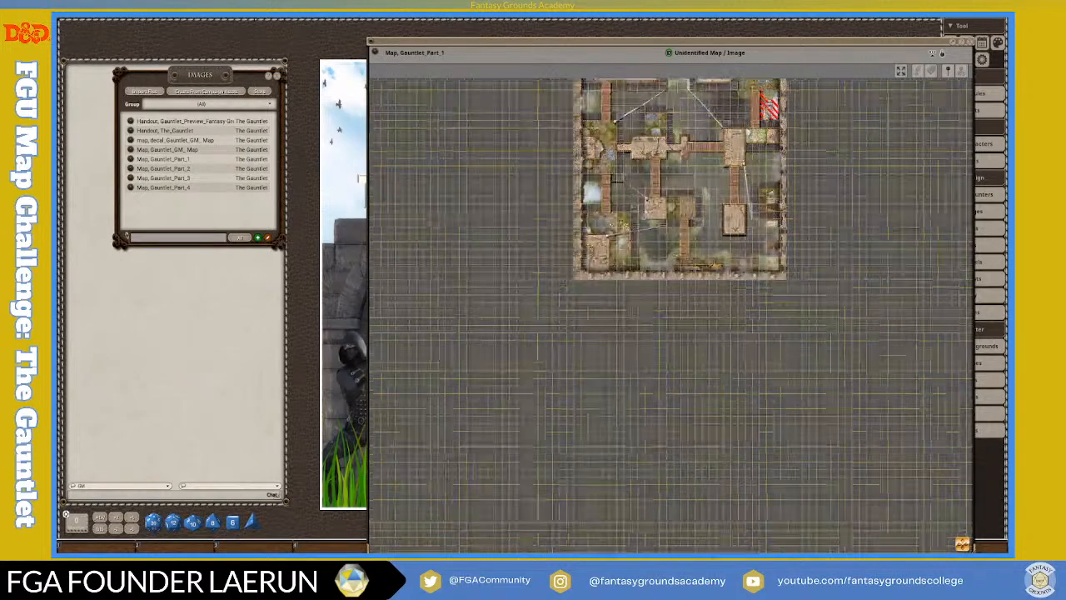
pyautogui.moveTo(723, 81); pyautogui.dragTo(751, 176)
pyautogui.scroll(3, 750, 176)
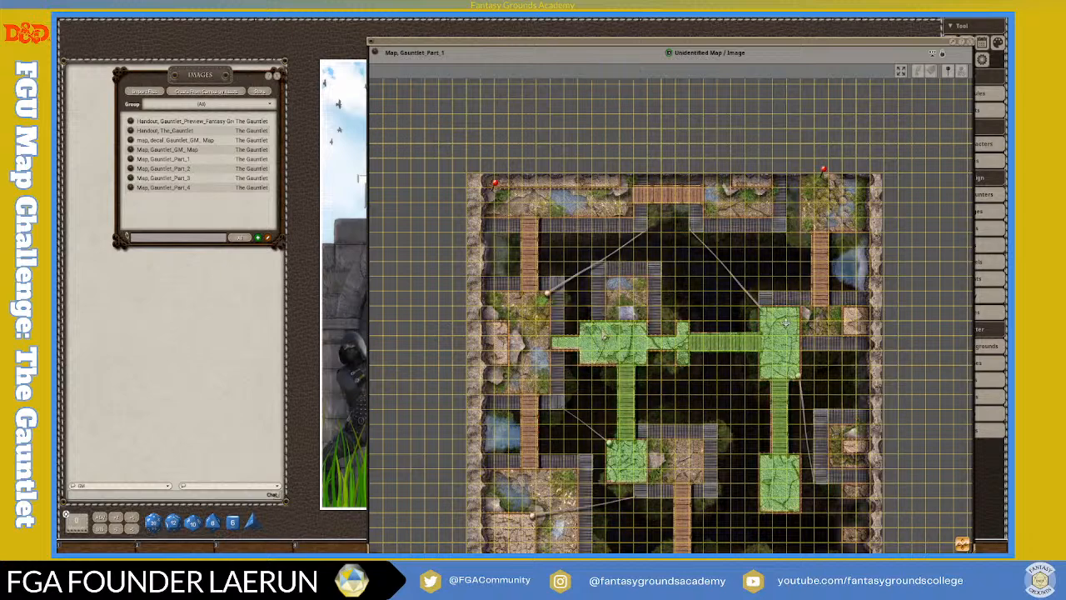
pyautogui.scroll(-2, 787, 322)
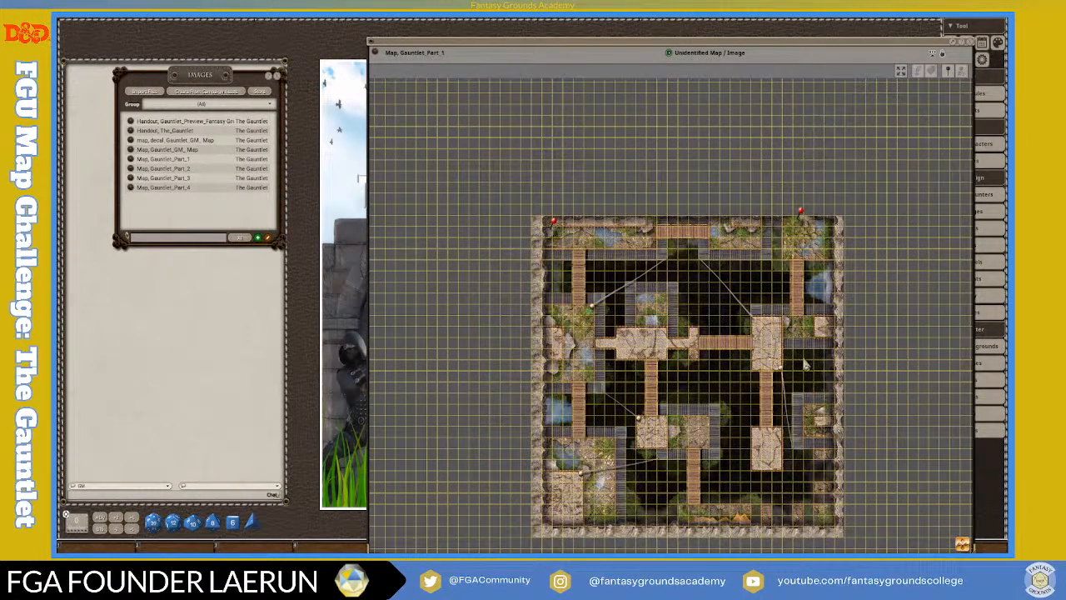
pyautogui.scroll(-1, 804, 359)
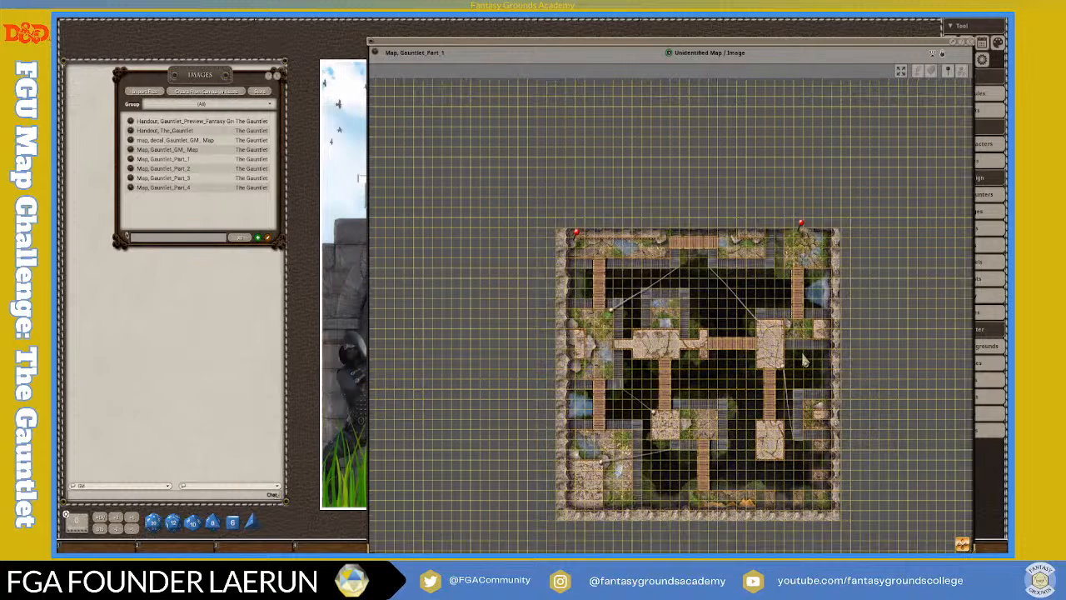
pyautogui.scroll(2, 701, 357)
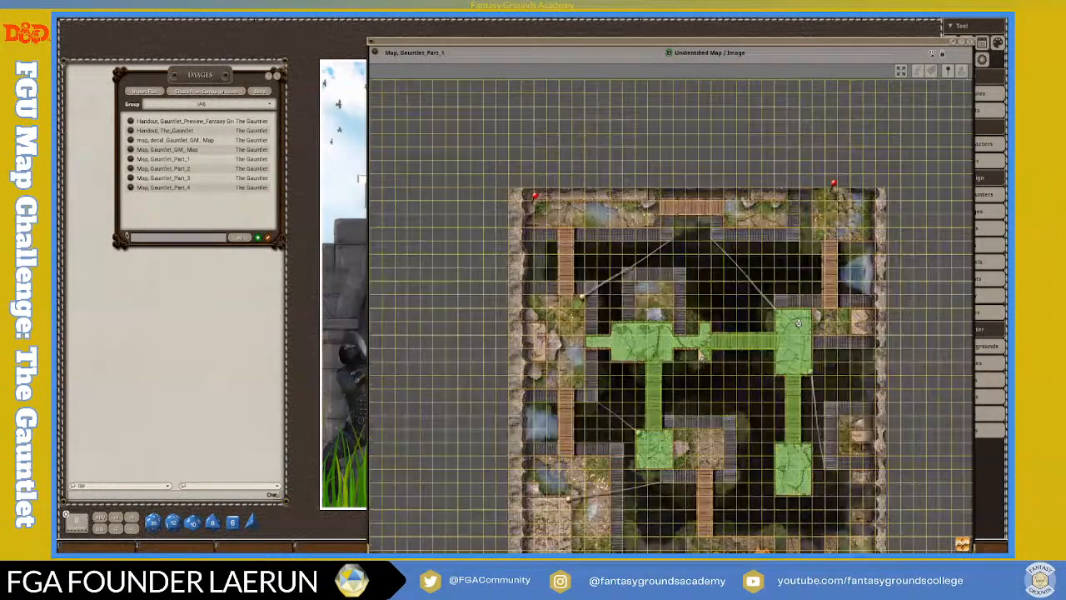
# Close the image list and move the map window clear of the sidebar.
pyautogui.click(279, 79)
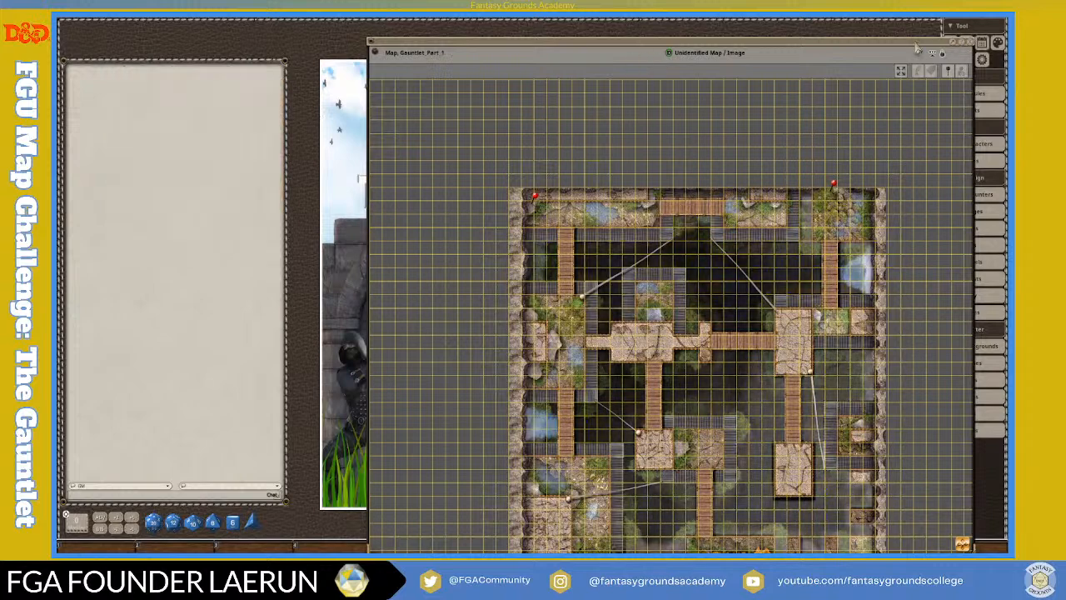
pyautogui.moveTo(965, 46); pyautogui.dragTo(954, 42)
pyautogui.moveTo(881, 37); pyautogui.dragTo(860, 29)
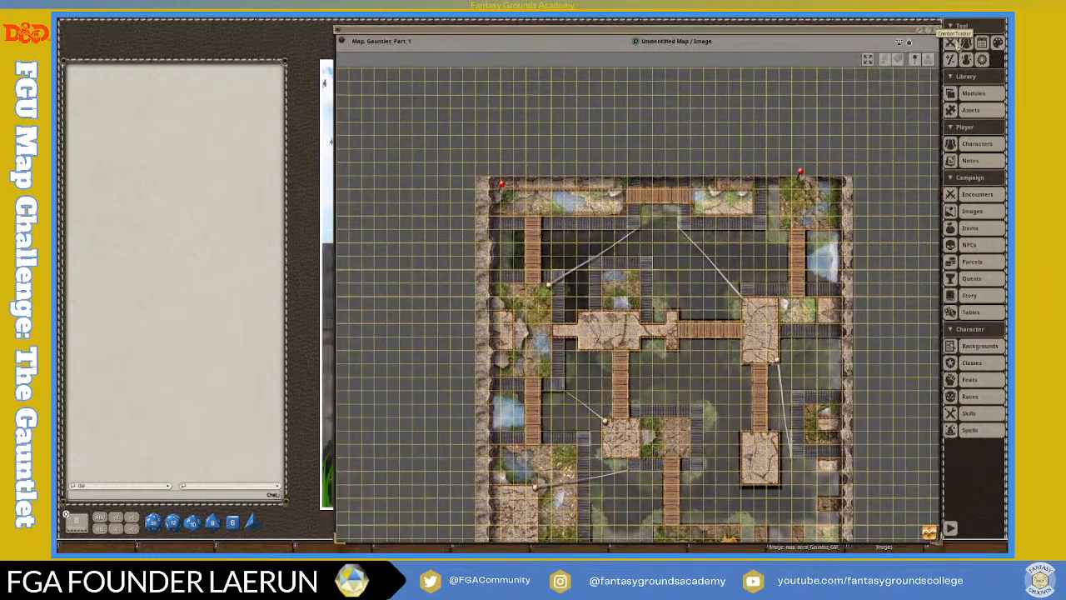
# Open the Combat Tracker and place it above the chat area, beside the map.
pyautogui.click(968, 46)
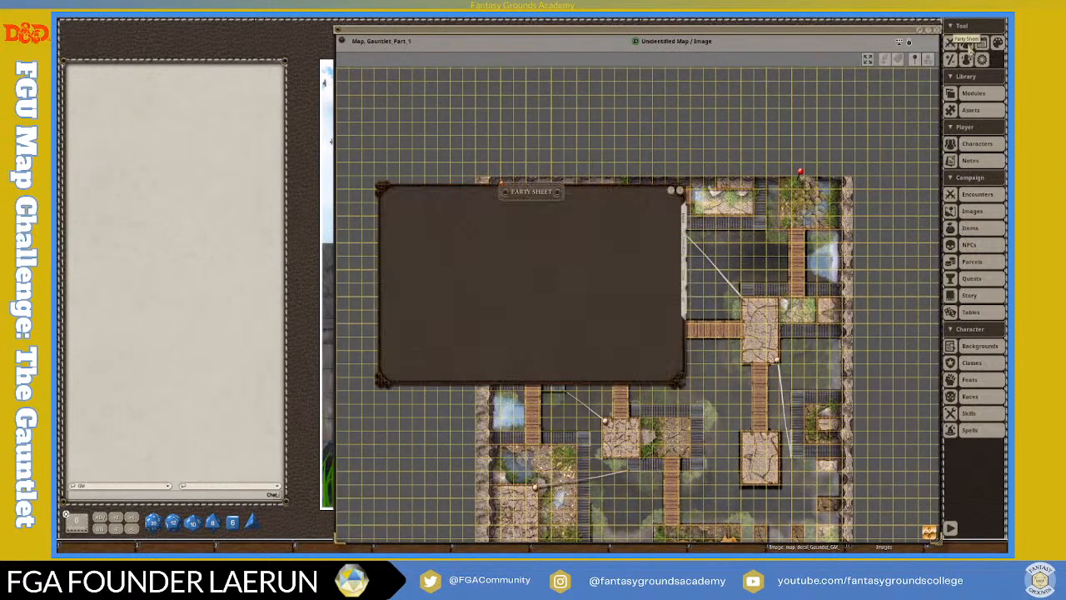
pyautogui.click(967, 47)
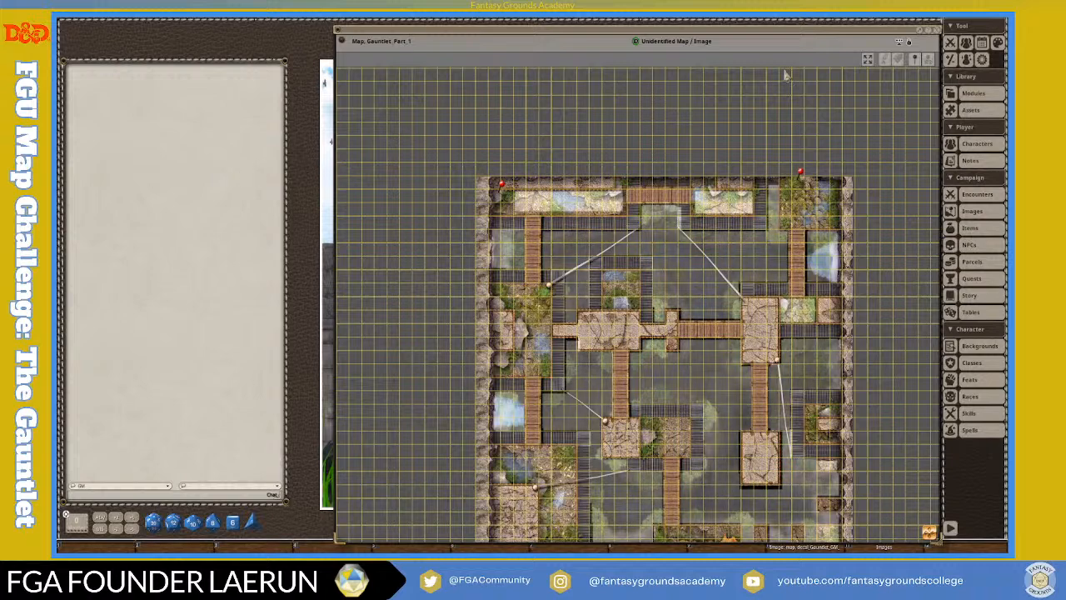
pyautogui.click(954, 46)
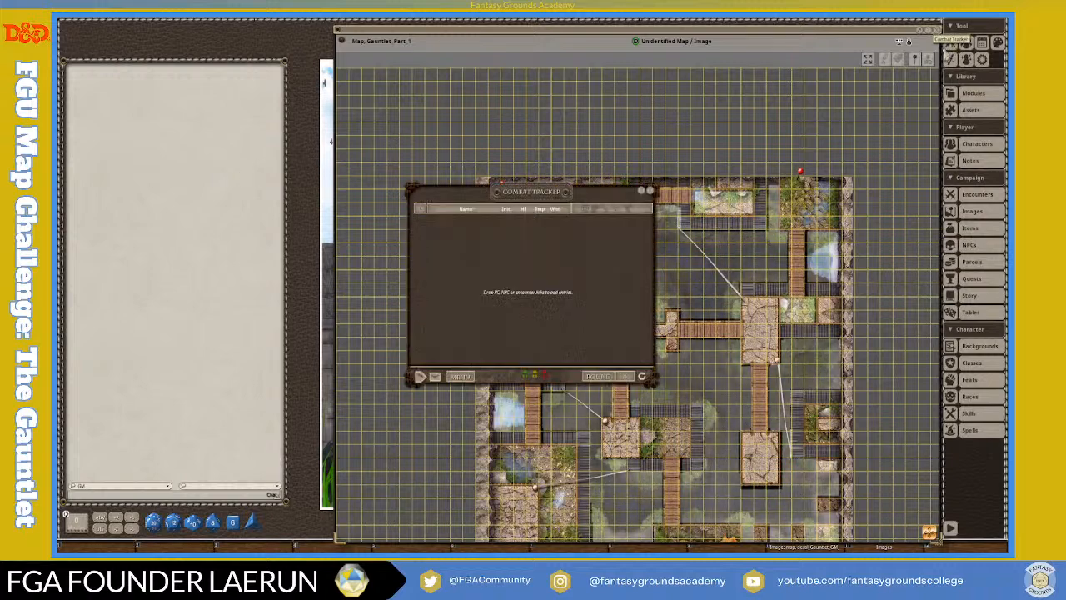
pyautogui.moveTo(545, 188); pyautogui.dragTo(200, 35)
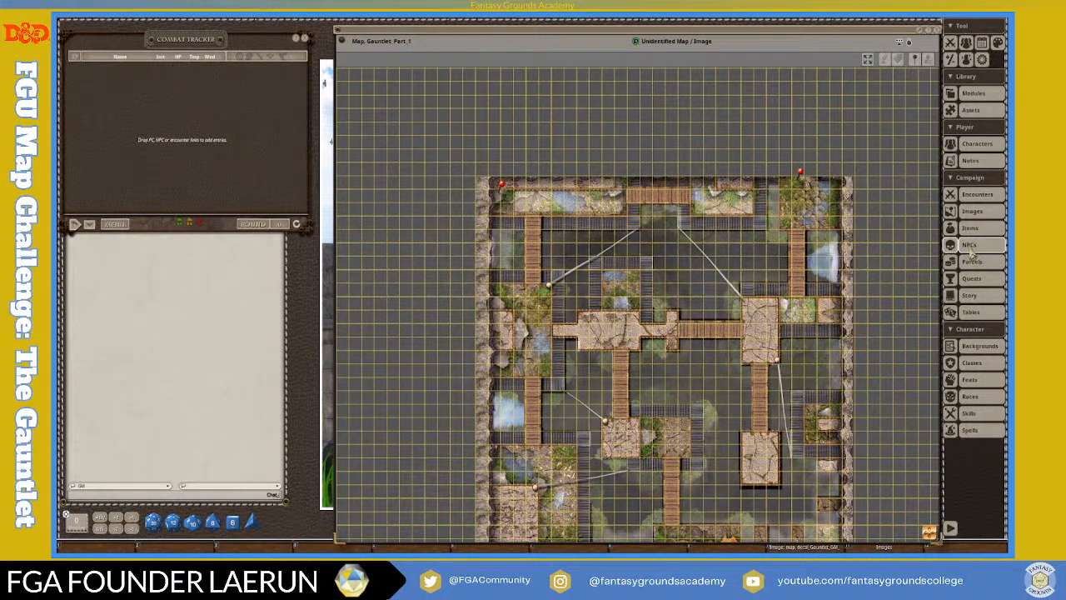
# Add the Assassin from the NPC list to the Combat Tracker and close the Assassin's record and the list.
pyautogui.click(969, 247)
pyautogui.moveTo(526, 208); pyautogui.dragTo(424, 71)
pyautogui.scroll(-5, 442, 172)
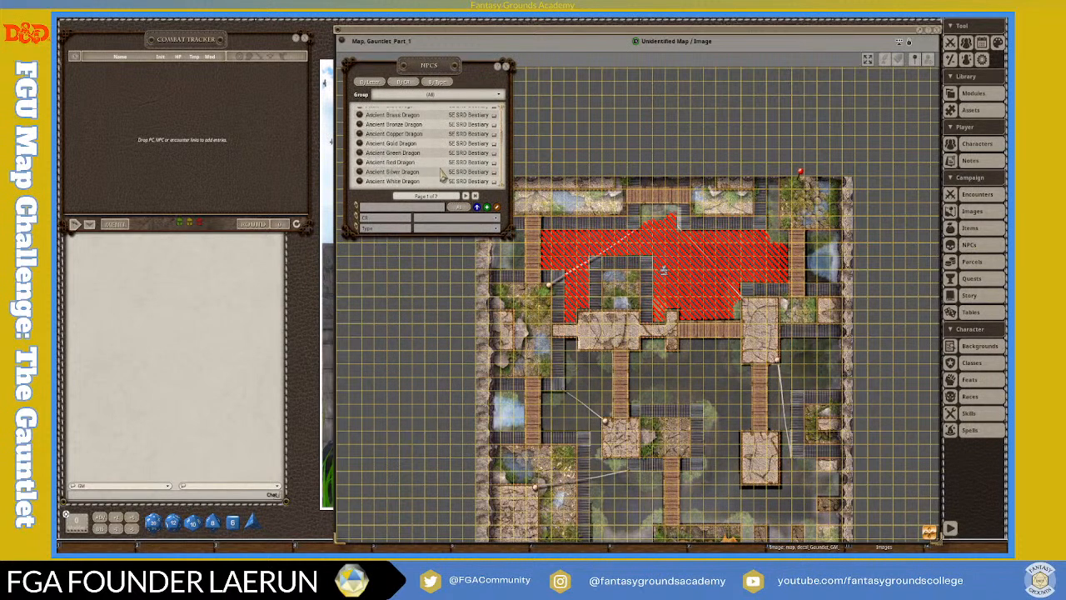
pyautogui.scroll(-3, 442, 172)
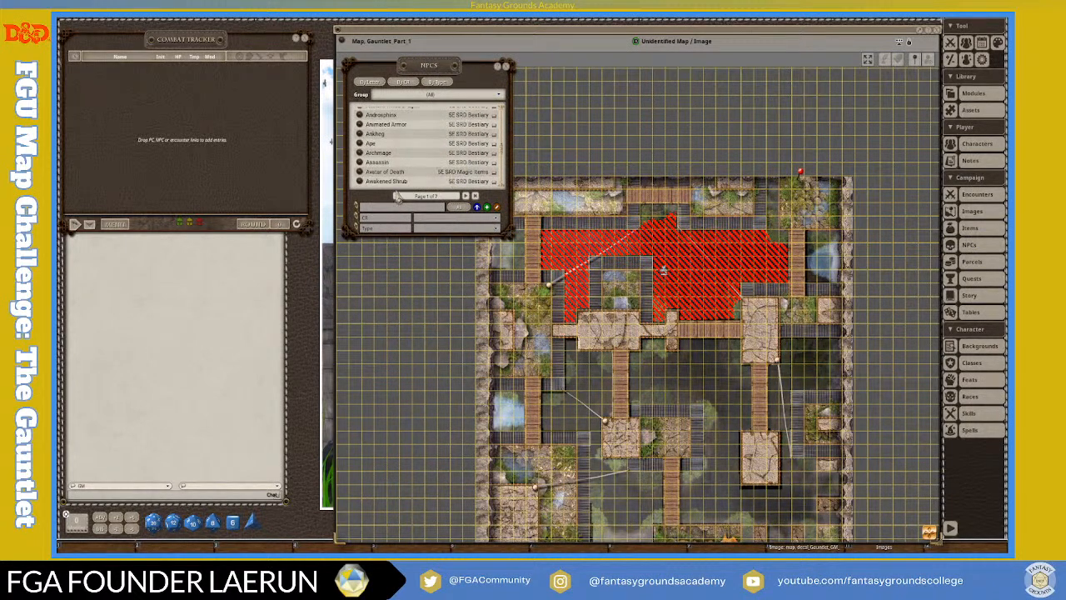
pyautogui.scroll(-2, 398, 178)
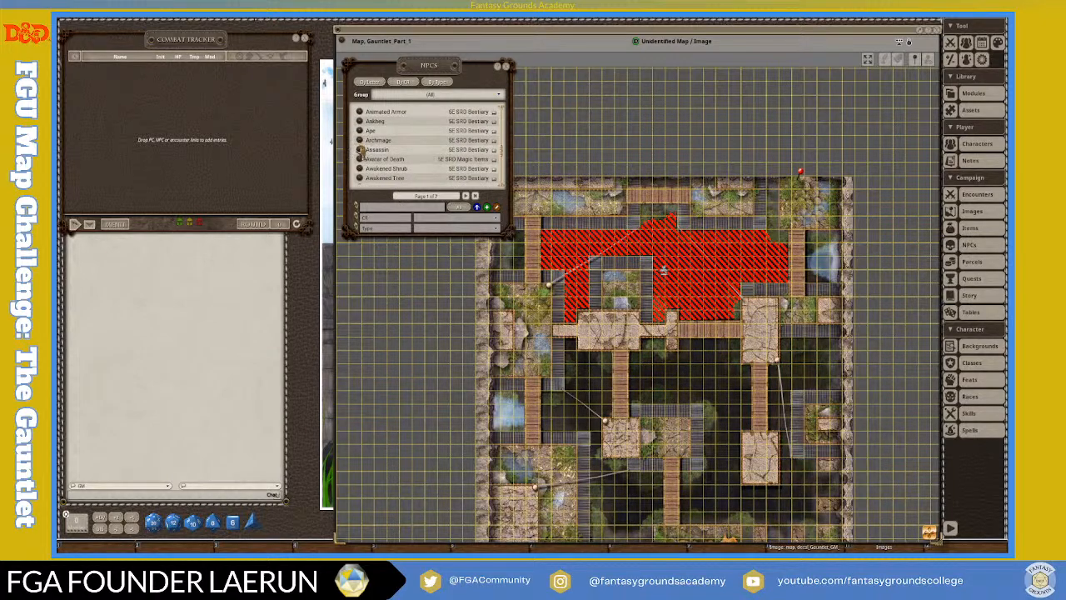
pyautogui.click(360, 149)
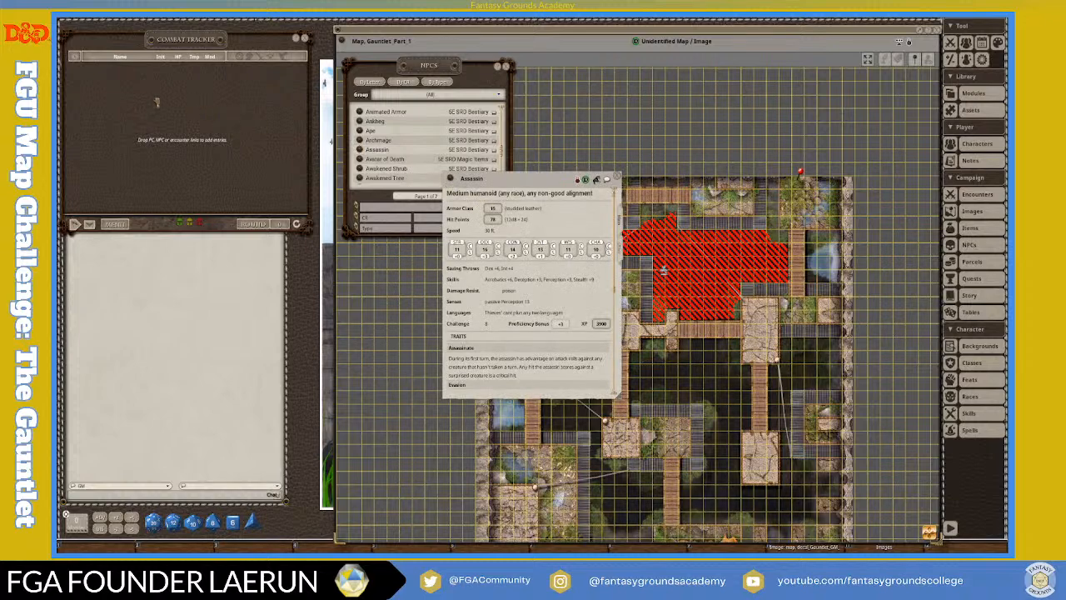
pyautogui.moveTo(156, 102); pyautogui.dragTo(159, 104)
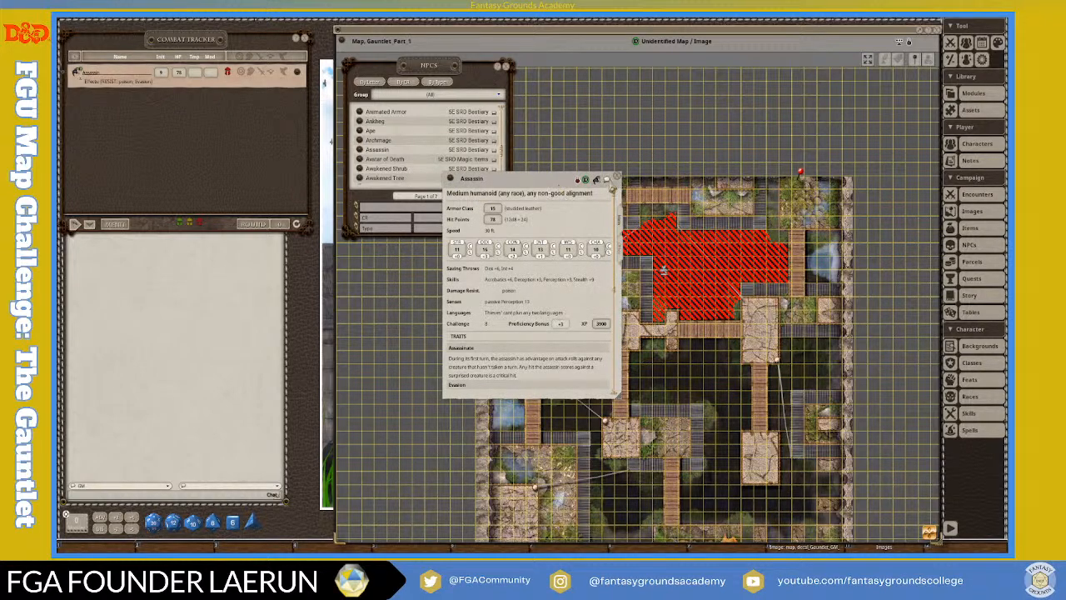
pyautogui.click(617, 176)
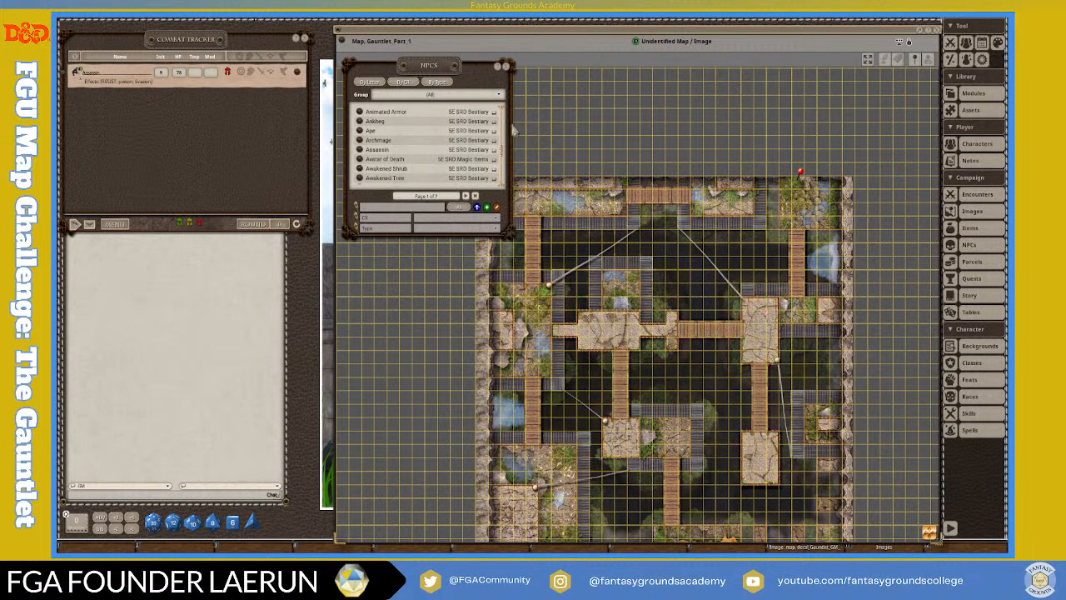
pyautogui.click(505, 66)
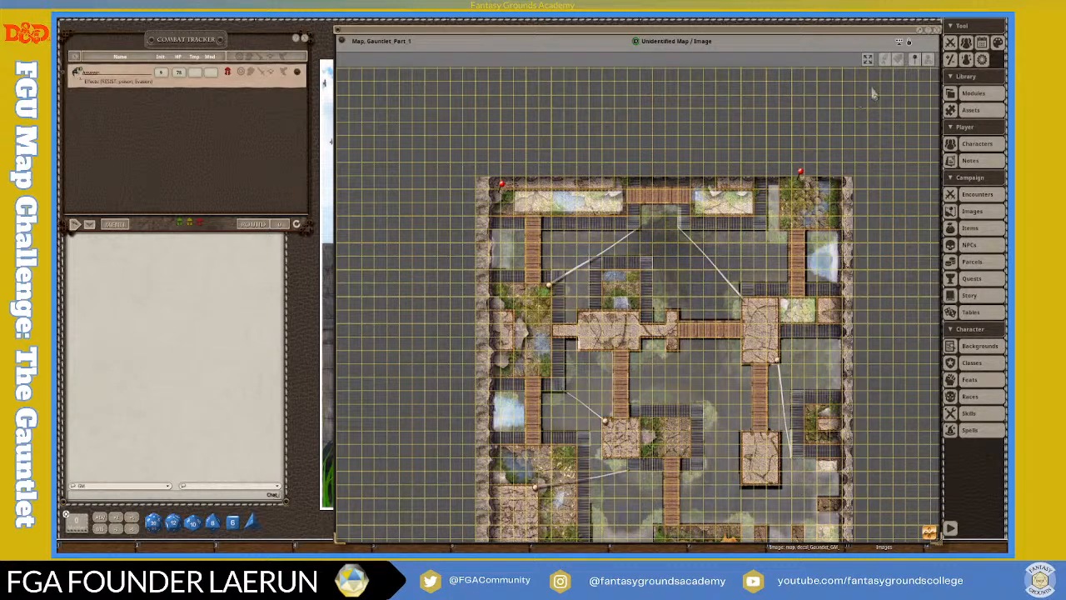
# Unlock the map for editing and open its ambient lighting settings with the Dusk preset.
pyautogui.click(899, 42)
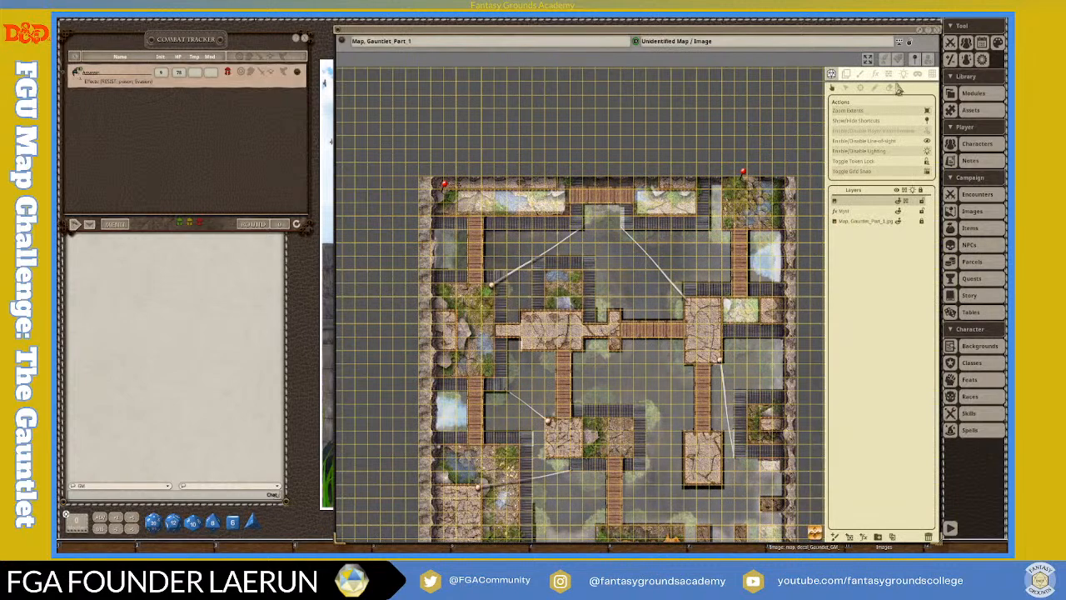
pyautogui.click(904, 75)
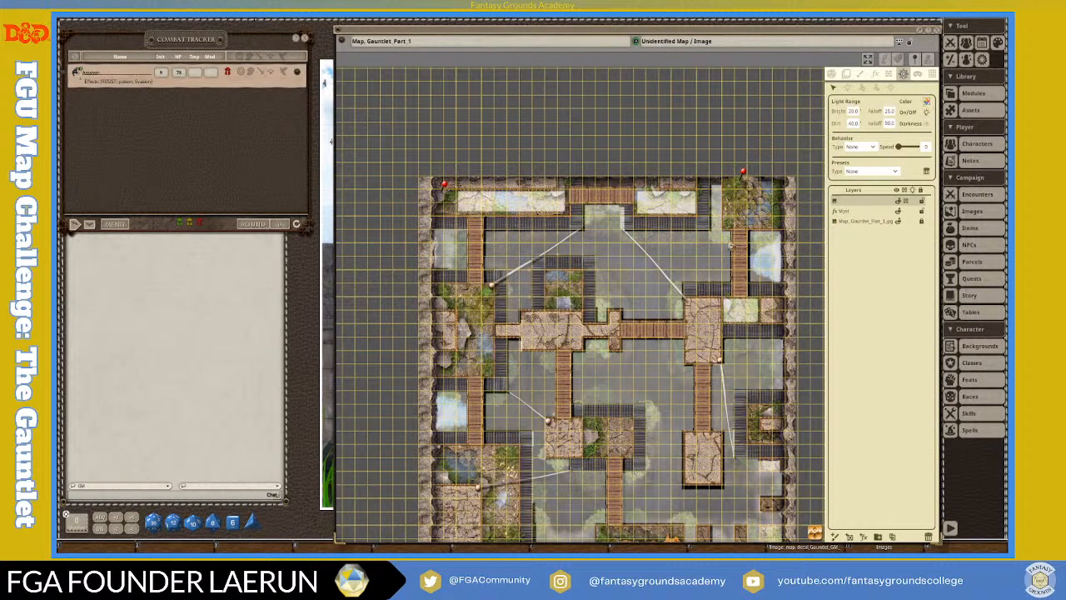
pyautogui.scroll(-1, 654, 360)
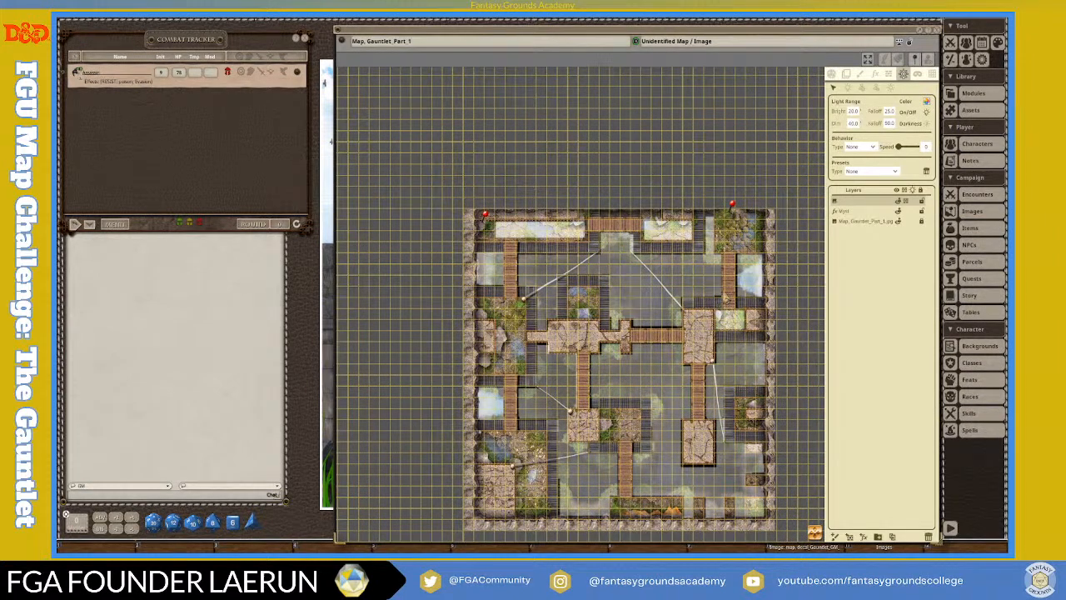
pyautogui.scroll(-1, 651, 398)
pyautogui.scroll(1, 658, 325)
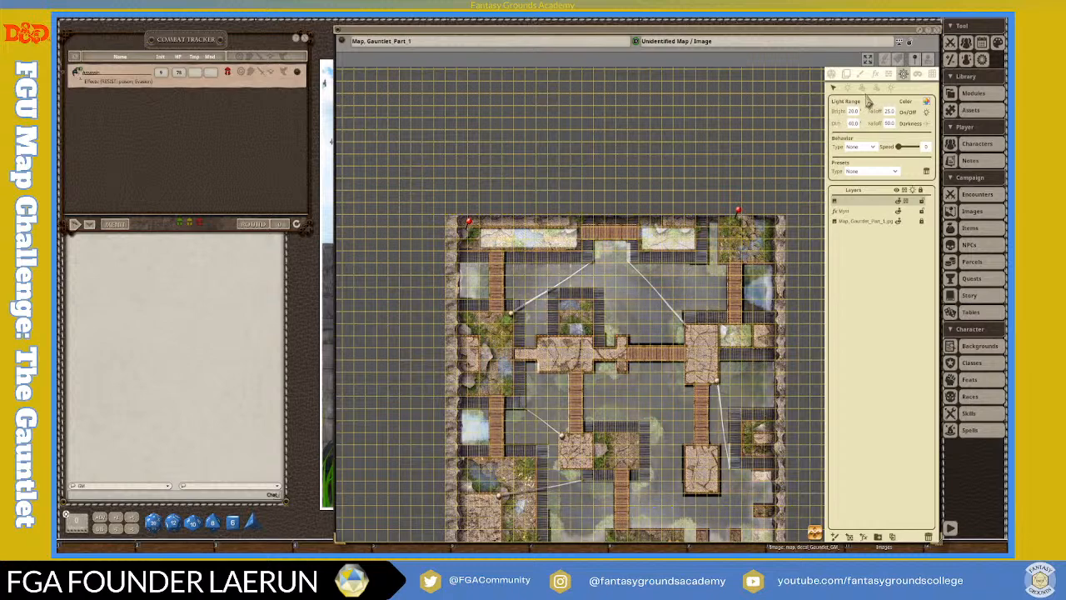
pyautogui.click(895, 88)
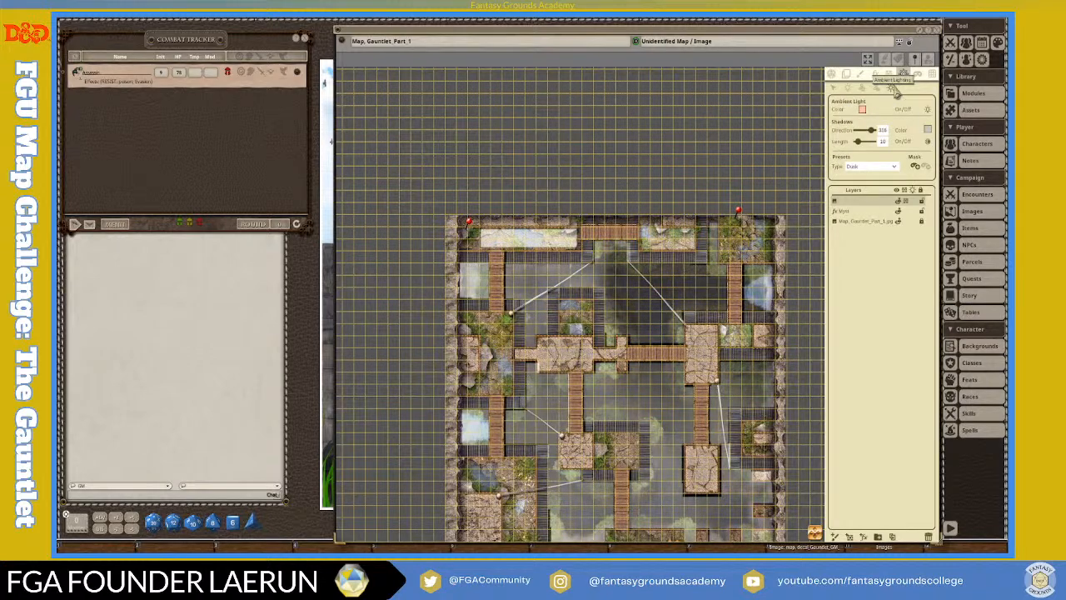
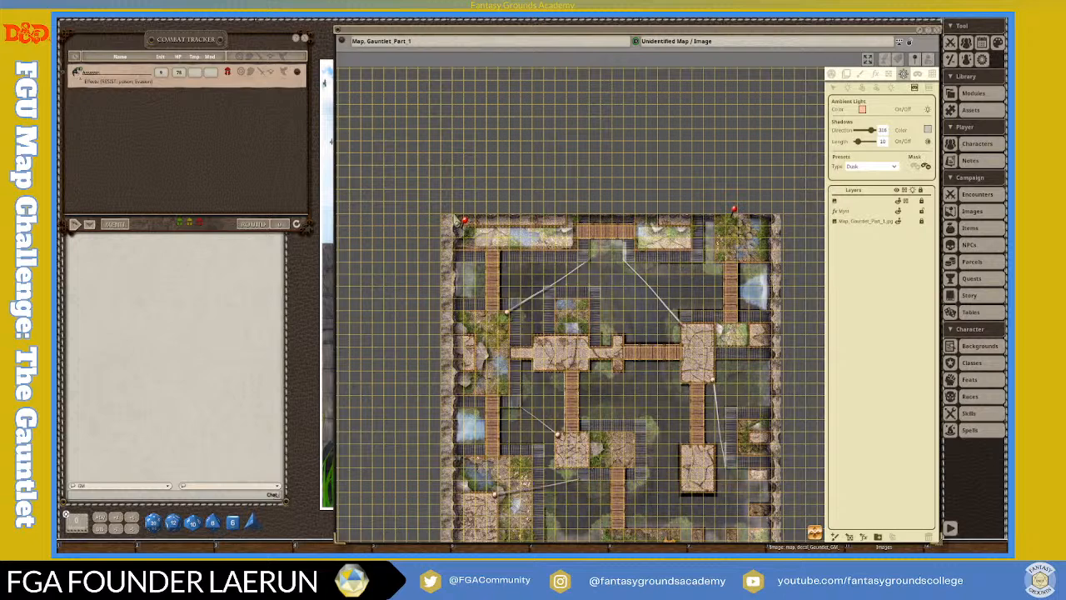
# Mask the area inside the rock walls with the Dusk ambient light and lock the Ambient Light Mask layer.
pyautogui.moveTo(683, 399); pyautogui.dragTo(776, 541)
pyautogui.scroll(-3, 776, 540)
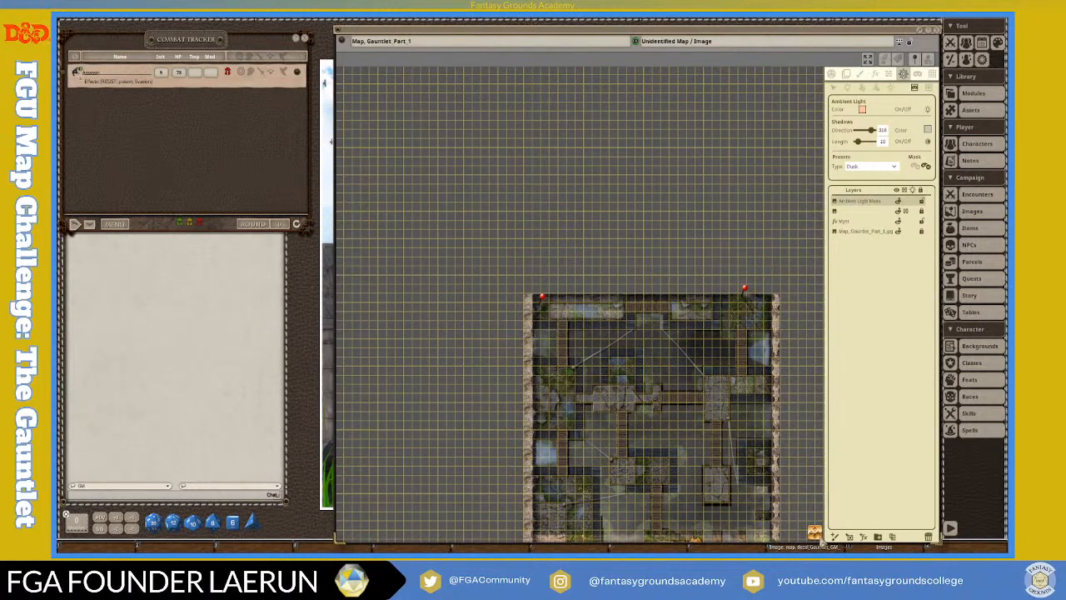
pyautogui.scroll(5, 494, 420)
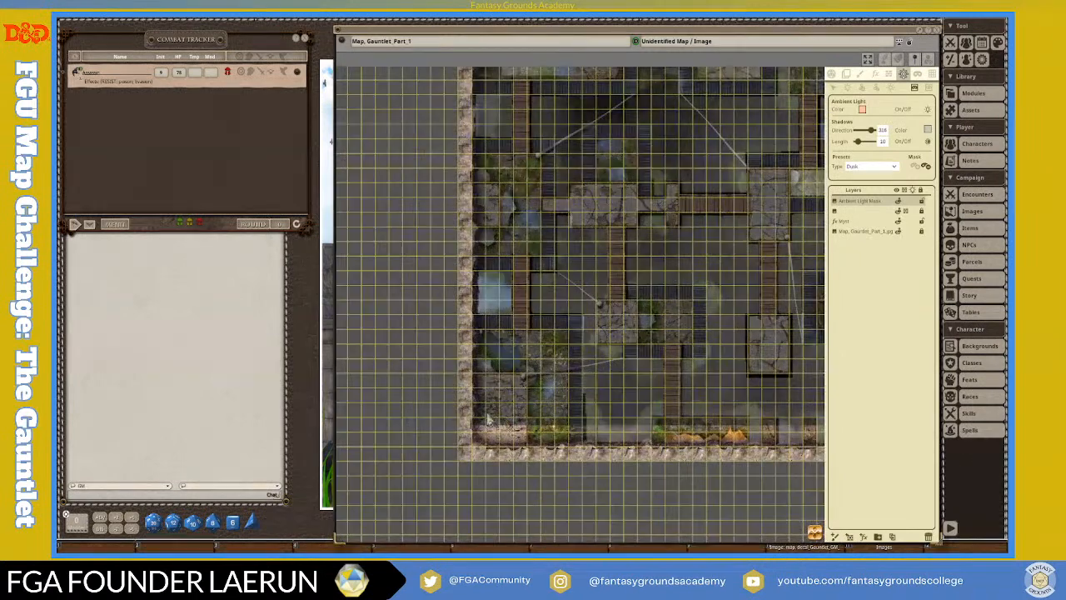
pyautogui.scroll(-3, 496, 420)
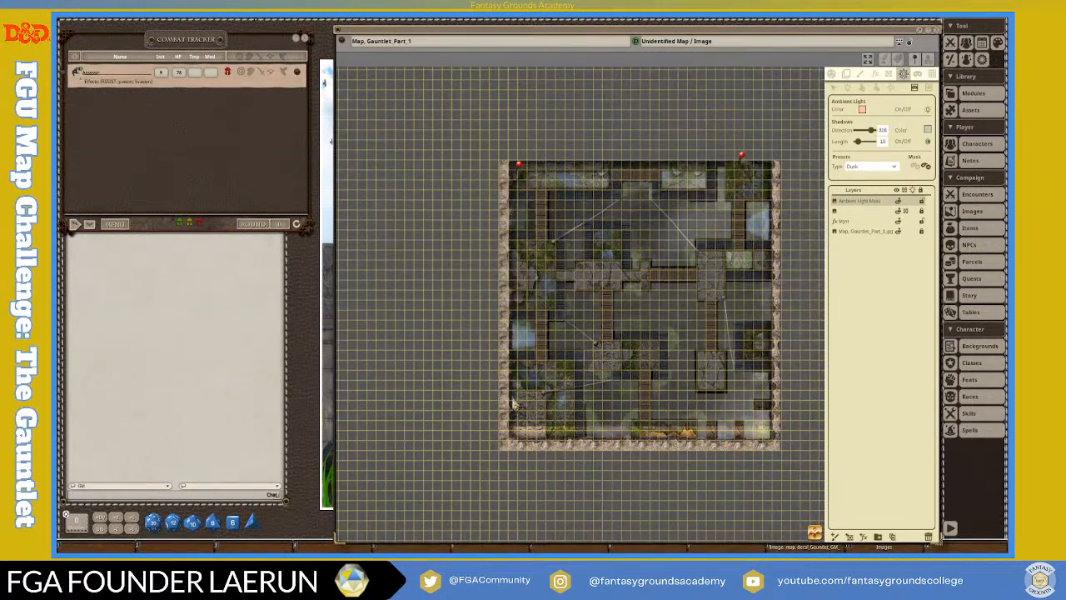
pyautogui.moveTo(510, 393); pyautogui.dragTo(777, 448)
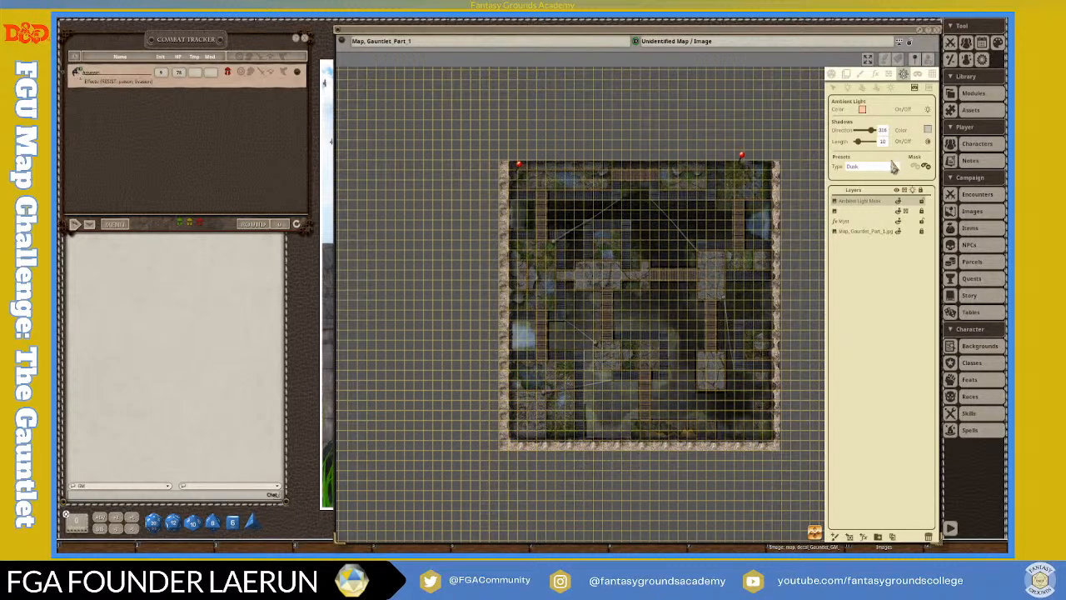
pyautogui.scroll(1, 658, 250)
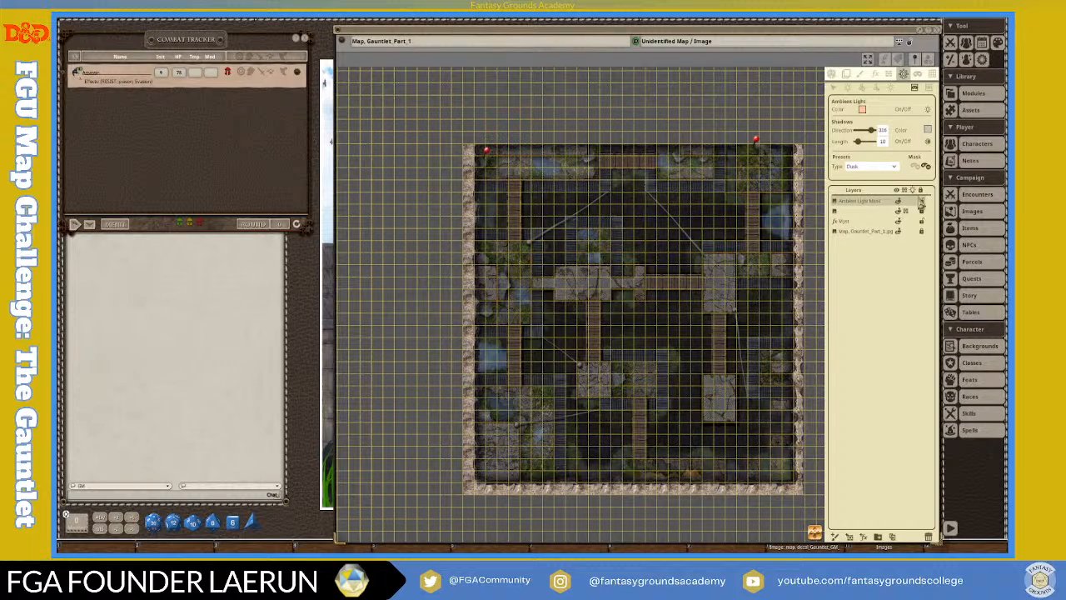
pyautogui.scroll(1, 580, 271)
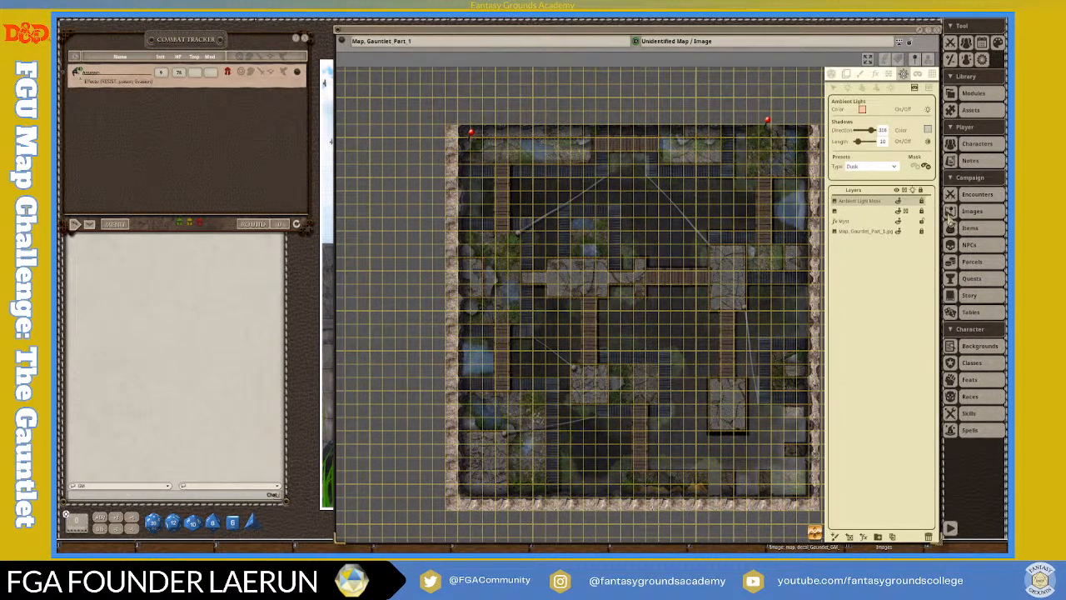
# Hide the Ambient Light Mask layer and return to the general map actions.
pyautogui.click(902, 203)
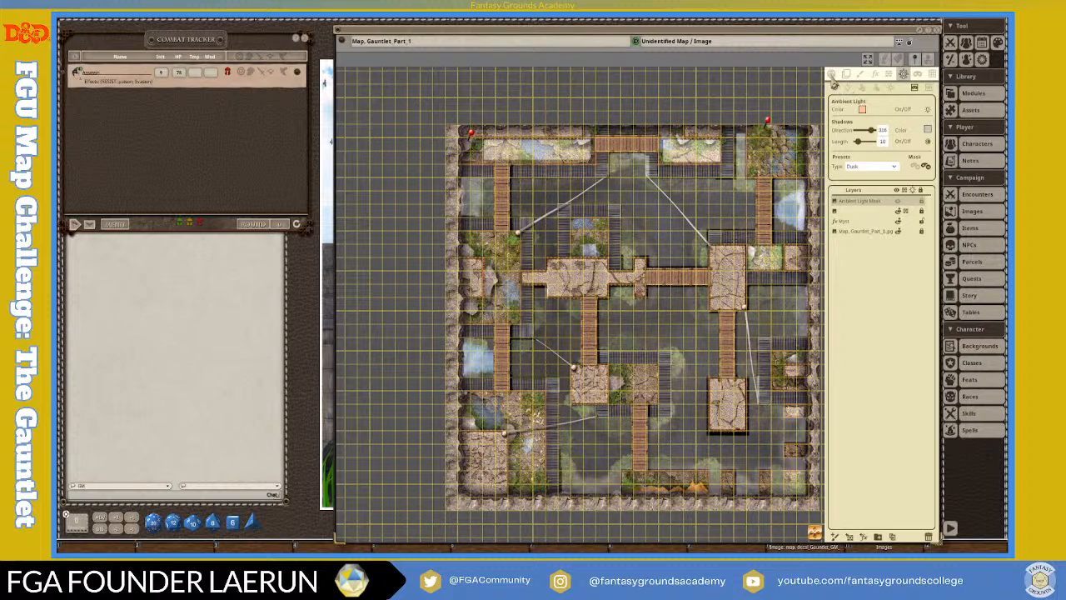
pyautogui.click(832, 74)
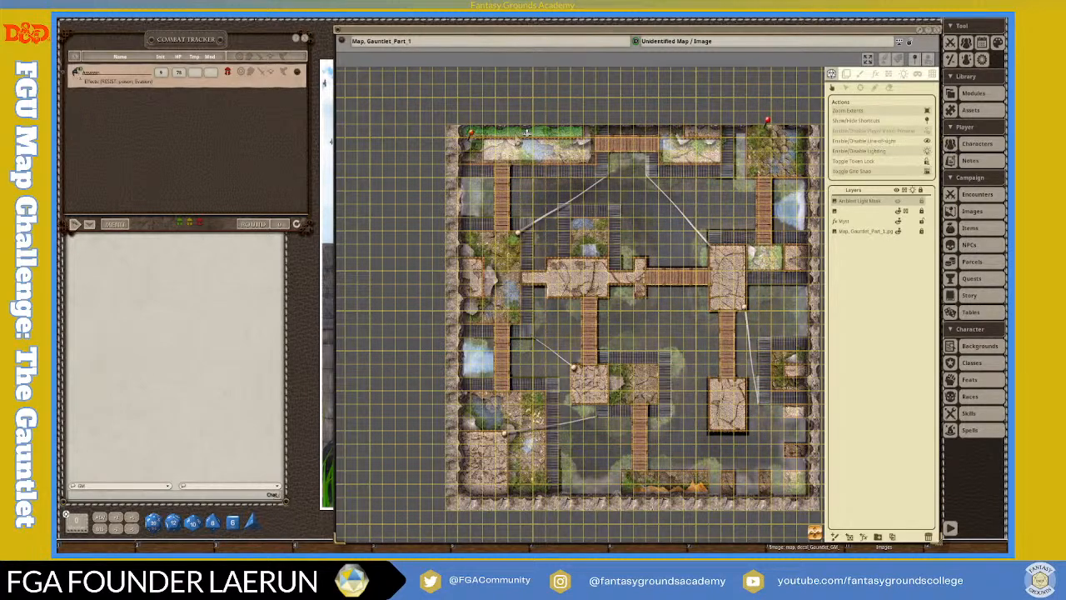
pyautogui.scroll(2, 522, 235)
pyautogui.scroll(-2, 522, 235)
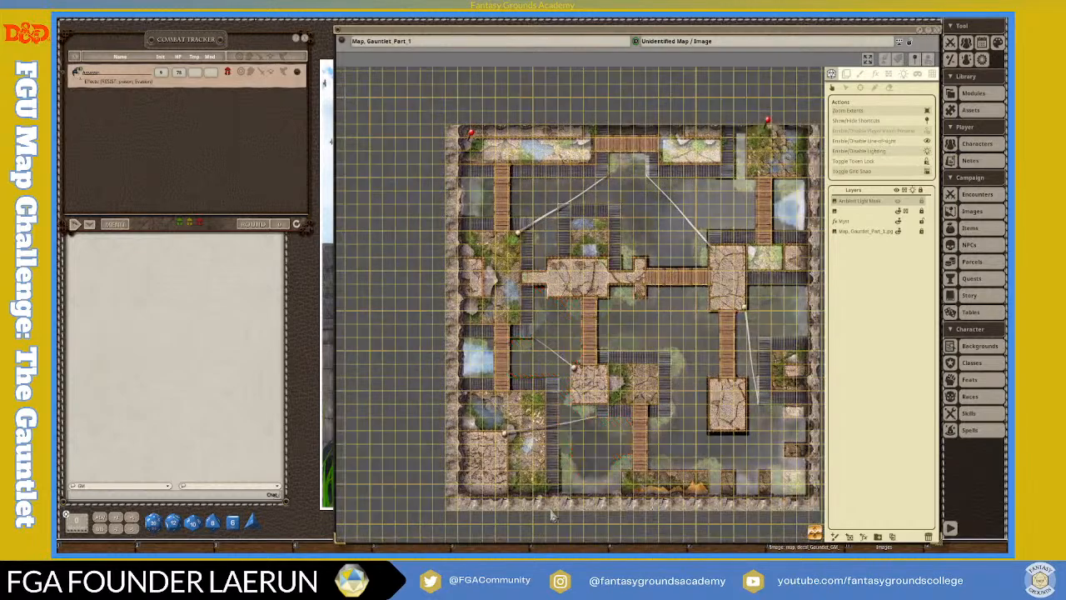
# Examine the terrain shapes on the southwest stone platform and along the northern edge of the map.
pyautogui.scroll(3, 460, 469)
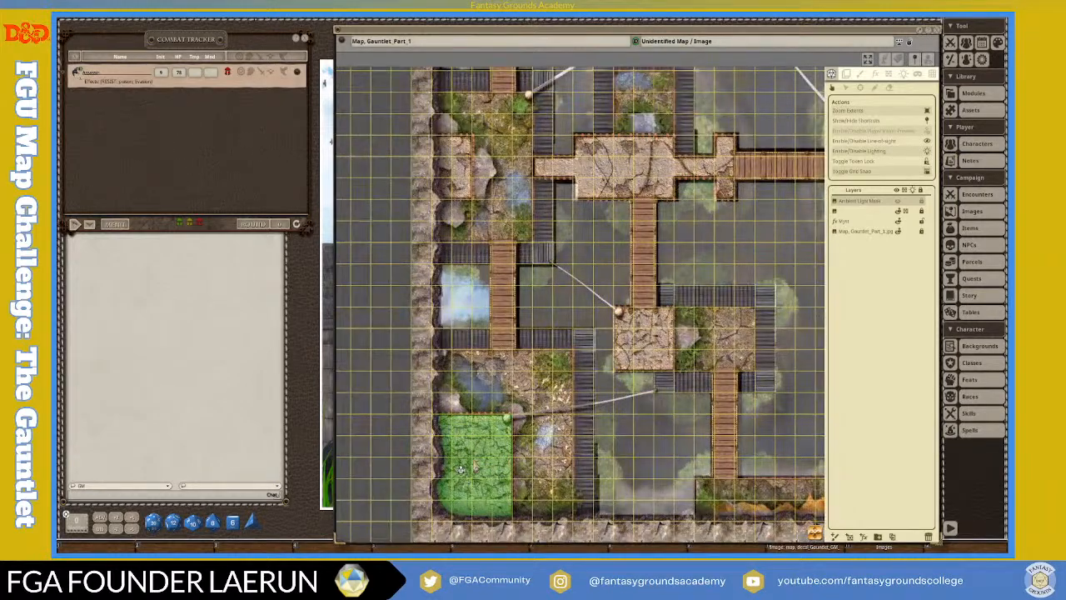
pyautogui.scroll(1, 460, 471)
pyautogui.scroll(1, 461, 471)
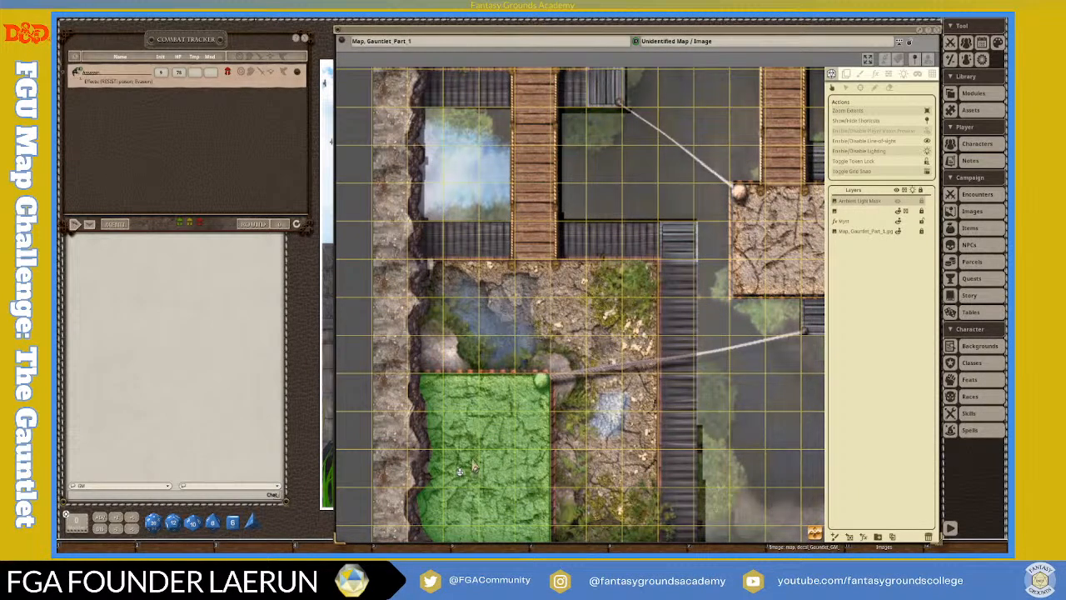
pyautogui.scroll(-2, 463, 467)
pyautogui.scroll(-1, 518, 427)
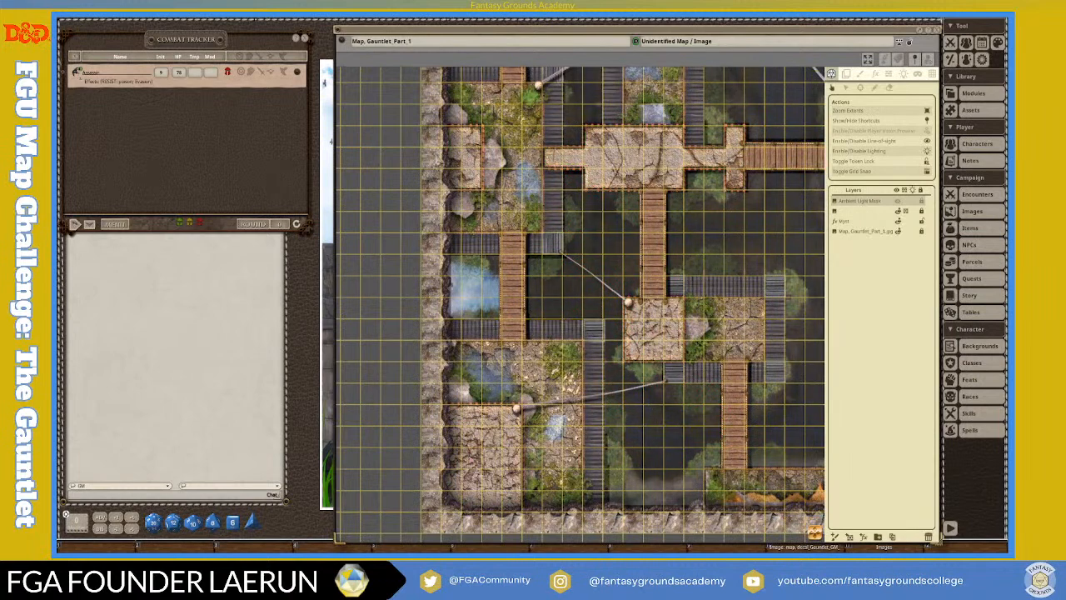
pyautogui.scroll(-2, 741, 454)
pyautogui.scroll(-1, 746, 448)
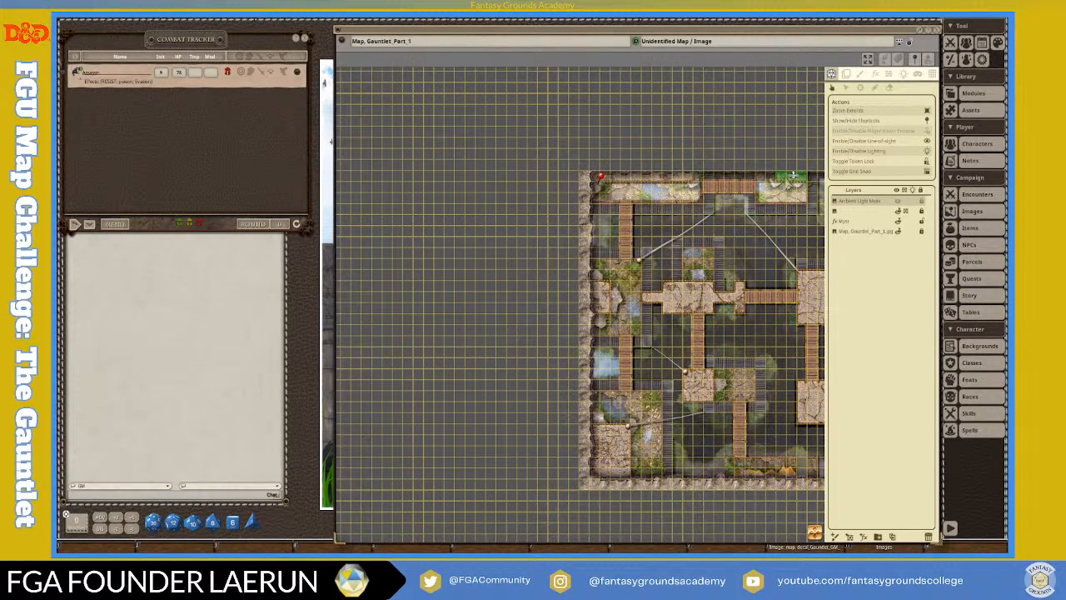
# Place the Assassin's token from the Combat Tracker on the stone platform in the map's southwest corner.
pyautogui.moveTo(897, 383); pyautogui.dragTo(783, 440)
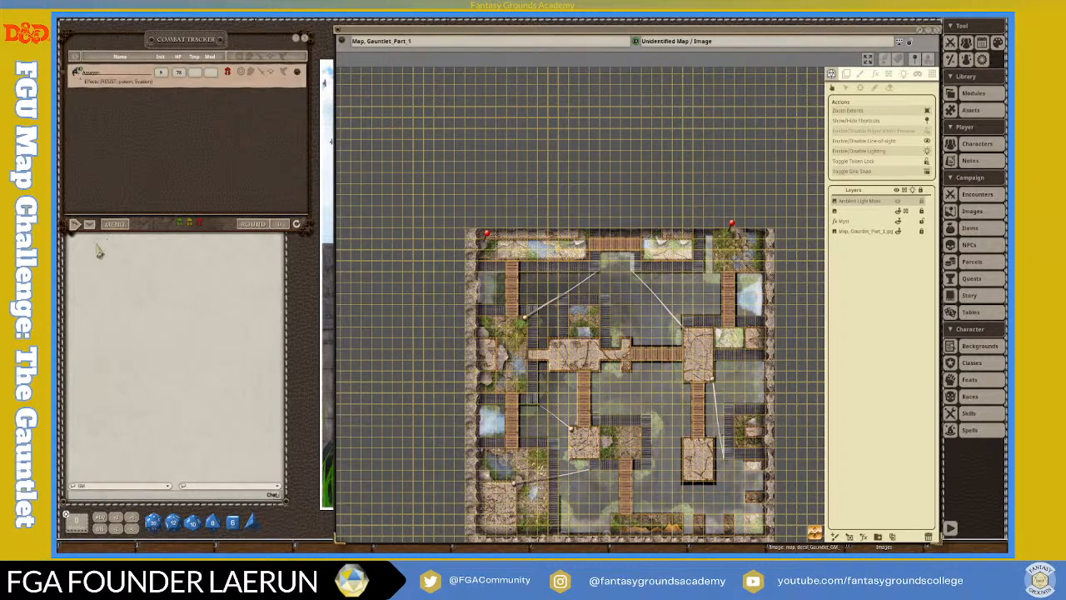
pyautogui.scroll(3, 512, 439)
pyautogui.moveTo(724, 378); pyautogui.dragTo(690, 283)
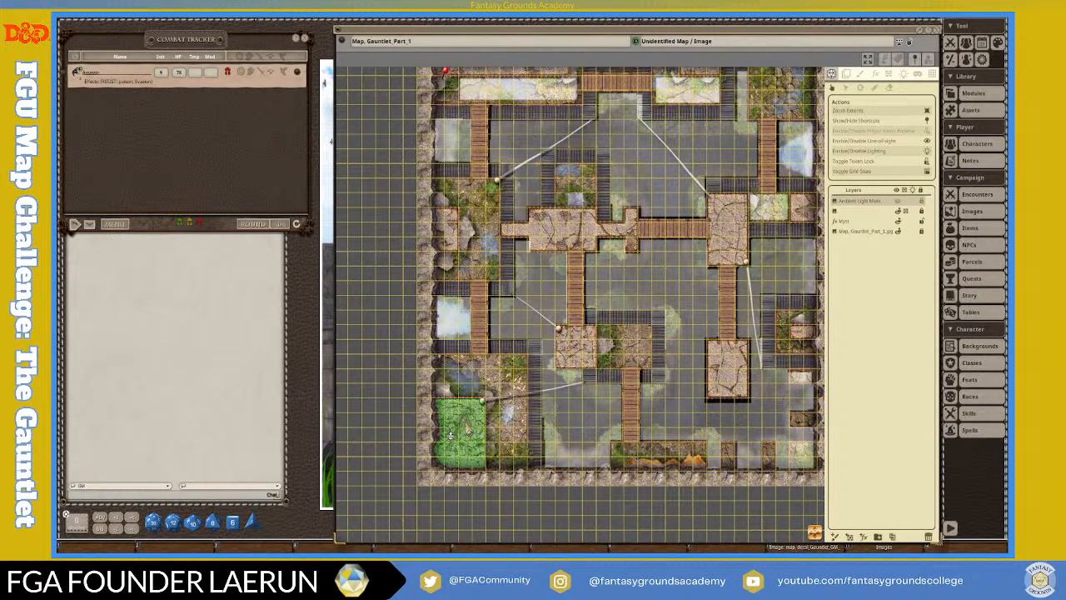
pyautogui.scroll(5, 450, 435)
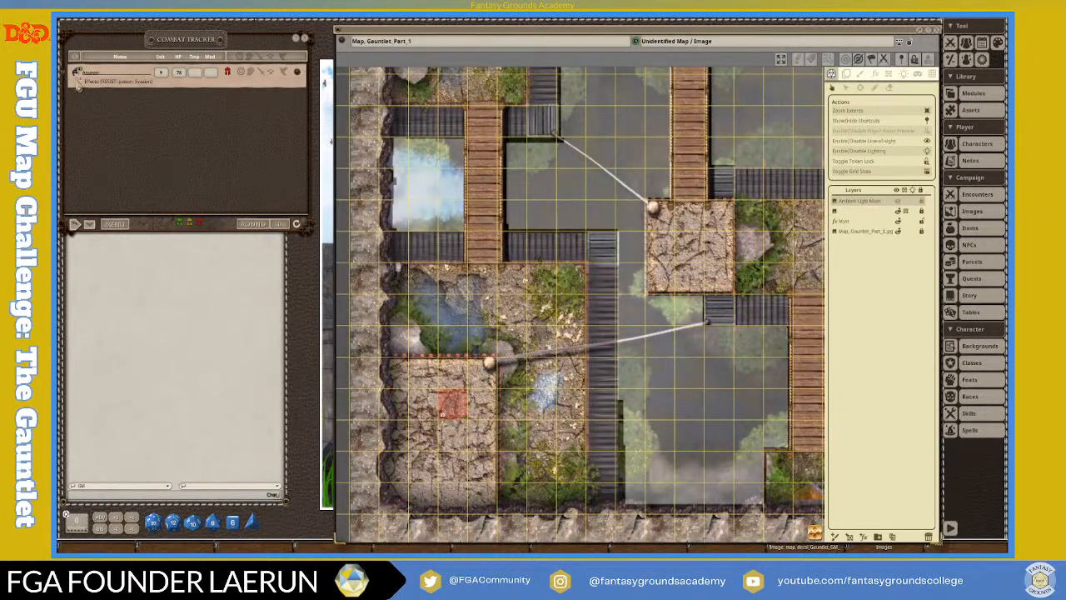
pyautogui.click(81, 83)
pyautogui.scroll(3, 397, 451)
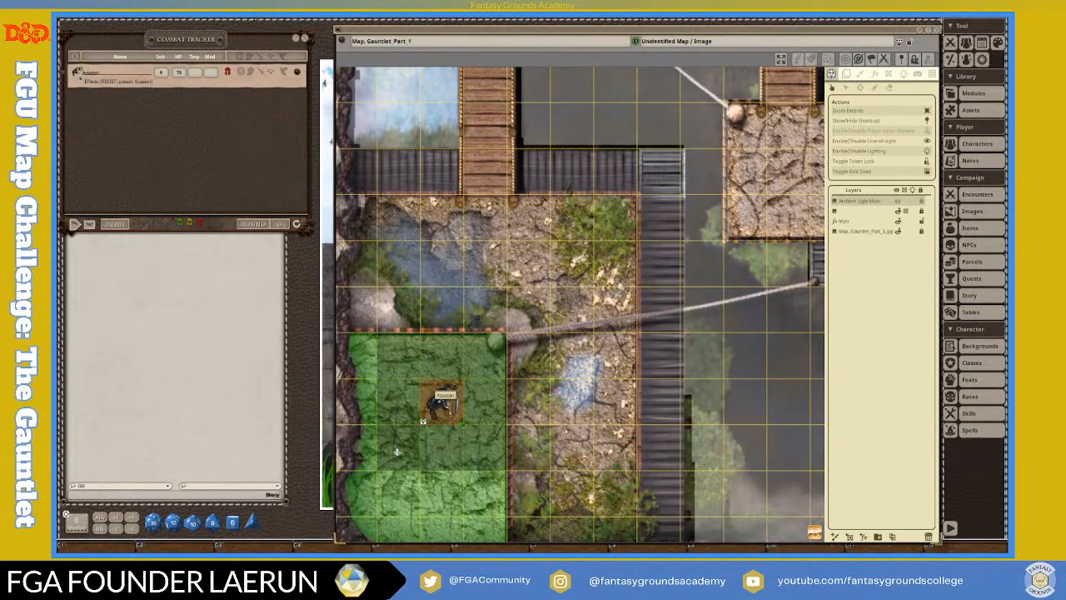
pyautogui.scroll(-3, 409, 444)
pyautogui.scroll(3, 418, 437)
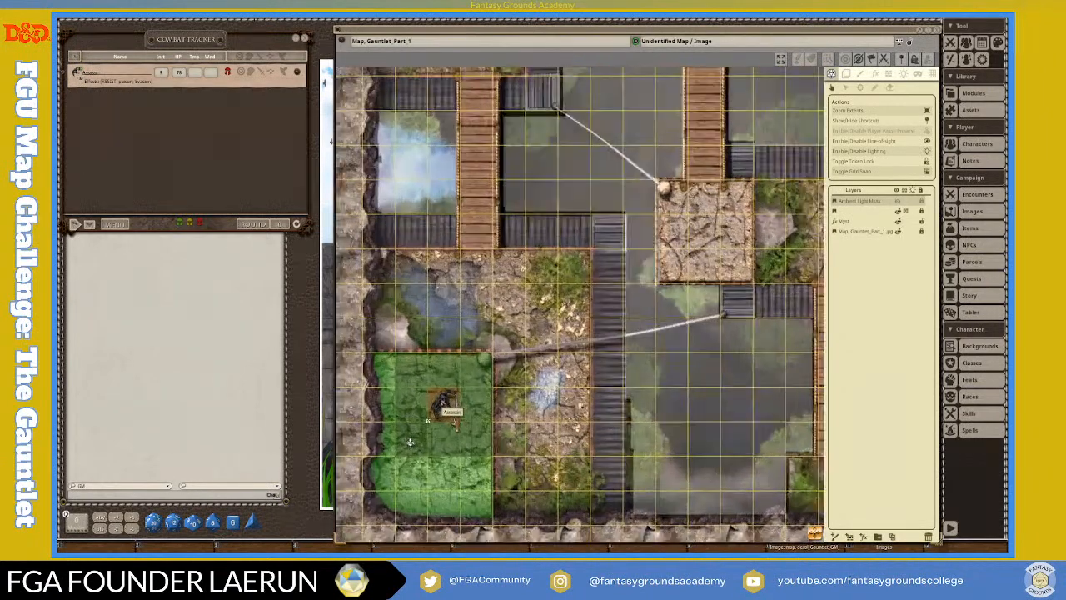
pyautogui.scroll(-1, 820, 247)
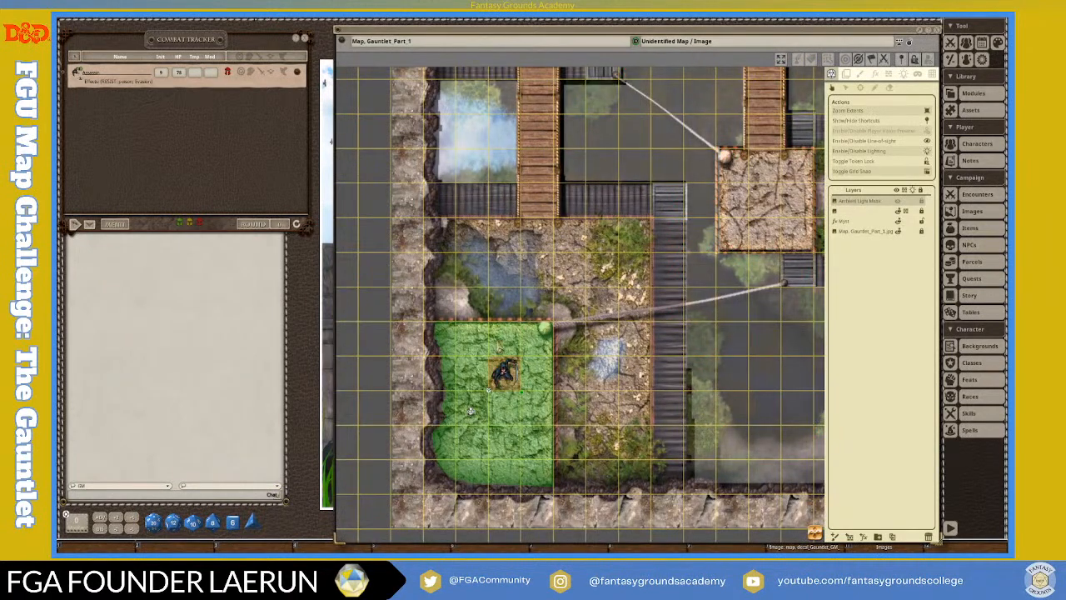
# Show the Ambient Light Mask layer and check the Assassin's view of the map under the dimmed light.
pyautogui.click(898, 202)
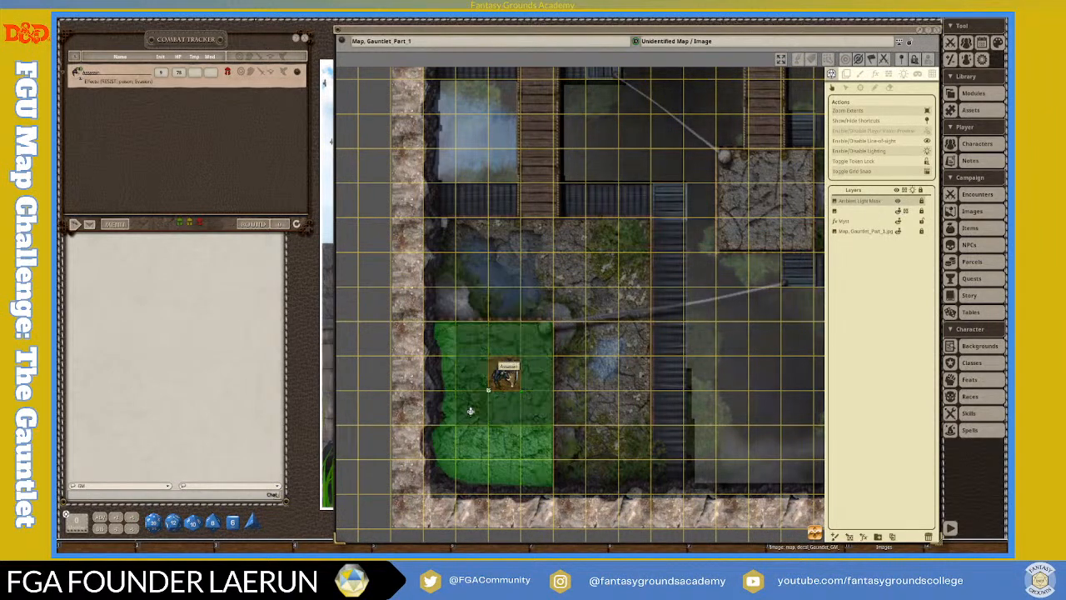
pyautogui.scroll(-3, 660, 383)
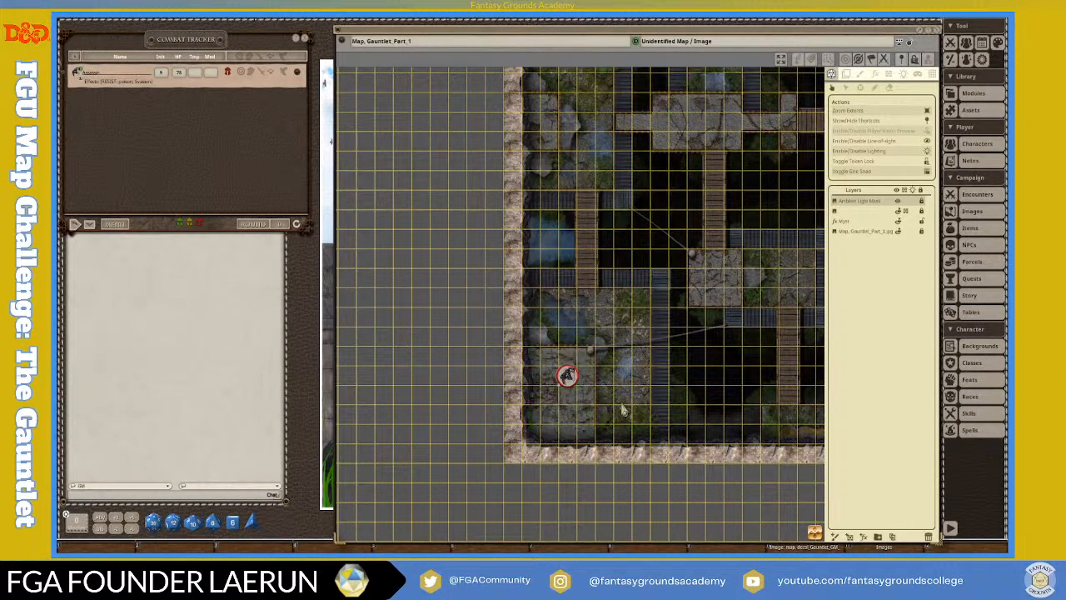
pyautogui.scroll(3, 622, 408)
pyautogui.scroll(-5, 620, 408)
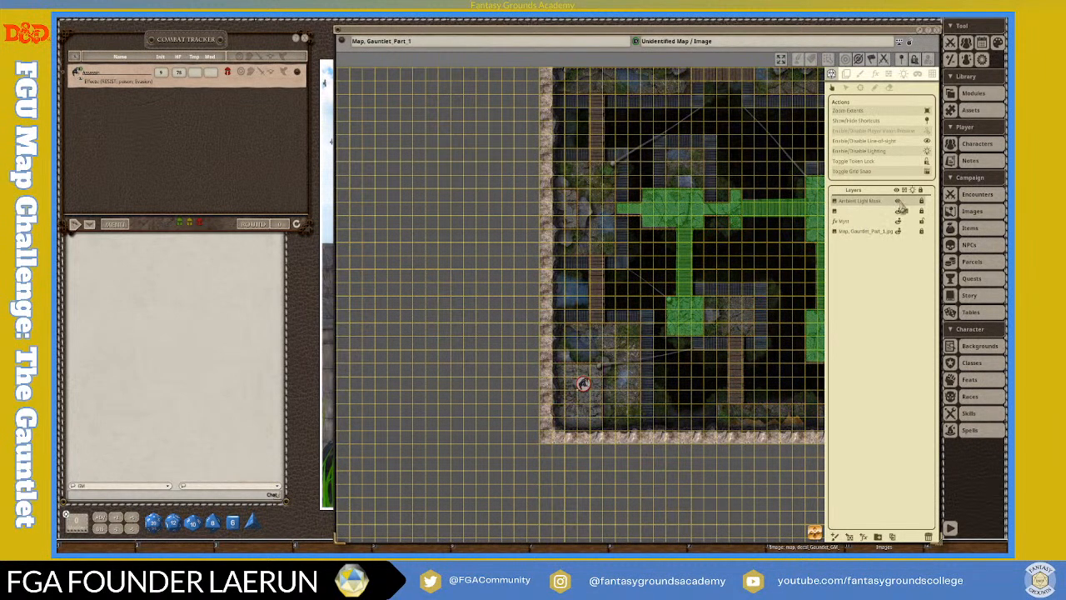
# Hide the Ambient Light Mask layer and examine the Assassin's line of sight across the central platforms and chasm.
pyautogui.scroll(-2, 704, 234)
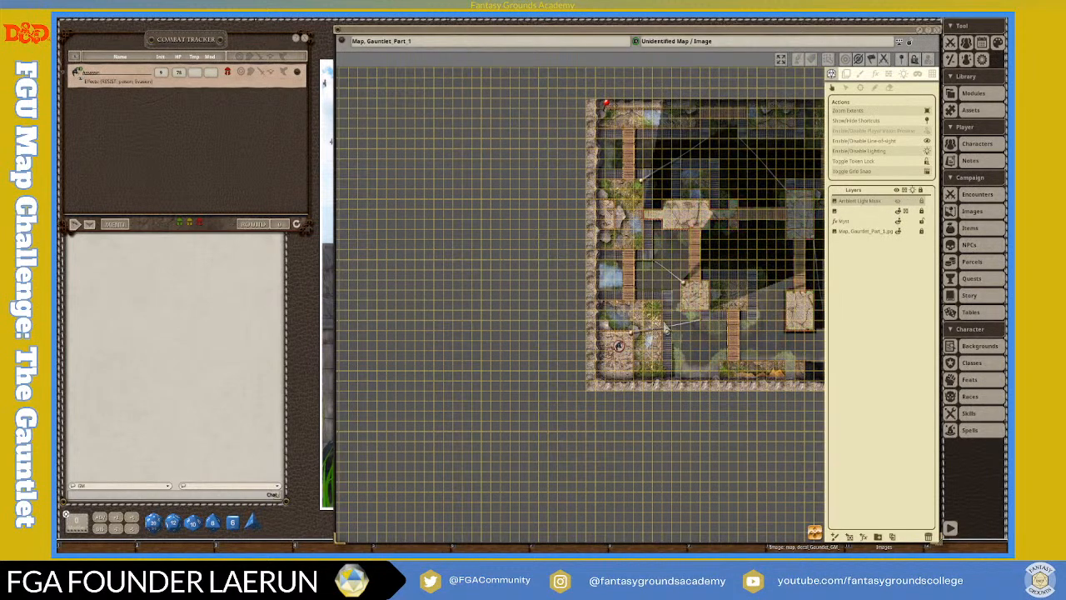
pyautogui.scroll(2, 704, 267)
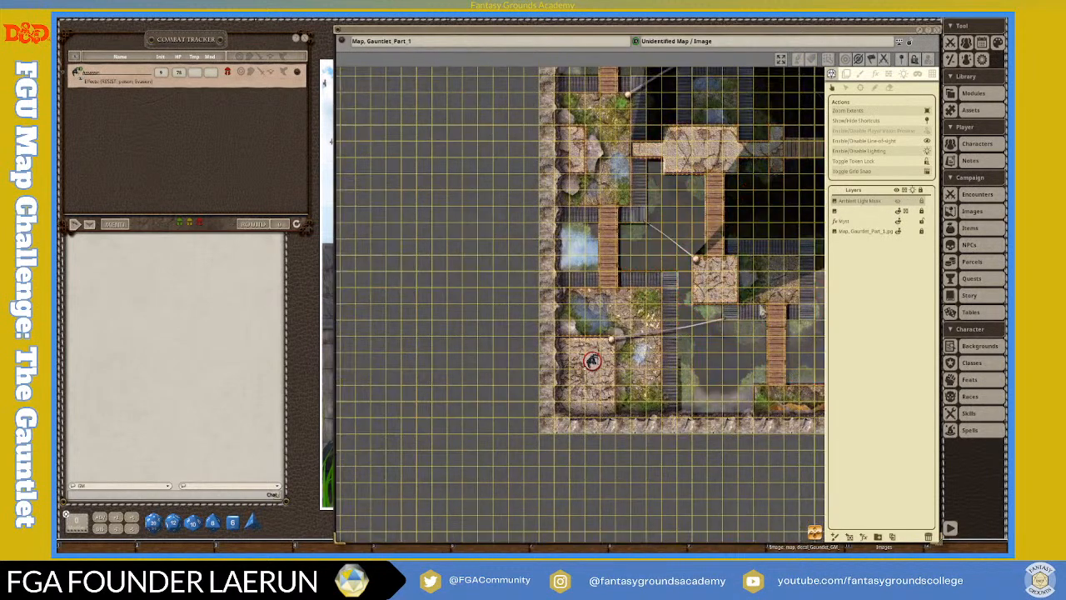
pyautogui.scroll(2, 758, 256)
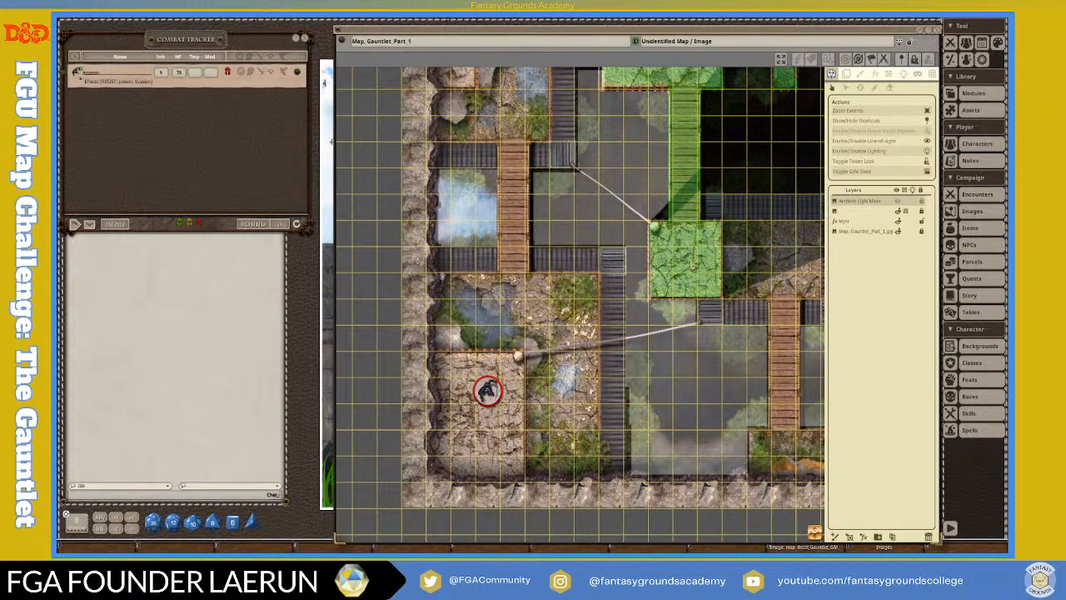
pyautogui.scroll(-1, 667, 271)
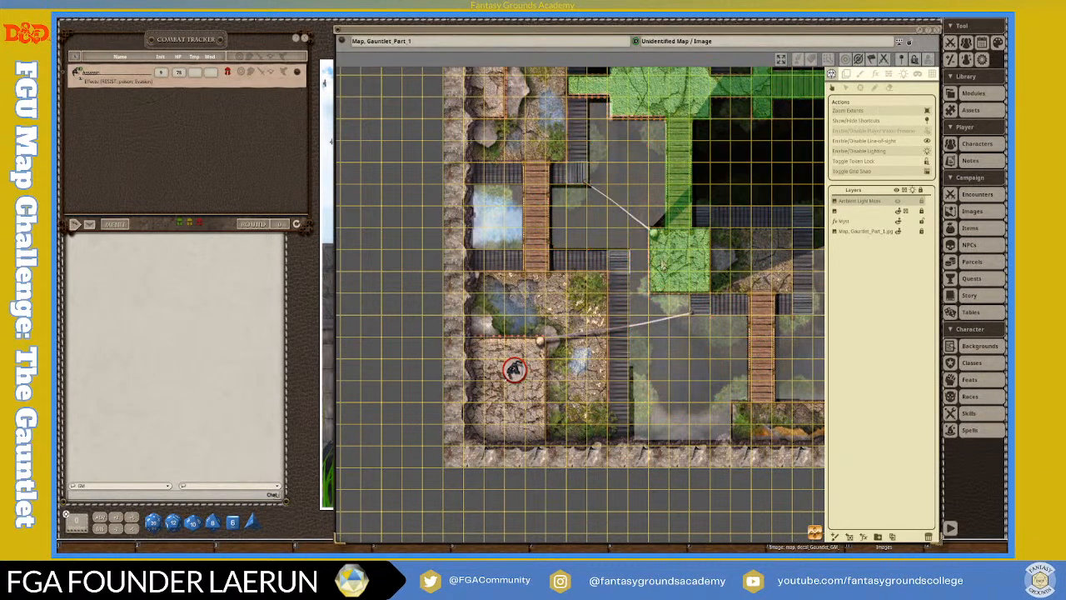
pyautogui.scroll(-5, 443, 299)
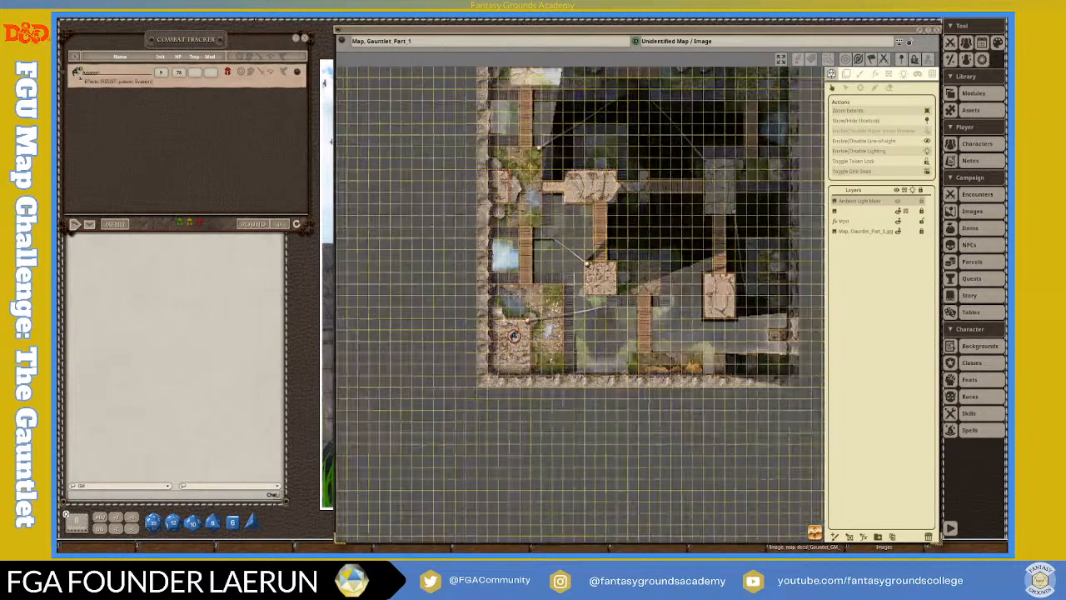
pyautogui.scroll(3, 520, 250)
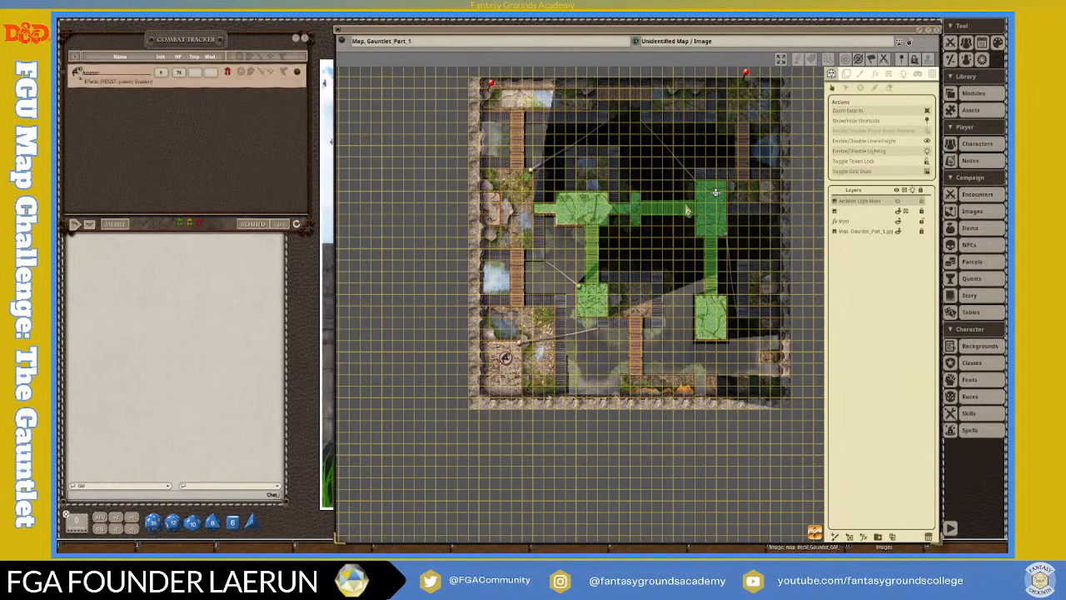
pyautogui.scroll(5, 504, 358)
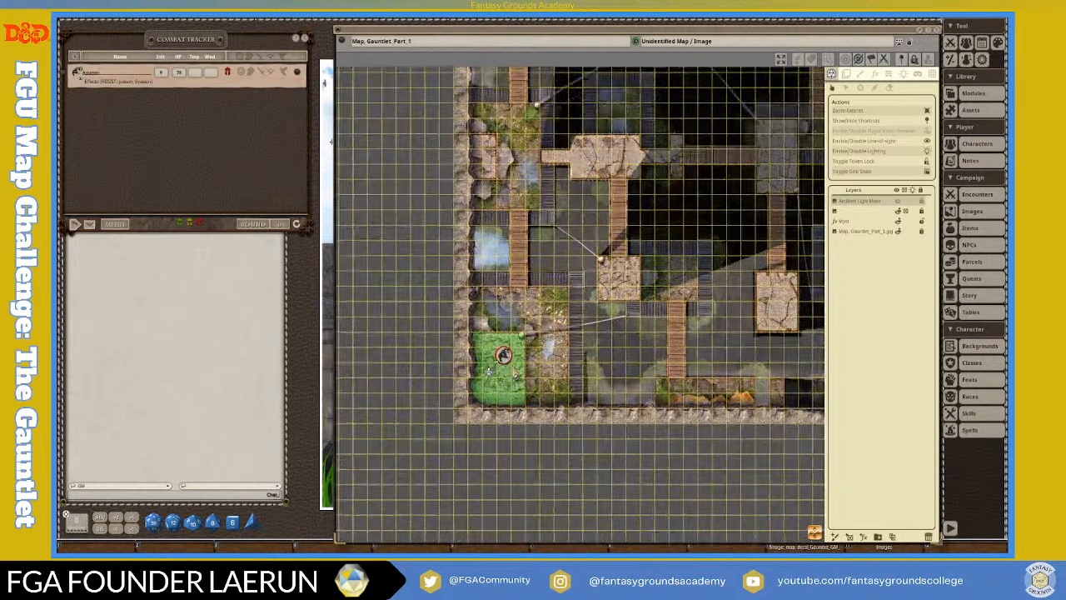
# Move the Assassin's token from the southwest stone platform along the rope over the chasm and onto the small stone platform to the northeast.
pyautogui.press('Right')
pyautogui.press('Up')
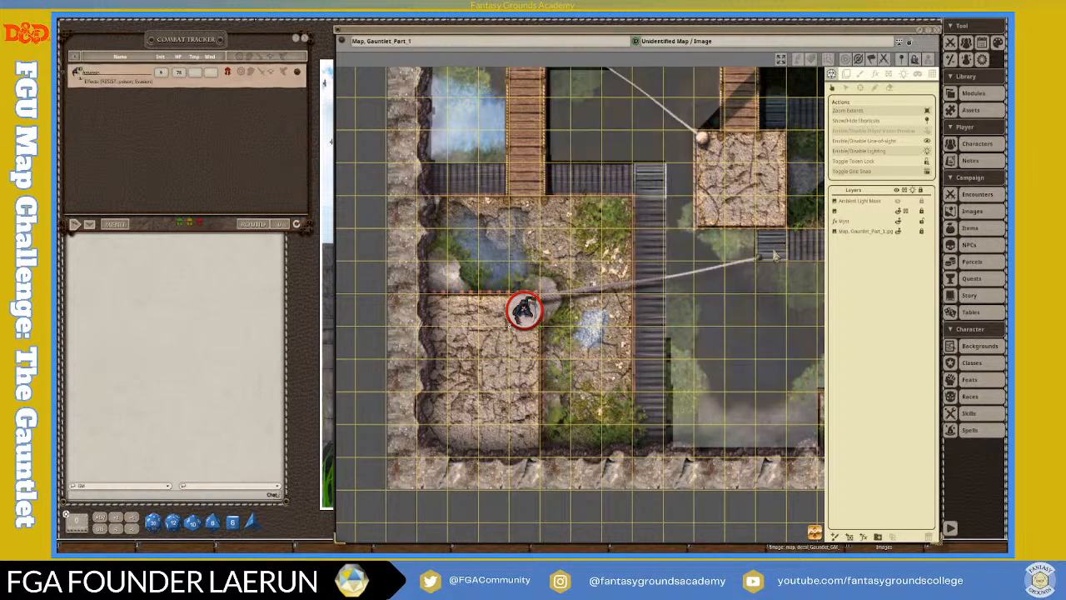
pyautogui.moveTo(509, 326); pyautogui.dragTo(694, 294)
pyautogui.moveTo(693, 291)
pyautogui.mouseDown()
pyautogui.moveTo(704, 313)
pyautogui.moveTo(704, 288)
pyautogui.moveTo(725, 276)
pyautogui.mouseUp()
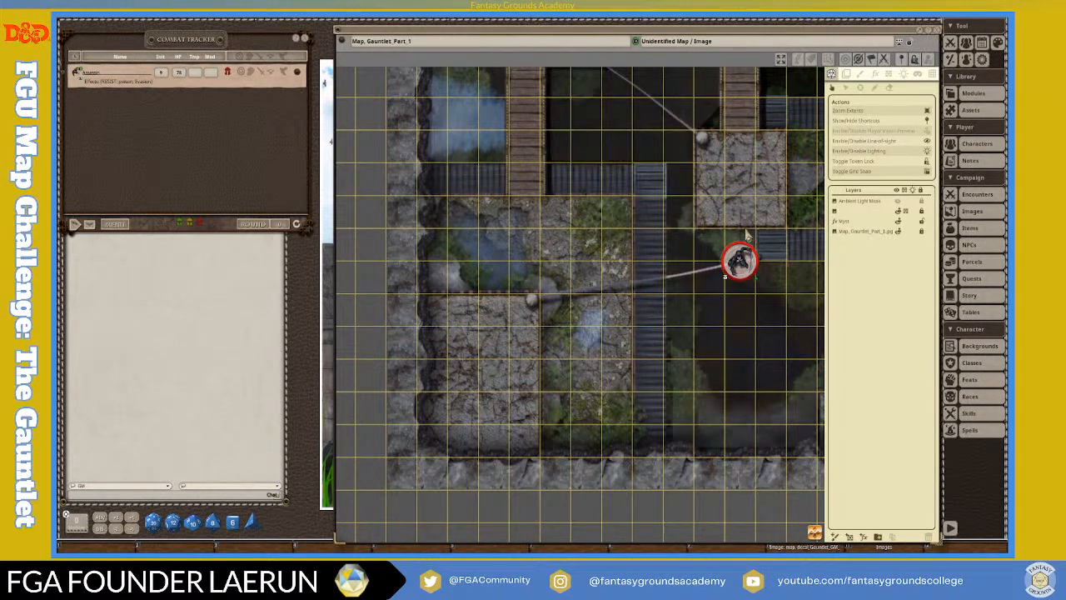
pyautogui.click(745, 260)
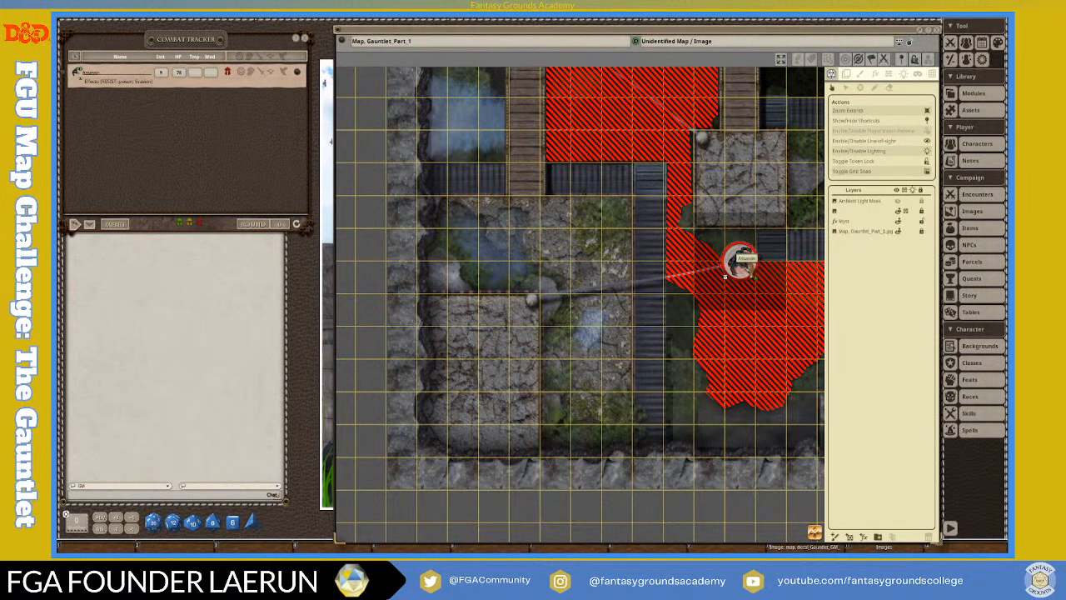
pyautogui.moveTo(749, 268); pyautogui.dragTo(749, 251)
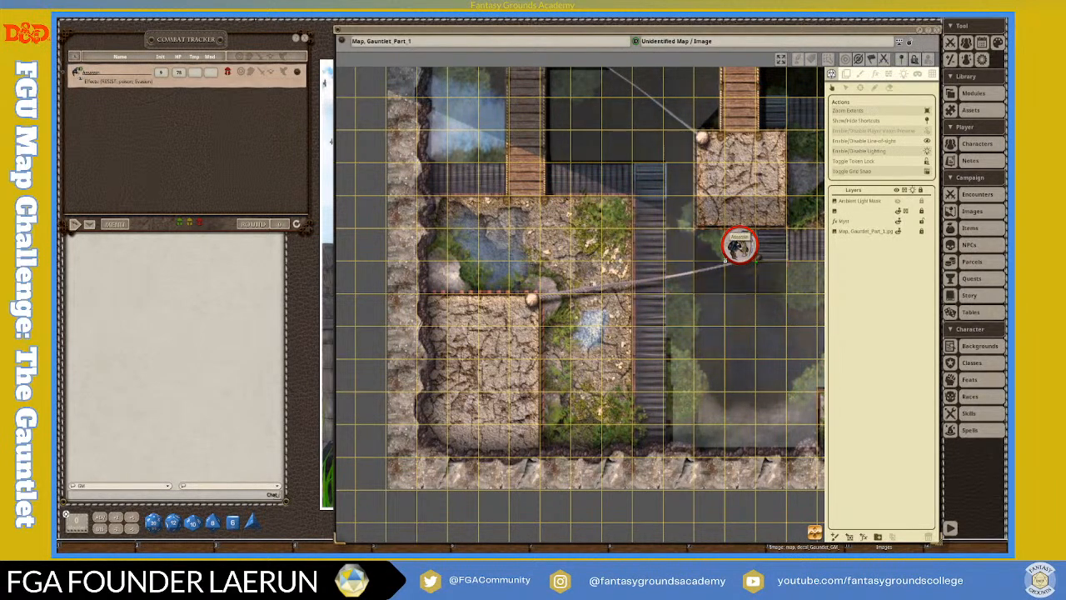
pyautogui.moveTo(725, 259); pyautogui.dragTo(725, 193)
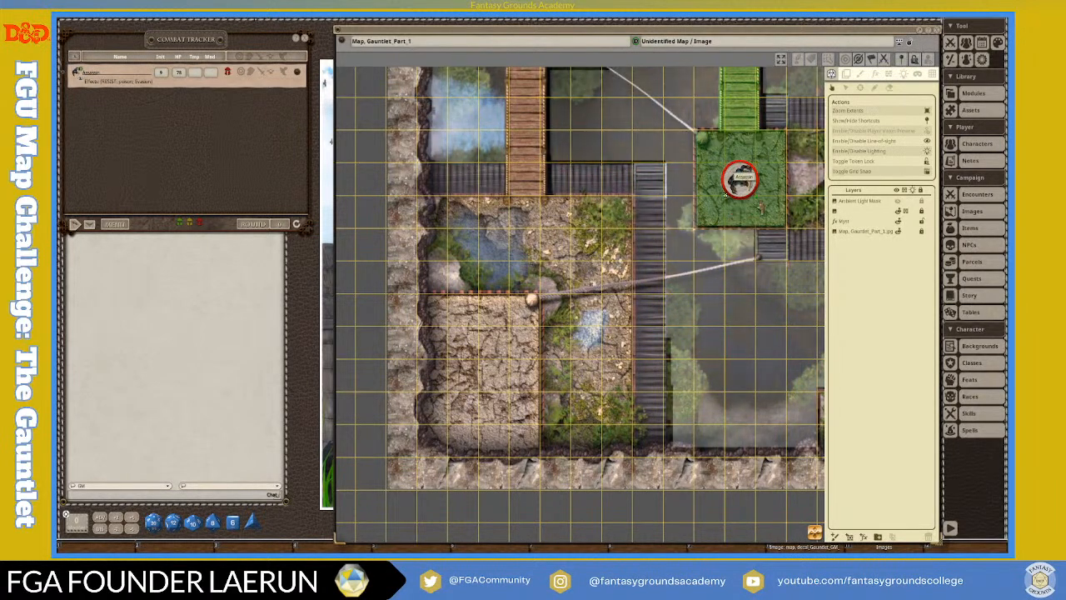
# Examine the Assassin's line of sight from the small stone platform and the terrain shape of the northern chasm around the ropes.
pyautogui.scroll(-2, 806, 269)
pyautogui.scroll(-3, 710, 314)
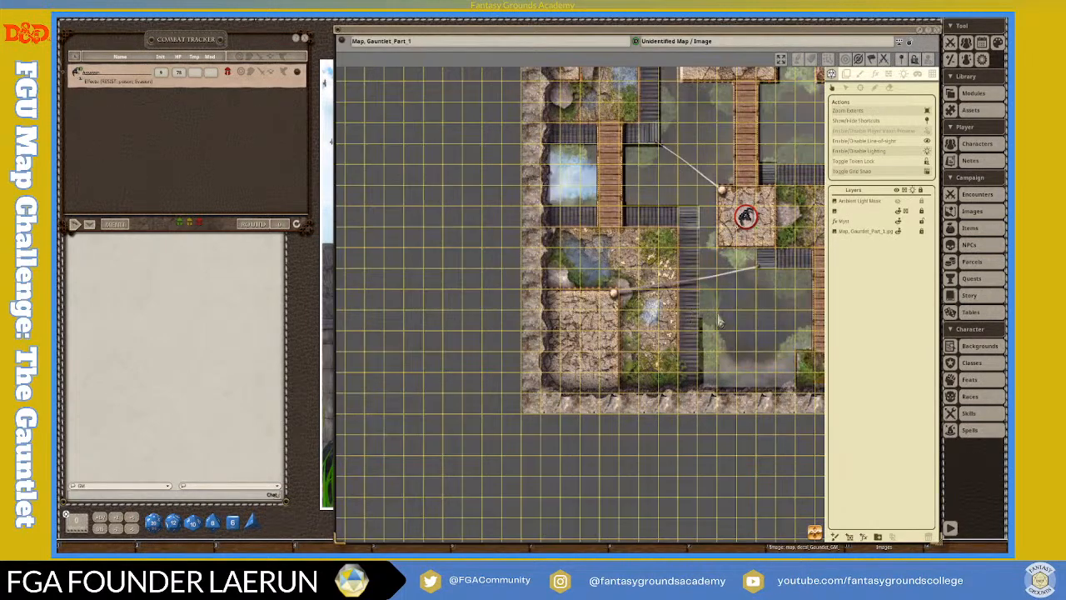
pyautogui.press('Up')
pyautogui.press('Right')
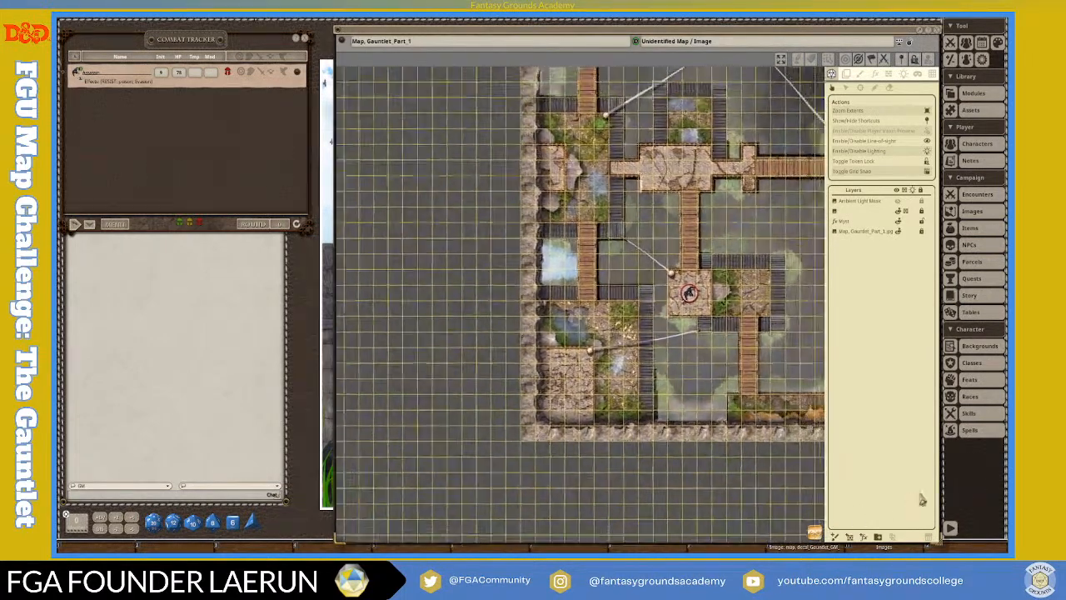
pyautogui.scroll(-2, 612, 291)
pyautogui.scroll(6, 599, 289)
pyautogui.scroll(5, 530, 192)
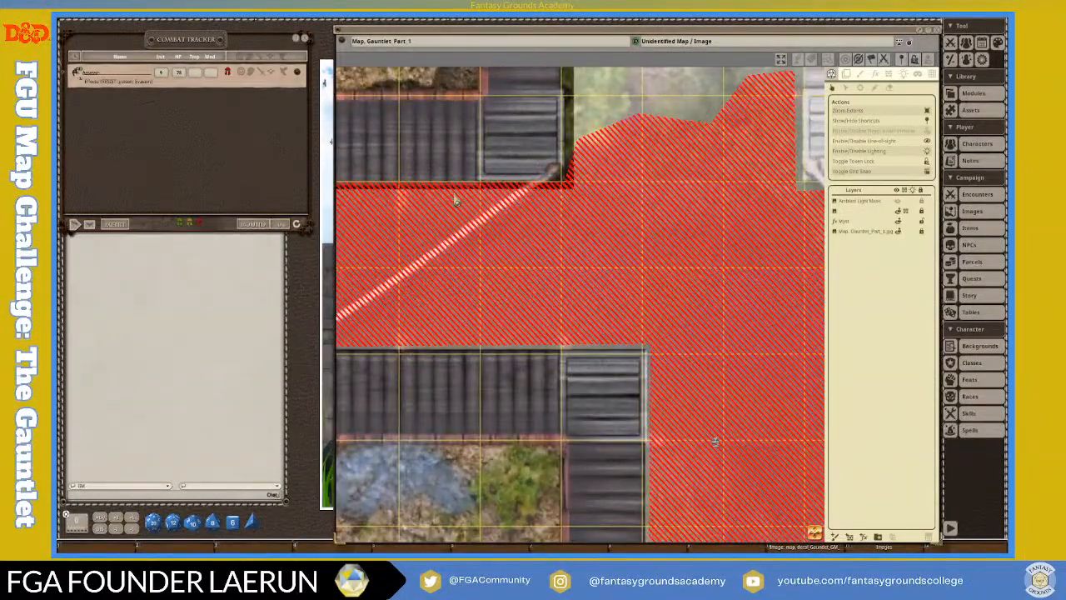
pyautogui.scroll(-8, 628, 202)
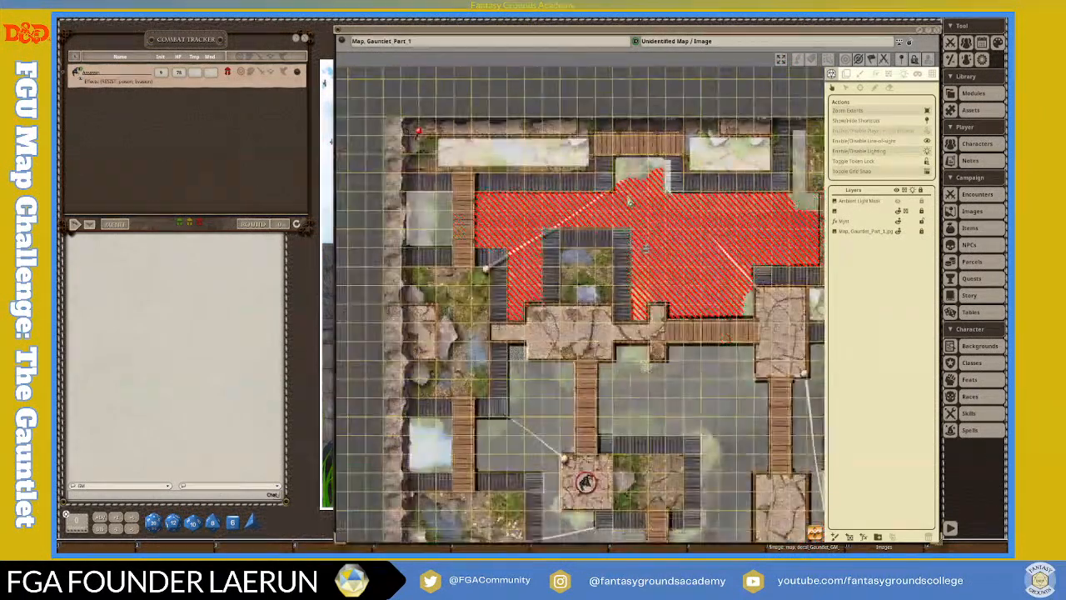
# Examine the terrain shape of the chasm between the central and eastern platforms, down to the map's southeast corner.
pyautogui.scroll(3, 699, 336)
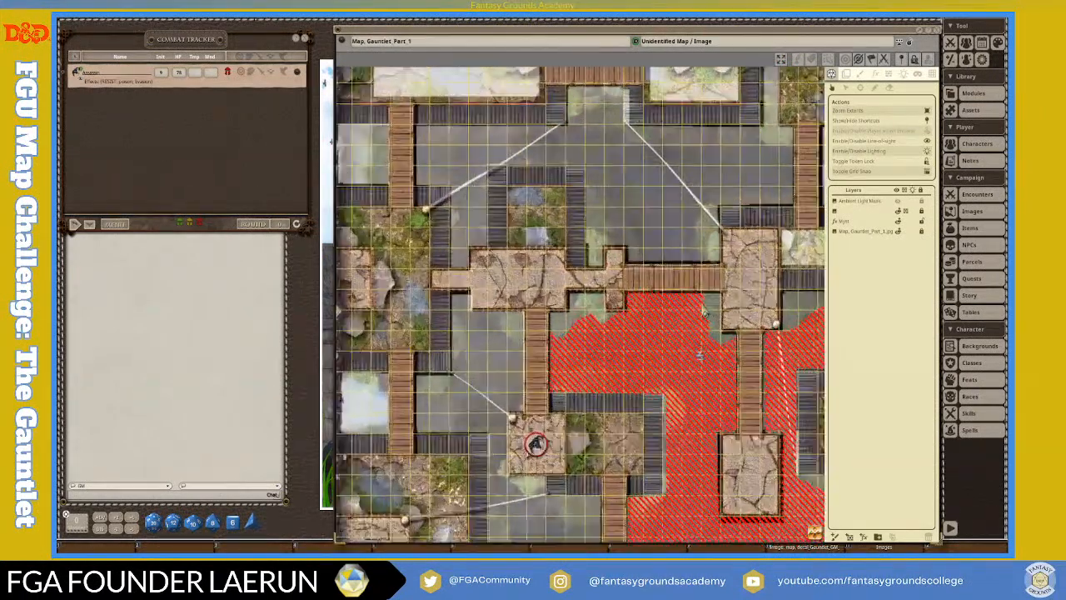
pyautogui.scroll(-1, 588, 366)
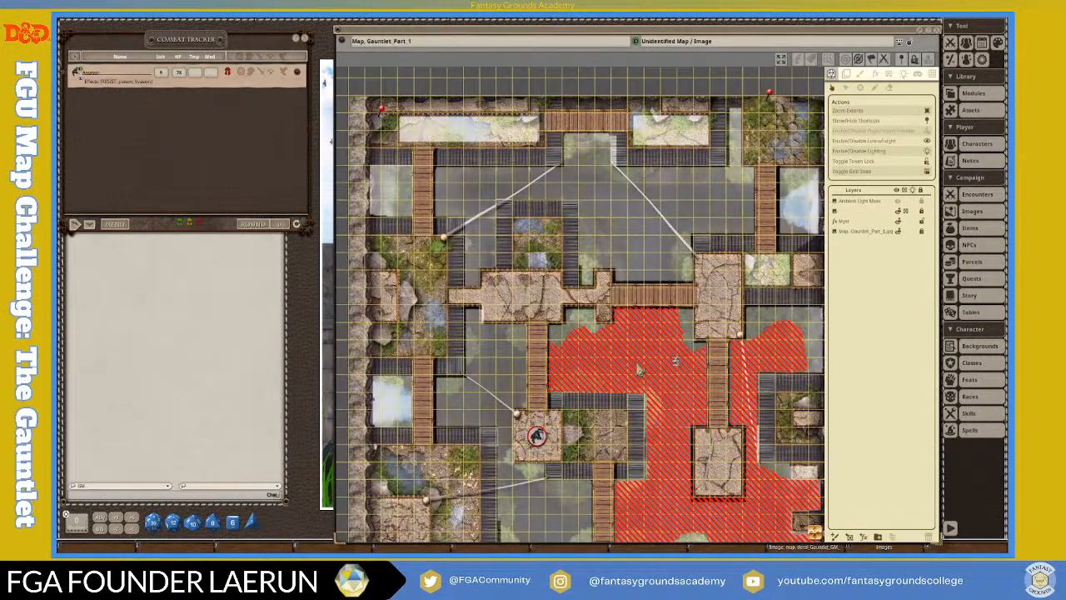
pyautogui.moveTo(823, 554)
pyautogui.mouseDown()
pyautogui.moveTo(754, 479)
pyautogui.moveTo(784, 428)
pyautogui.mouseUp()
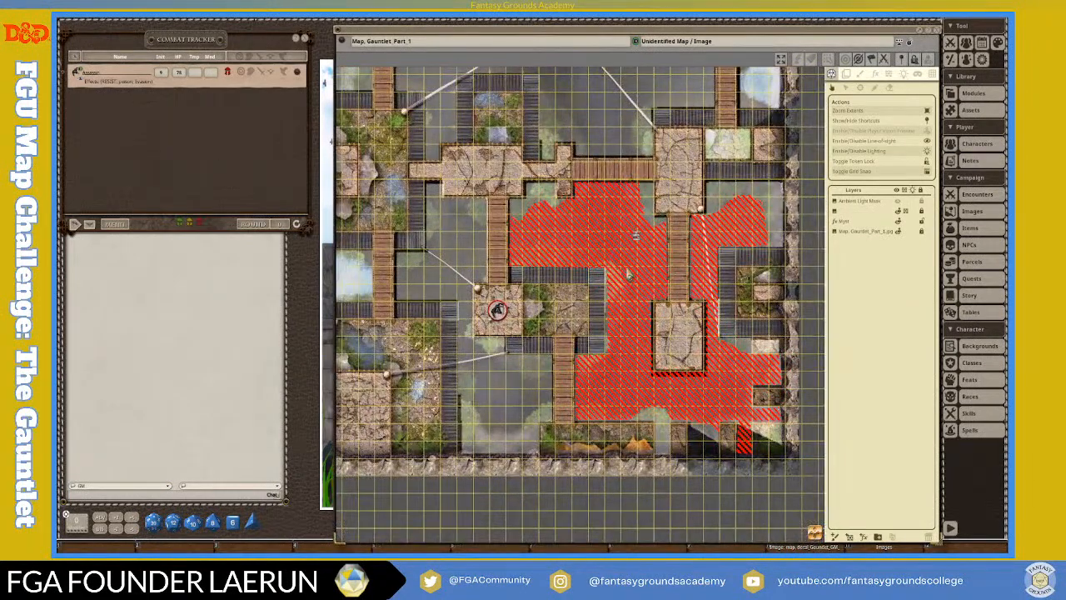
pyautogui.scroll(3, 545, 258)
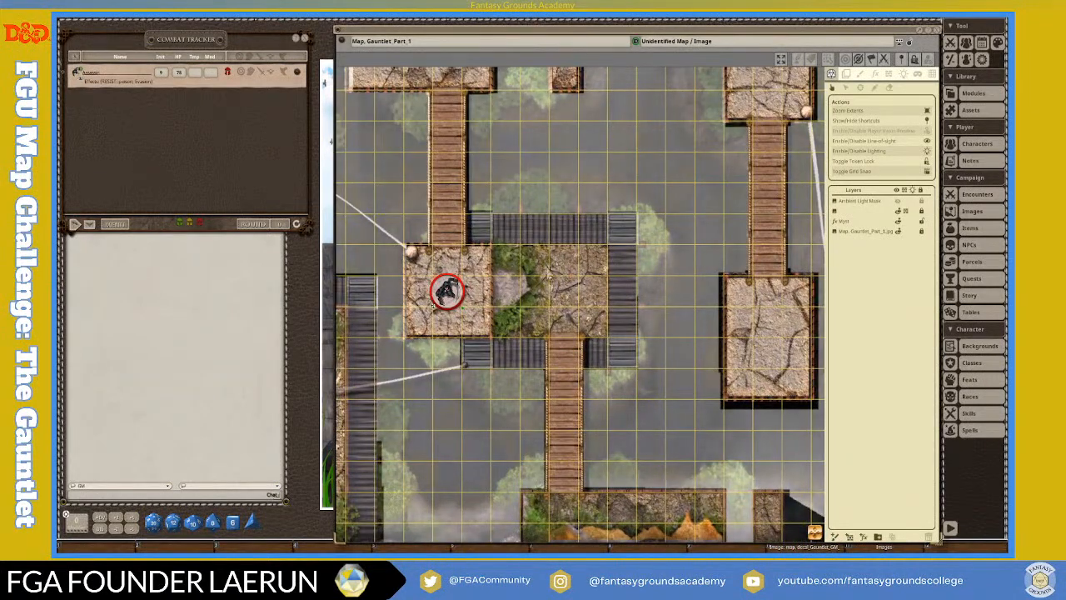
pyautogui.scroll(-4, 475, 266)
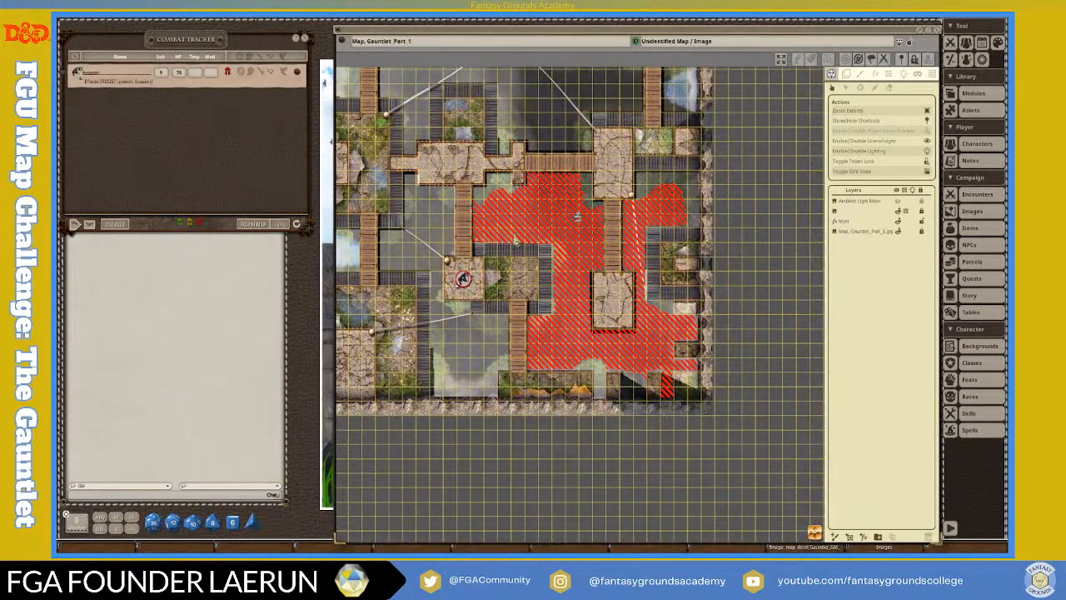
pyautogui.scroll(-2, 446, 279)
# Move the Assassin's token onto the ground east of the small stone platform and check its line of sight to the surrounding platforms and bridges.
pyautogui.scroll(6, 454, 275)
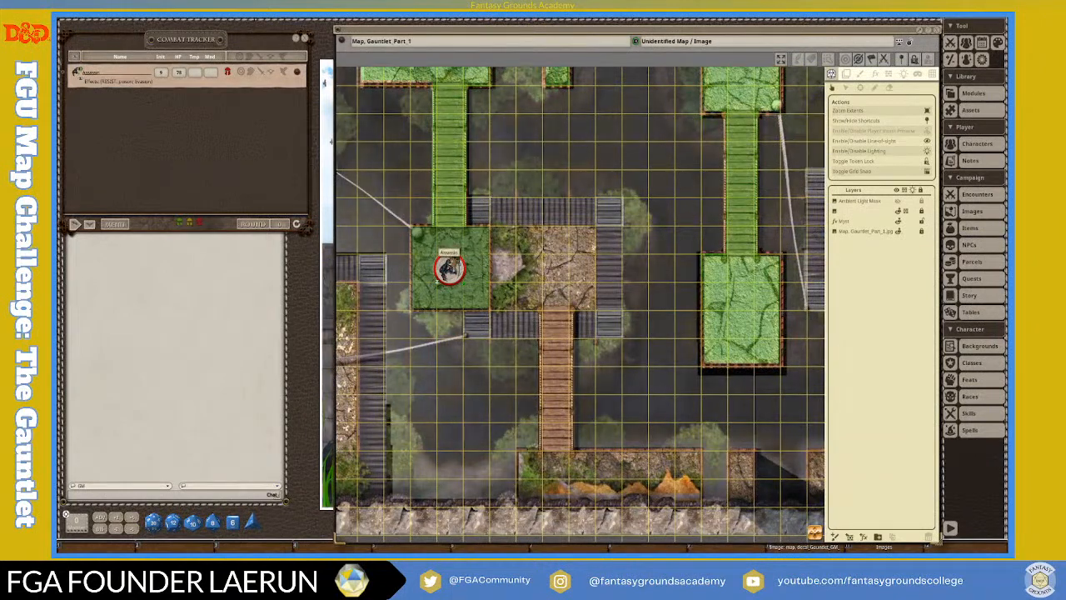
pyautogui.moveTo(448, 268); pyautogui.dragTo(554, 271)
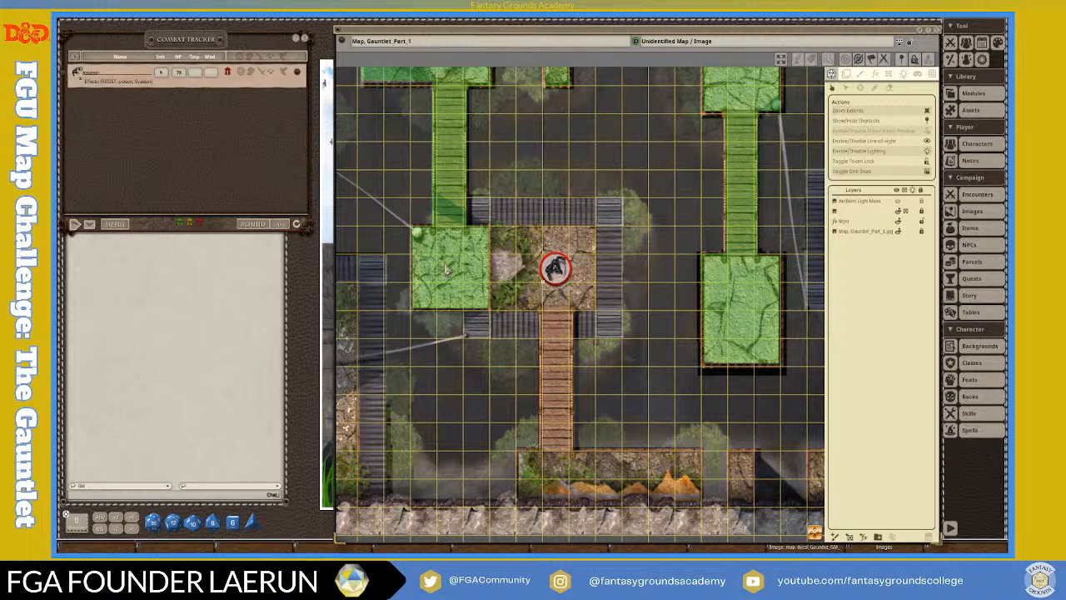
pyautogui.scroll(-3, 473, 138)
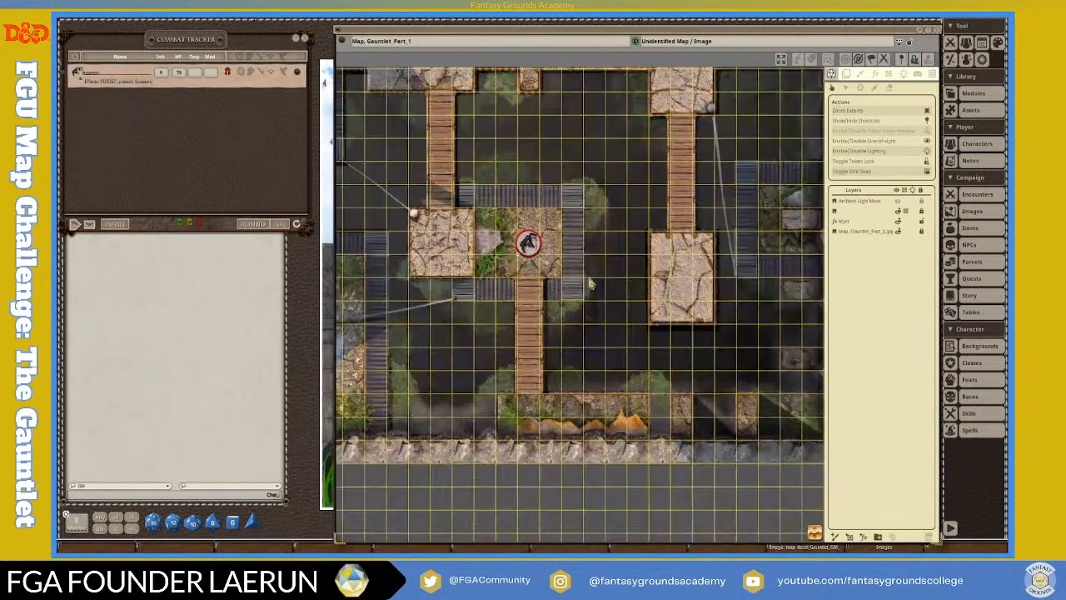
pyautogui.scroll(-1, 598, 75)
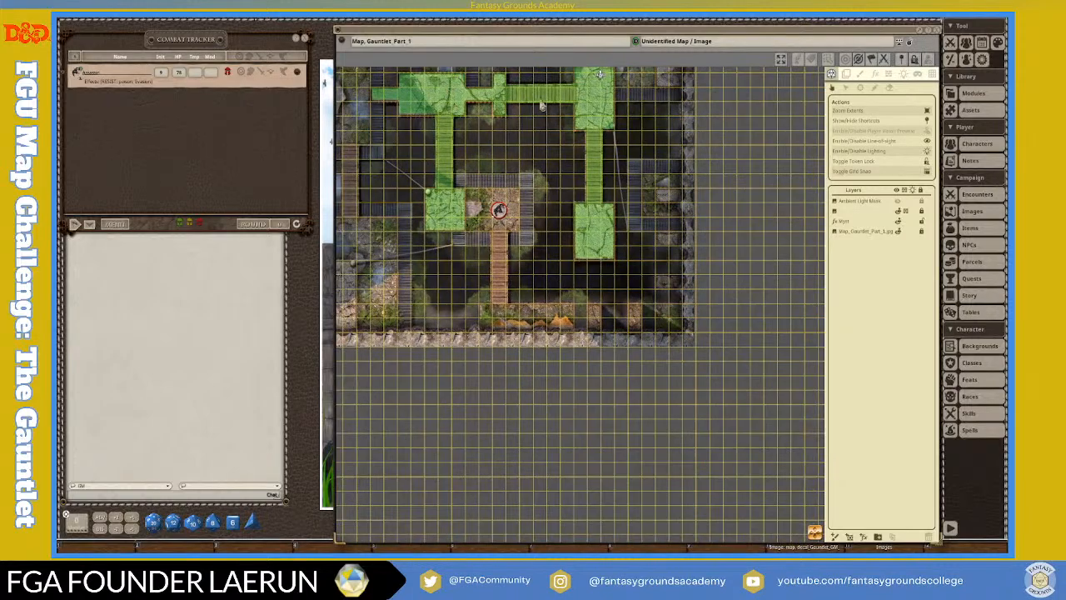
pyautogui.scroll(2, 500, 213)
pyautogui.scroll(-3, 586, 137)
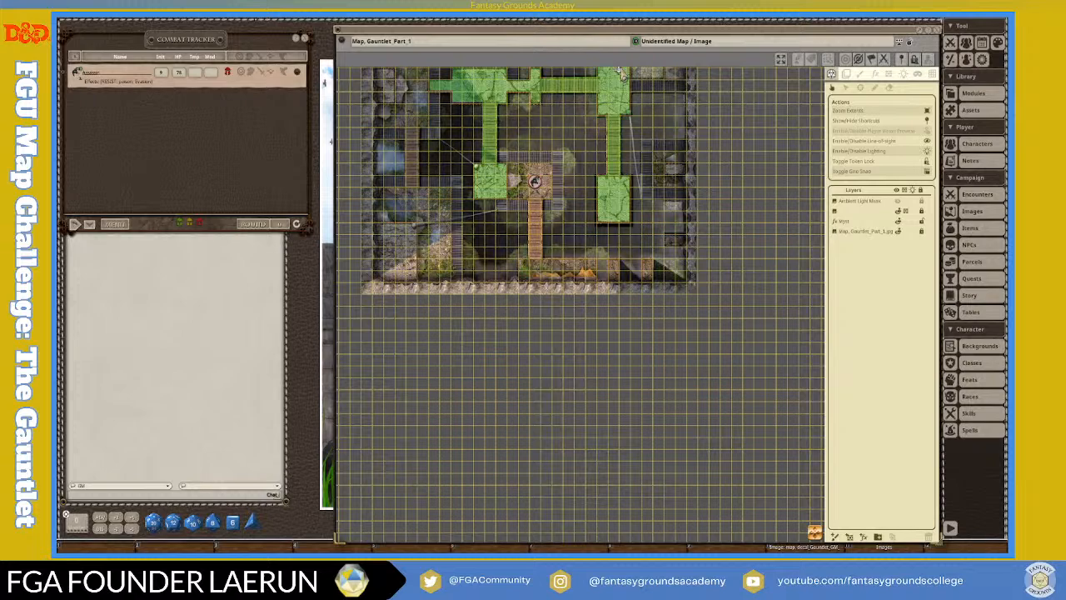
pyautogui.scroll(2, 525, 187)
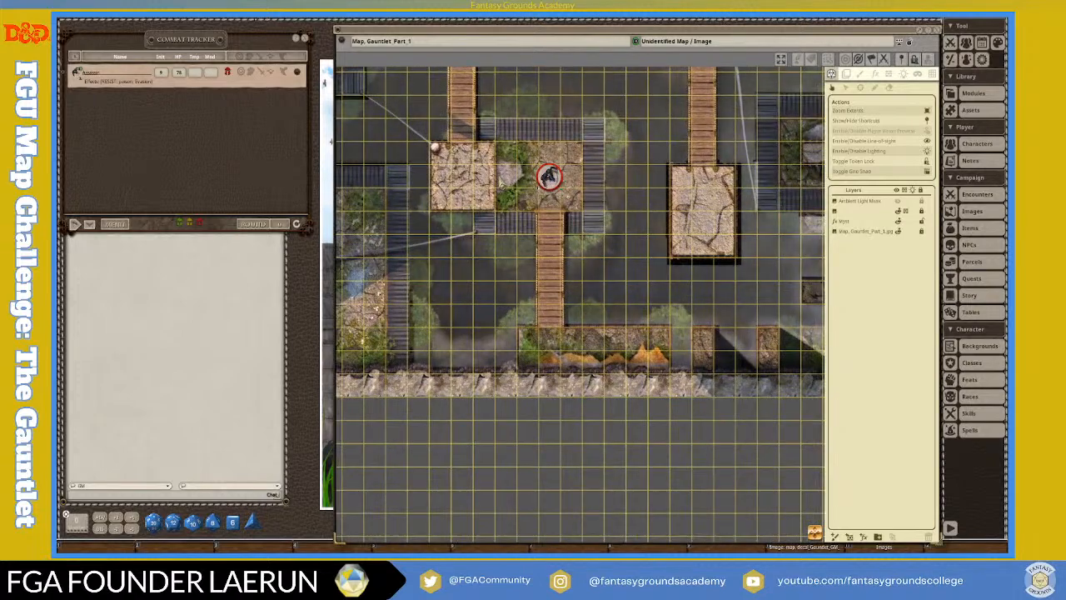
pyautogui.moveTo(545, 181); pyautogui.dragTo(527, 178)
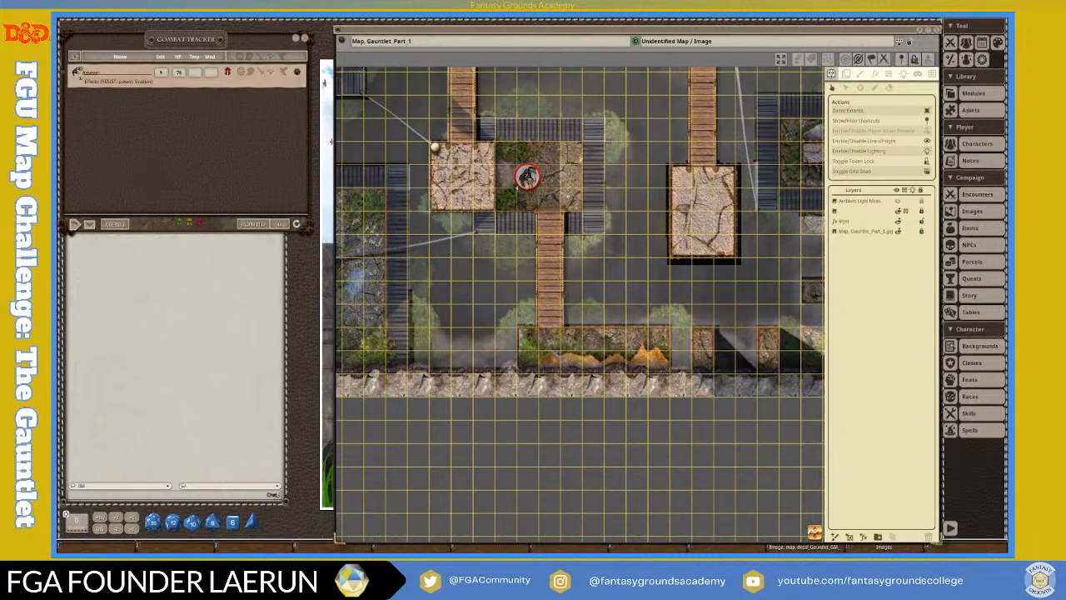